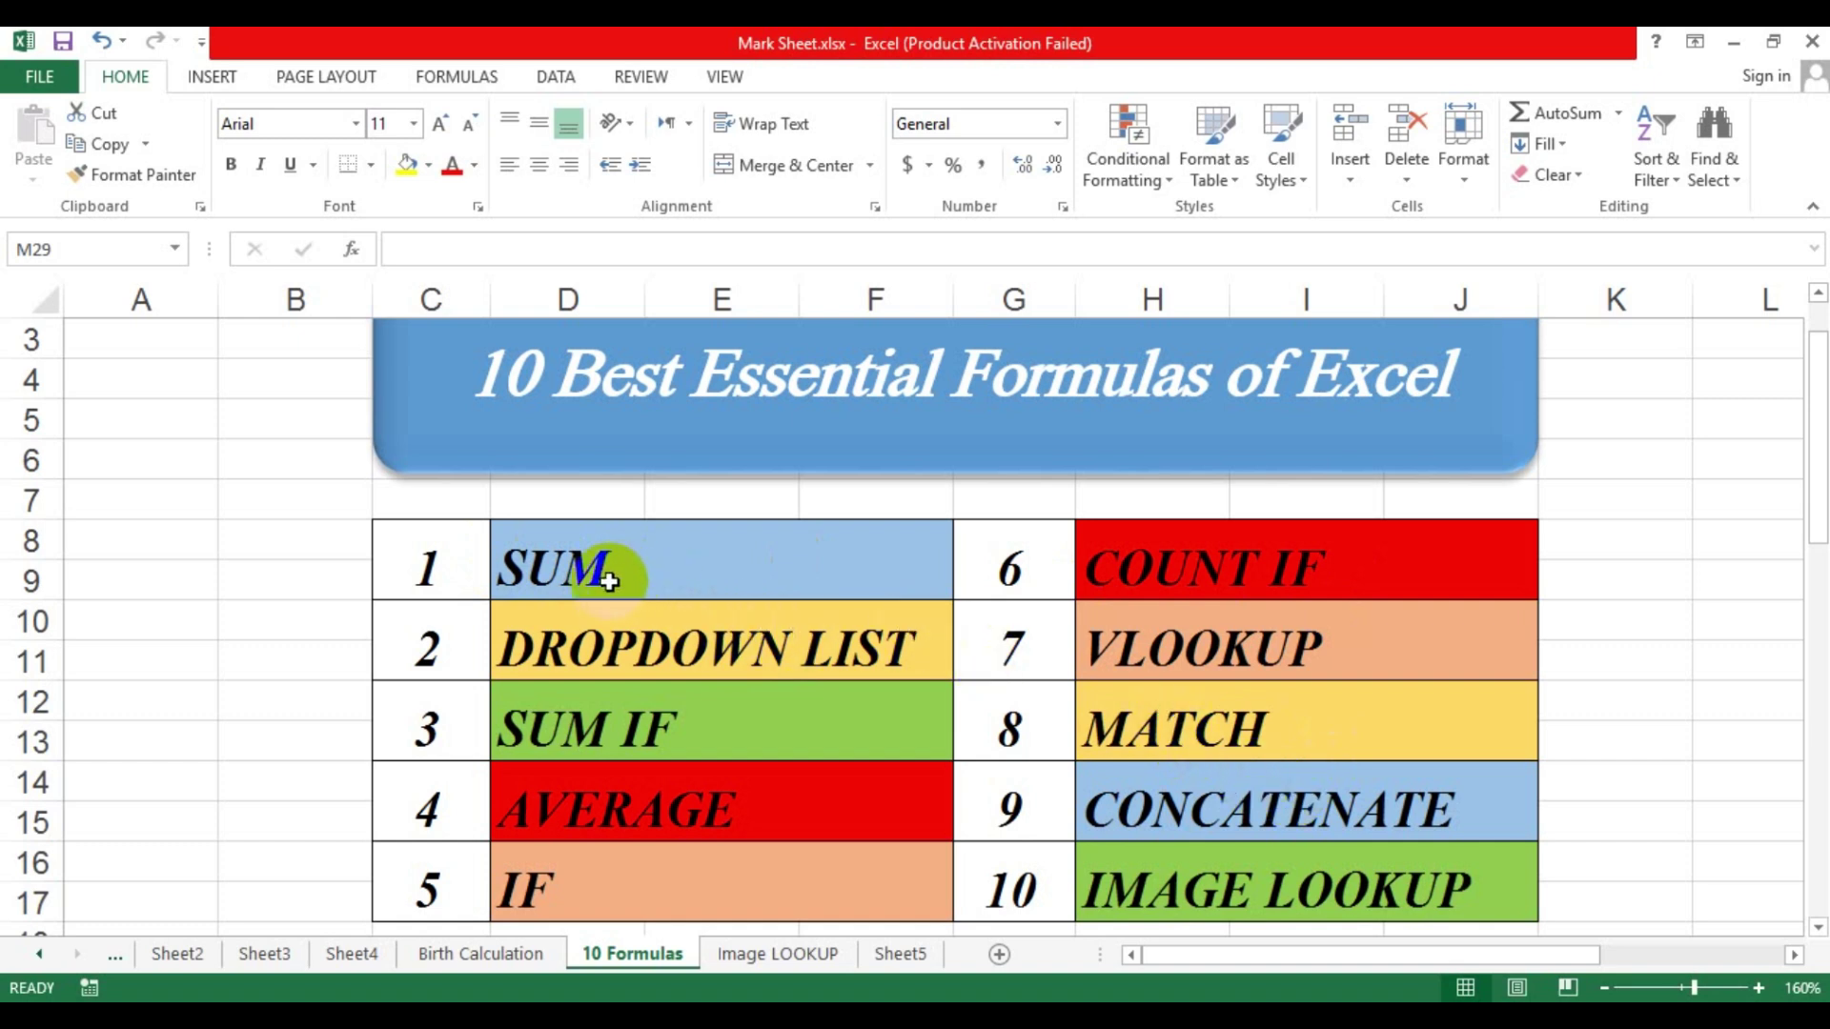
Examine the product sales table in rows 32 to 37, including its S No, Product and Sale columns
{"action": "scroll", "coordinate": [592, 585], "scroll_direction": "down", "scroll_amount": 6}
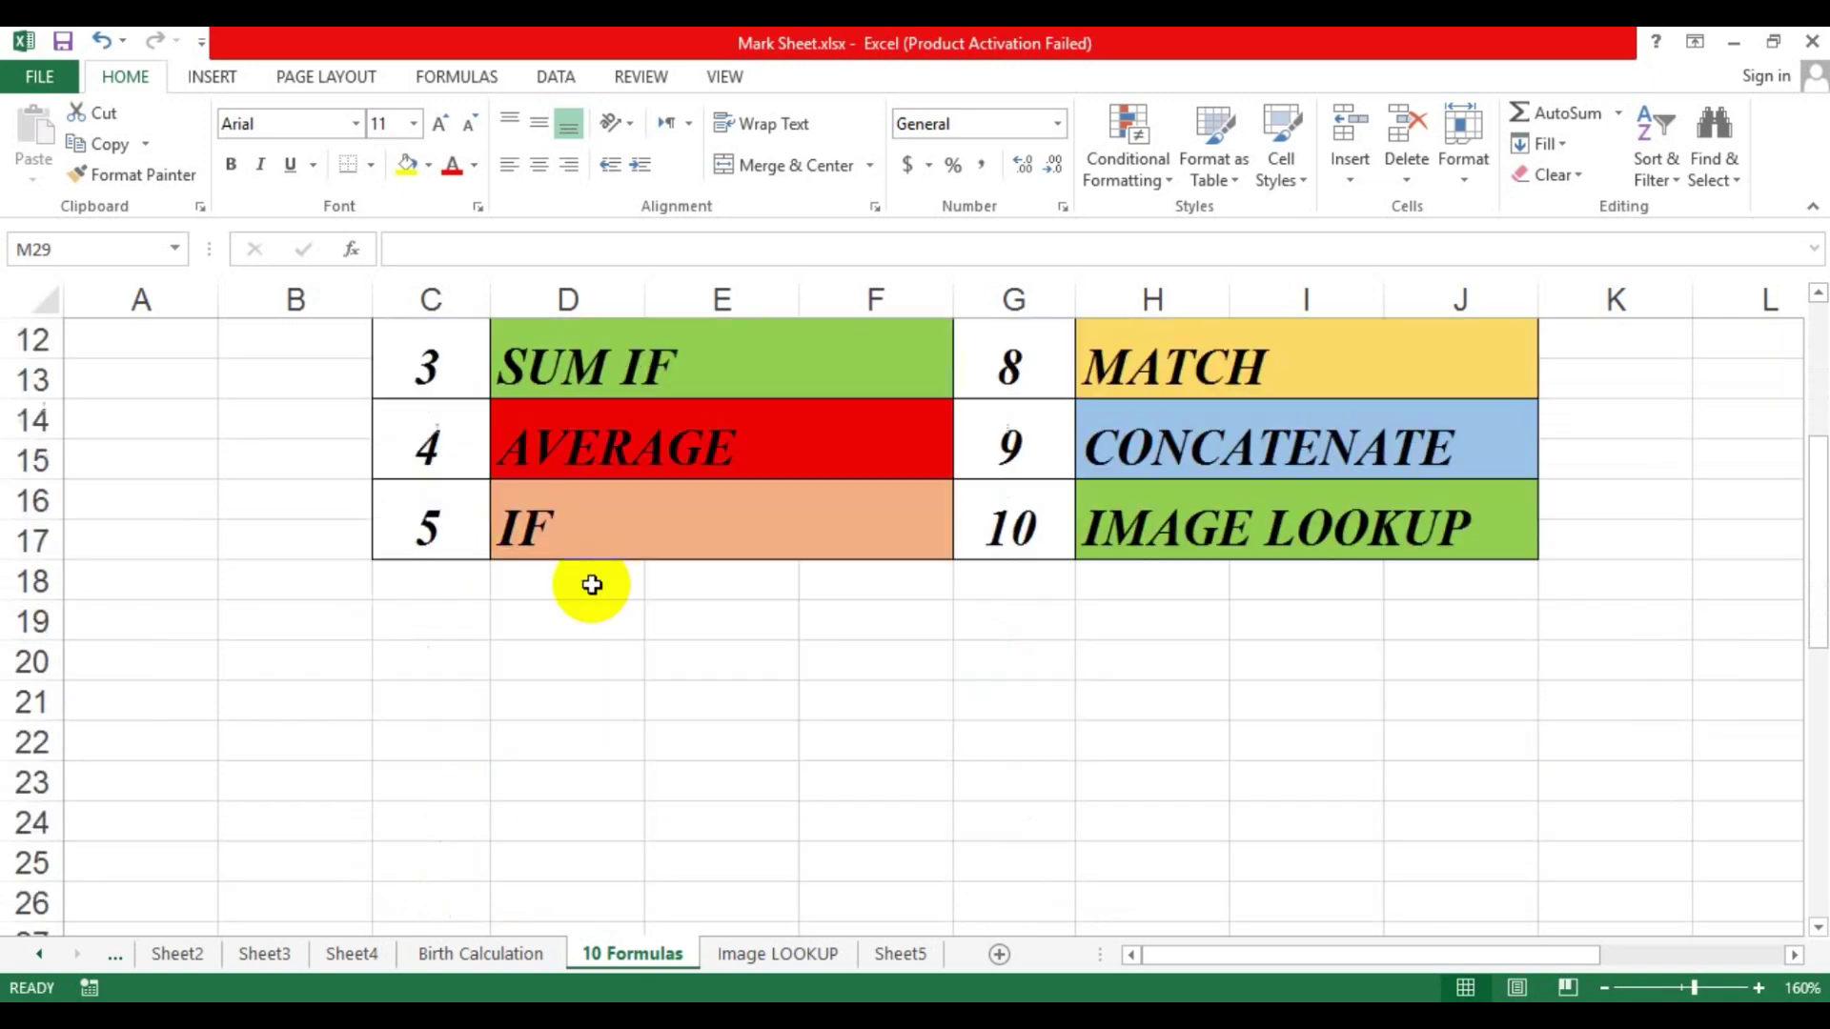
{"action": "scroll", "coordinate": [592, 584], "scroll_direction": "down", "scroll_amount": 2}
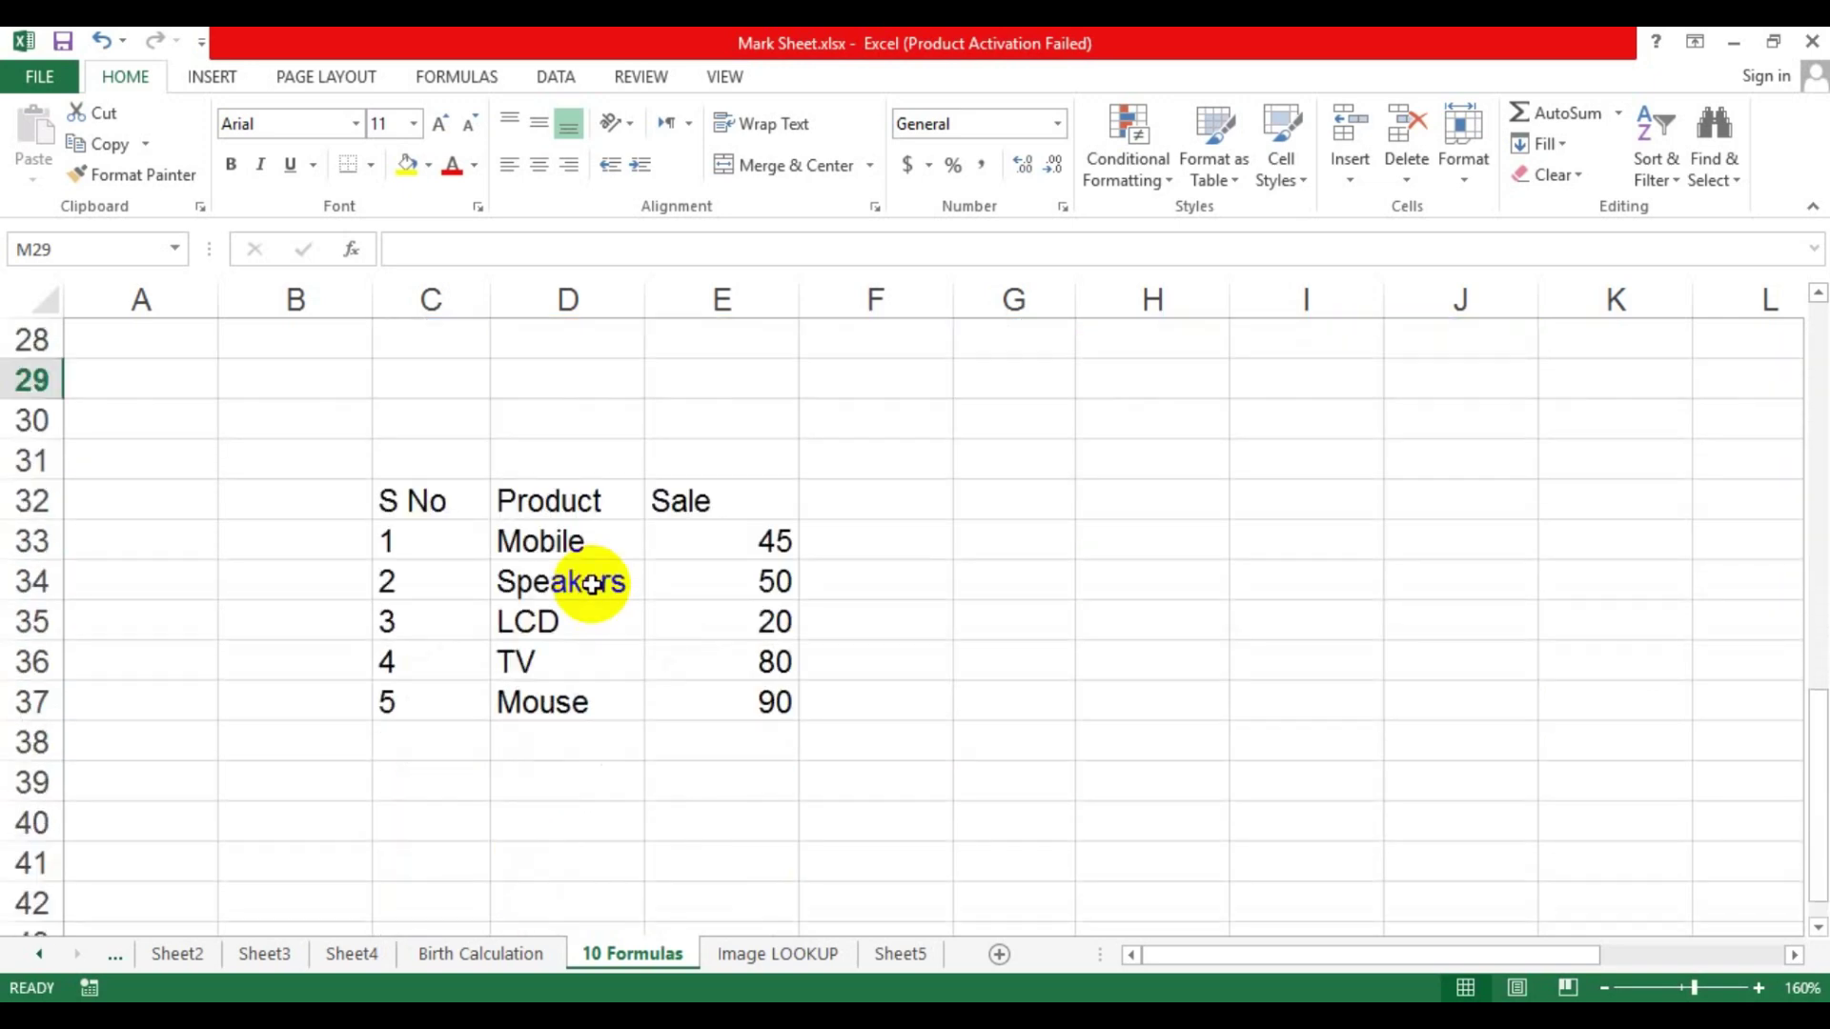
{"action": "left_click_drag", "start_coordinate": [412, 515], "coordinate": [409, 616]}
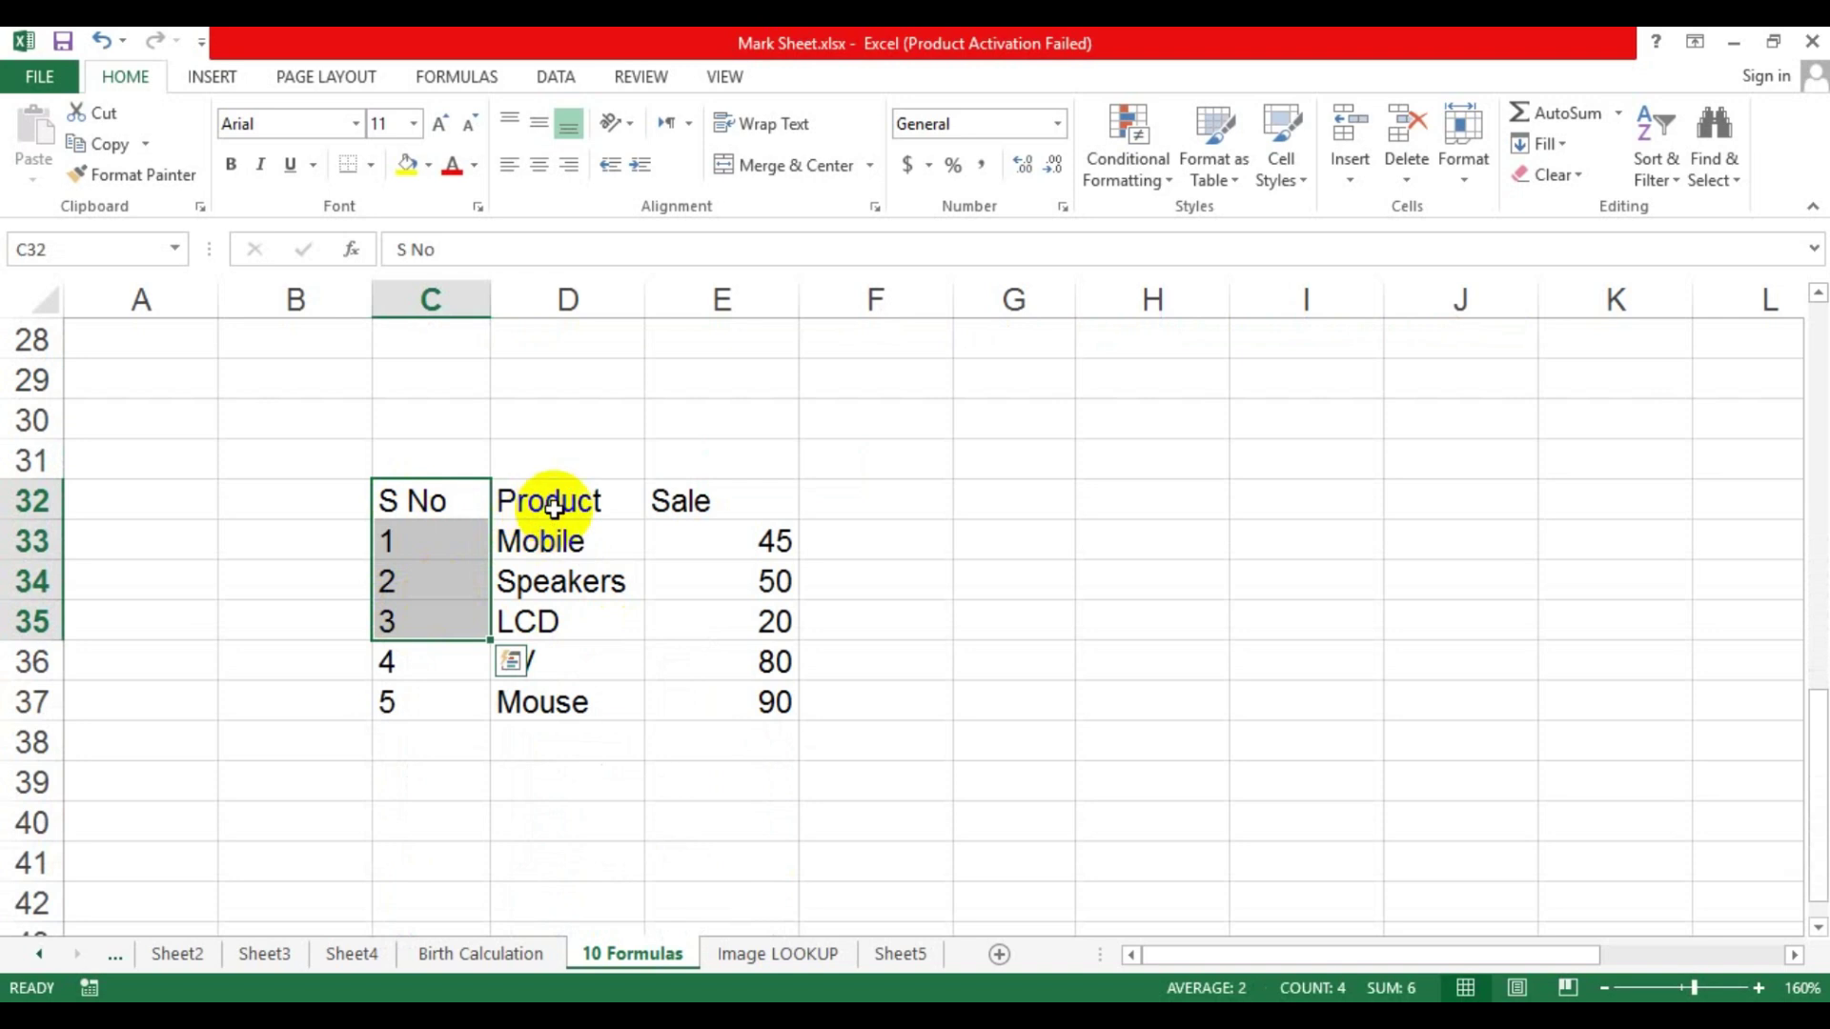
{"action": "left_click_drag", "start_coordinate": [547, 498], "coordinate": [556, 580]}
{"action": "left_click_drag", "start_coordinate": [664, 484], "coordinate": [695, 580]}
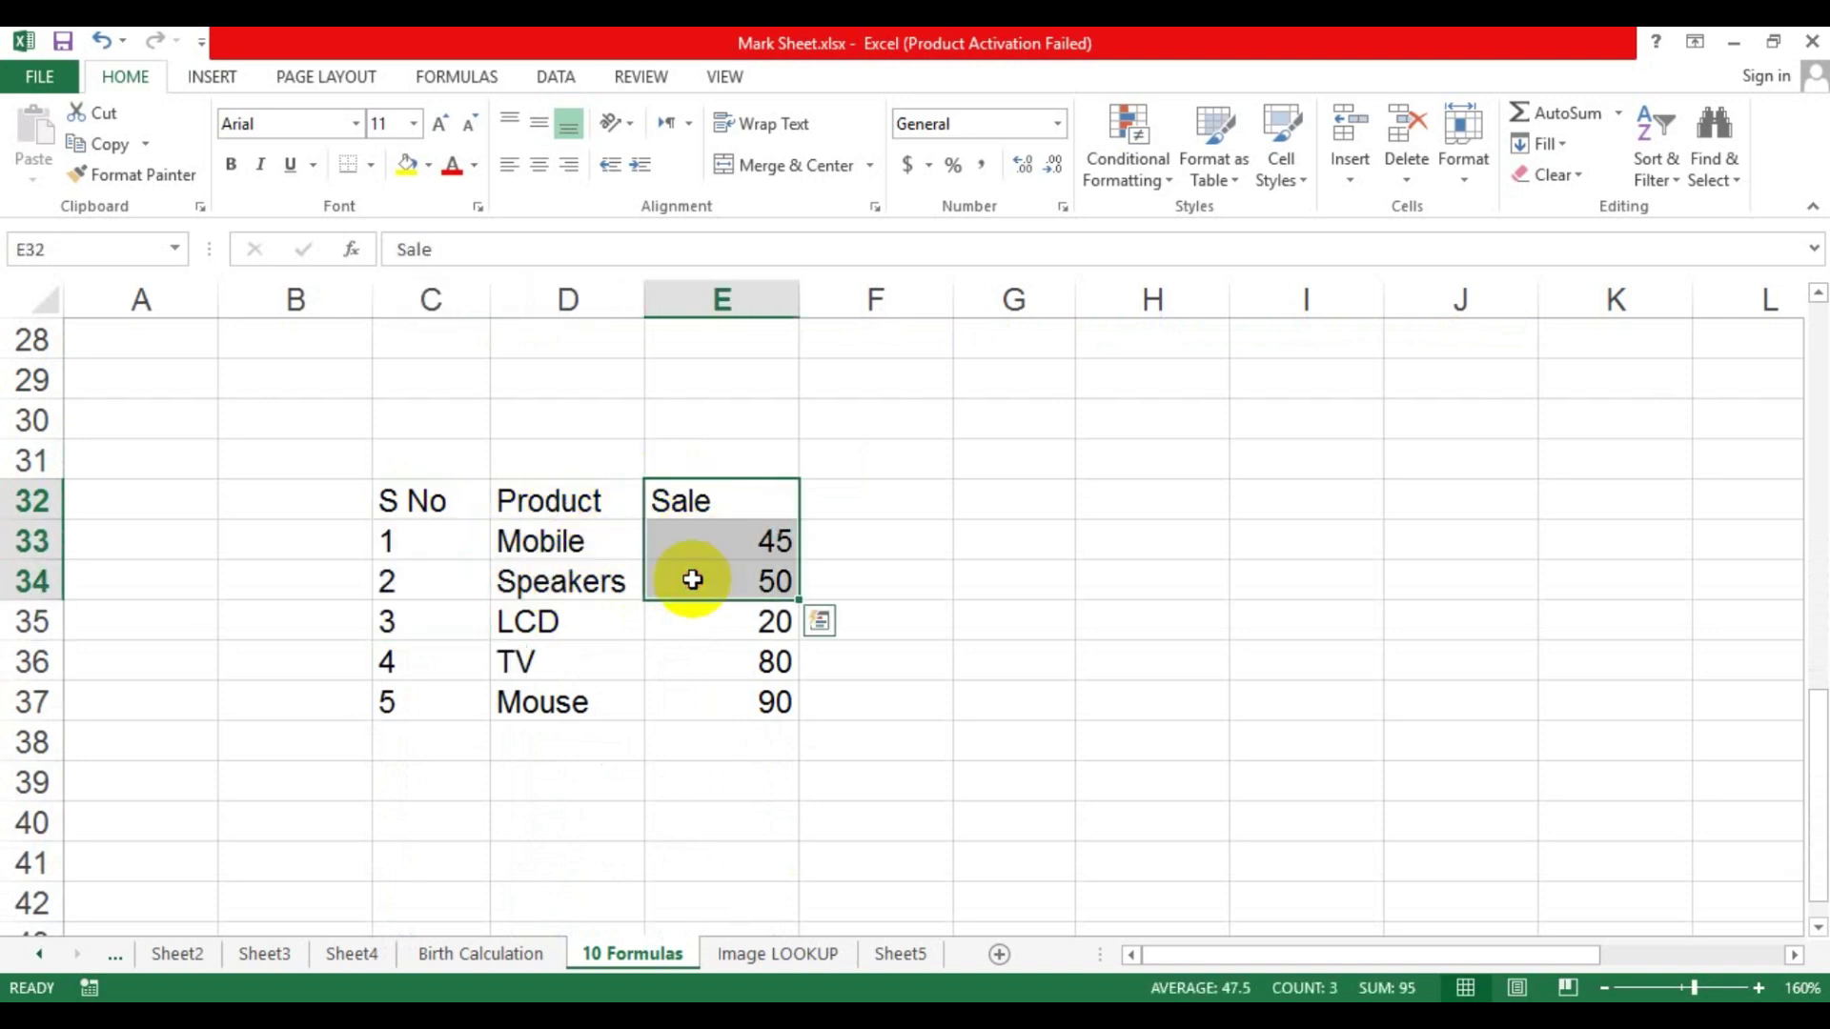
{"action": "left_click", "coordinate": [687, 749]}
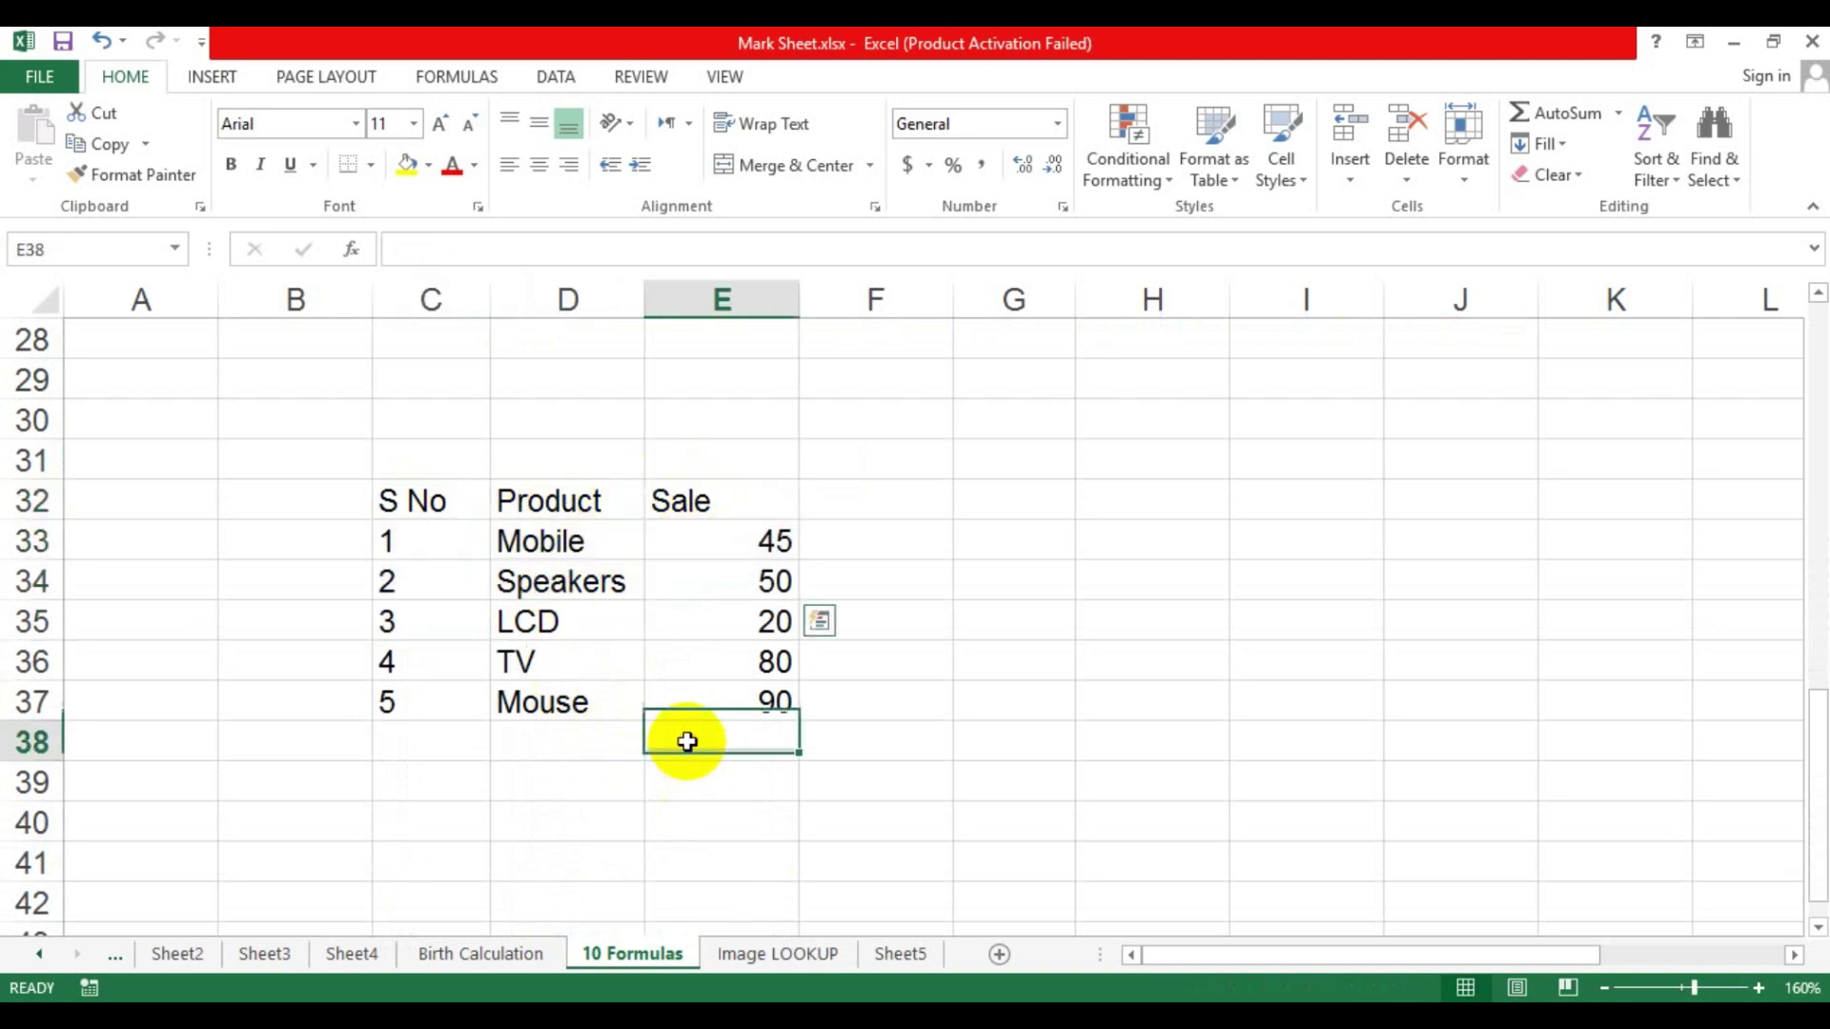
{"action": "left_click", "coordinate": [577, 542]}
{"action": "left_click", "coordinate": [709, 557]}
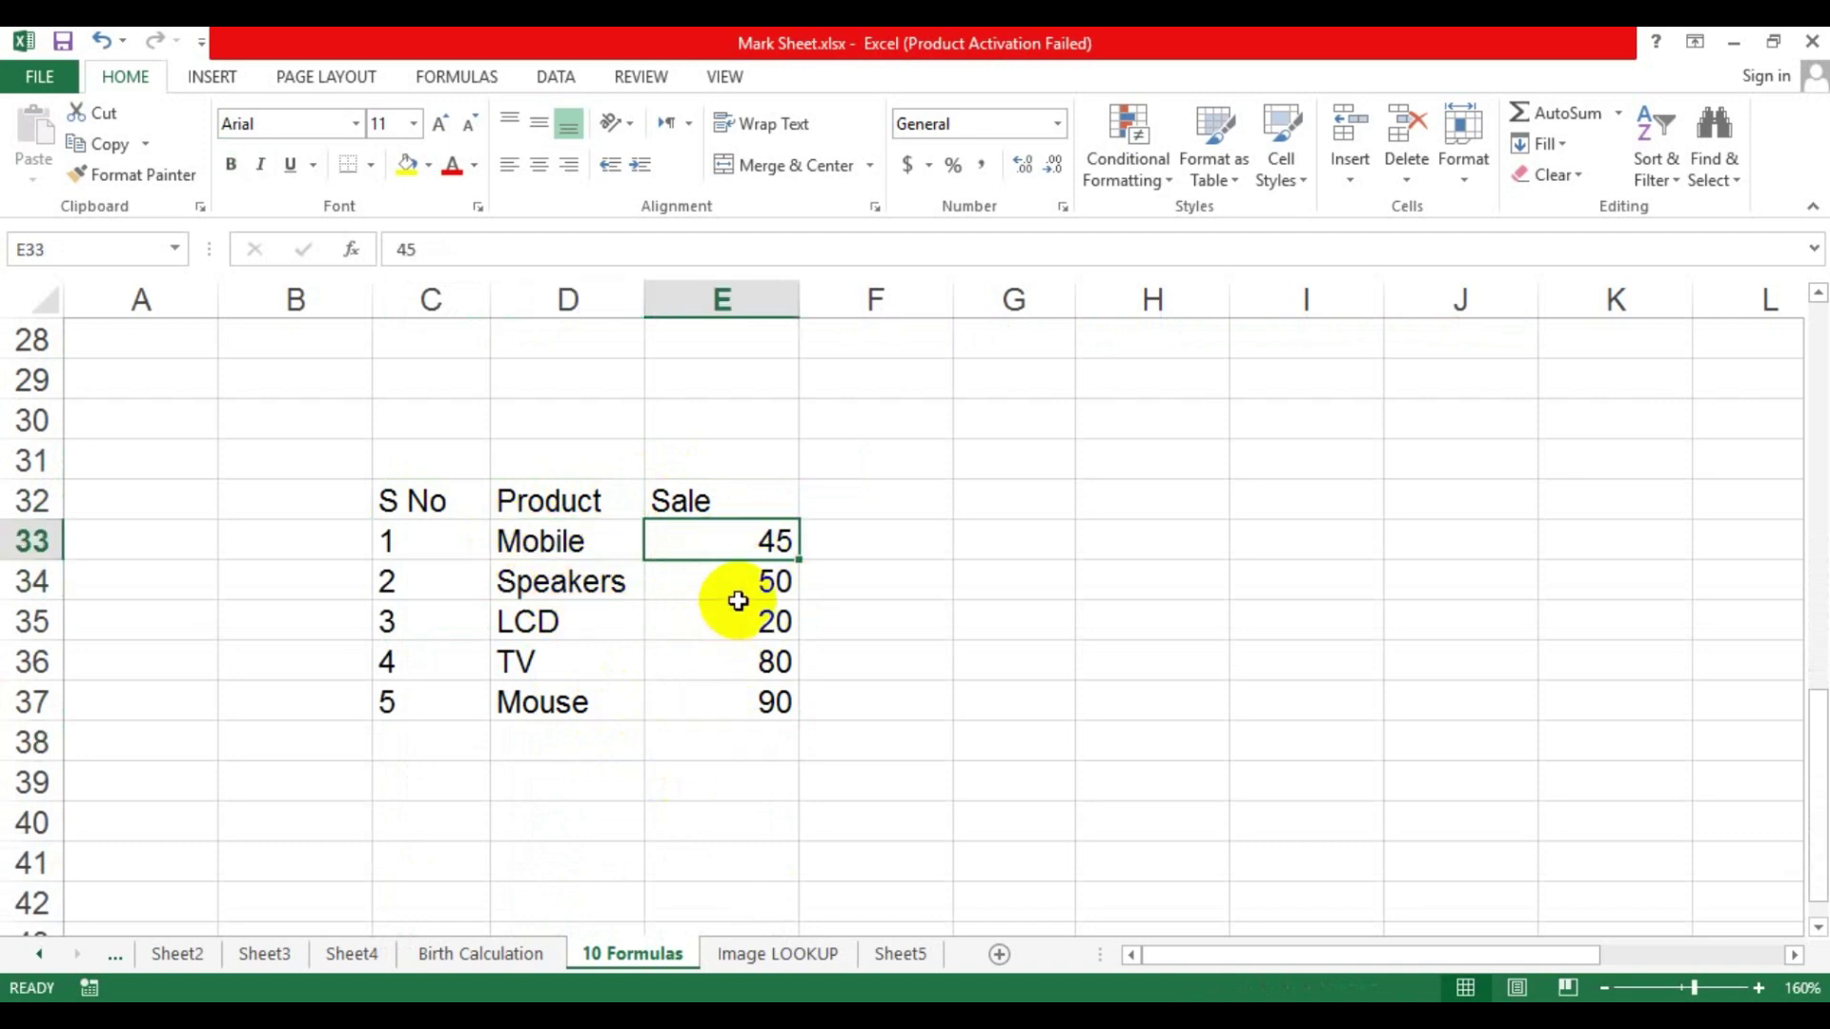
{"action": "left_click", "coordinate": [730, 593]}
{"action": "left_click", "coordinate": [747, 624]}
{"action": "left_click", "coordinate": [748, 665]}
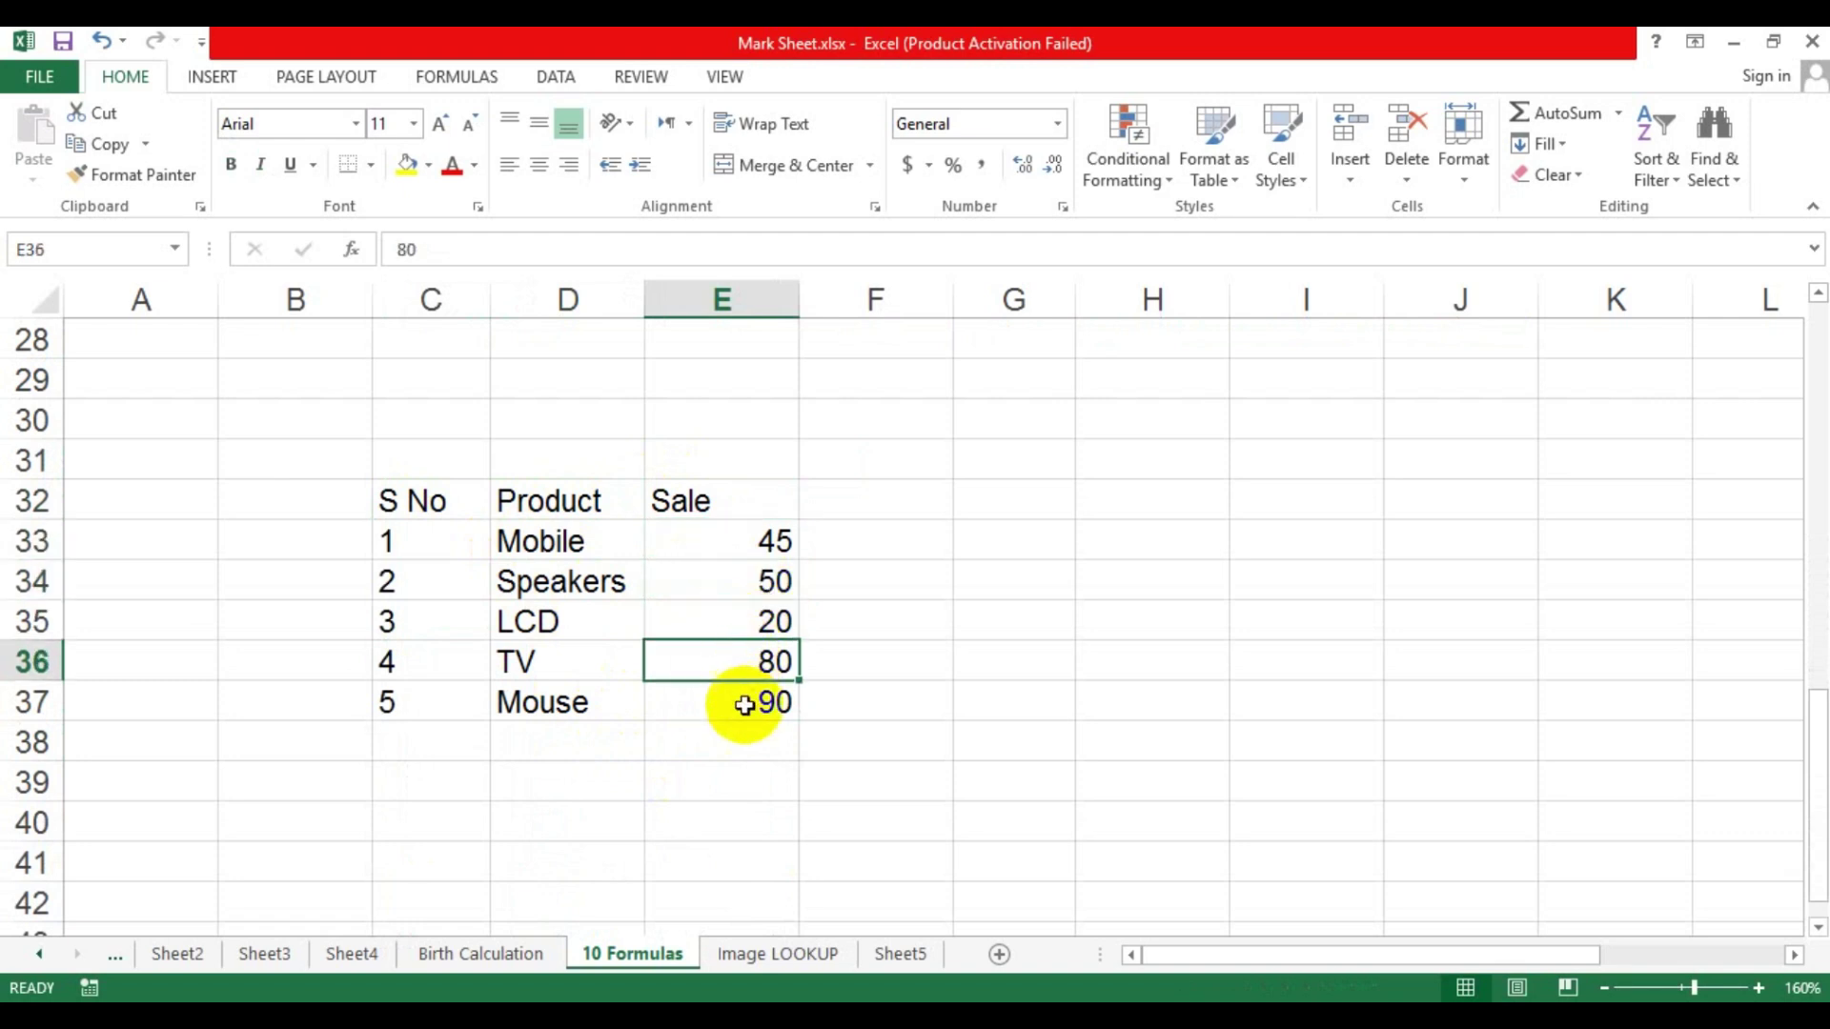
{"action": "left_click", "coordinate": [751, 701]}
Total the sales of all five products in cell E38 with the formula =SUM(E33:E37)
{"action": "left_click", "coordinate": [745, 748]}
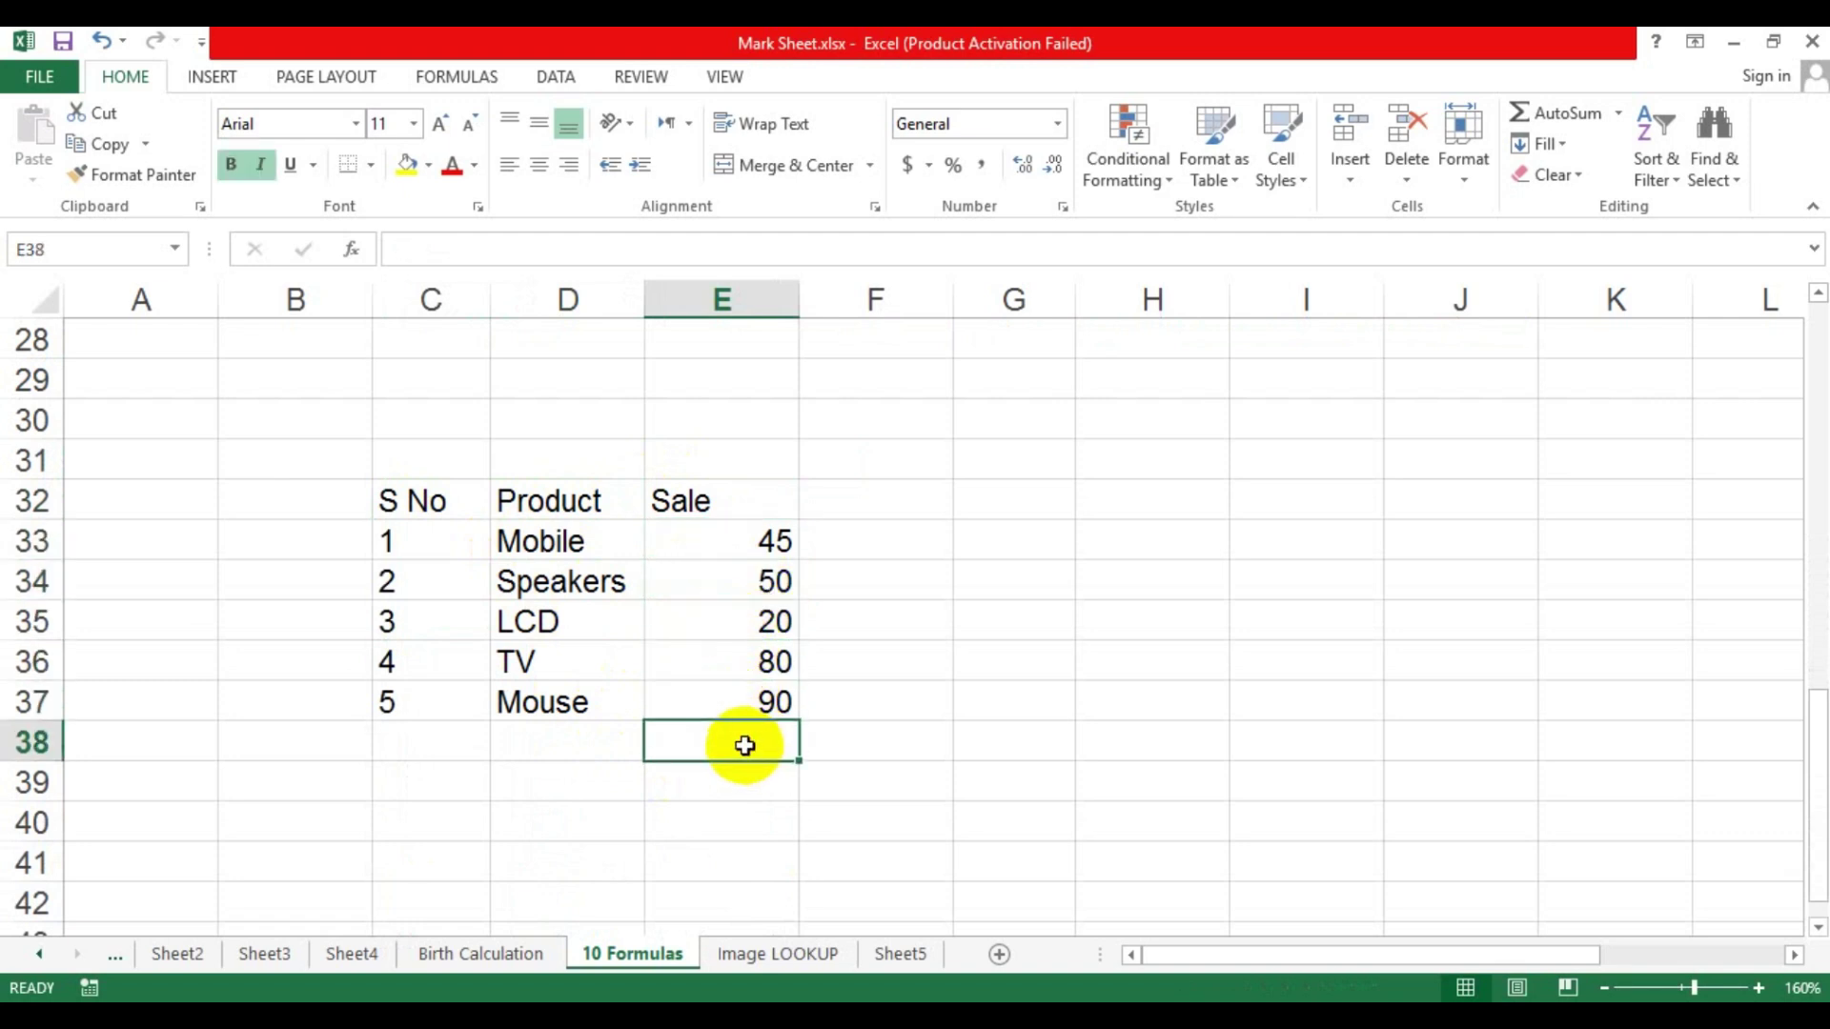
{"action": "type", "text": "="}
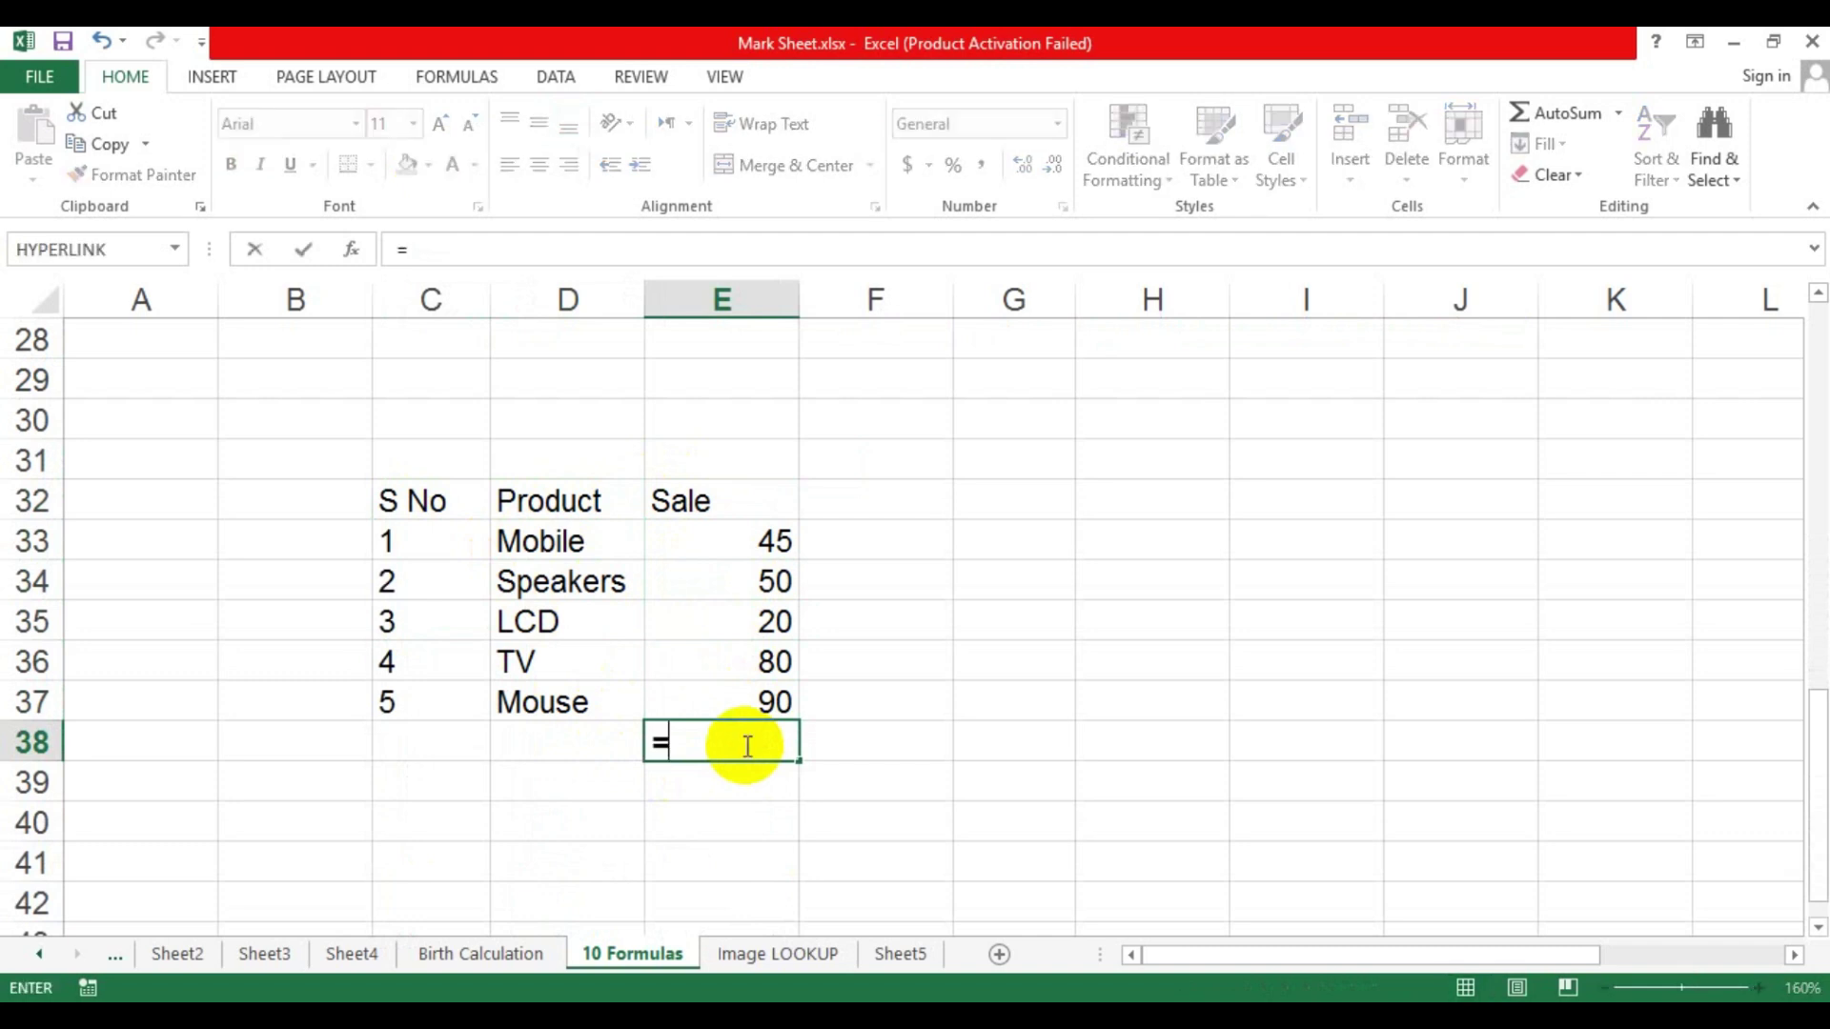
{"action": "type", "text": "sum("}
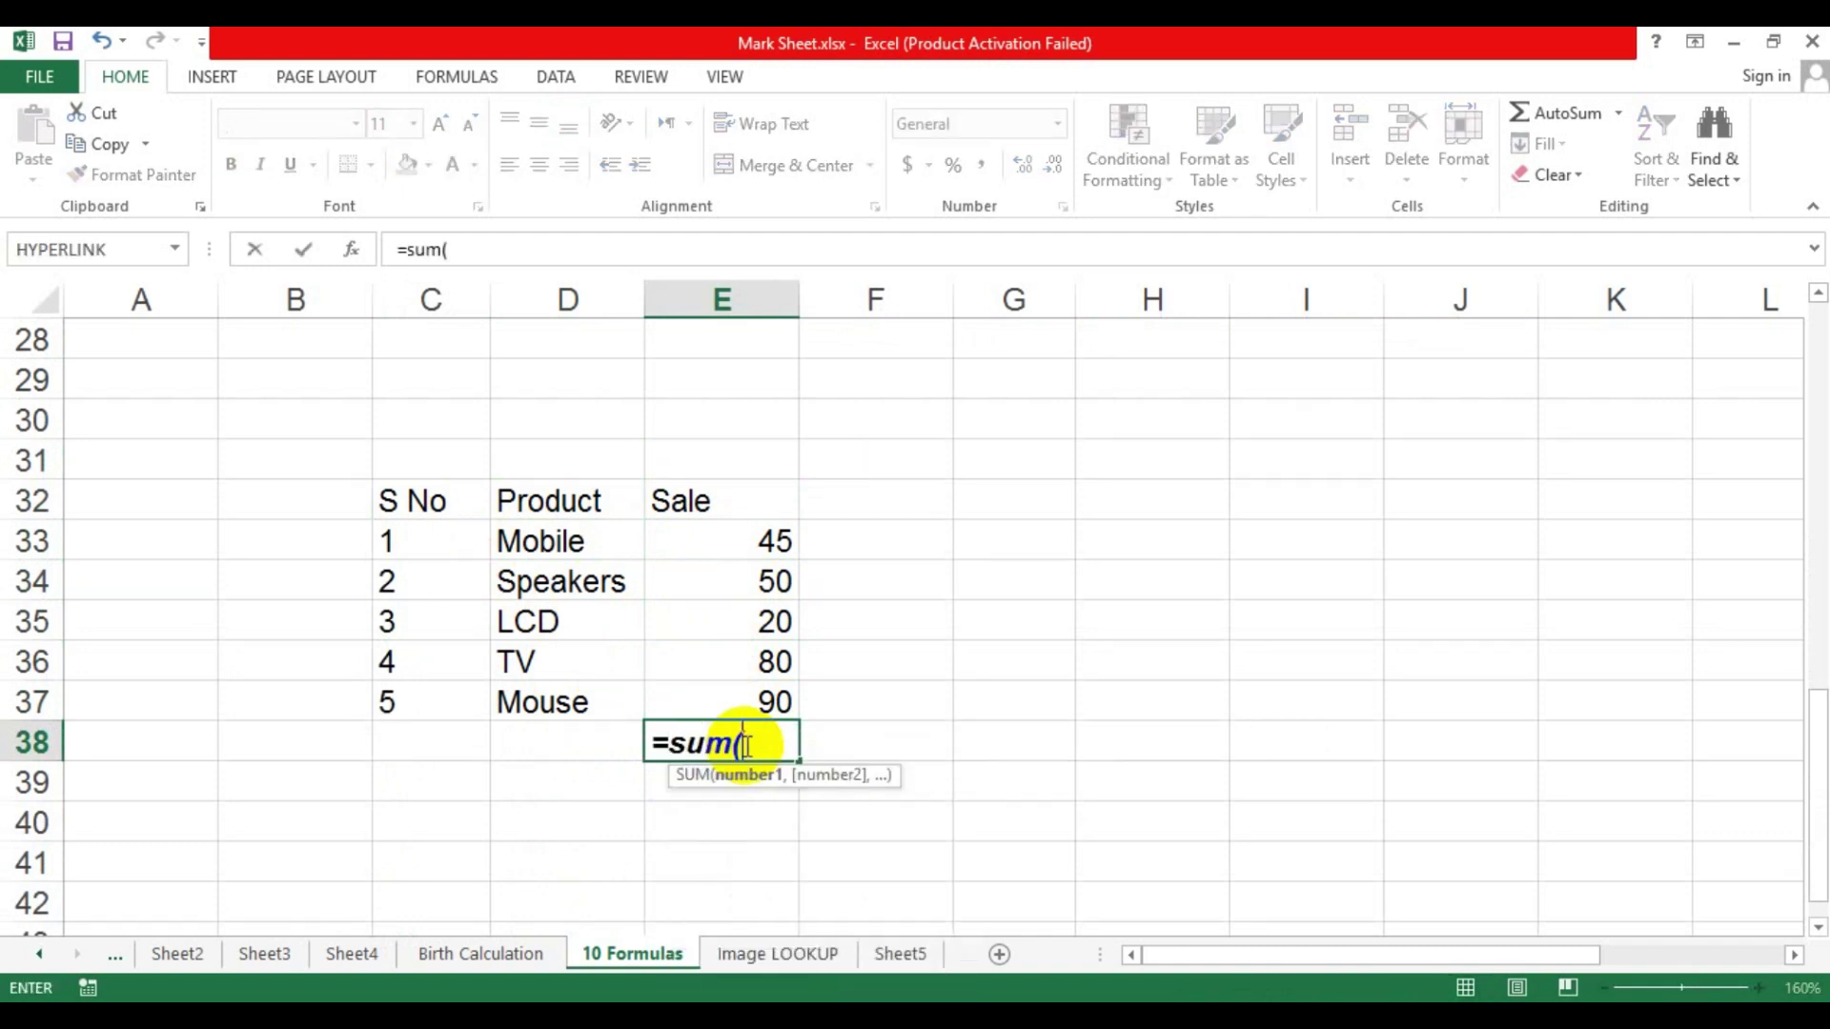
{"action": "left_click_drag", "start_coordinate": [734, 542], "coordinate": [739, 701]}
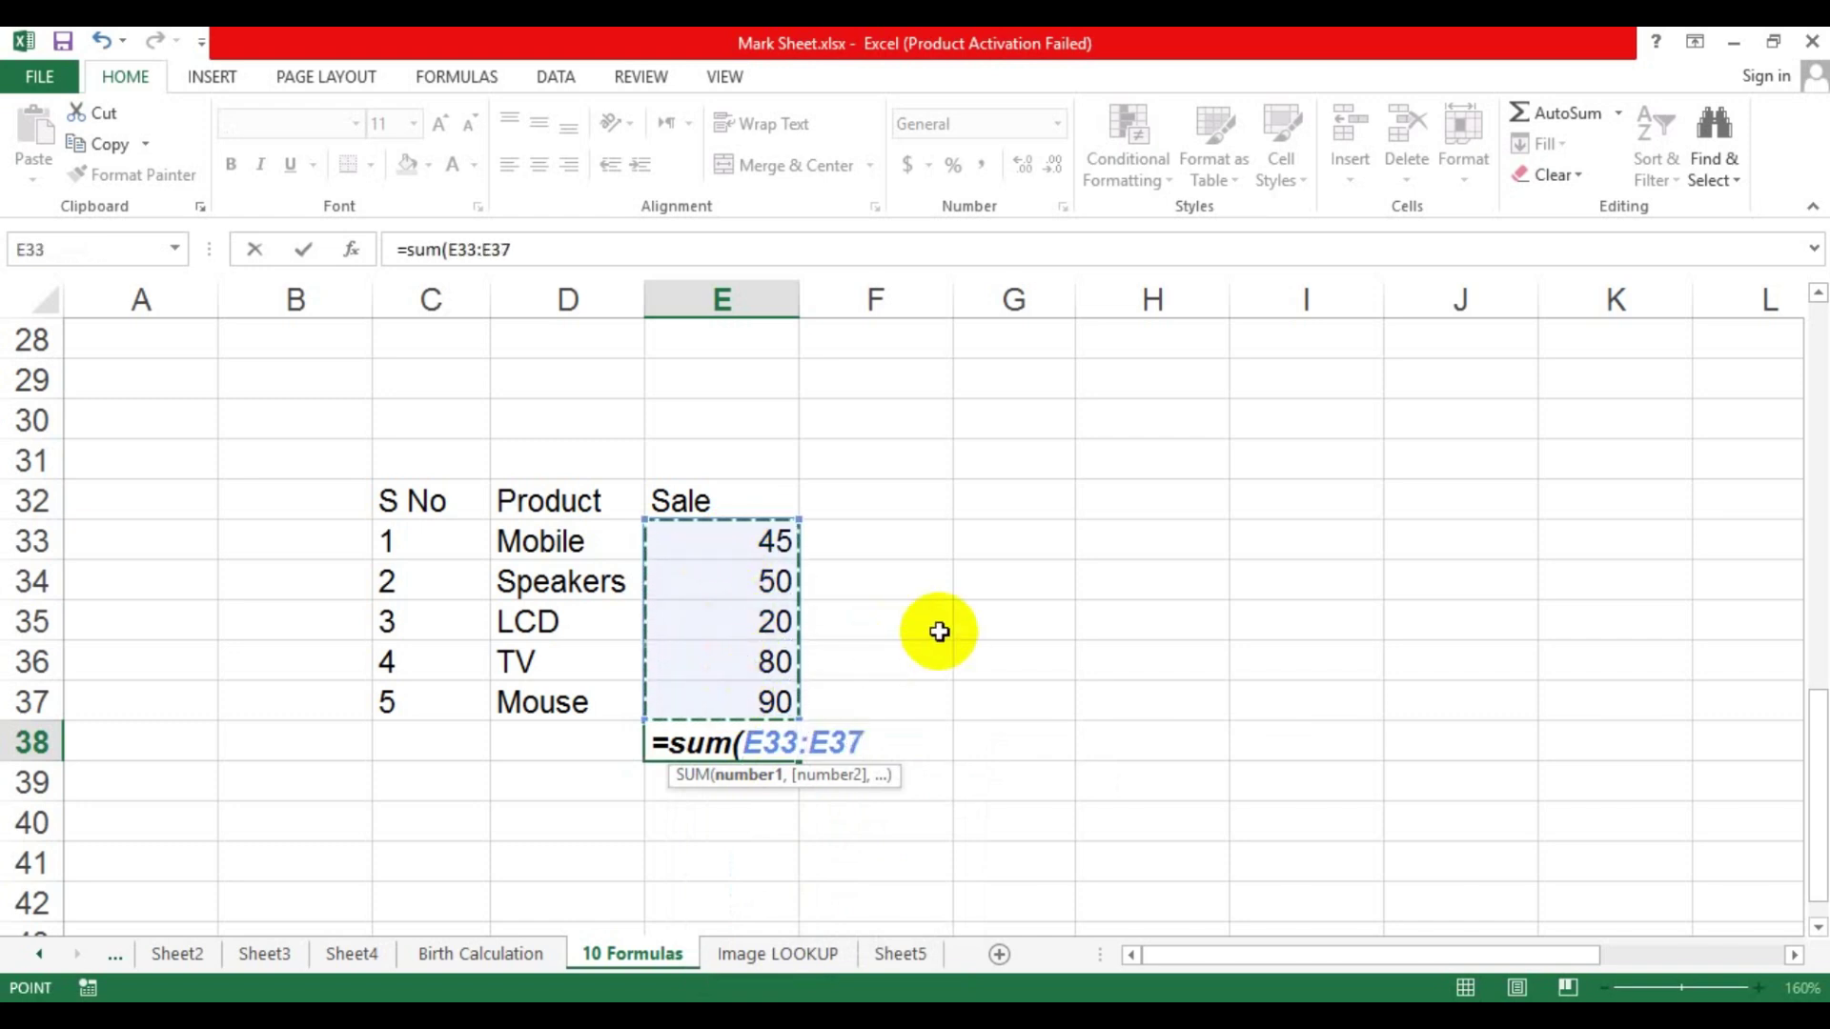
{"action": "type", "text": ")"}
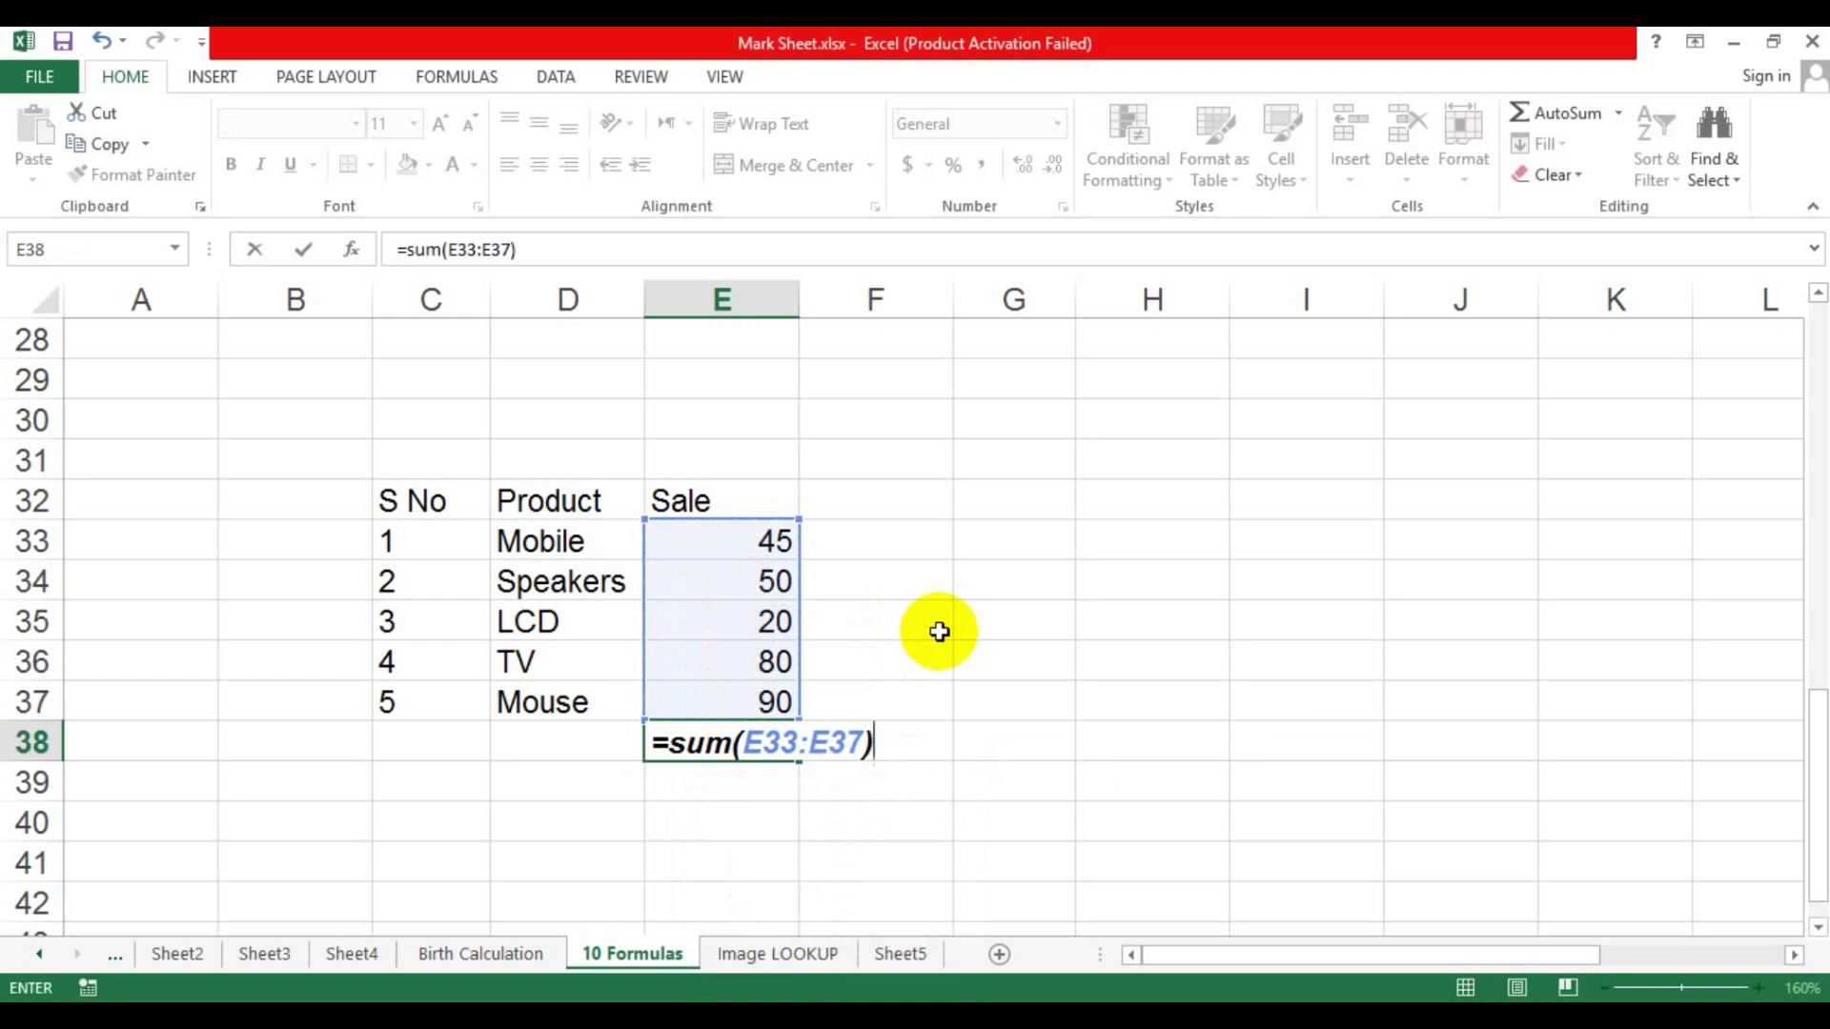
{"action": "key", "text": "Return"}
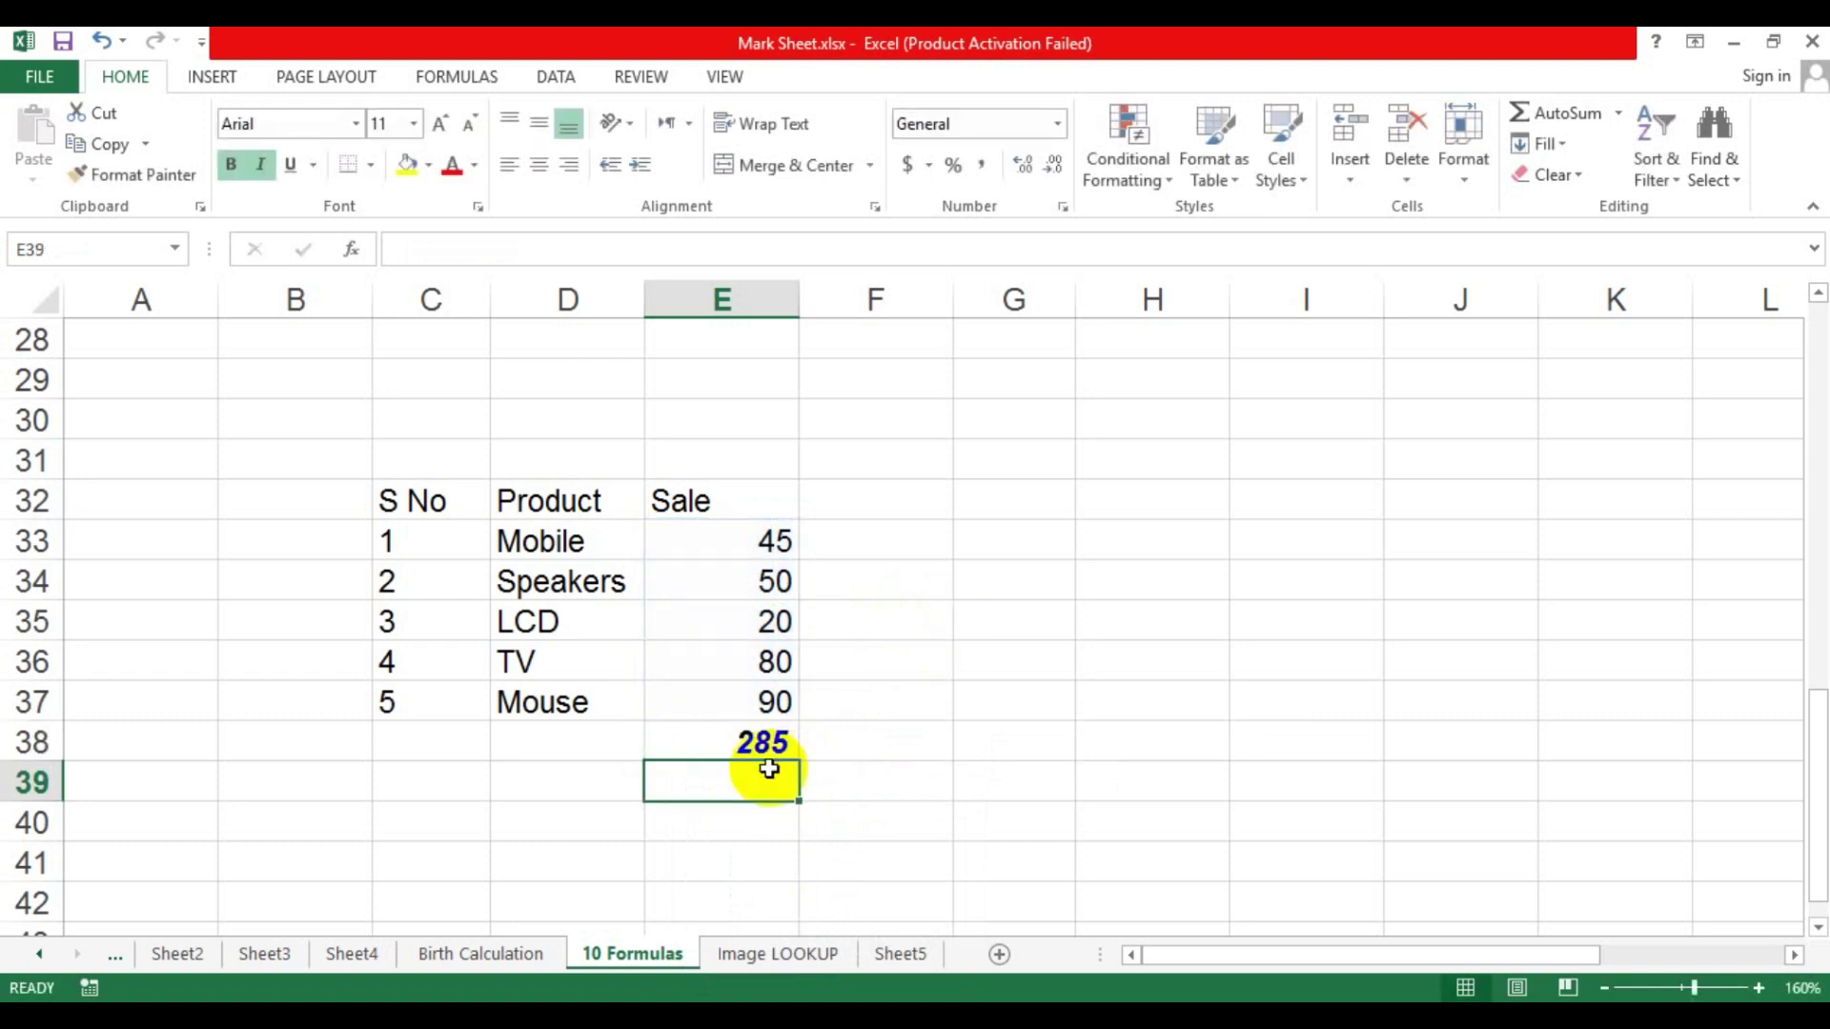
{"action": "left_click", "coordinate": [746, 751]}
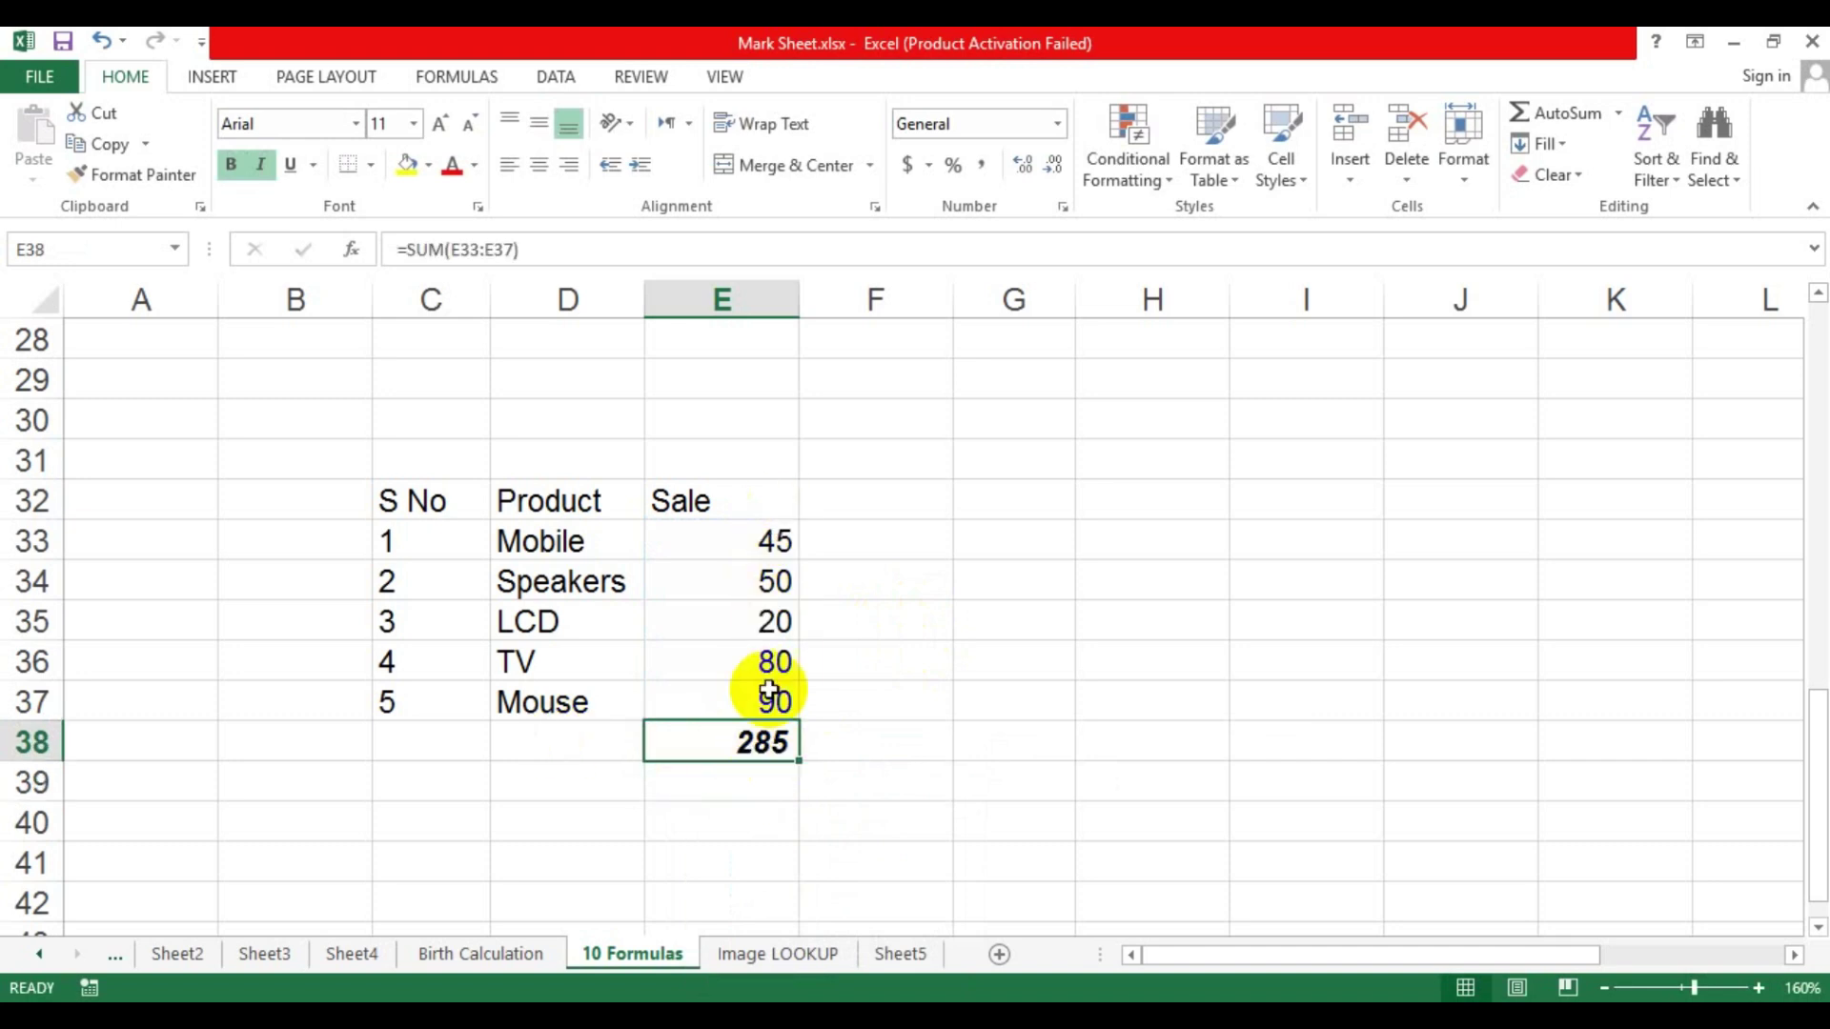
Label the sum row by entering "Total" in cell D38, below the Mouse product
{"action": "left_click", "coordinate": [585, 754]}
{"action": "type", "text": "Total"}
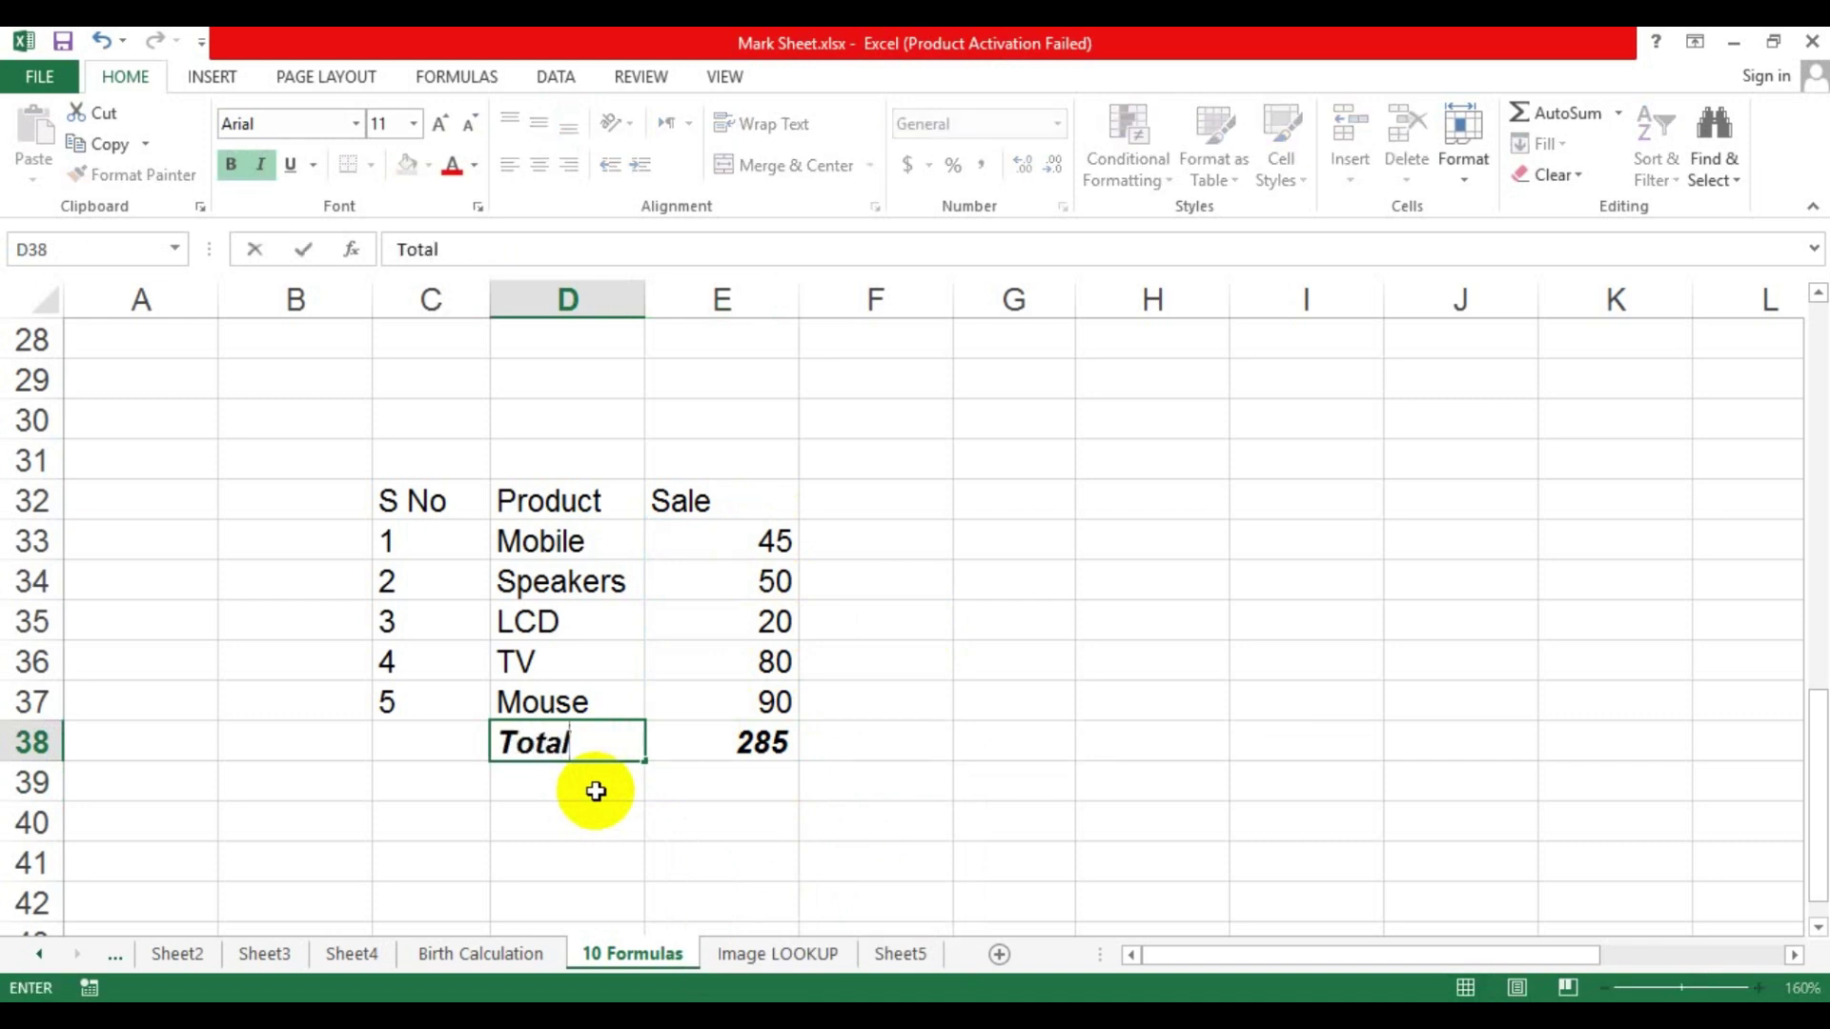
{"action": "key", "text": "Return"}
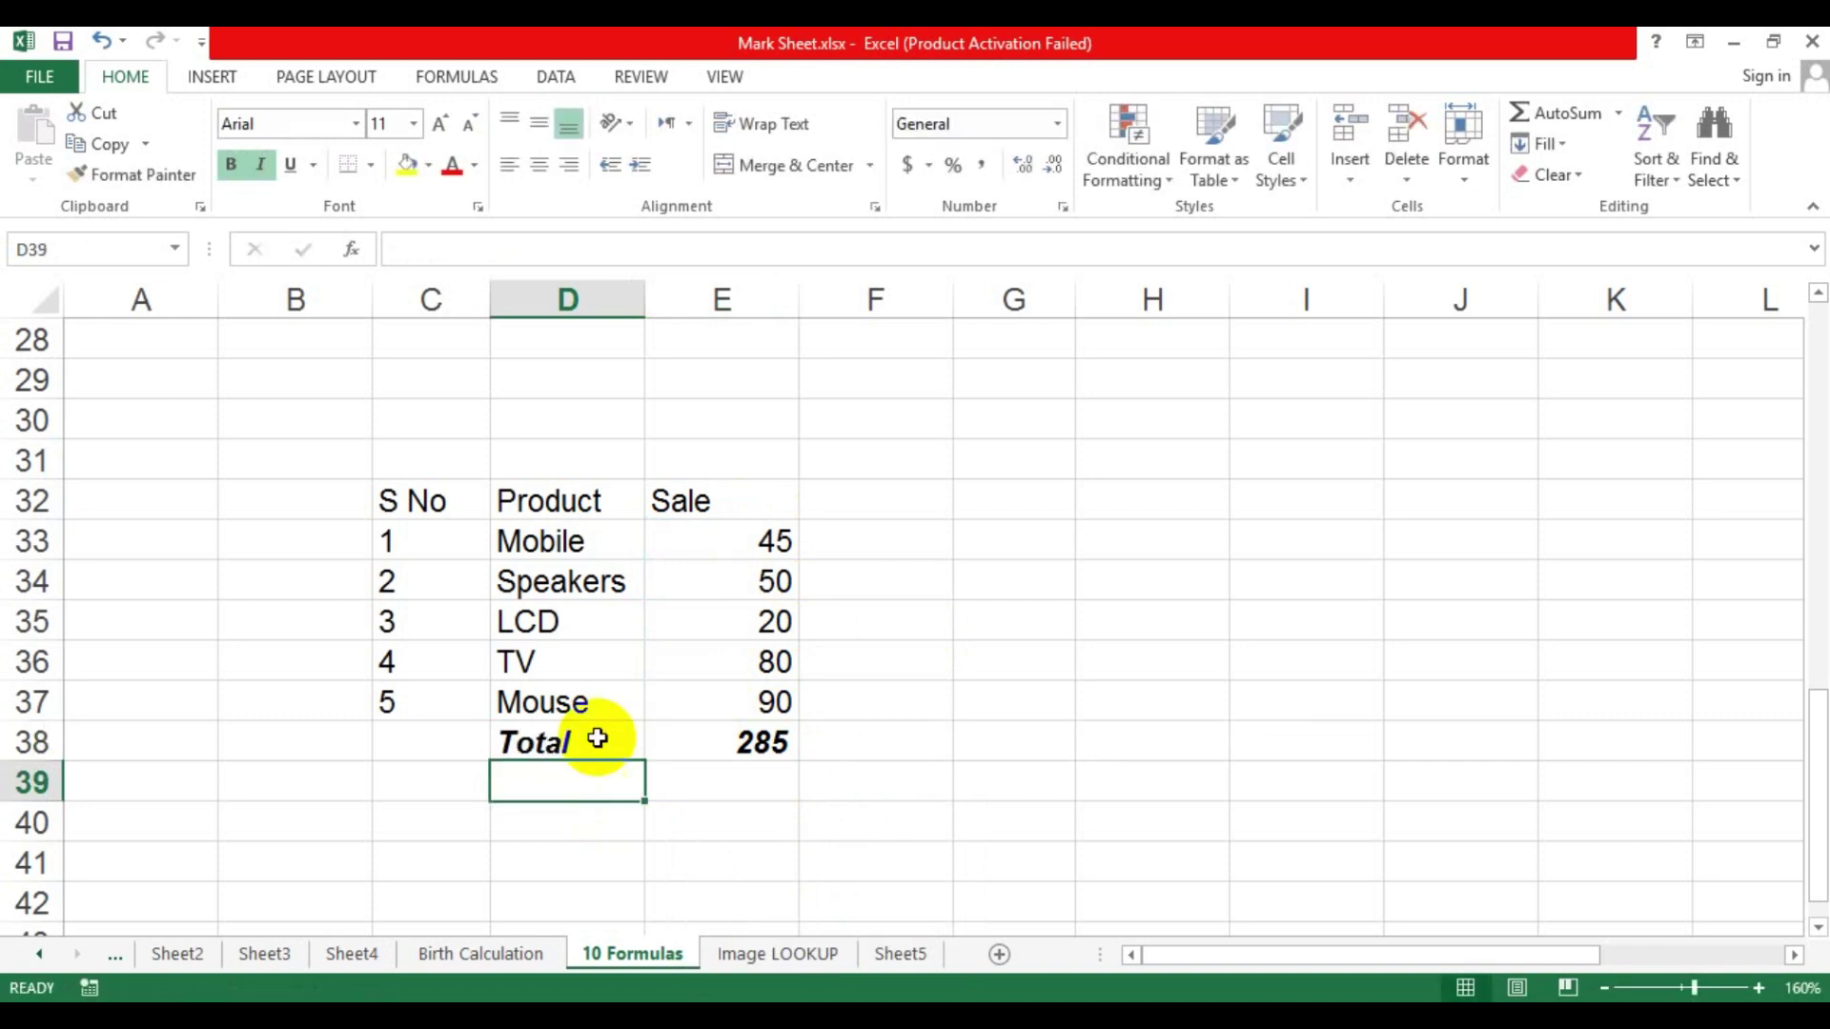
{"action": "key", "text": "Up"}
{"action": "key", "text": "Up"}
{"action": "key", "text": "Down"}
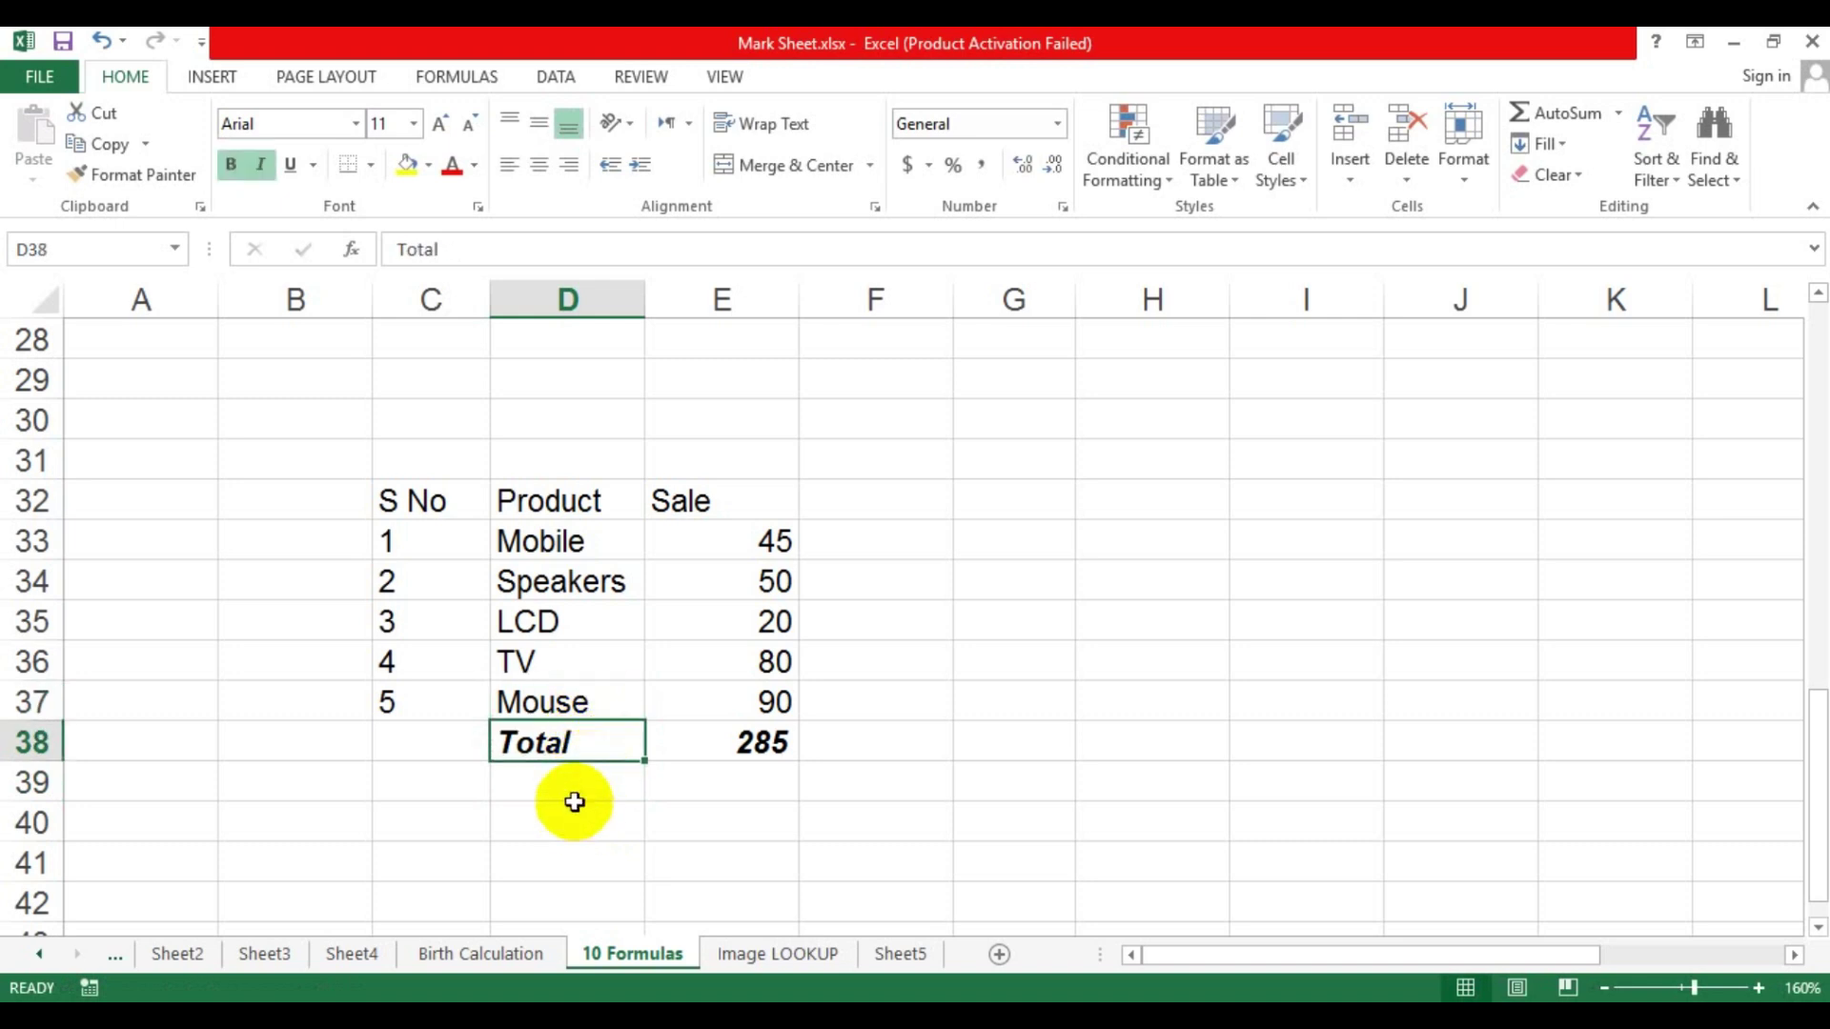
Add a dropdown to cell G33 with Data Validation, allowing a List sourced from the product names in =$D$33:$D$37
{"action": "scroll", "coordinate": [714, 705], "scroll_direction": "up", "scroll_amount": 4}
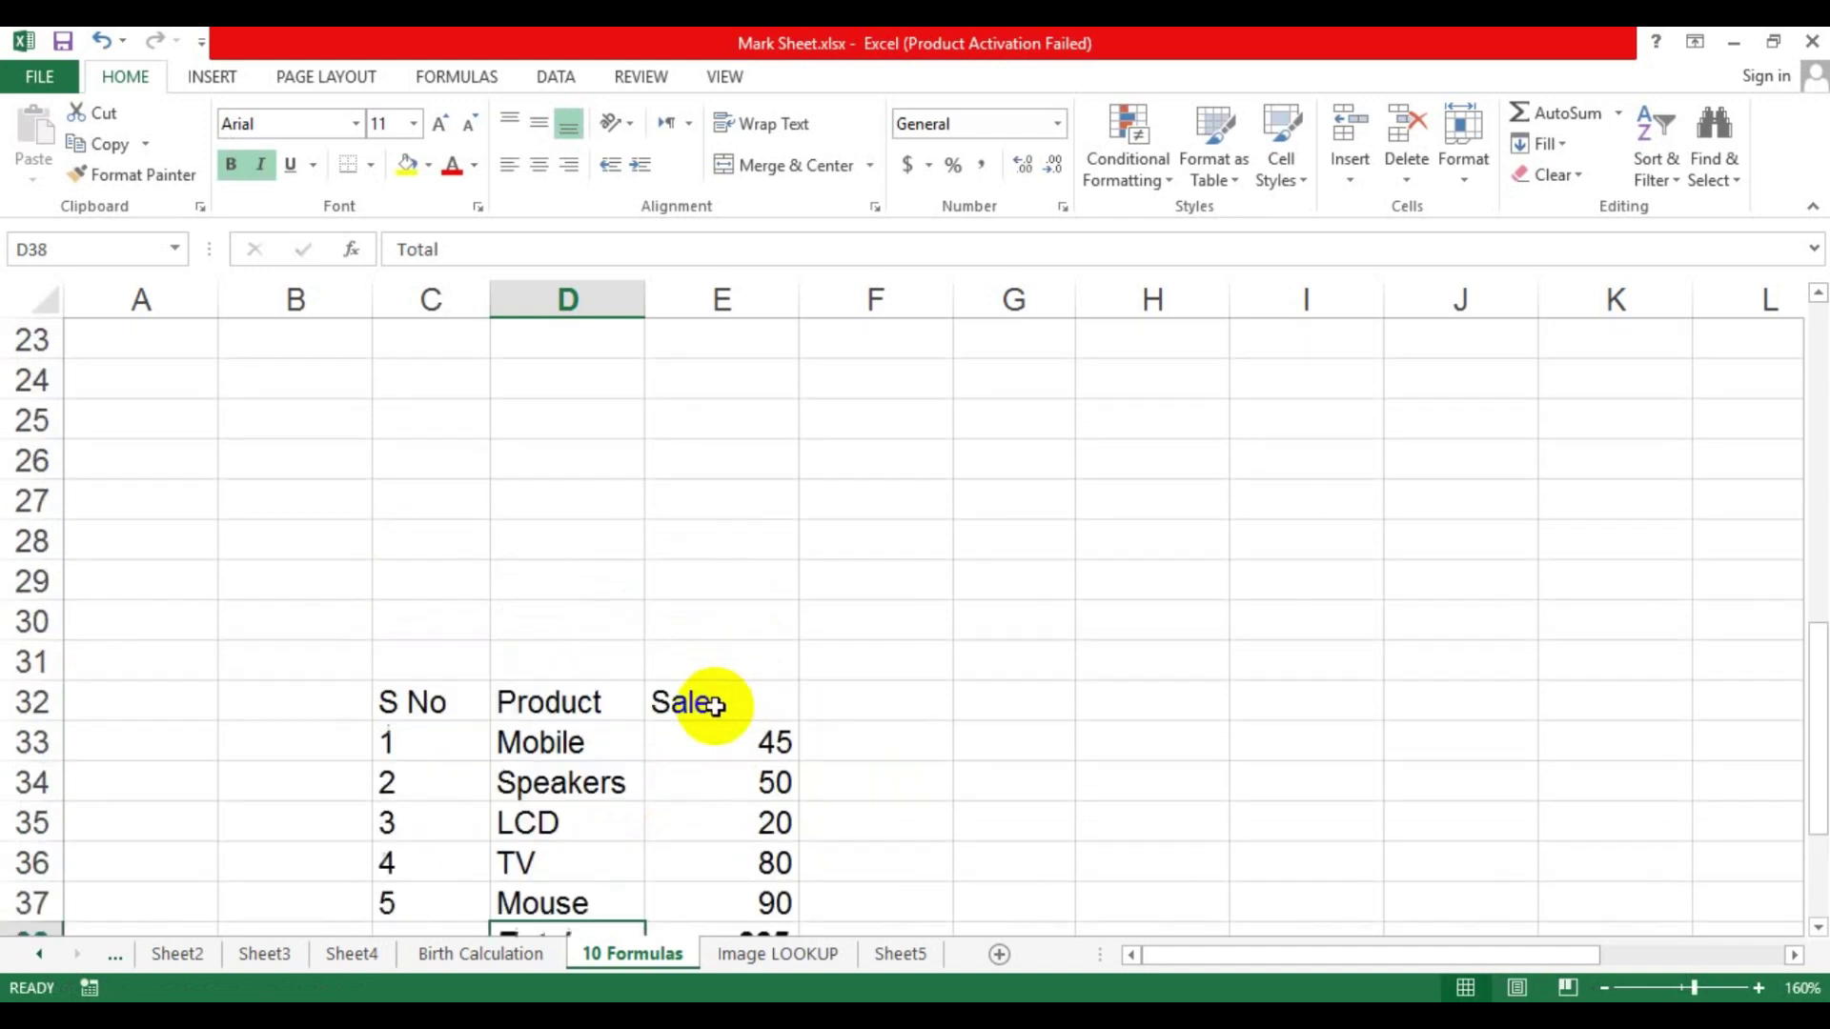
{"action": "scroll", "coordinate": [714, 731], "scroll_direction": "up", "scroll_amount": 4}
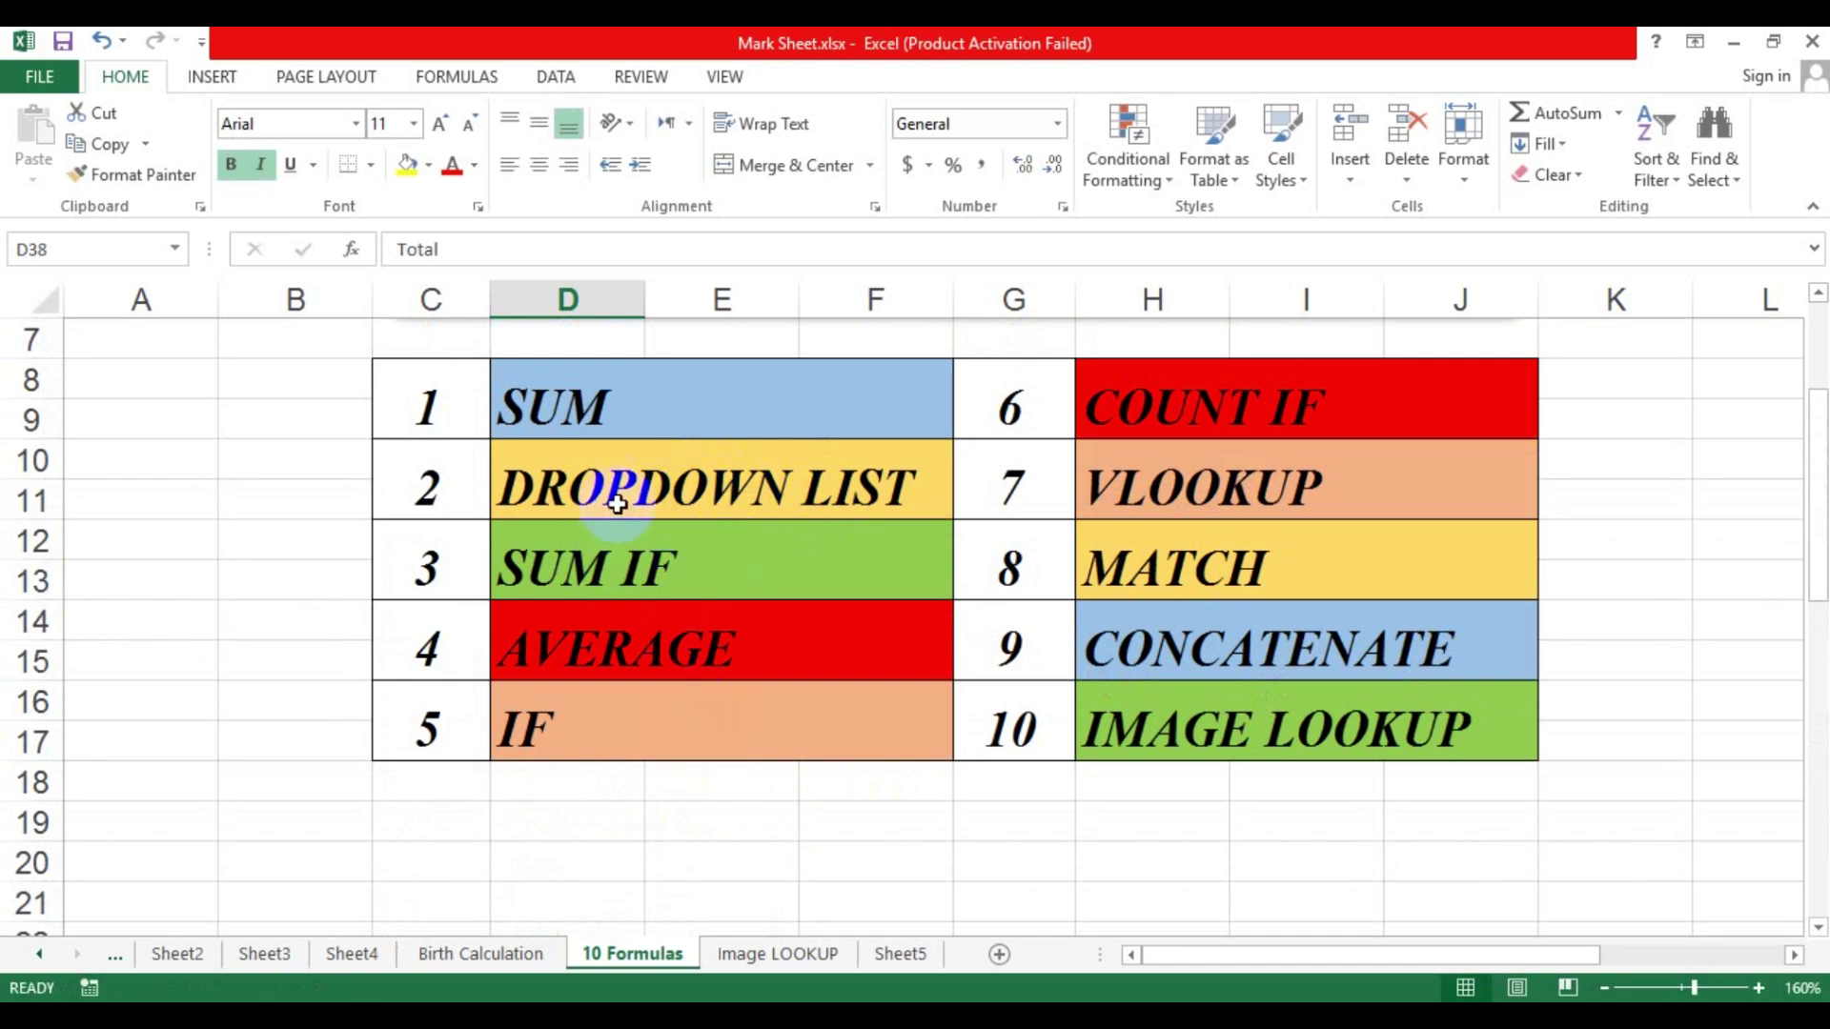
{"action": "scroll", "coordinate": [719, 657], "scroll_direction": "down", "scroll_amount": 6}
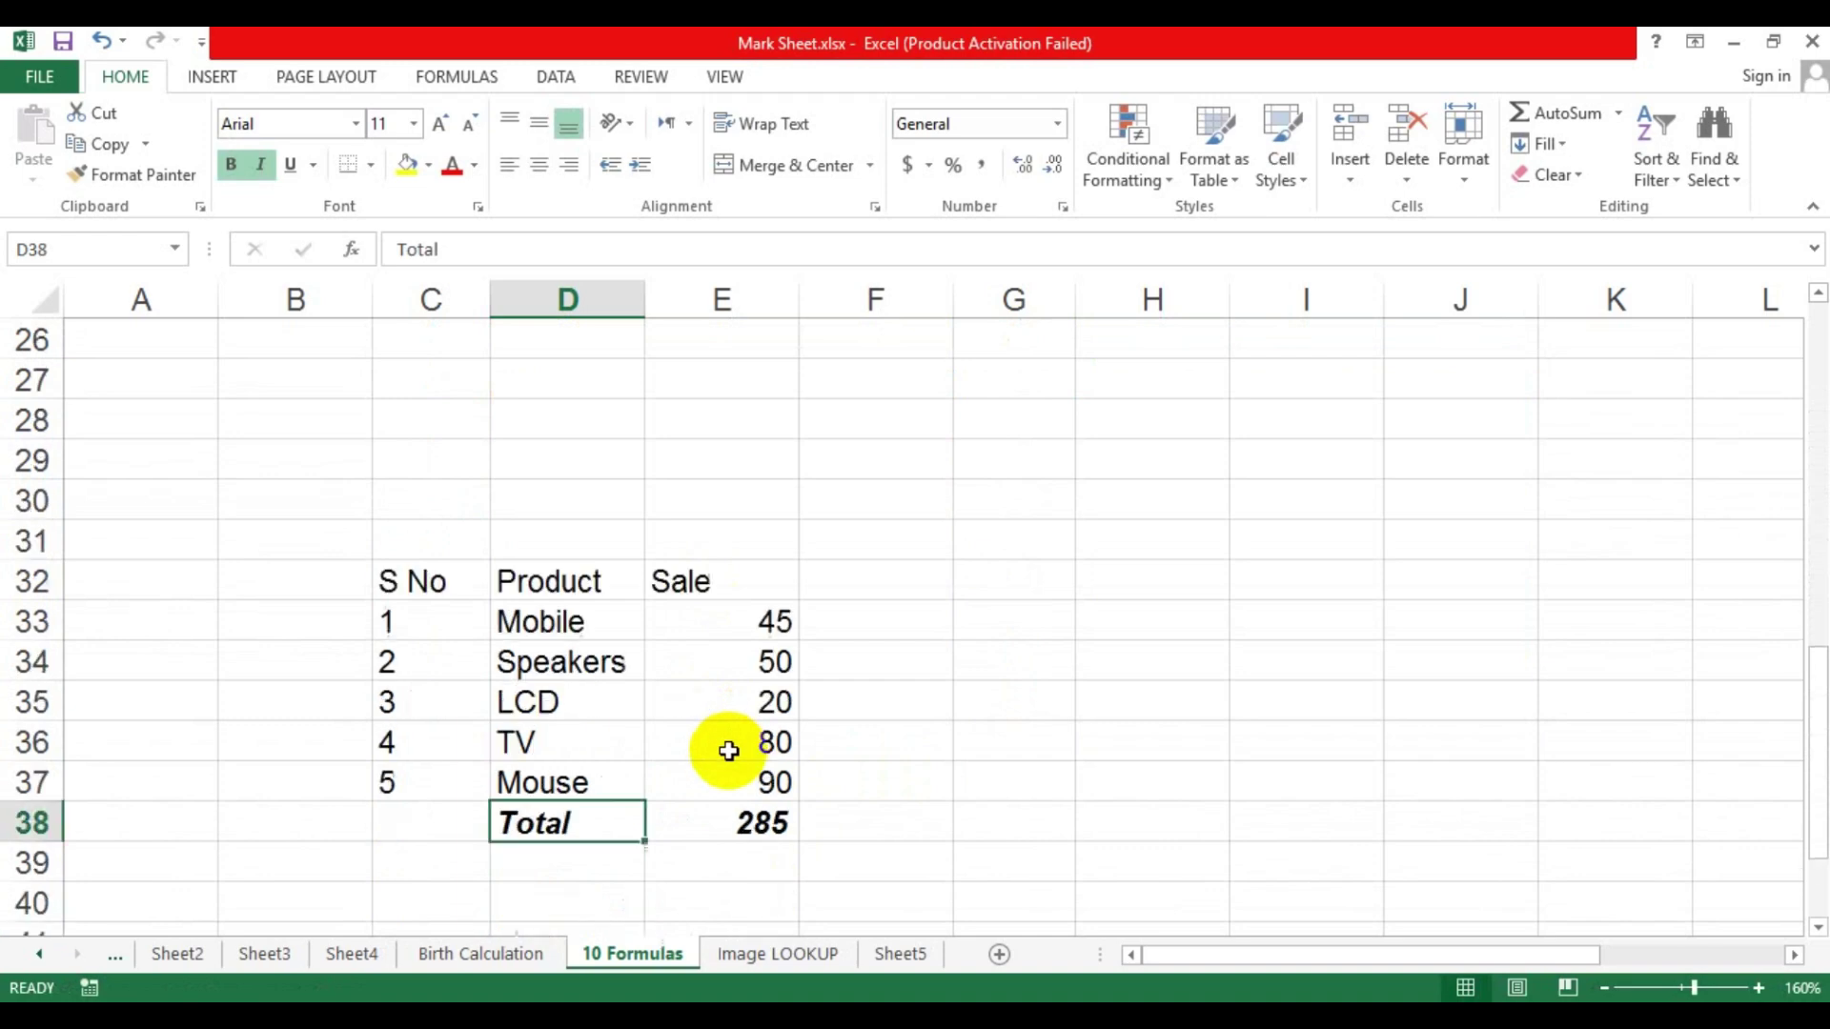
{"action": "scroll", "coordinate": [729, 751], "scroll_direction": "down", "scroll_amount": 1}
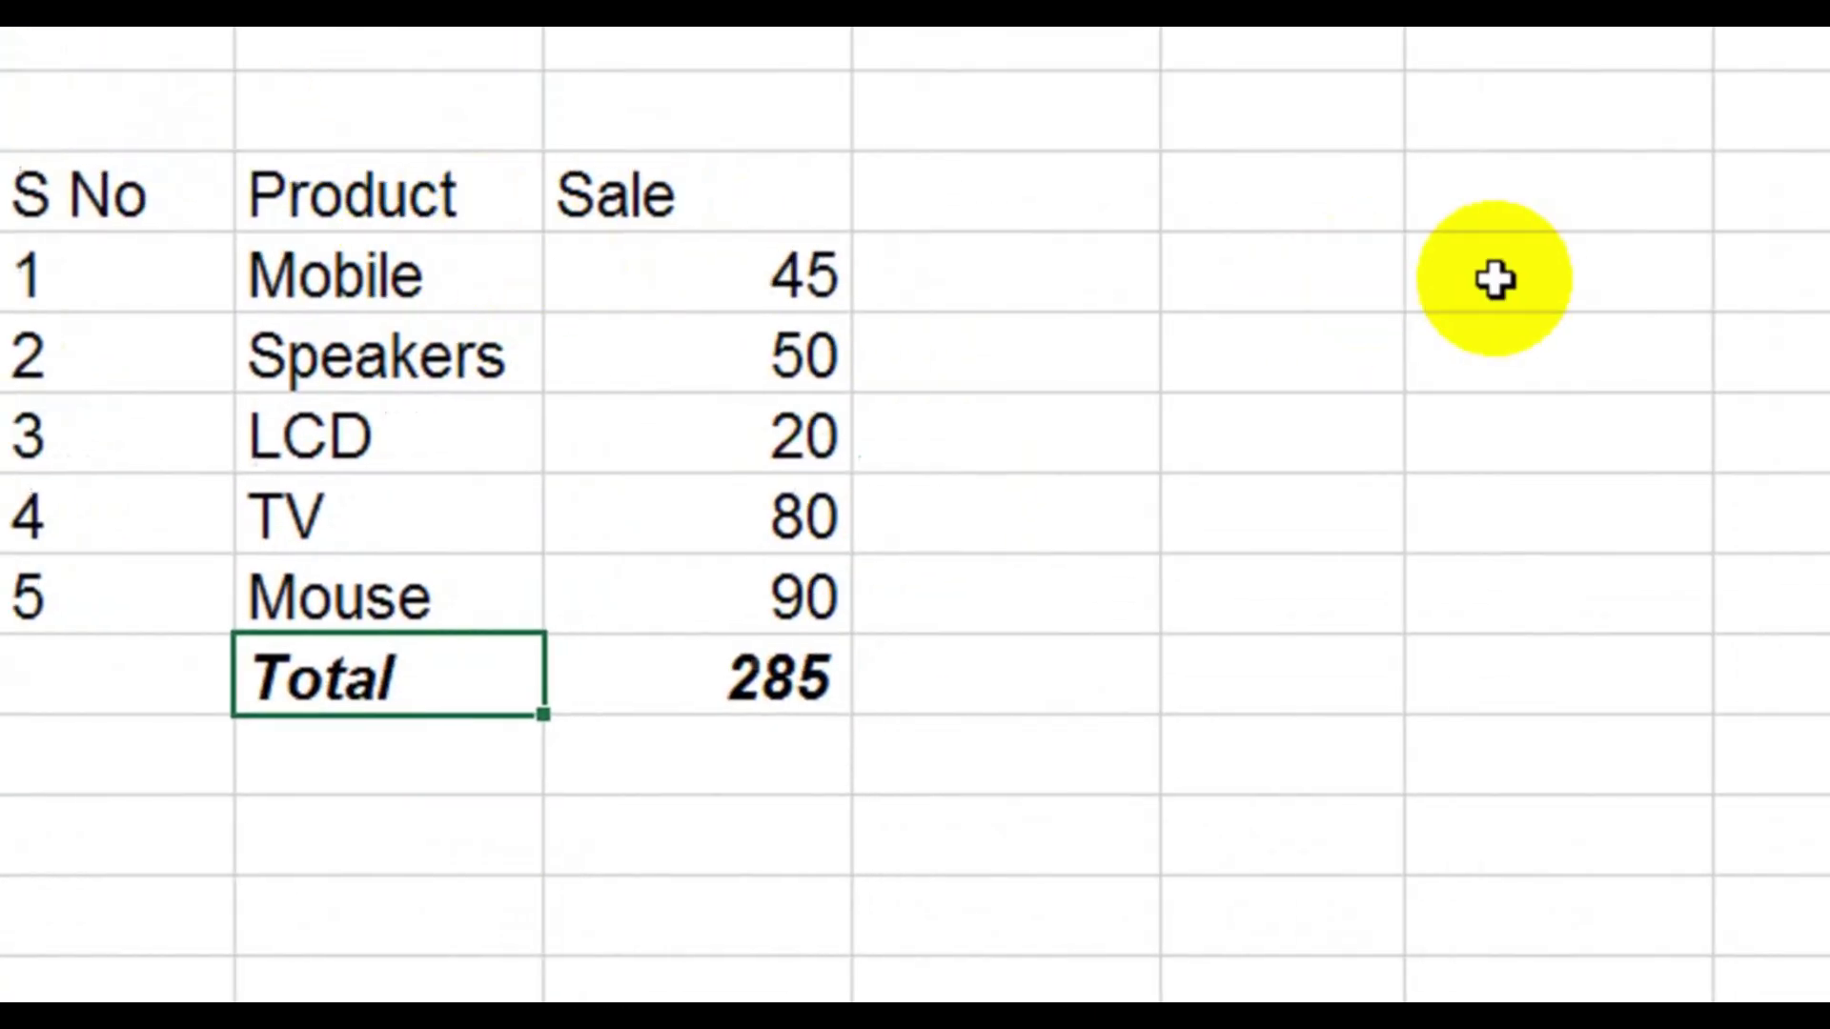
{"action": "left_click", "coordinate": [1363, 286]}
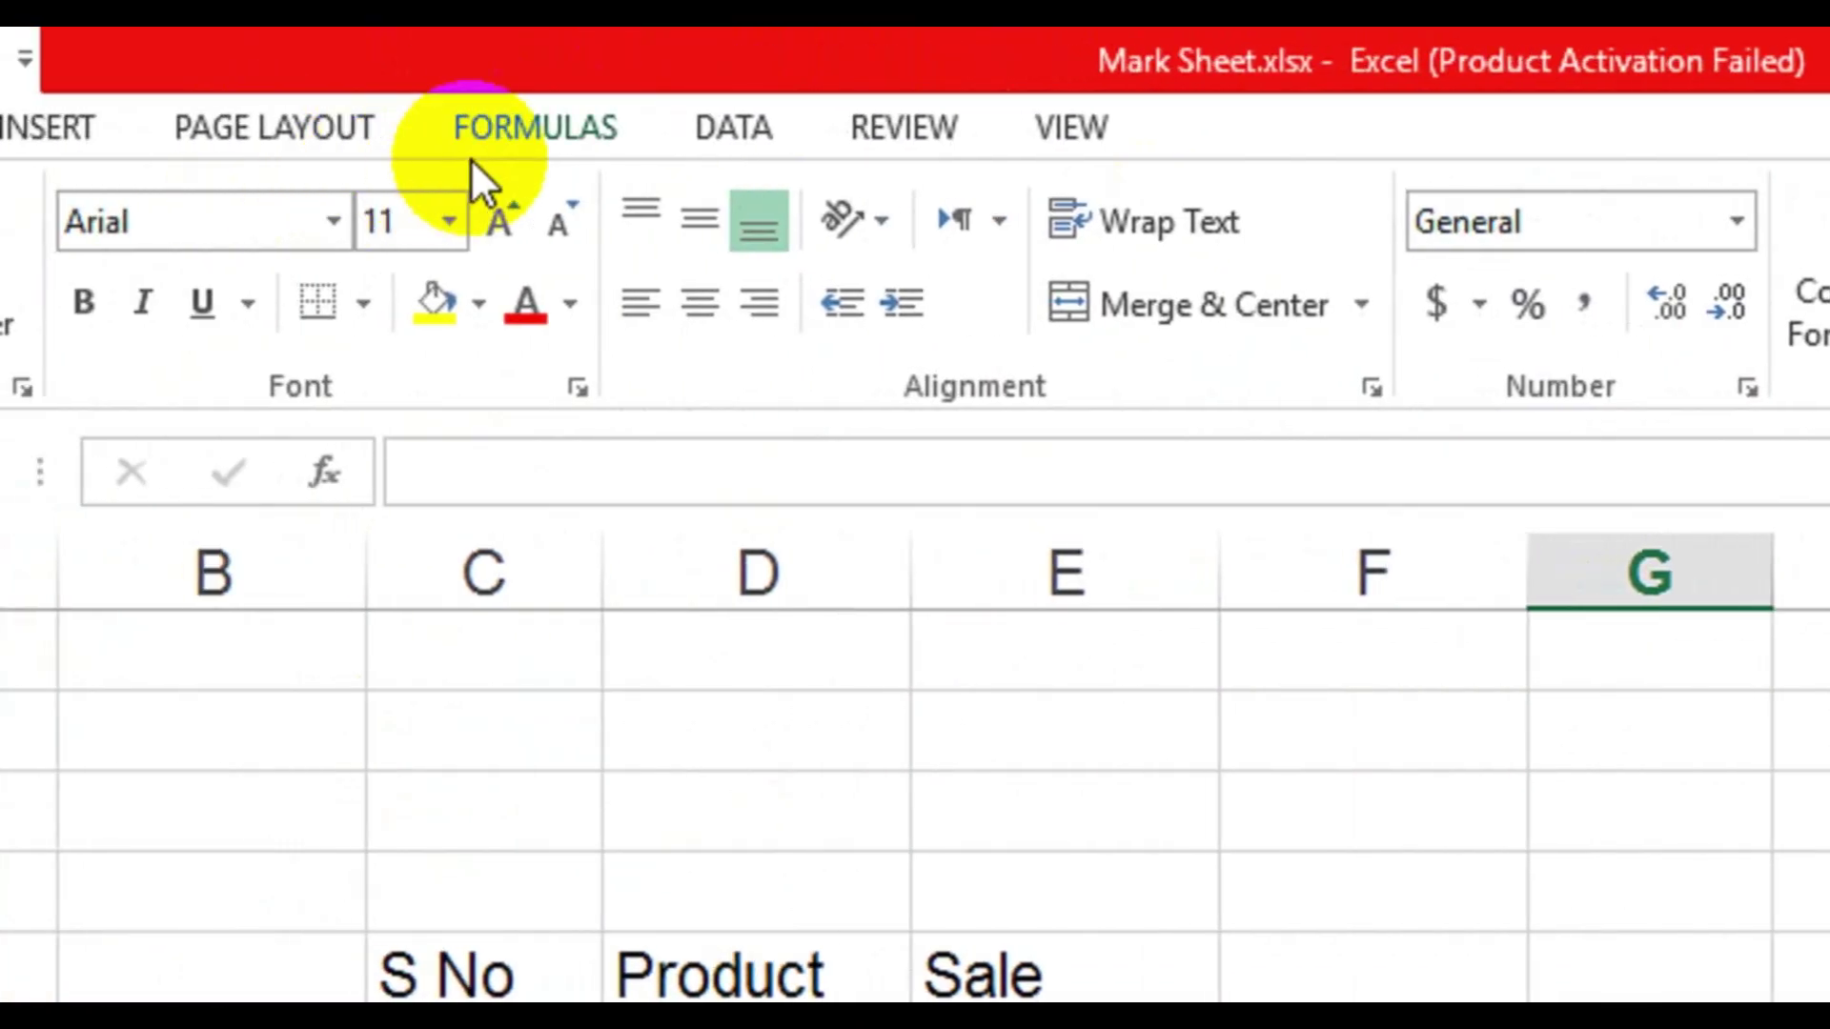
{"action": "left_click", "coordinate": [519, 133]}
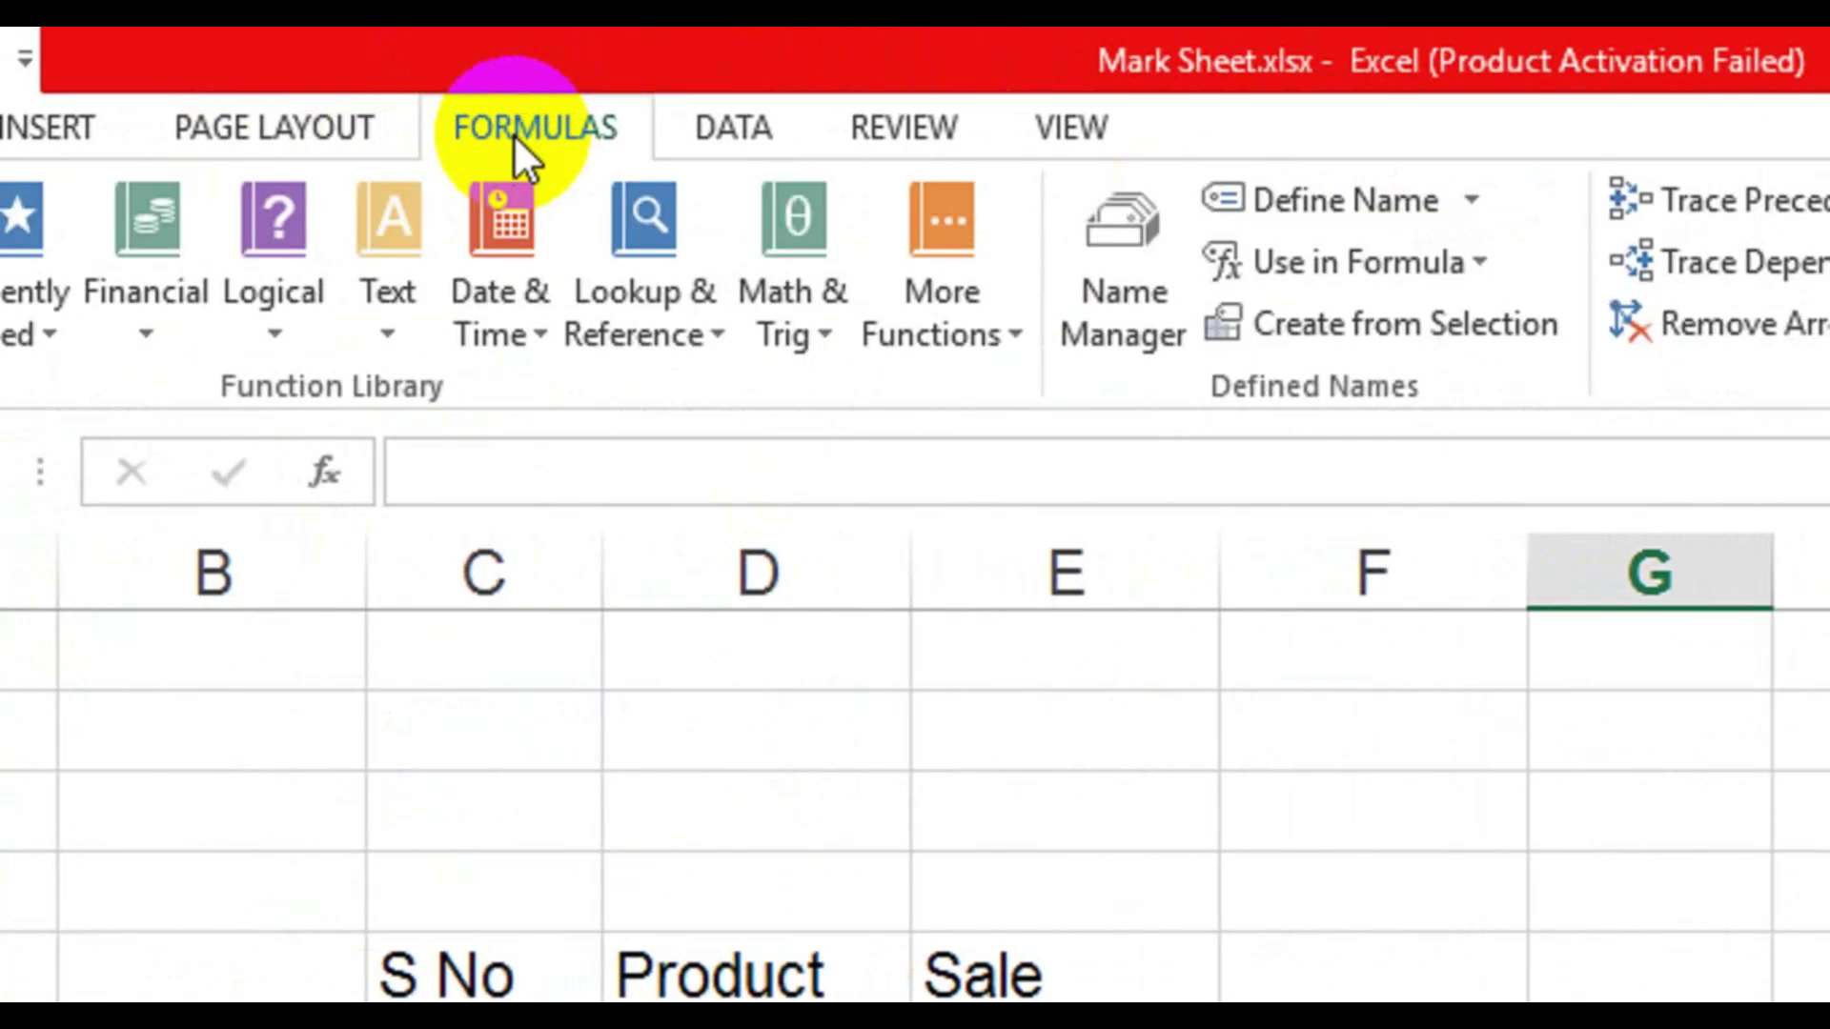
{"action": "left_click", "coordinate": [759, 111]}
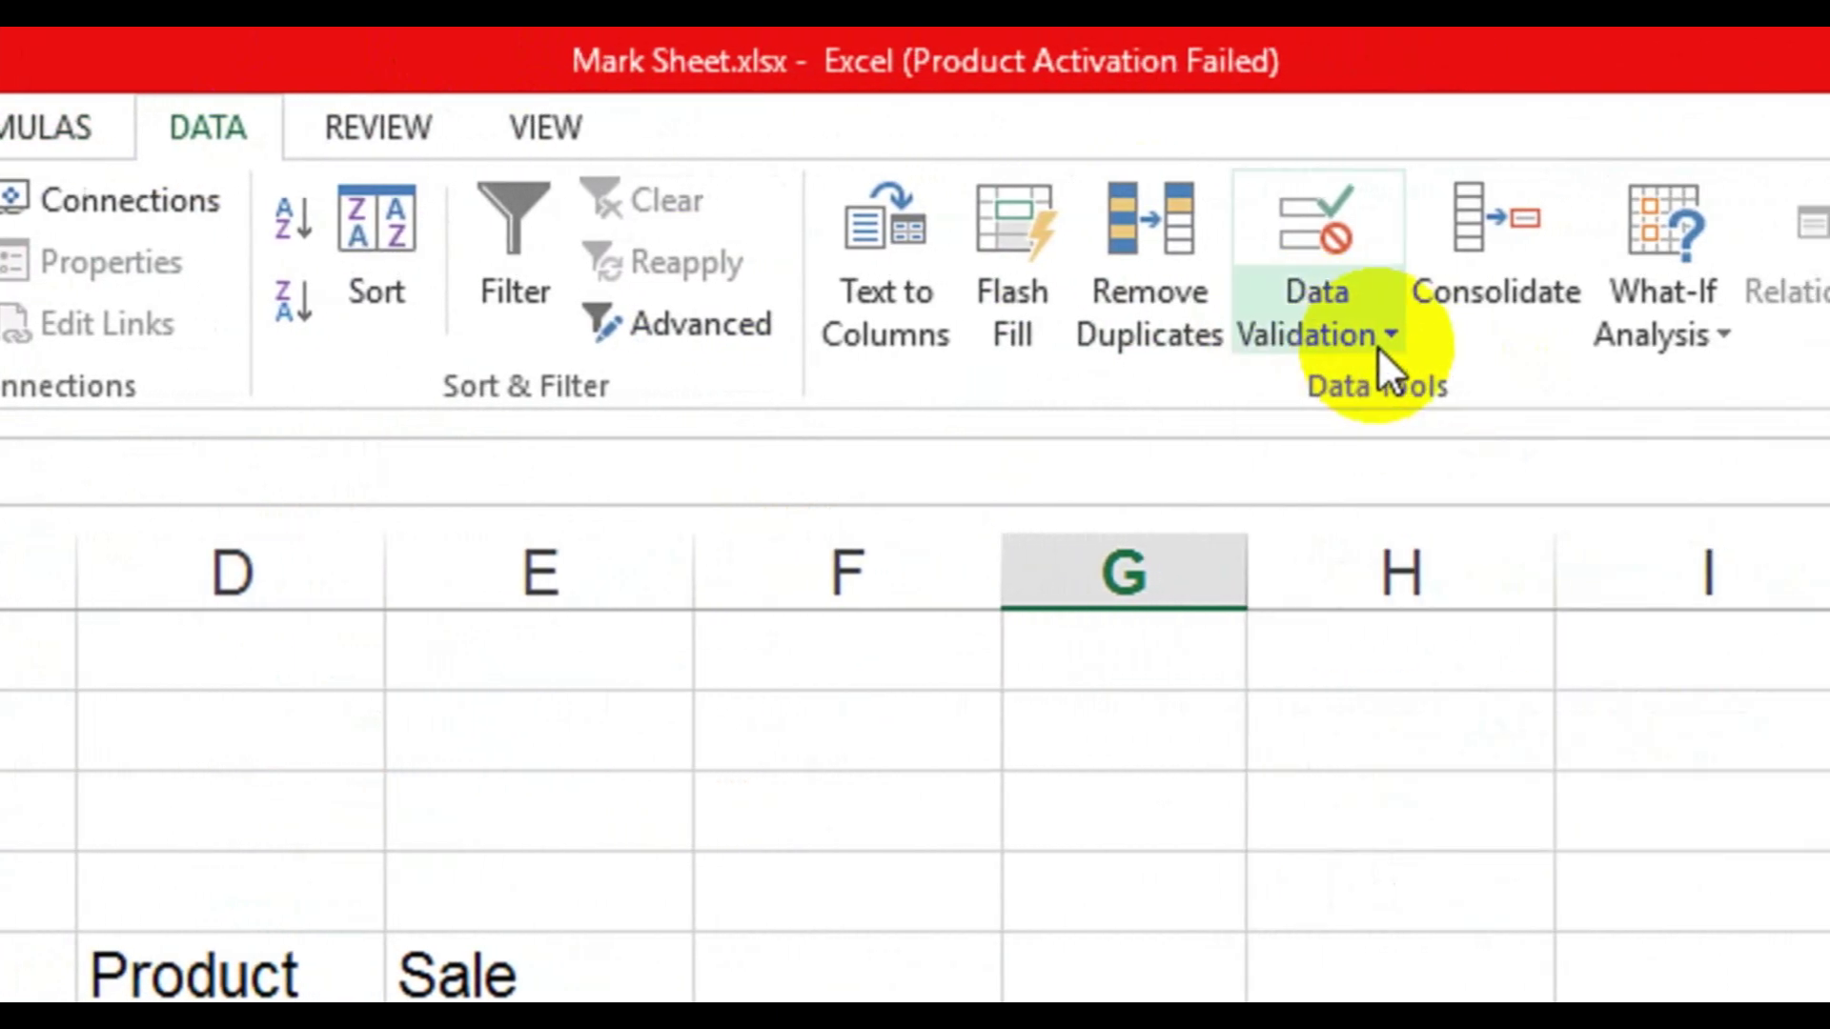
{"action": "left_click", "coordinate": [1378, 349]}
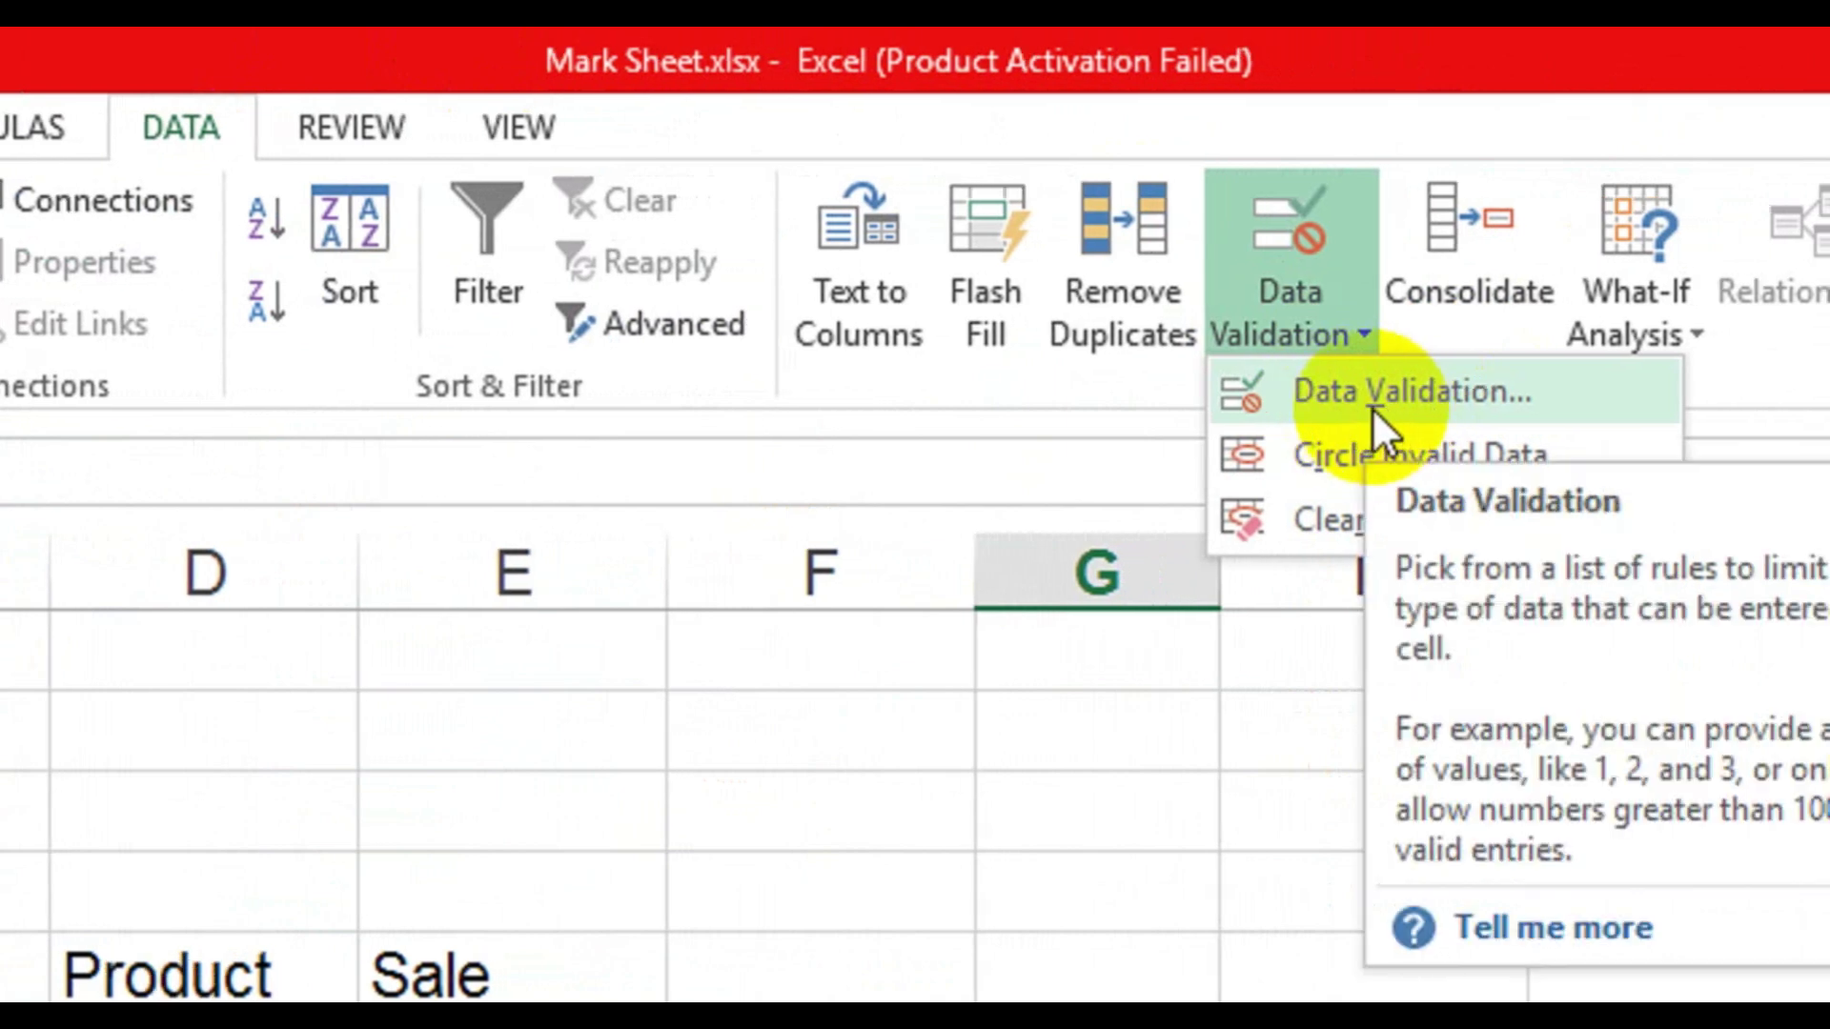
{"action": "left_click", "coordinate": [1375, 410]}
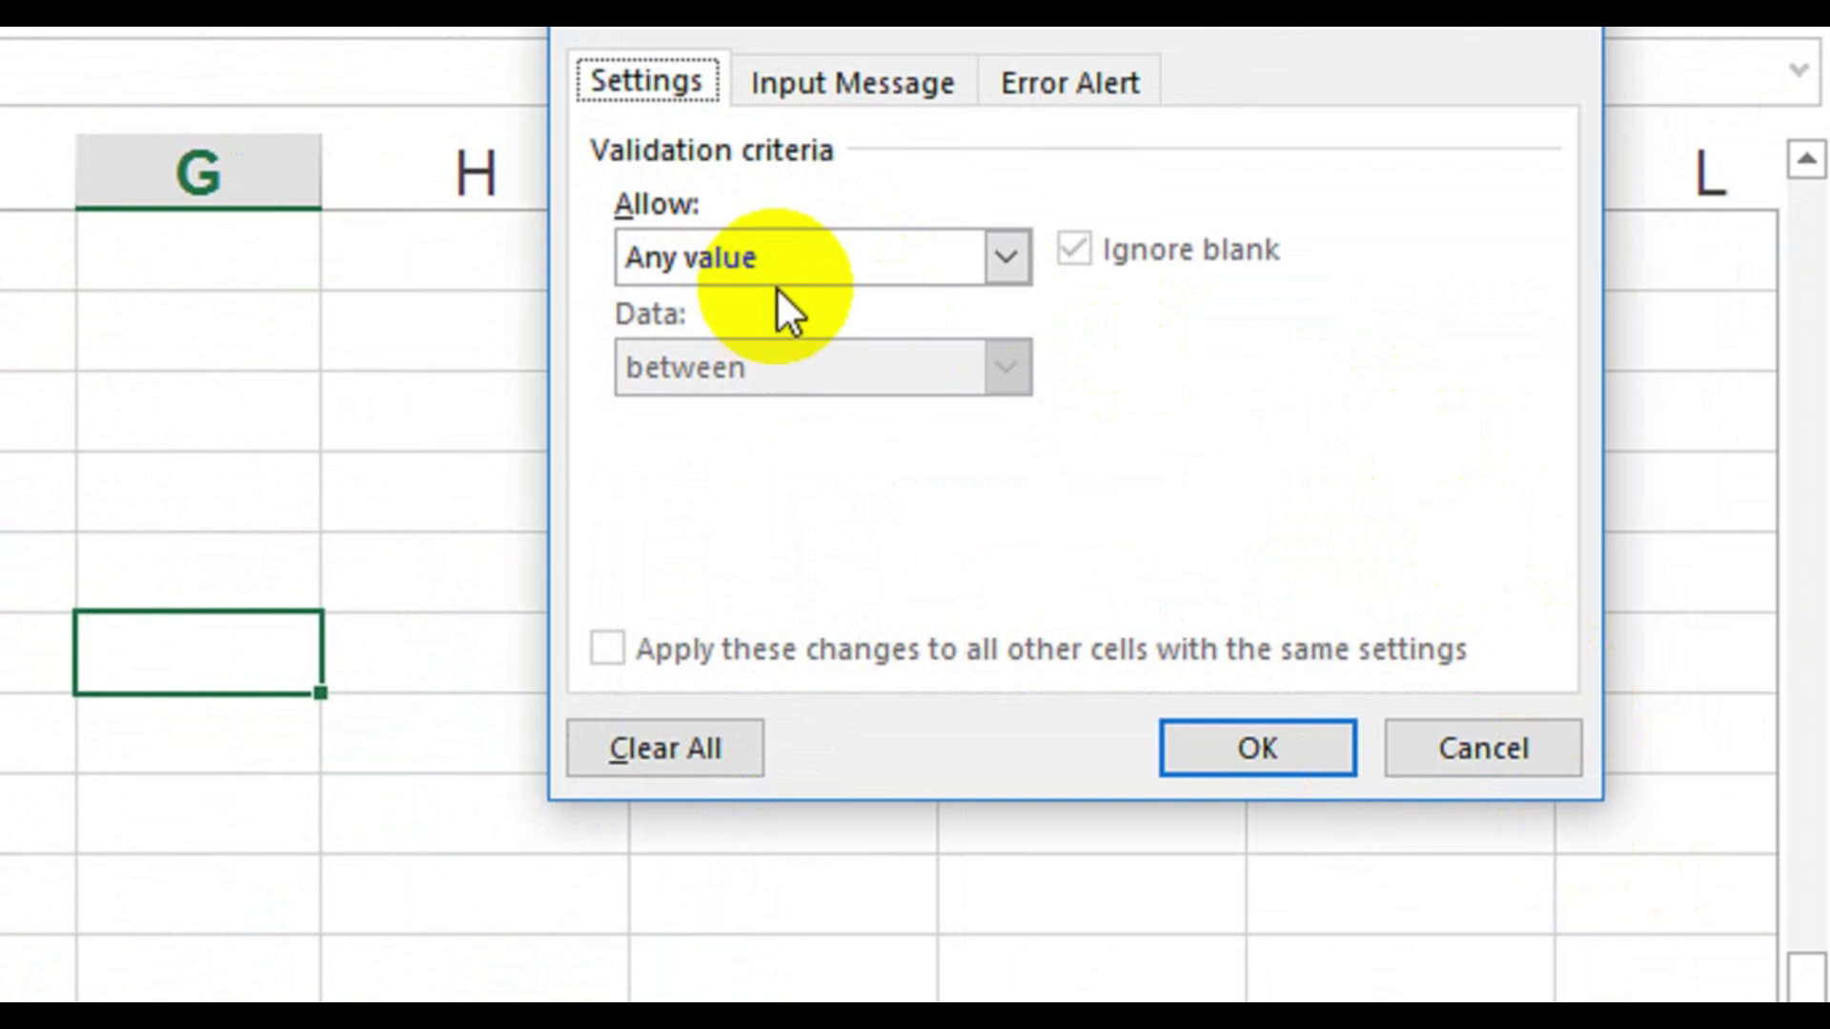
{"action": "left_click", "coordinate": [831, 271]}
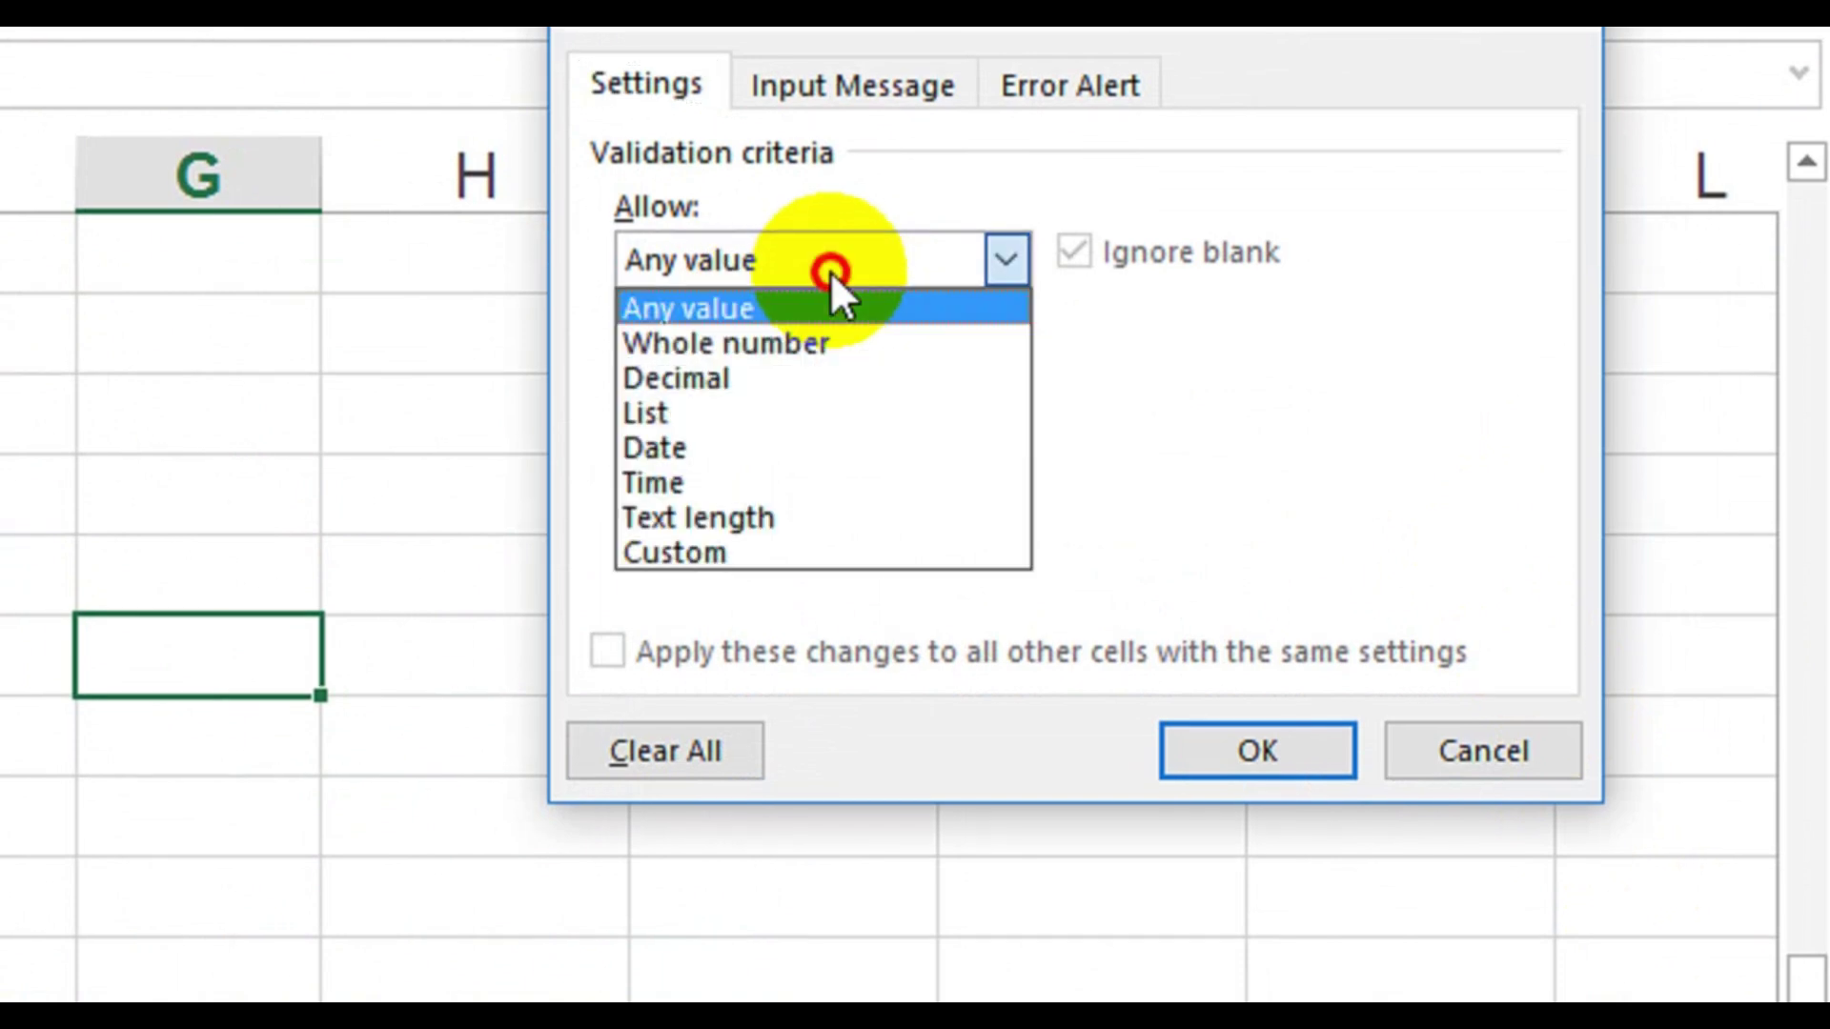
{"action": "left_click", "coordinate": [711, 416]}
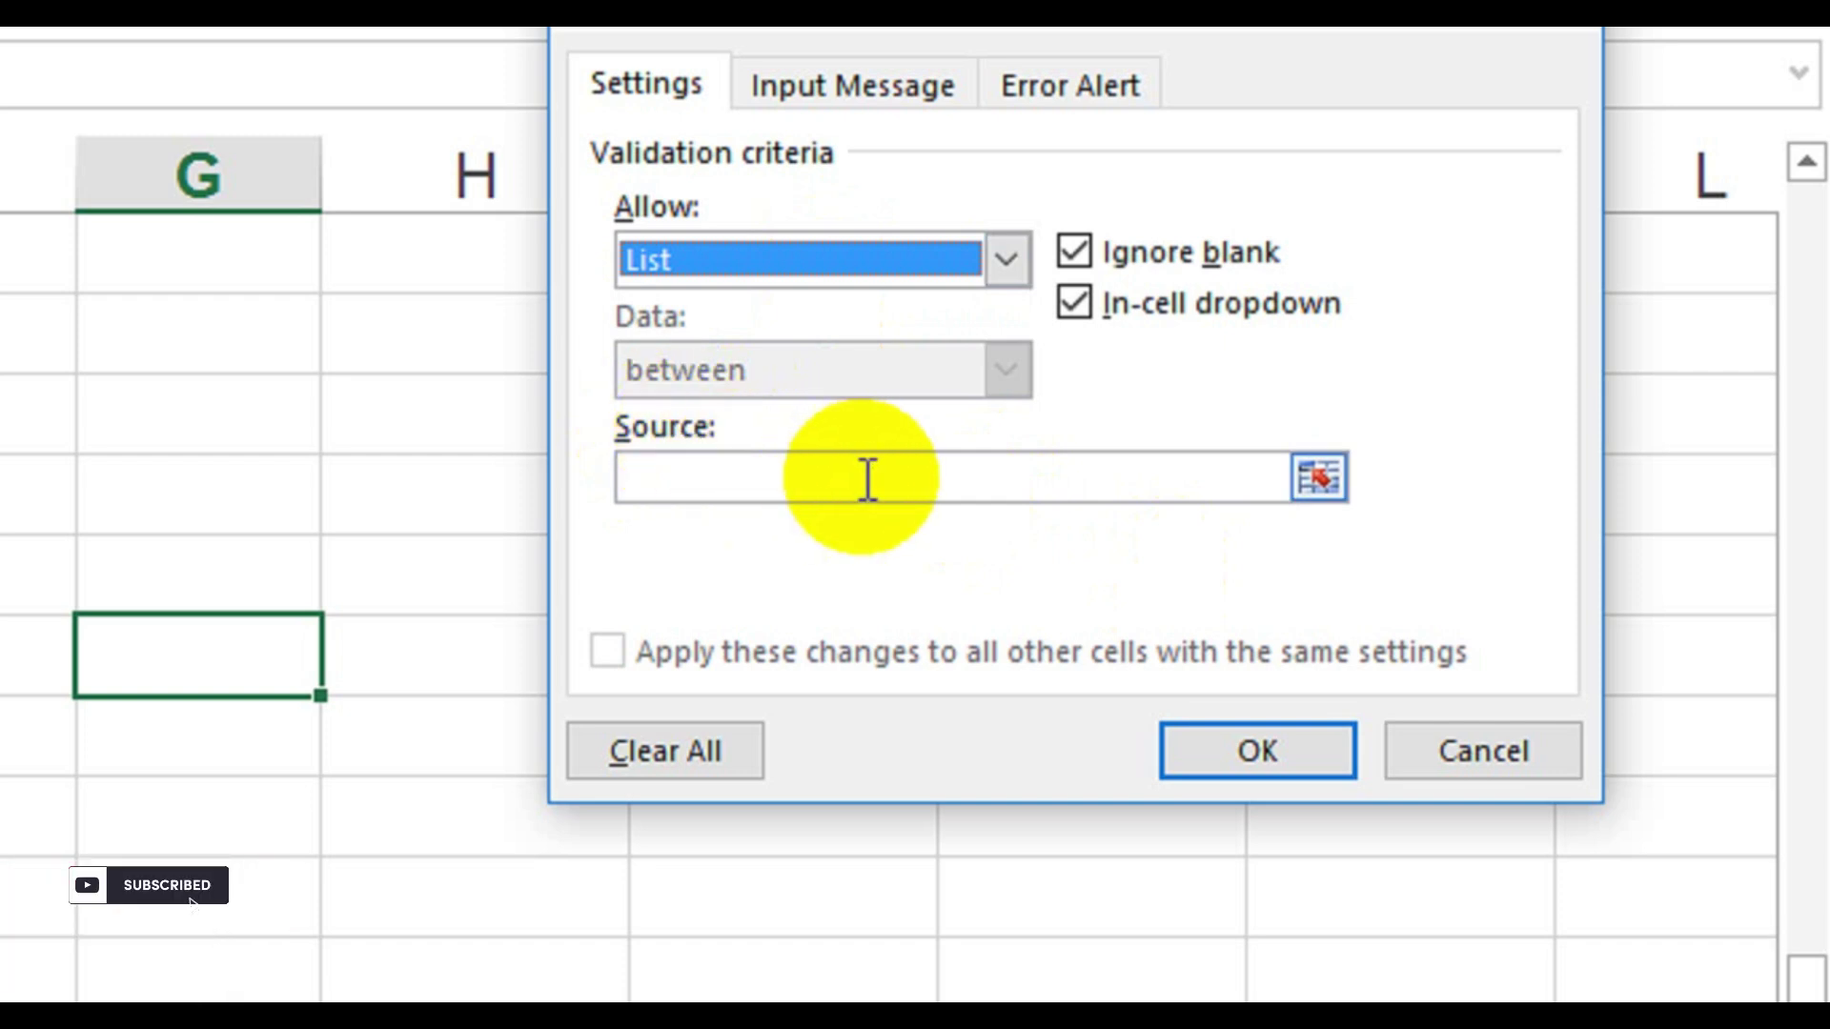
{"action": "left_click", "coordinate": [867, 478]}
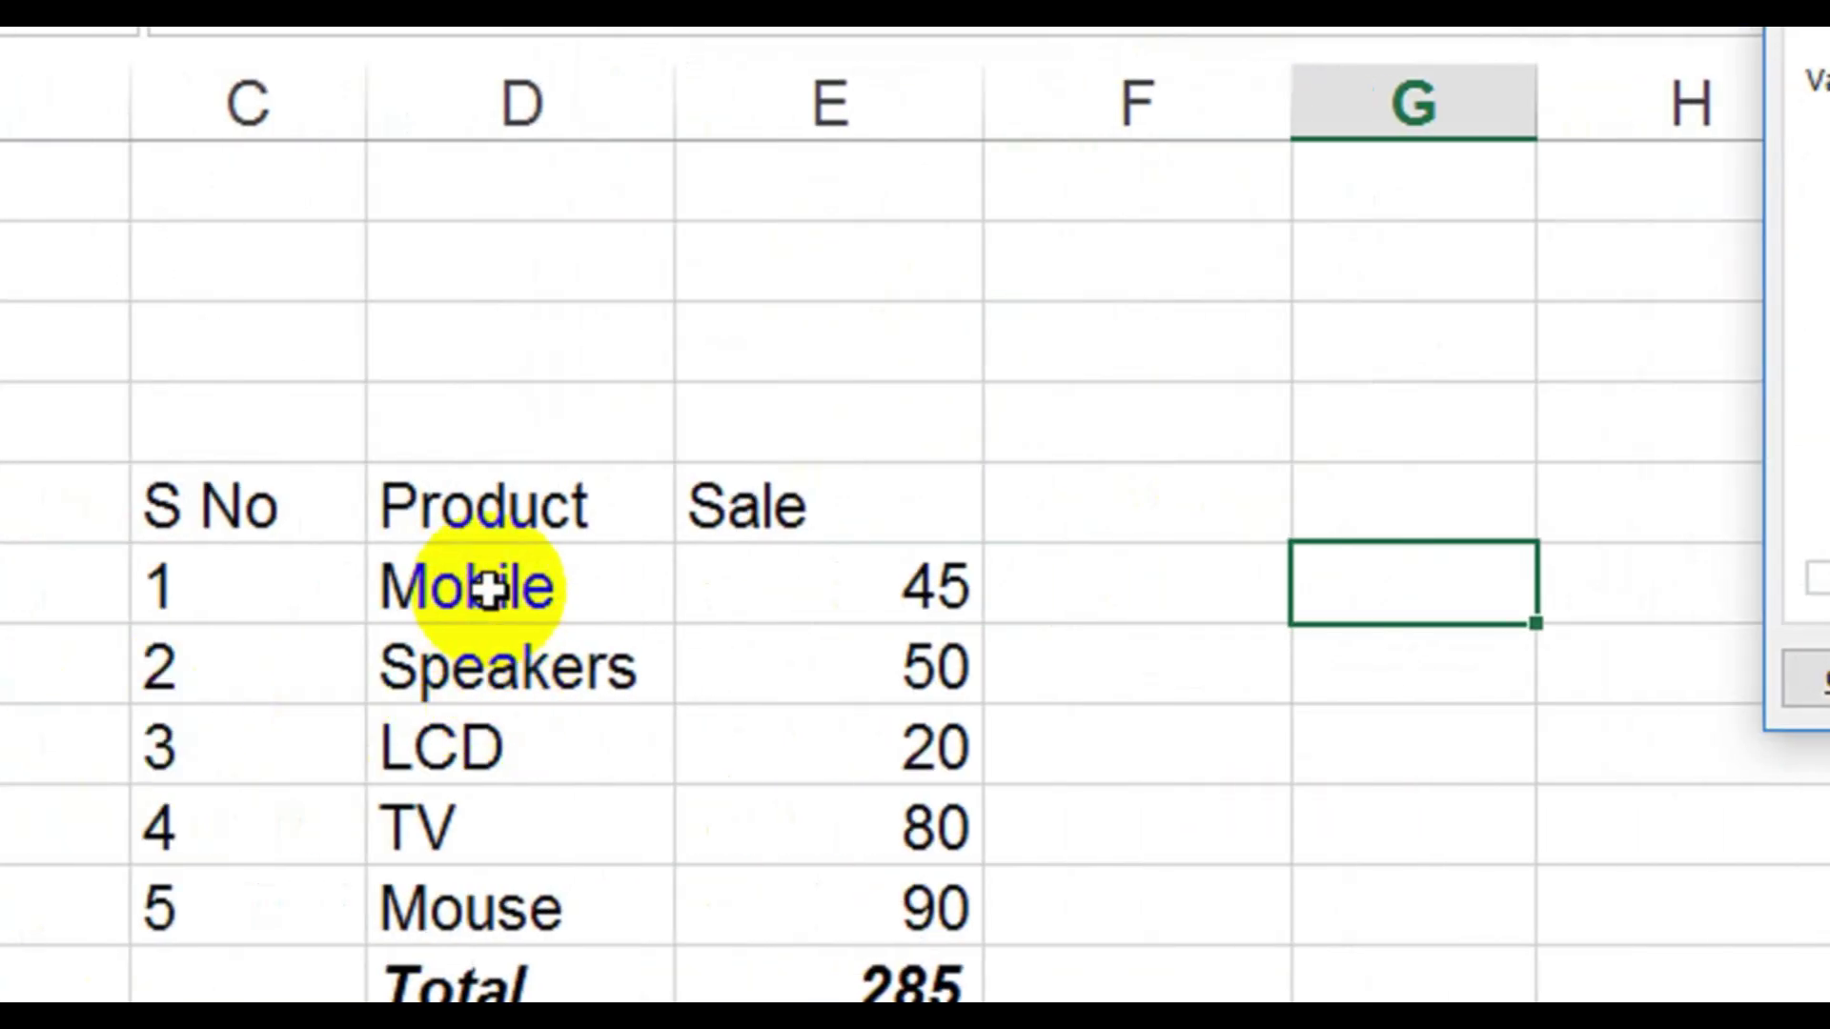
{"action": "left_click_drag", "start_coordinate": [511, 583], "coordinate": [518, 858]}
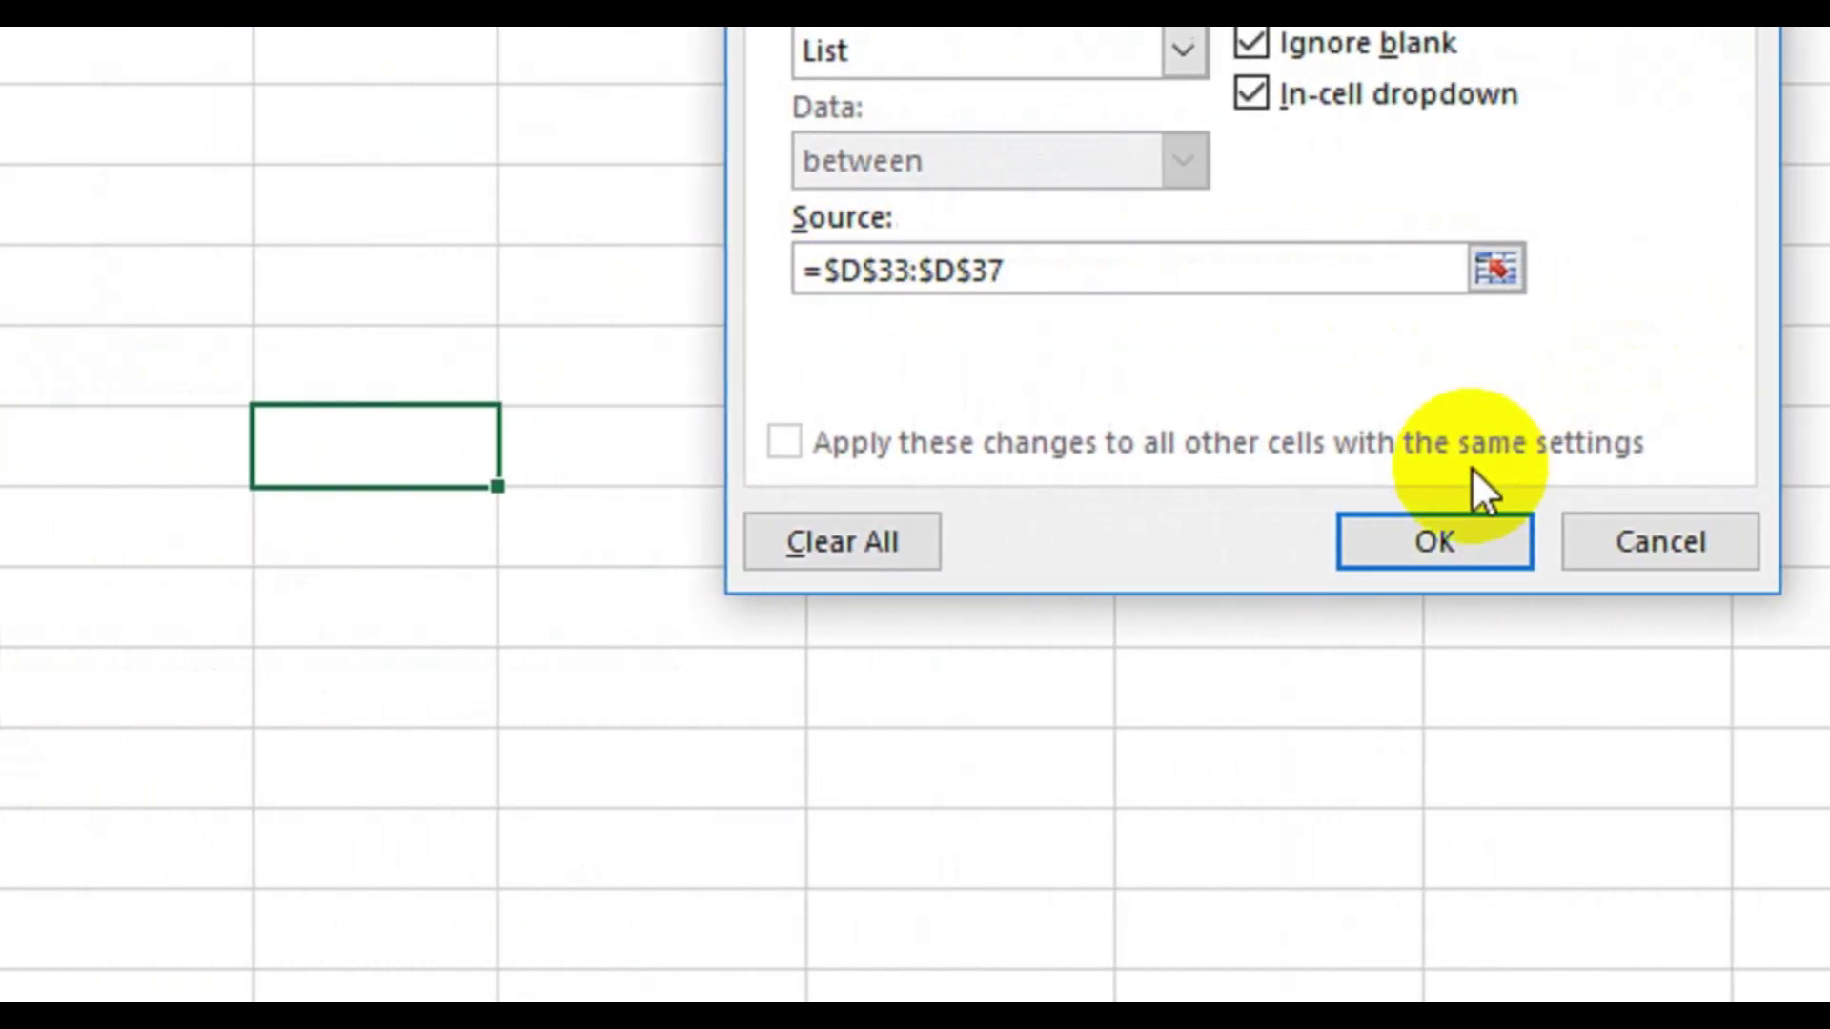
{"action": "left_click", "coordinate": [1376, 534]}
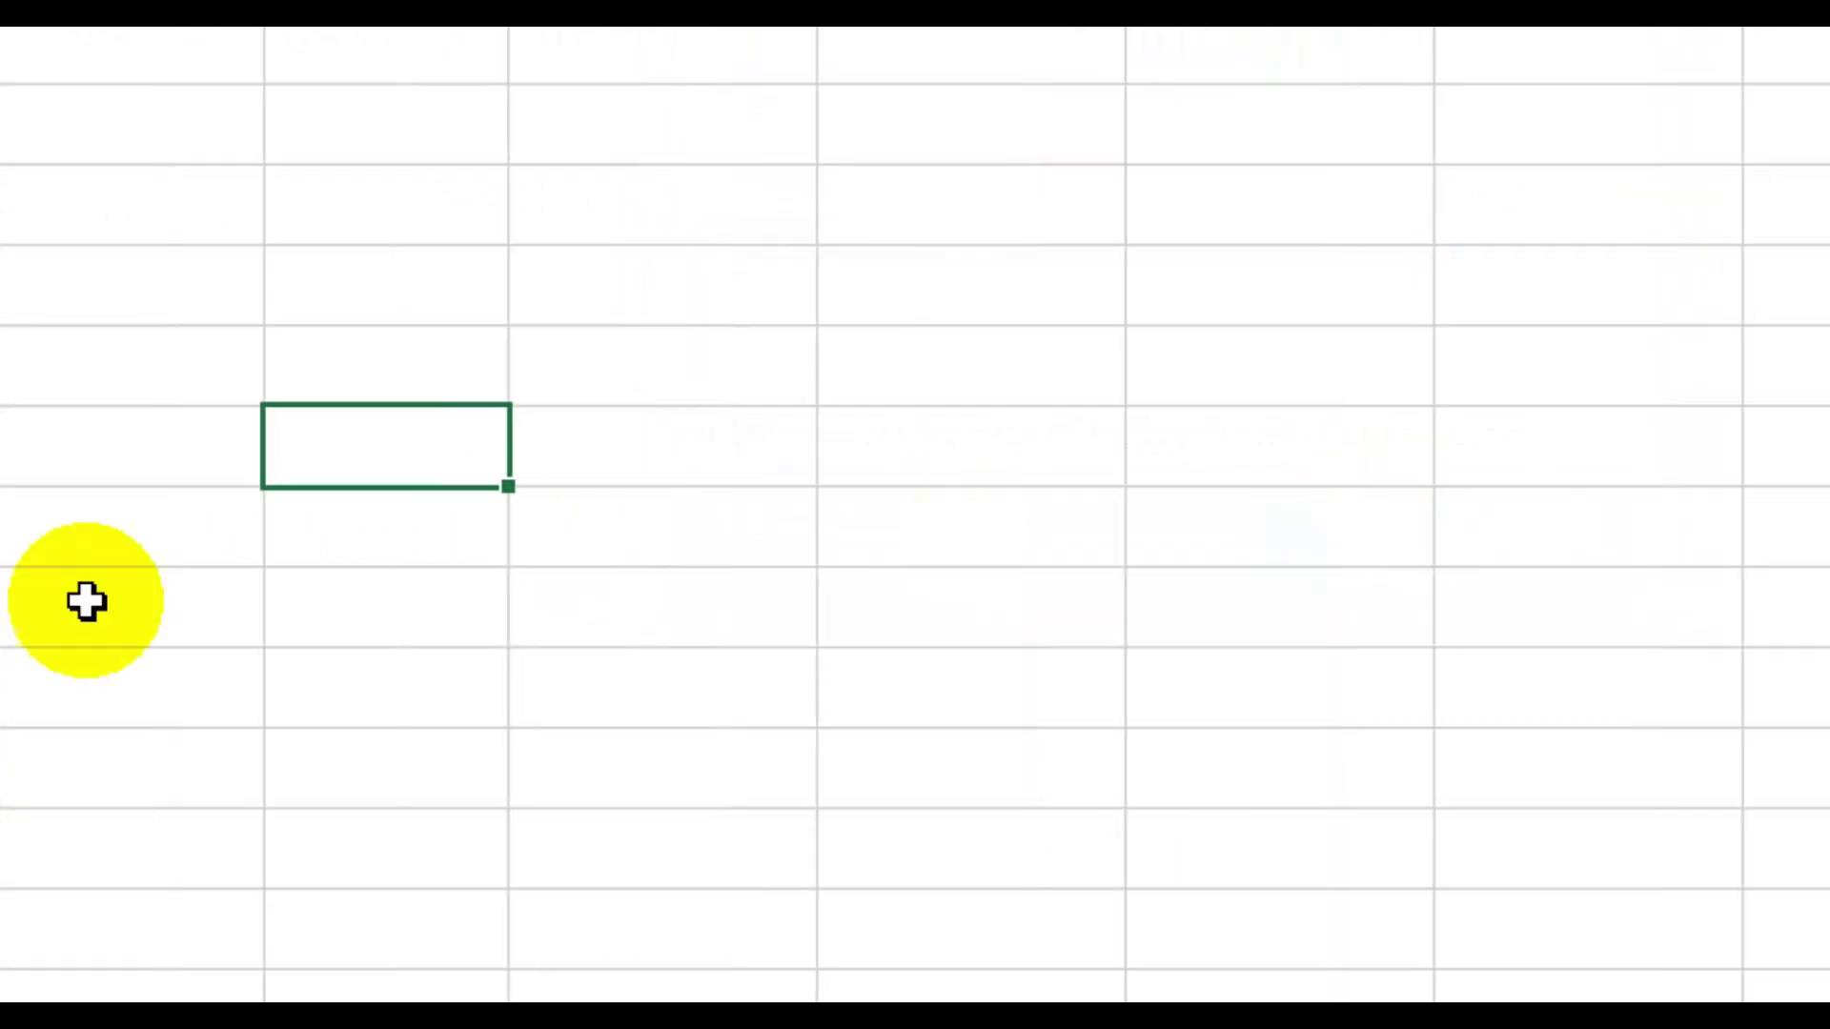
Fill the empty dropdown cell G33 with a light orange theme color
{"action": "left_click", "coordinate": [1272, 461]}
{"action": "left_click", "coordinate": [1316, 608]}
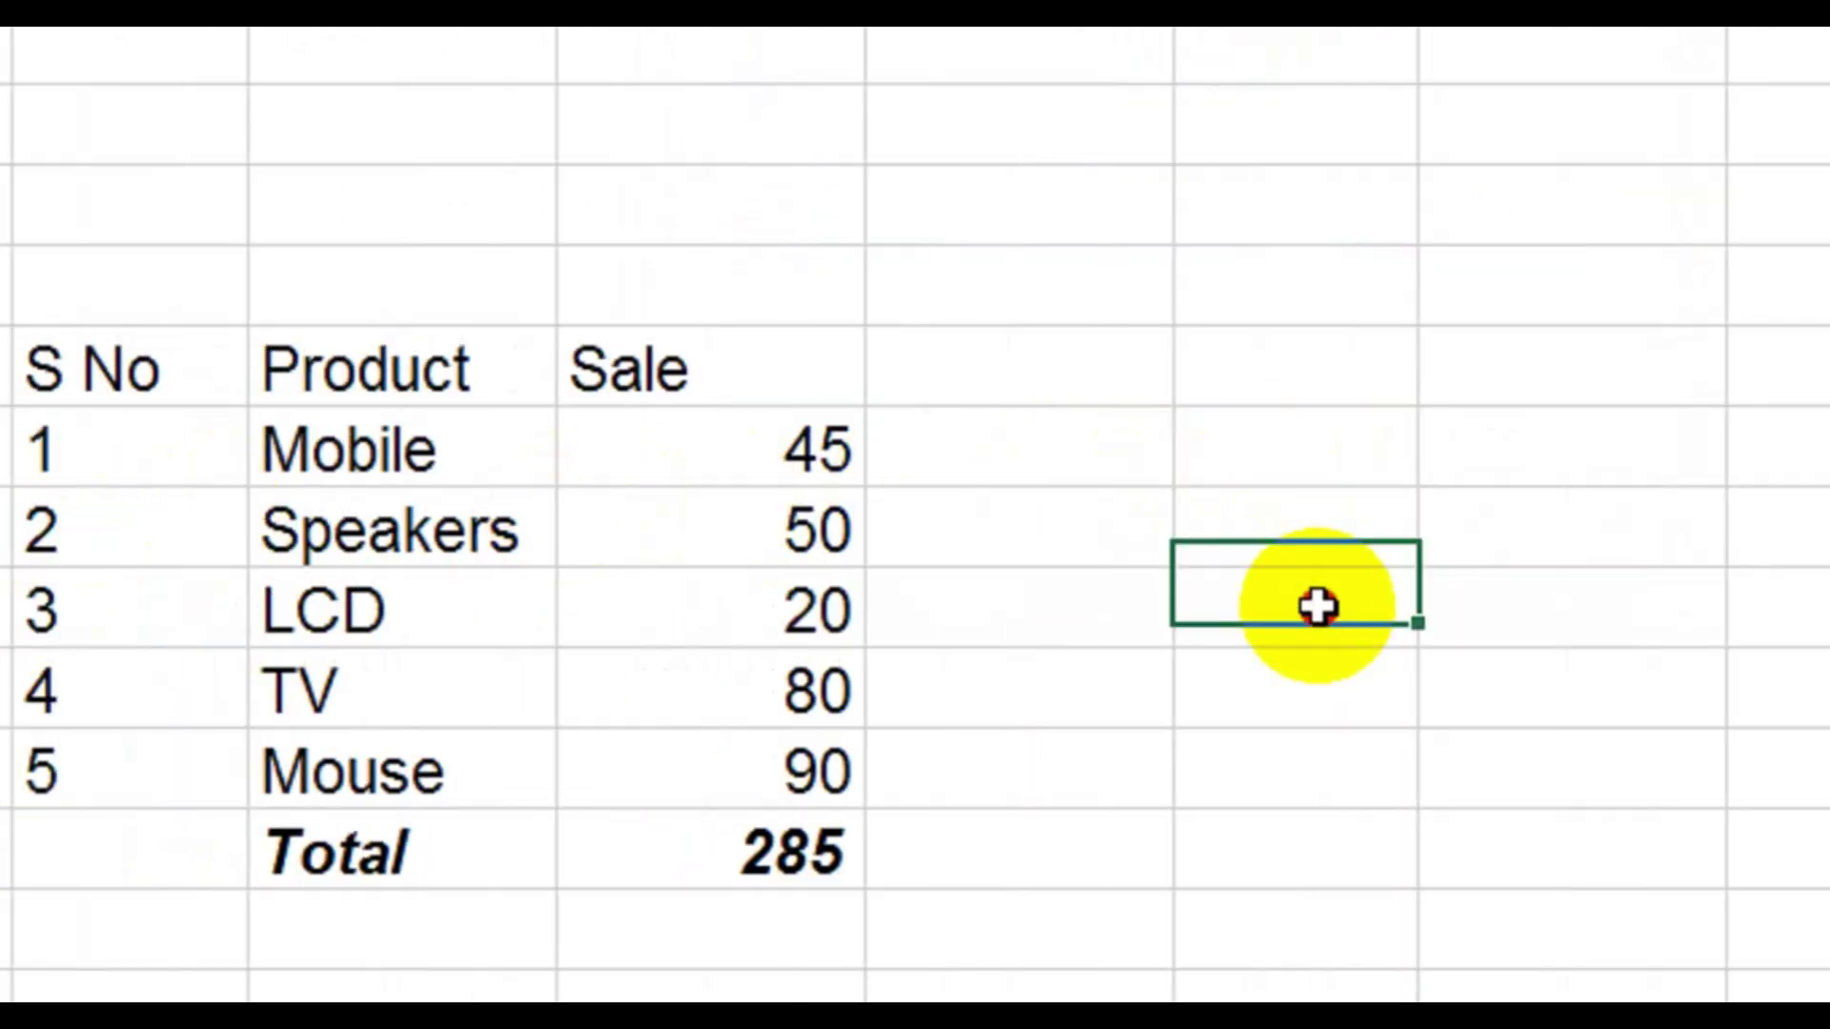
{"action": "left_click", "coordinate": [1329, 473]}
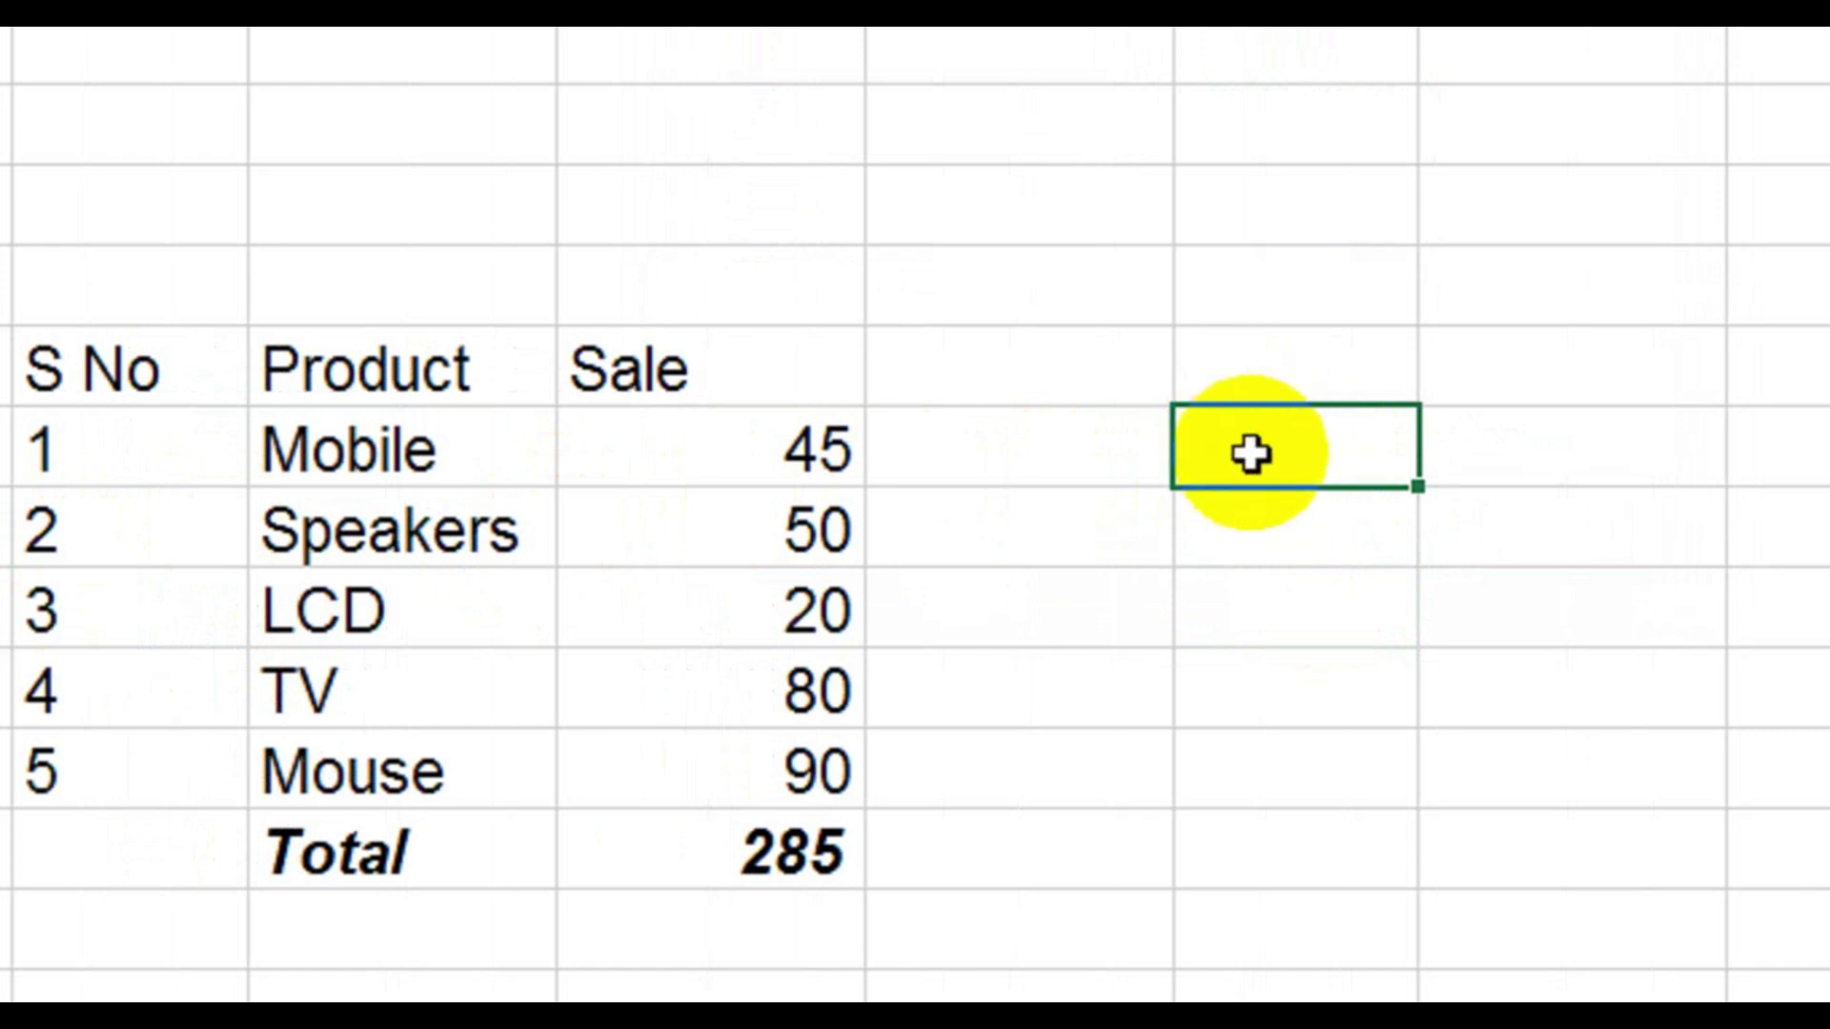
{"action": "left_click", "coordinate": [1277, 629]}
{"action": "left_click", "coordinate": [1278, 474]}
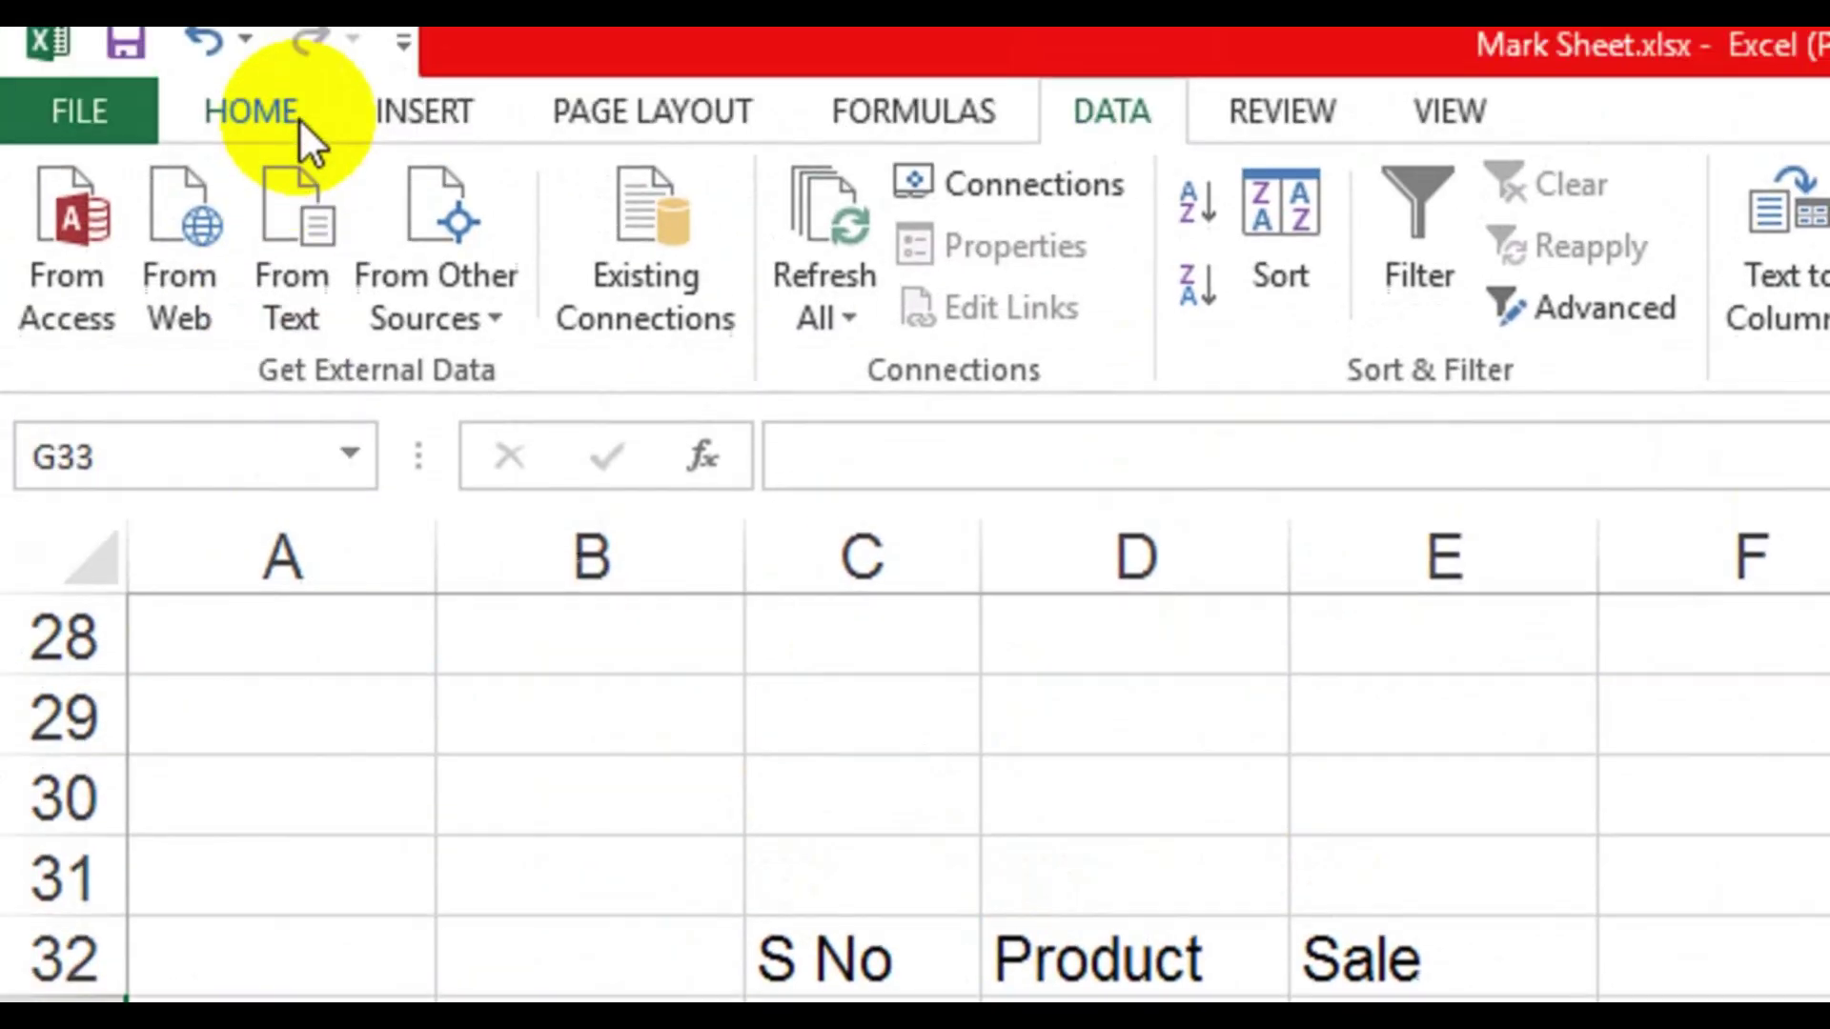
{"action": "left_click", "coordinate": [286, 126]}
{"action": "left_click", "coordinate": [857, 305]}
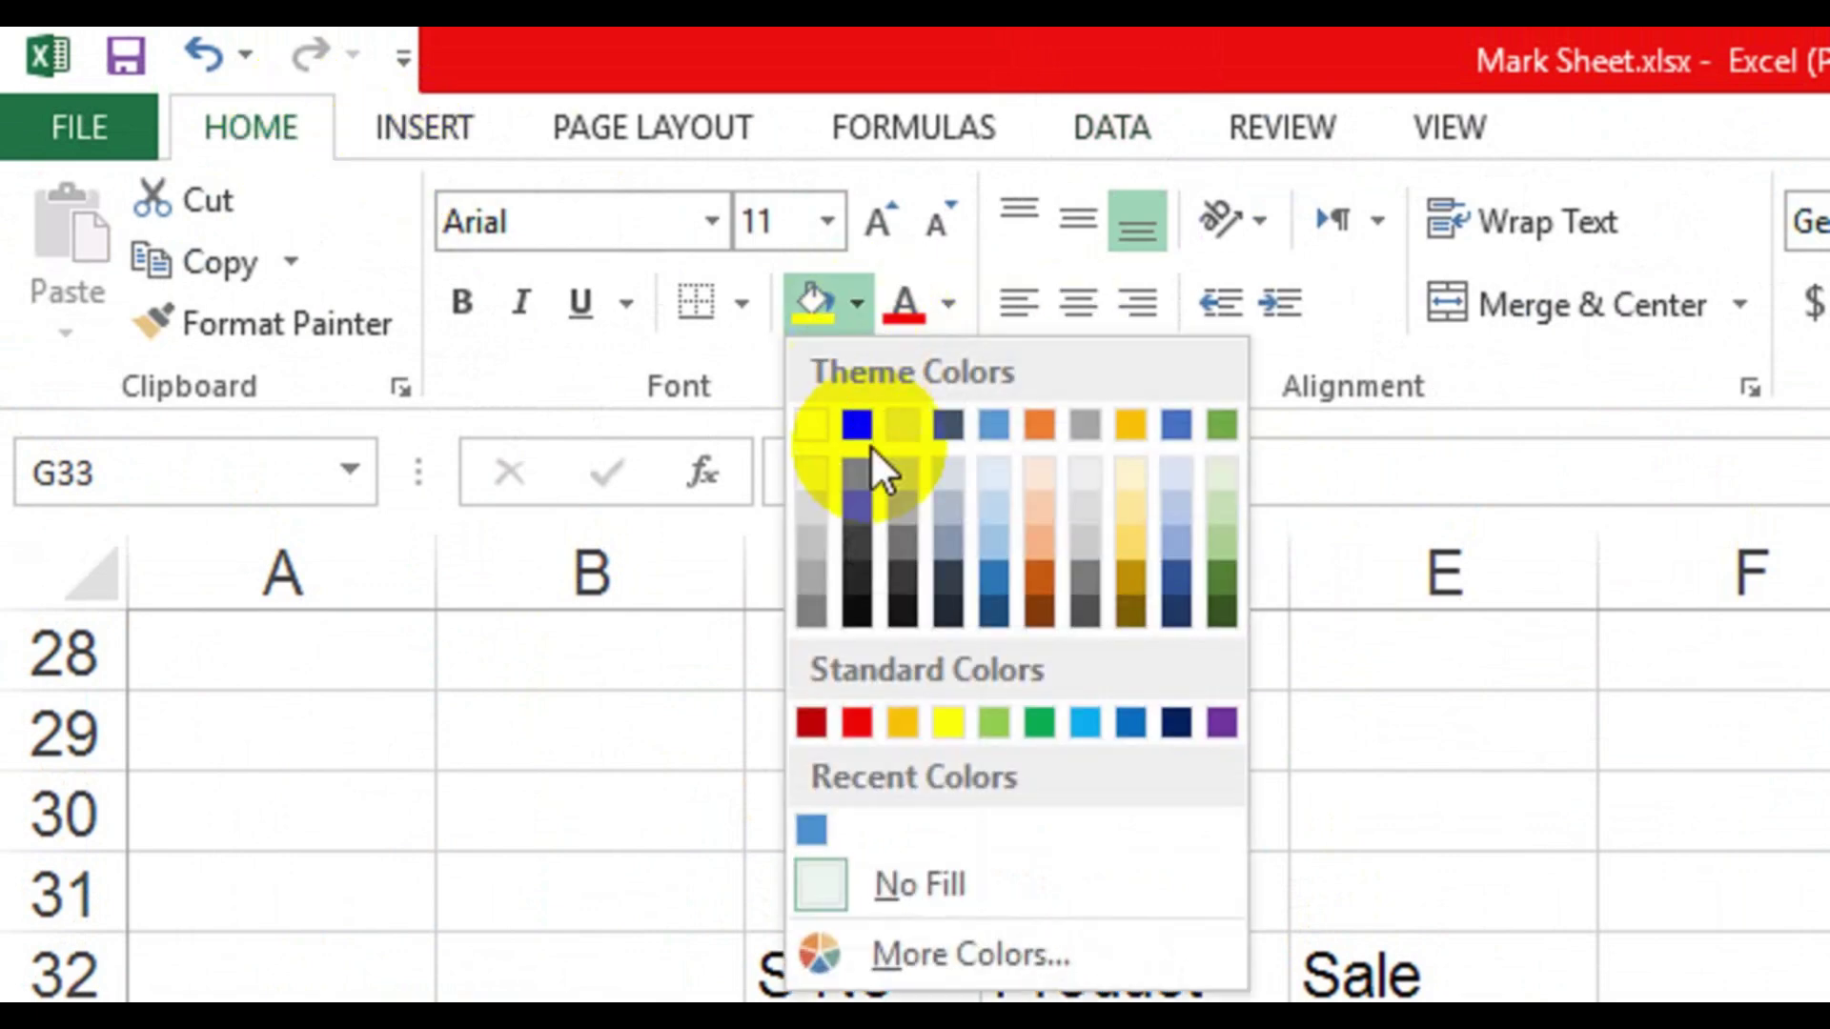
{"action": "left_click", "coordinate": [1036, 542]}
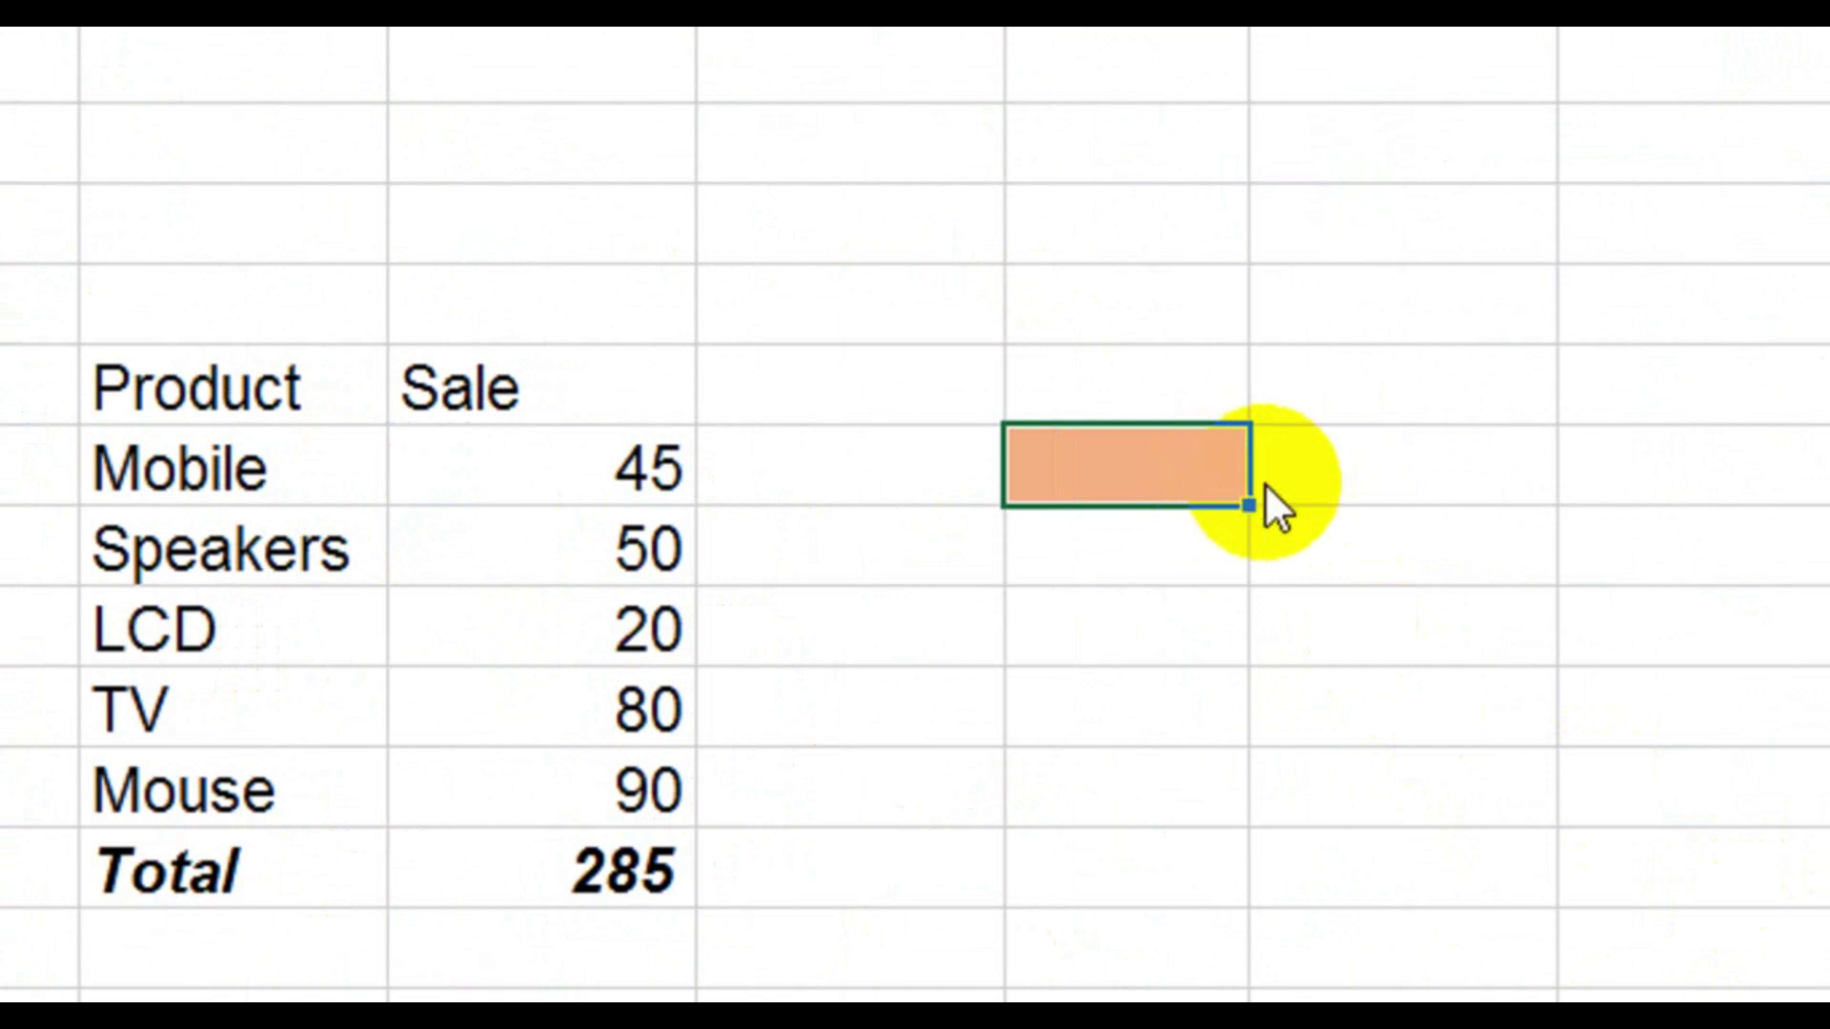
Try the dropdown in cell G33 by choosing Mobile, LCD and TV in turn, ending with Mouse
{"action": "left_click", "coordinate": [1273, 479]}
{"action": "left_click", "coordinate": [1170, 539]}
{"action": "left_click", "coordinate": [1277, 484]}
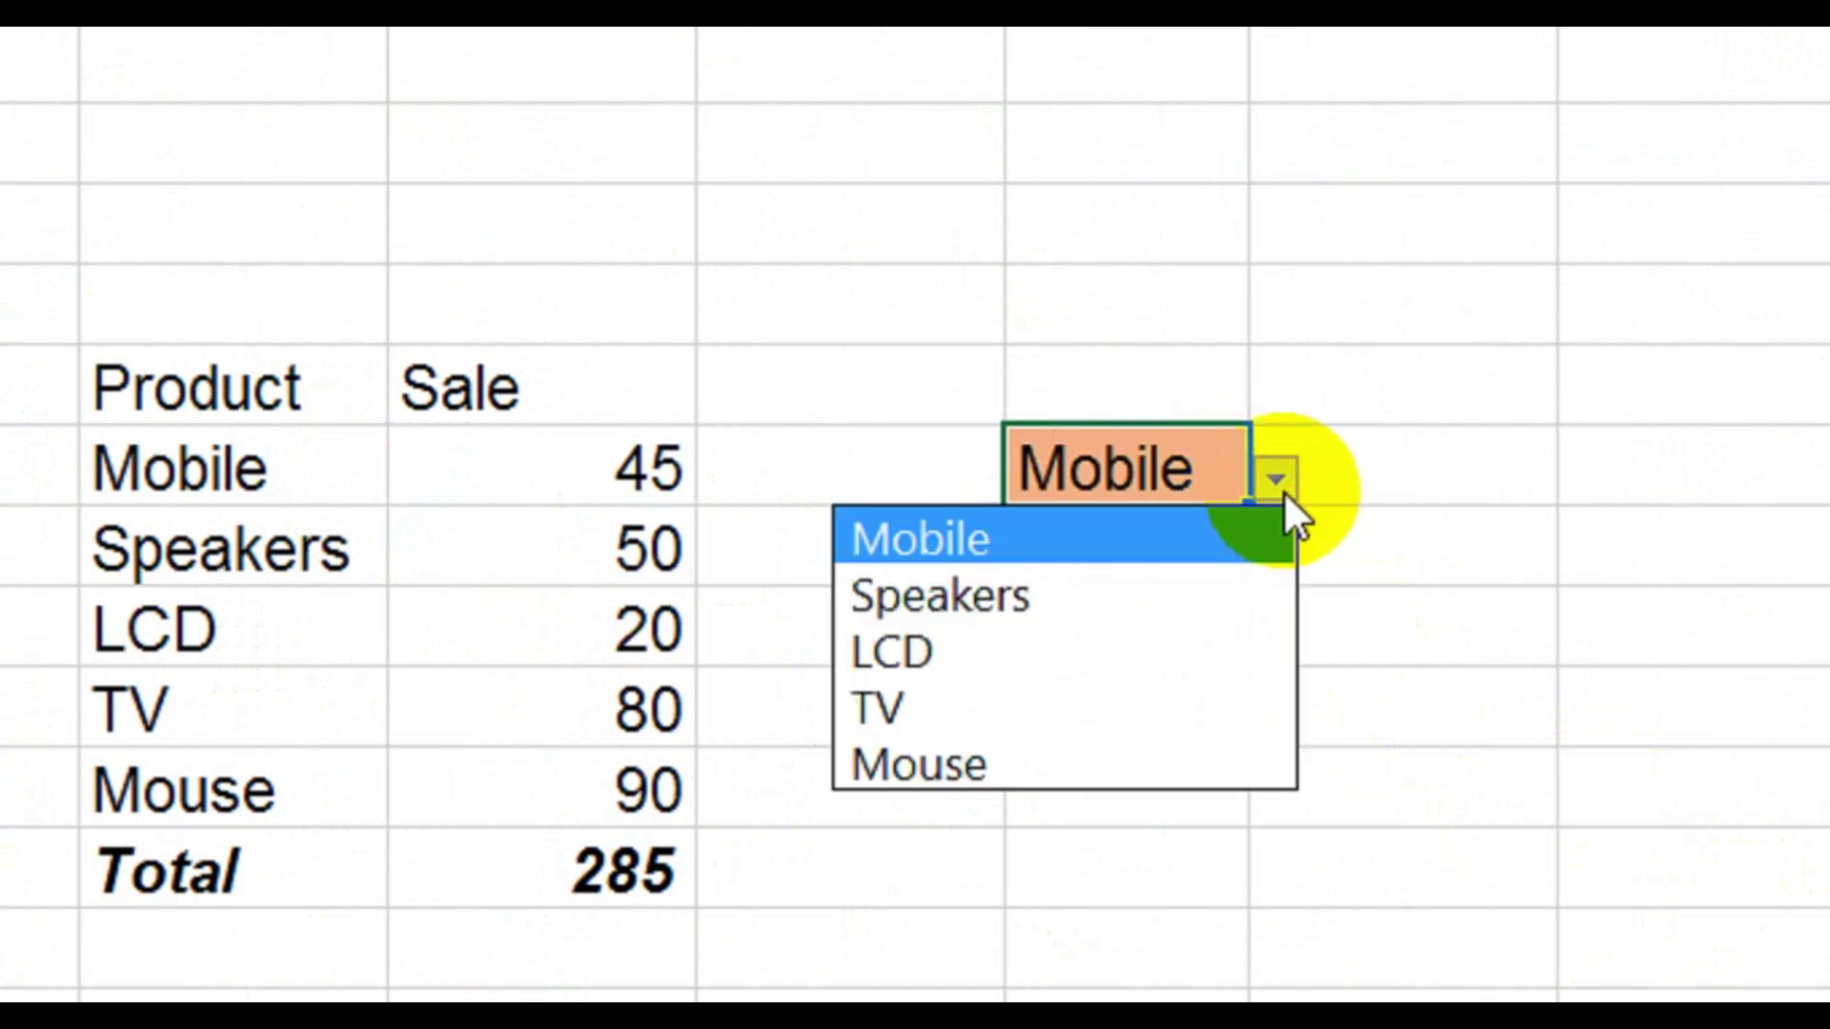
{"action": "left_click", "coordinate": [1184, 646]}
{"action": "left_click", "coordinate": [1299, 478]}
{"action": "left_click", "coordinate": [1241, 484]}
{"action": "left_click", "coordinate": [1274, 478]}
{"action": "left_click", "coordinate": [1191, 705]}
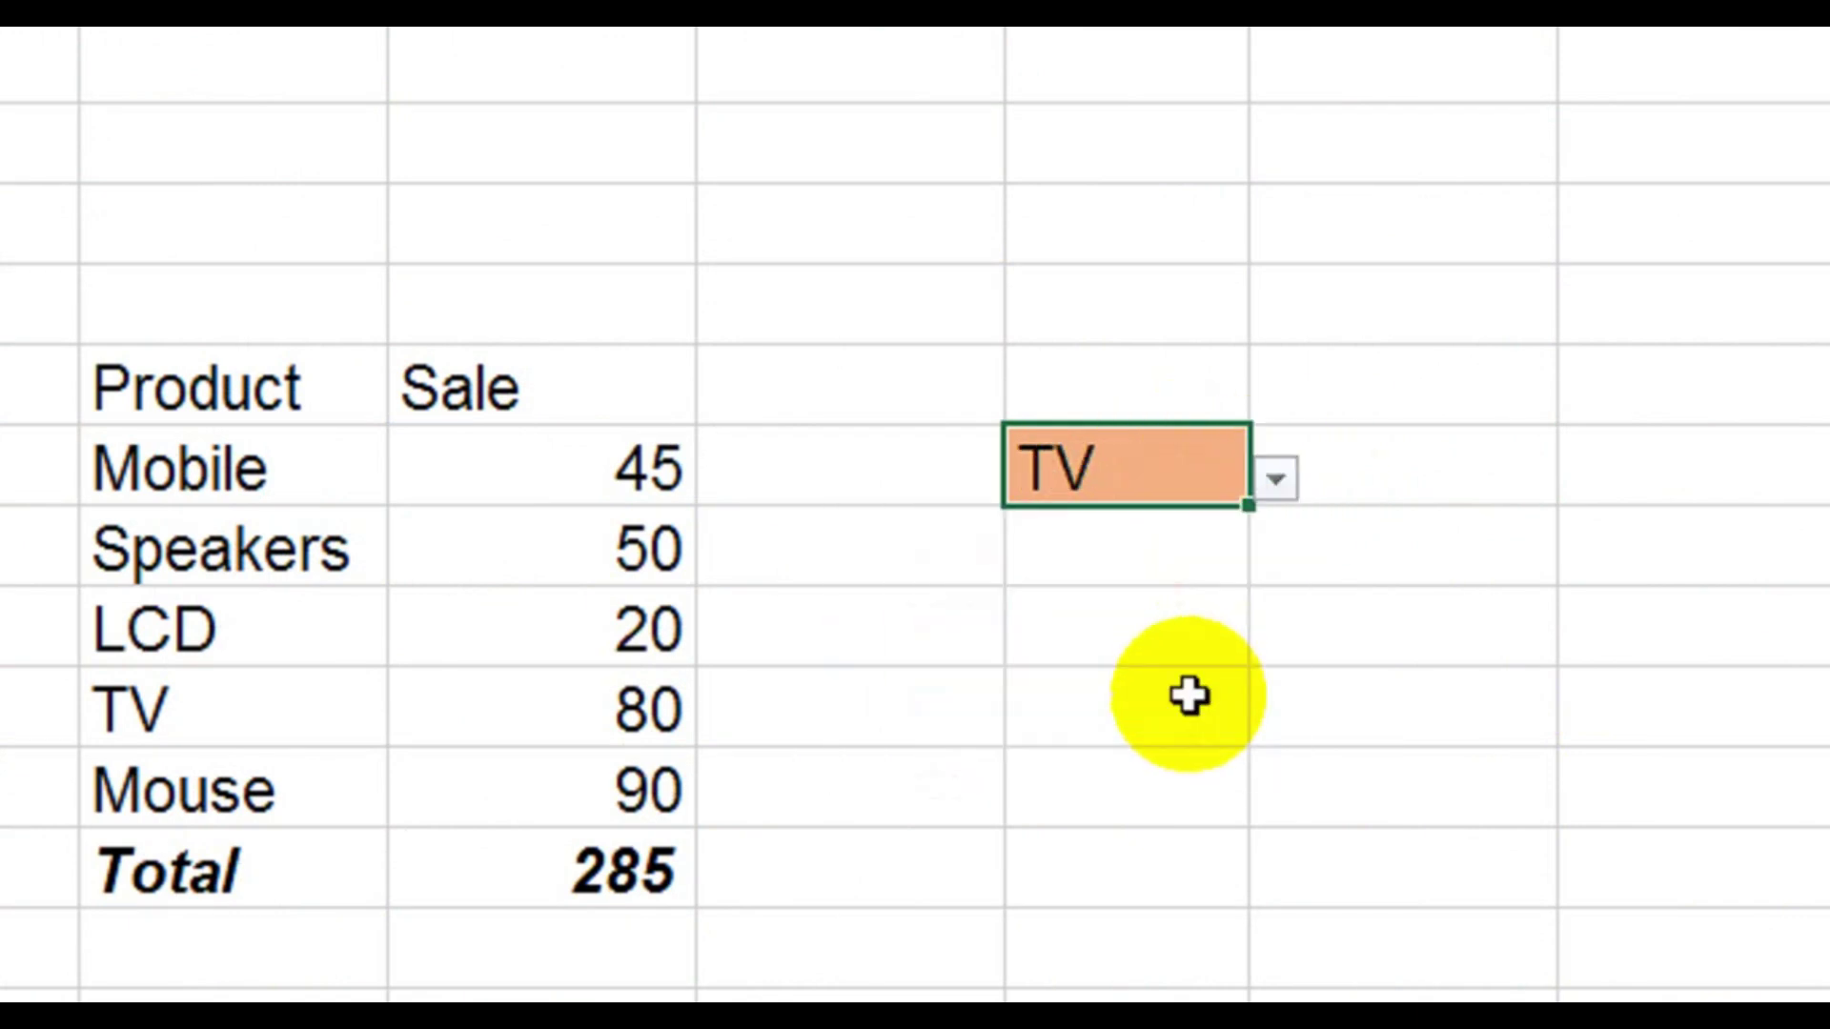
{"action": "left_click", "coordinate": [1273, 481]}
{"action": "left_click", "coordinate": [1175, 753]}
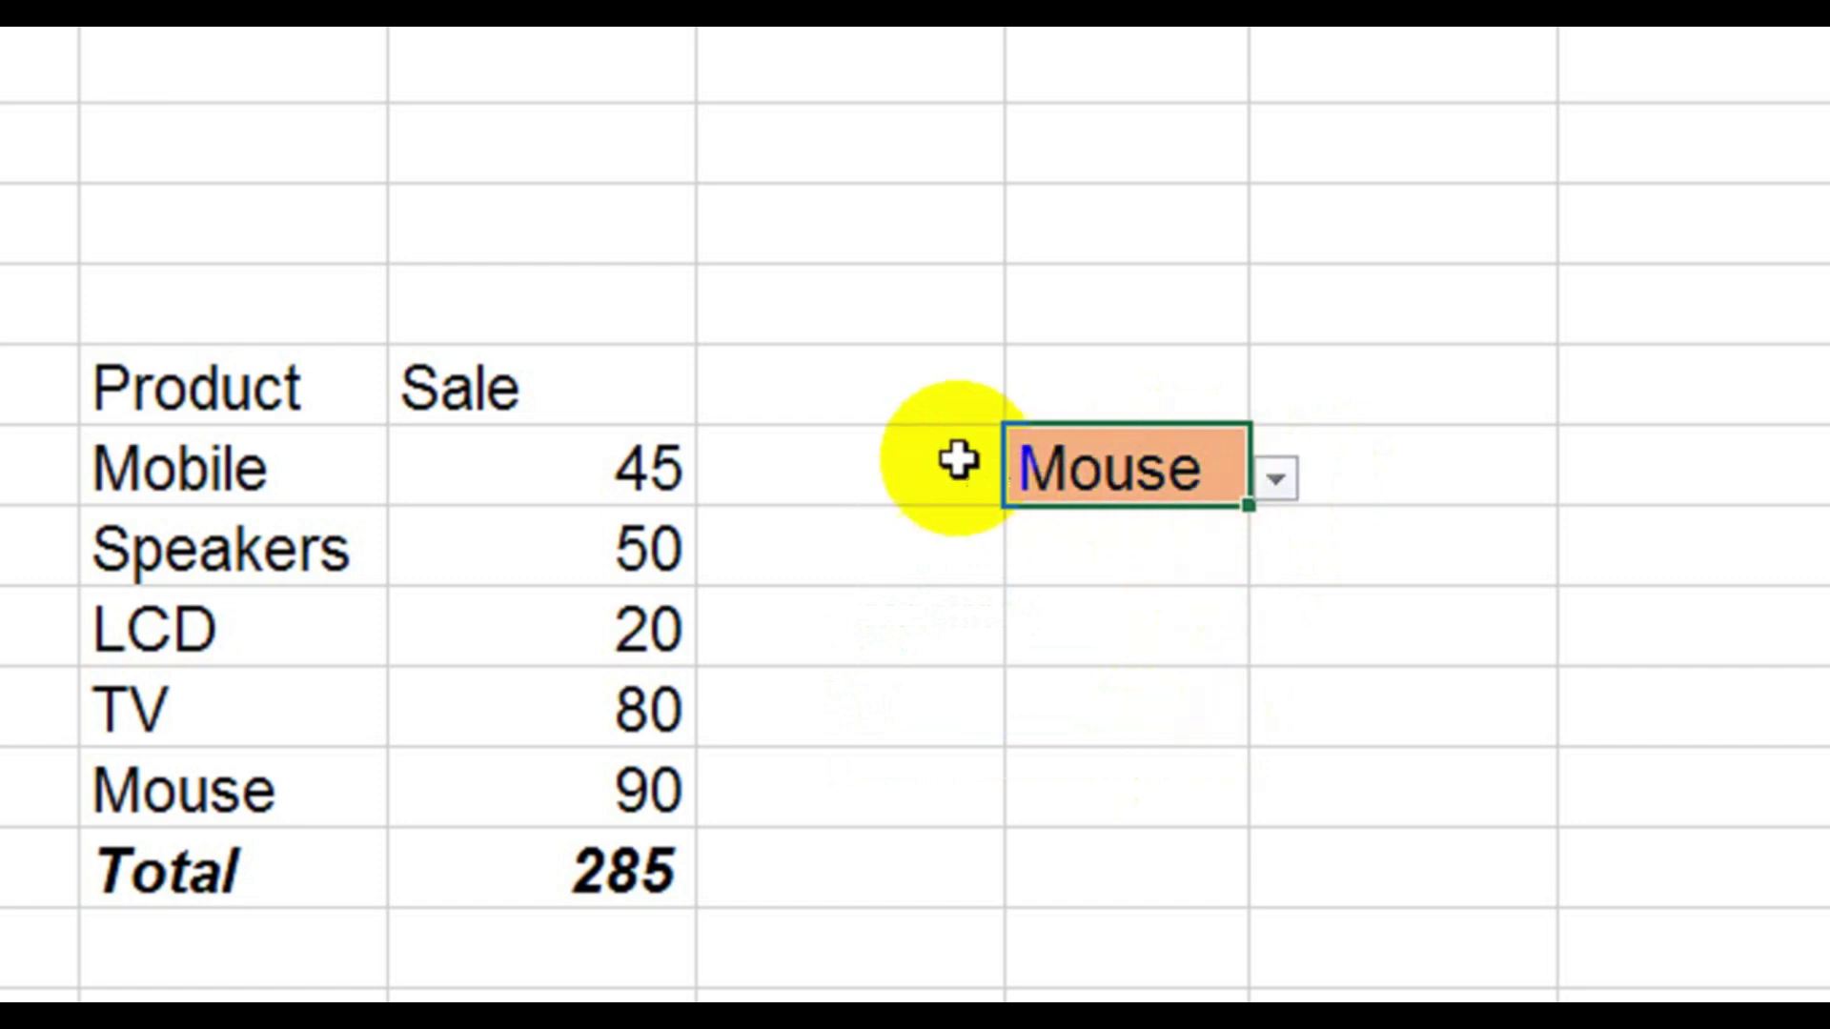
Look up the sale of the product chosen in G33 by entering =SUMIF(D32:E37,G33,E32:E37) in cell G34
{"action": "scroll", "coordinate": [714, 748], "scroll_direction": "up", "scroll_amount": 5}
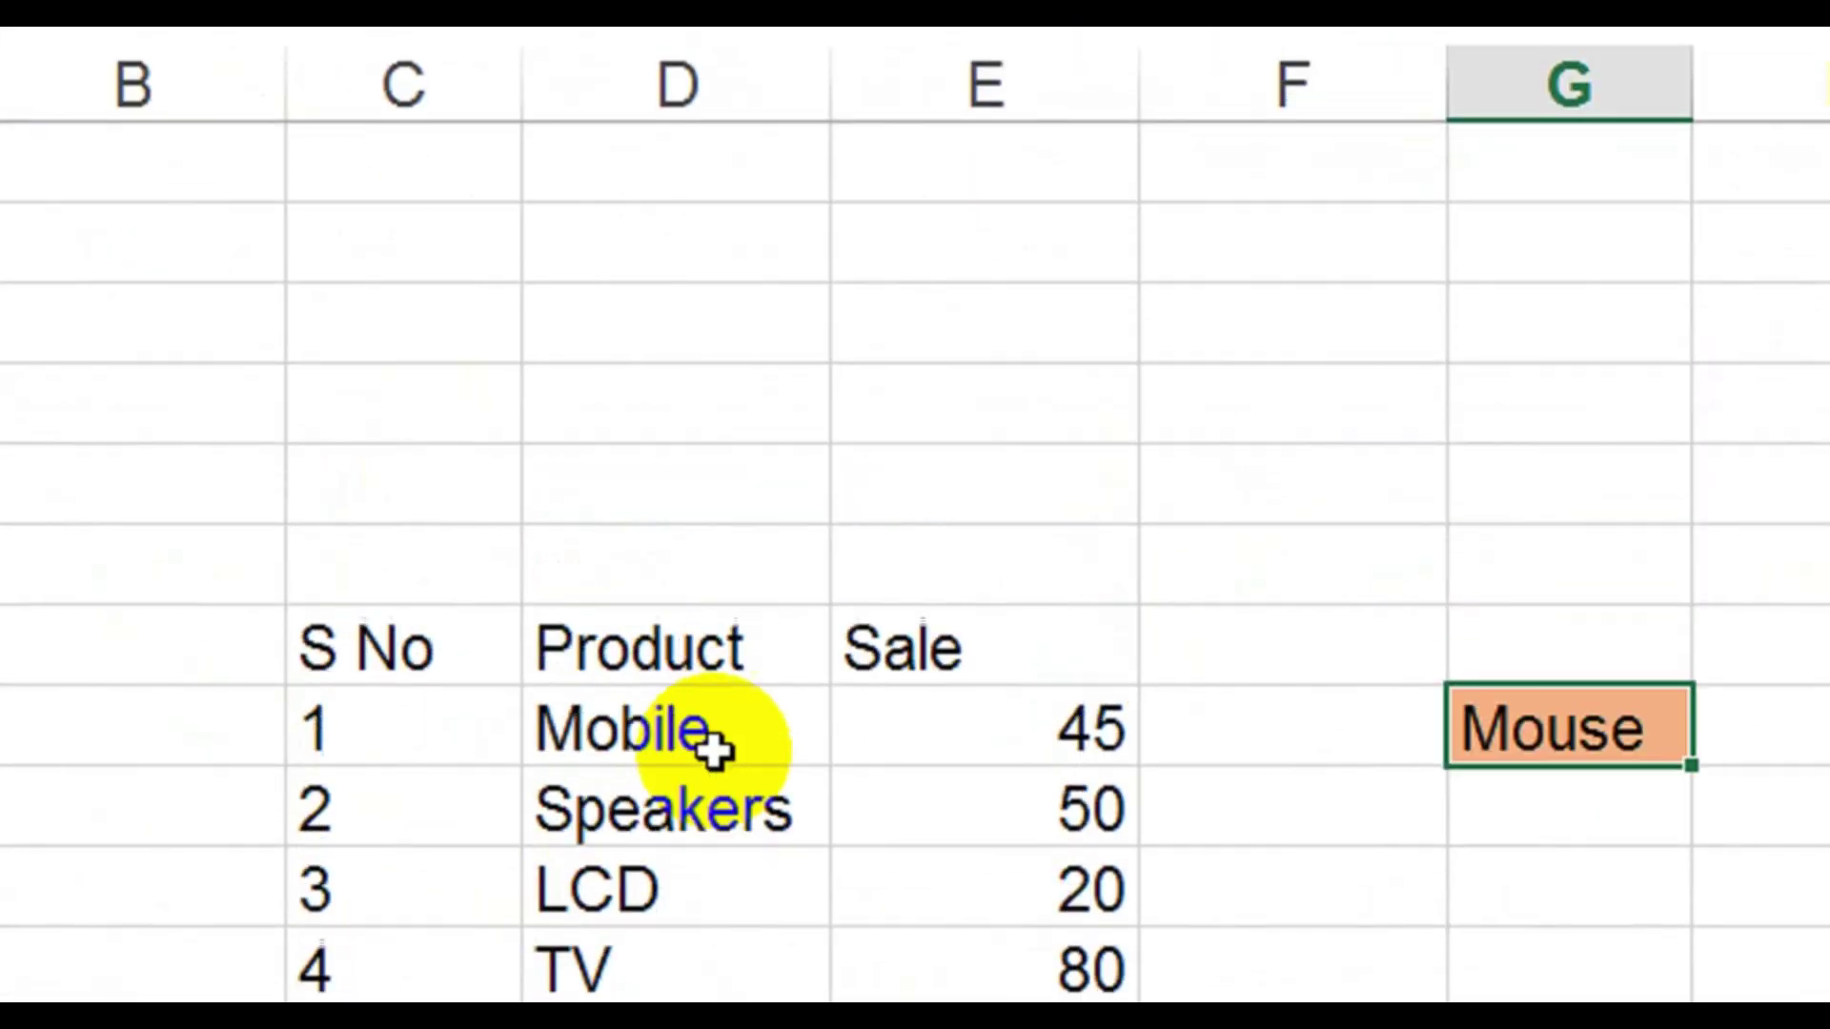
{"action": "scroll", "coordinate": [715, 753], "scroll_direction": "up", "scroll_amount": 1}
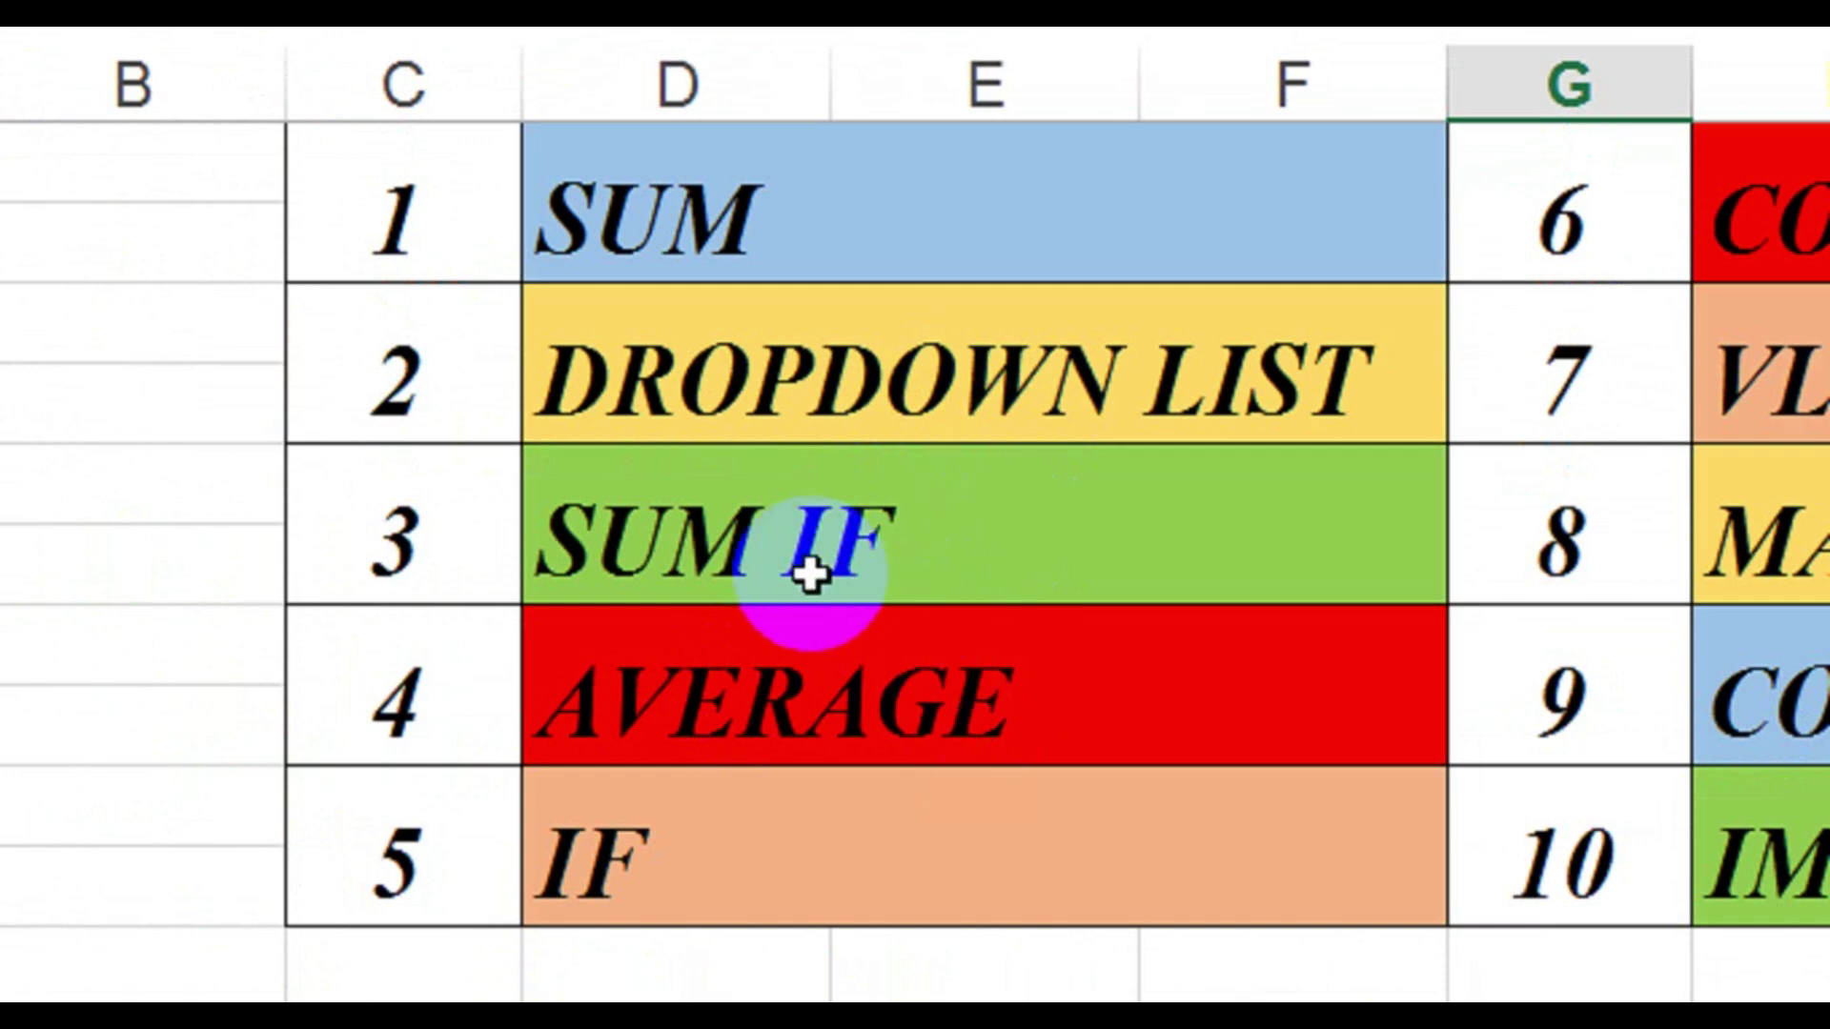
{"action": "scroll", "coordinate": [901, 767], "scroll_direction": "down", "scroll_amount": 1}
{"action": "scroll", "coordinate": [900, 768], "scroll_direction": "down", "scroll_amount": 5}
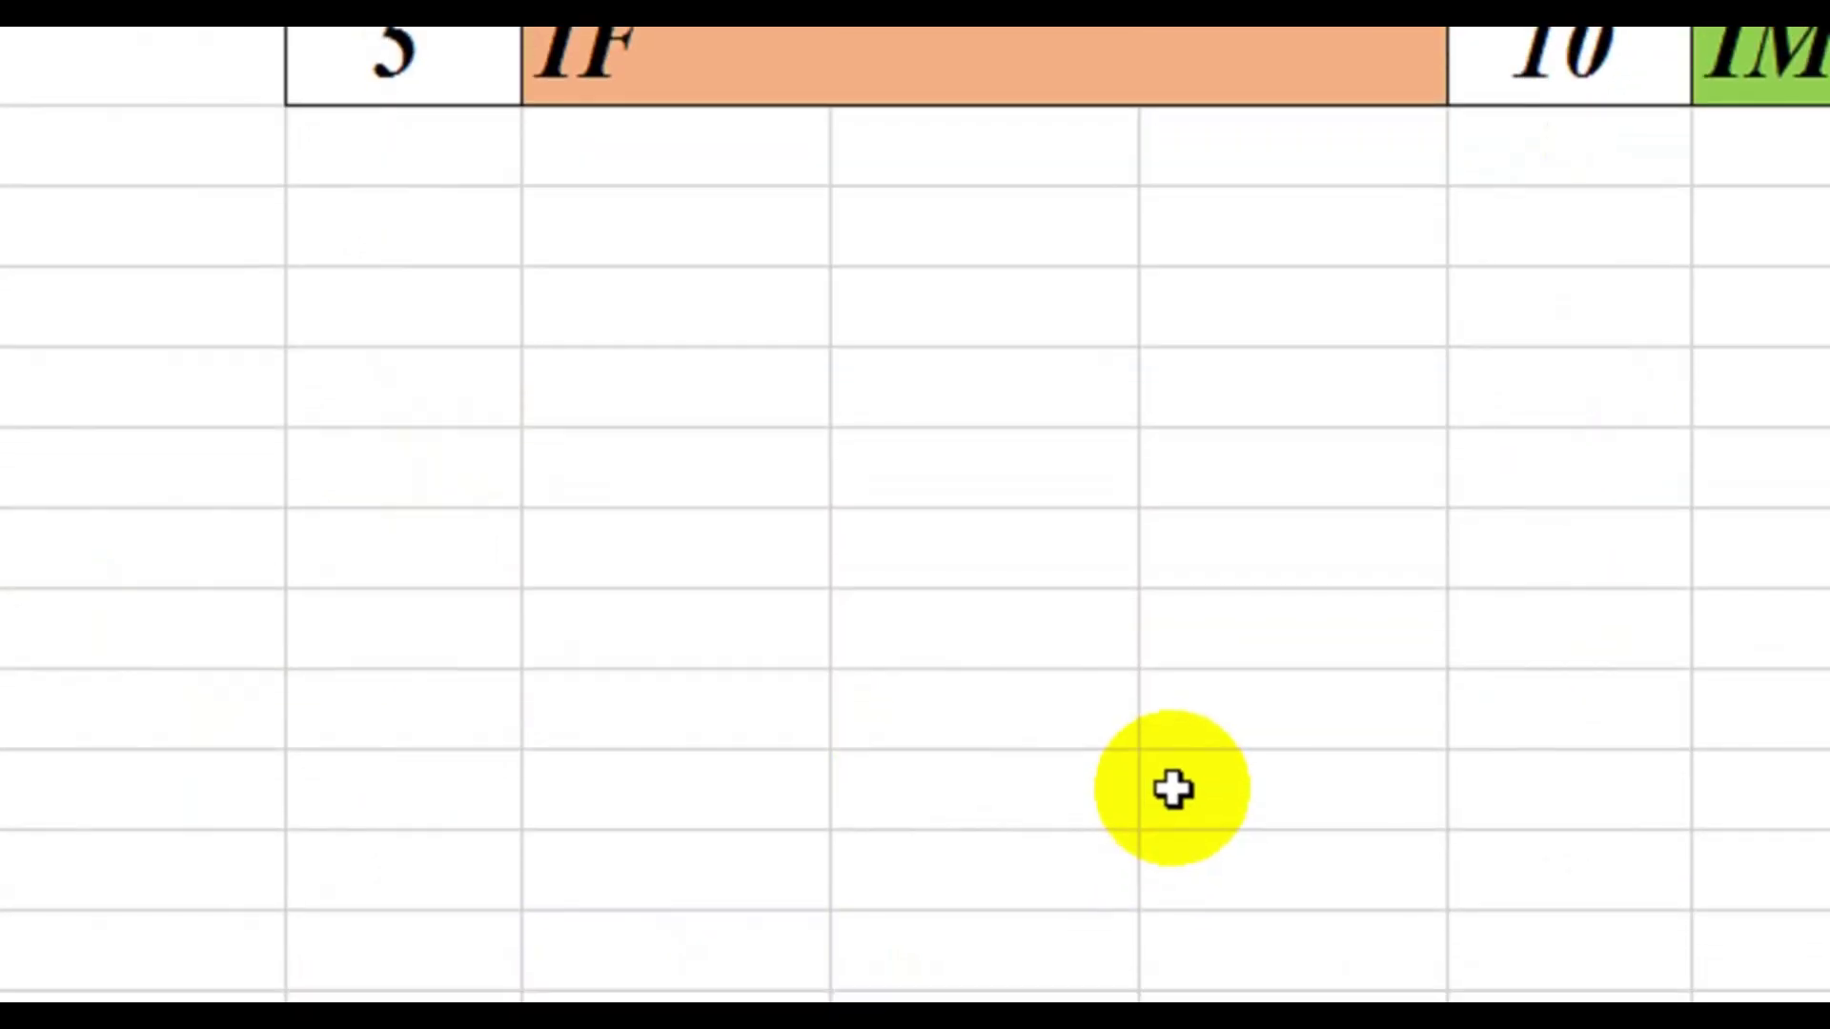
{"action": "left_click", "coordinate": [1524, 610]}
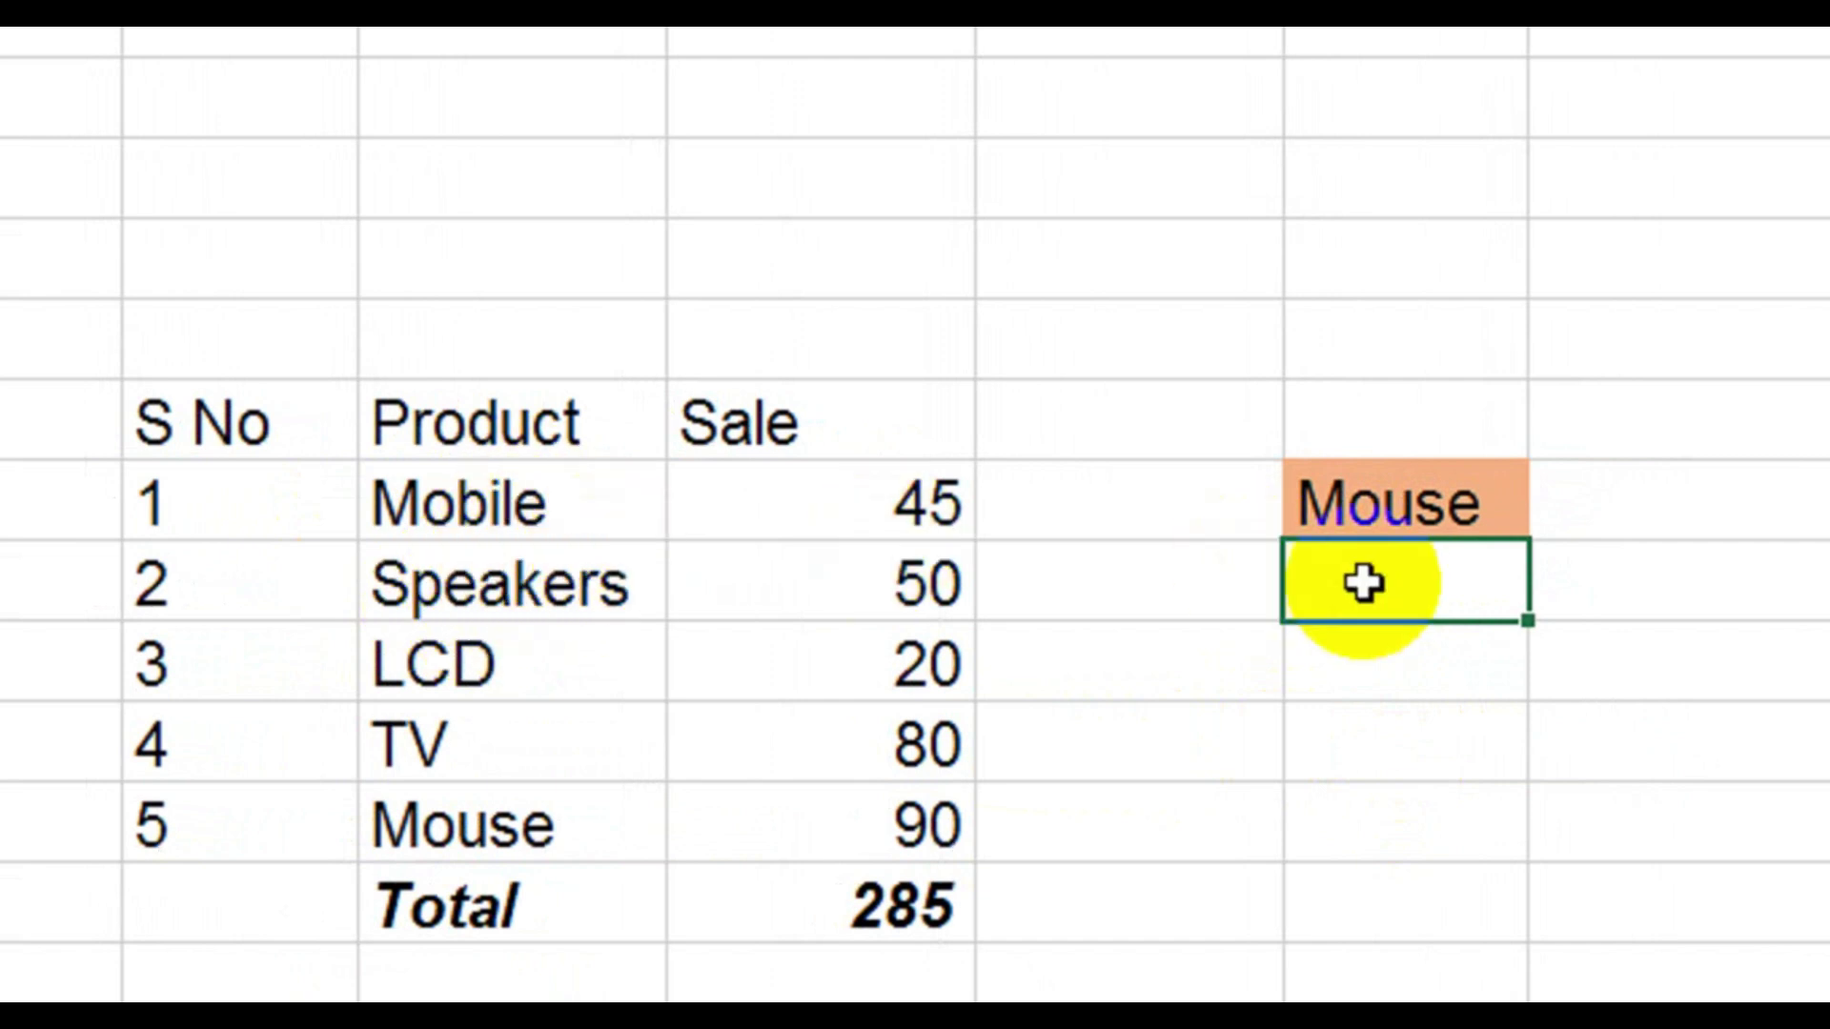
{"action": "type", "text": "sumif("}
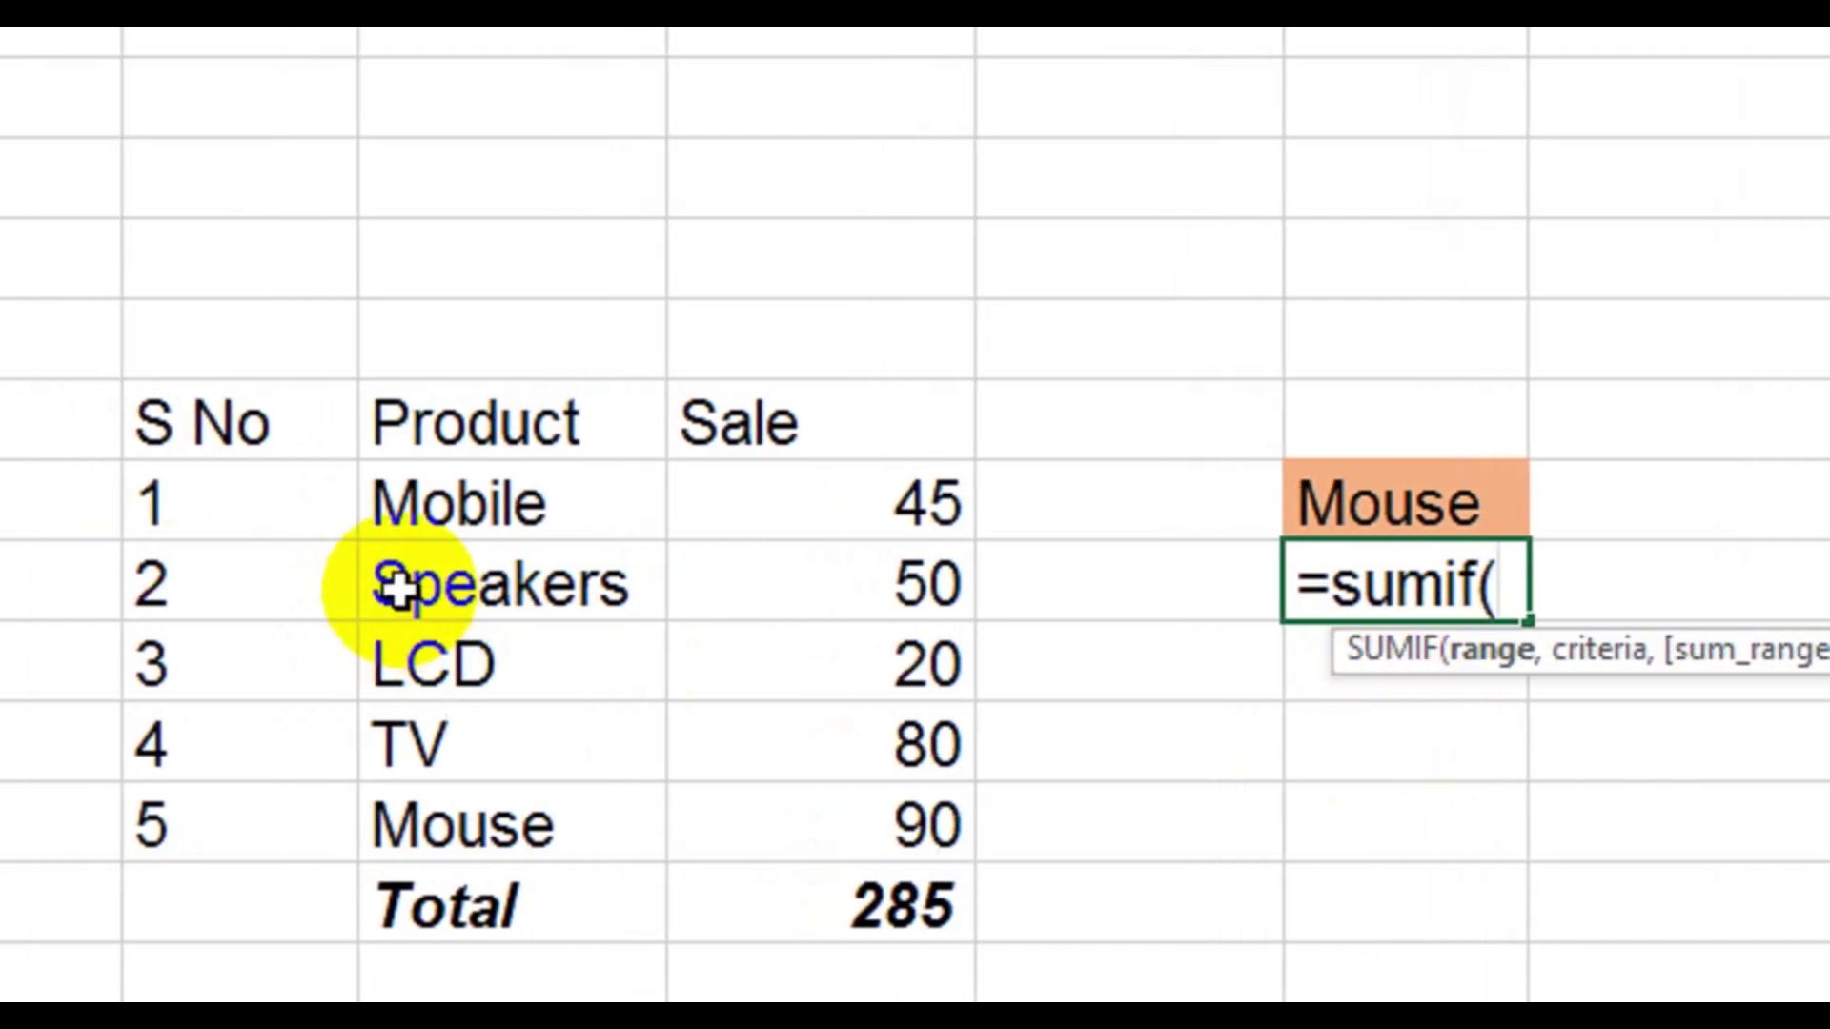
{"action": "left_click_drag", "start_coordinate": [522, 442], "coordinate": [865, 856]}
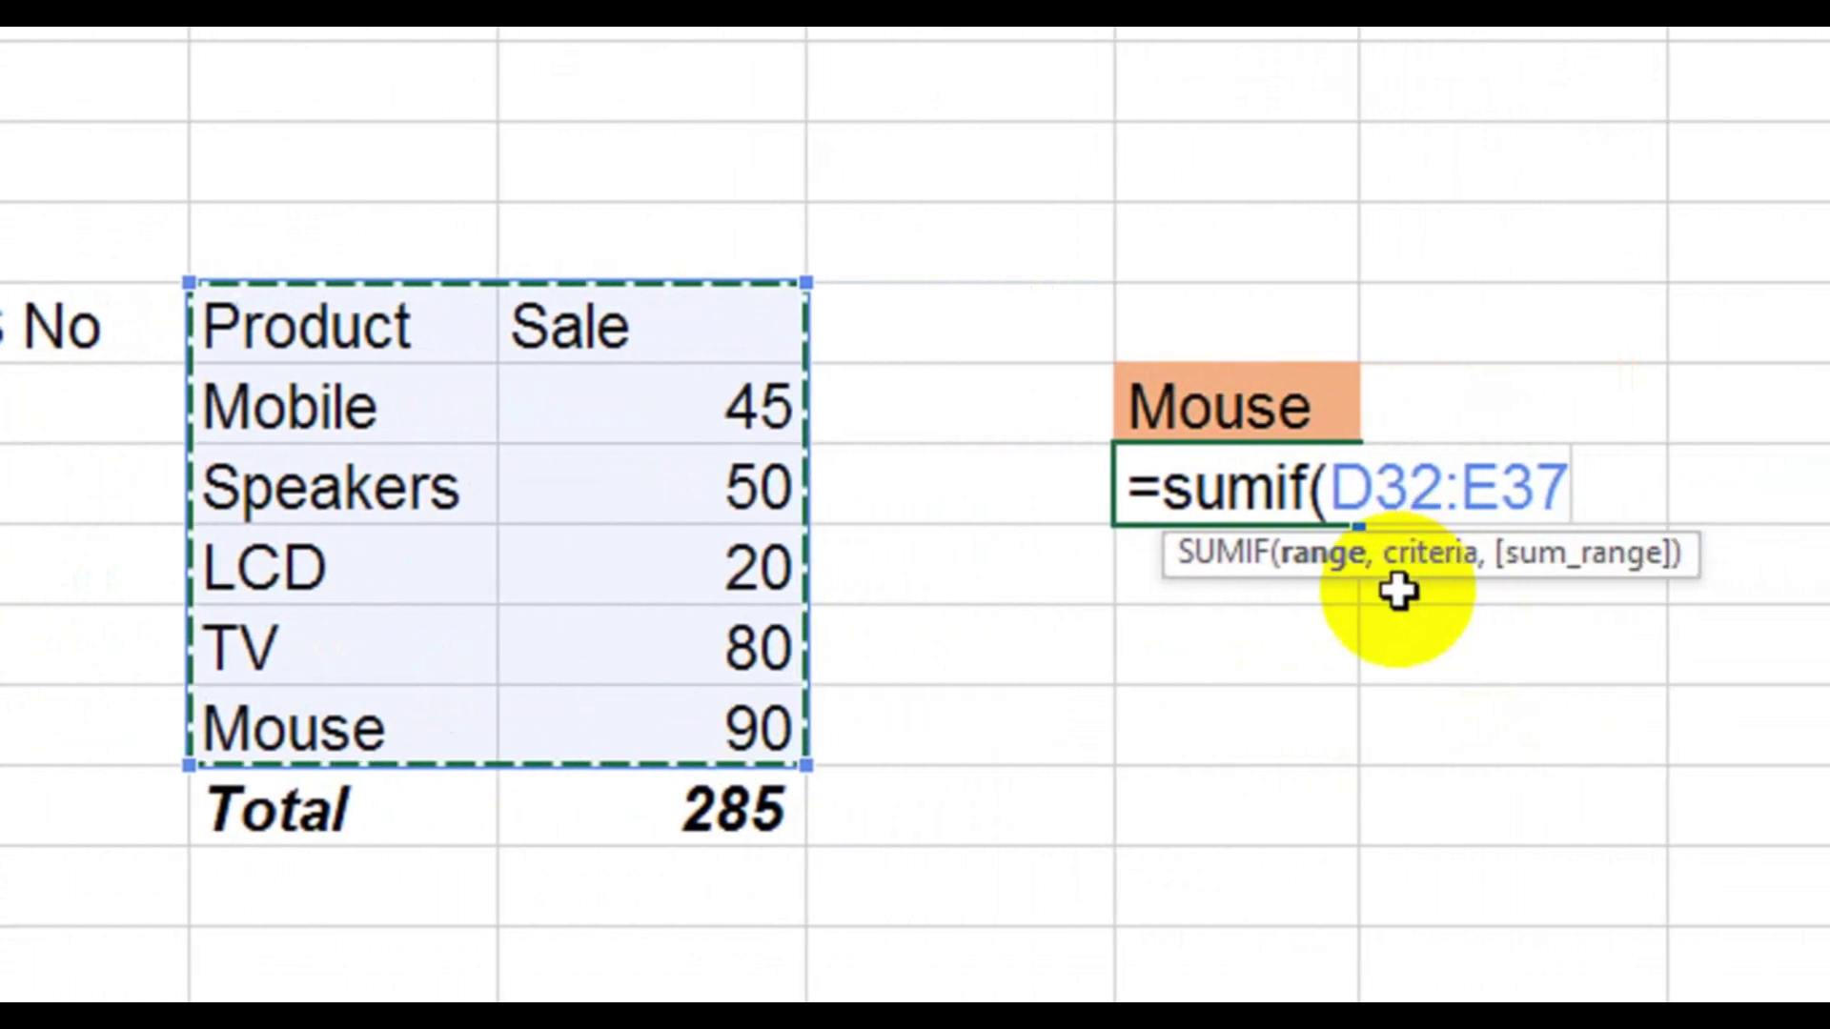
{"action": "type", "text": ","}
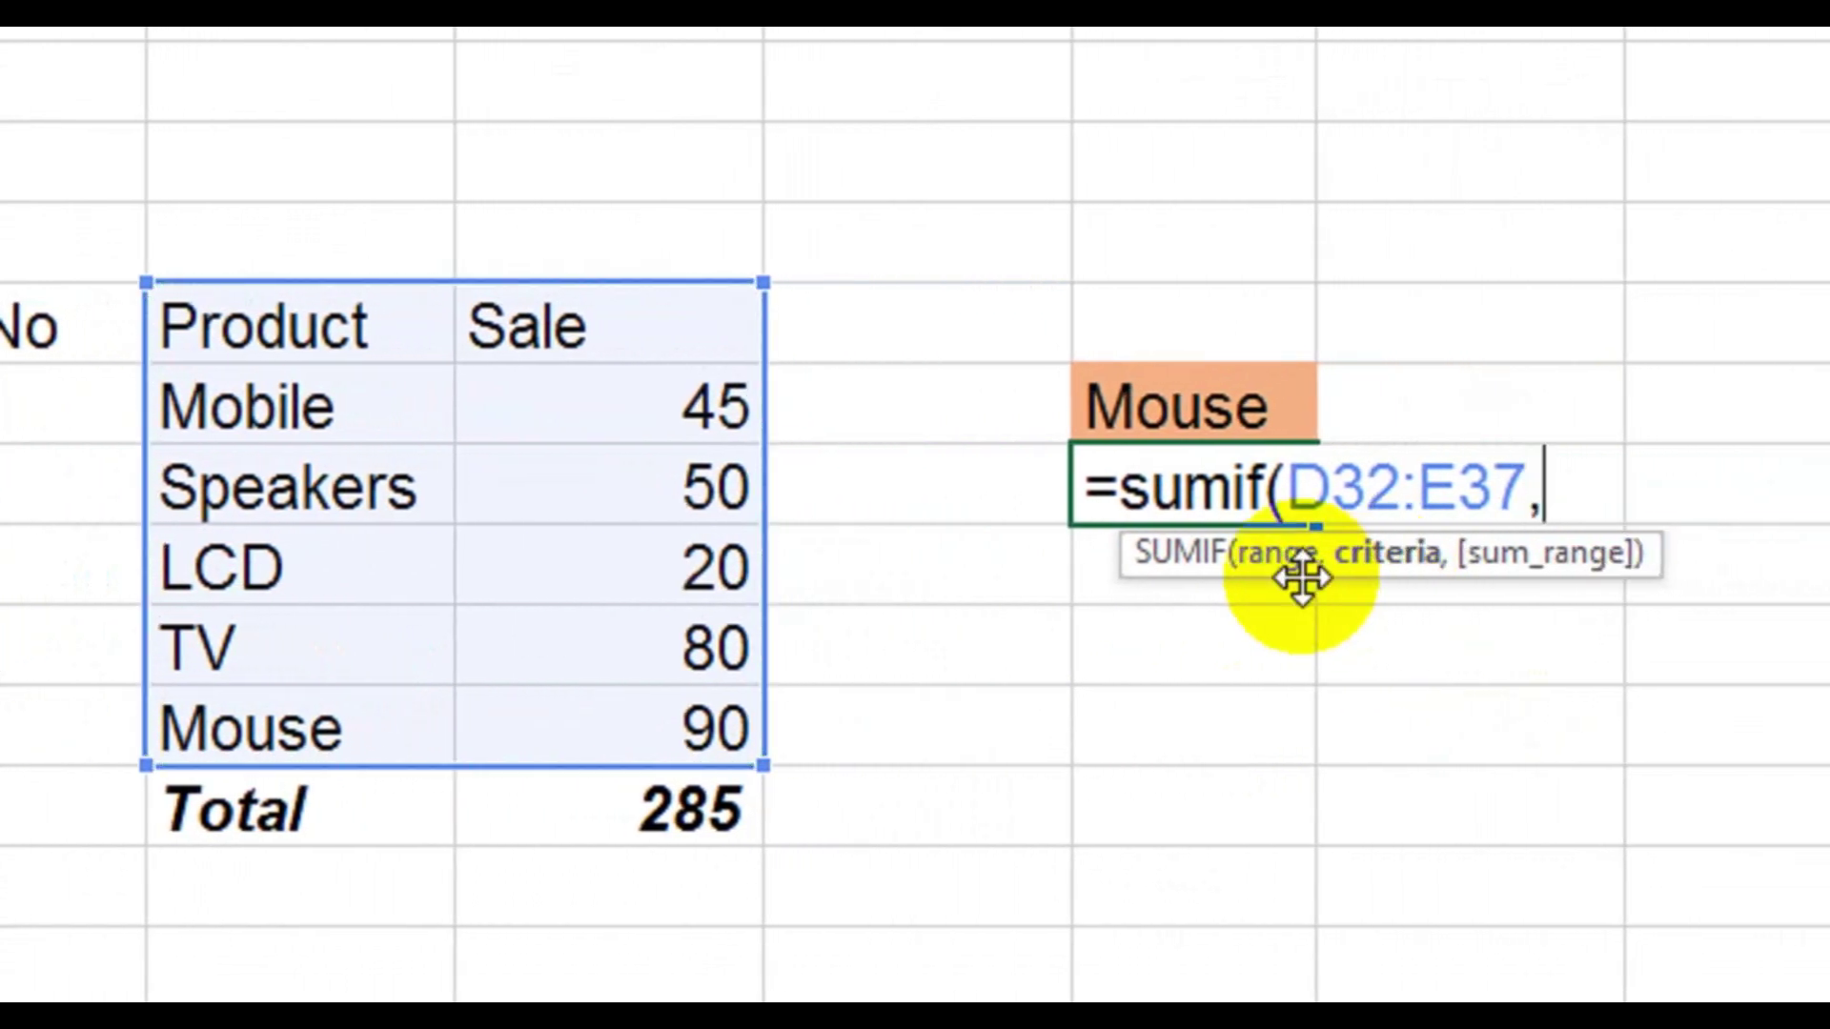
{"action": "left_click", "coordinate": [1247, 408]}
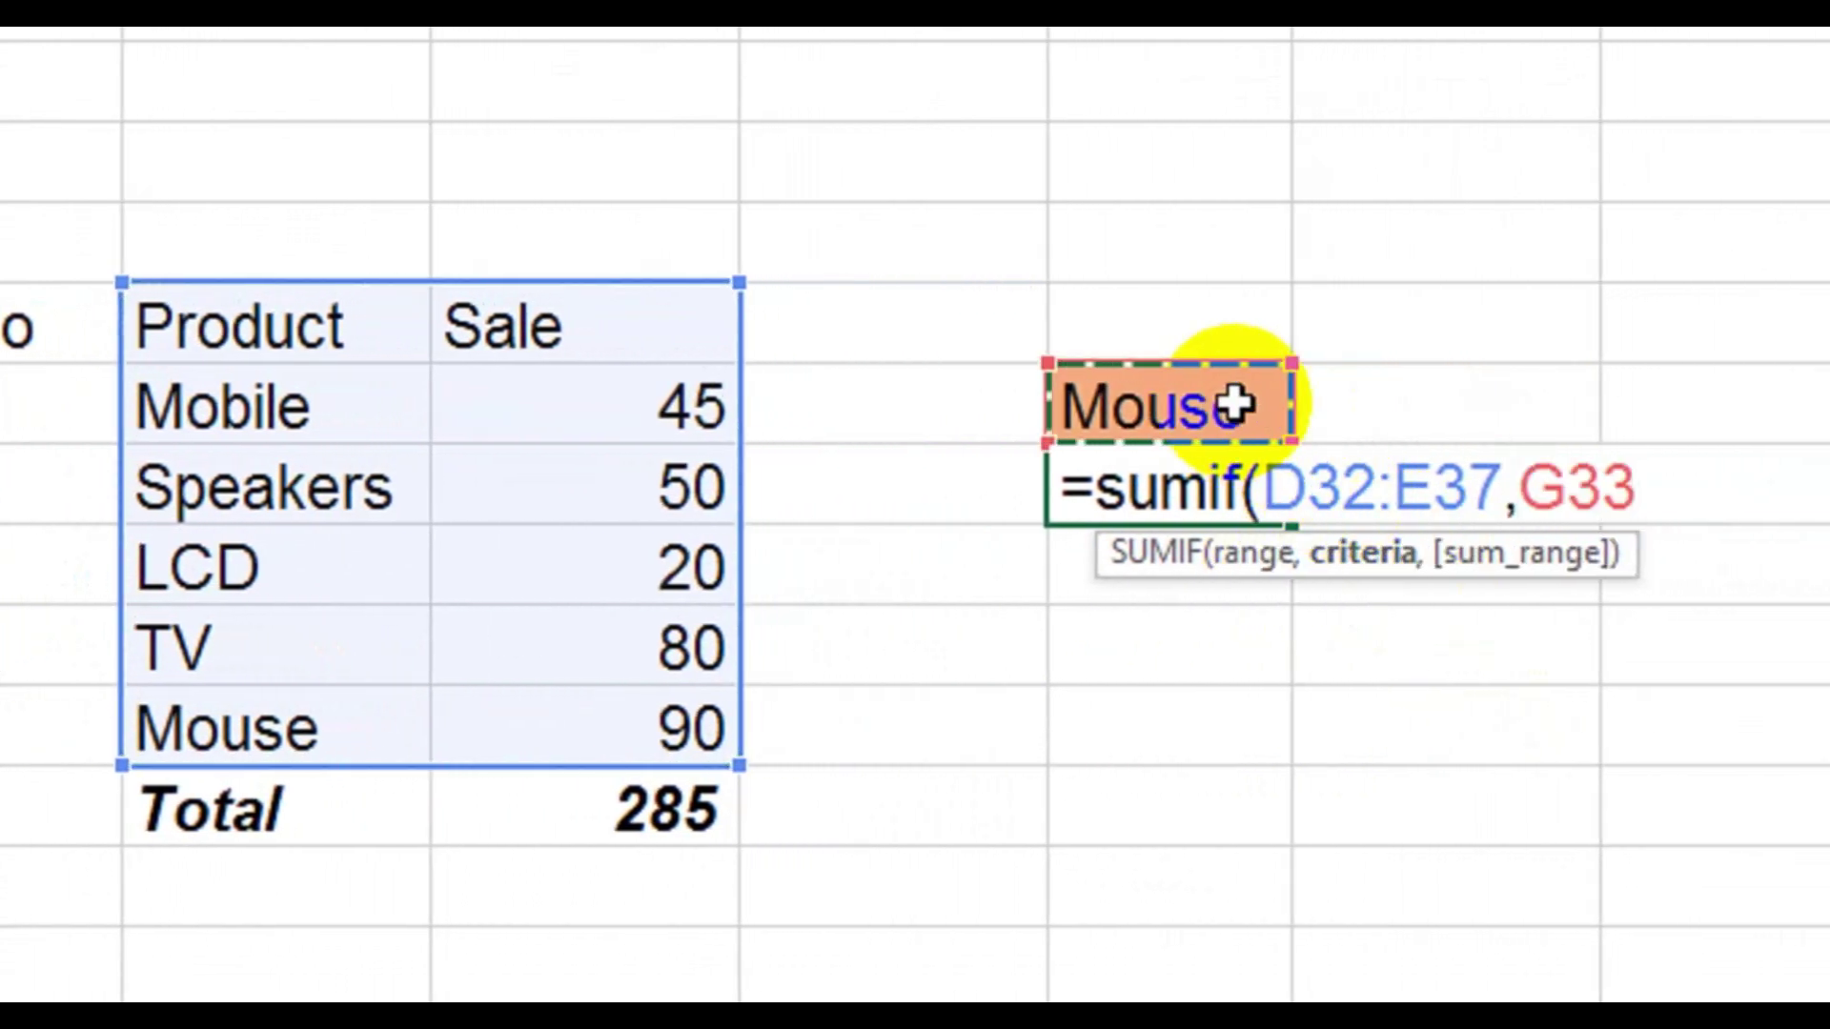
{"action": "type", "text": ","}
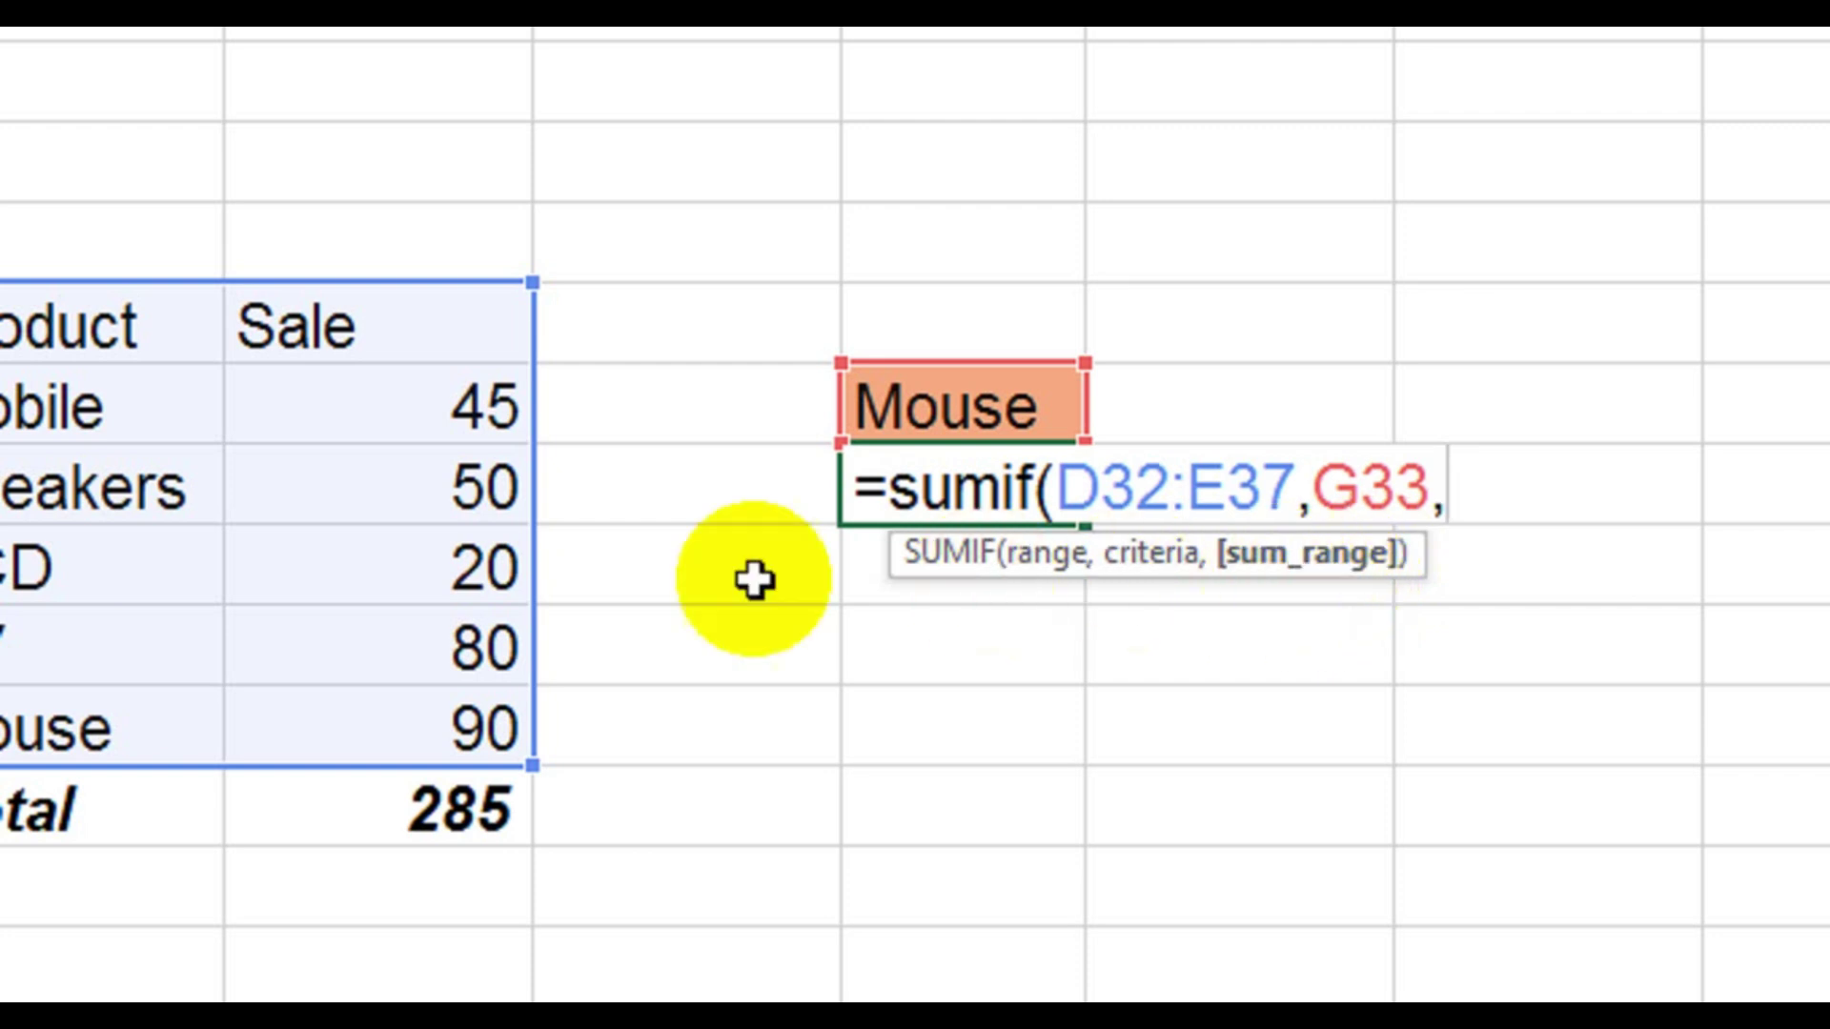
{"action": "left_click_drag", "start_coordinate": [447, 327], "coordinate": [506, 724]}
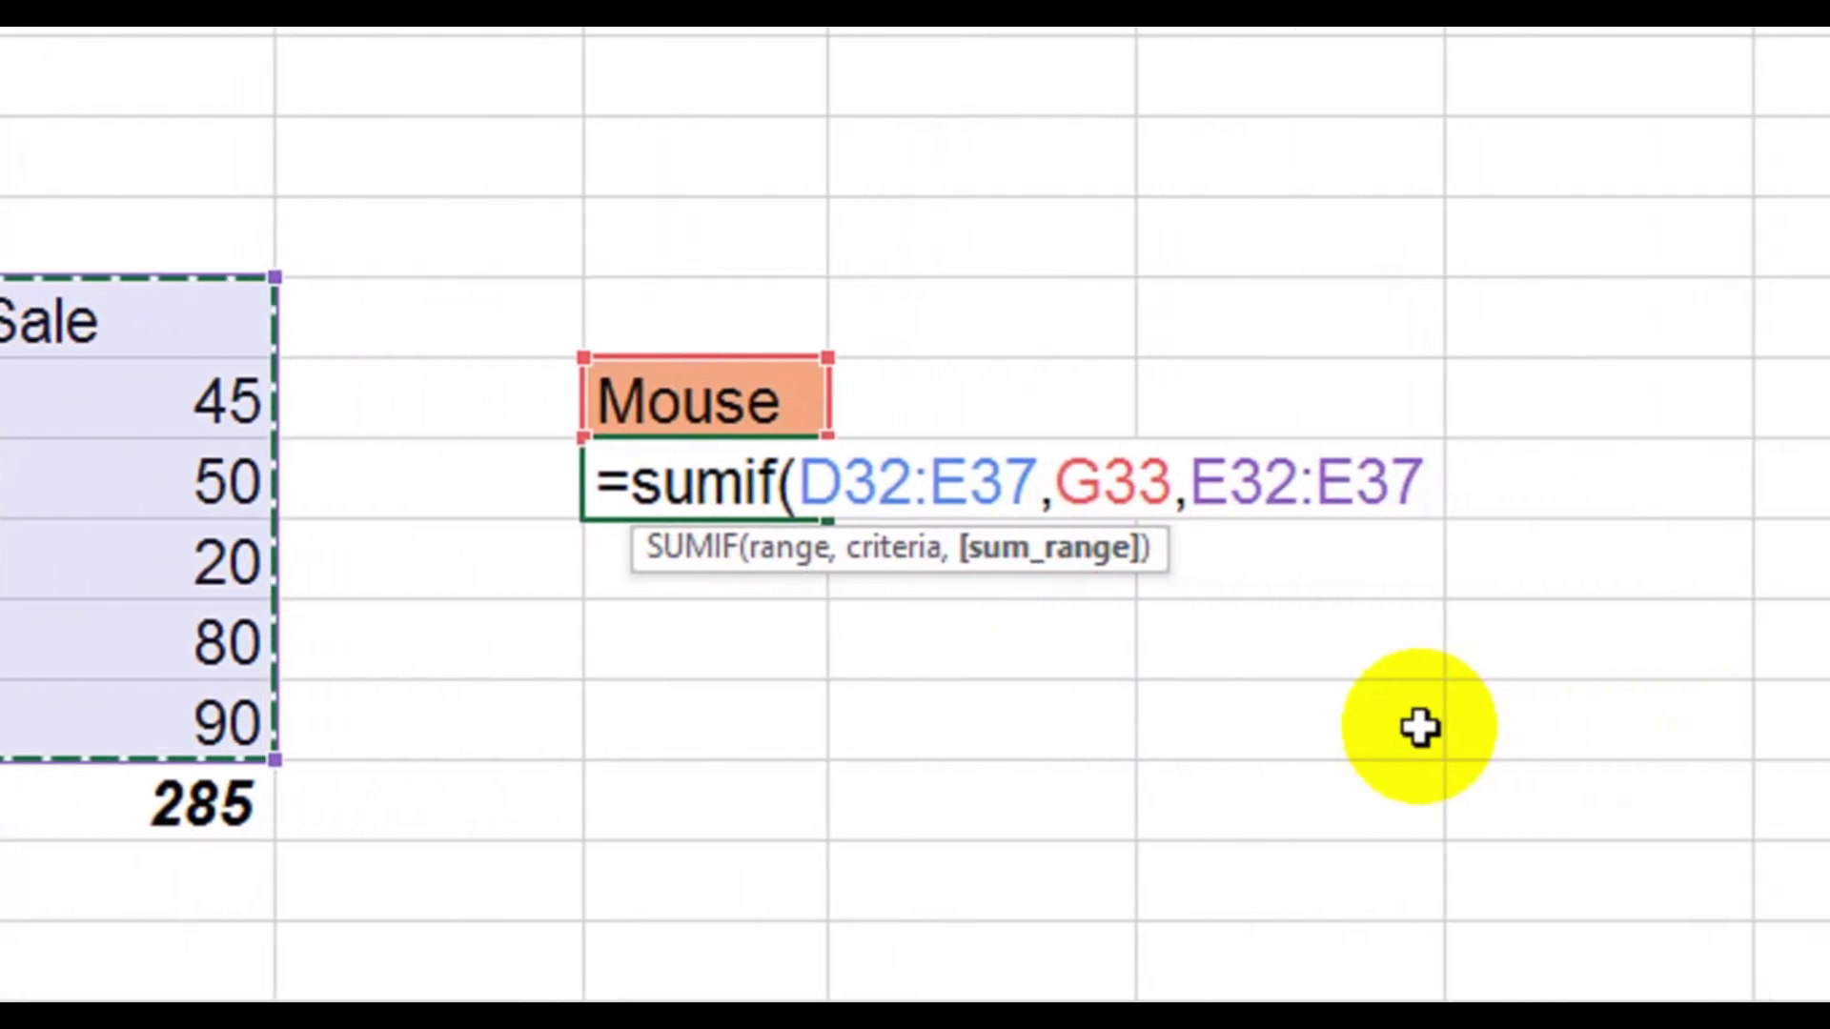
{"action": "type", "text": ")"}
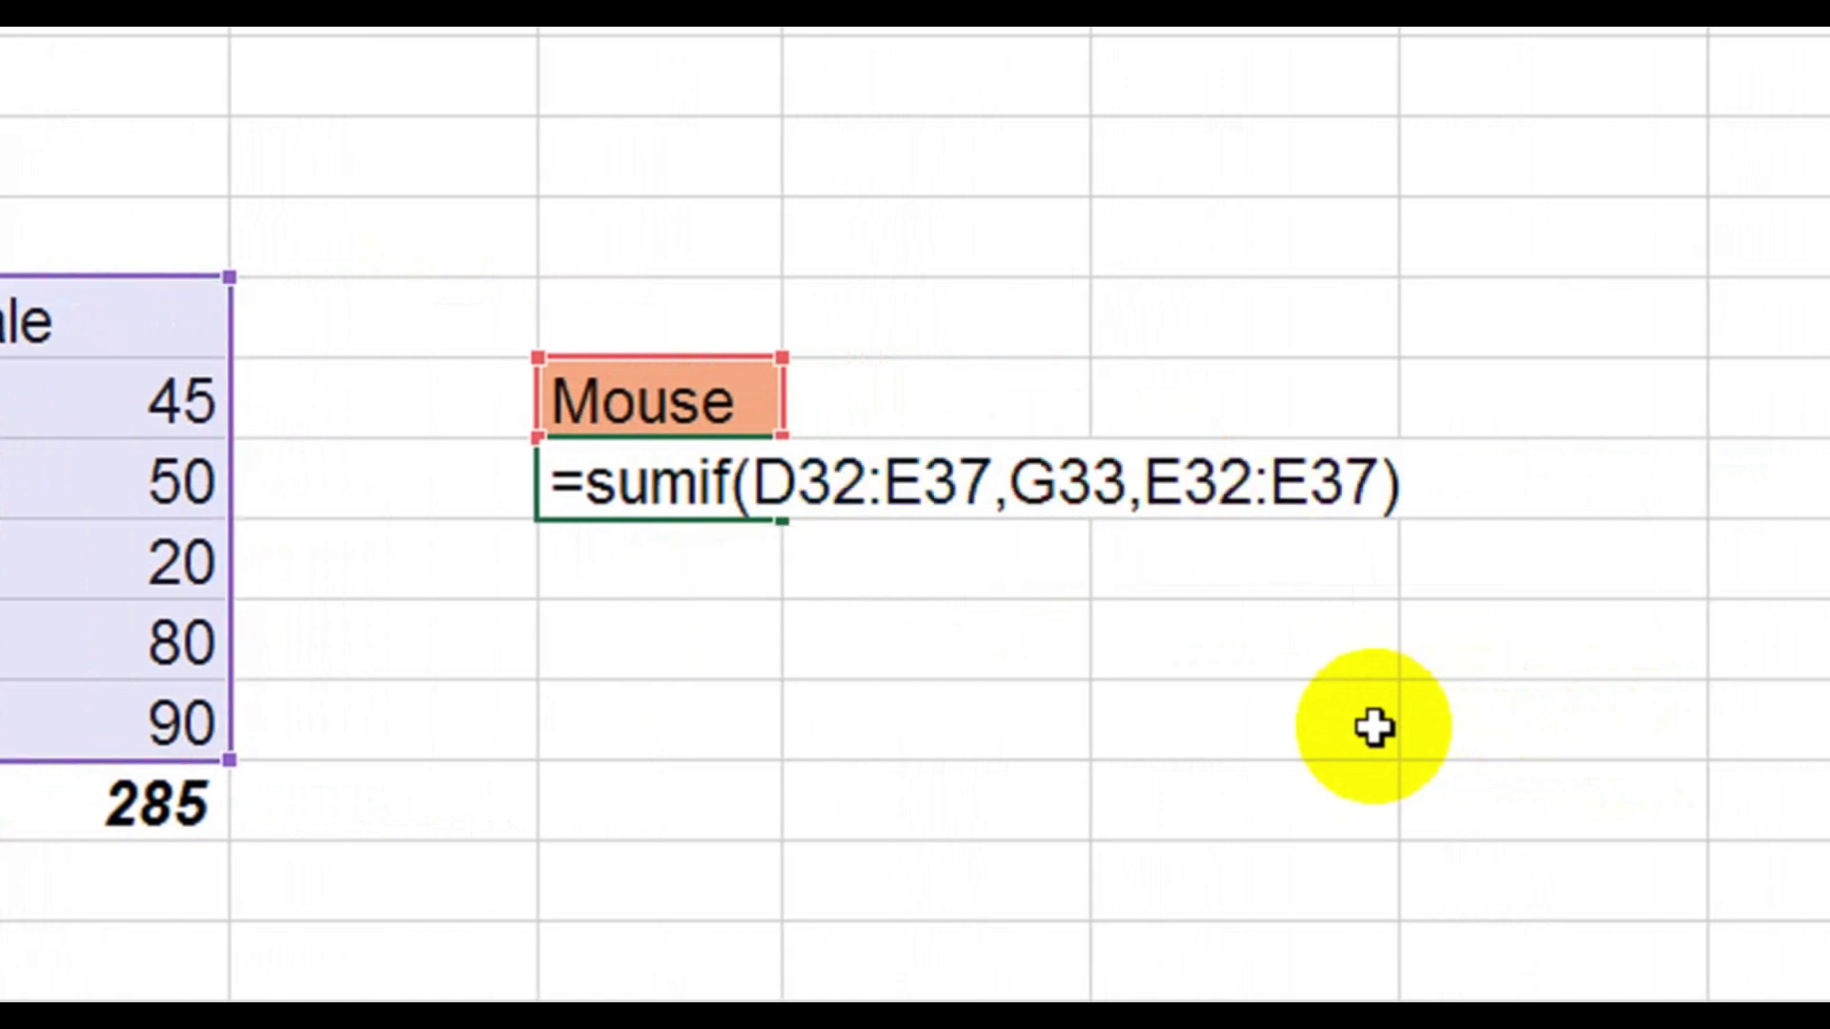
{"action": "key", "text": "Return"}
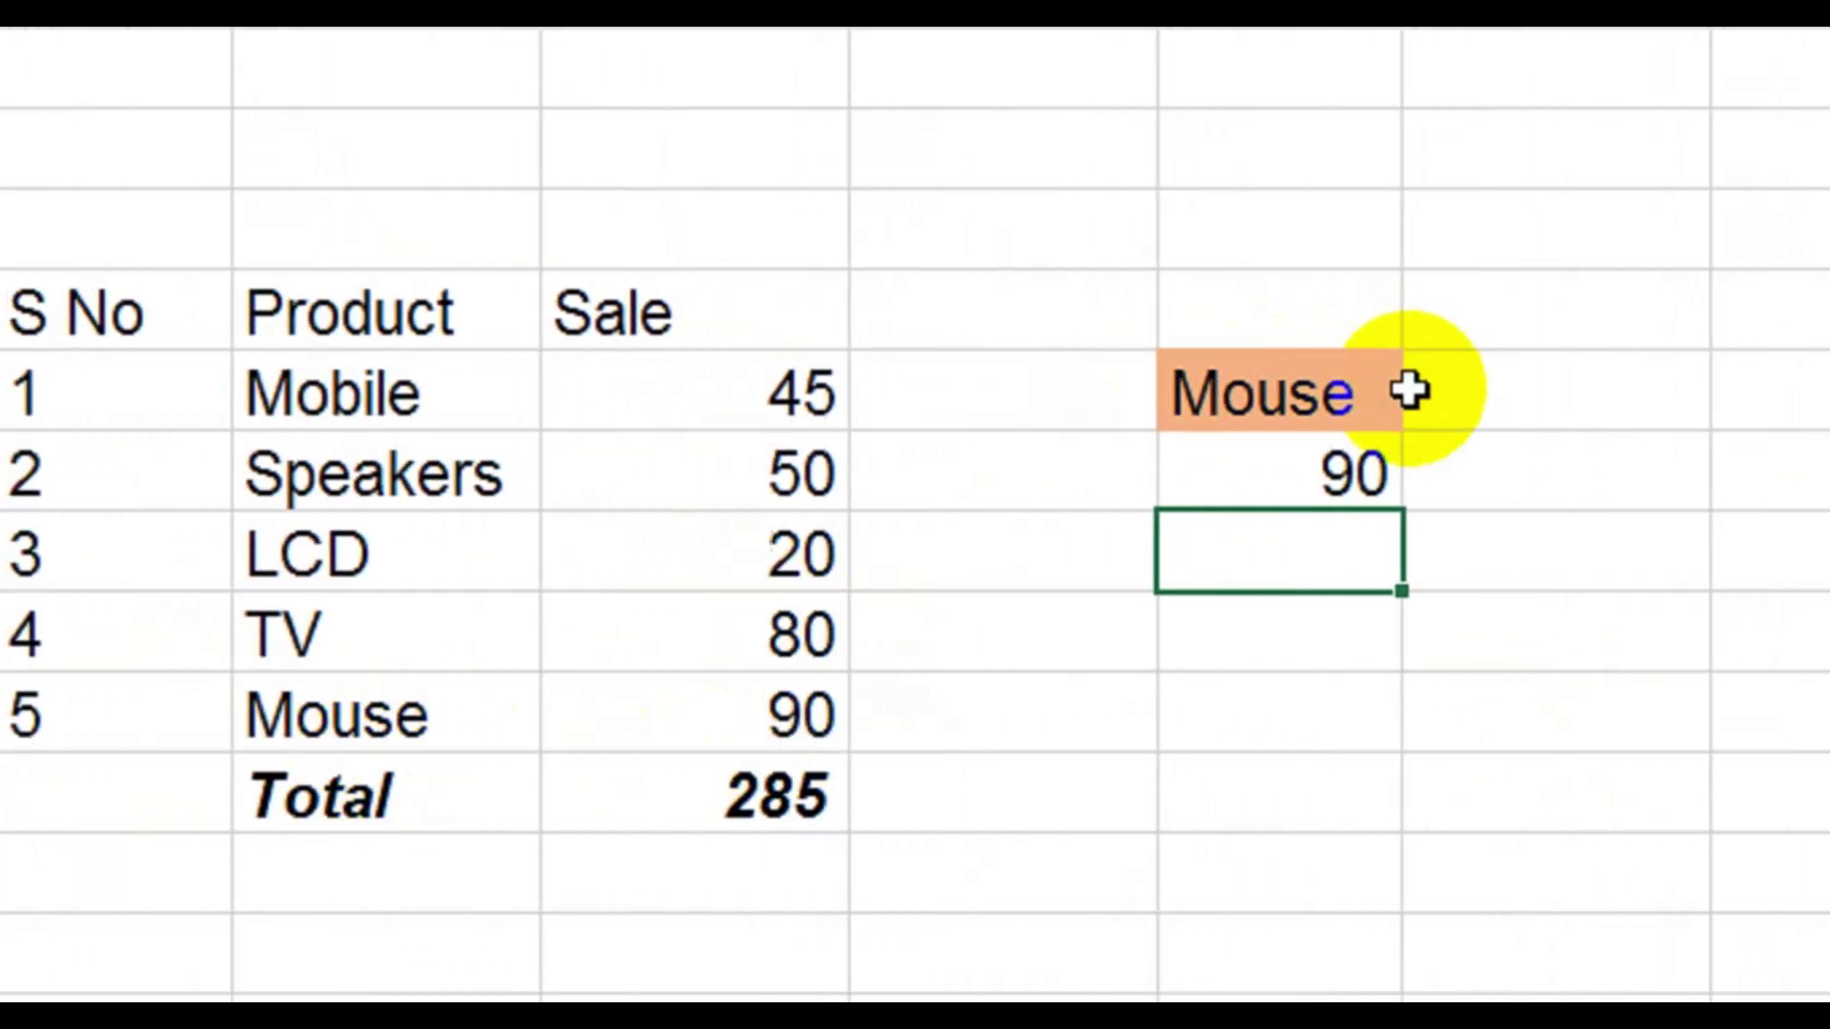
Test the SUMIF formula by switching the G33 dropdown to Speakers, Mobile and finally TV
{"action": "left_click", "coordinate": [1396, 391]}
{"action": "left_click", "coordinate": [1420, 394]}
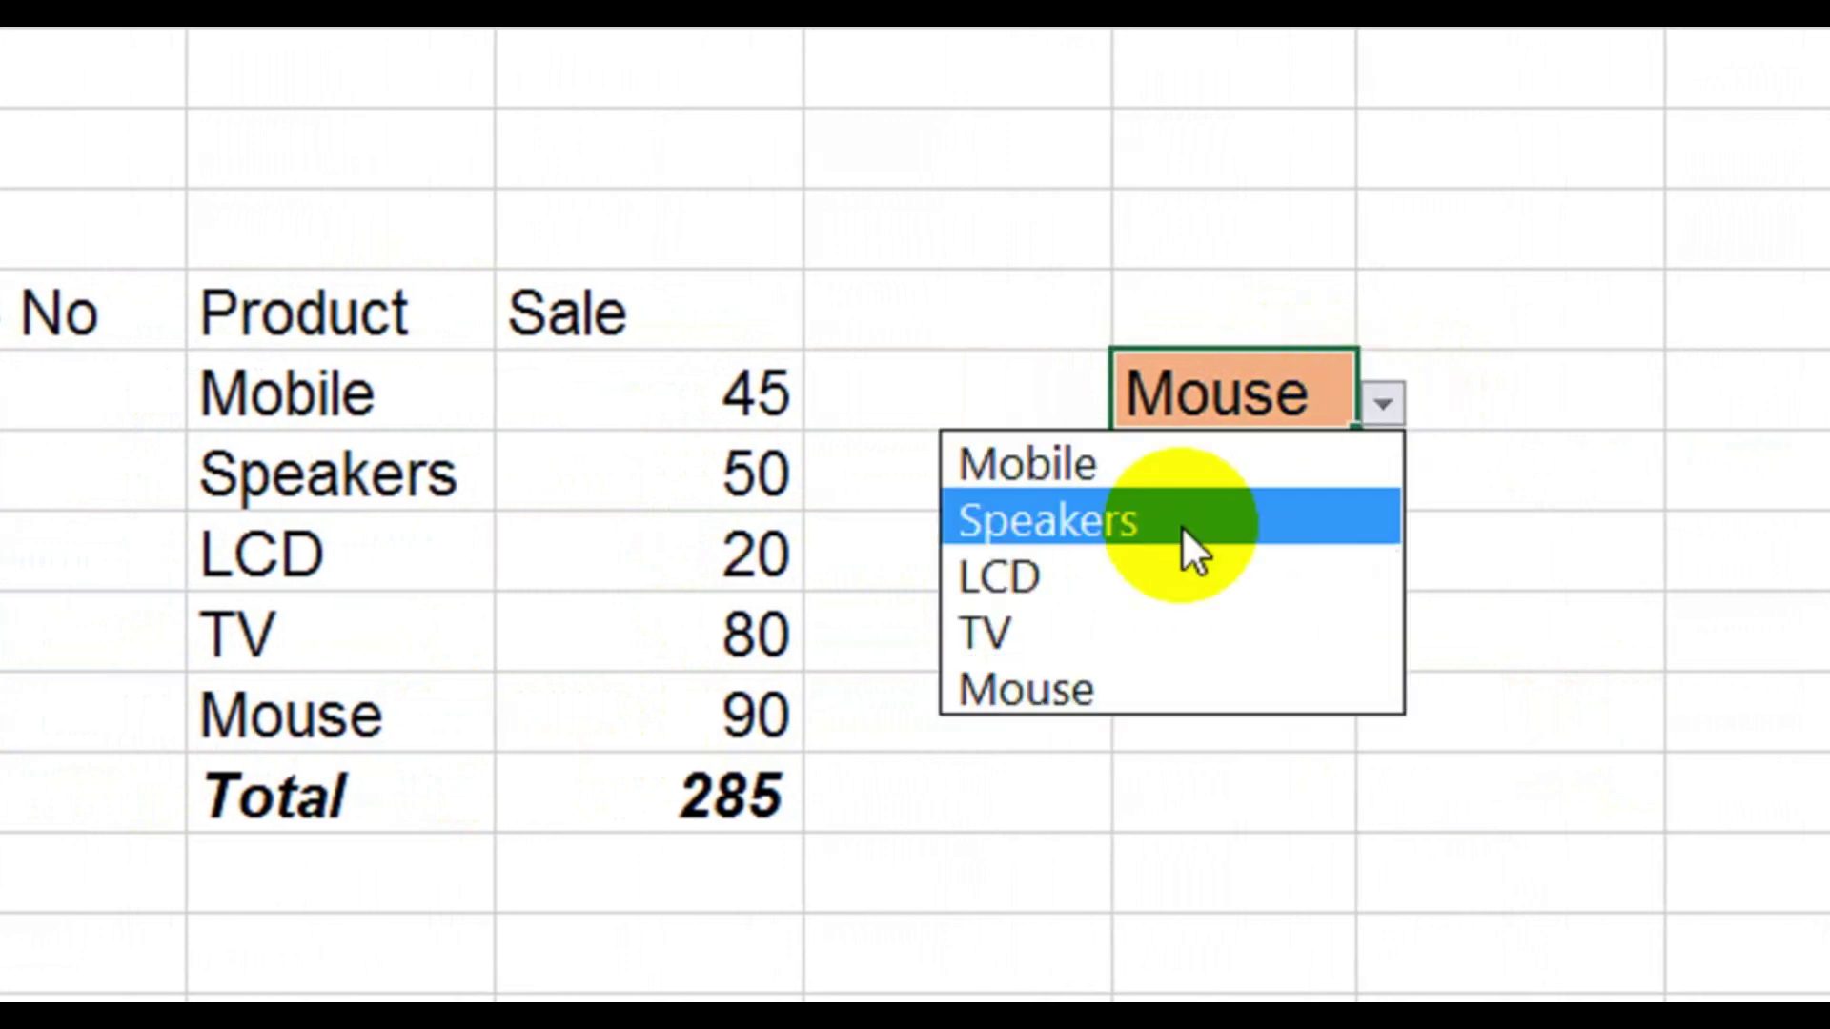
{"action": "left_click", "coordinate": [1121, 534]}
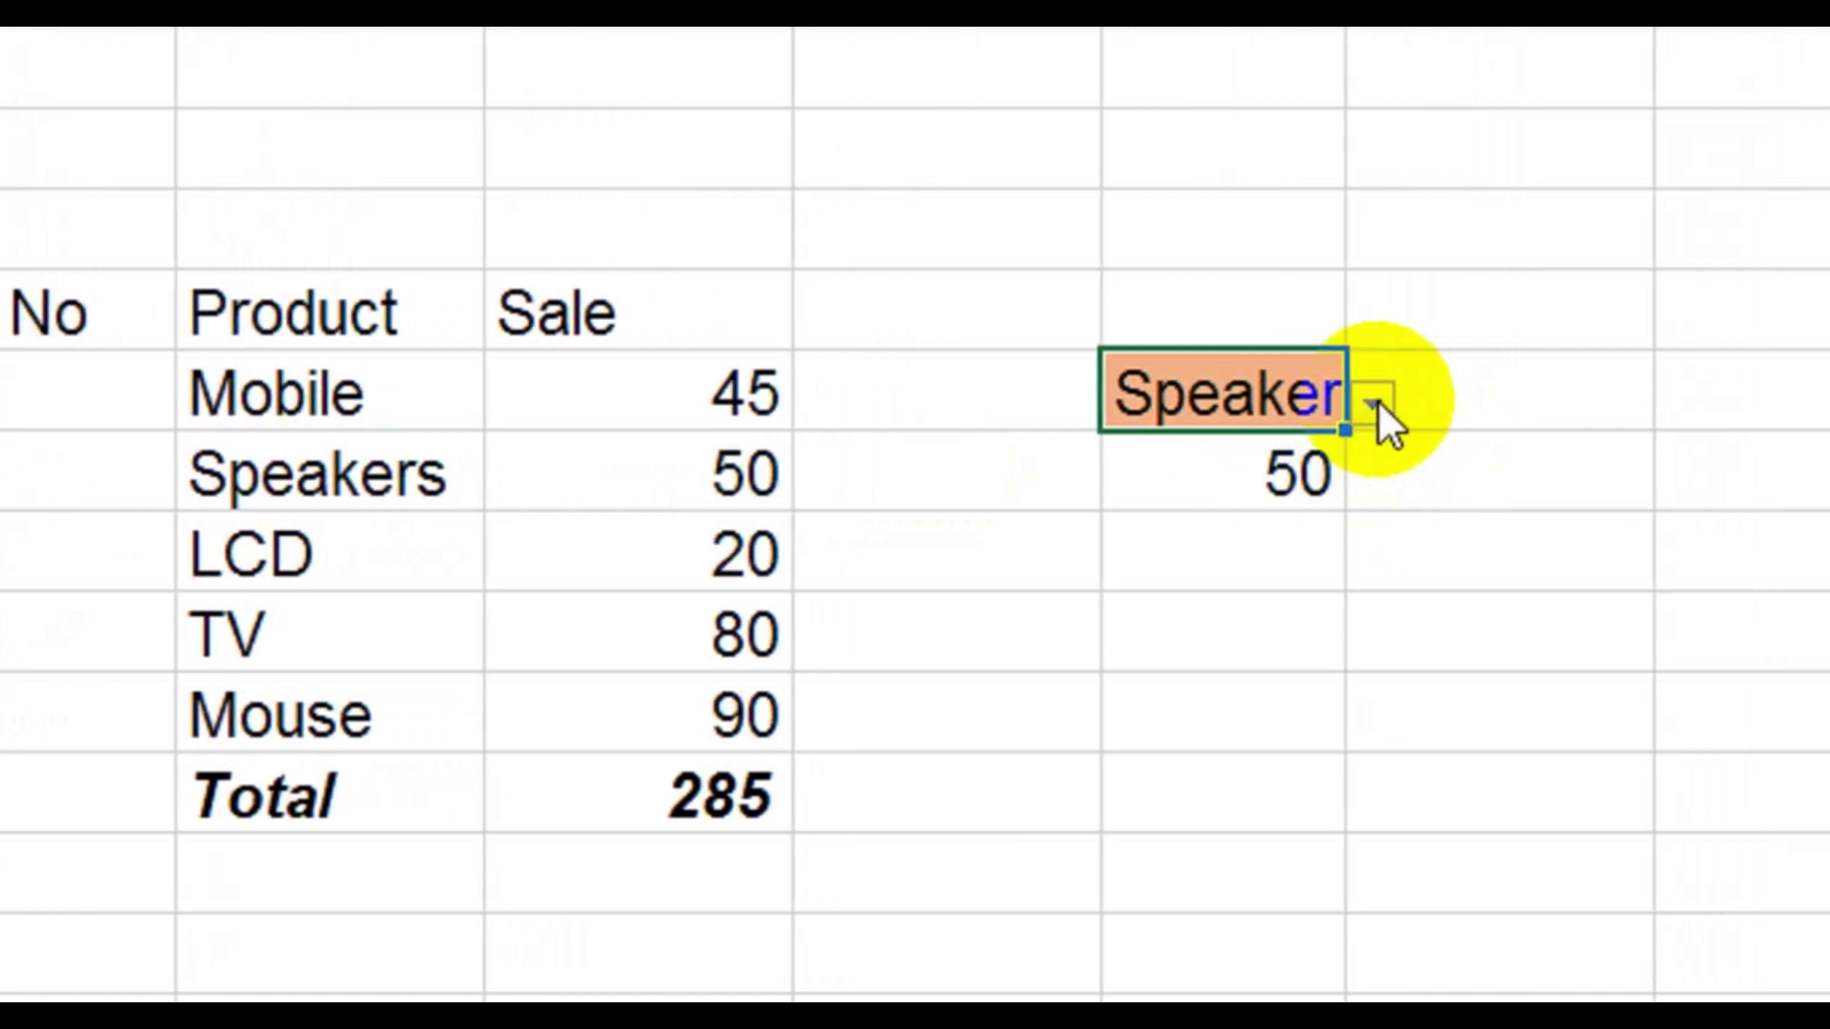
{"action": "left_click", "coordinate": [1560, 403]}
{"action": "left_click", "coordinate": [1313, 458]}
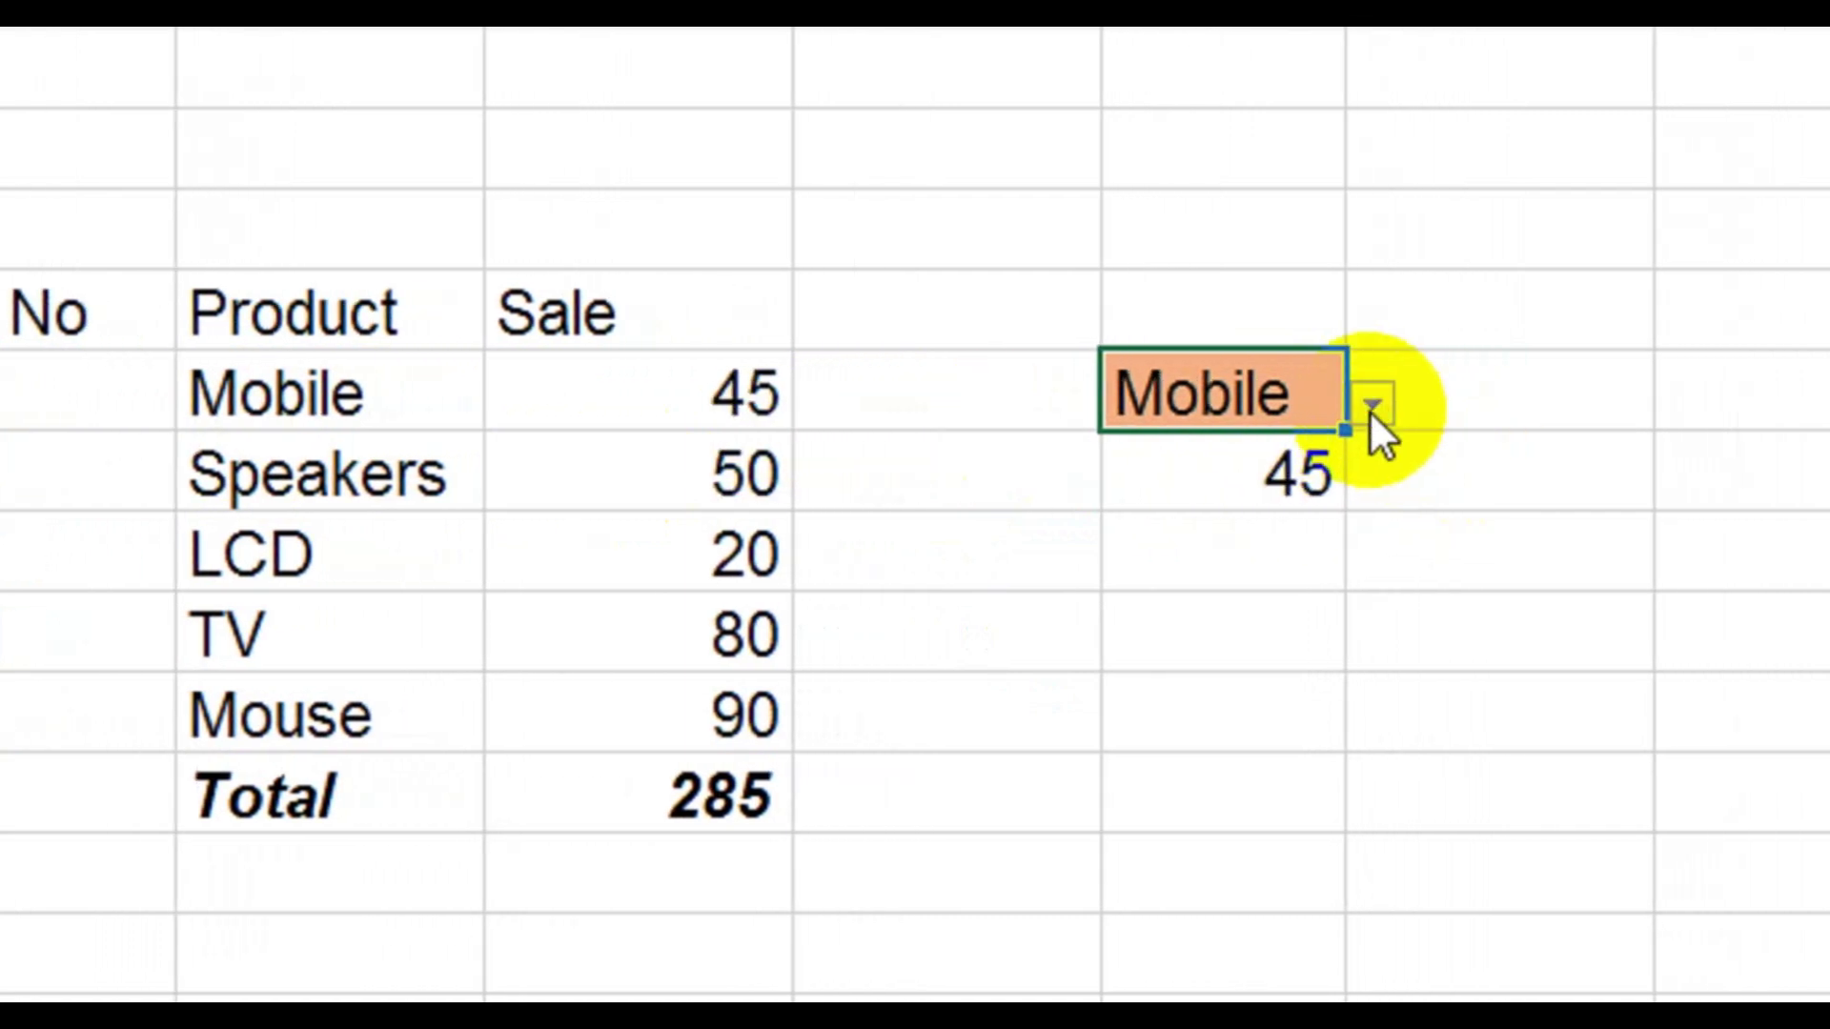
{"action": "left_click", "coordinate": [1510, 405]}
{"action": "left_click", "coordinate": [1210, 640]}
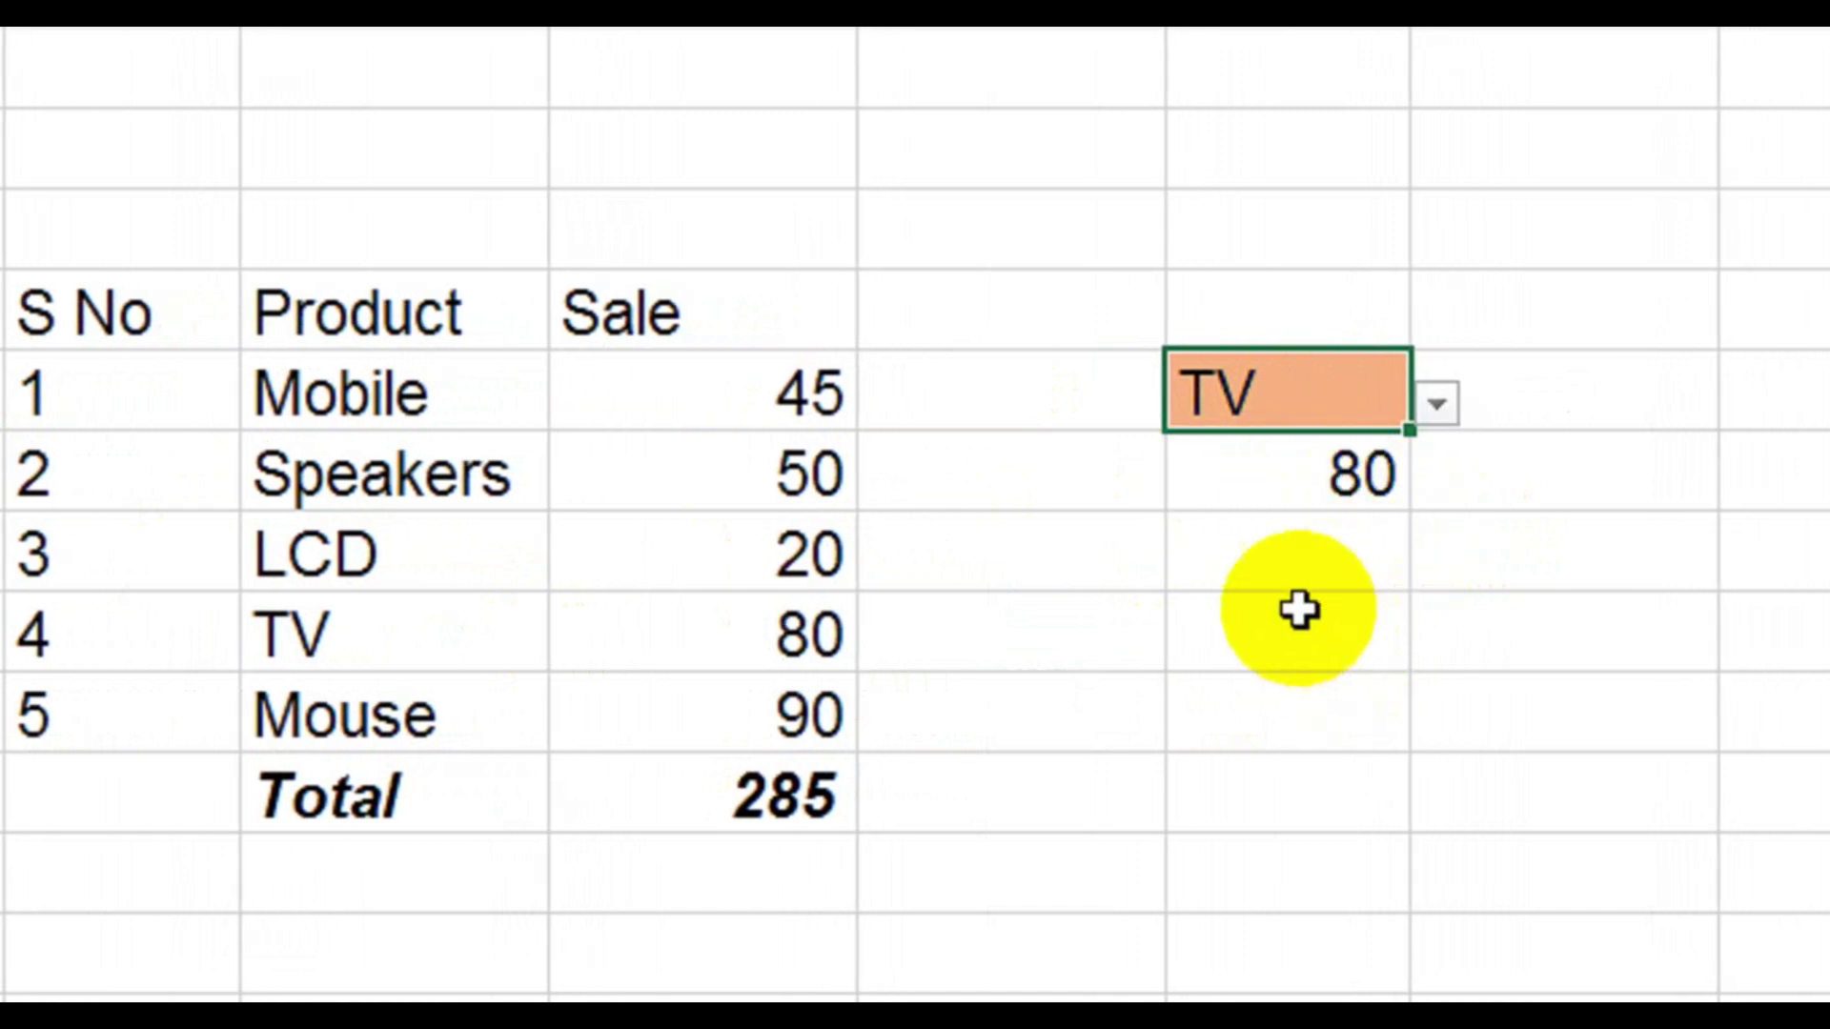
{"action": "left_click", "coordinate": [1259, 560]}
{"action": "left_click", "coordinate": [1266, 486]}
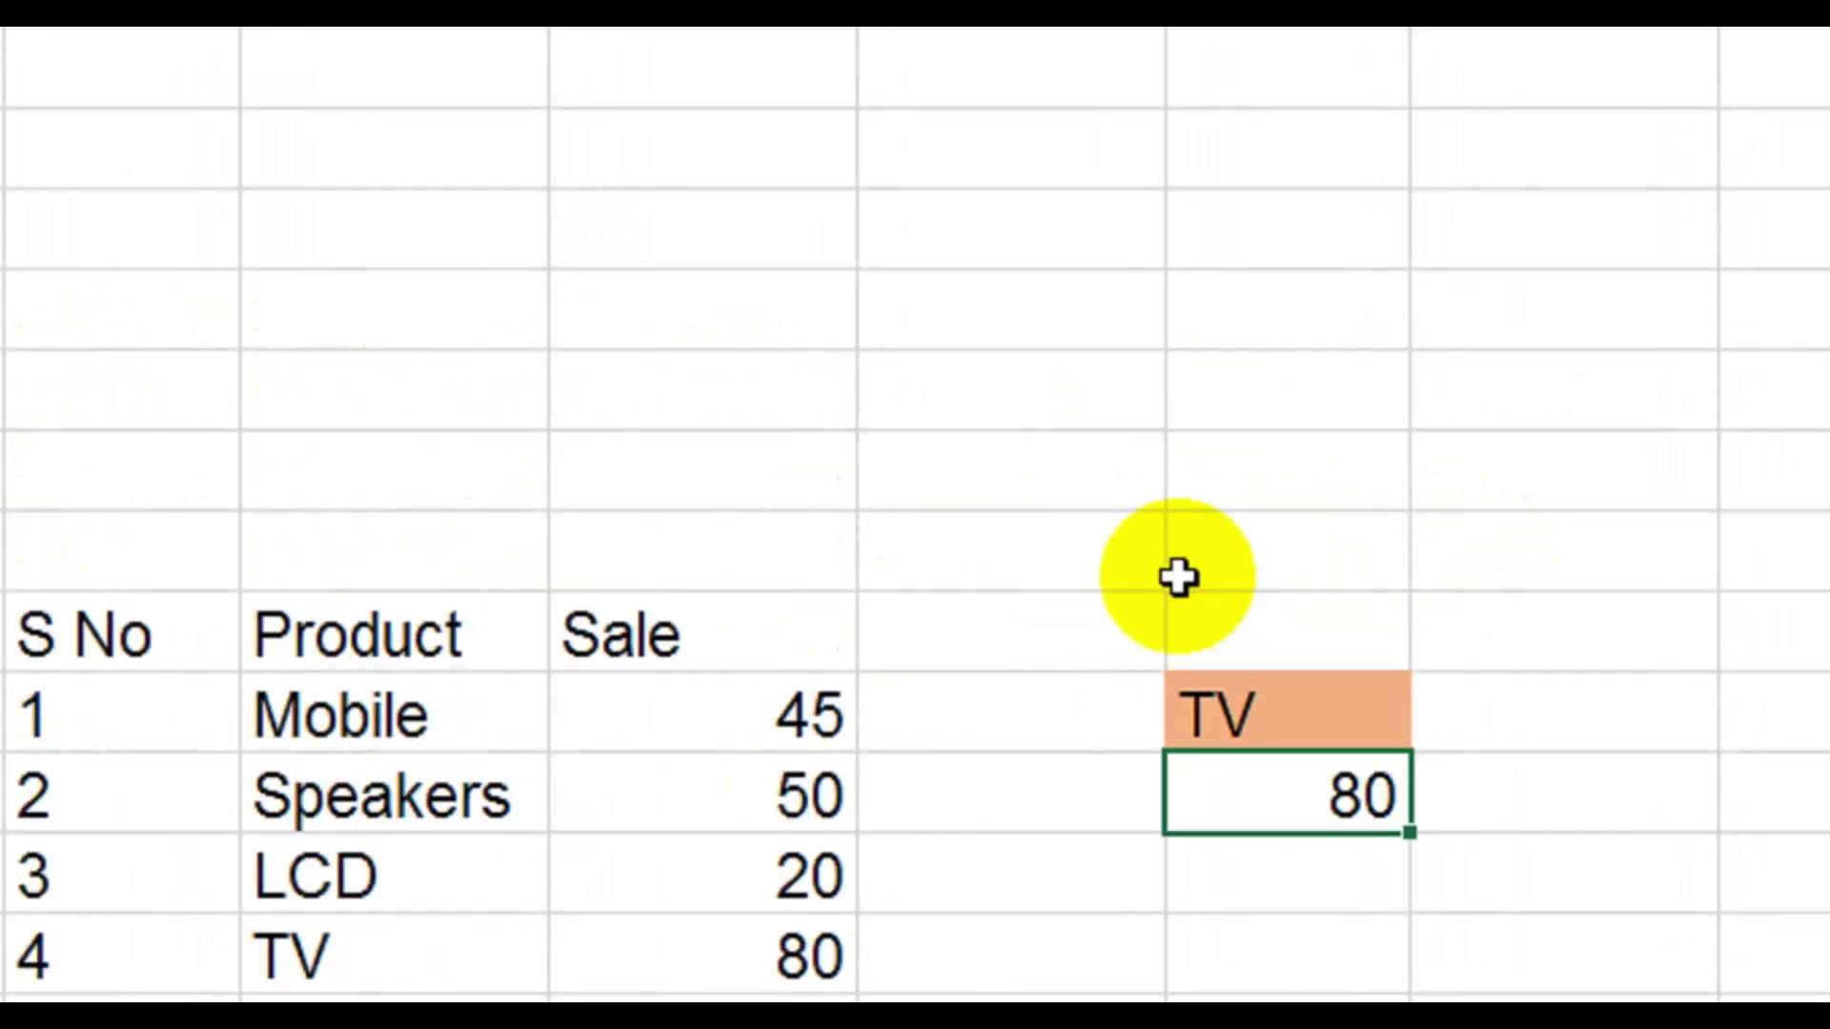
Label the row below Total by entering "Average" in cell D39
{"action": "scroll", "coordinate": [1095, 445], "scroll_direction": "up", "scroll_amount": 10}
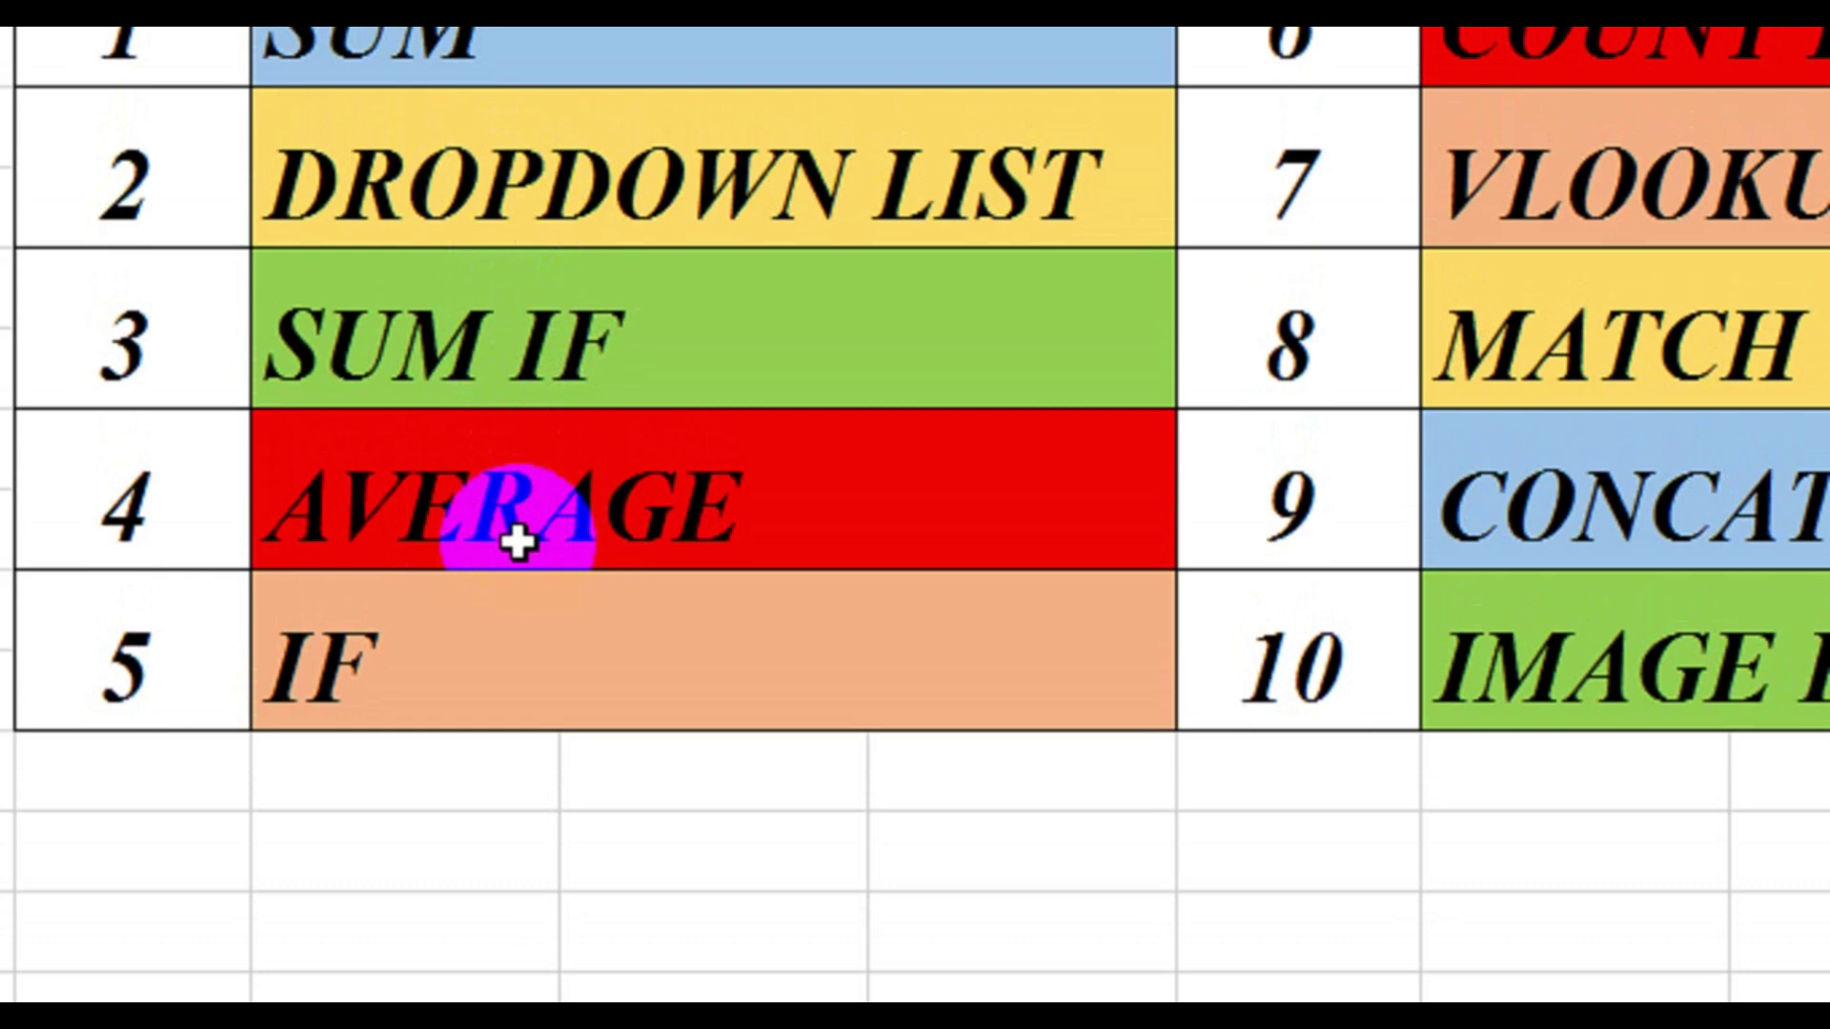
{"action": "scroll", "coordinate": [580, 633], "scroll_direction": "down", "scroll_amount": 10}
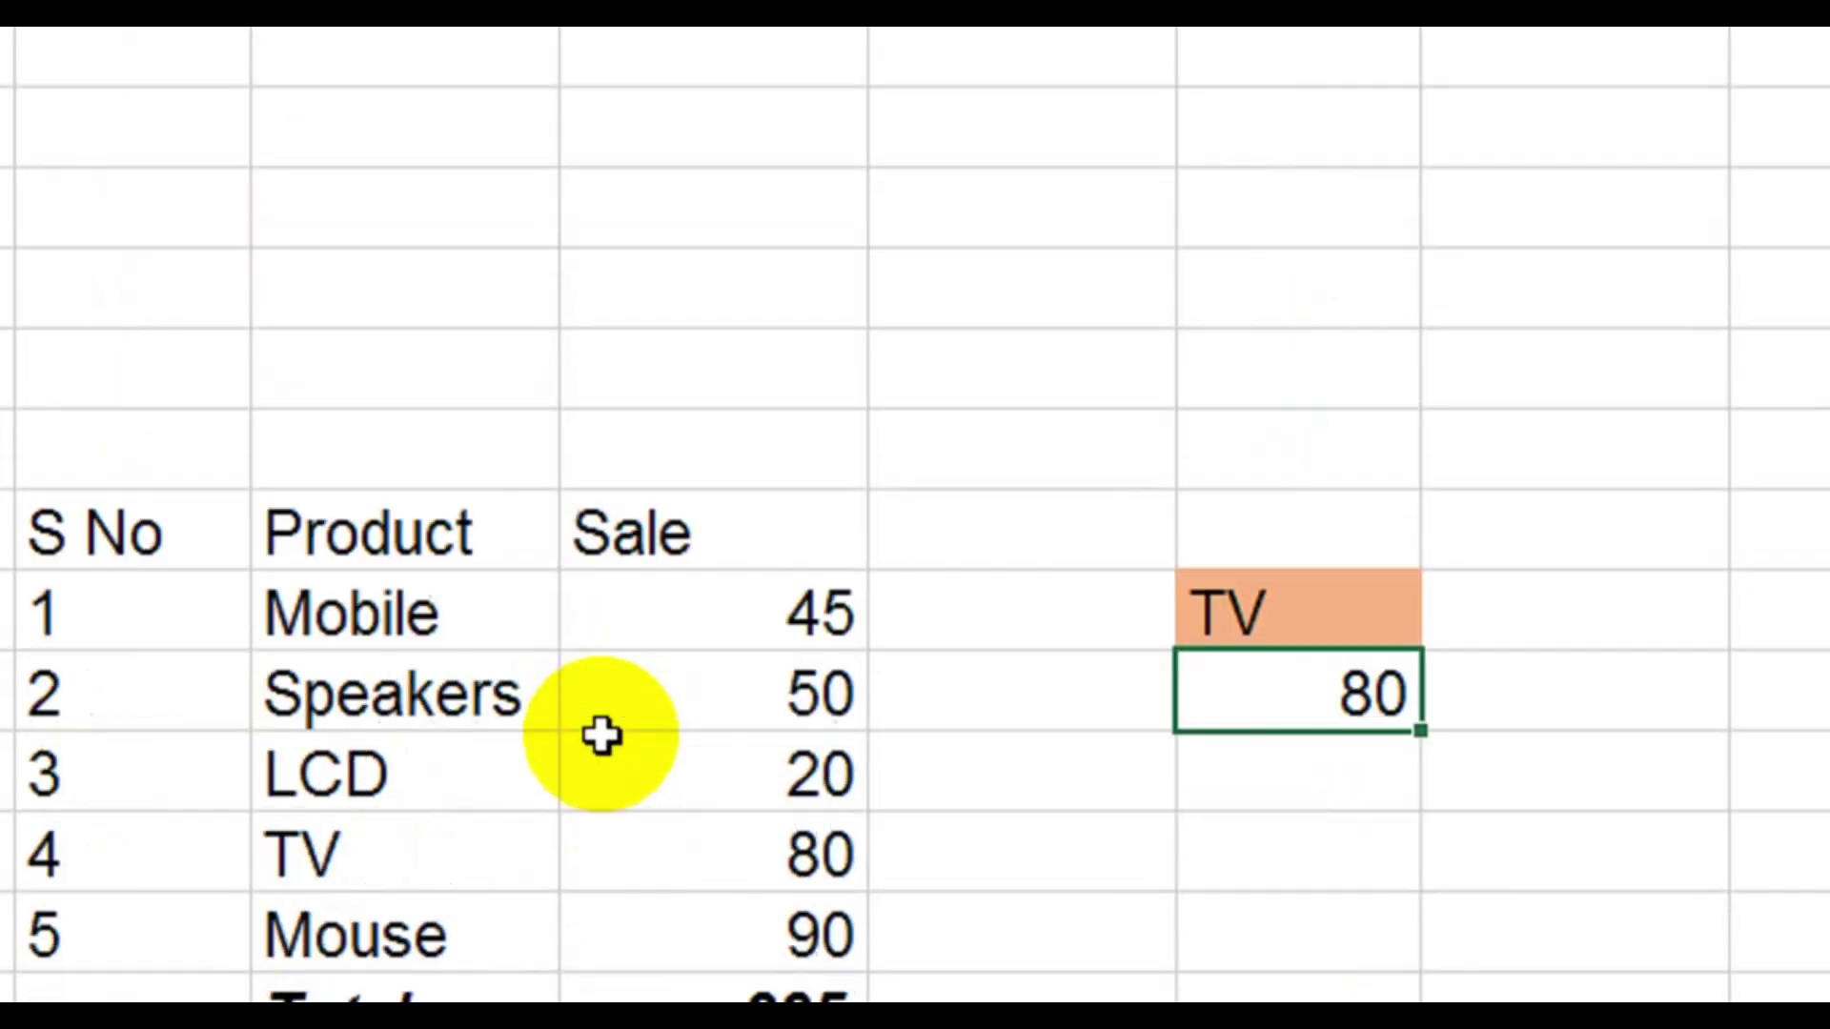
{"action": "scroll", "coordinate": [602, 735], "scroll_direction": "down", "scroll_amount": 2}
{"action": "left_click", "coordinate": [746, 759]}
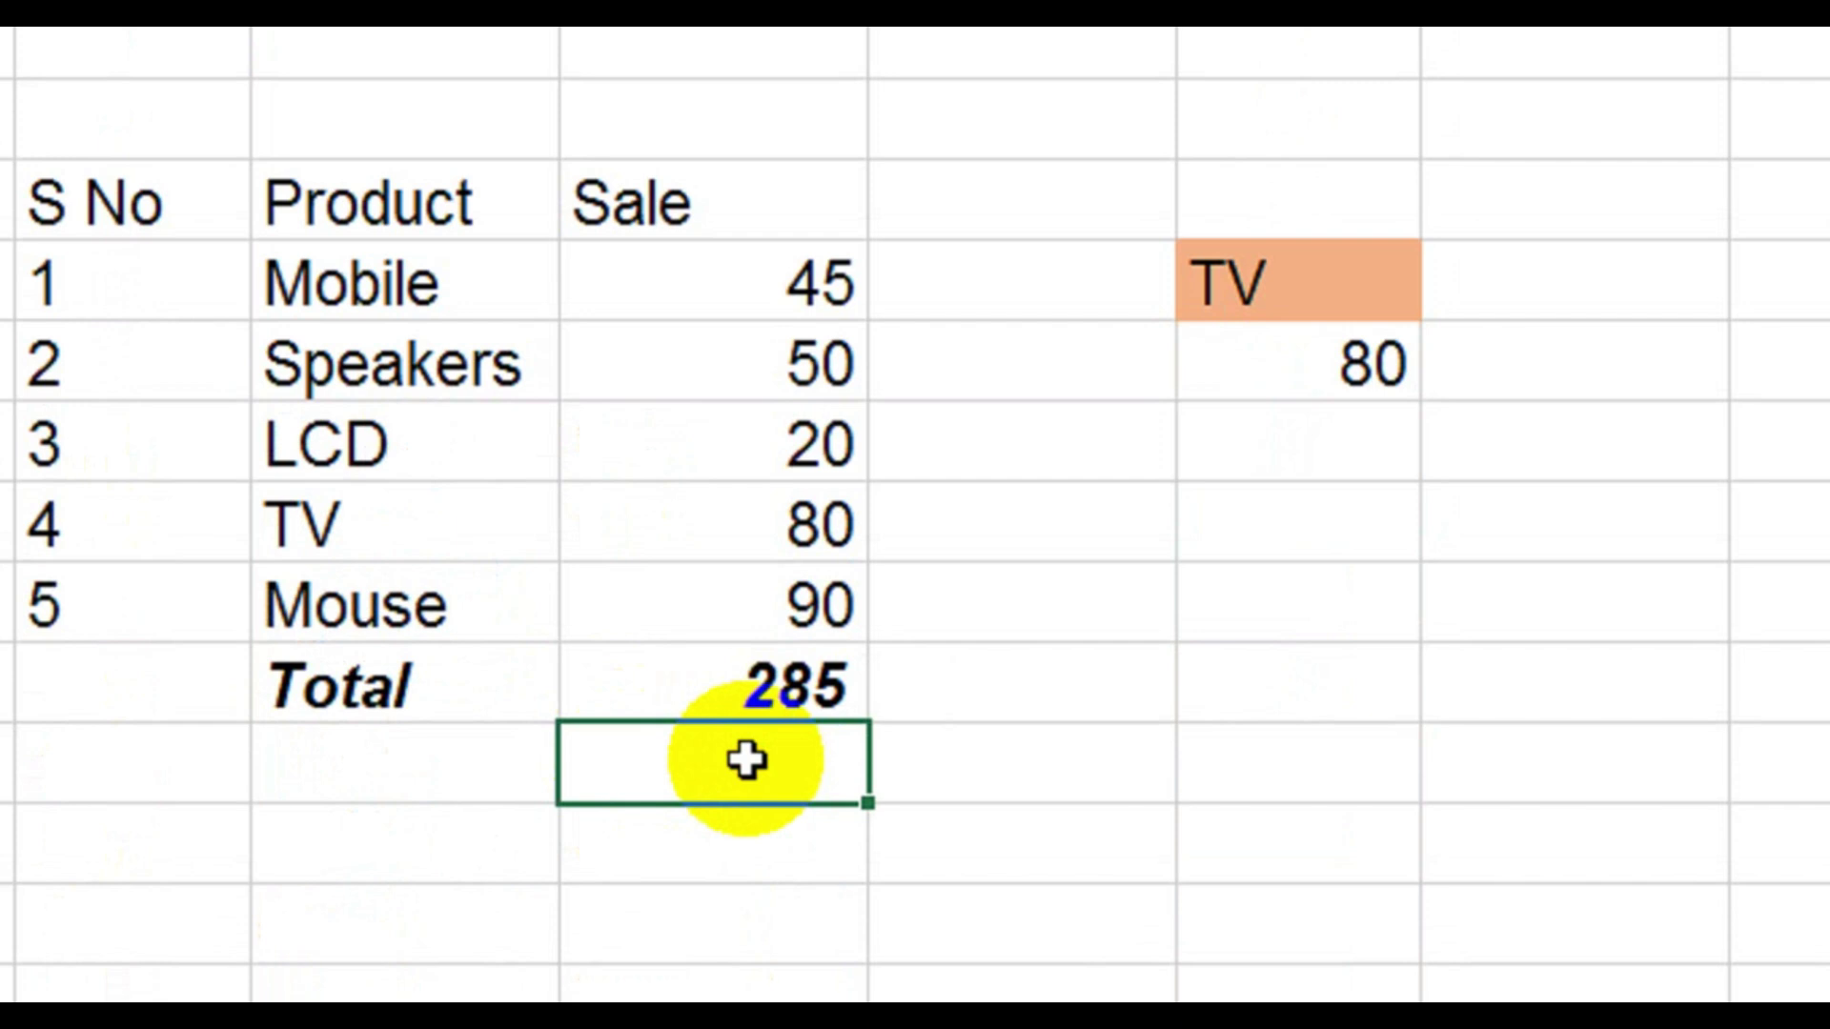
{"action": "left_click", "coordinate": [503, 759]}
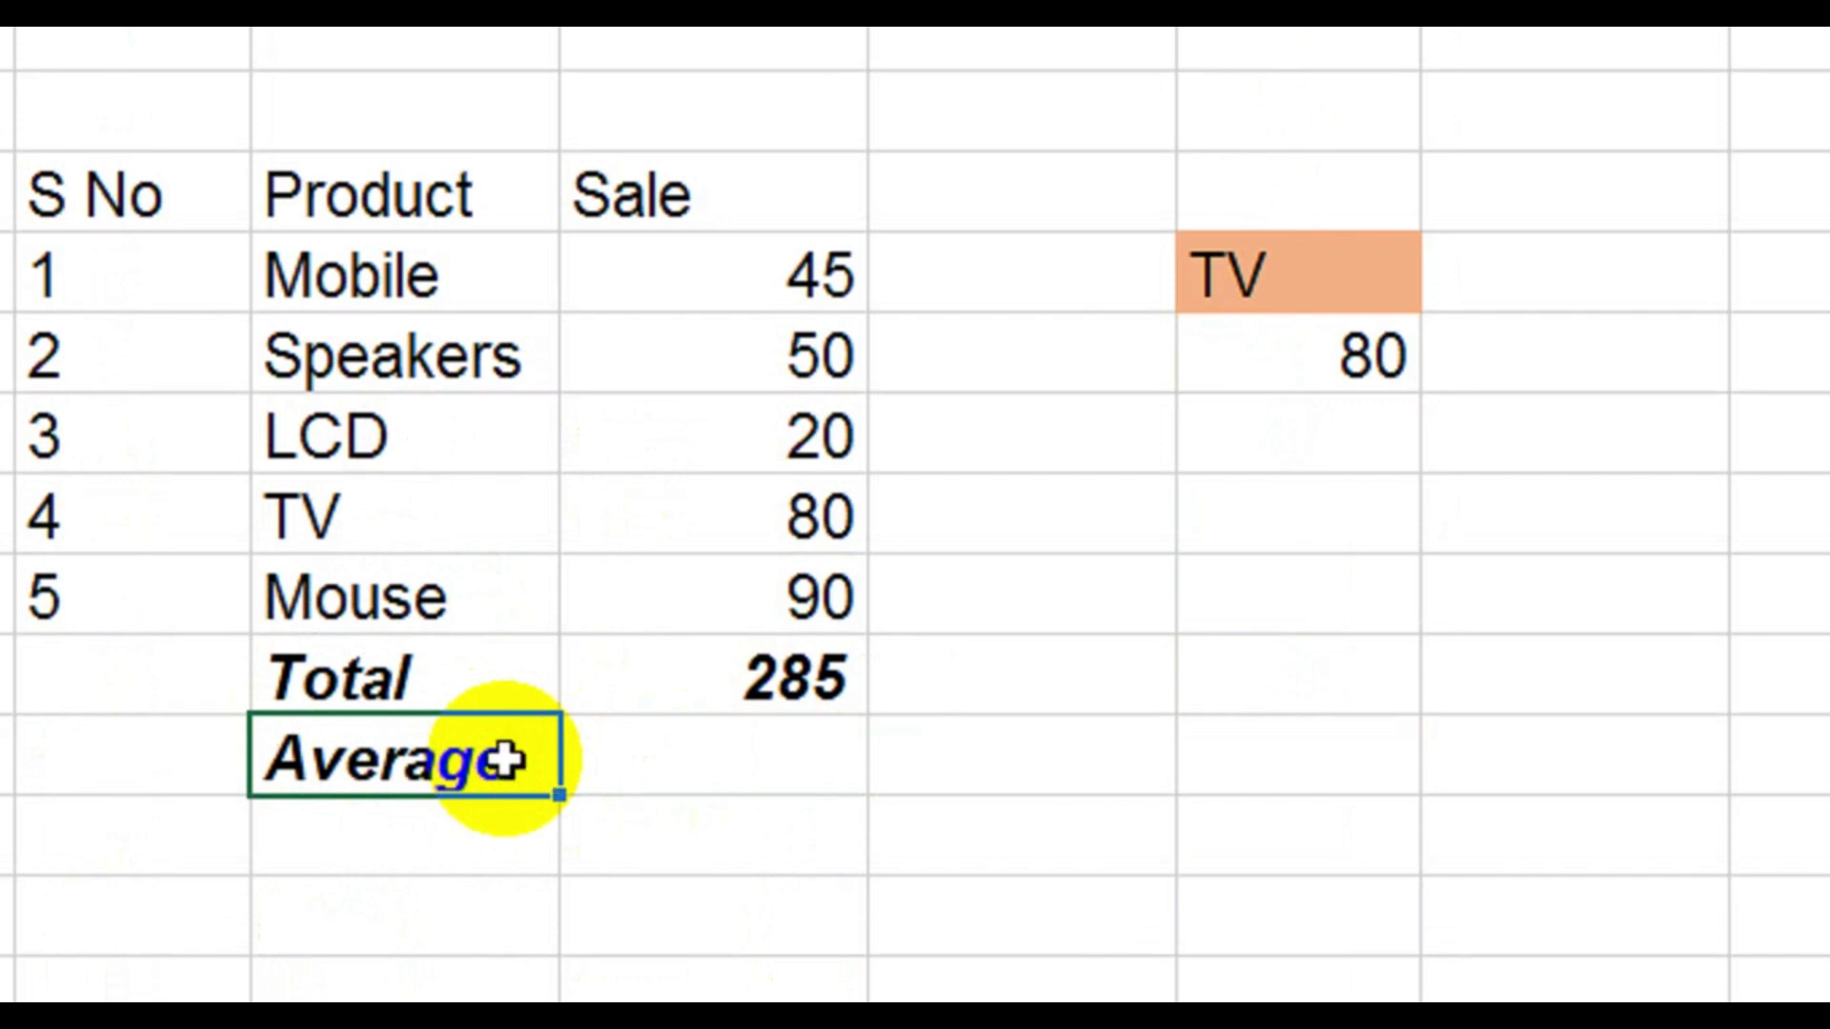
Calculate the average sale of the five products in cell E39 with =AVERAGE(E33:E37)
{"action": "key", "text": "Right"}
{"action": "type", "text": "=avera"}
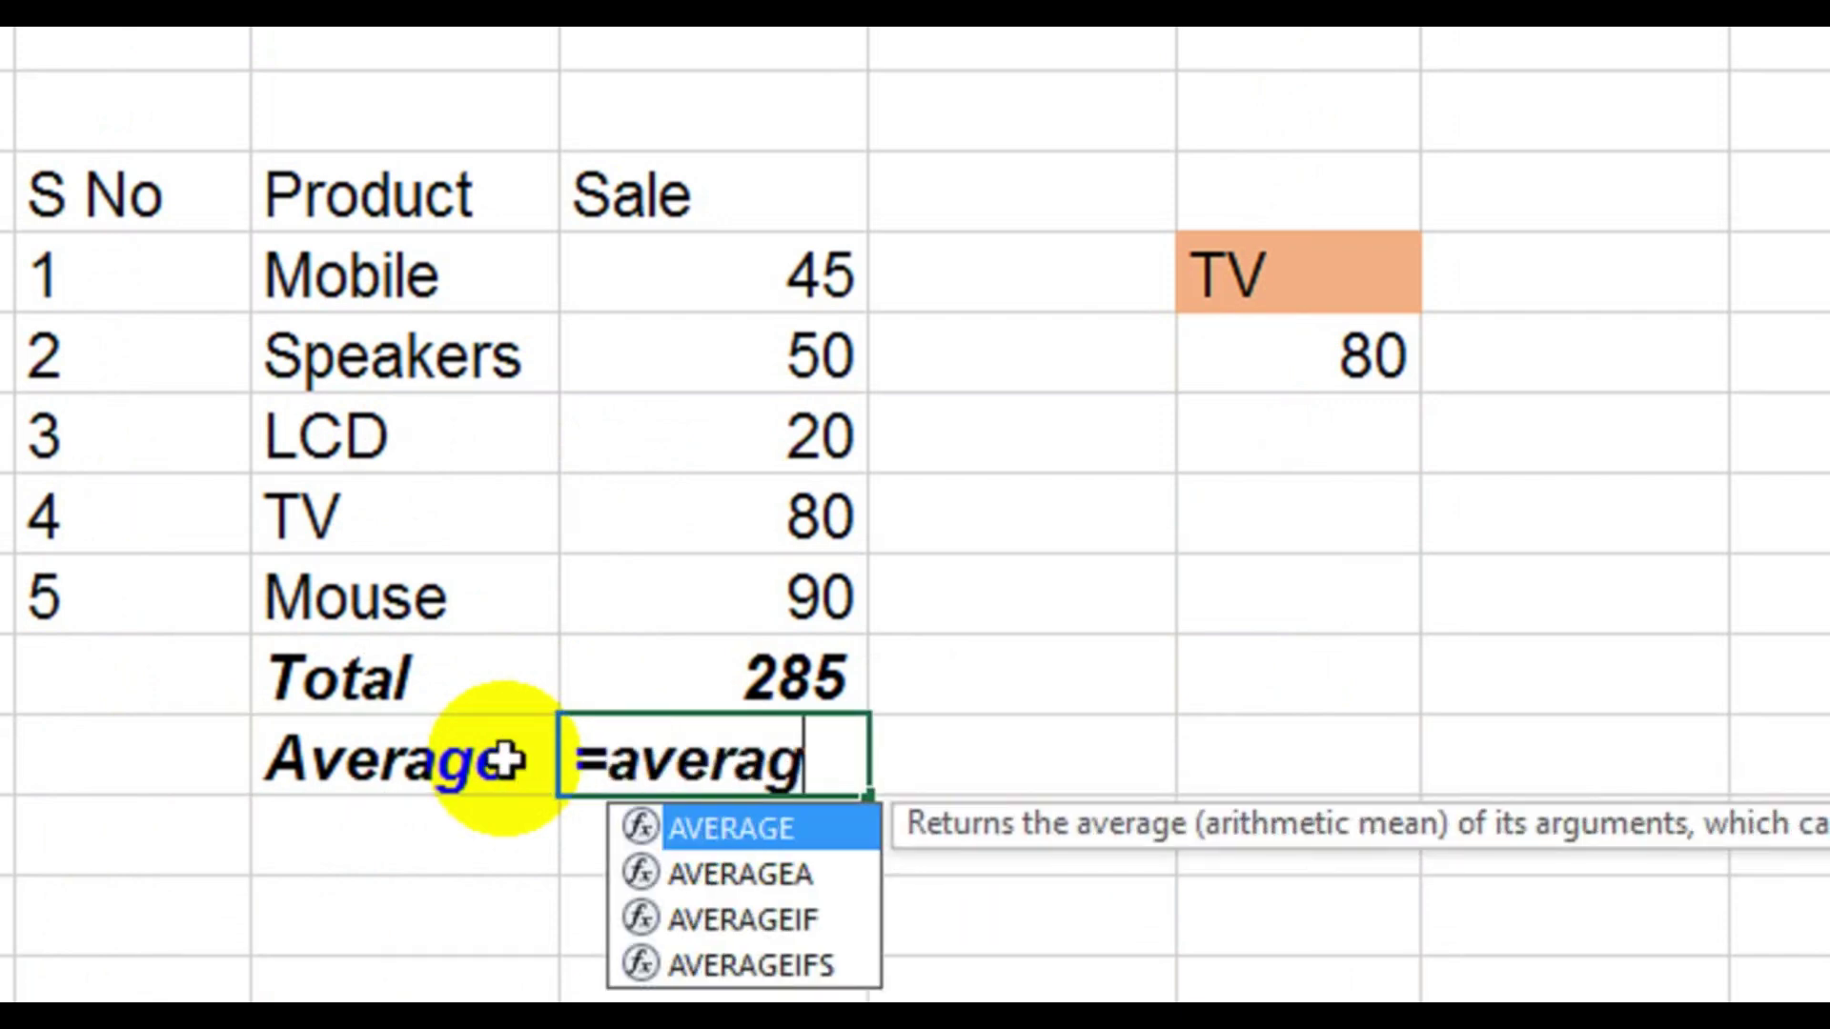
{"action": "type", "text": "g"}
{"action": "key", "text": "Tab"}
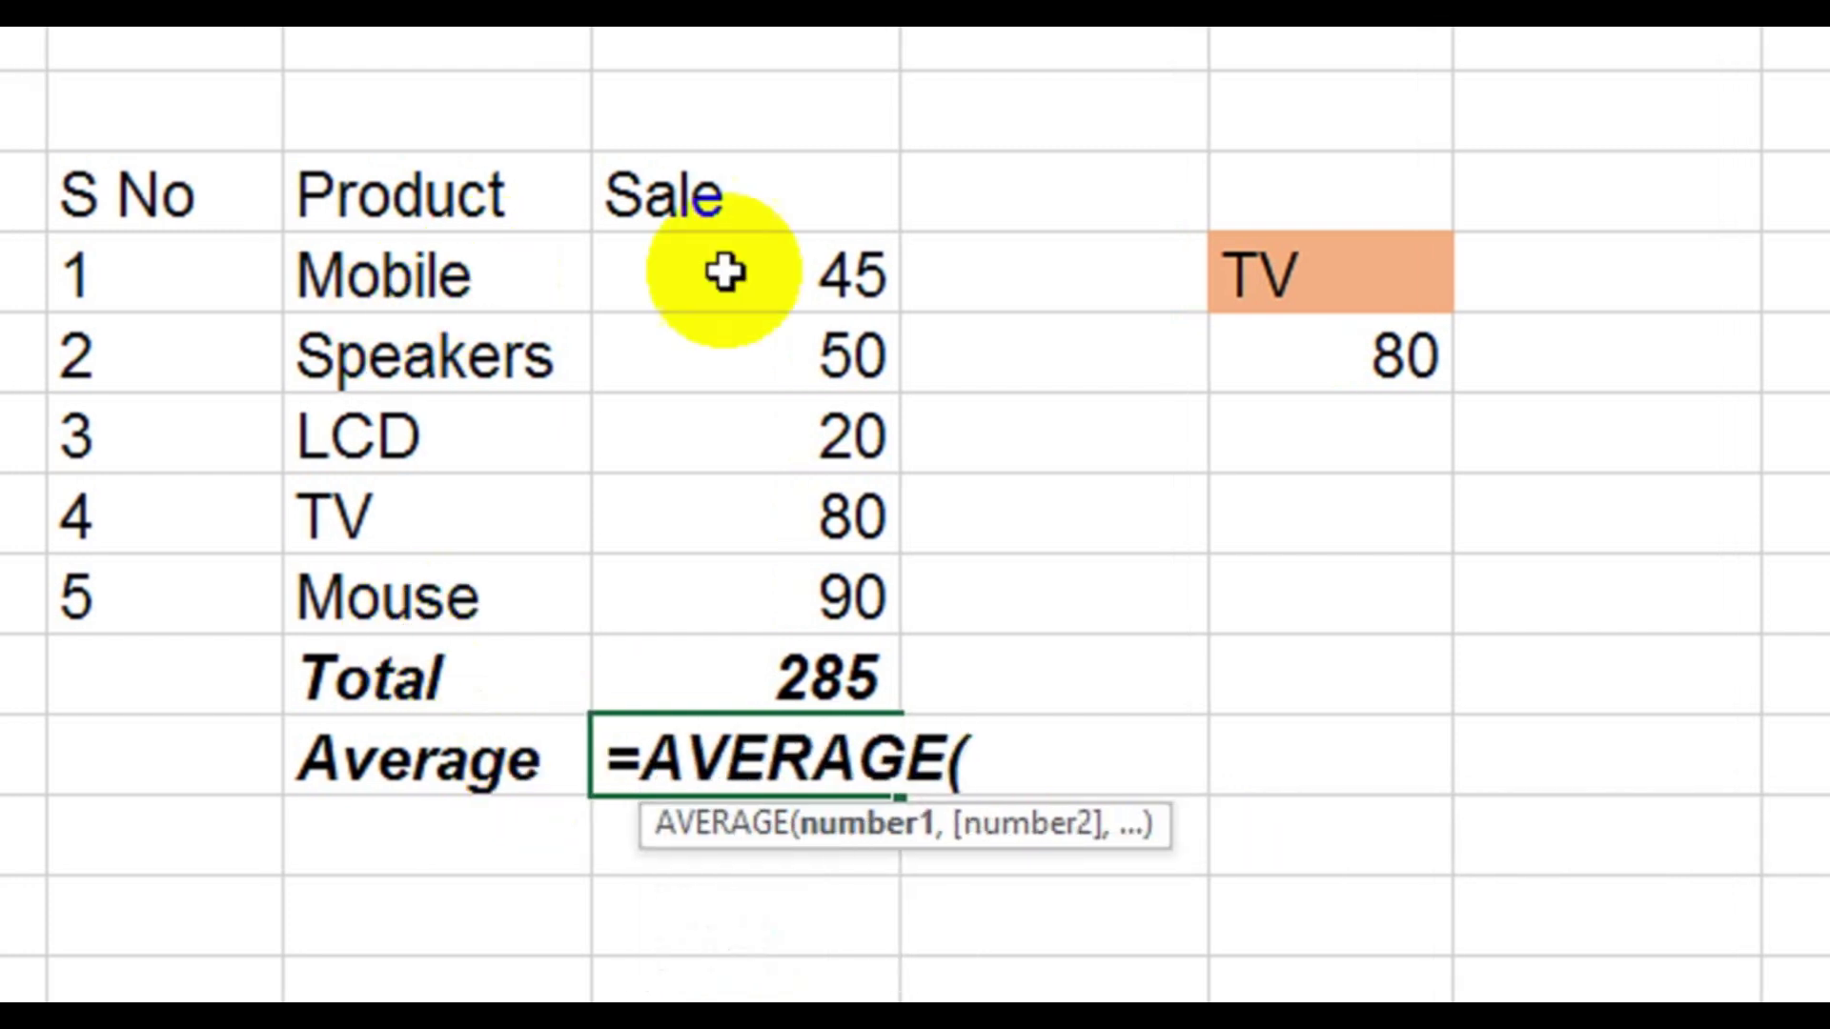
{"action": "left_click_drag", "start_coordinate": [744, 273], "coordinate": [756, 643]}
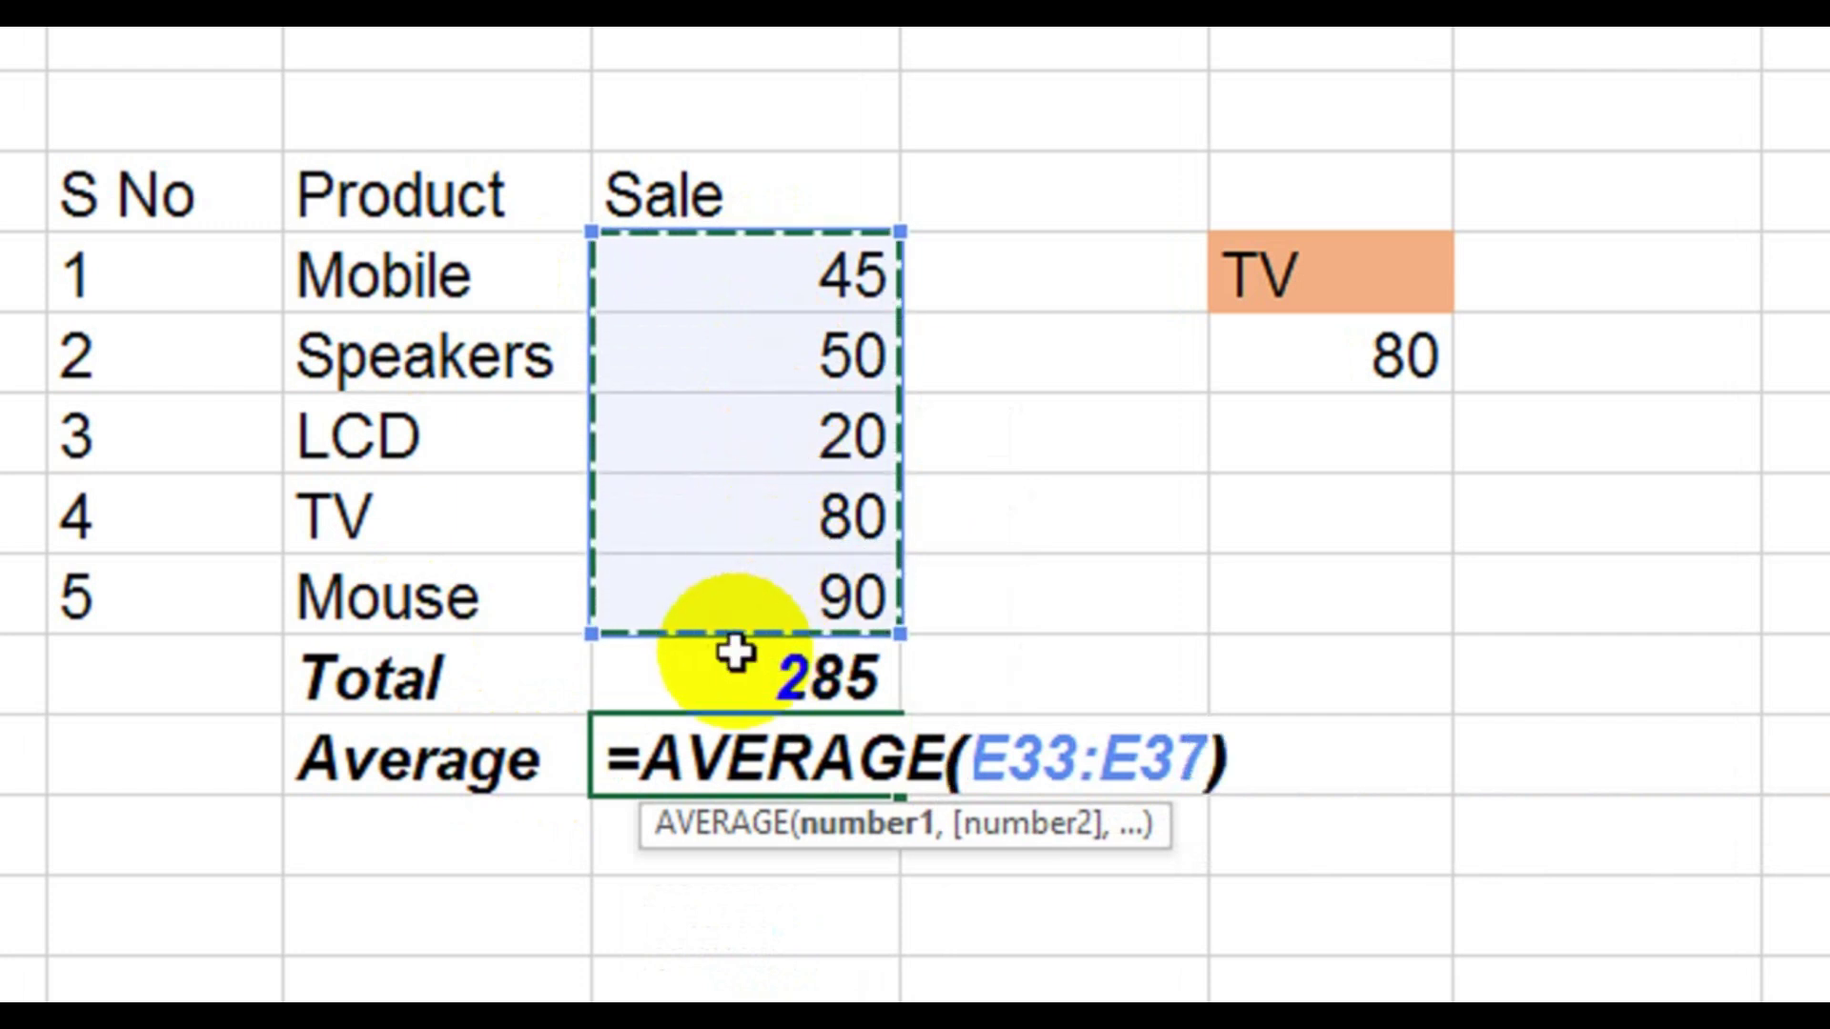
{"action": "type", "text": ")"}
{"action": "key", "text": "Return"}
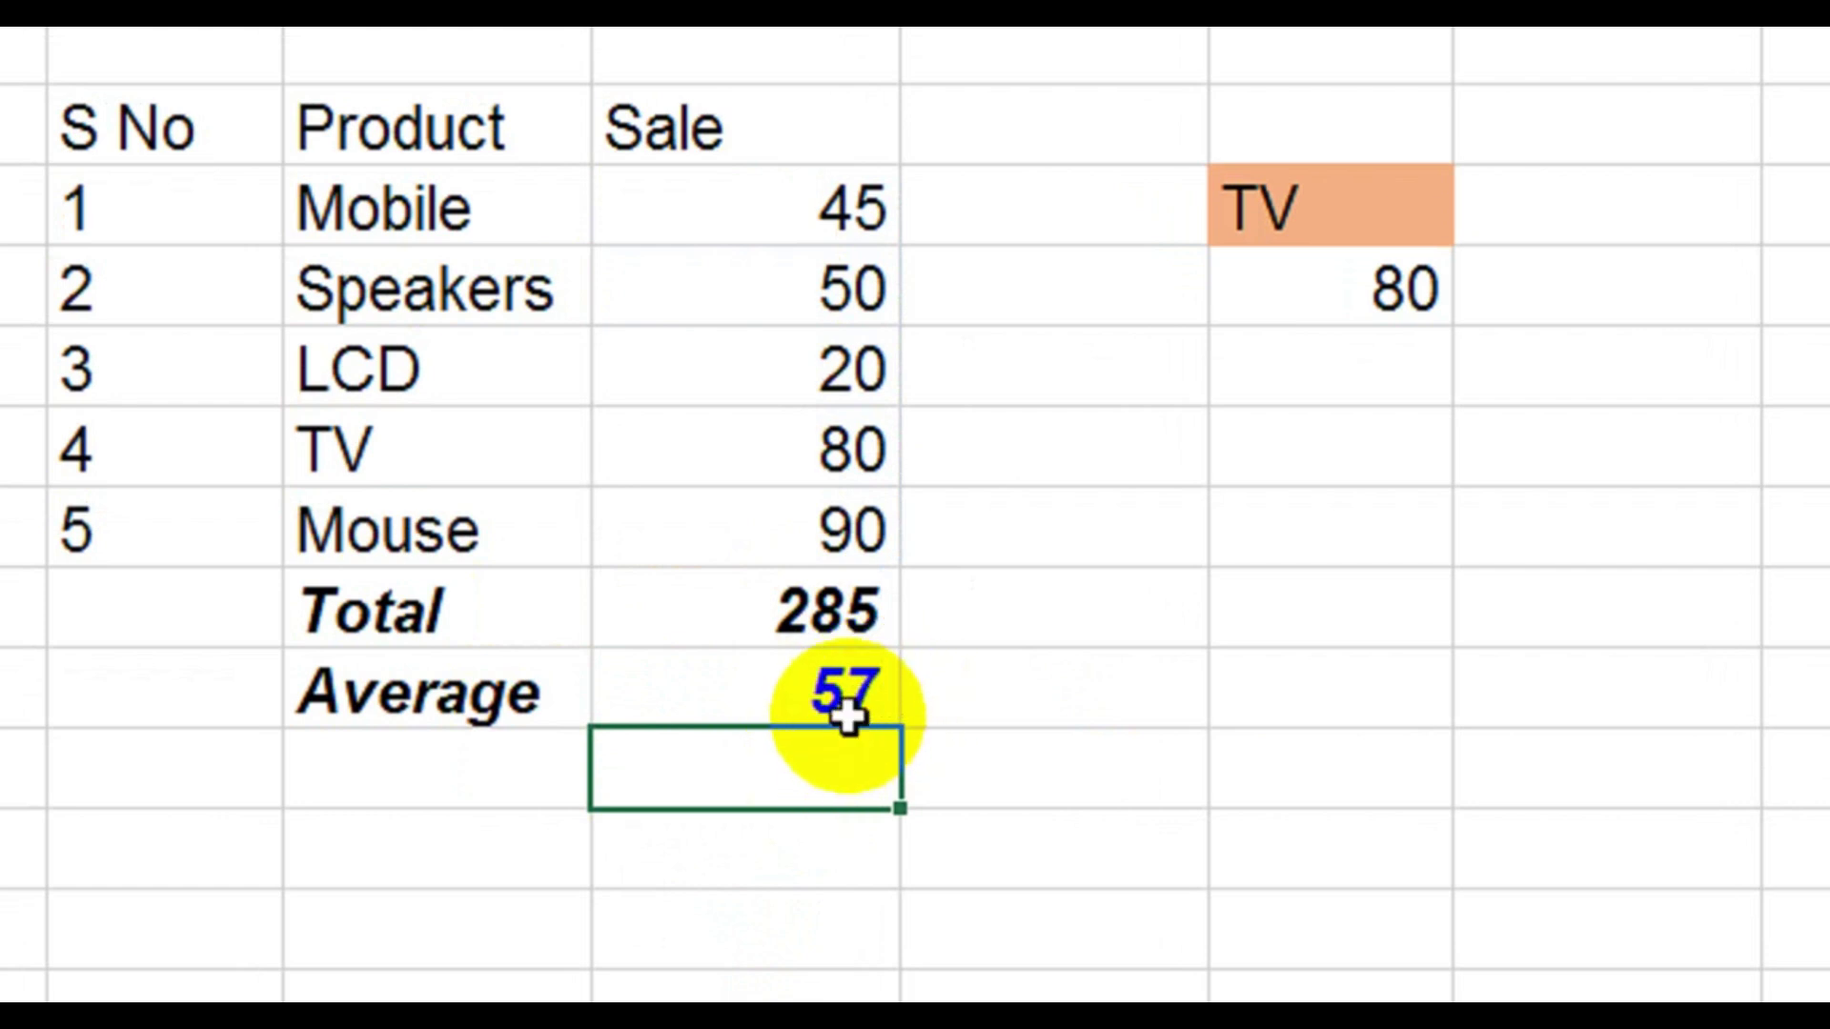
Set the TV sale in cell E36 to 30 to test the formulas that depend on it
{"action": "left_click", "coordinate": [786, 469]}
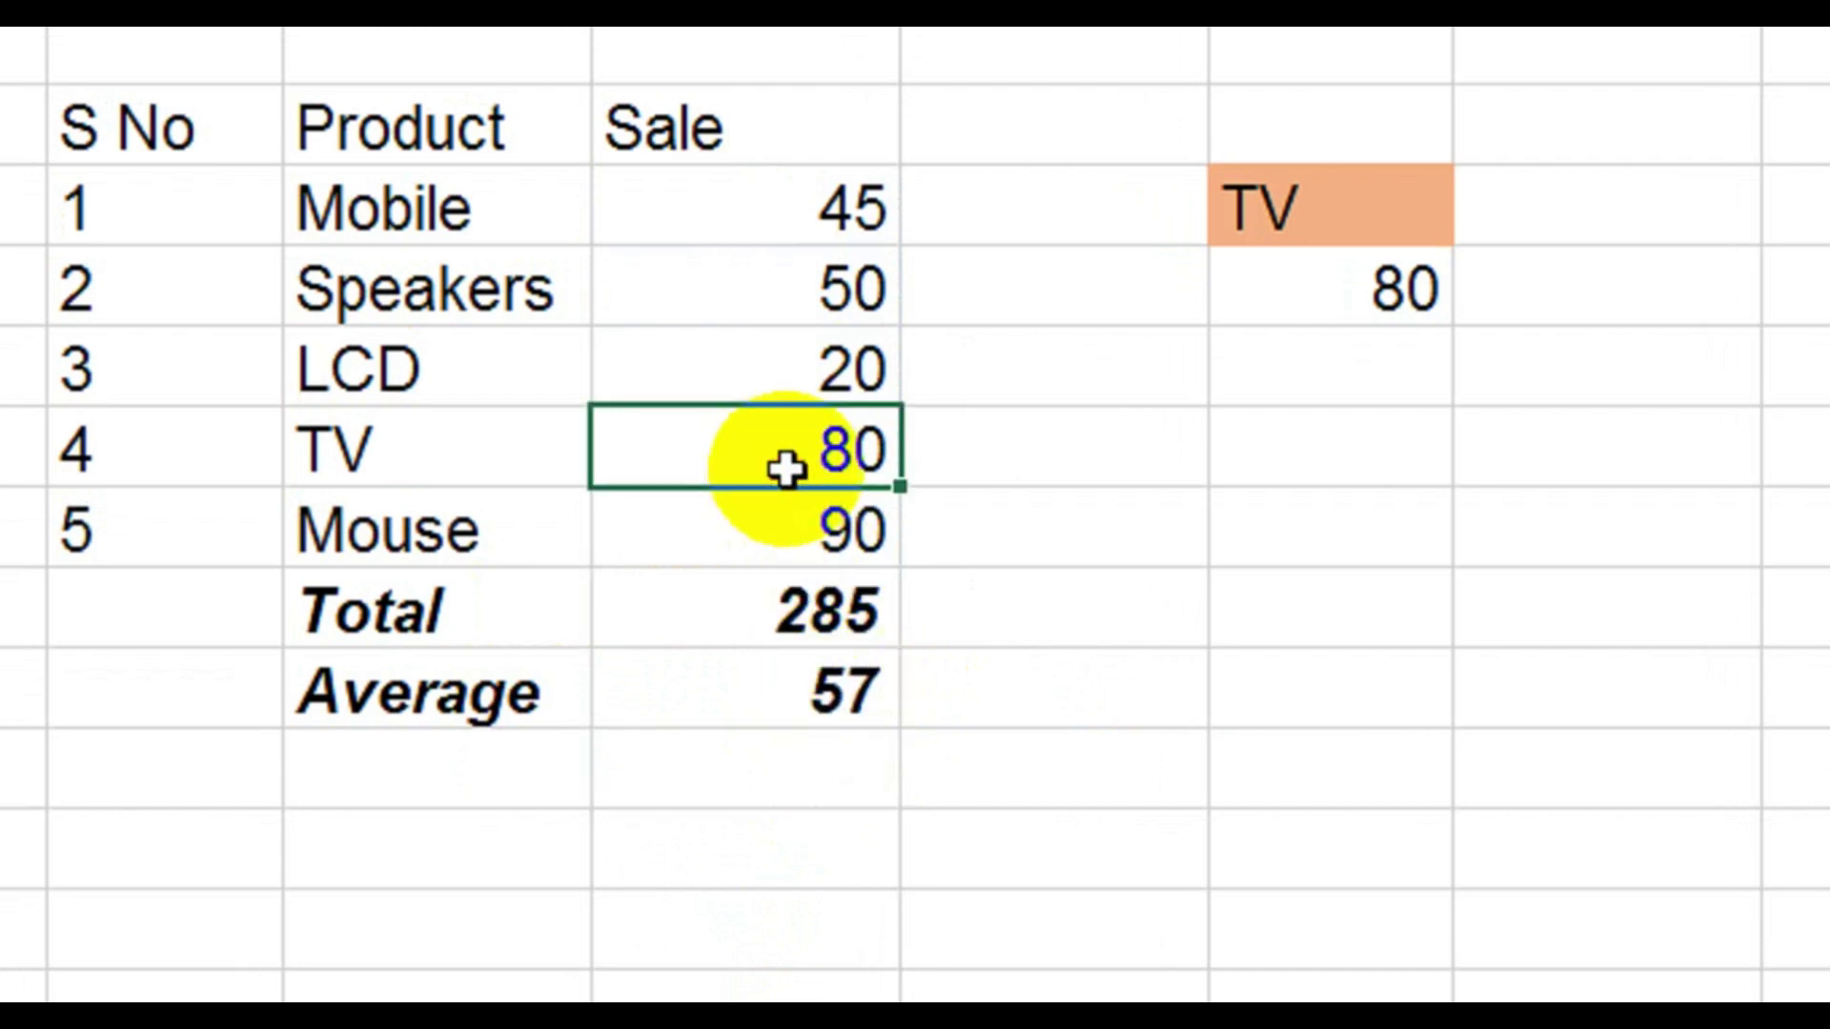
{"action": "type", "text": "30"}
{"action": "key", "text": "Return"}
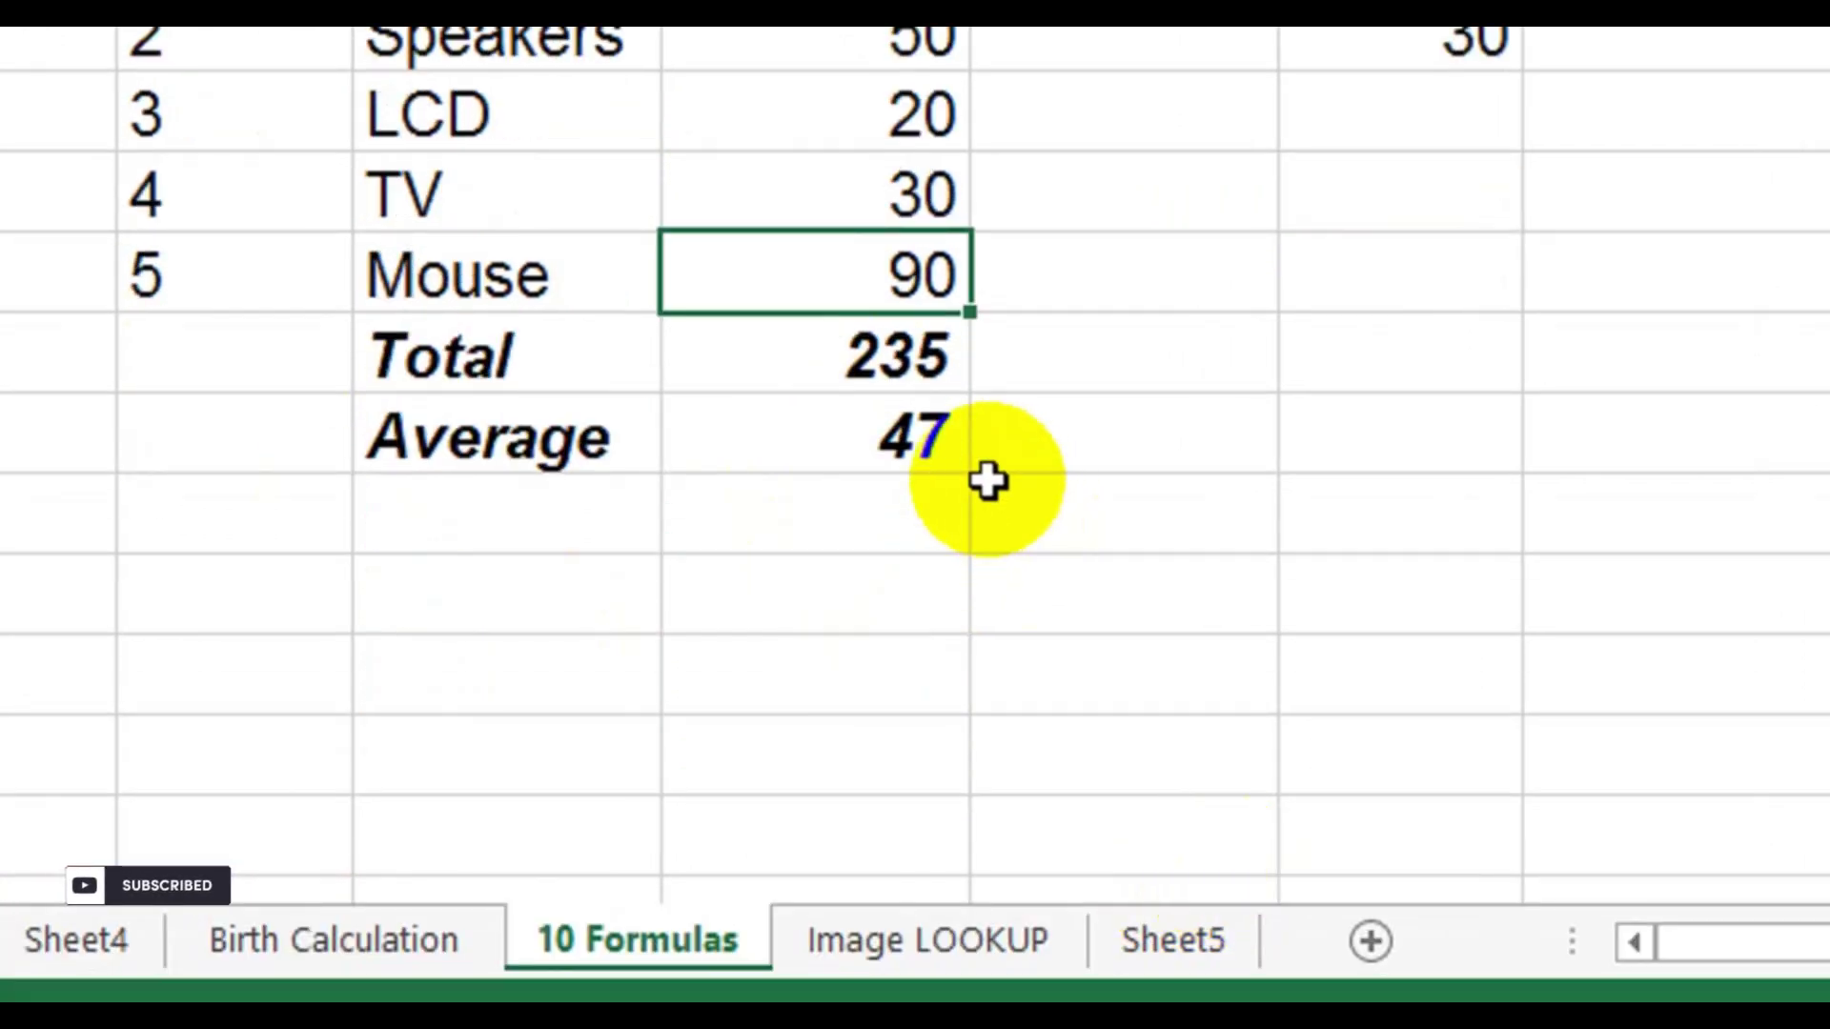
Set the LCD sale in cell E35 to 10 and the Speakers sale in E34 to 60
{"action": "left_click", "coordinate": [911, 120]}
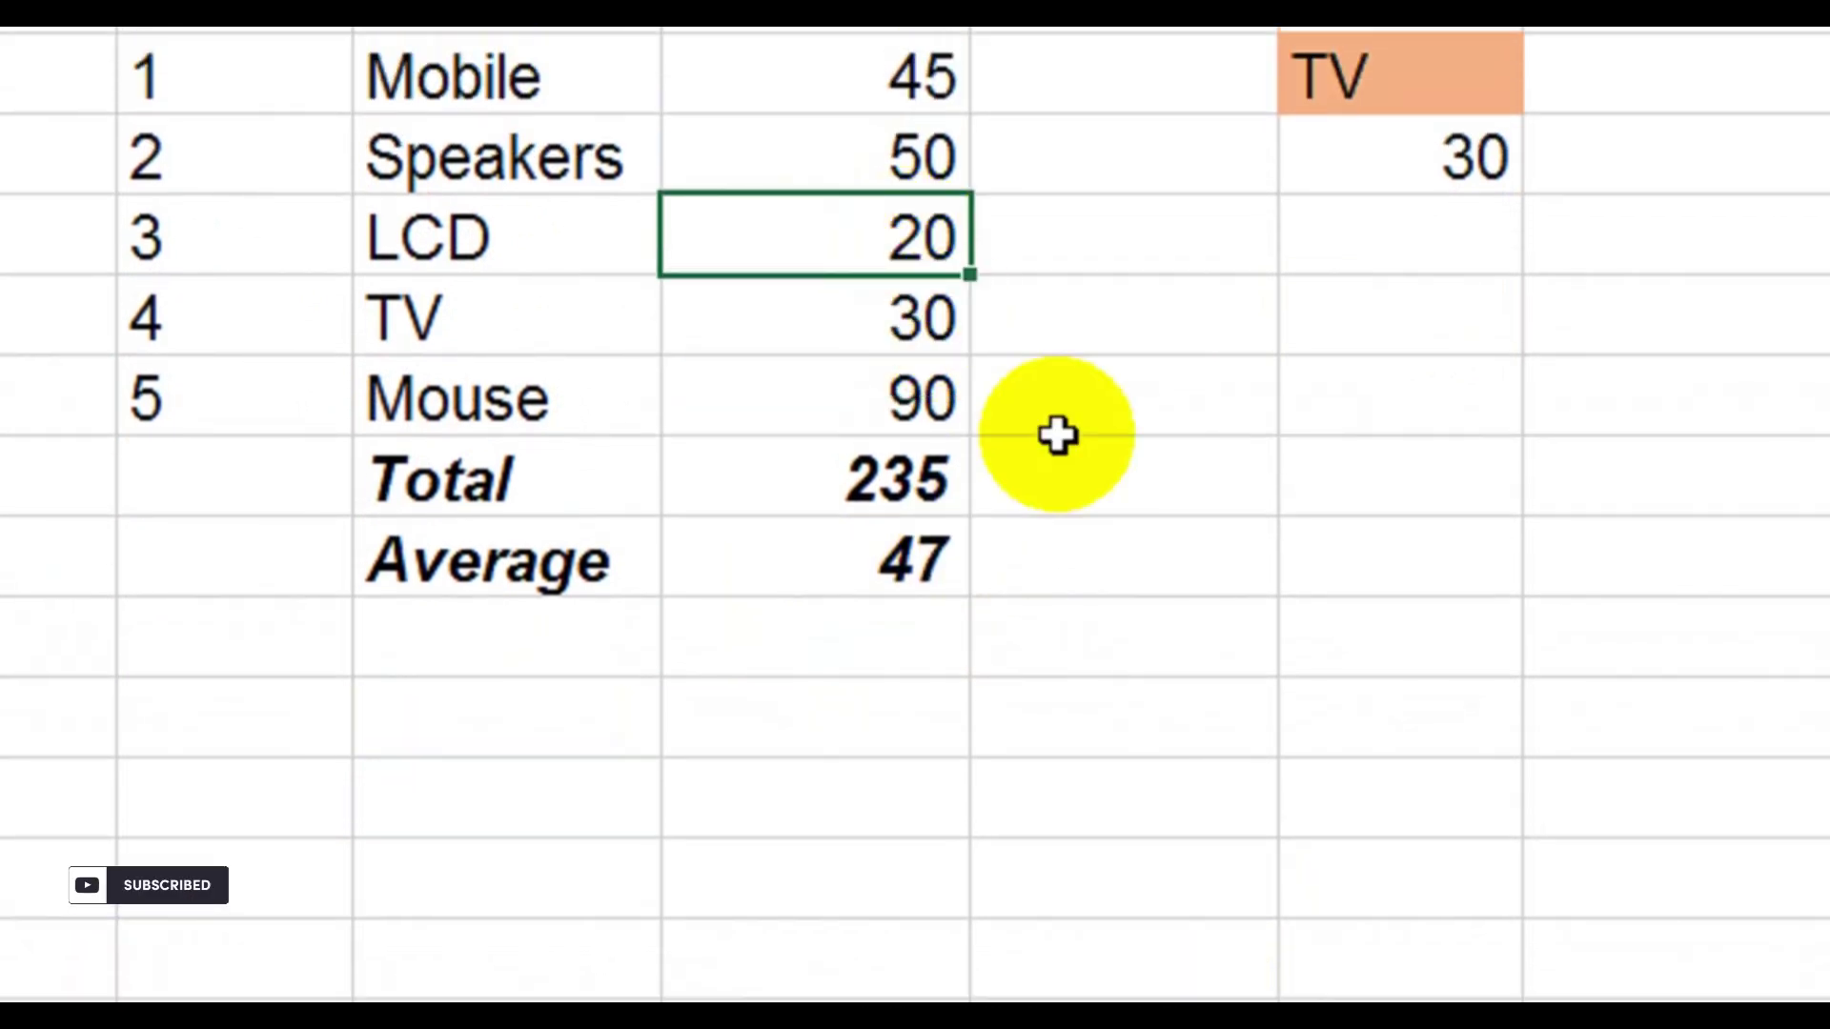
{"action": "type", "text": "10"}
{"action": "key", "text": "Return"}
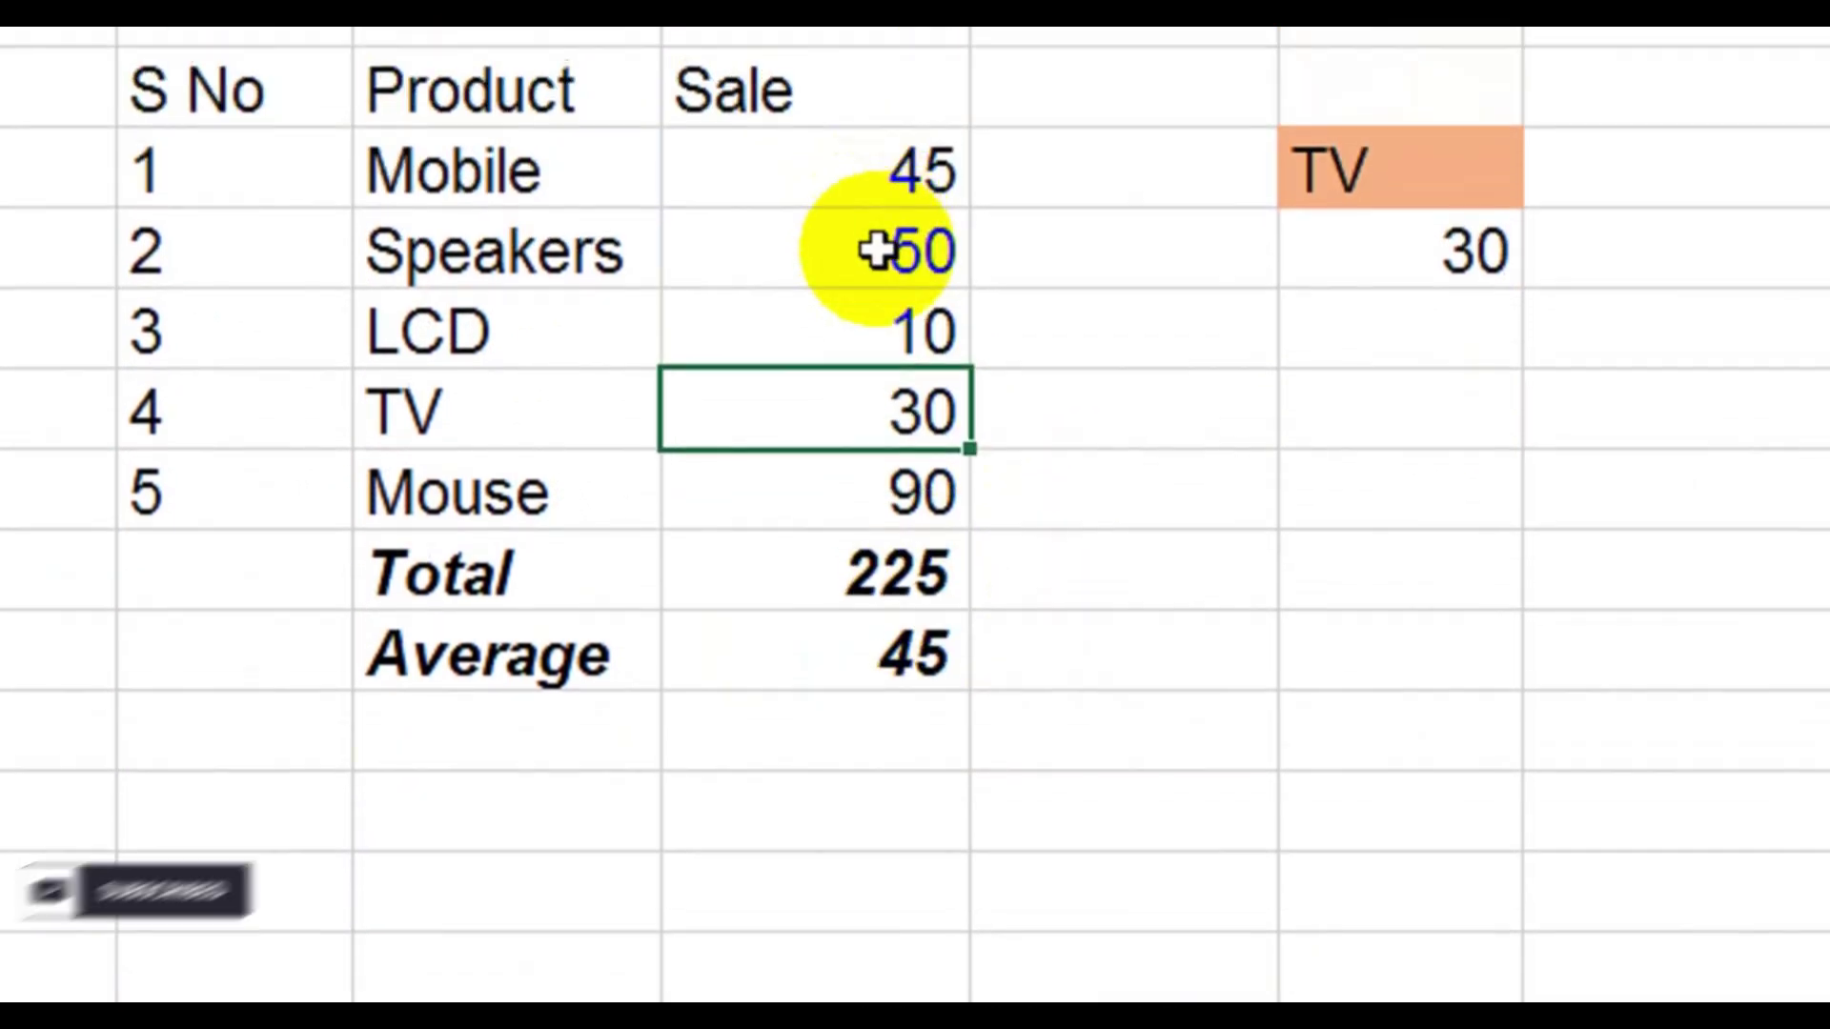
{"action": "left_click", "coordinate": [877, 250]}
{"action": "key", "text": "Return"}
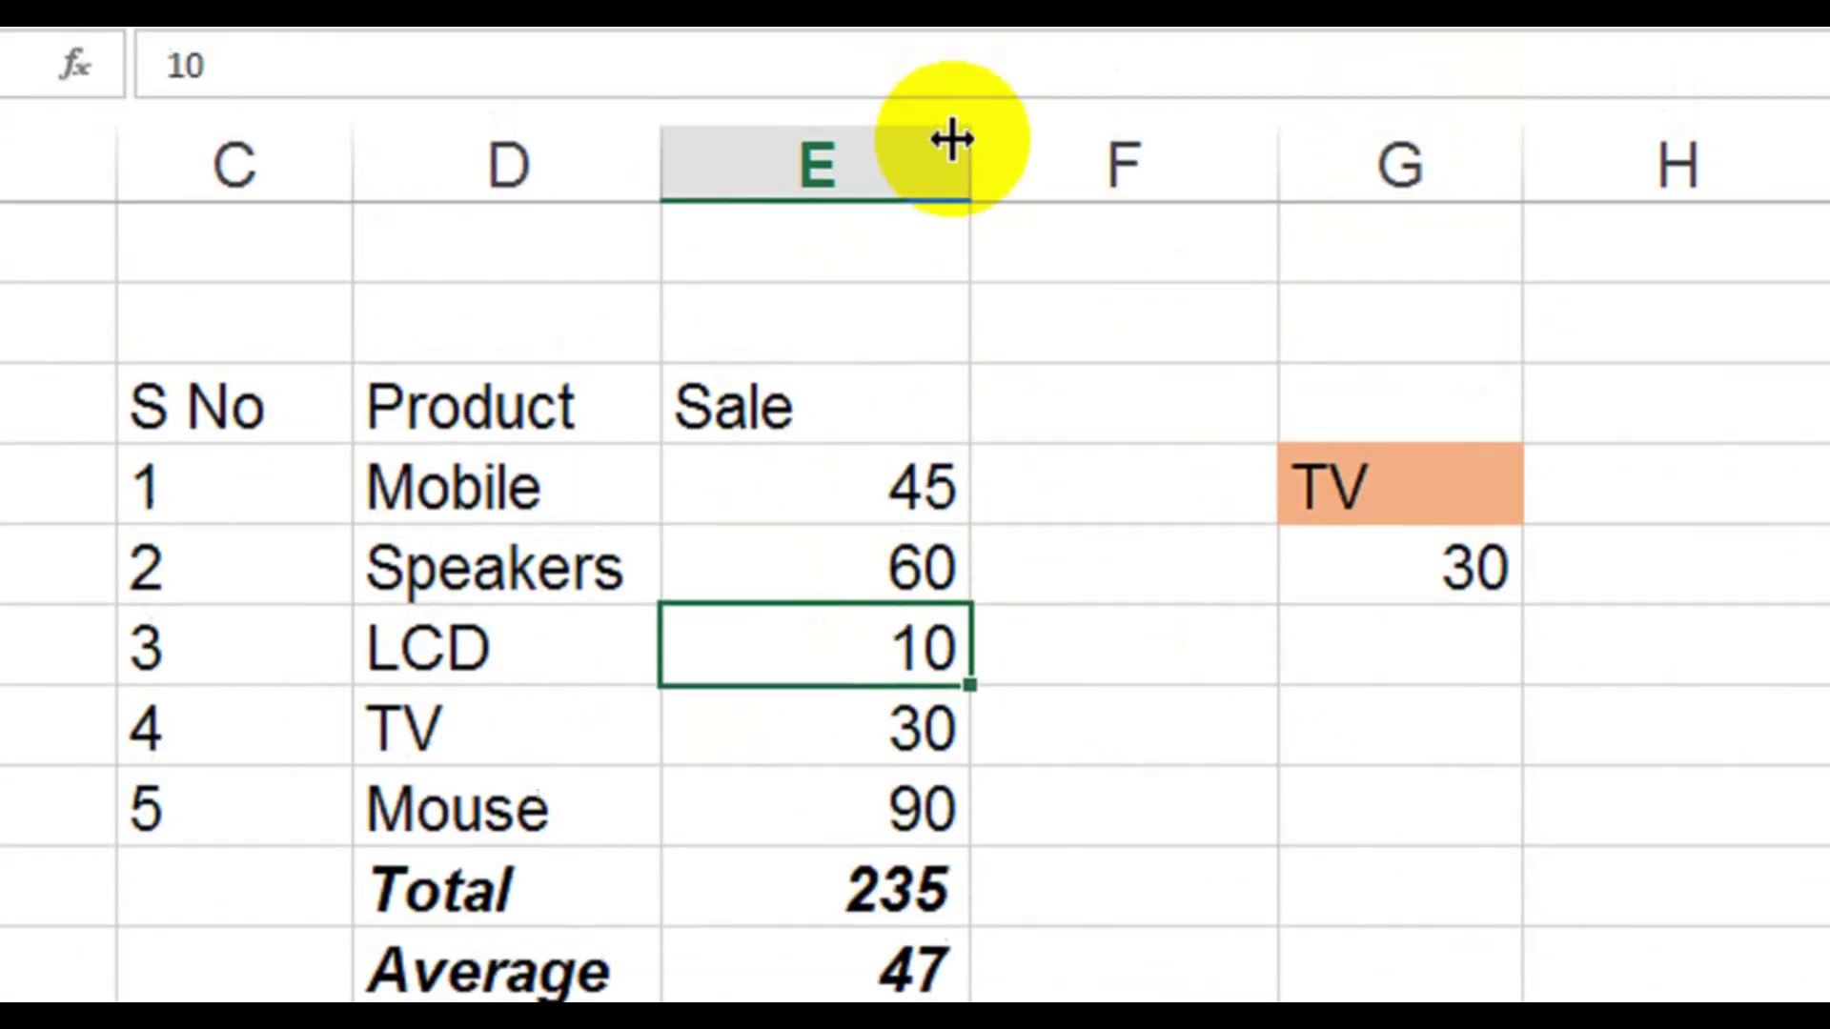
Label cell F35 "Rank" in bold italics and start an IF formula beside it in G35
{"action": "scroll", "coordinate": [878, 797], "scroll_direction": "up", "scroll_amount": 5}
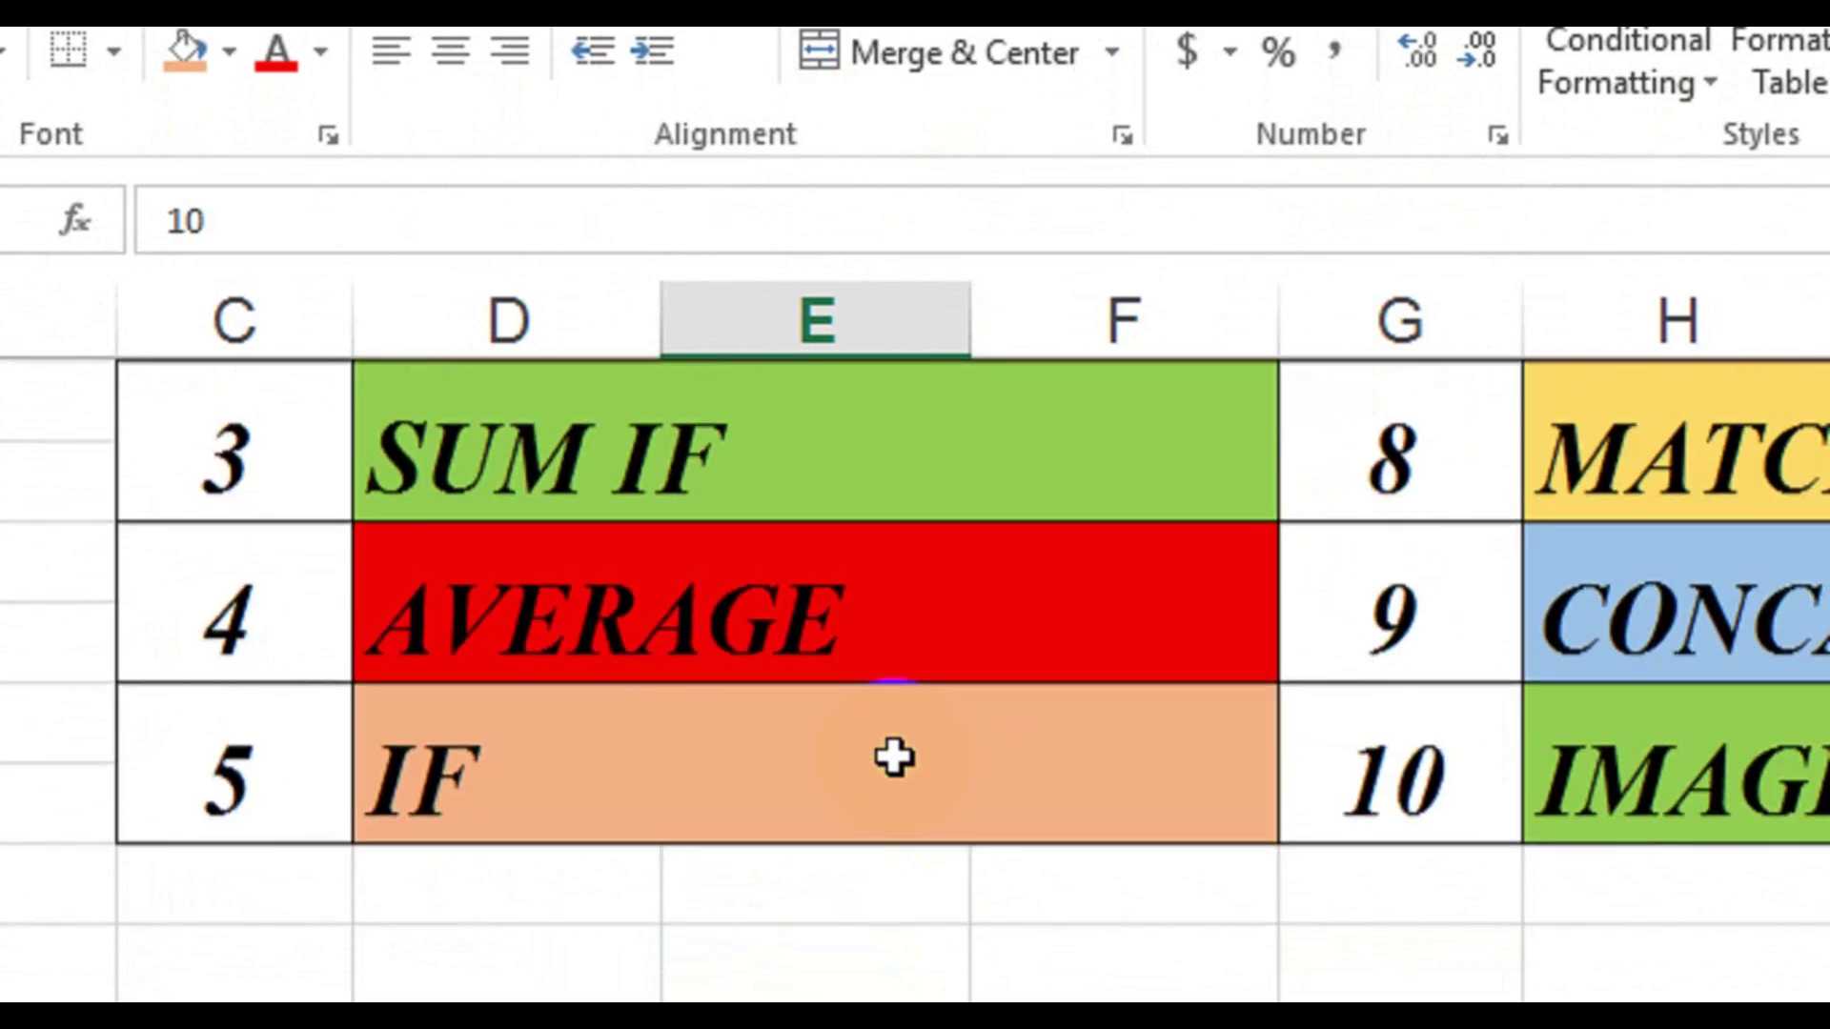
{"action": "scroll", "coordinate": [886, 762], "scroll_direction": "up", "scroll_amount": 1}
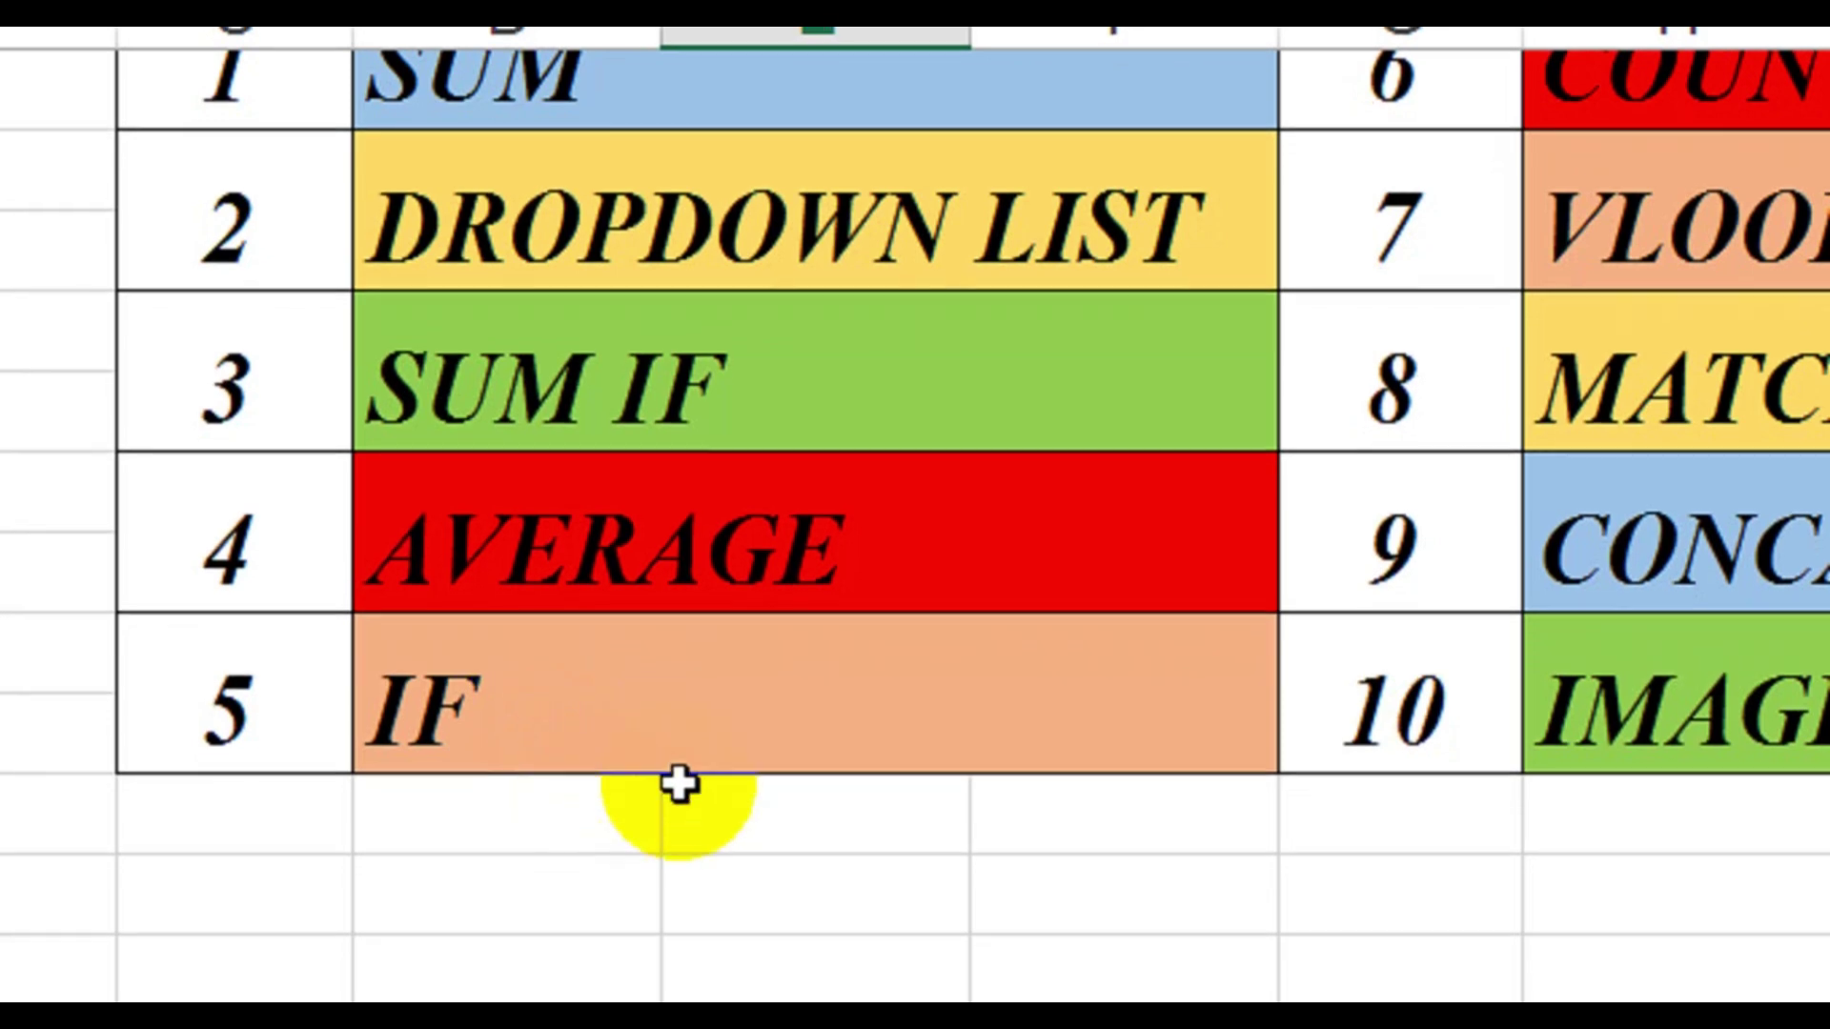
{"action": "scroll", "coordinate": [707, 760], "scroll_direction": "down", "scroll_amount": 6}
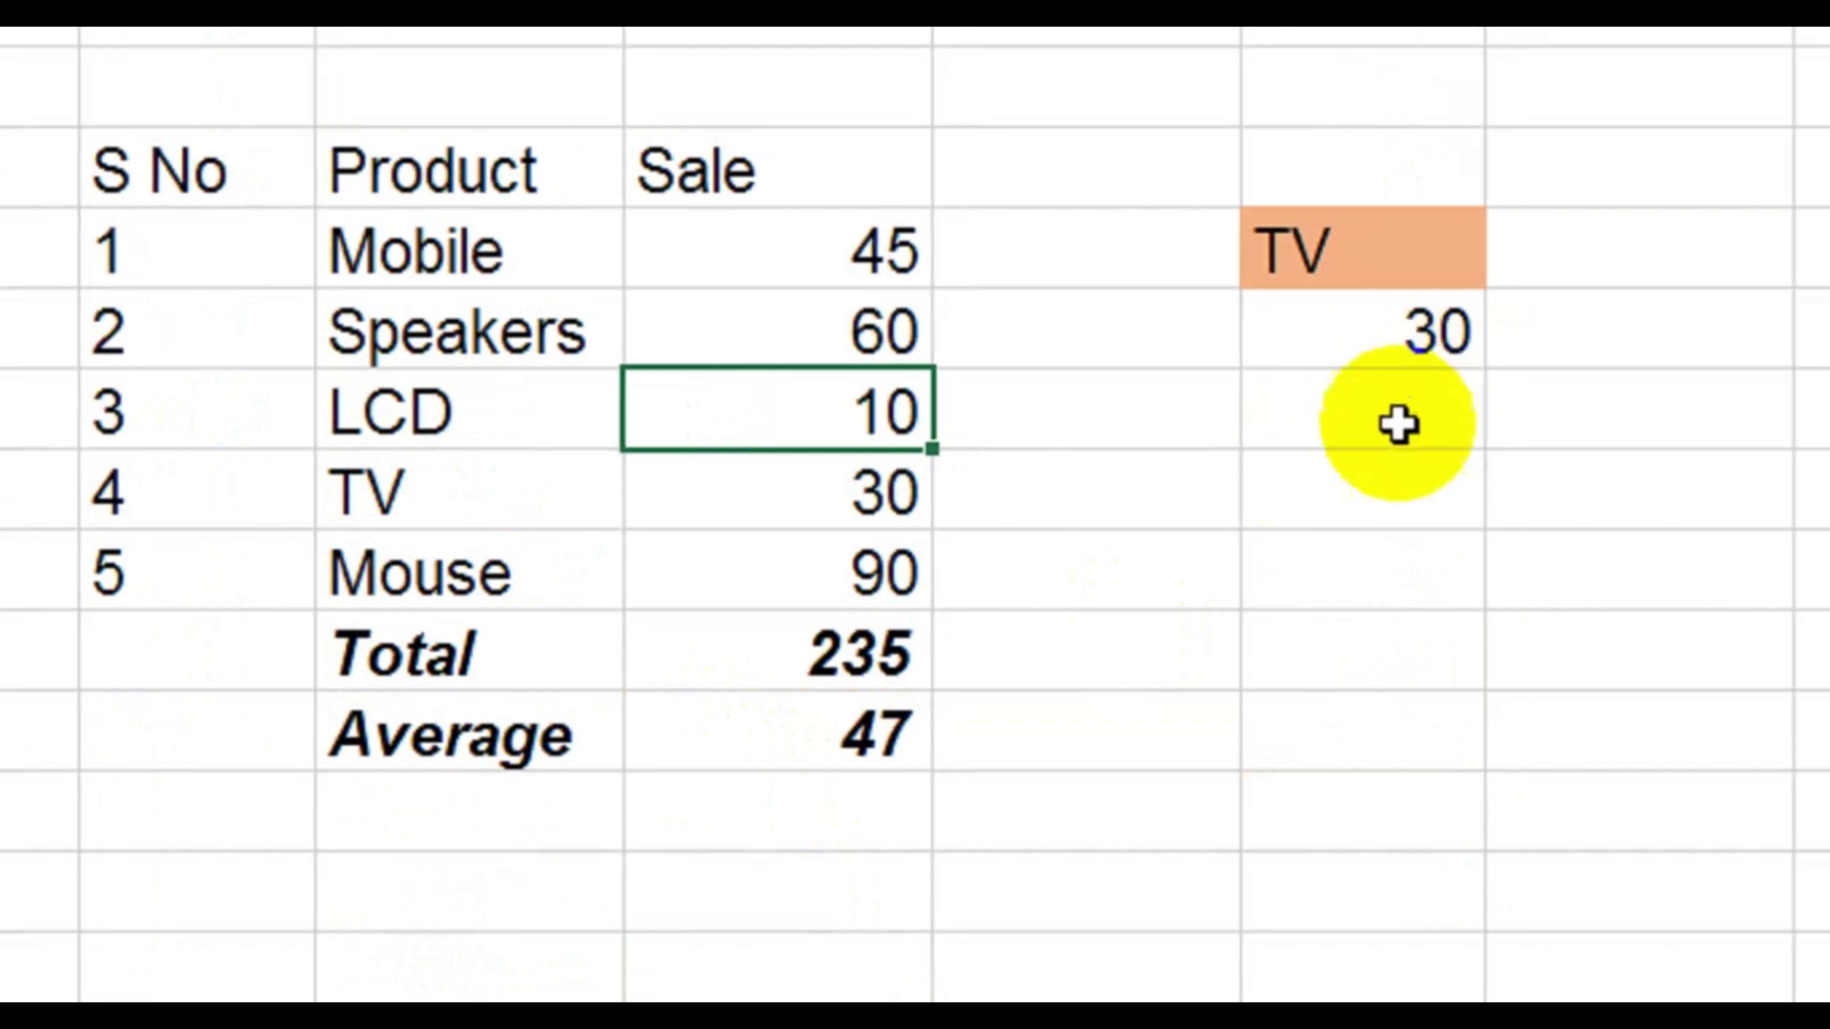
{"action": "left_click", "coordinate": [1454, 476]}
{"action": "left_click", "coordinate": [1501, 405]}
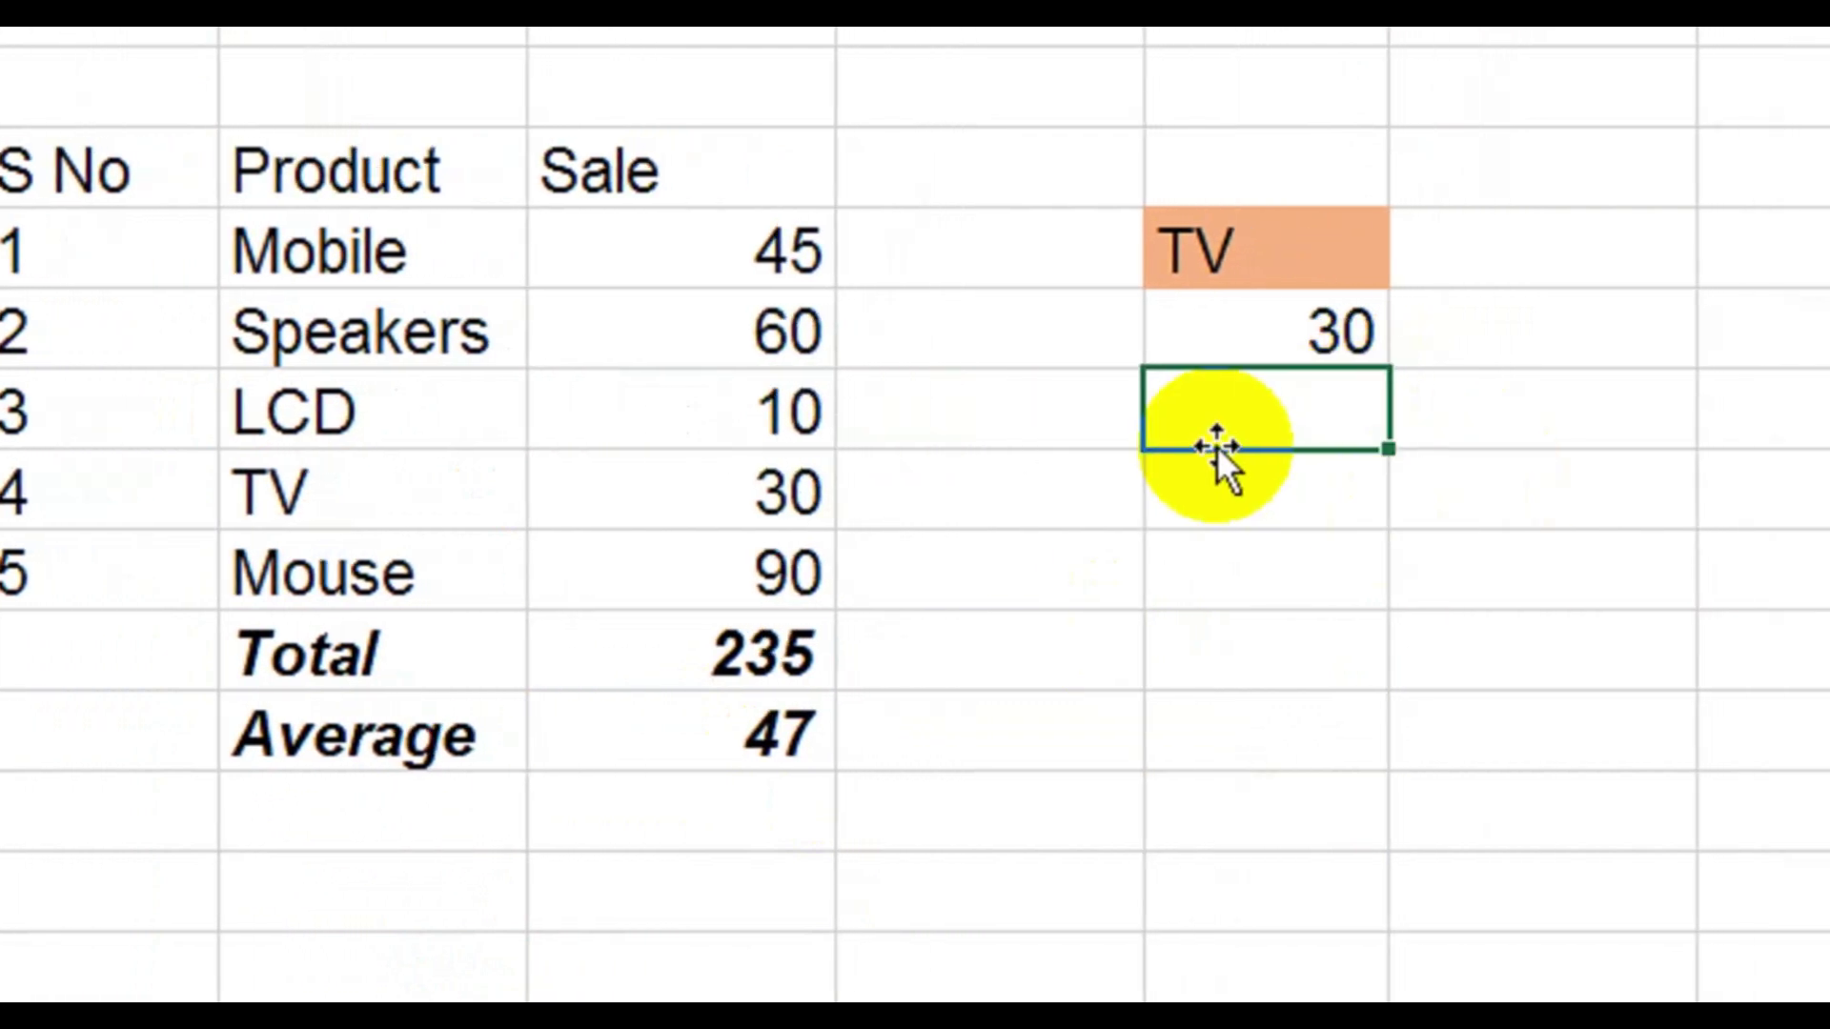
{"action": "key", "text": "Left"}
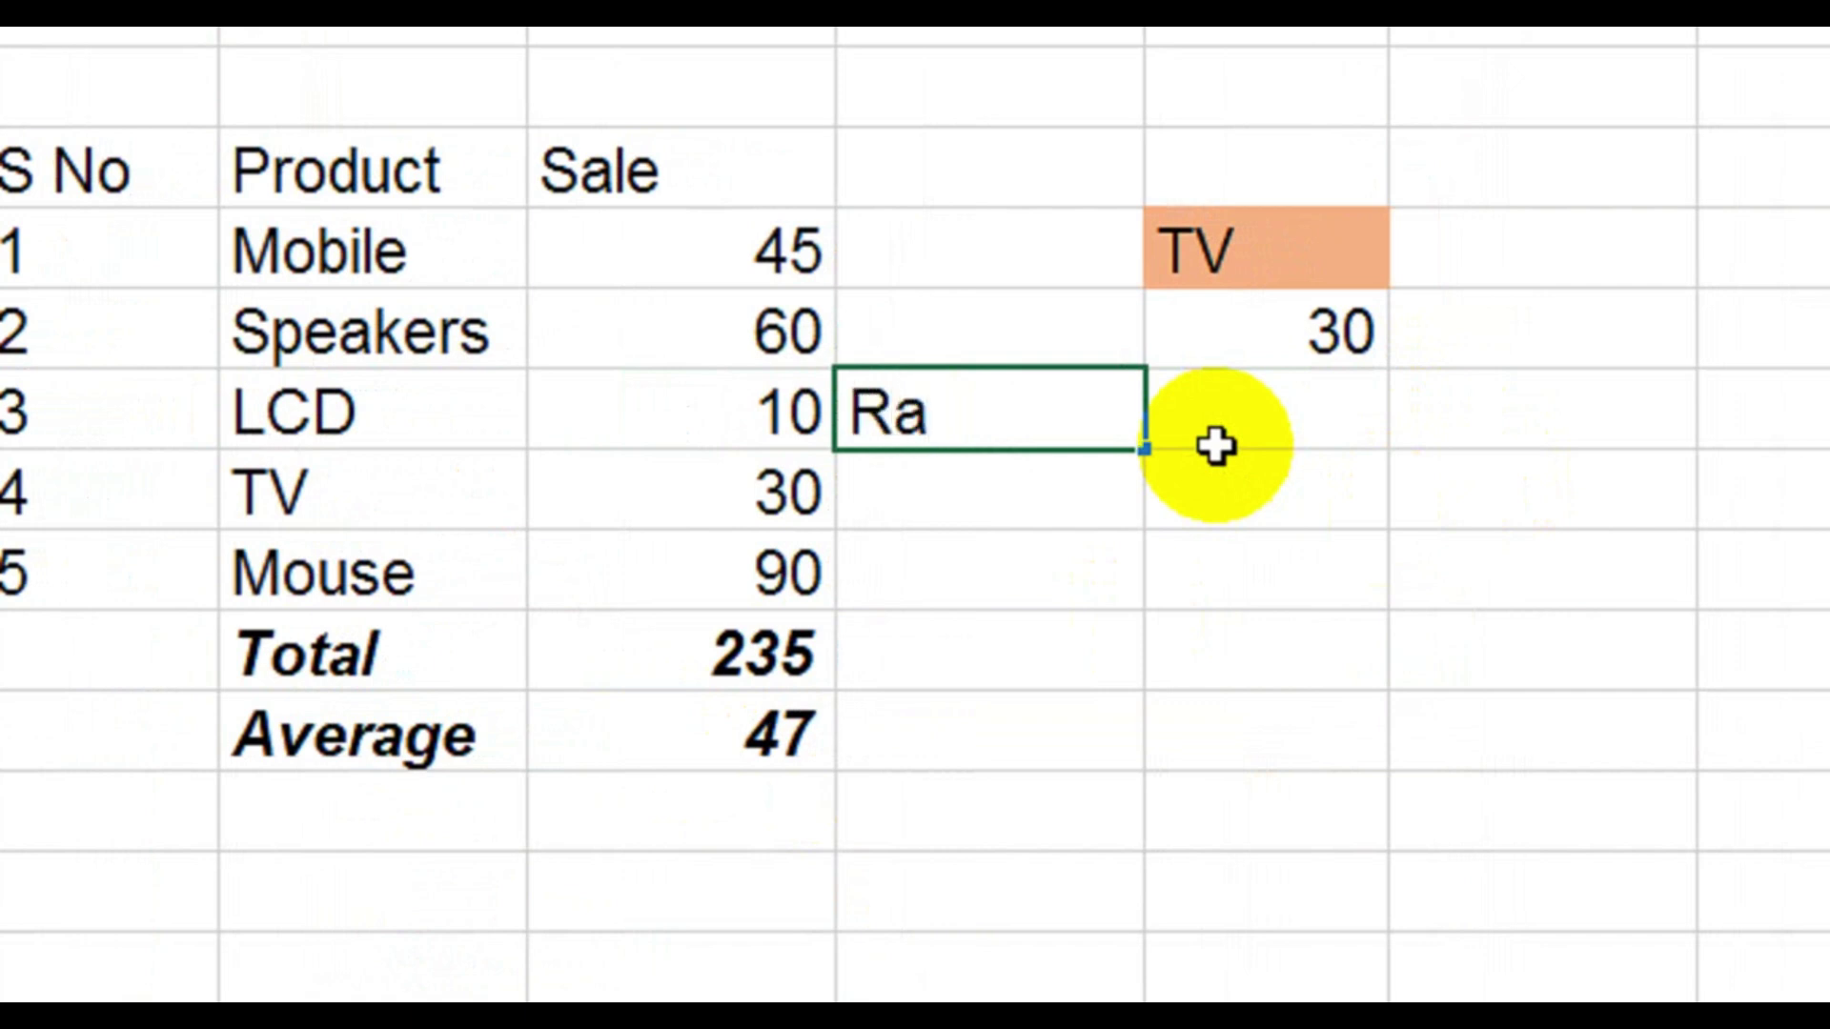
{"action": "key", "text": "Return"}
{"action": "key", "text": "Up"}
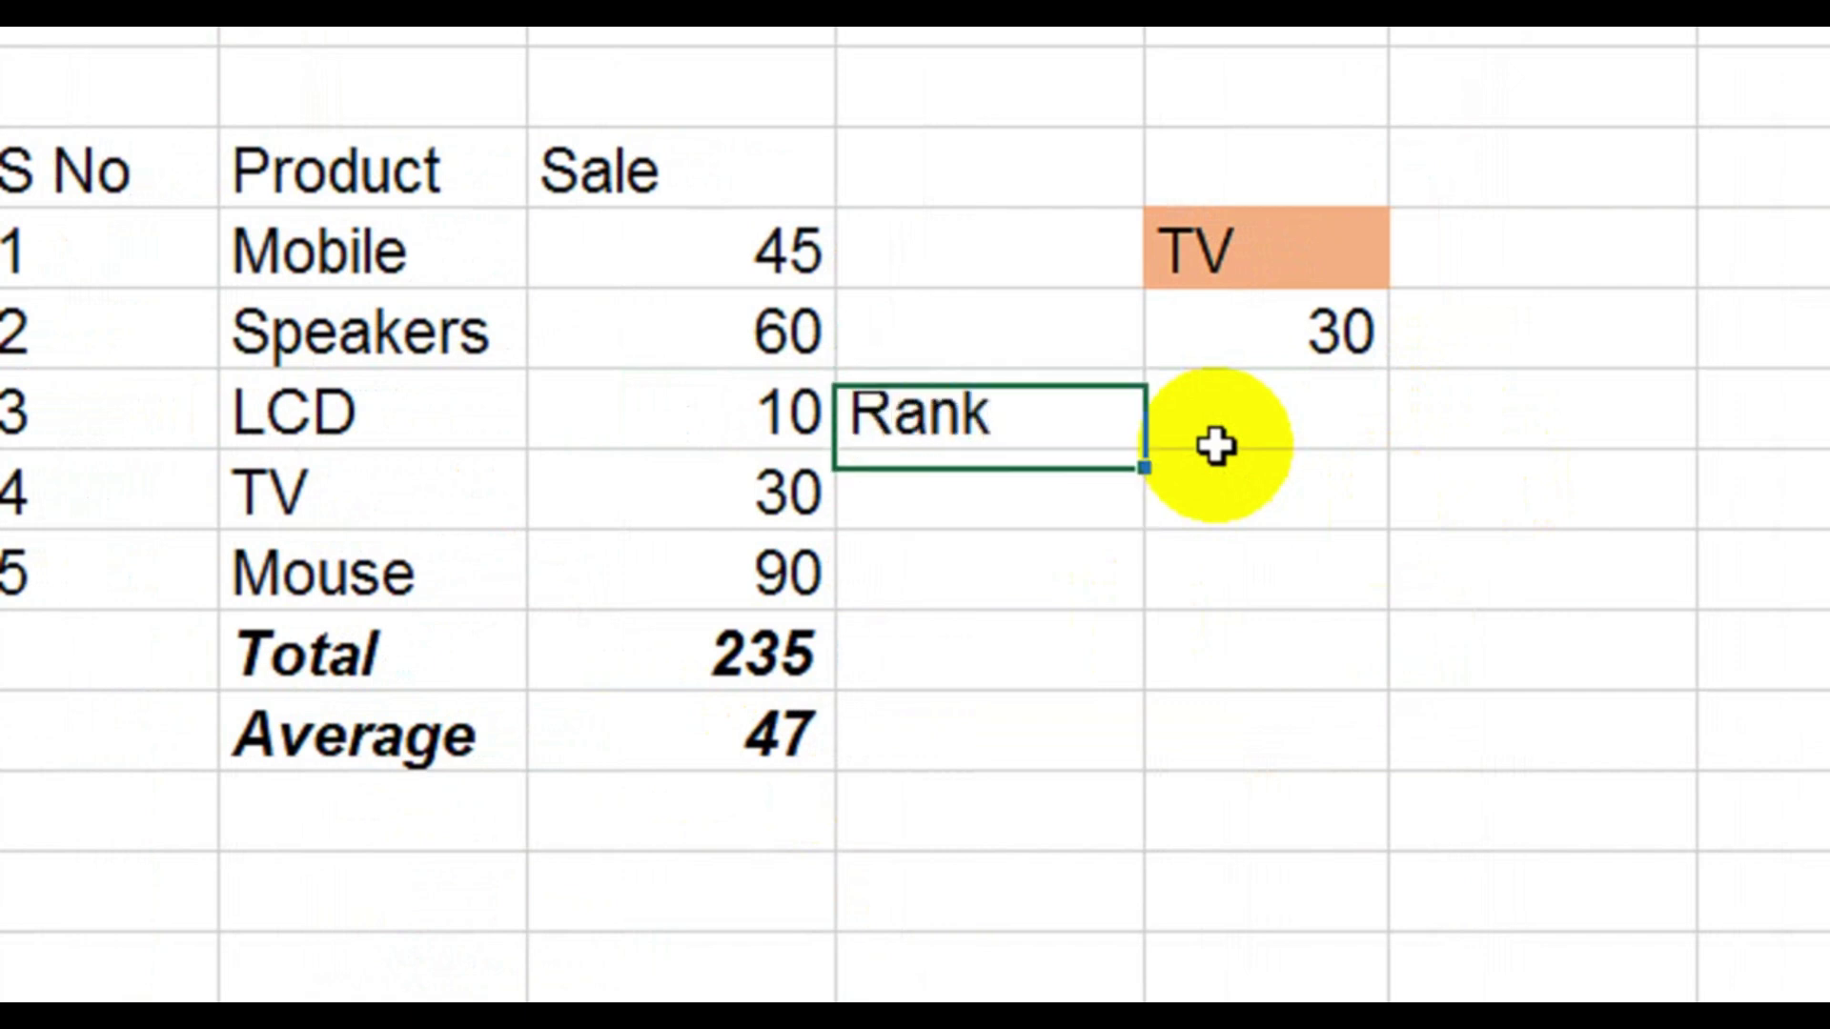
{"action": "key", "text": "ctrl+b"}
{"action": "key", "text": "ctrl+i"}
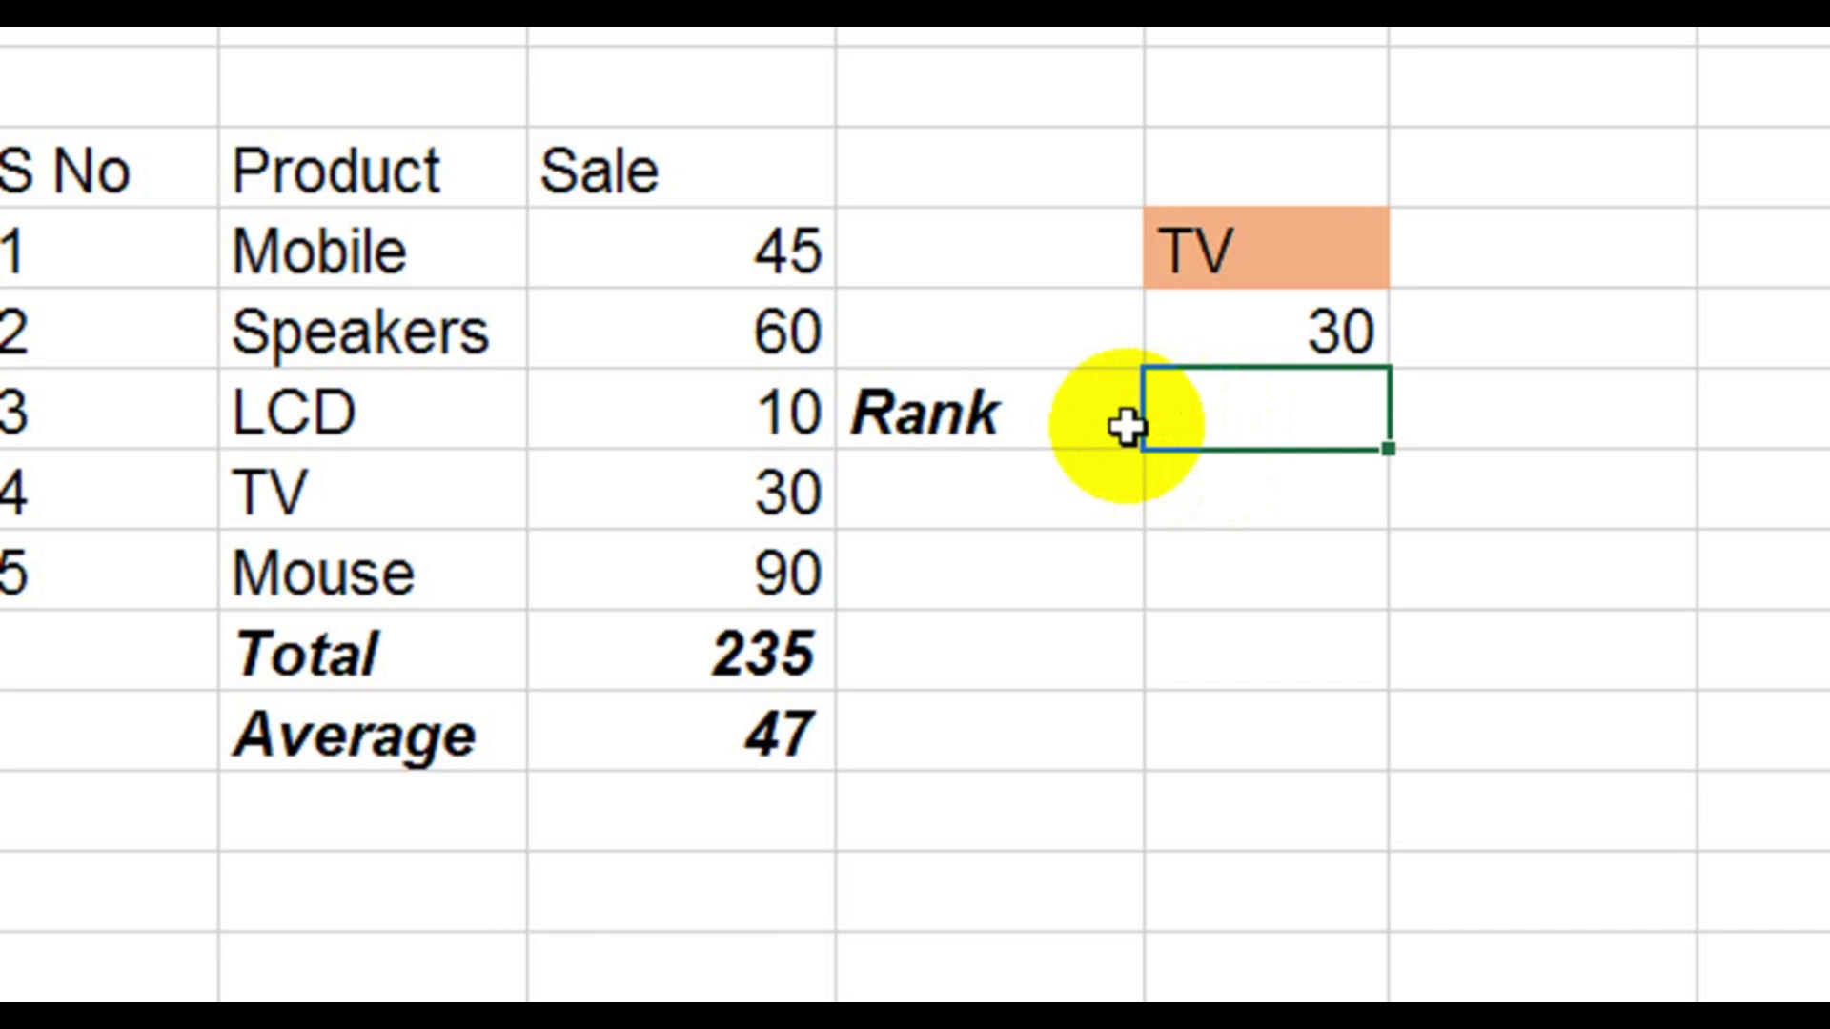
{"action": "type", "text": "=if("}
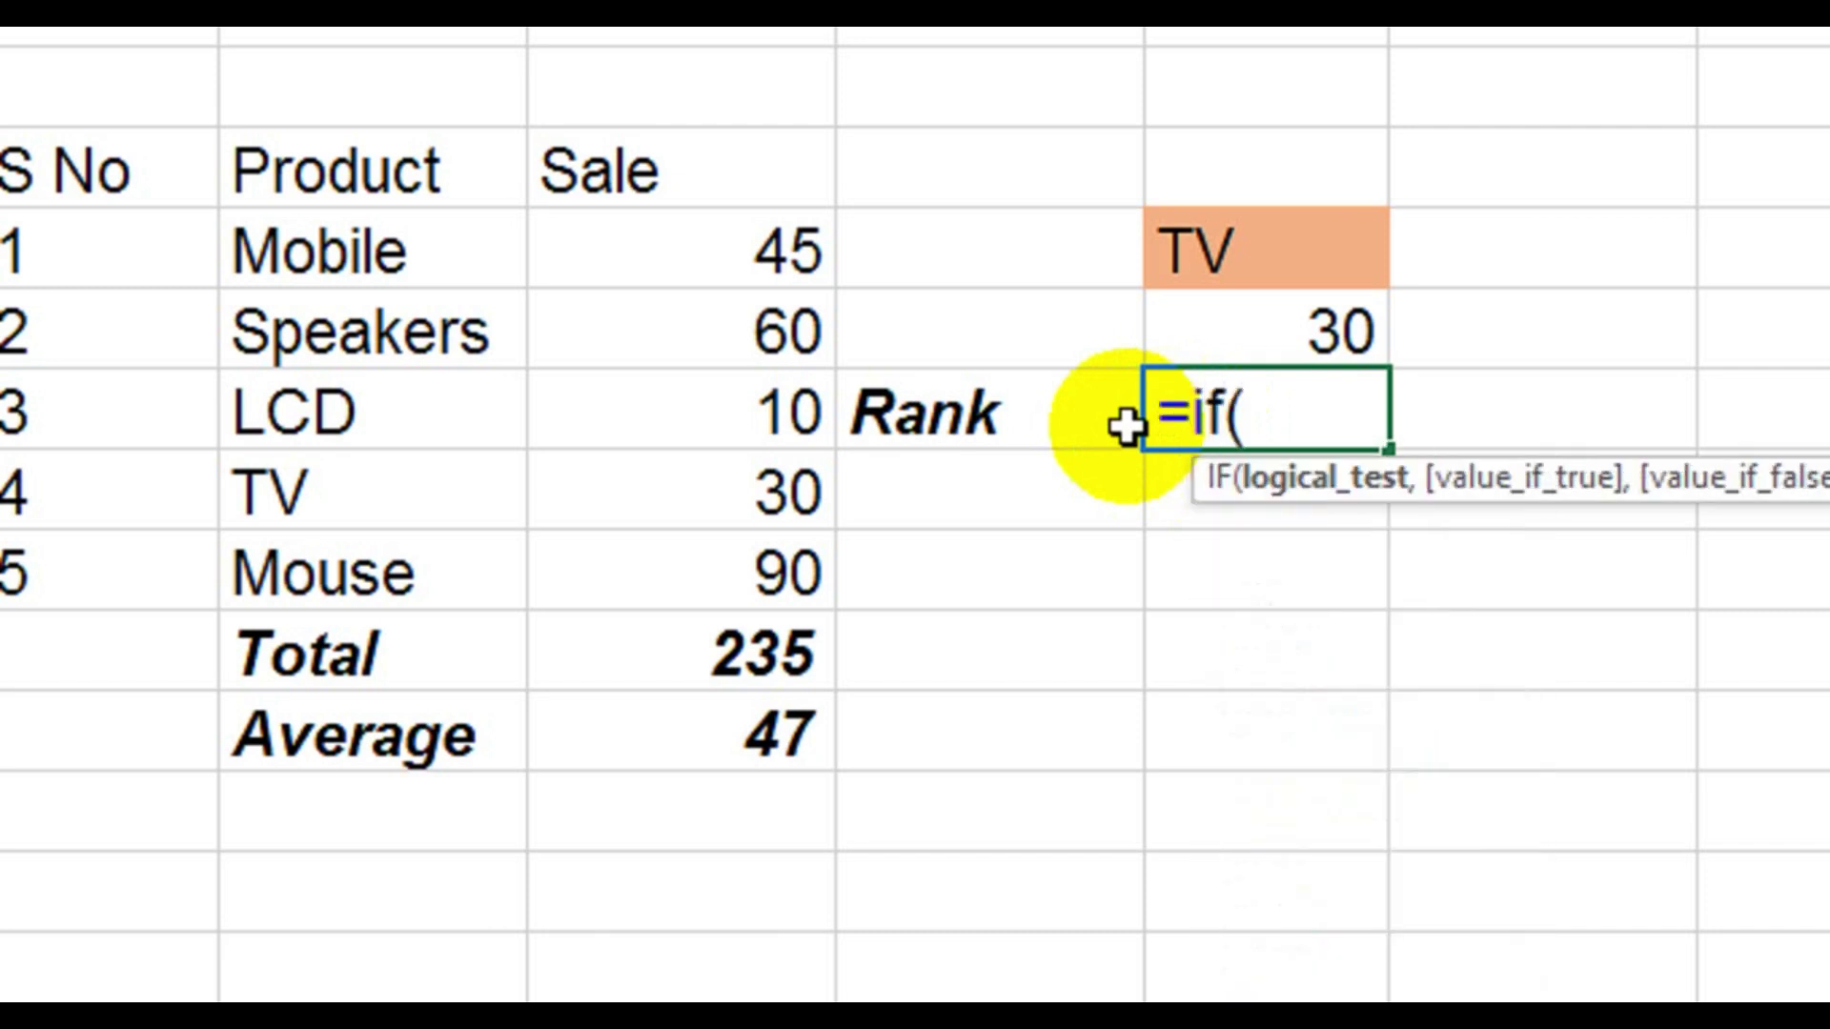
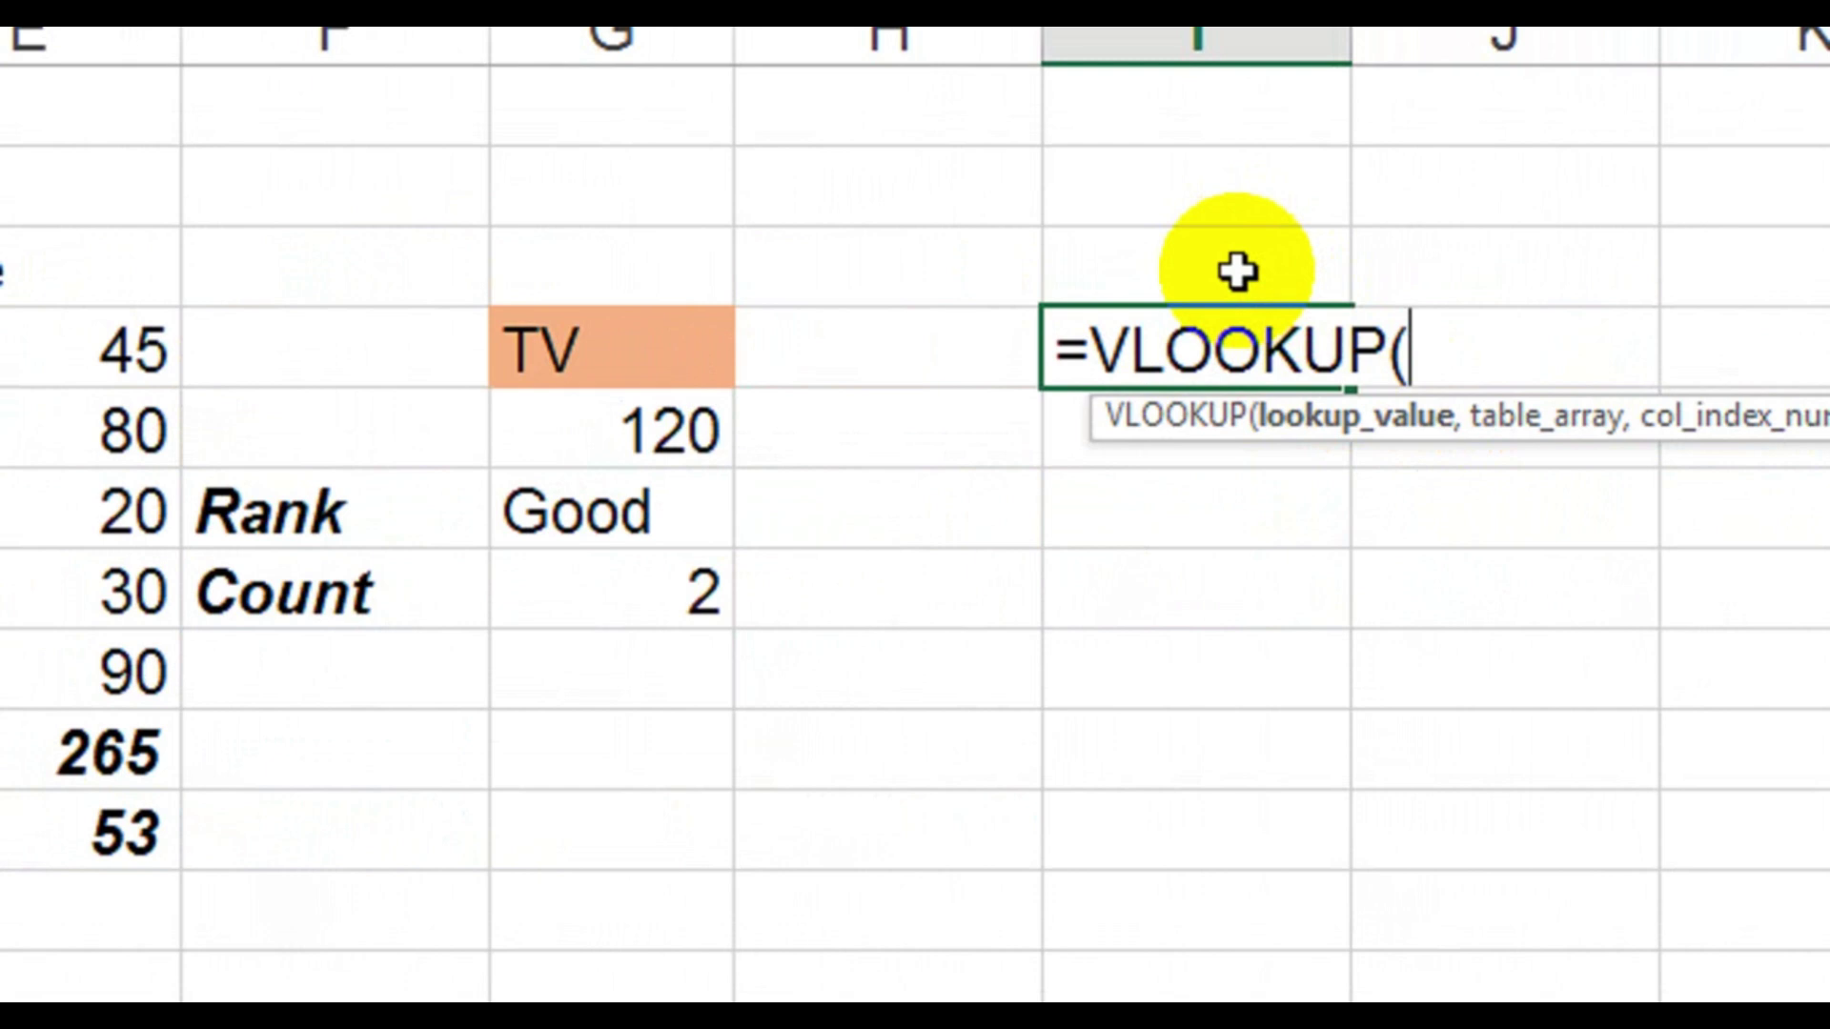
Enter =VLOOKUP(I32,$C$32:$E$37,3) in cell I33 to look up a sale by serial number
{"action": "left_click", "coordinate": [941, 273]}
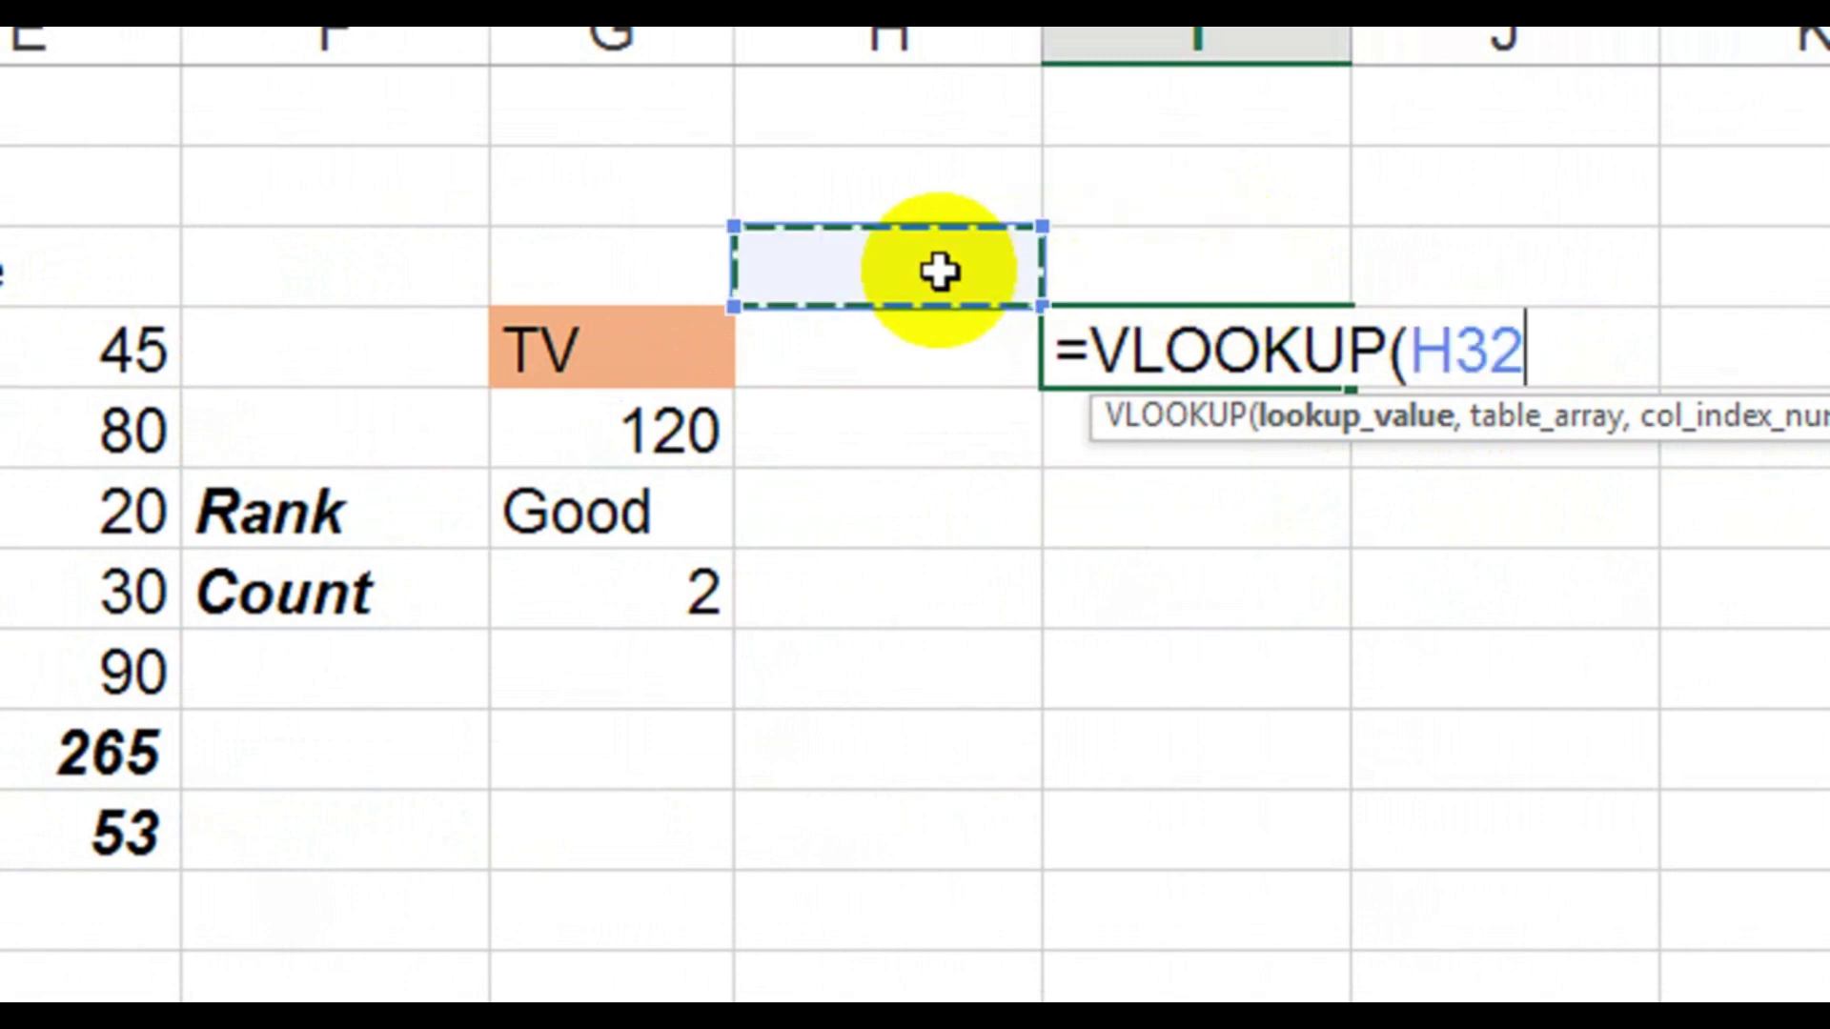
{"action": "left_click", "coordinate": [1144, 273]}
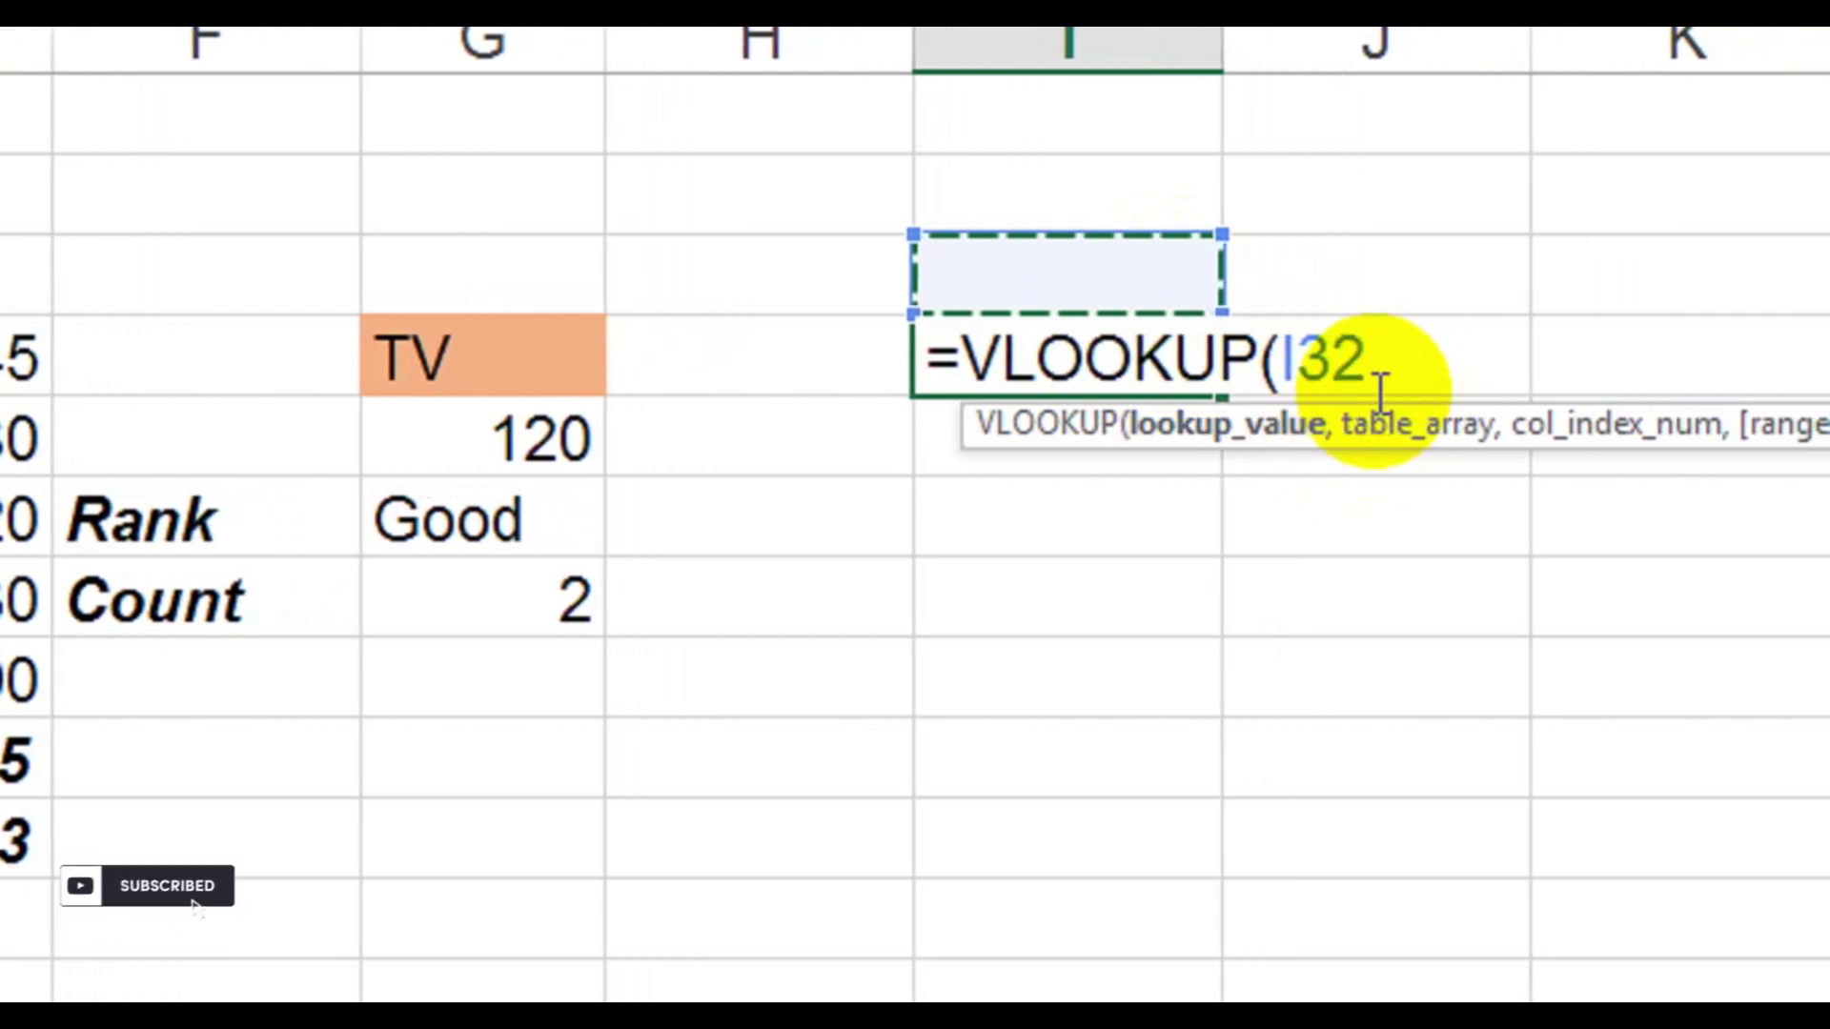
{"action": "type", "text": ","}
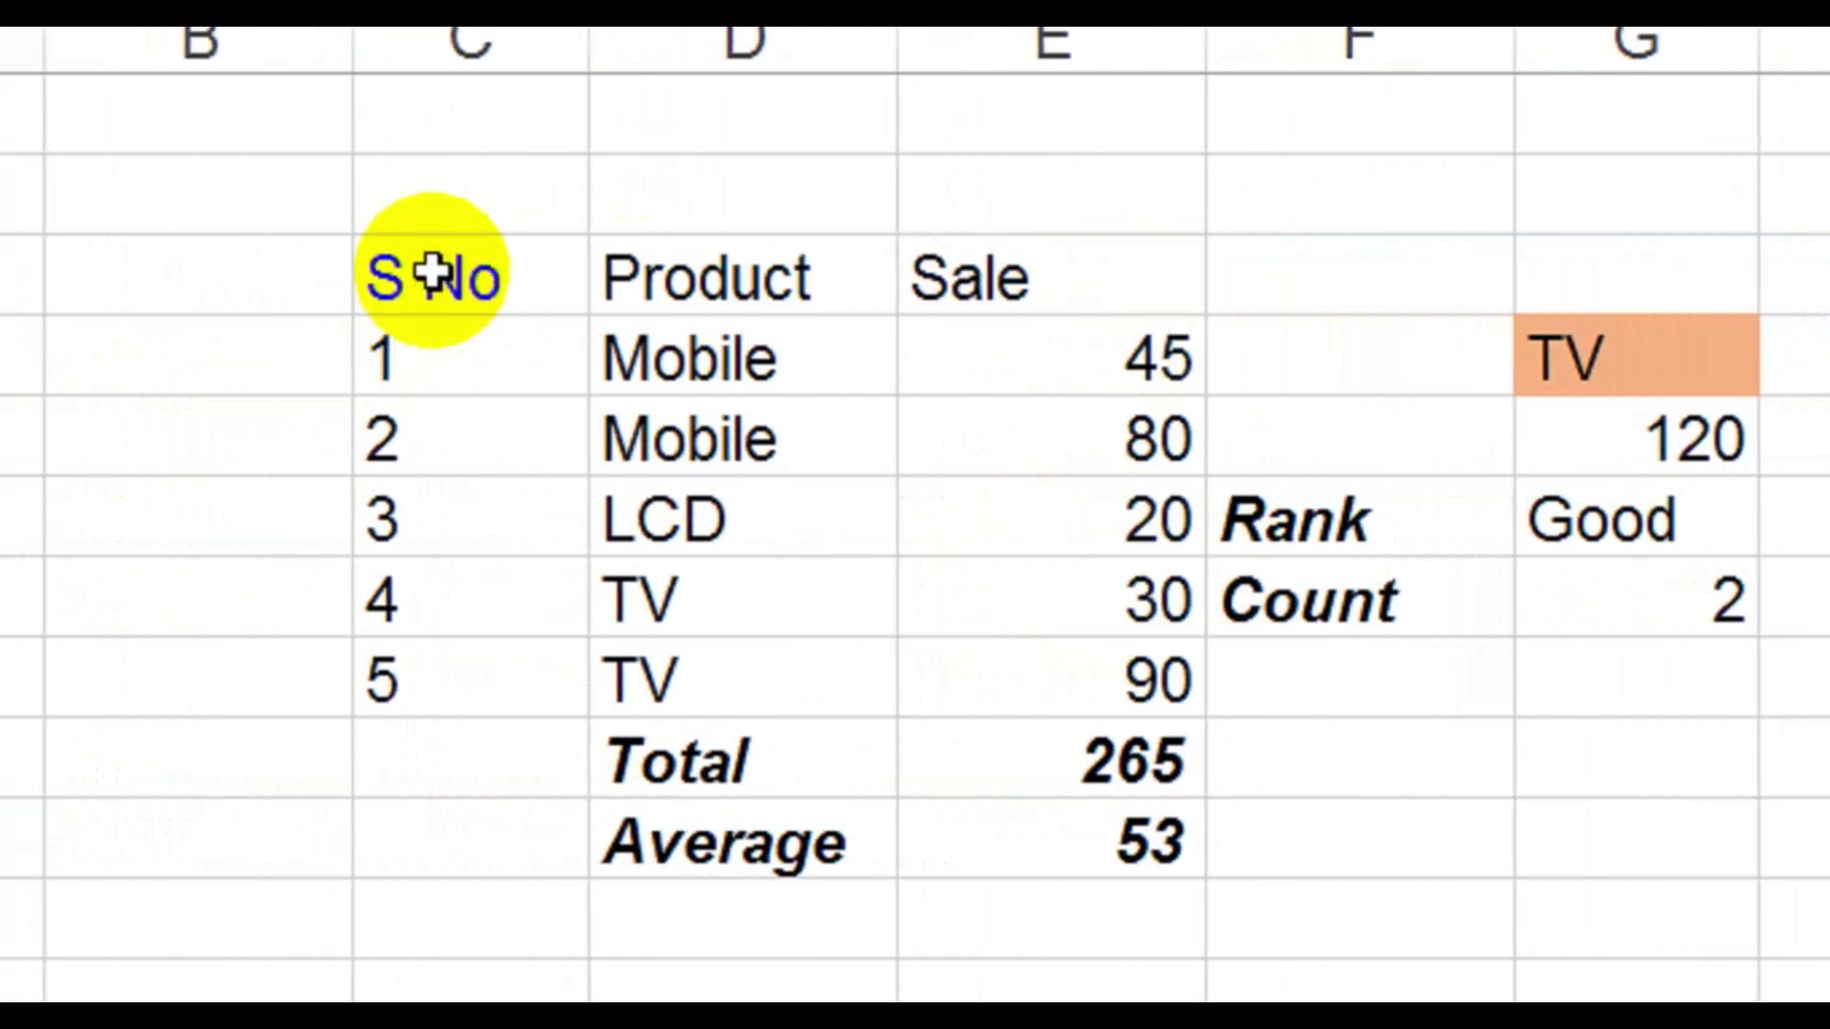
{"action": "left_click_drag", "start_coordinate": [433, 274], "coordinate": [1054, 683]}
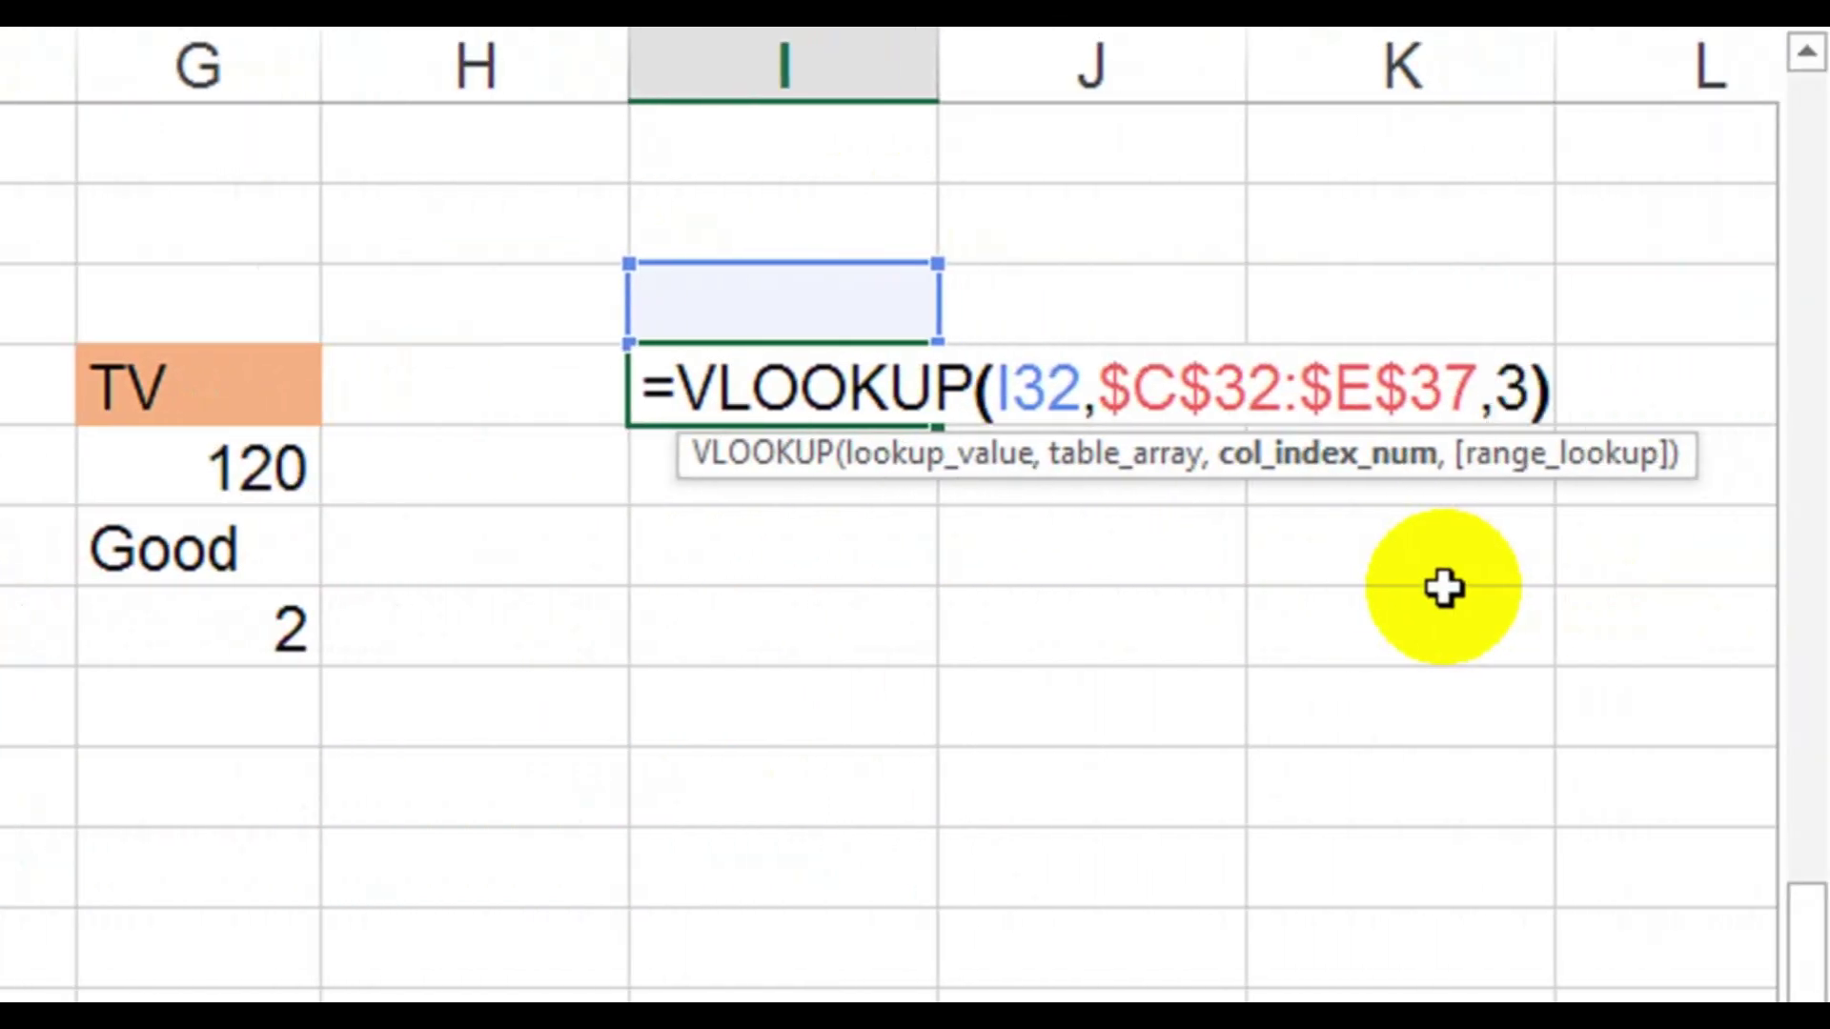
{"action": "key", "text": "Return"}
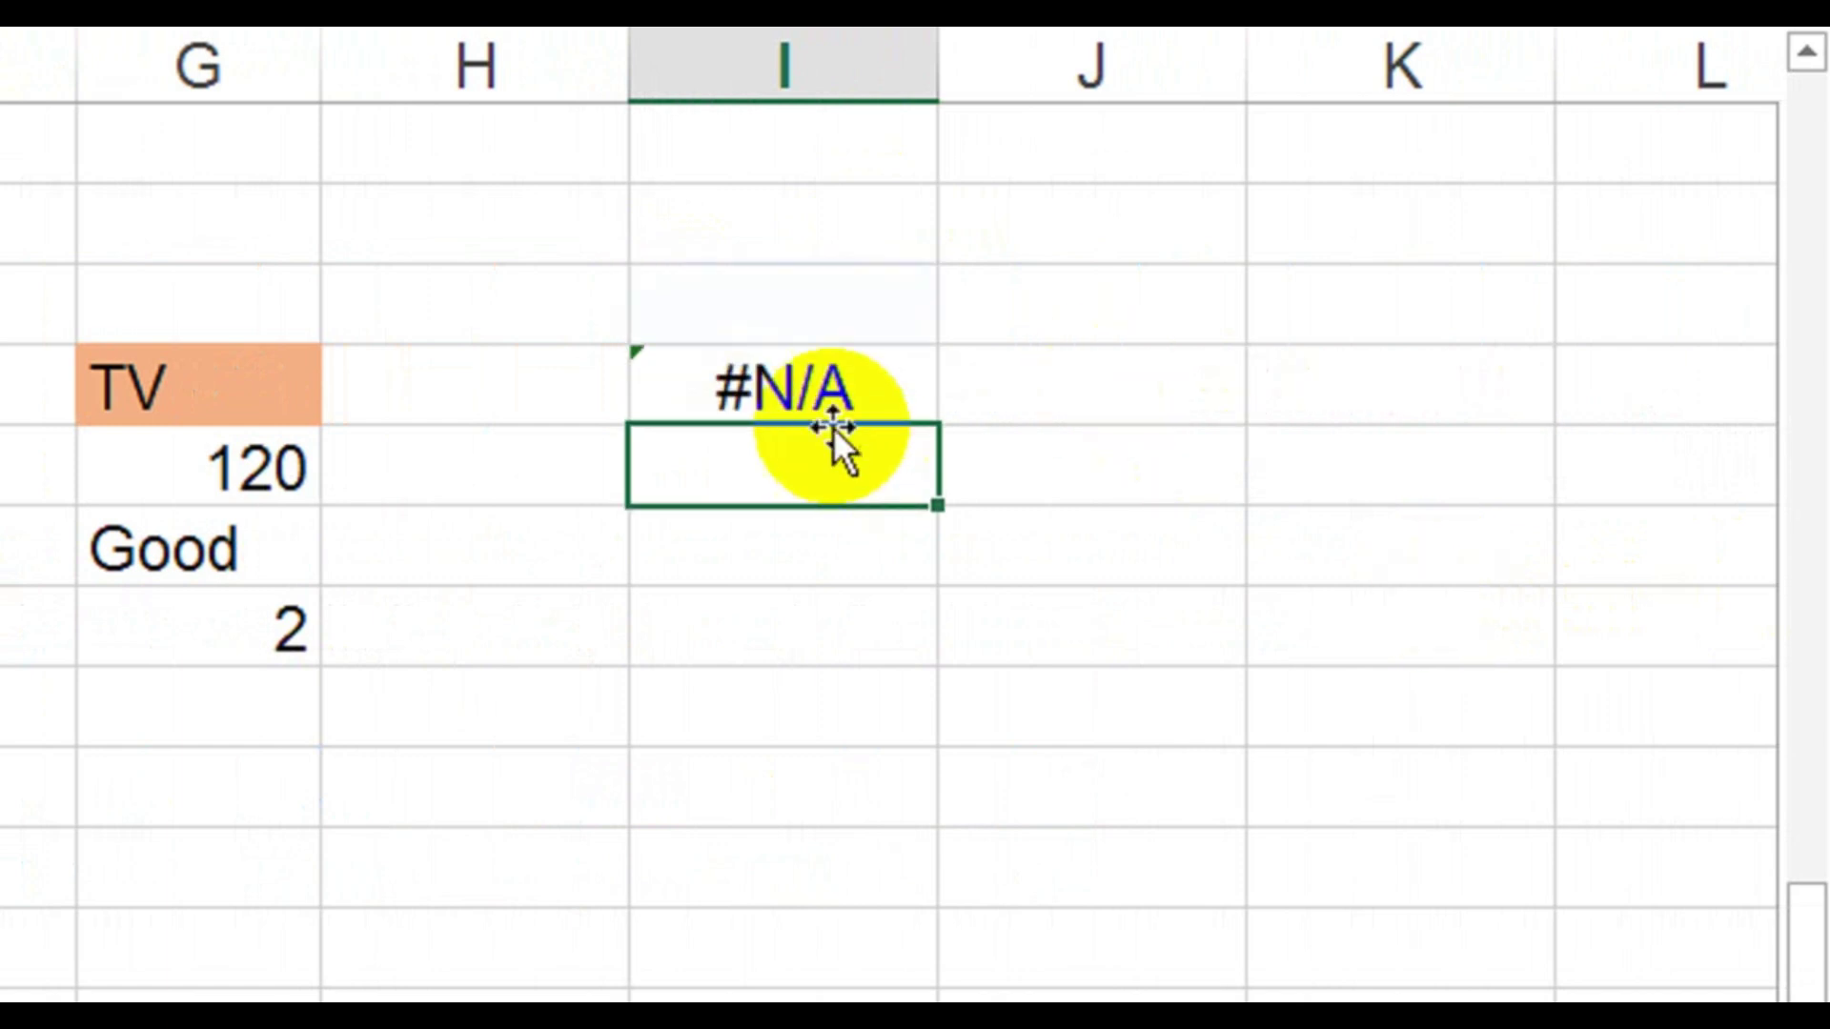
Enter the serial number 1 in cell I32 as the value to look up
{"action": "left_click", "coordinate": [832, 394]}
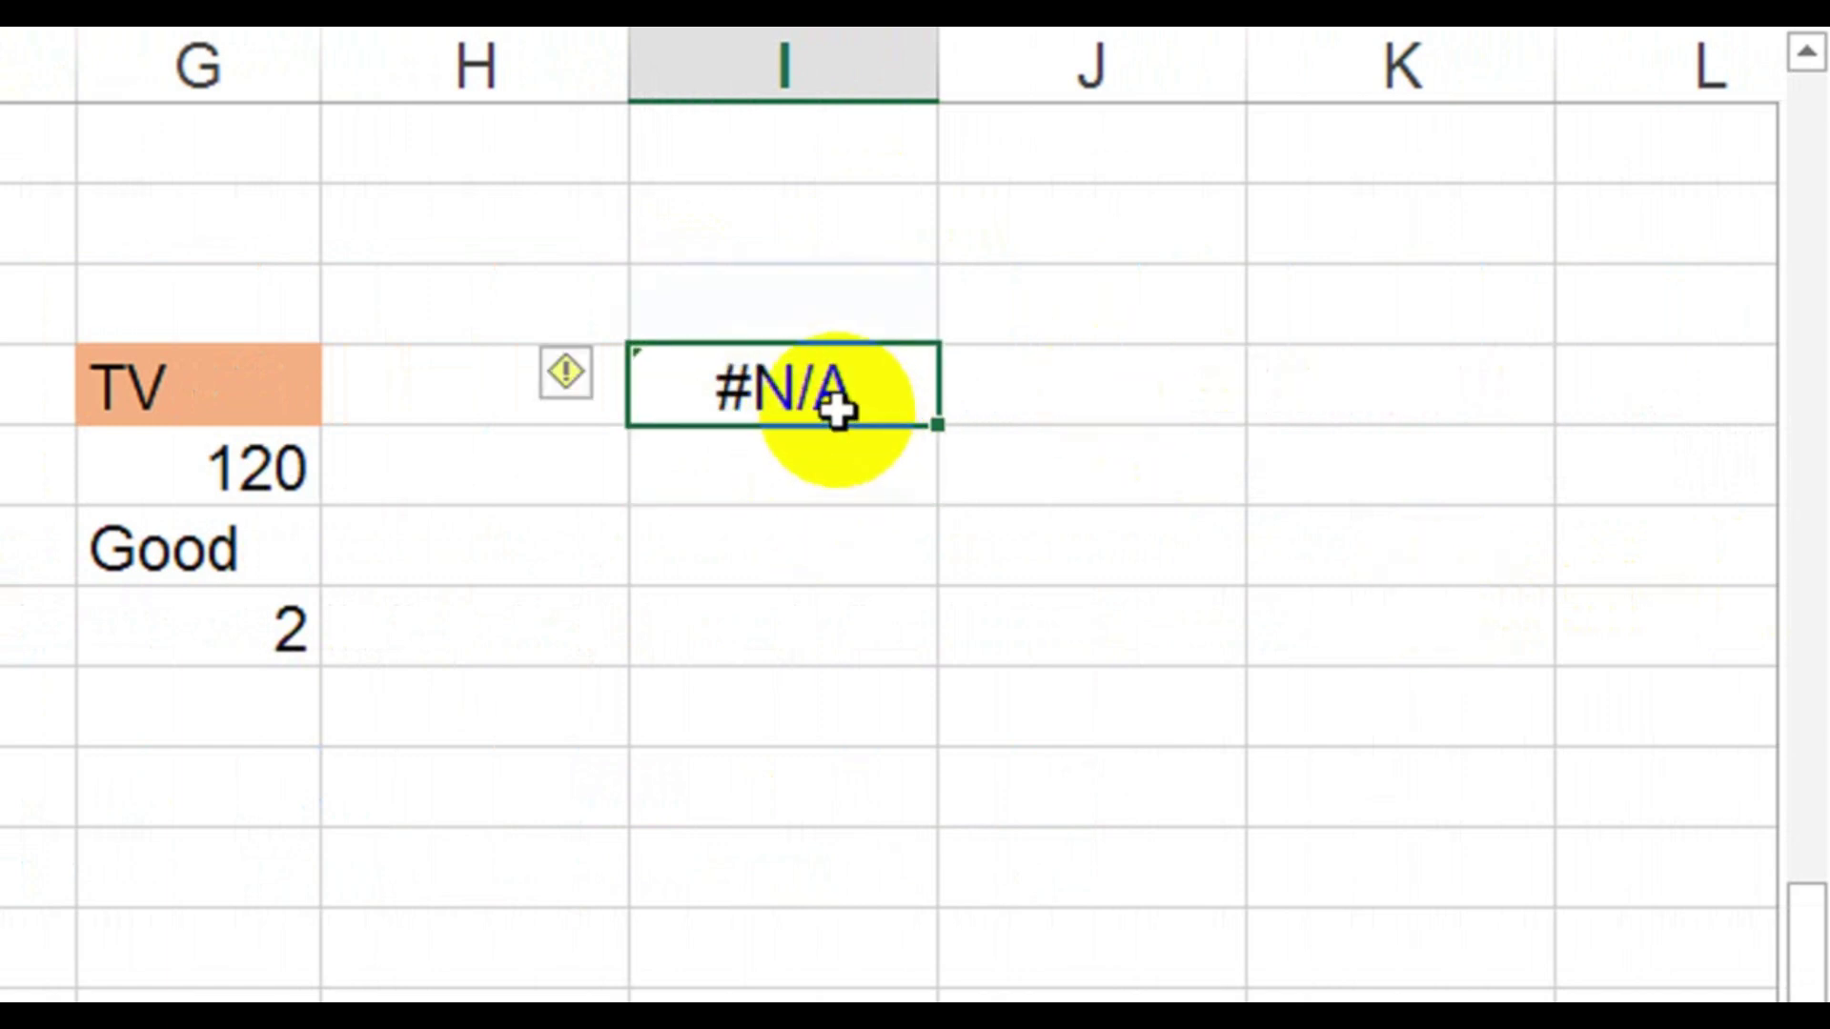
{"action": "left_click", "coordinate": [803, 303]}
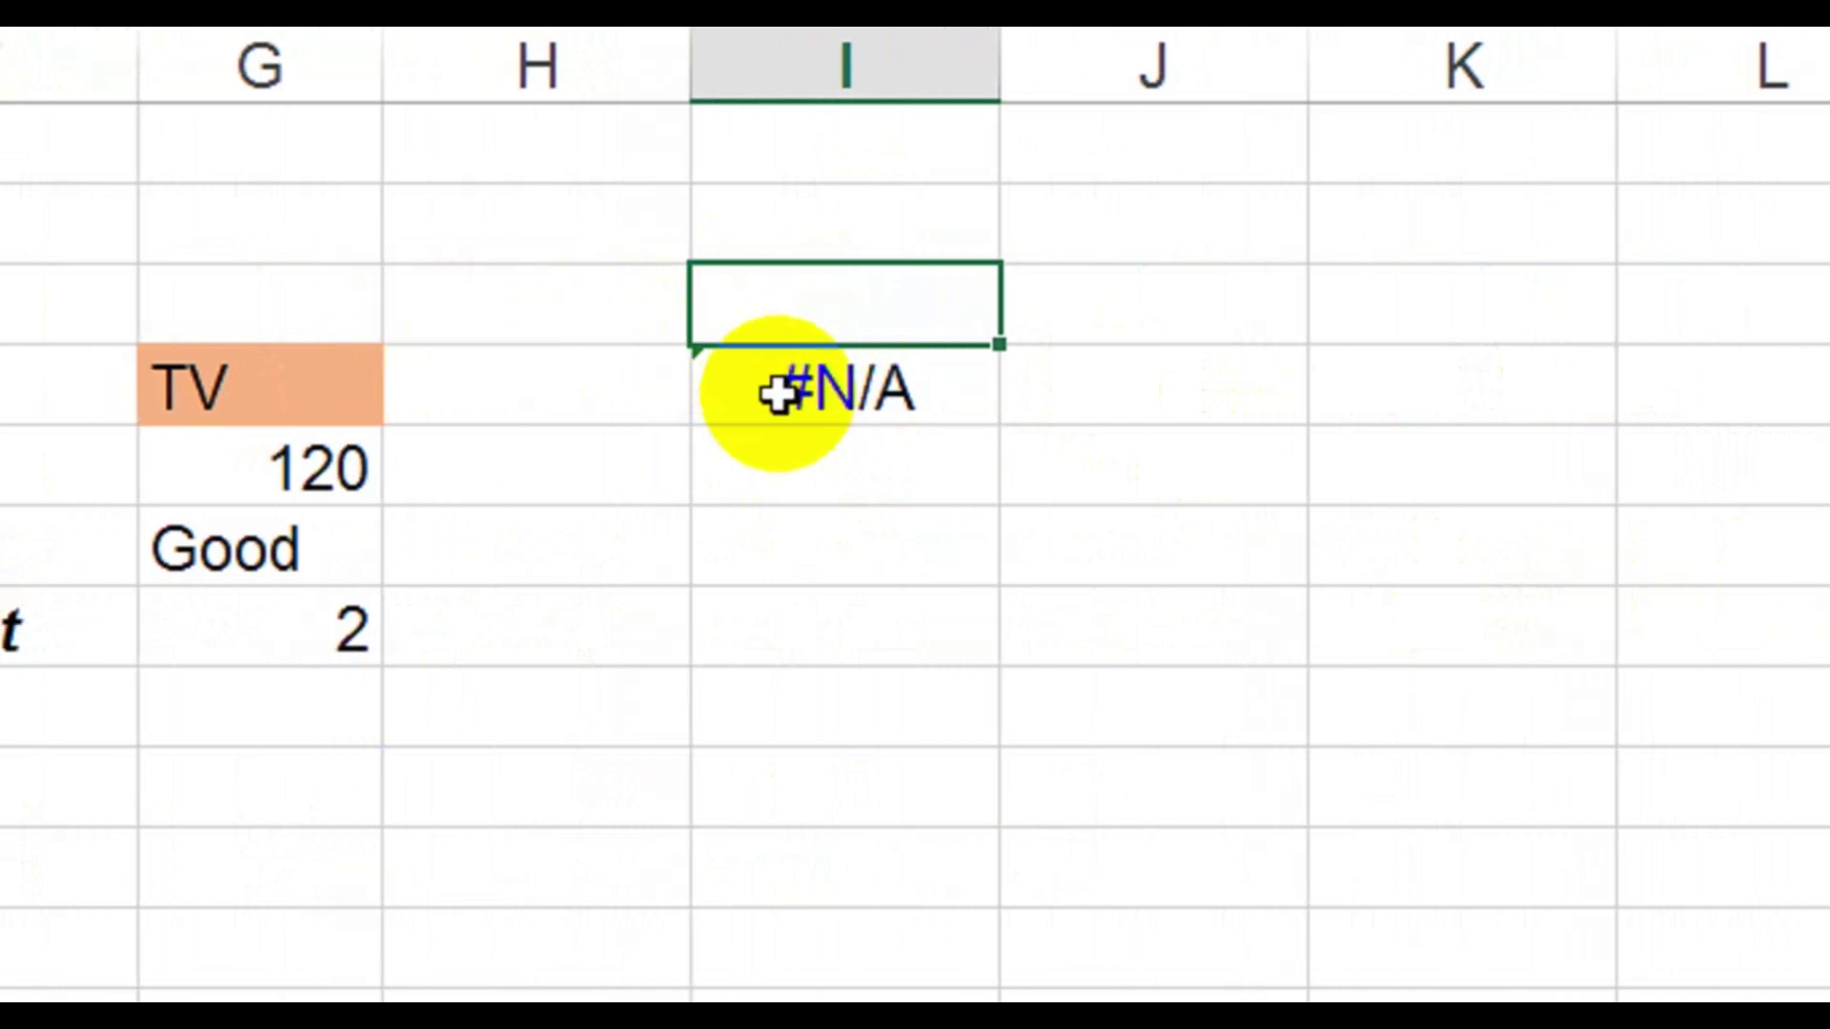
{"action": "key", "text": "Return"}
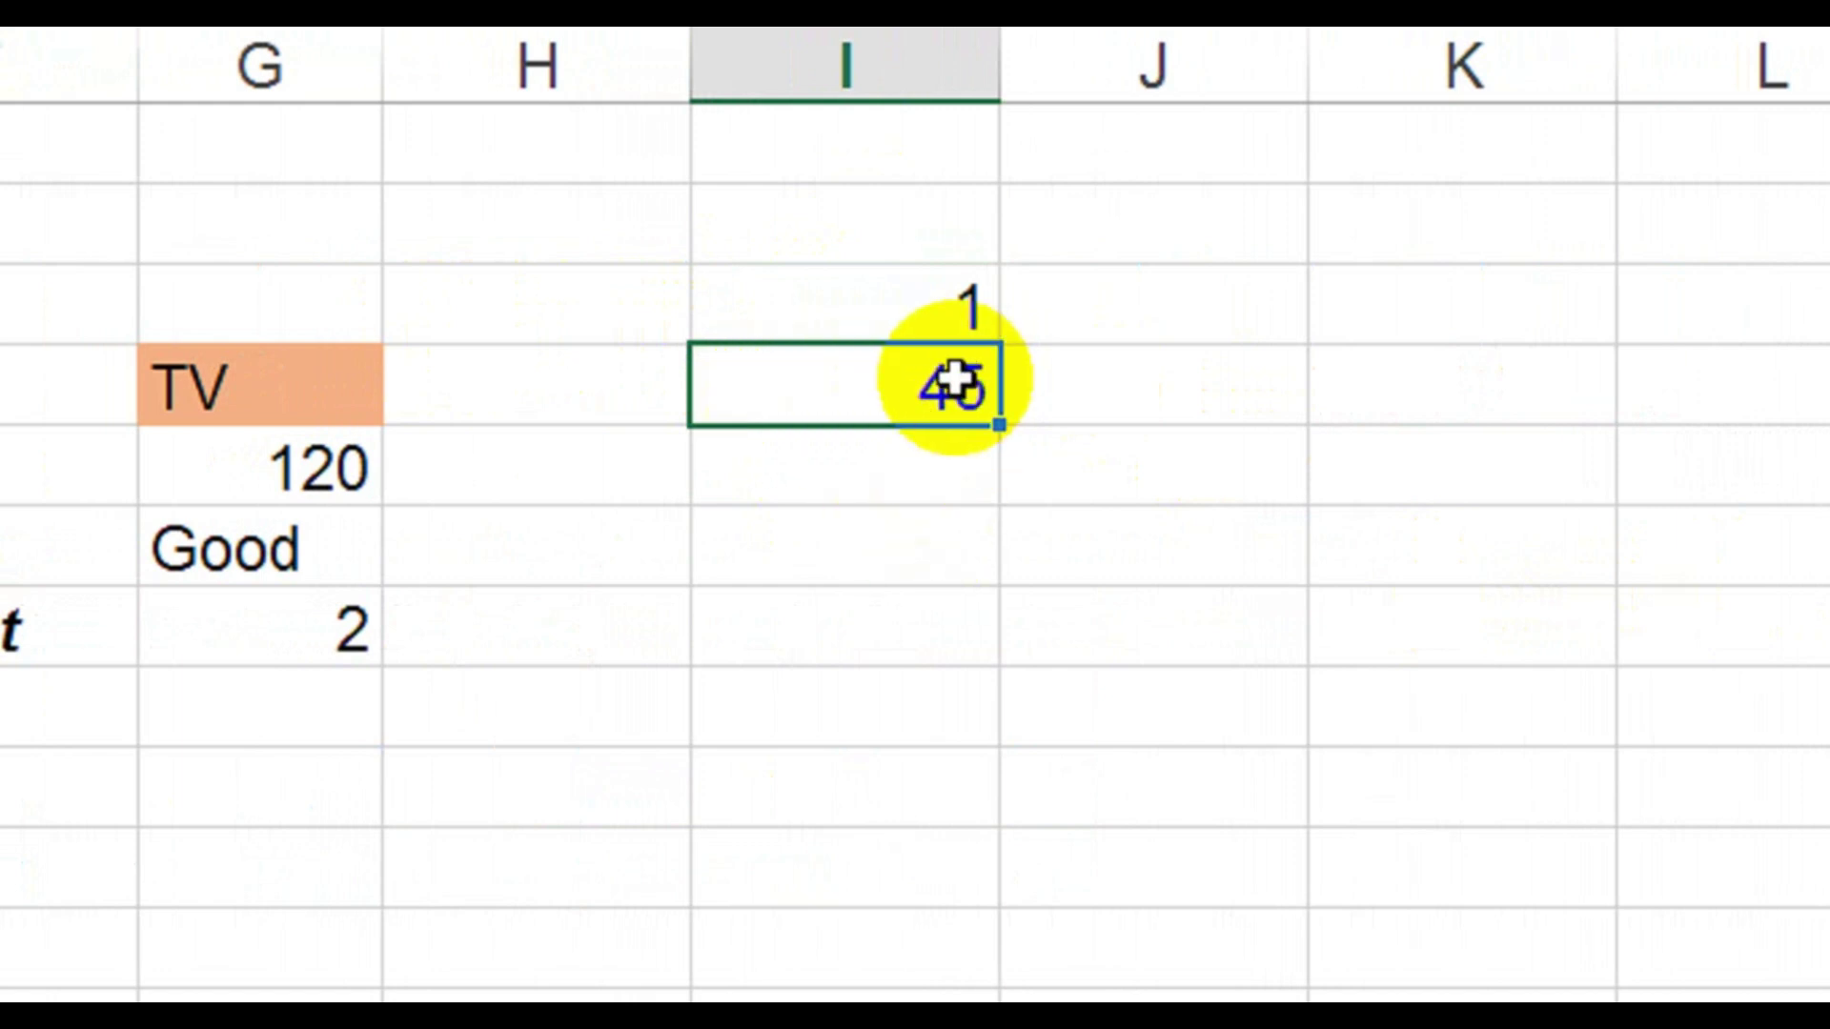
Label the lookup formula by entering "Sale" in cell H33
{"action": "left_click", "coordinate": [567, 389]}
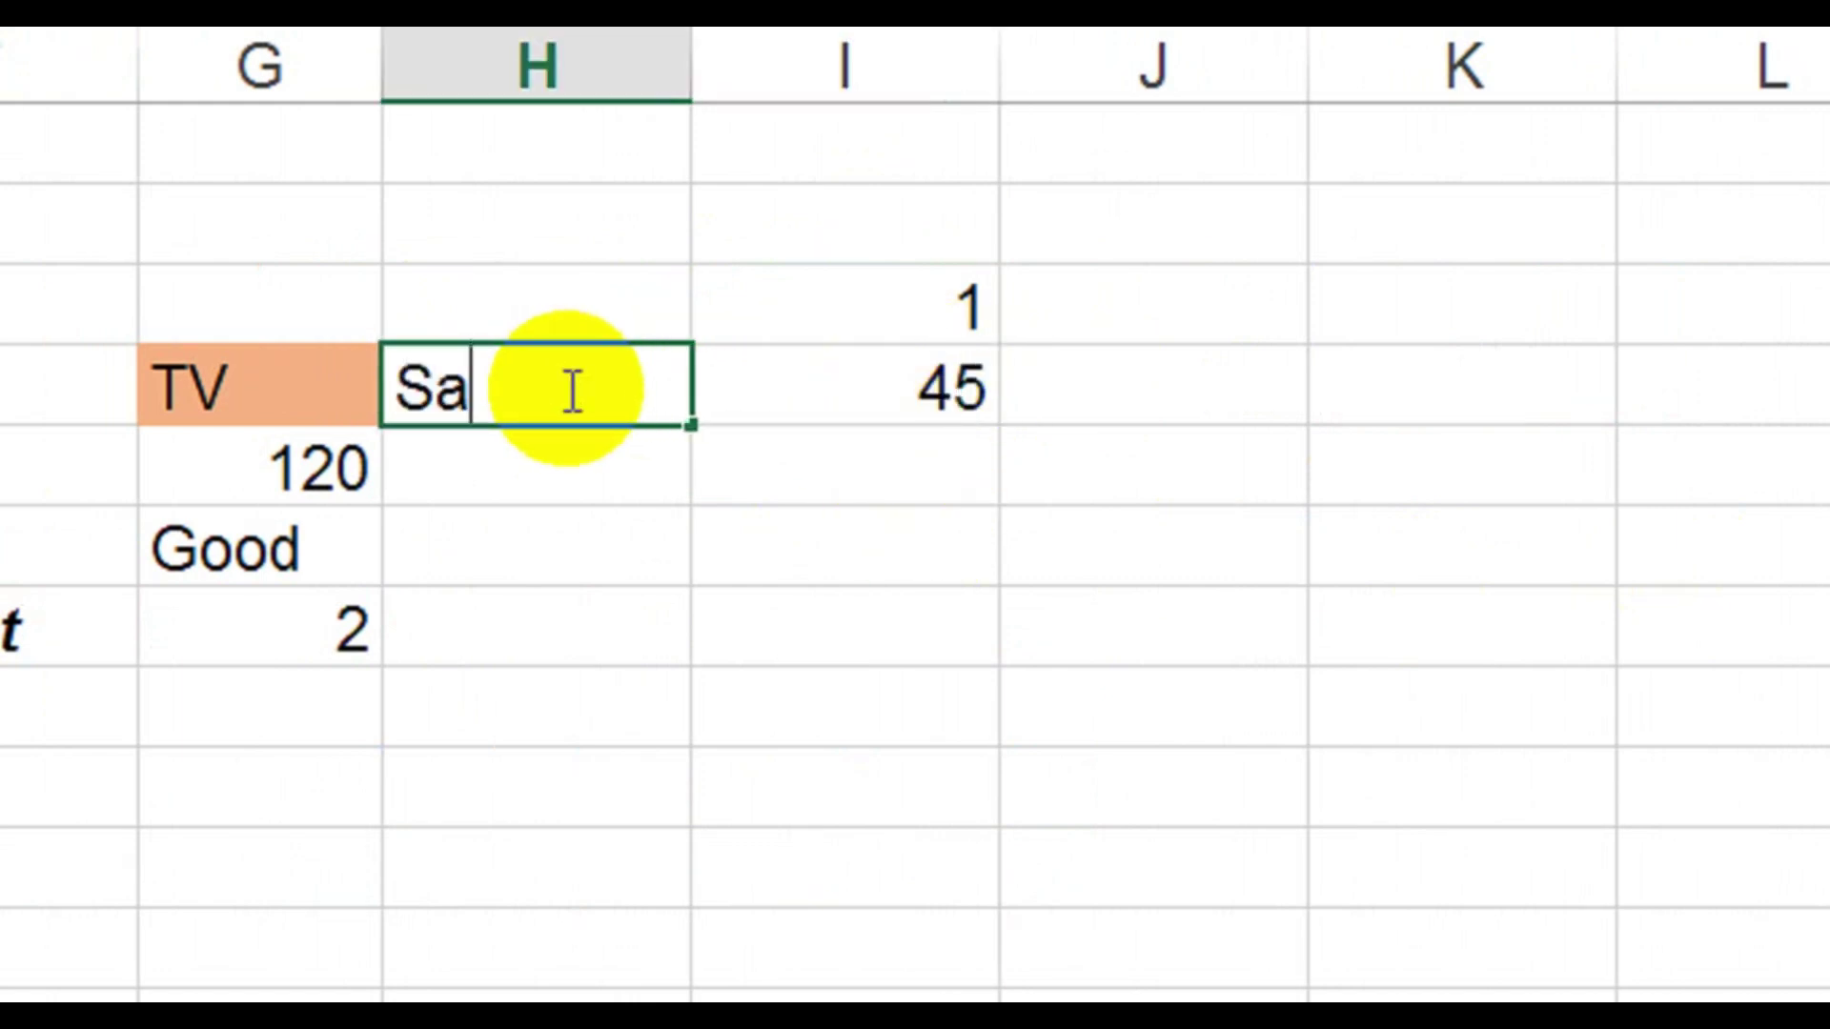
{"action": "type", "text": "Sal"}
{"action": "key", "text": "Return"}
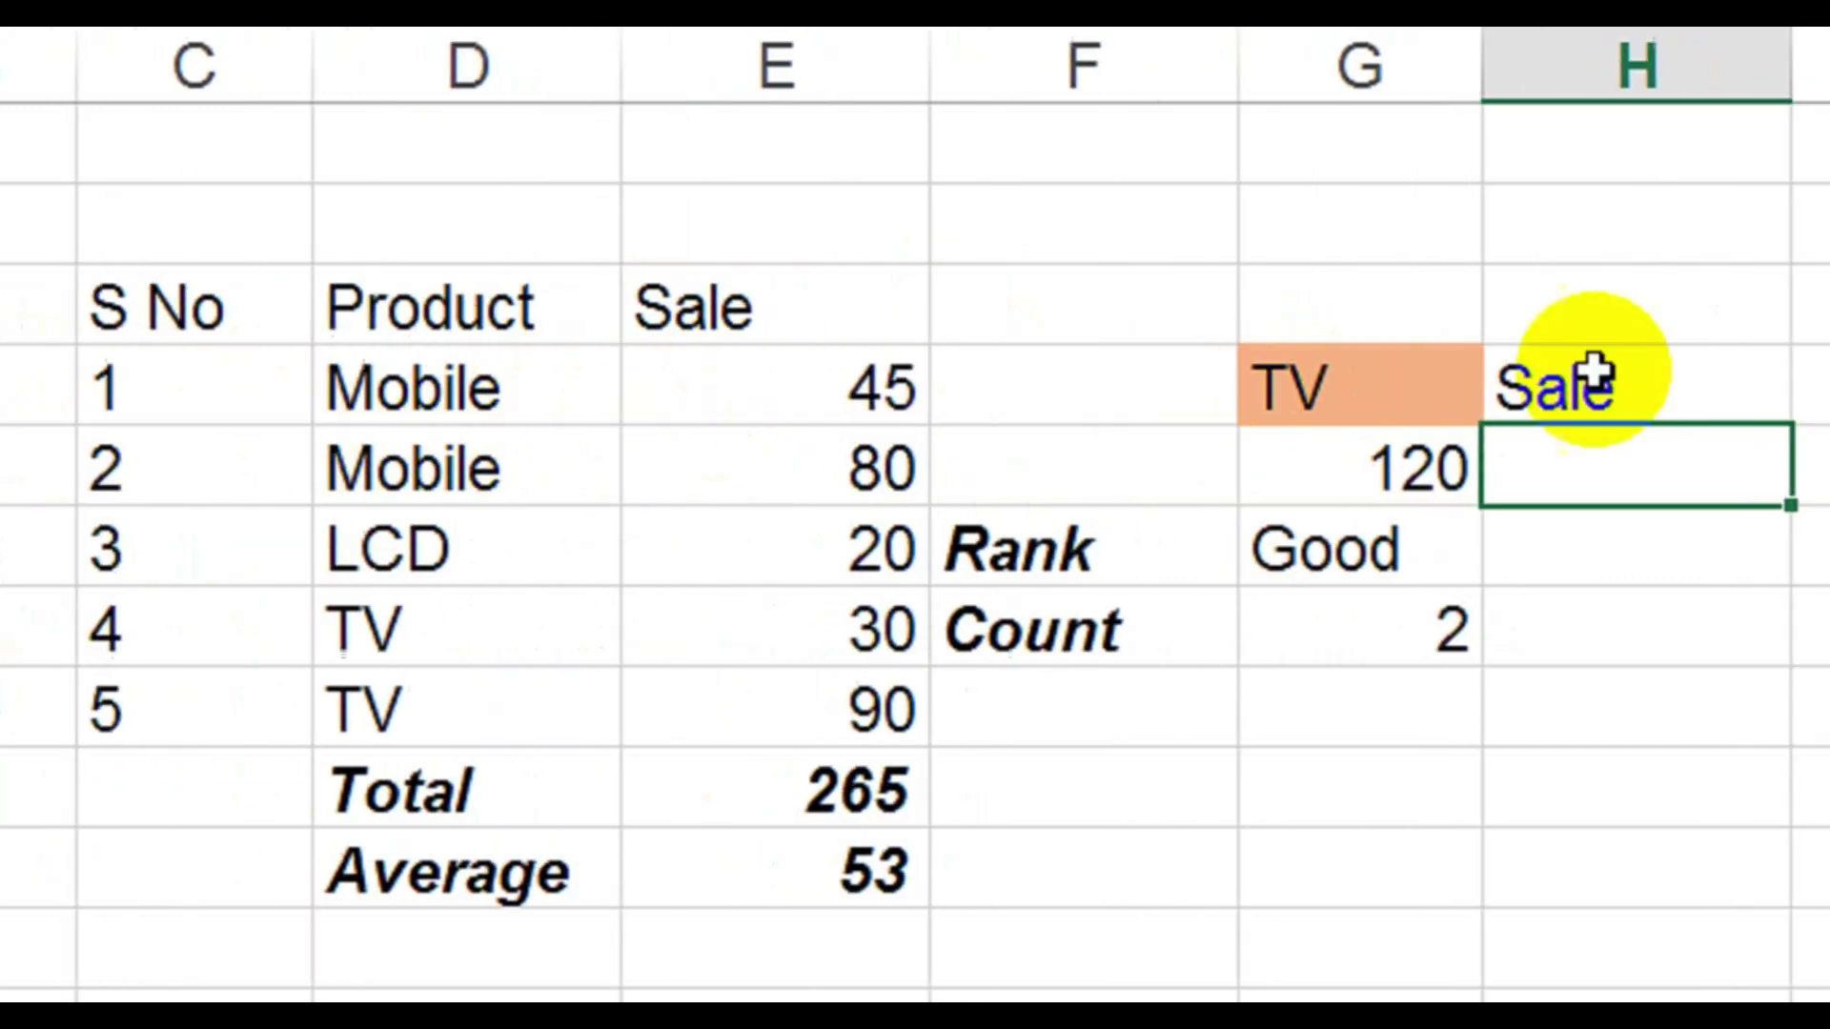
Test the sale lookup by entering the serial numbers 3, 4 and finally 5 in cell I32
{"action": "left_click", "coordinate": [1611, 324]}
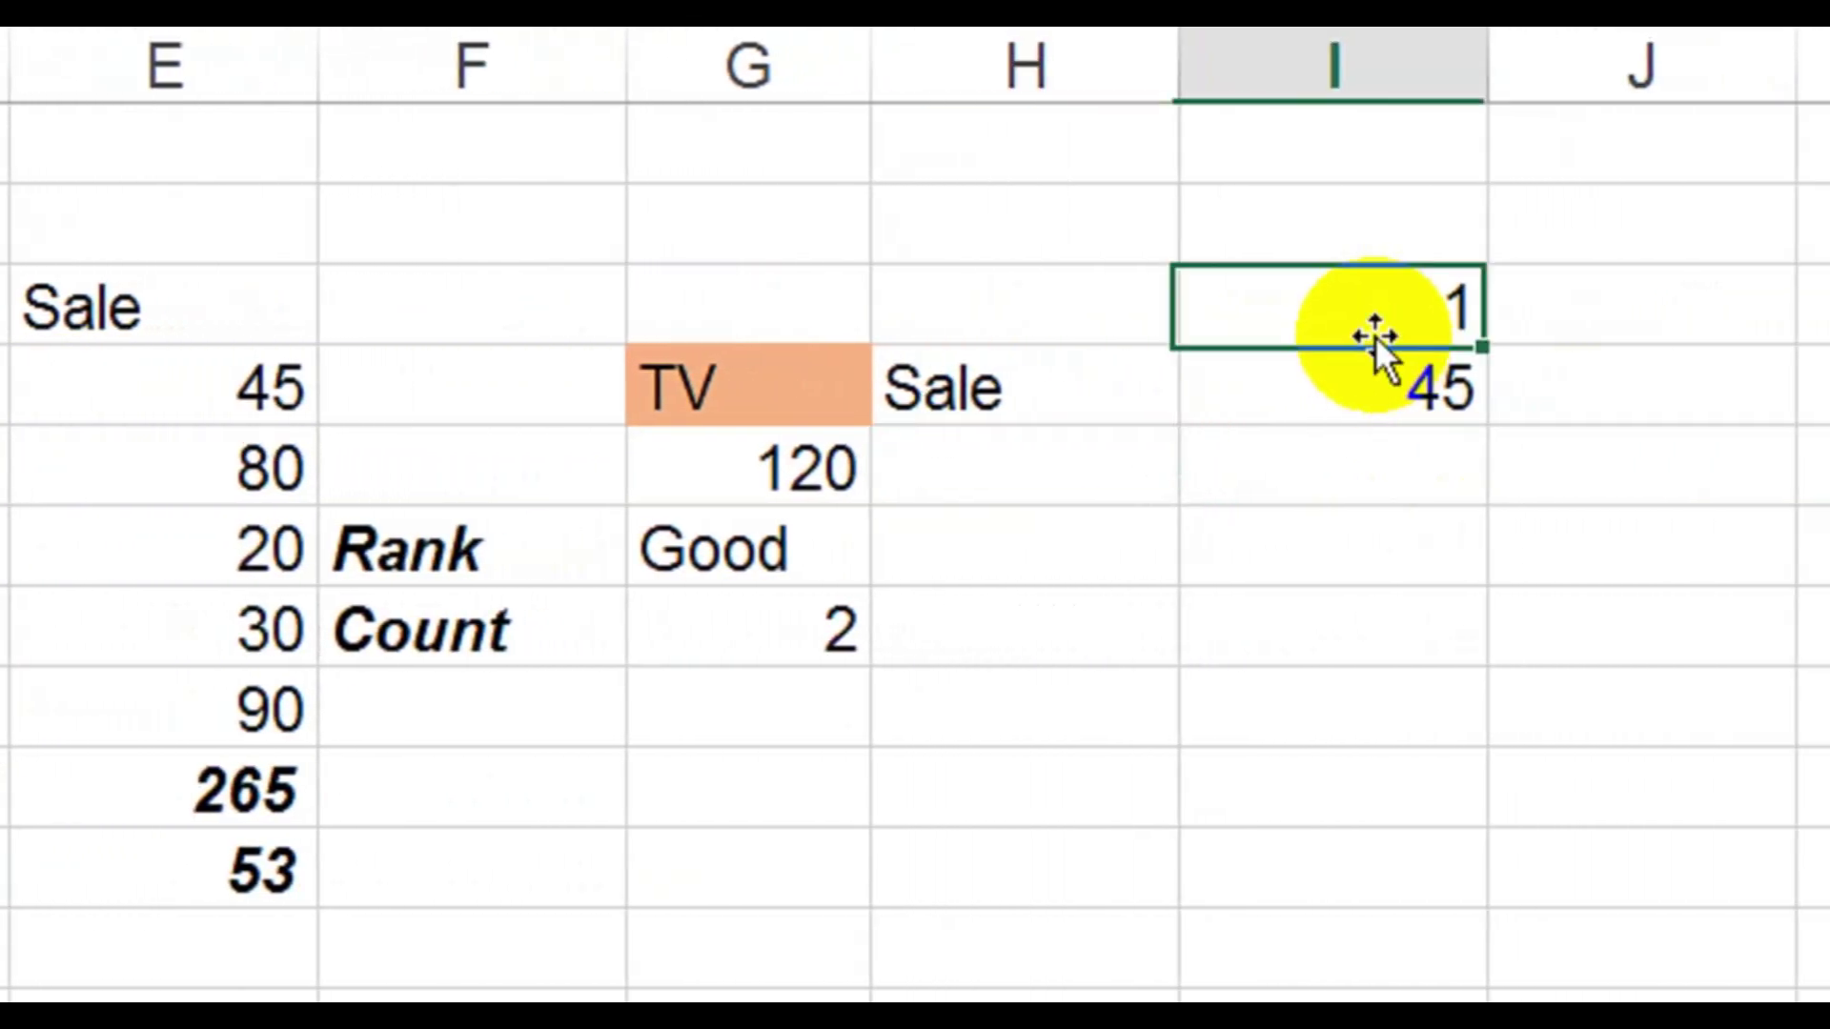
{"action": "left_click", "coordinate": [1363, 365]}
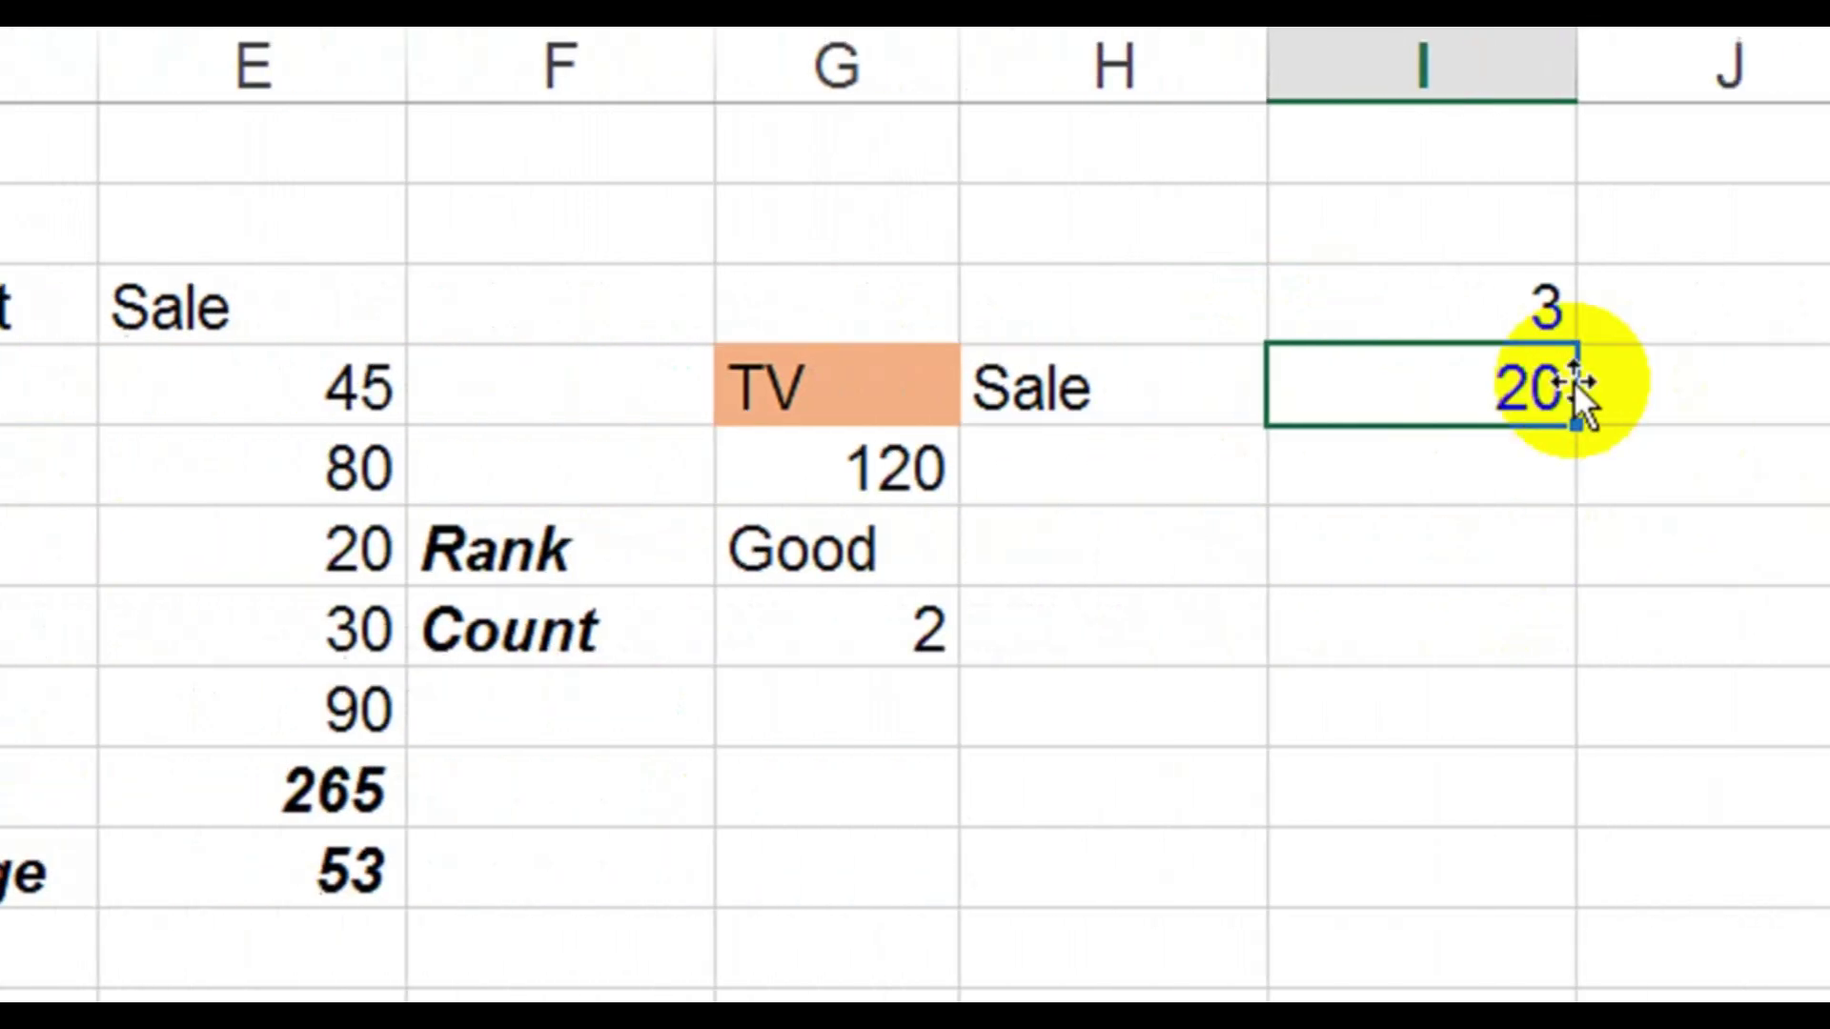
{"action": "left_click", "coordinate": [1374, 314]}
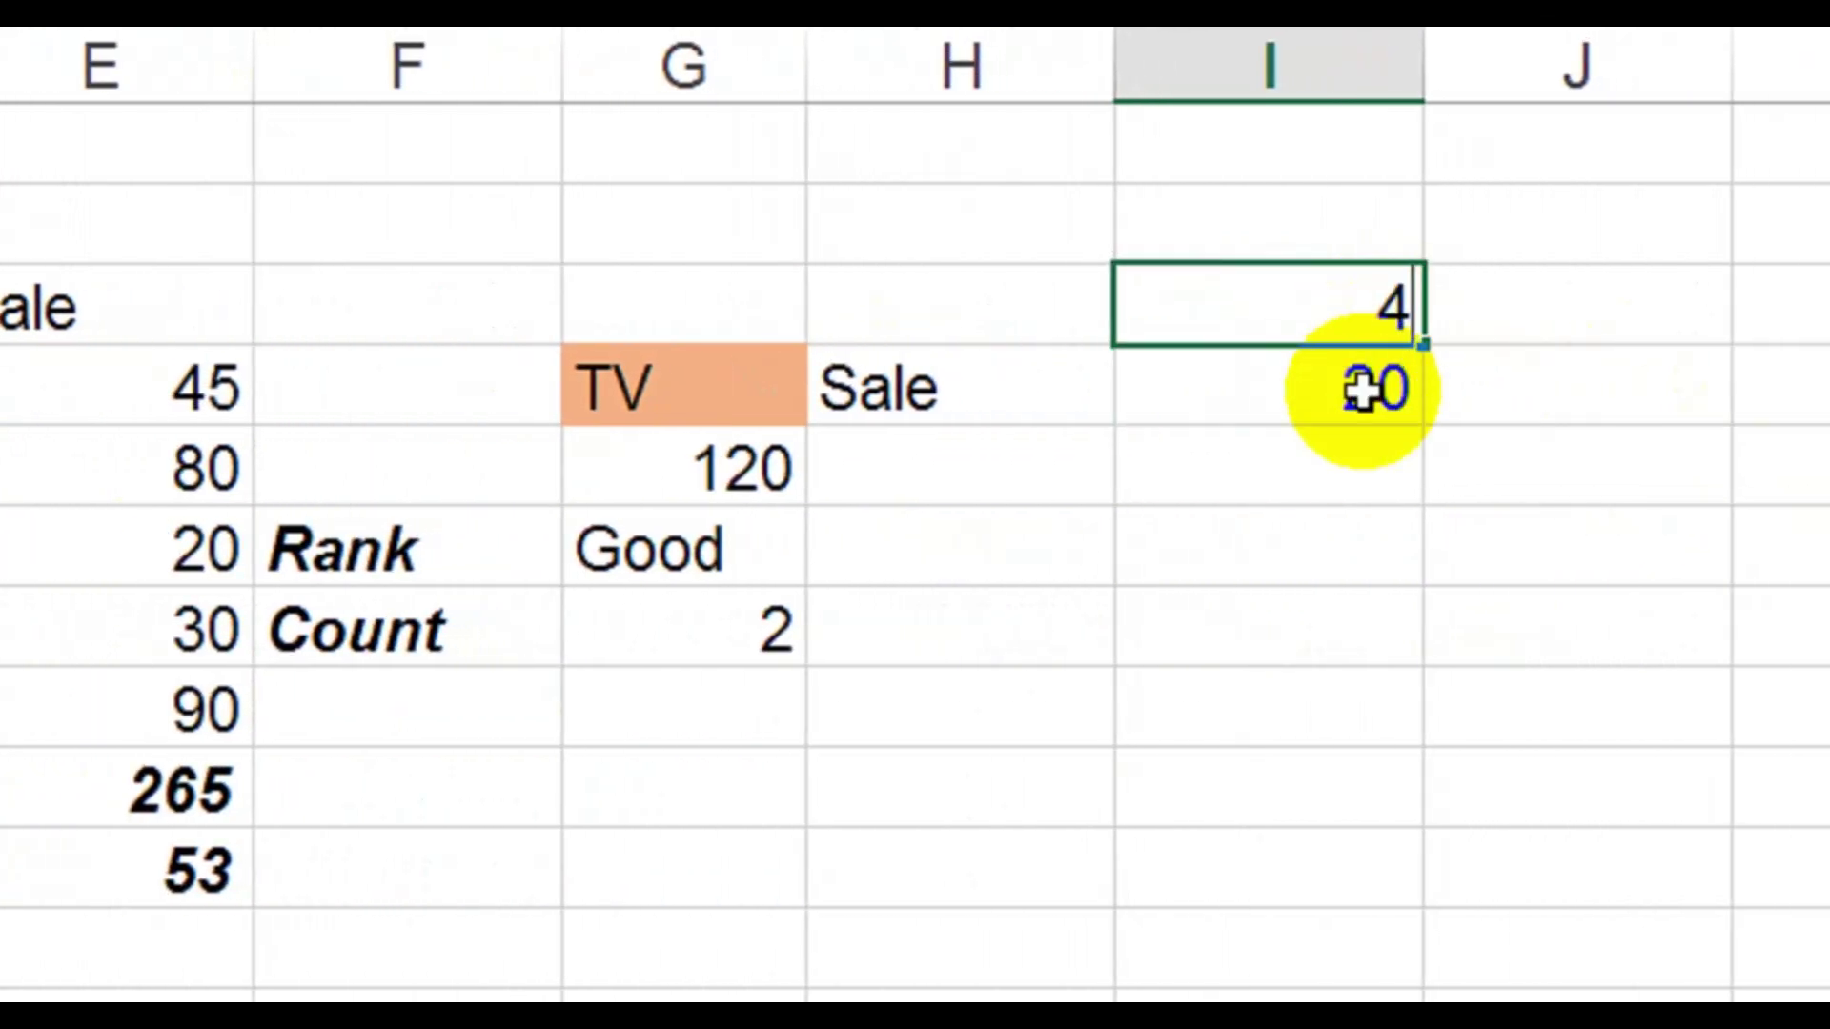
{"action": "type", "text": "4"}
{"action": "key", "text": "Return"}
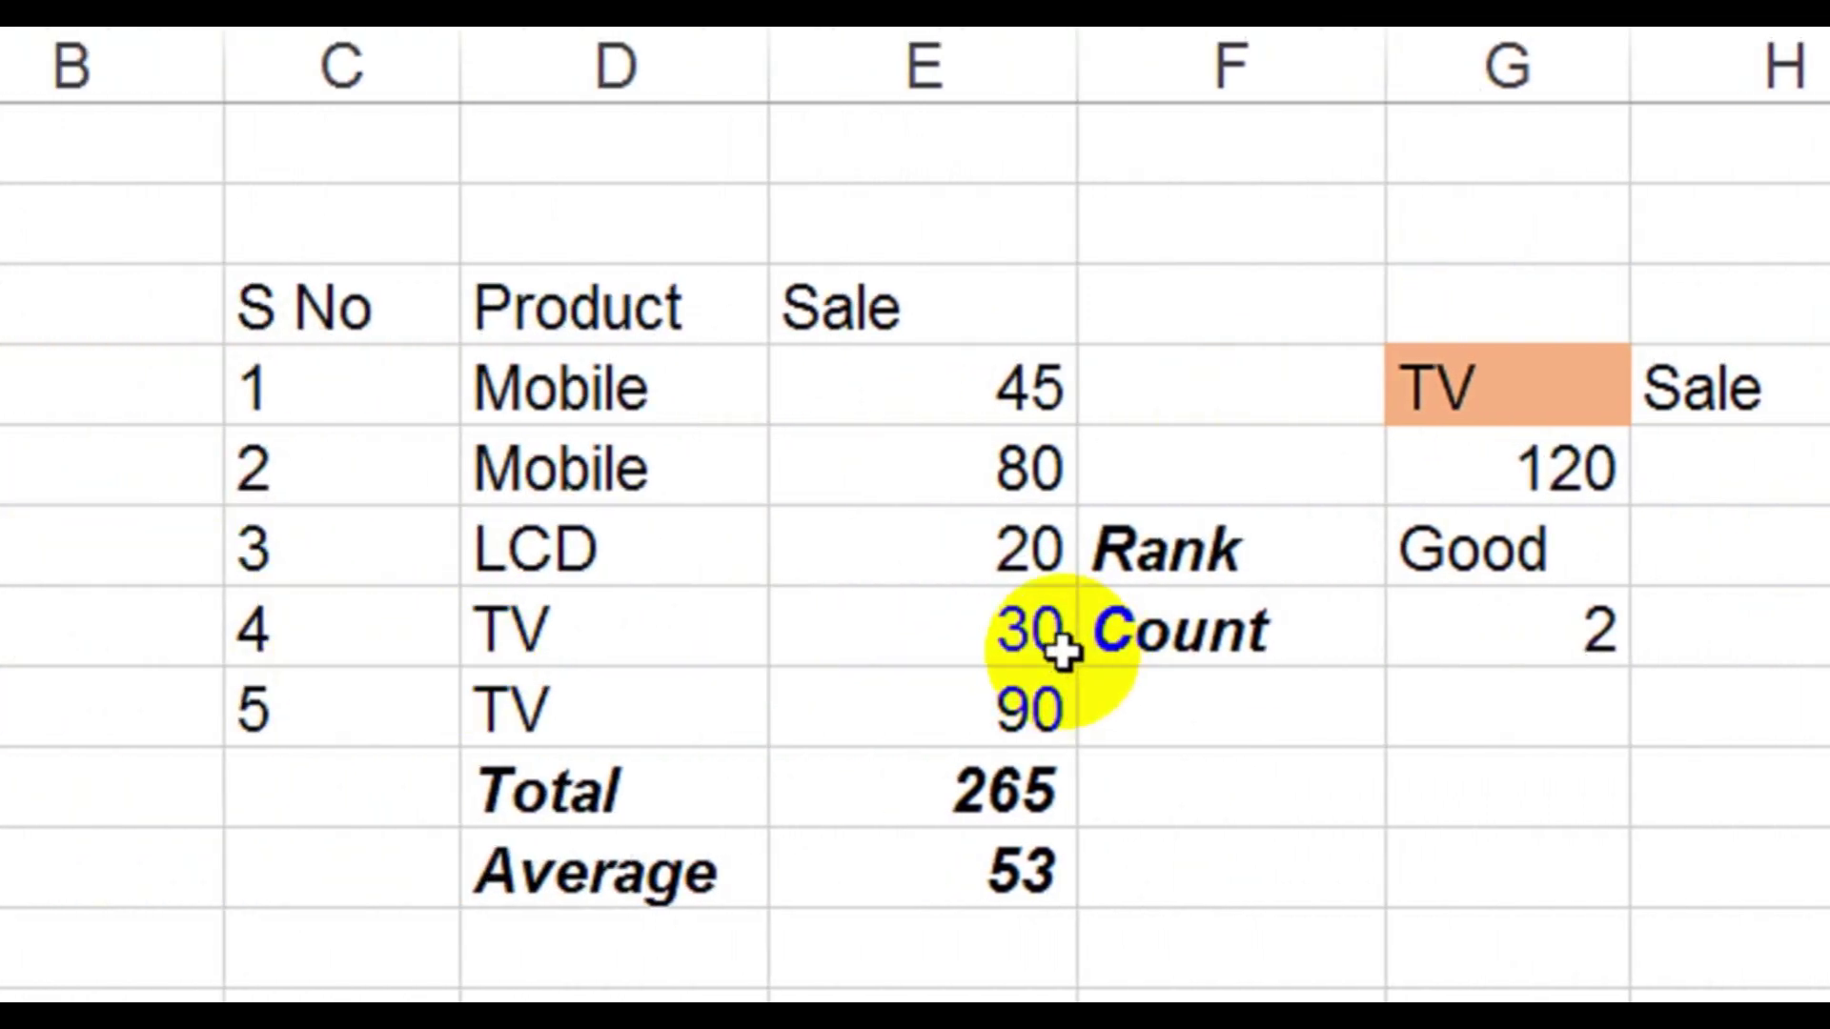
{"action": "left_click", "coordinate": [1418, 315]}
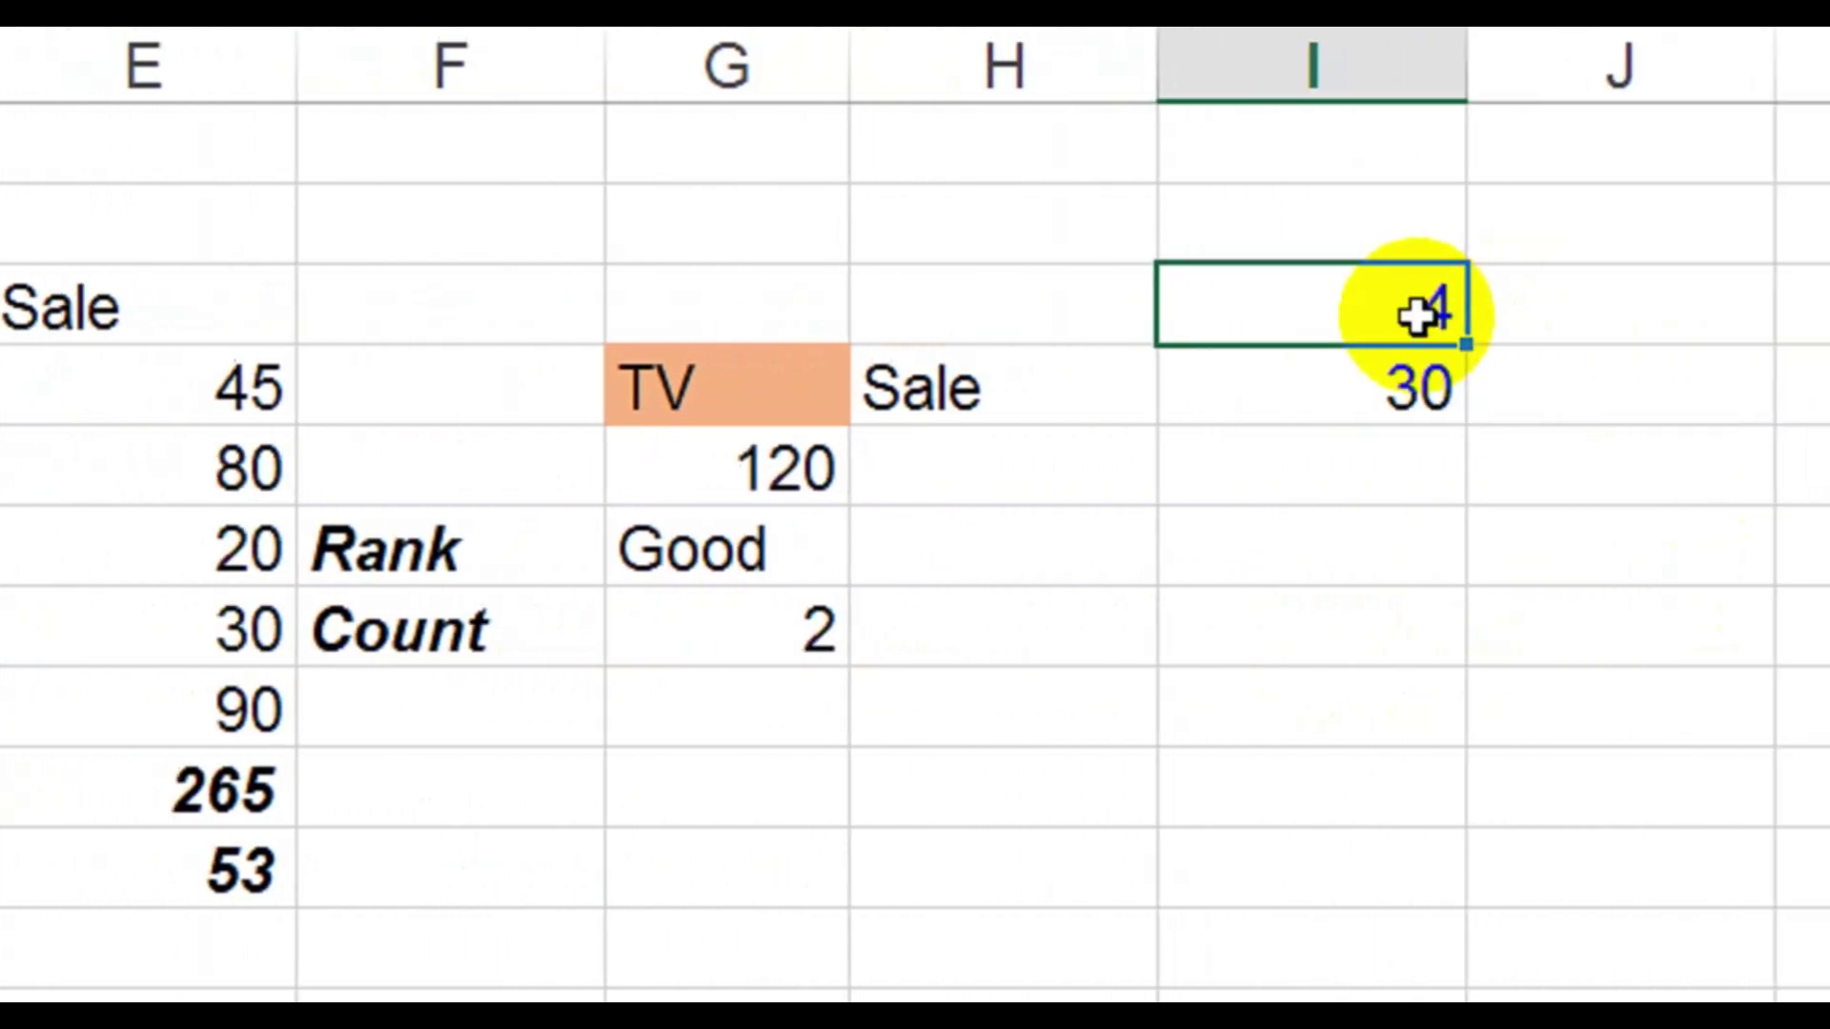
{"action": "type", "text": "5"}
{"action": "key", "text": "Return"}
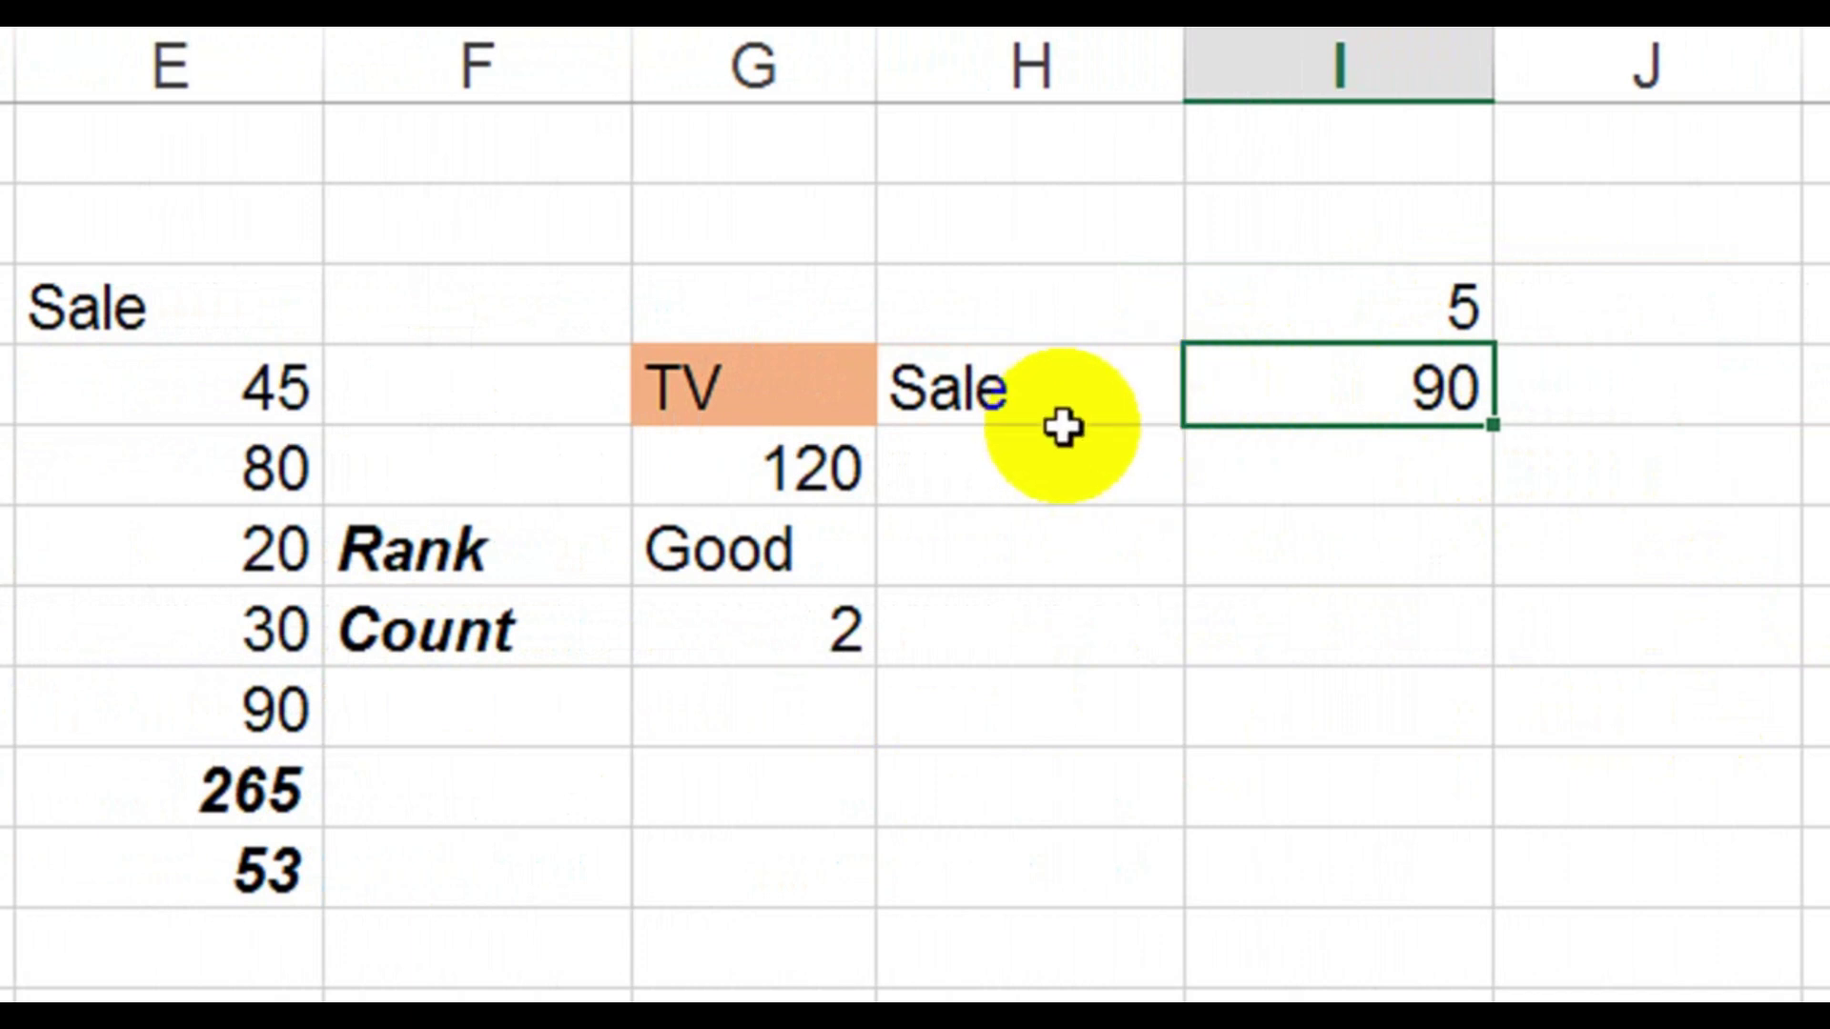
Add the label "Product" in cell H34, below the Sale label
{"action": "left_click", "coordinate": [1413, 322]}
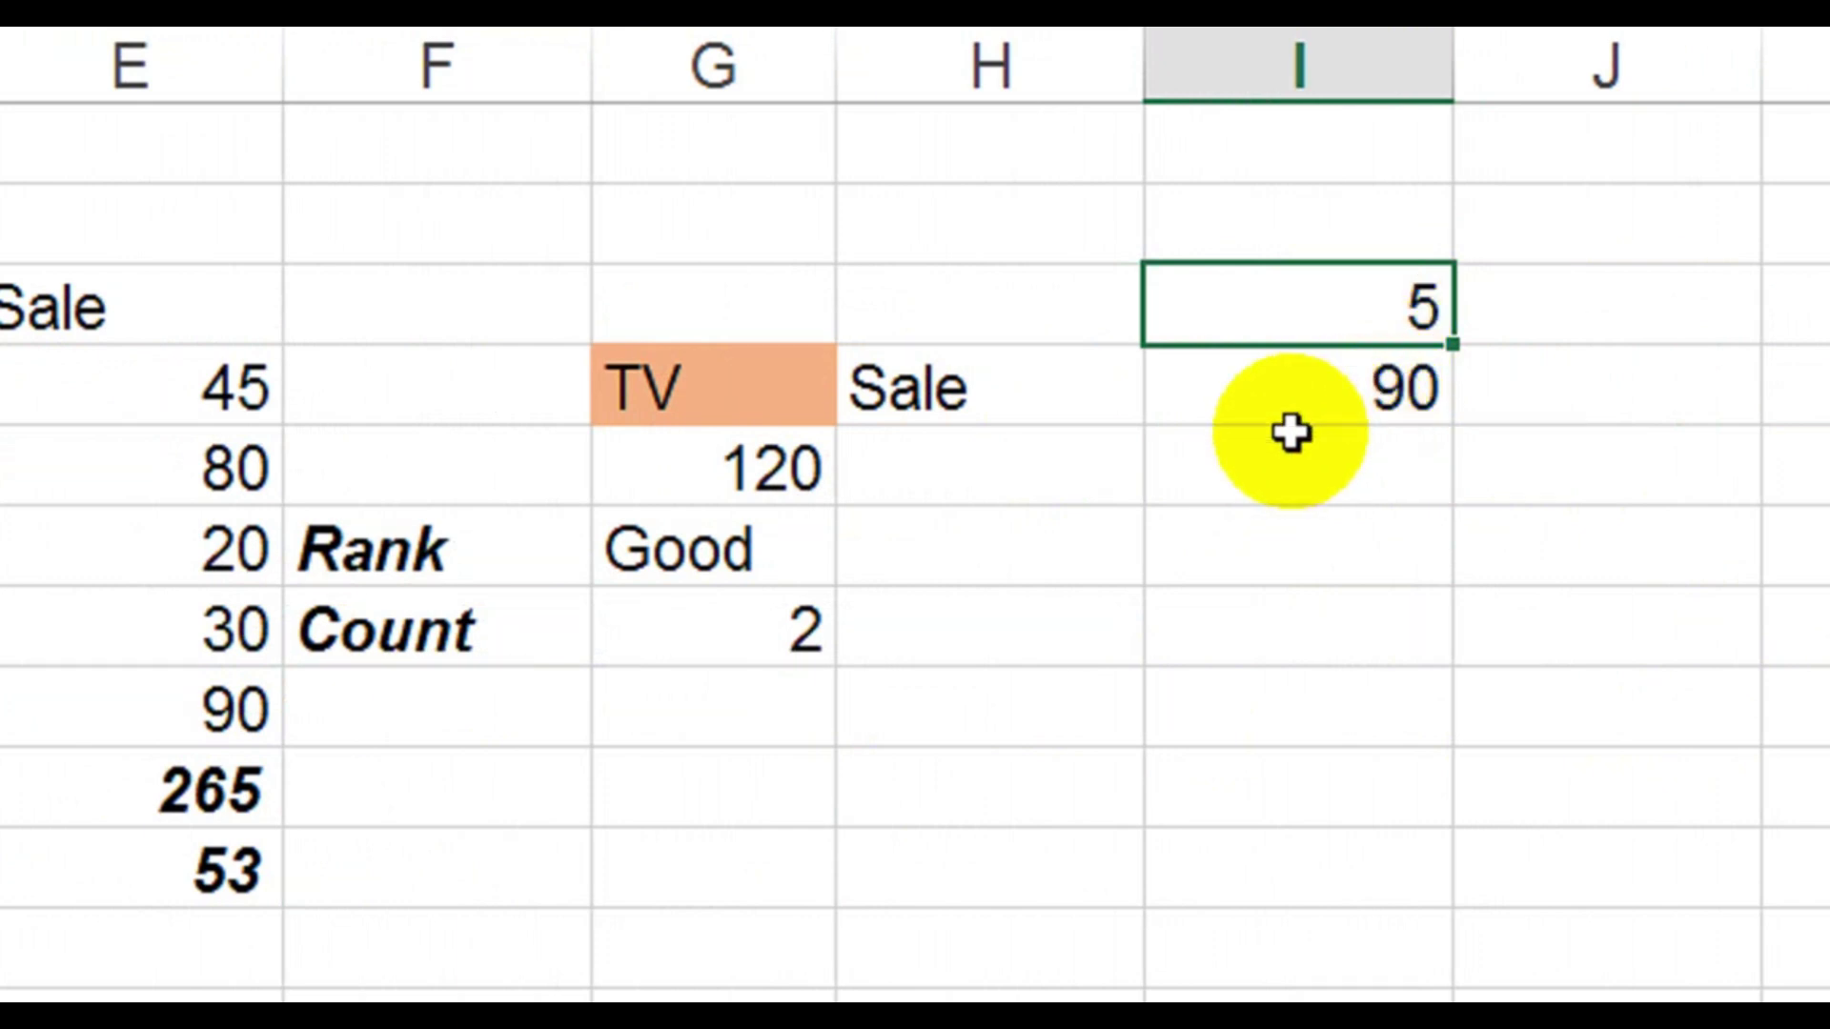
{"action": "left_click", "coordinate": [1039, 397]}
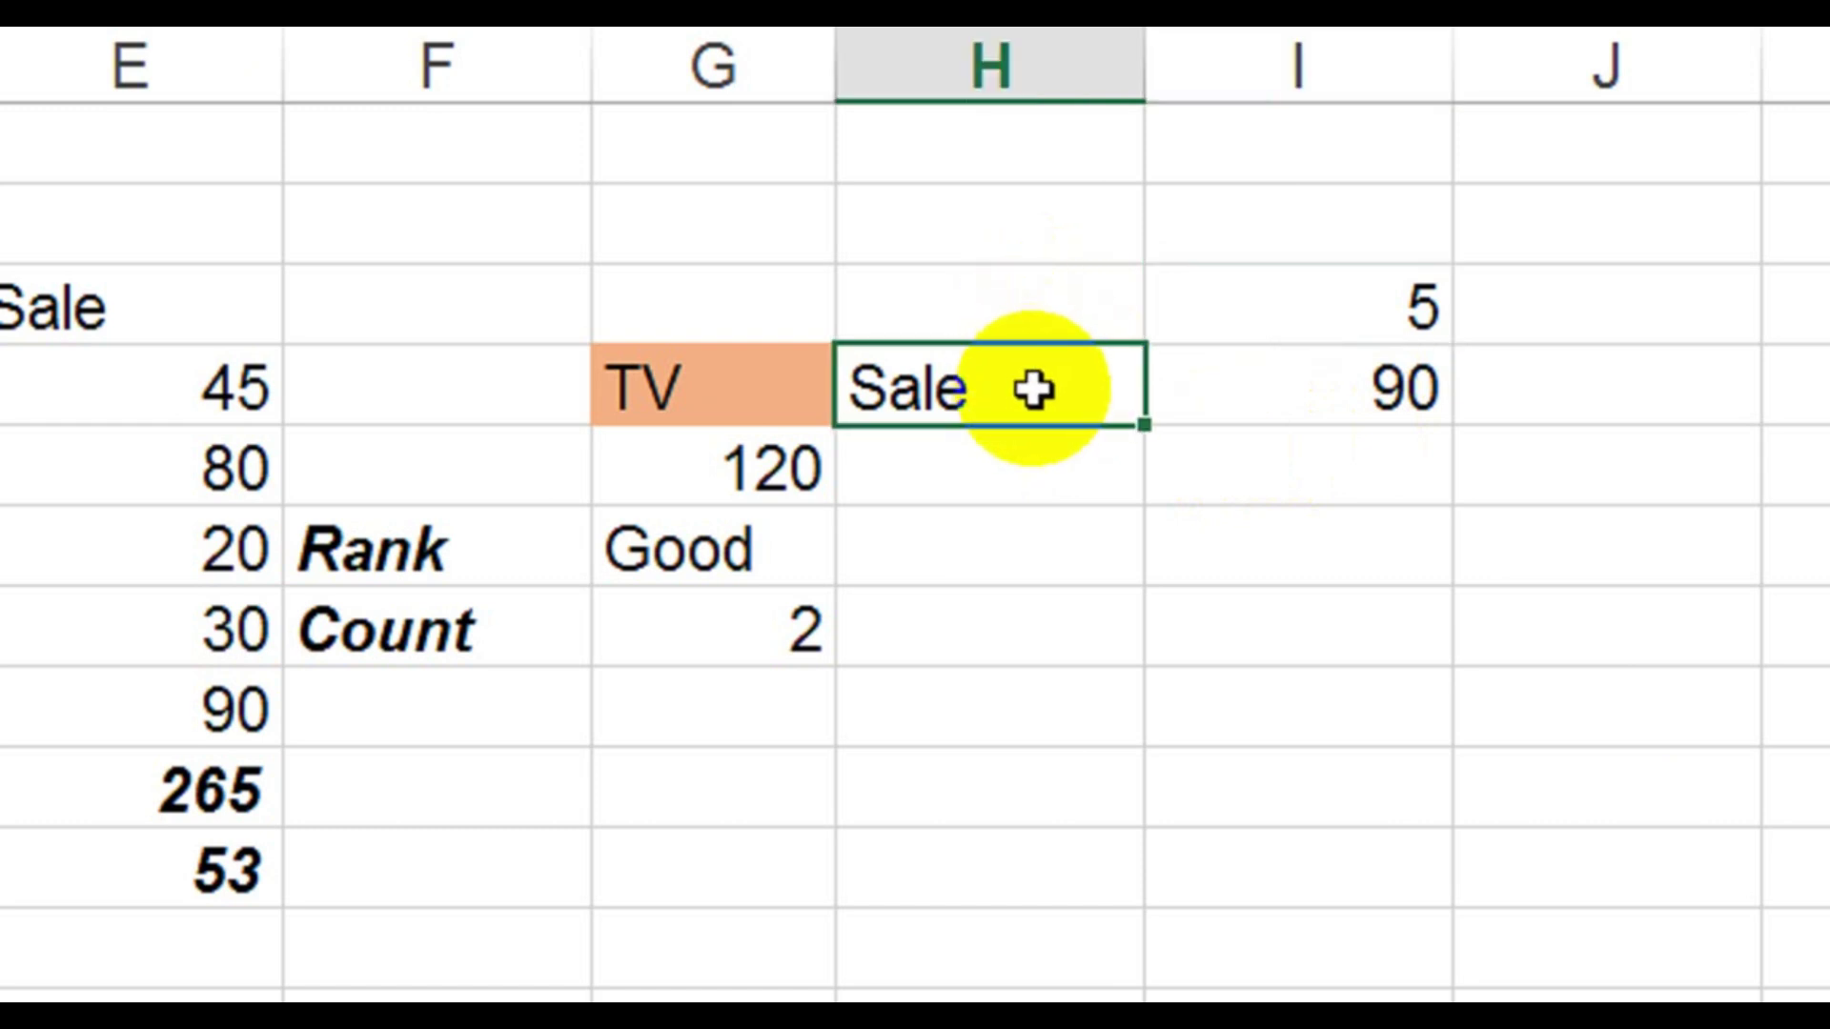
{"action": "left_click", "coordinate": [987, 490]}
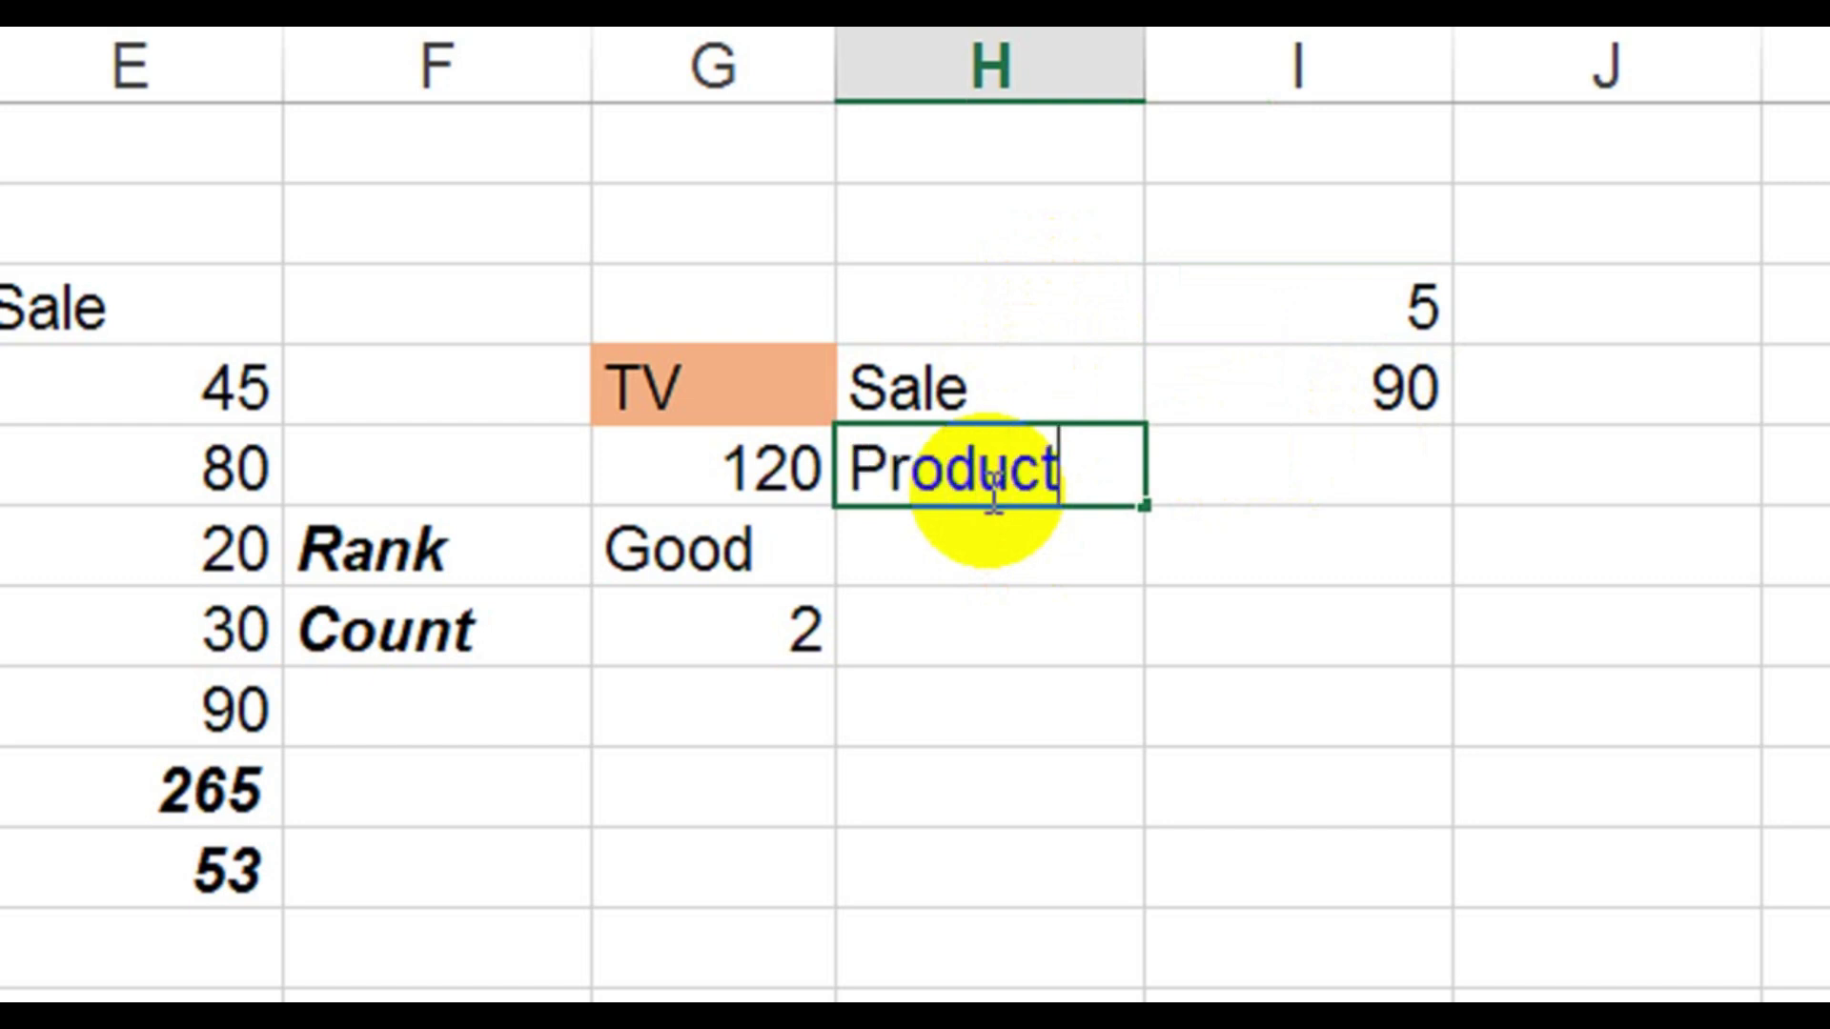
{"action": "type", "text": "Product"}
{"action": "key", "text": "Return"}
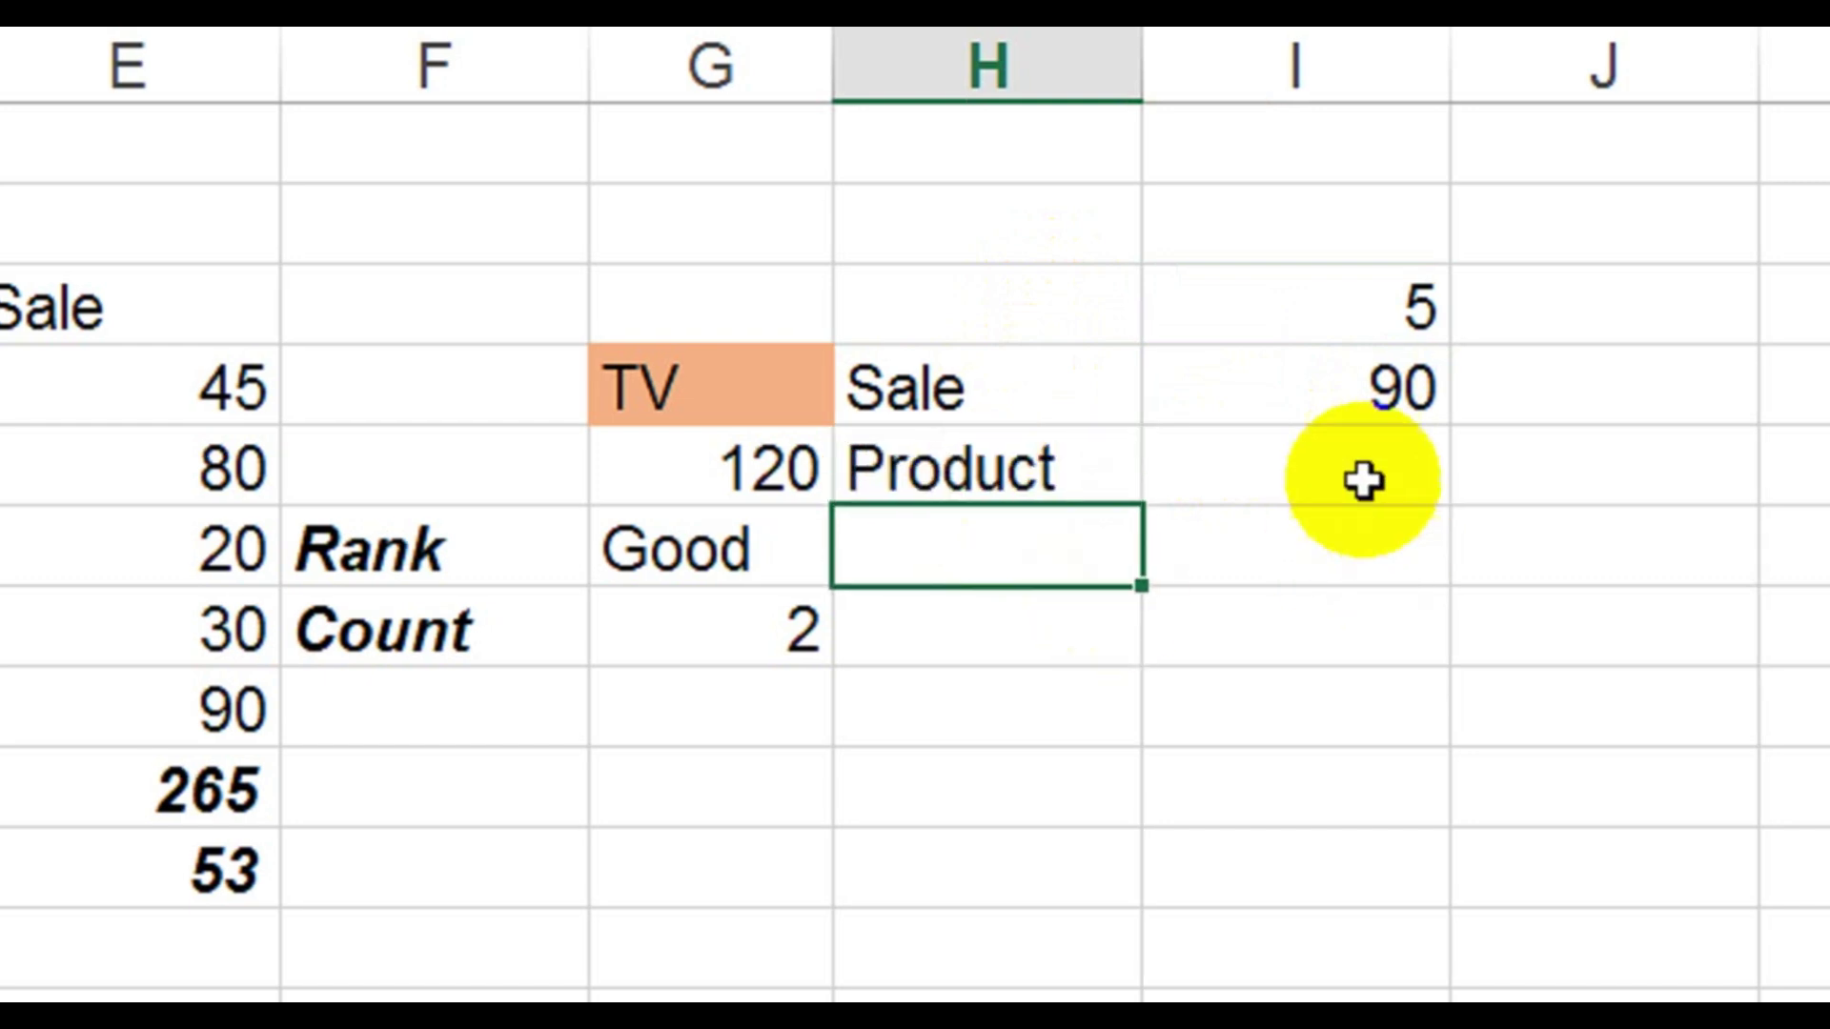
Start a VLOOKUP formula in cell I34 with lookup value I32 and the absolute table range $C$32:$E$37
{"action": "left_click", "coordinate": [1351, 455]}
{"action": "type", "text": "="}
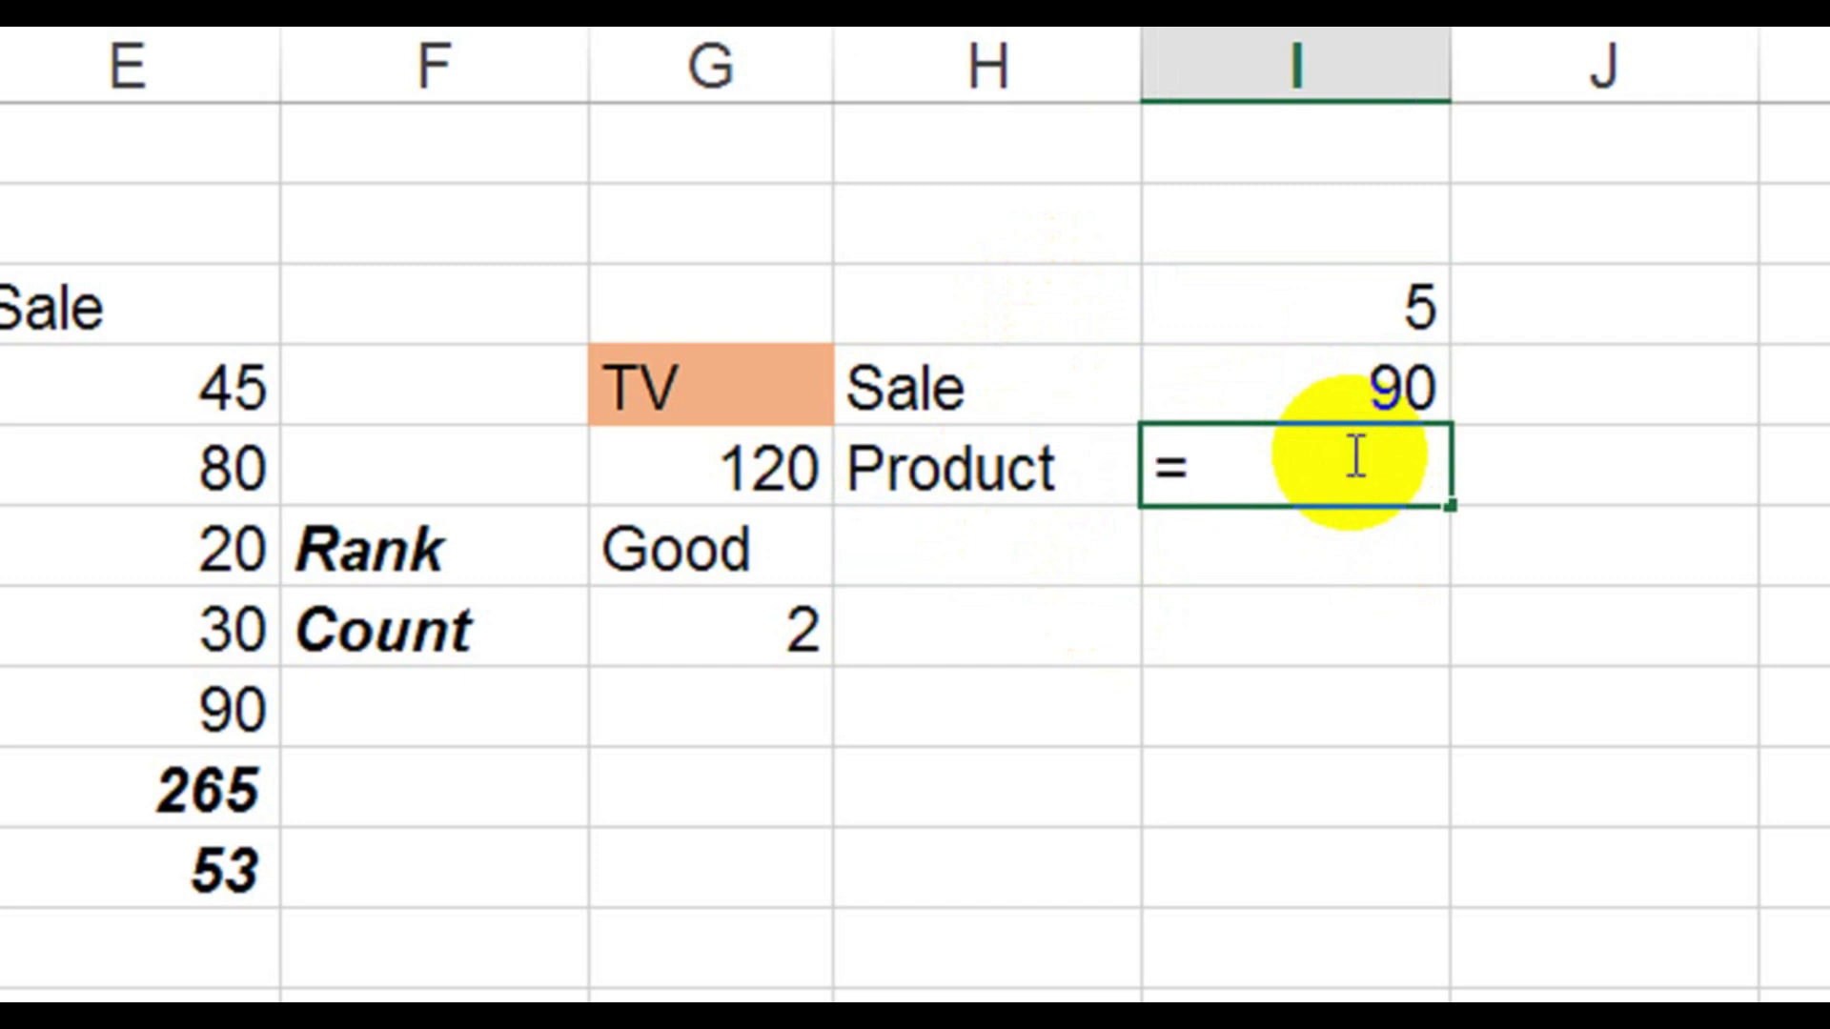
{"action": "type", "text": "vloo"}
{"action": "key", "text": "Tab"}
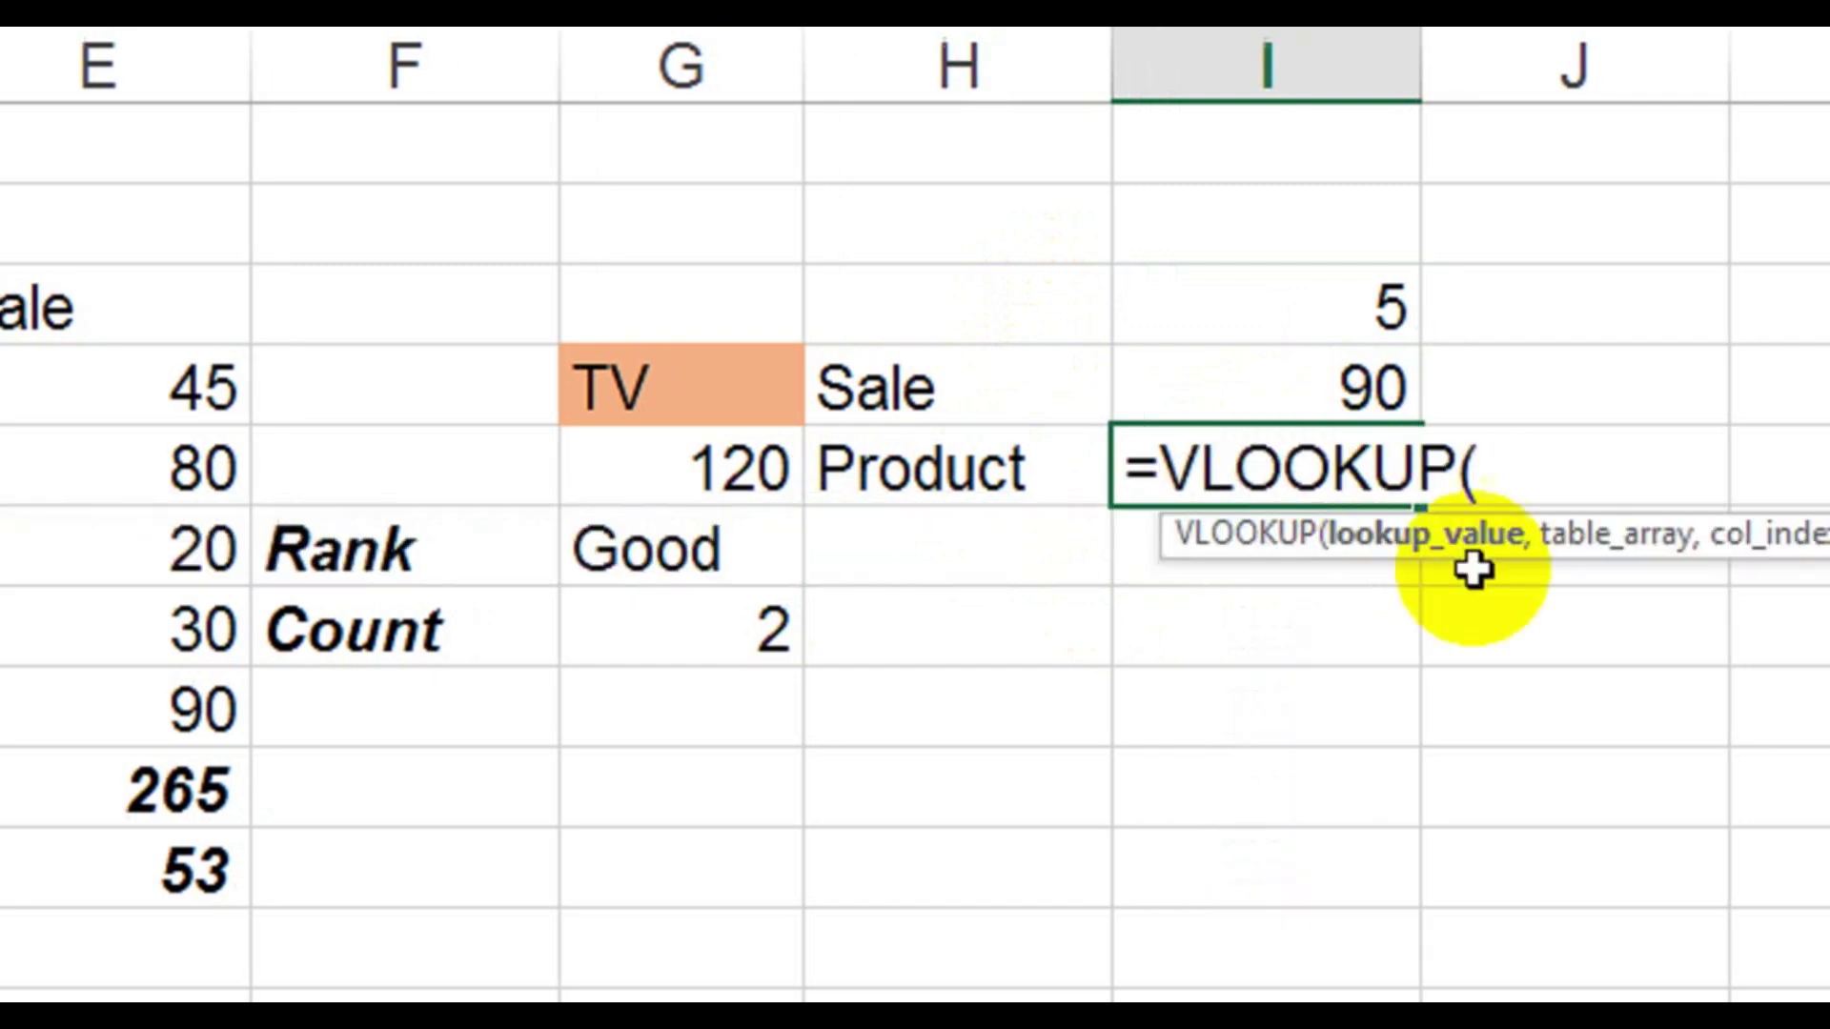
{"action": "left_click", "coordinate": [1360, 329]}
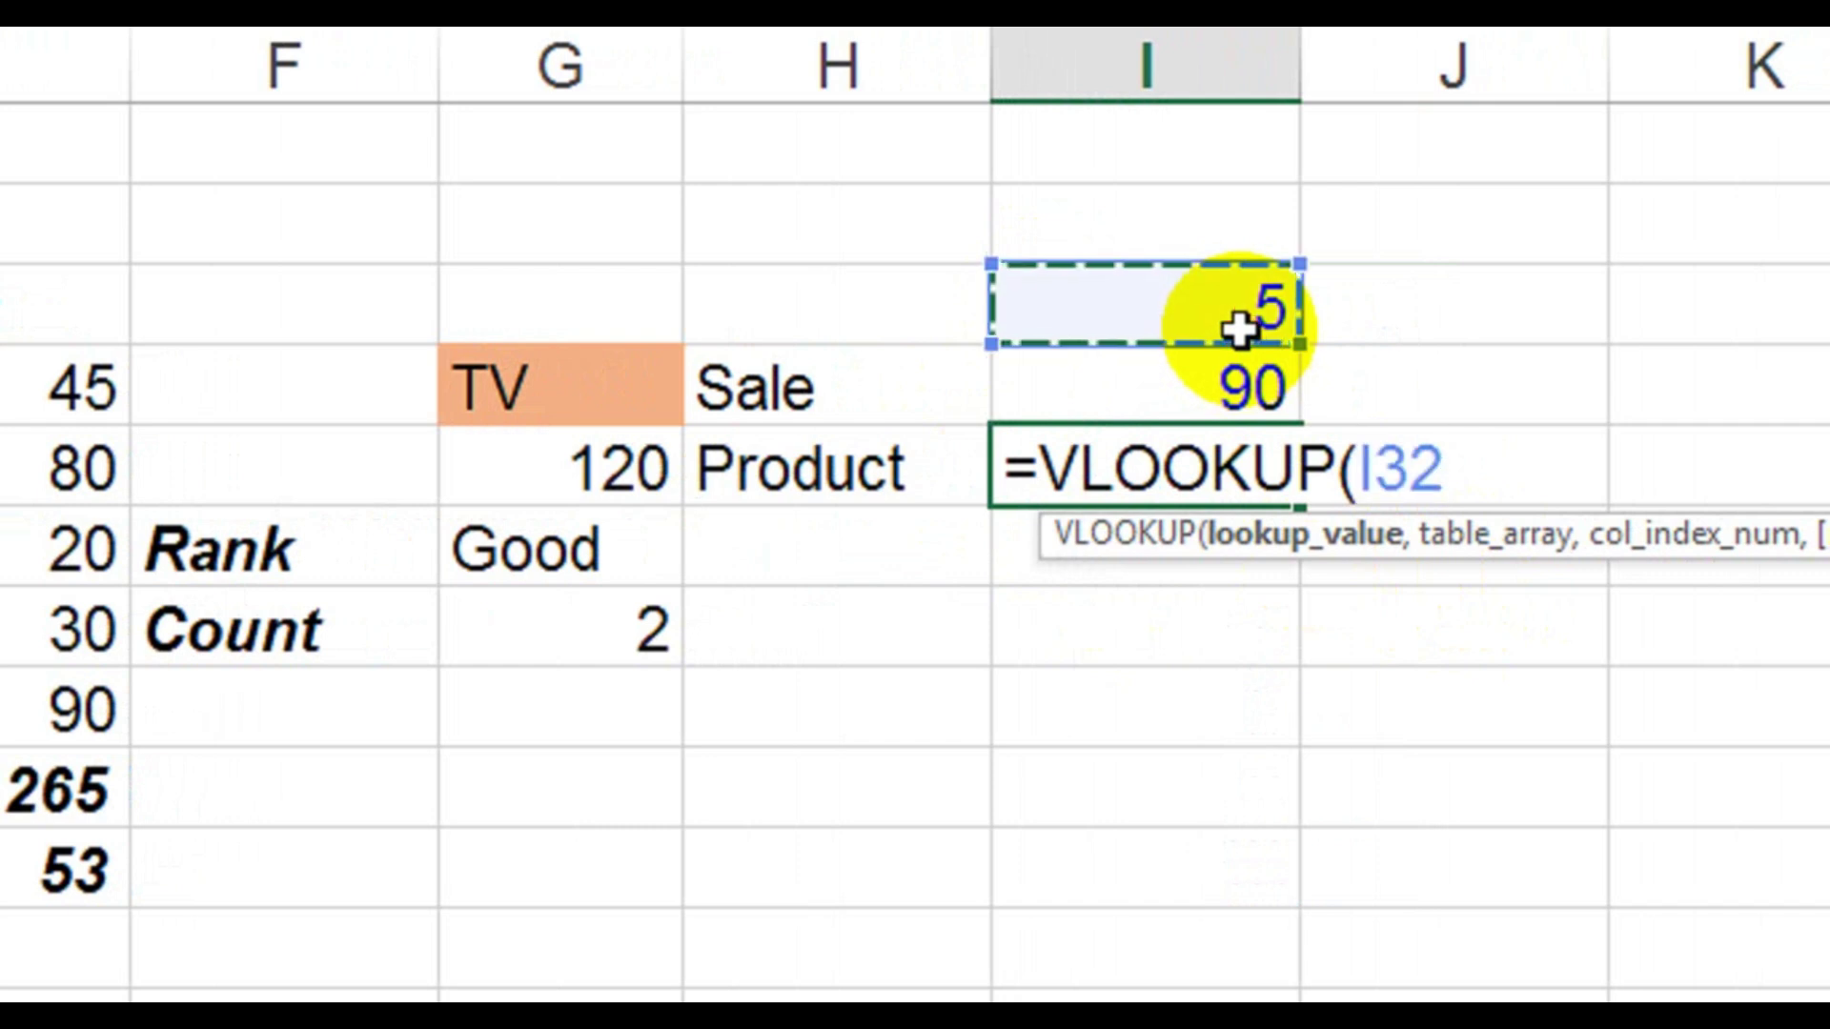
{"action": "type", "text": ","}
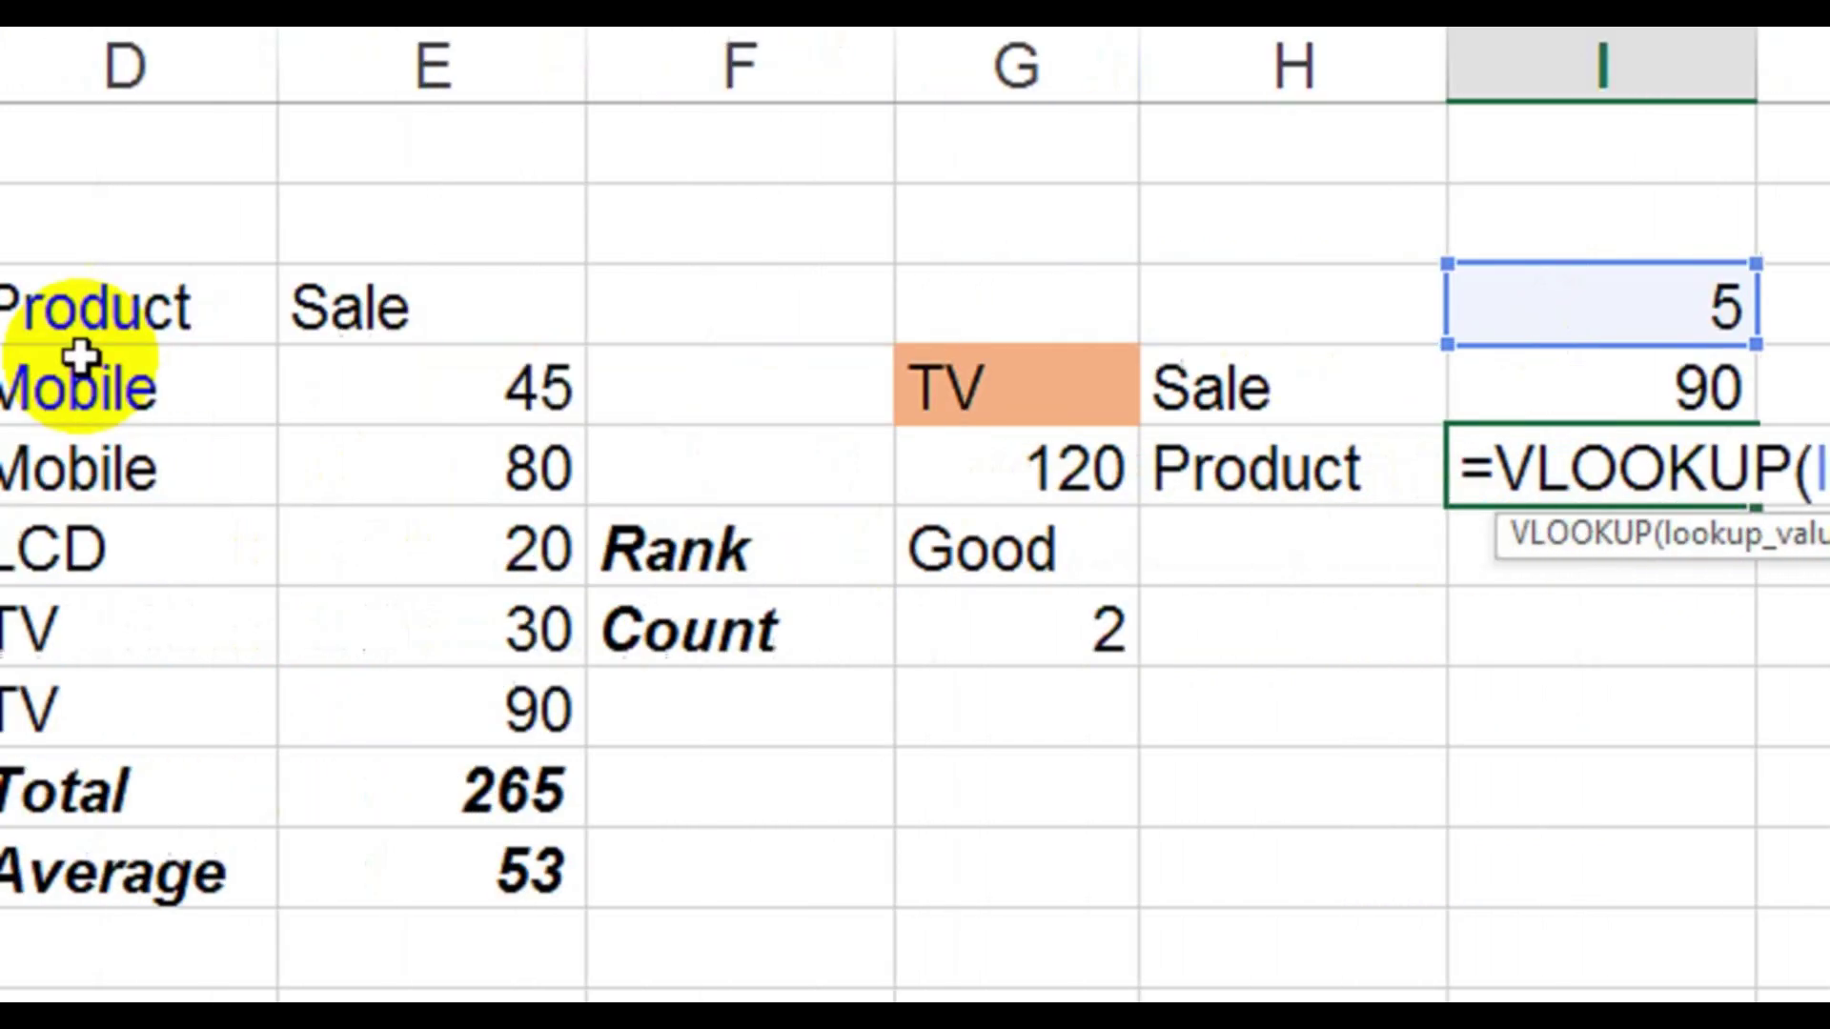
{"action": "left_click_drag", "start_coordinate": [276, 334], "coordinate": [780, 577]}
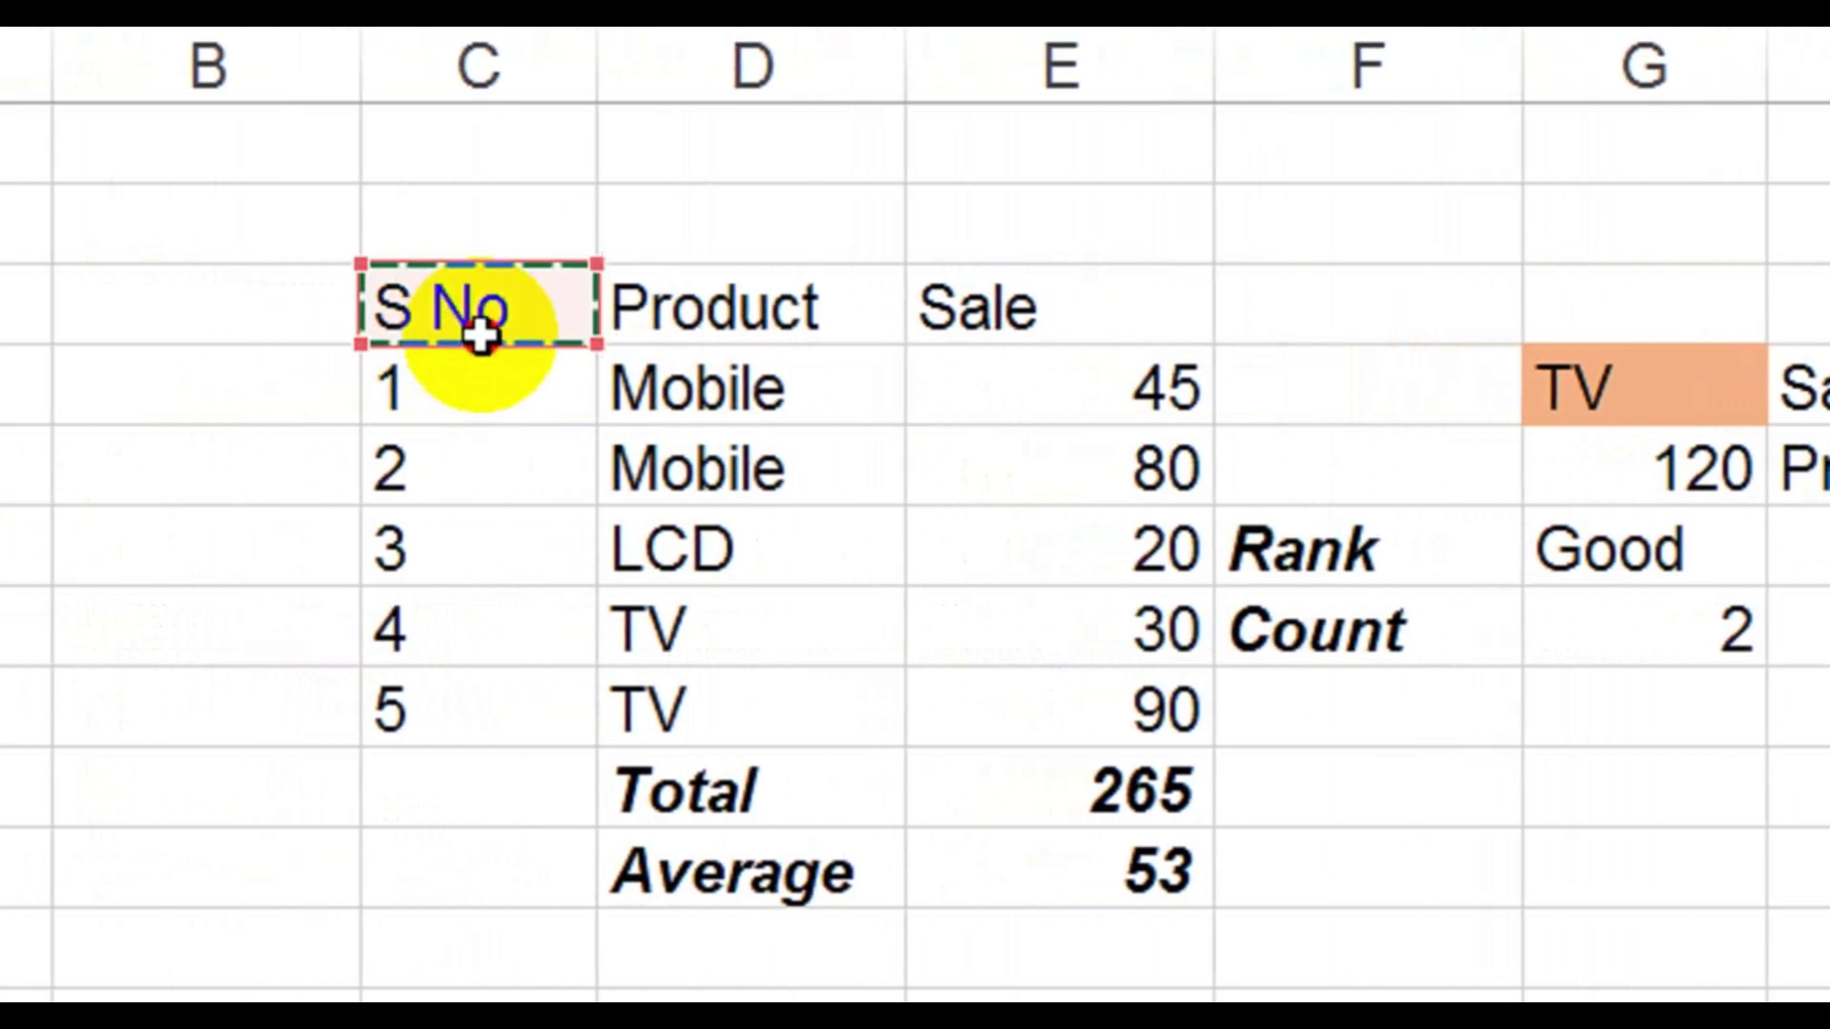
{"action": "left_click_drag", "start_coordinate": [968, 576], "coordinate": [993, 694]}
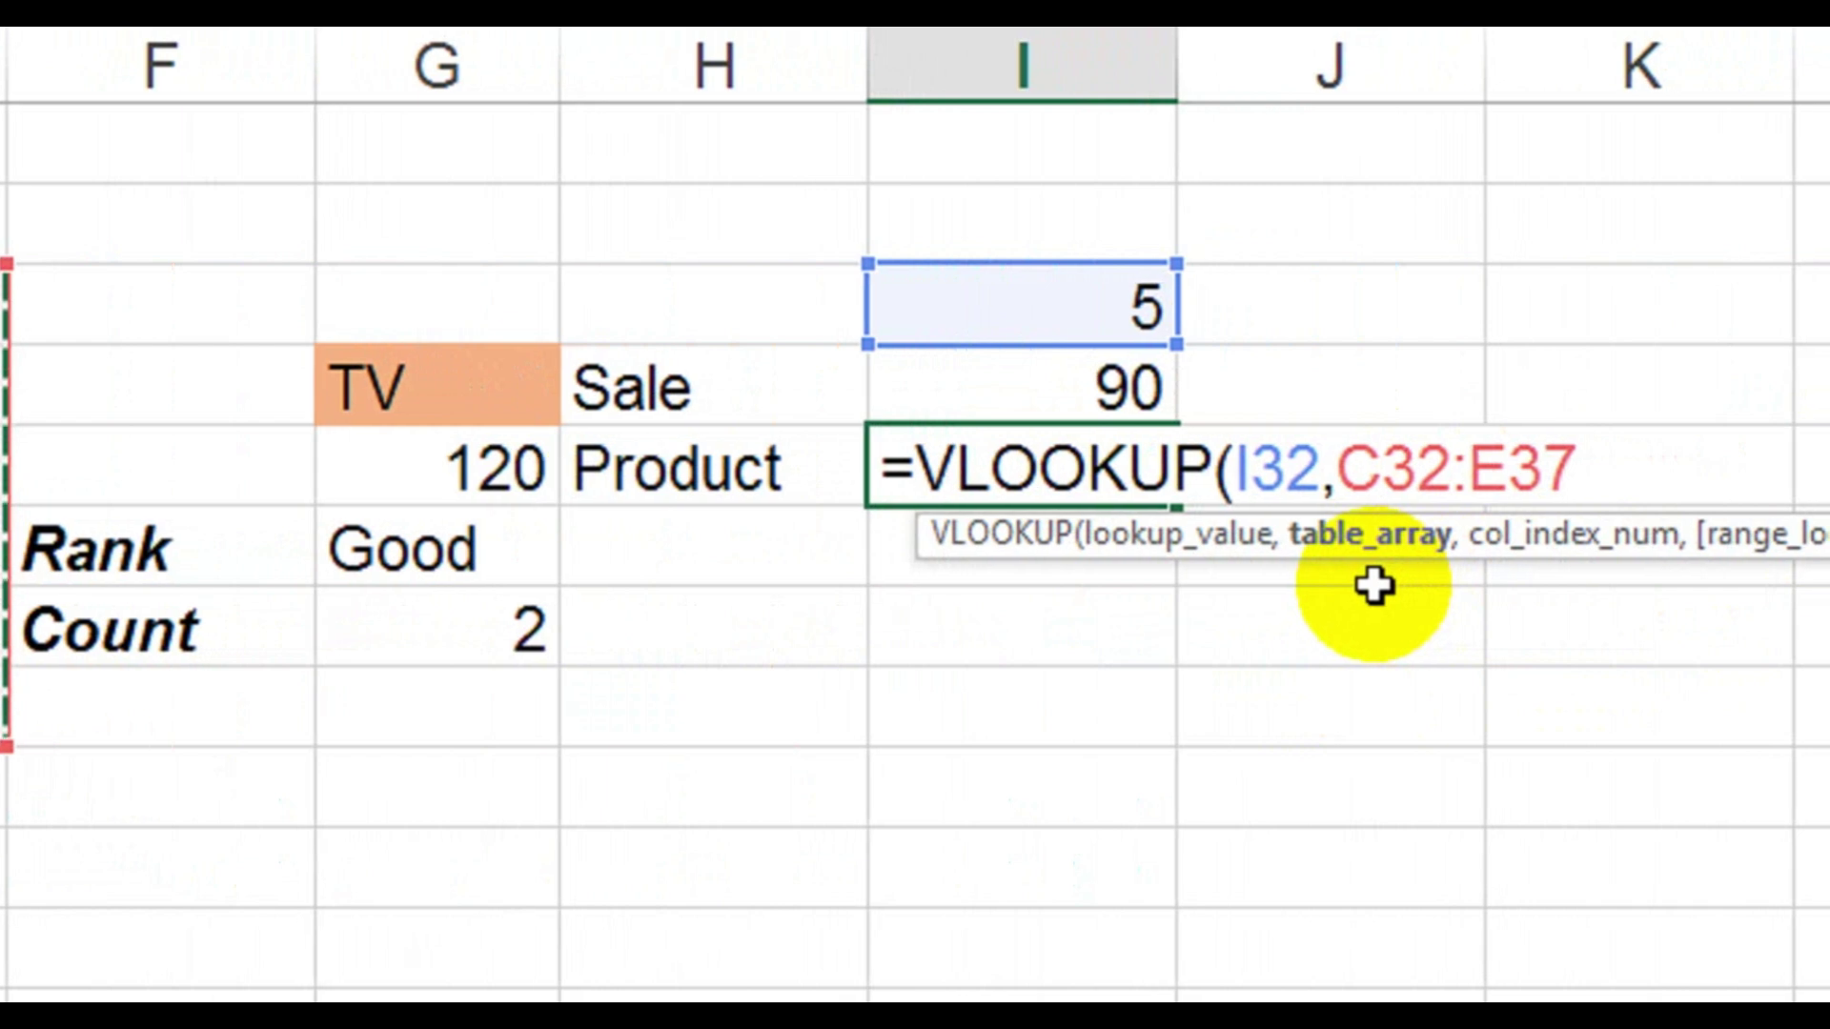
{"action": "key", "text": "F4"}
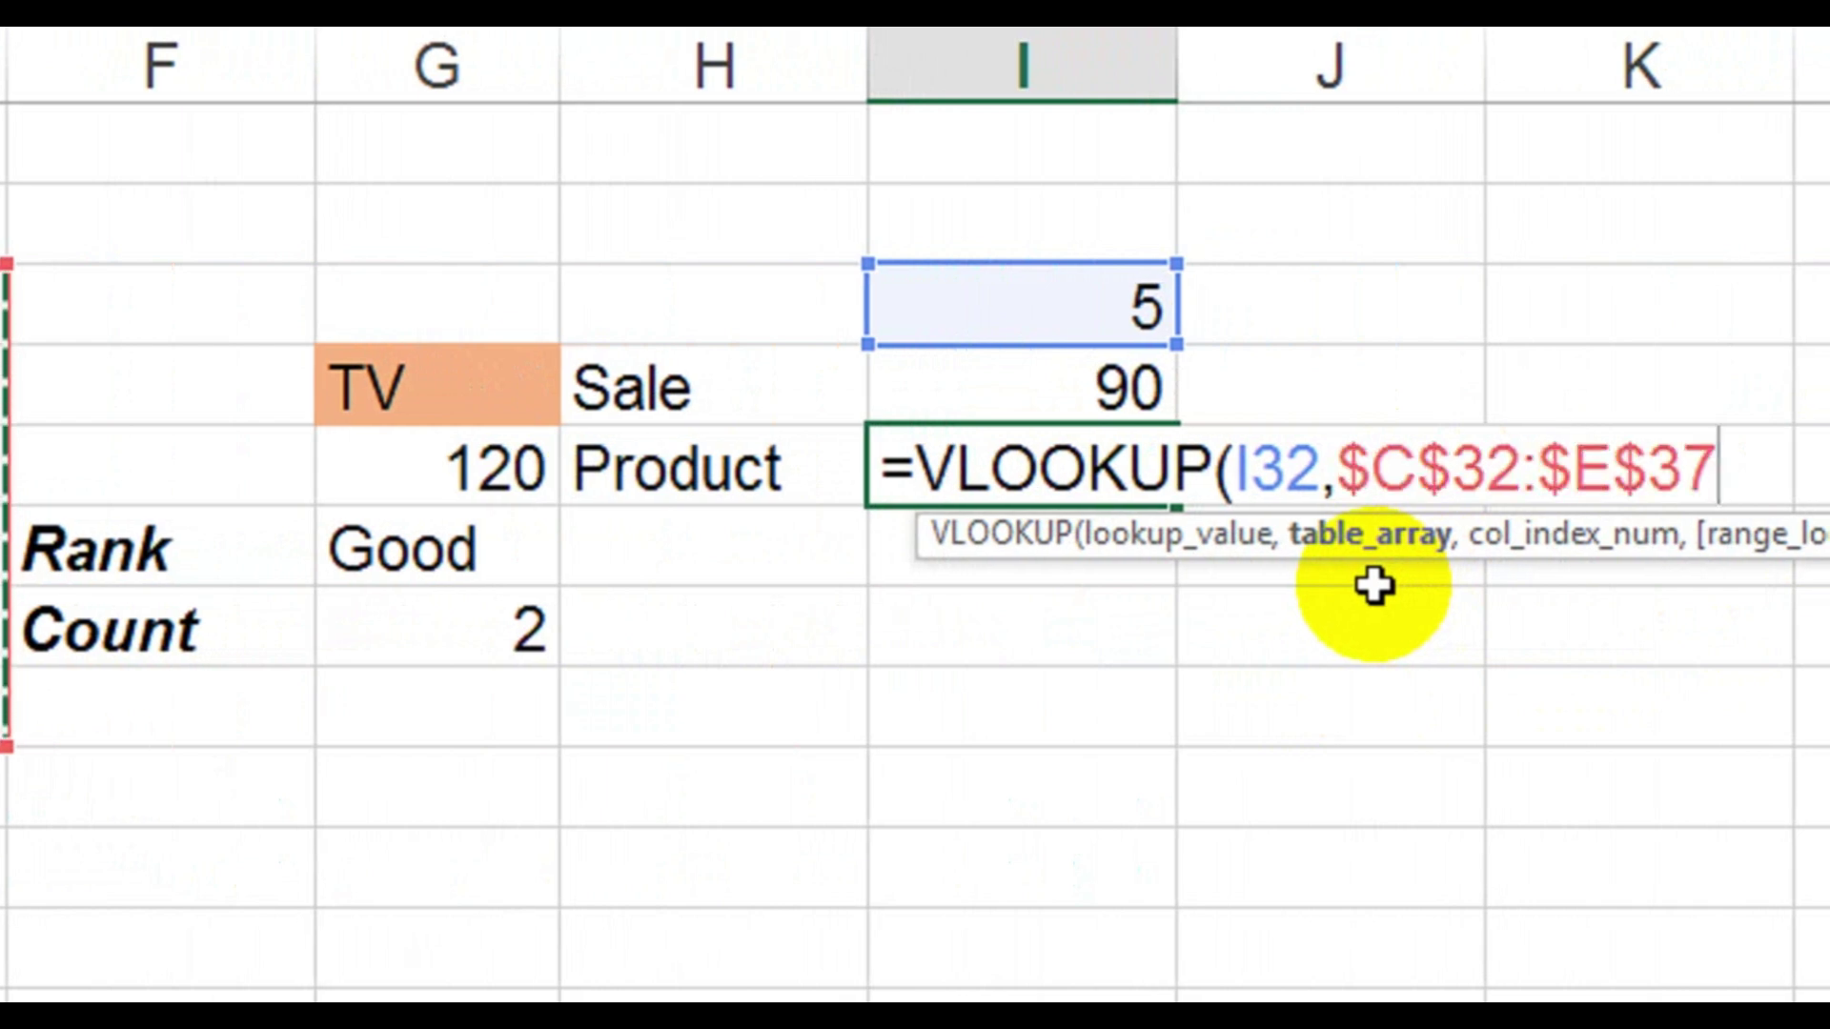
Complete the product VLOOKUP formula with column index 2 and enter it
{"action": "type", "text": ","}
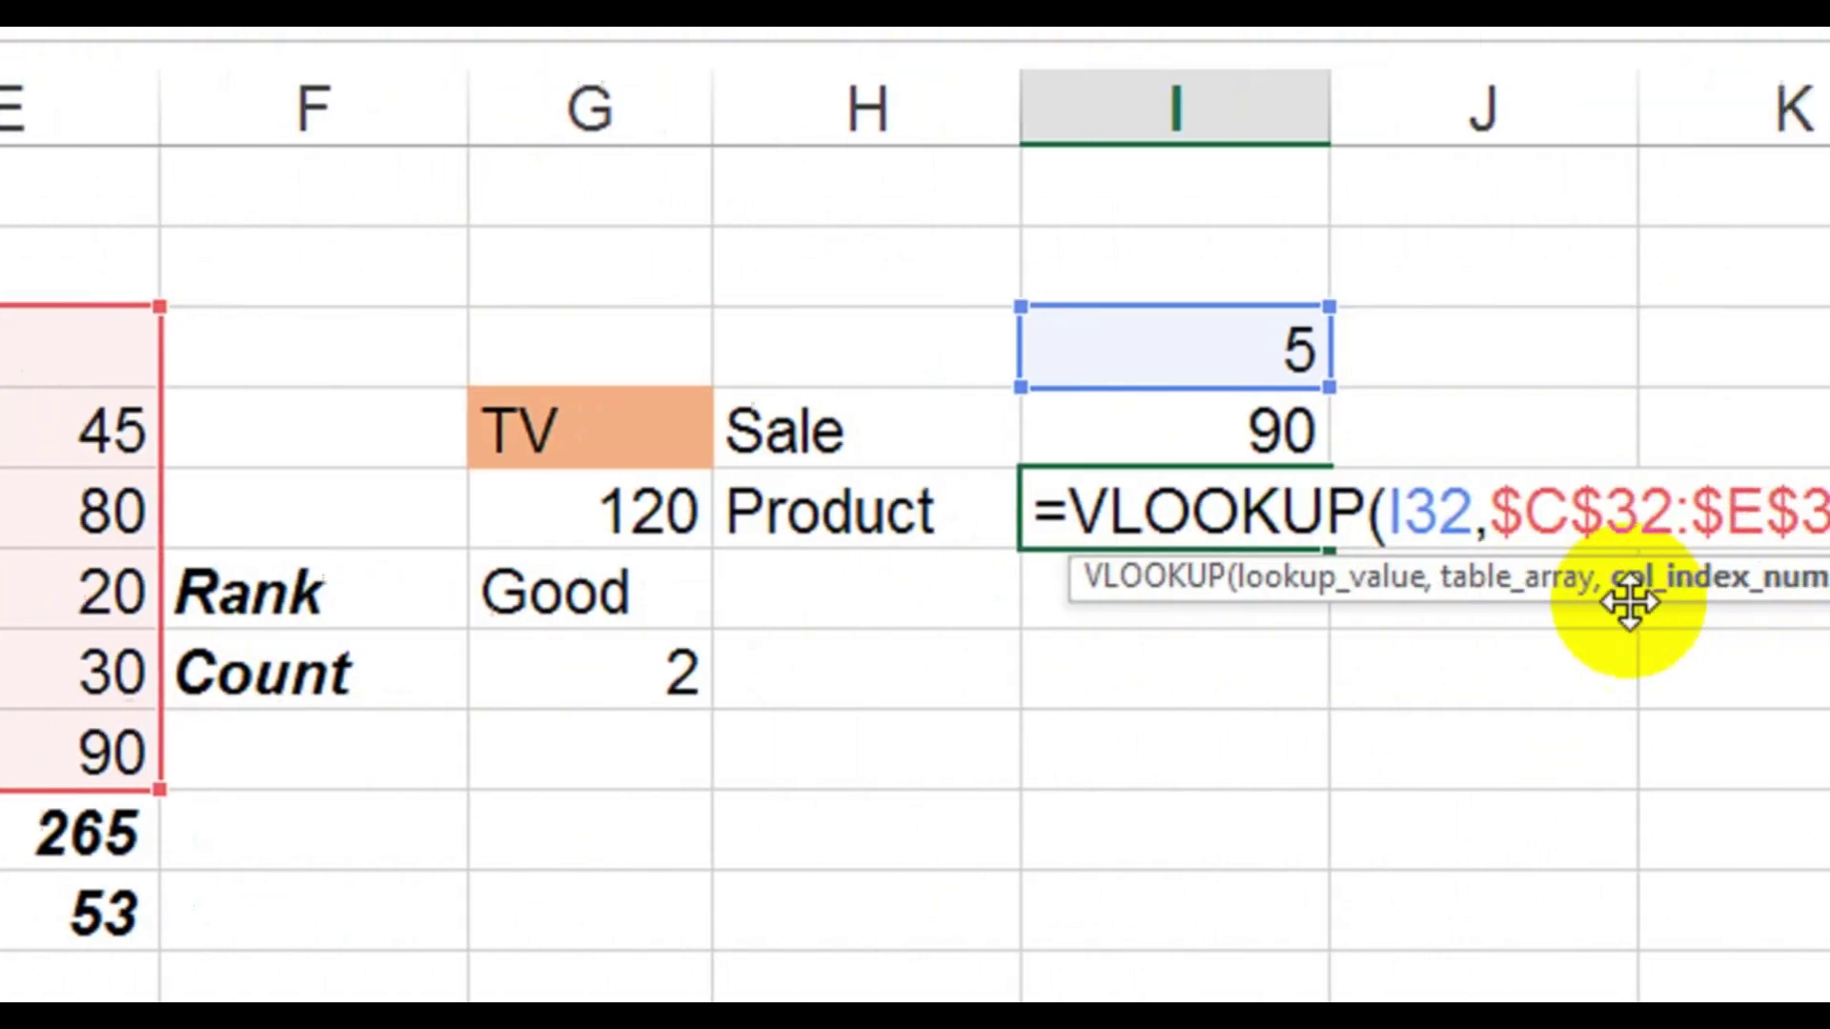
{"action": "type", "text": "2"}
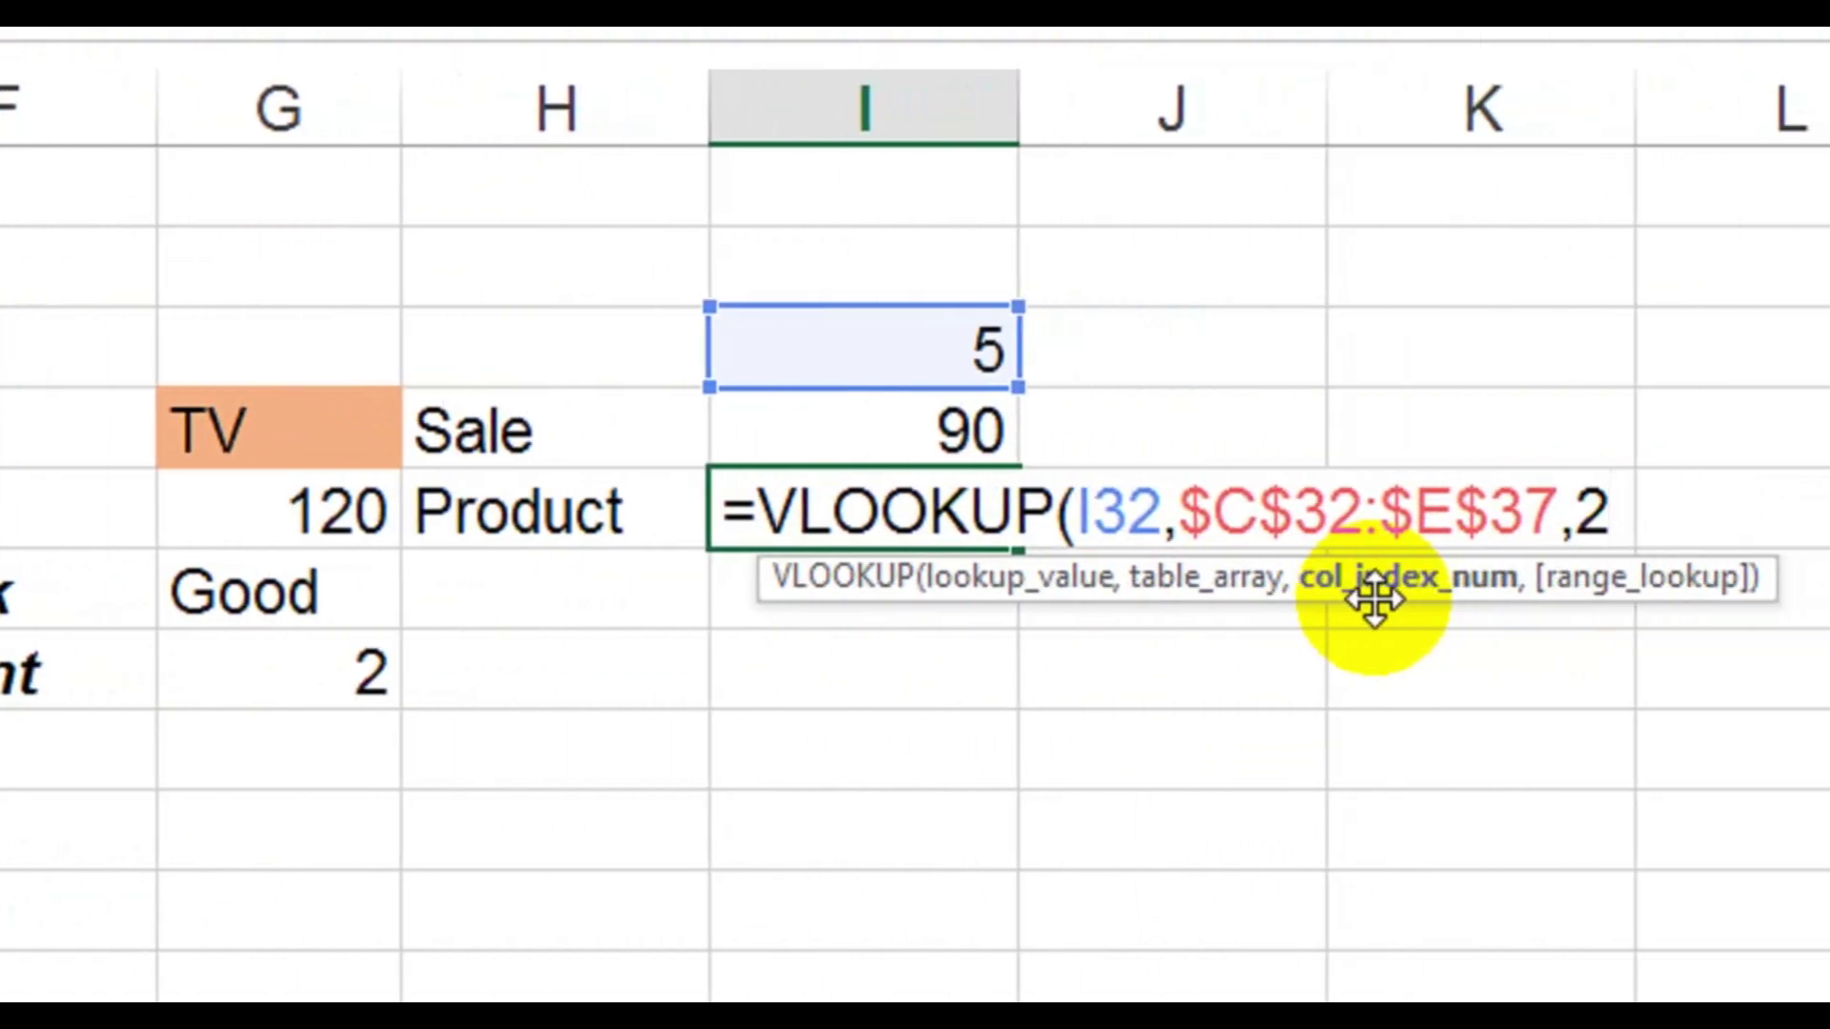
{"action": "type", "text": ")"}
{"action": "key", "text": "Return"}
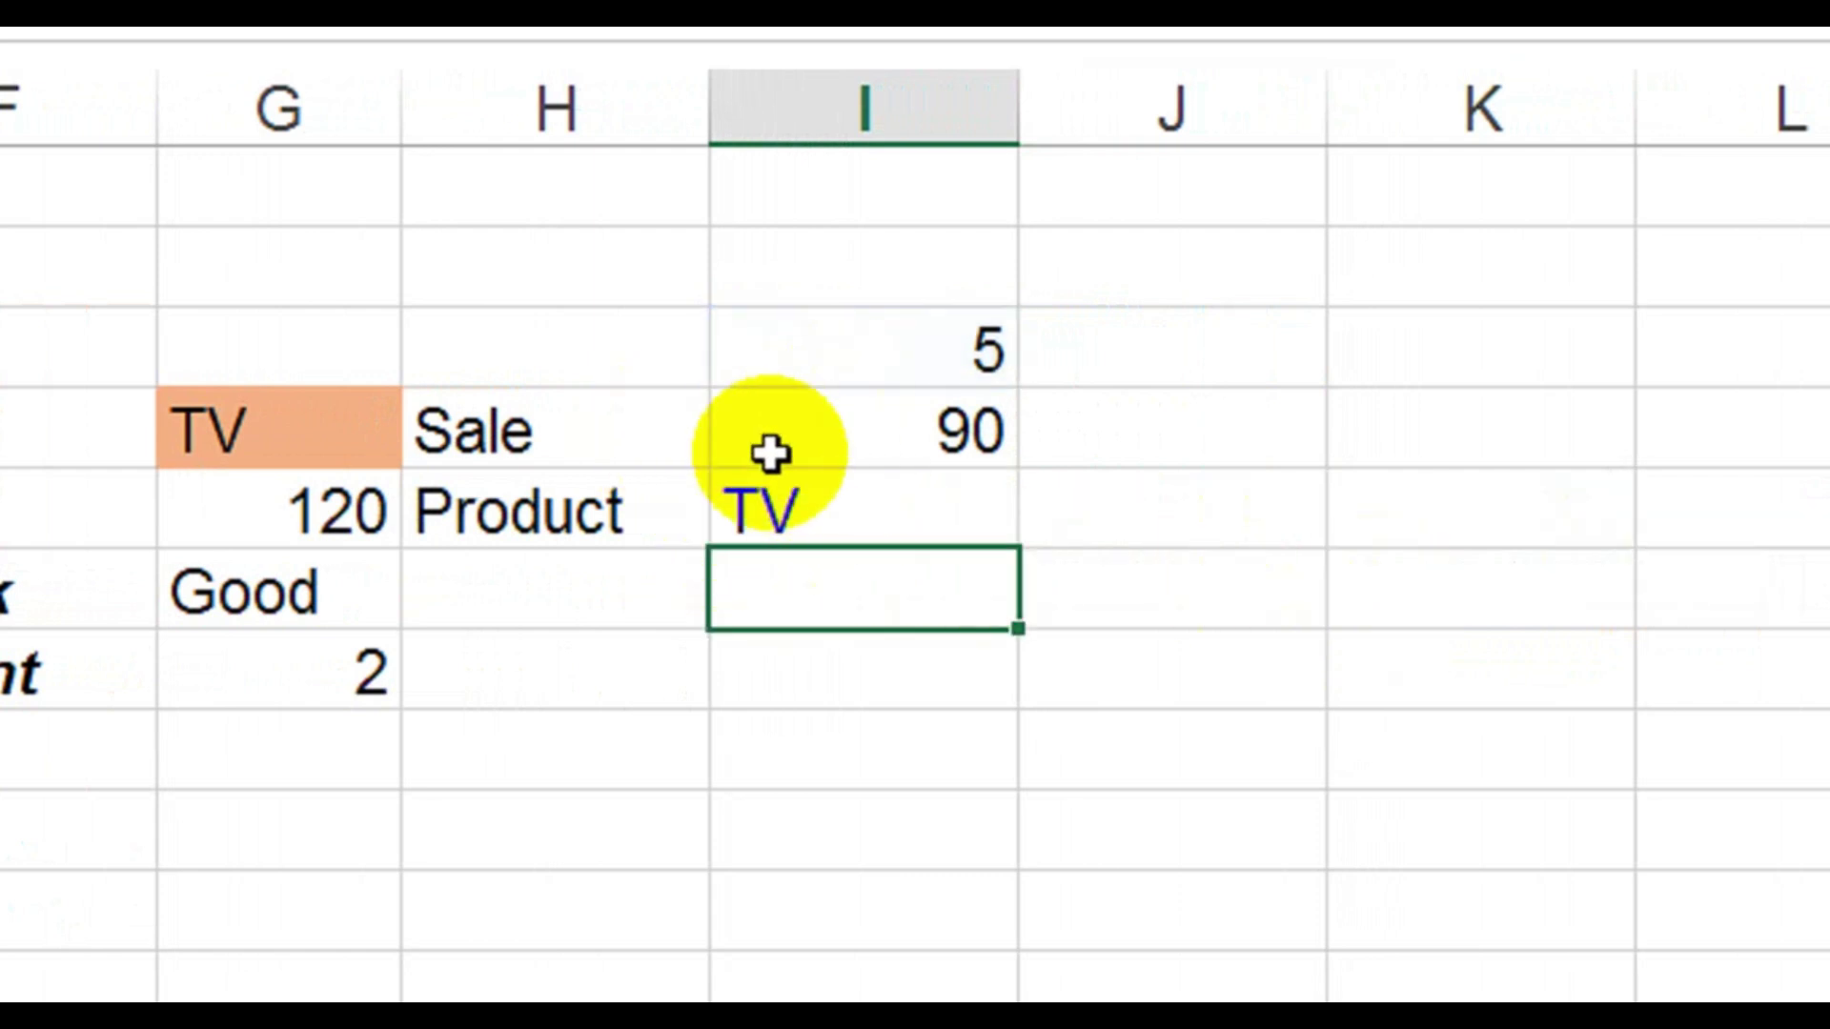
{"action": "left_click", "coordinate": [1006, 354]}
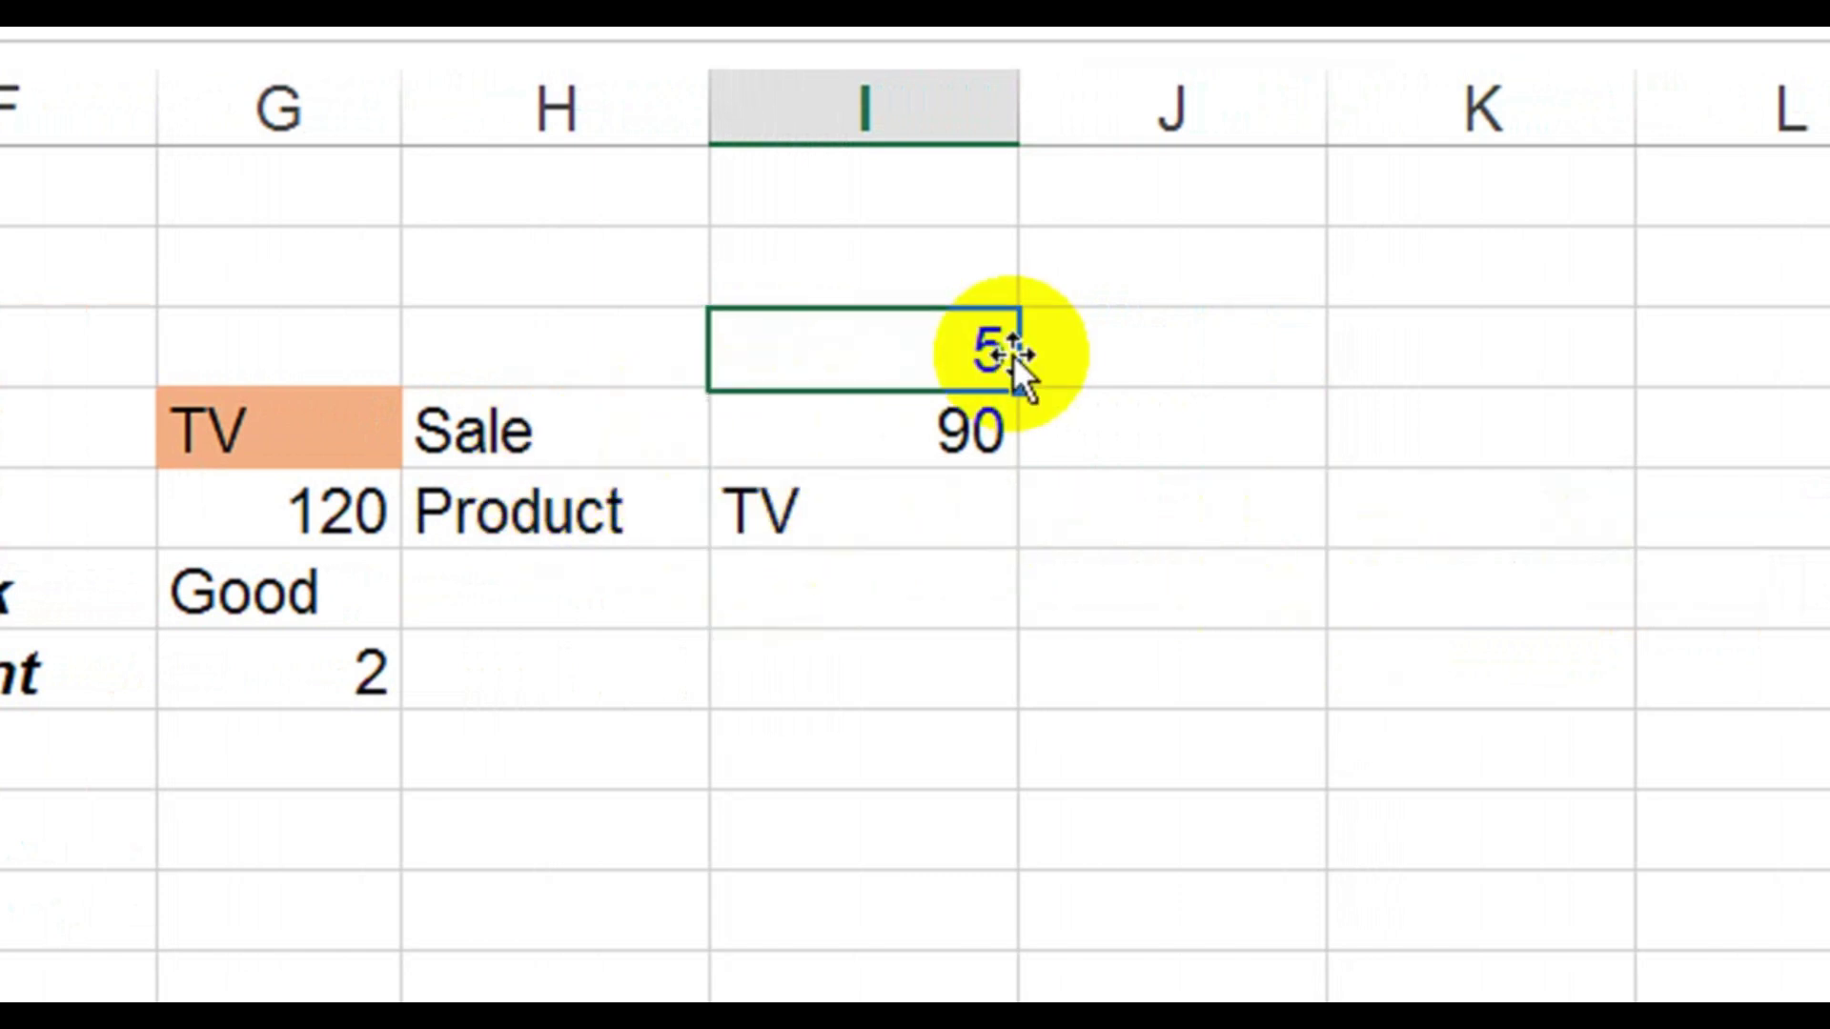
{"action": "left_click", "coordinate": [704, 398]}
{"action": "left_click", "coordinate": [980, 414]}
{"action": "left_click", "coordinate": [544, 511]}
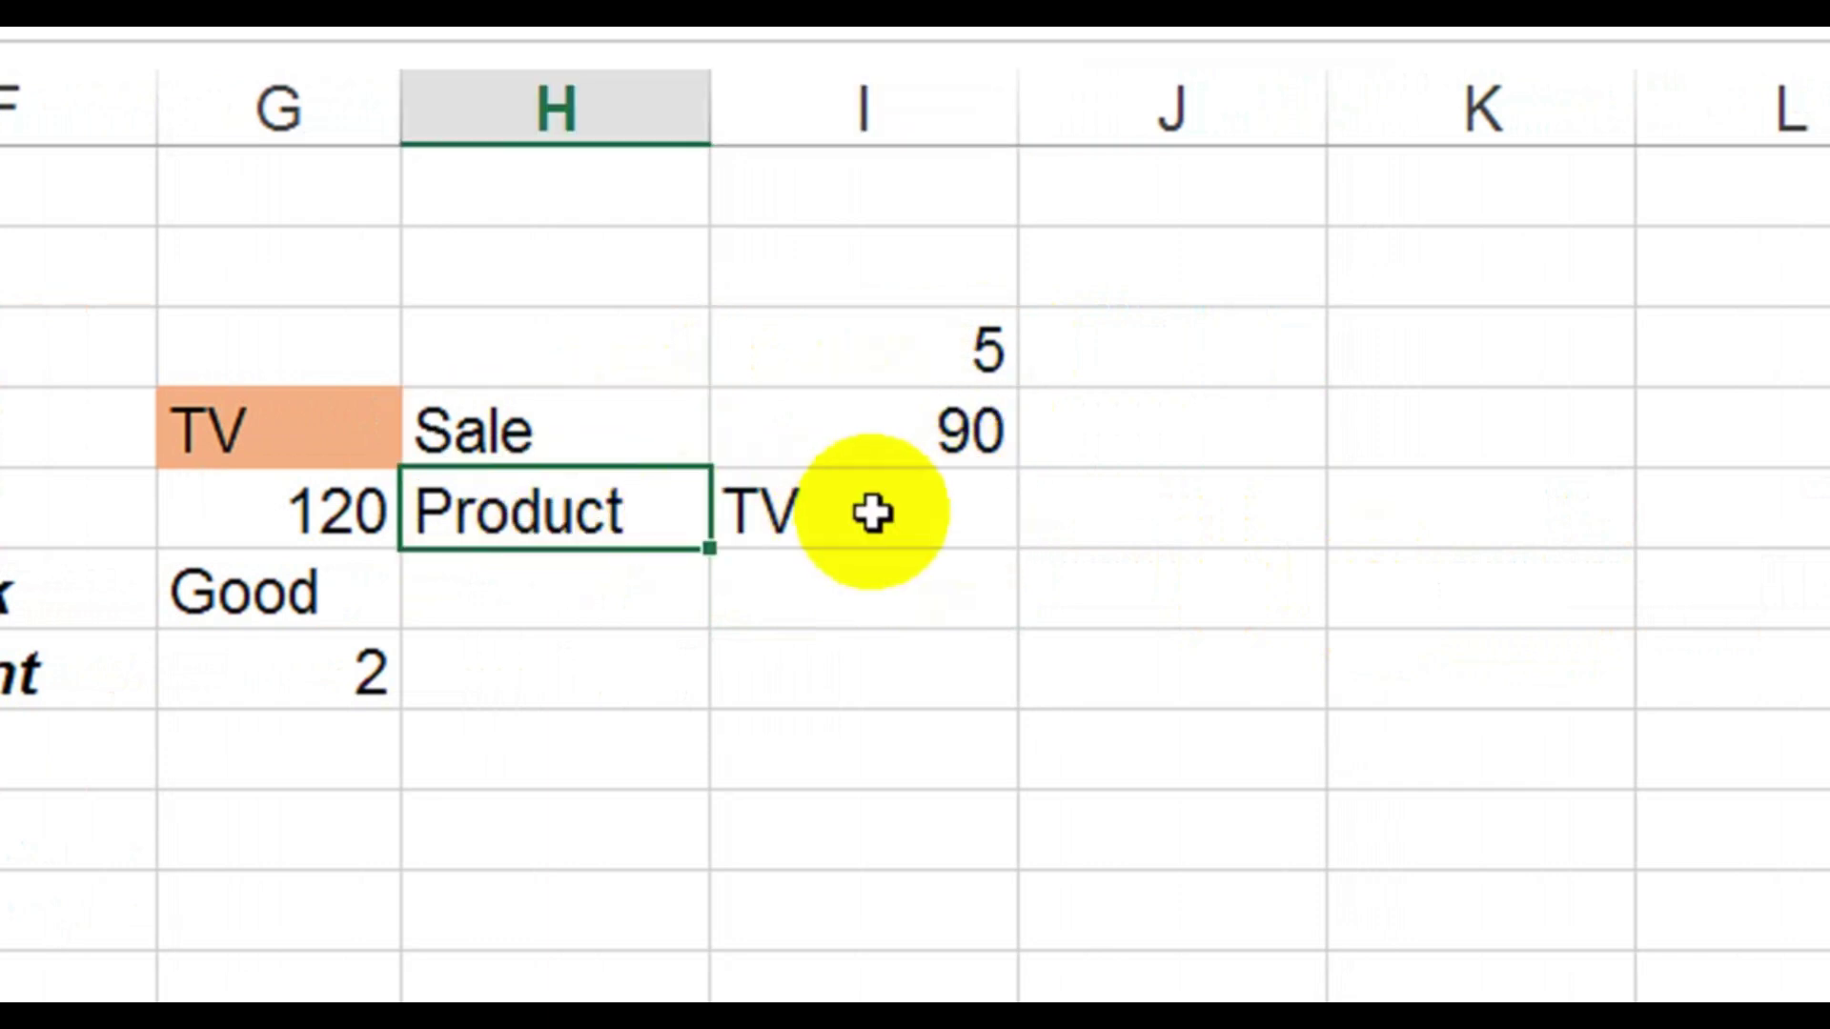
{"action": "left_click", "coordinate": [873, 515]}
Test the sale and product lookups by entering the serial numbers 1, 2 and finally 3 in cell I32
{"action": "left_click", "coordinate": [937, 351]}
{"action": "type", "text": "1"}
{"action": "key", "text": "Return"}
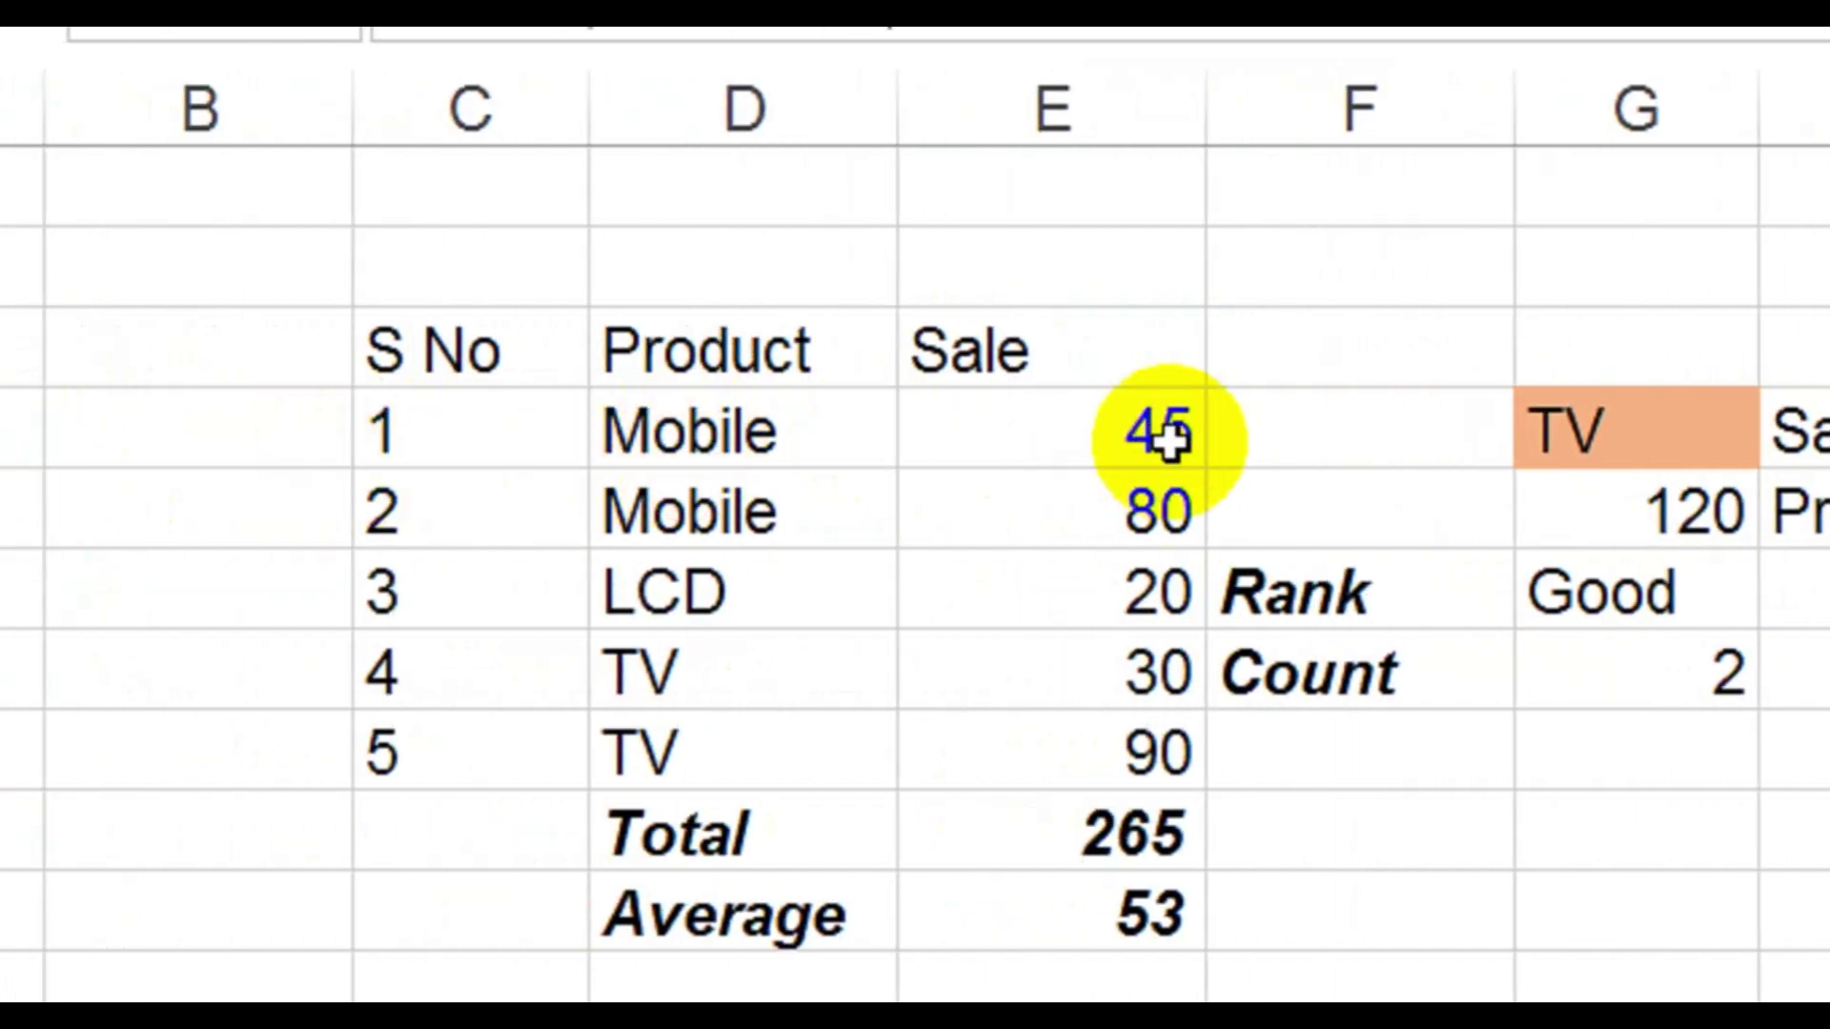
{"action": "left_click", "coordinate": [1417, 359]}
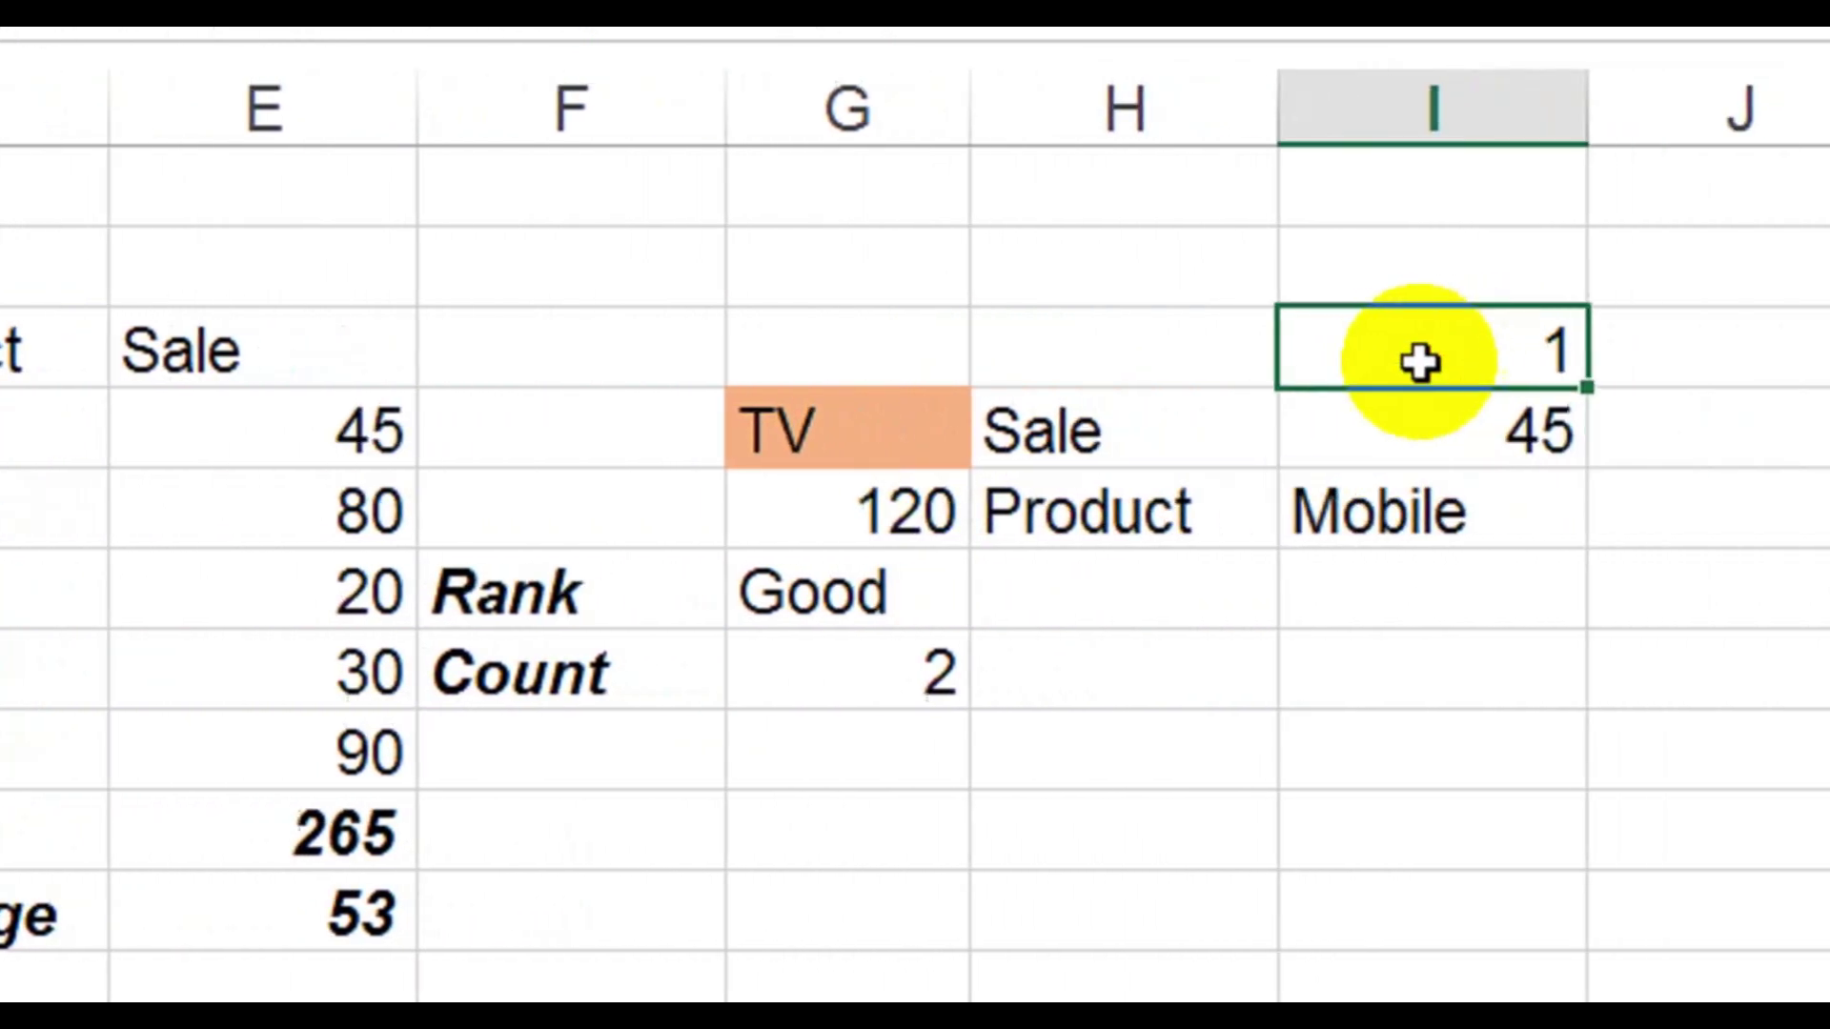
{"action": "type", "text": "2"}
{"action": "key", "text": "Return"}
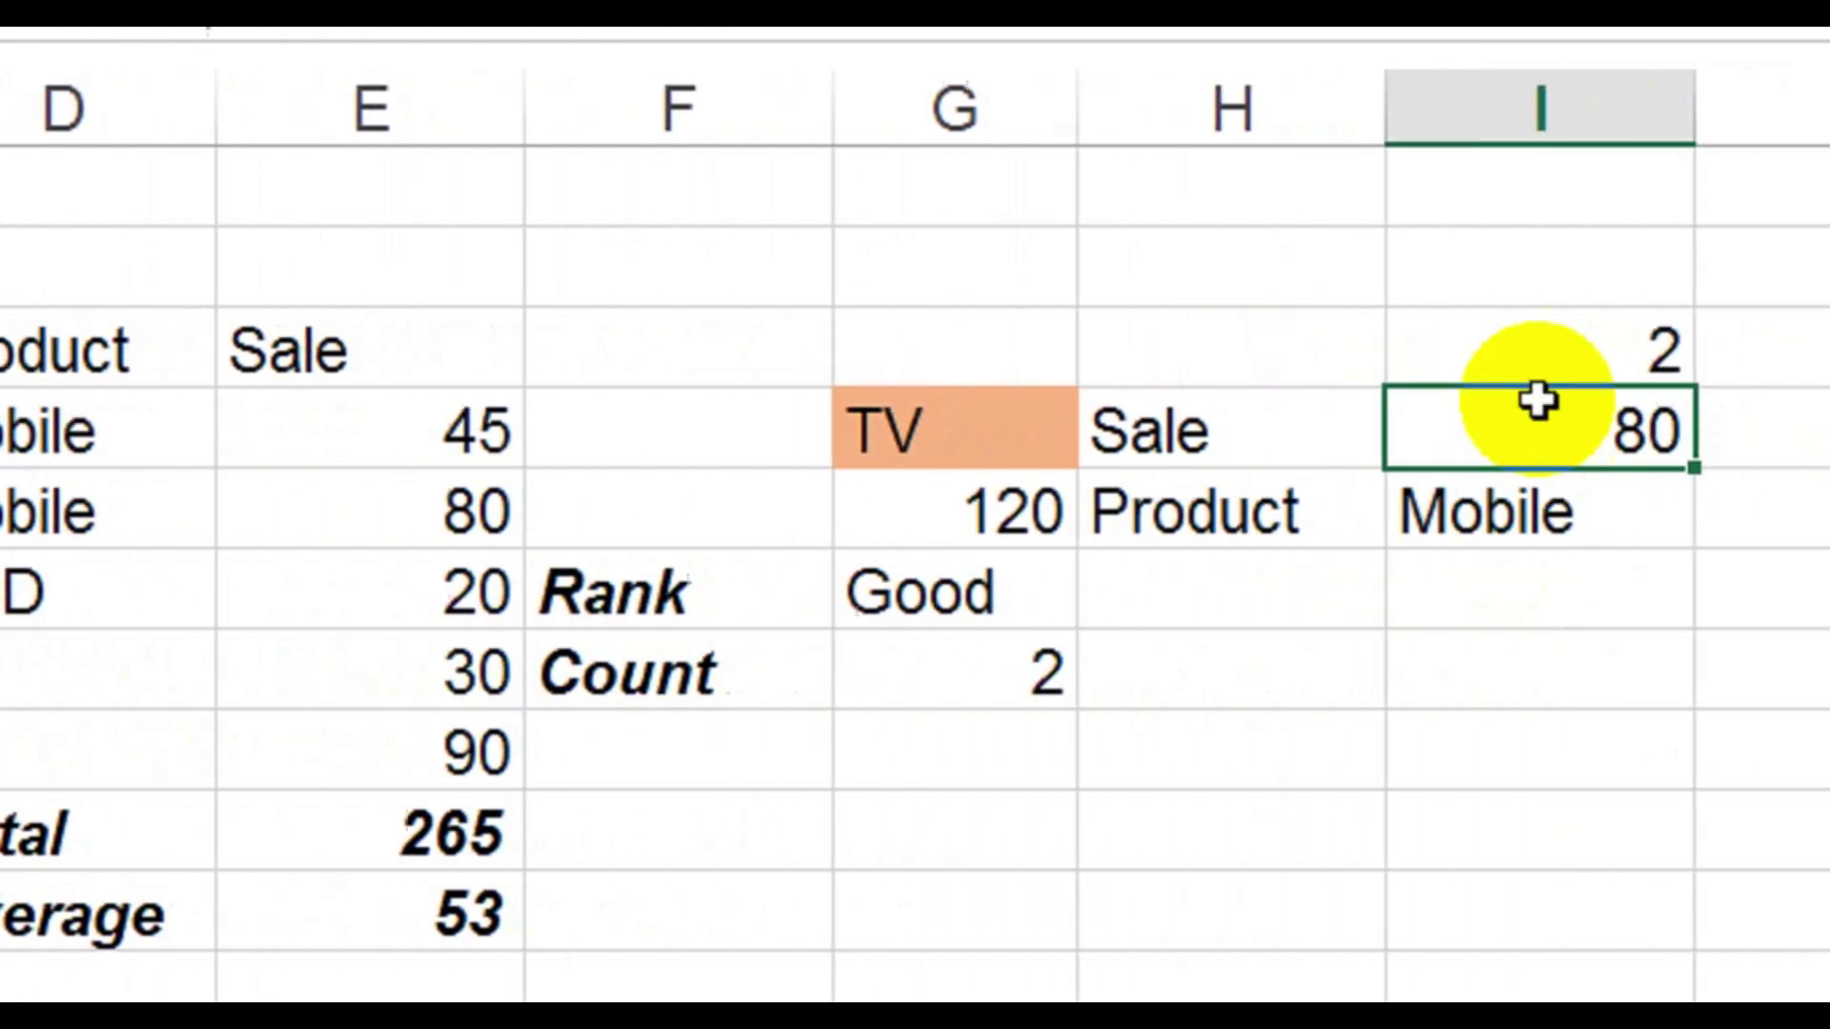
{"action": "left_click", "coordinate": [1540, 348]}
{"action": "type", "text": "3"}
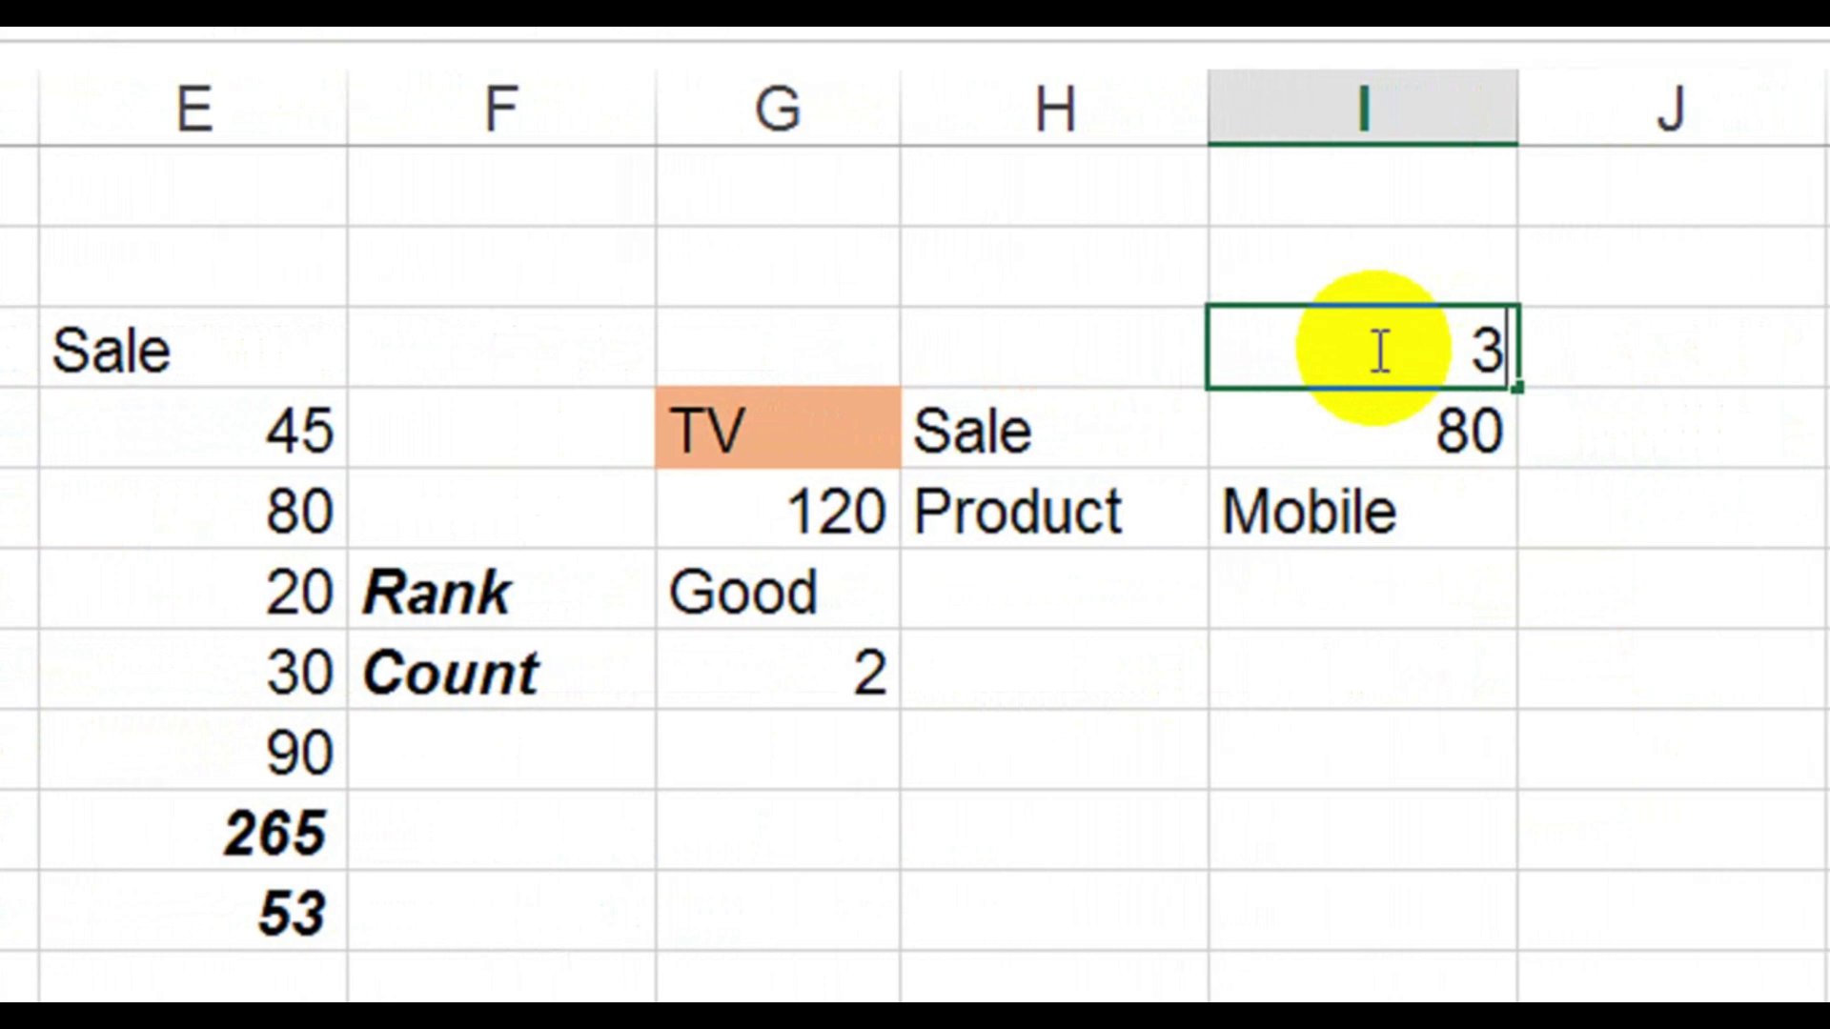
{"action": "key", "text": "Return"}
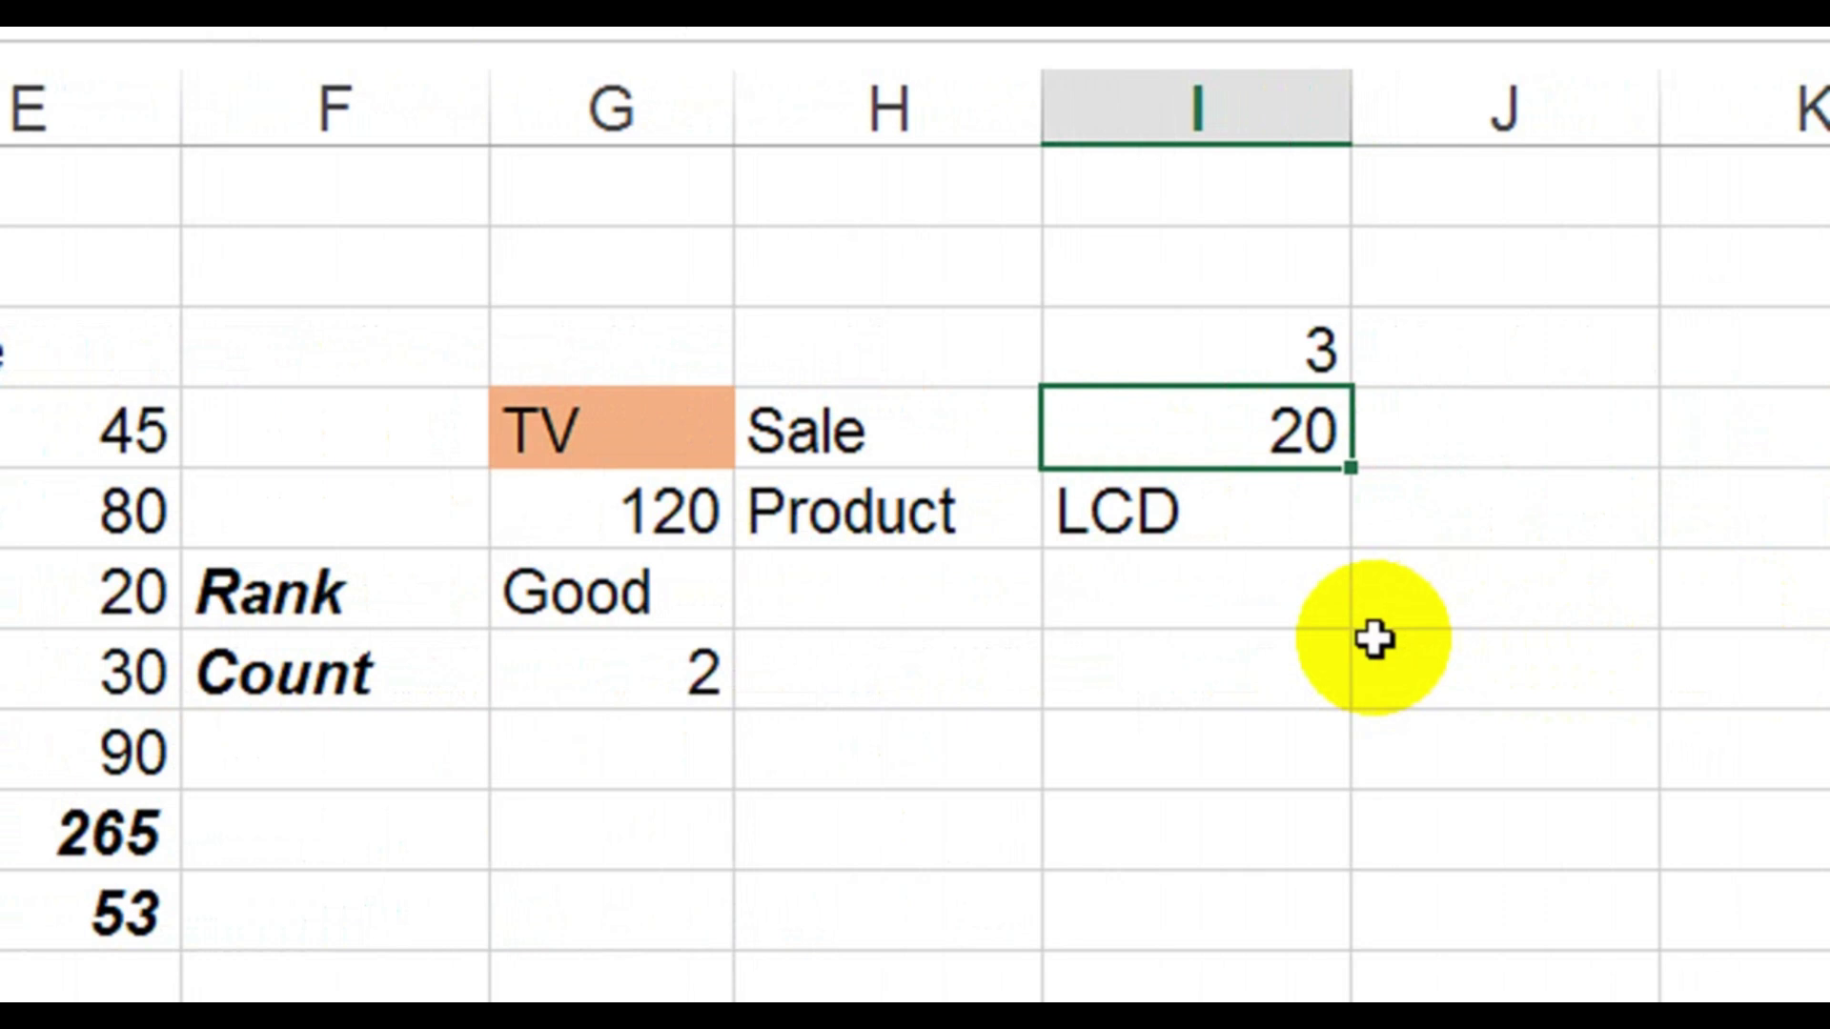
Enter a list of five sample first names in consecutive cells of column F, in the empty area below the sales table
{"action": "scroll", "coordinate": [351, 666], "scroll_direction": "up", "scroll_amount": 3}
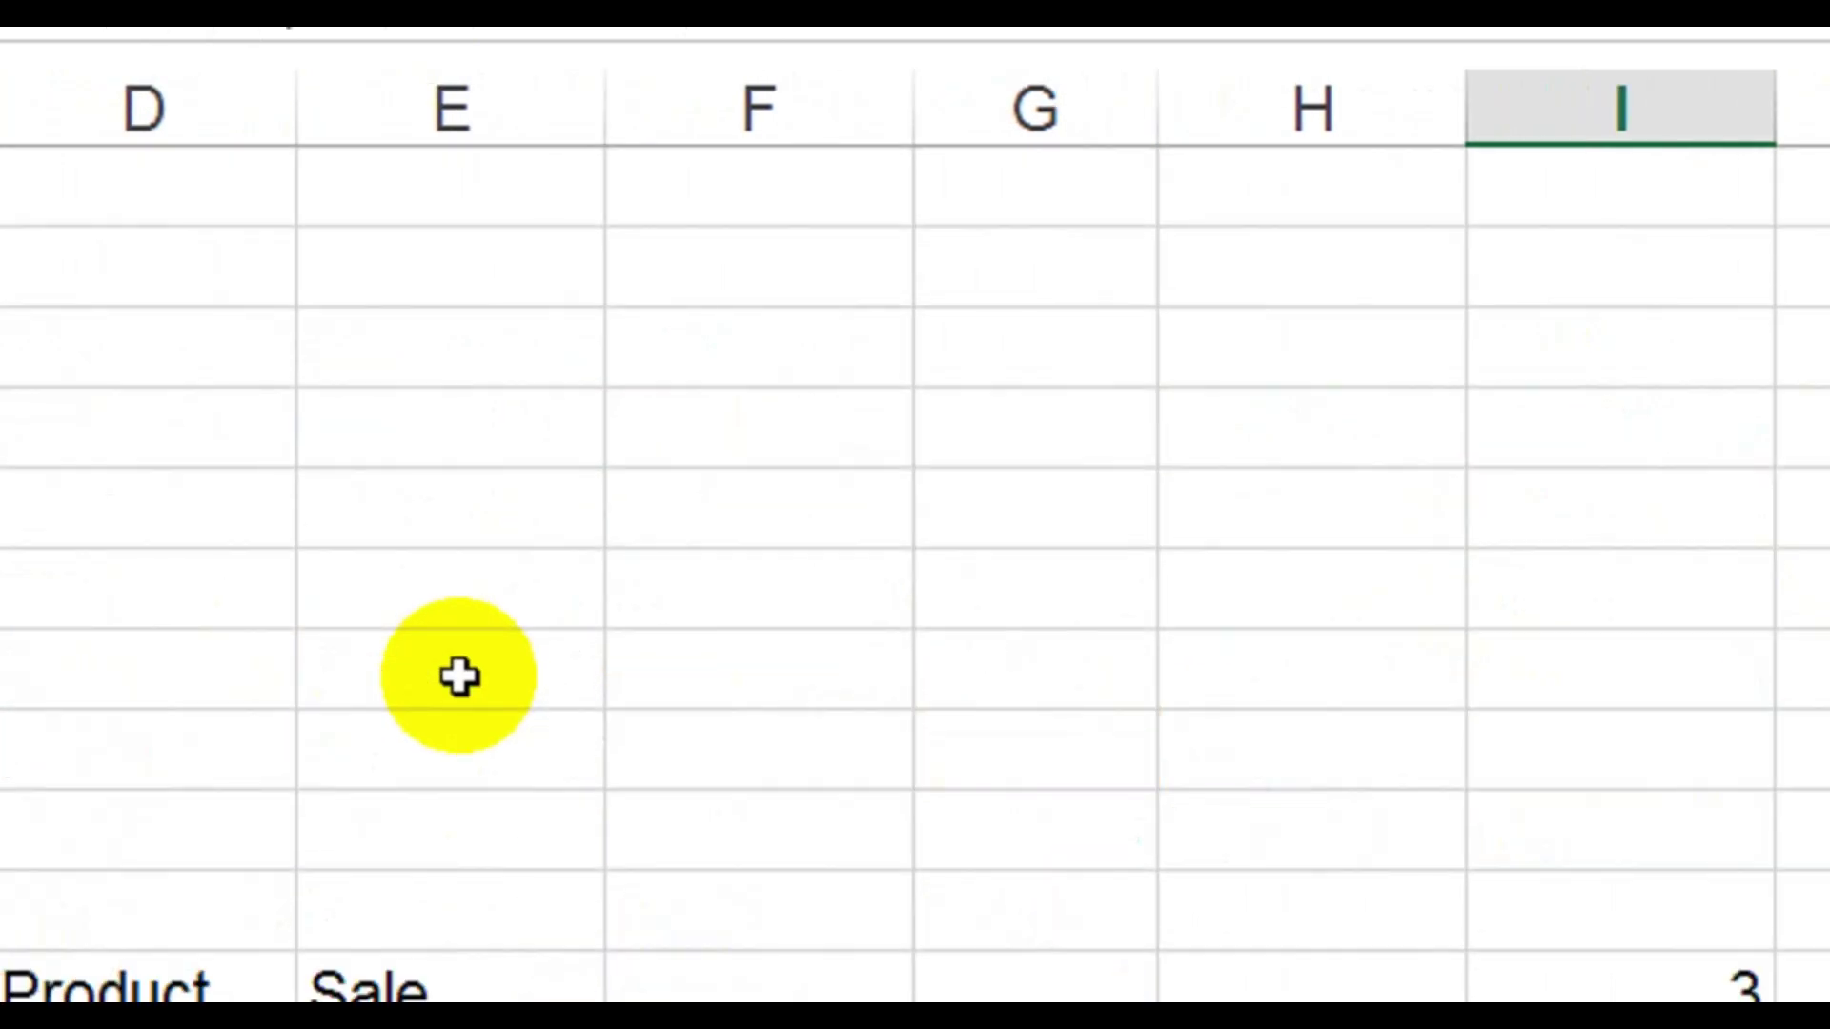
{"action": "scroll", "coordinate": [459, 675], "scroll_direction": "up", "scroll_amount": 5}
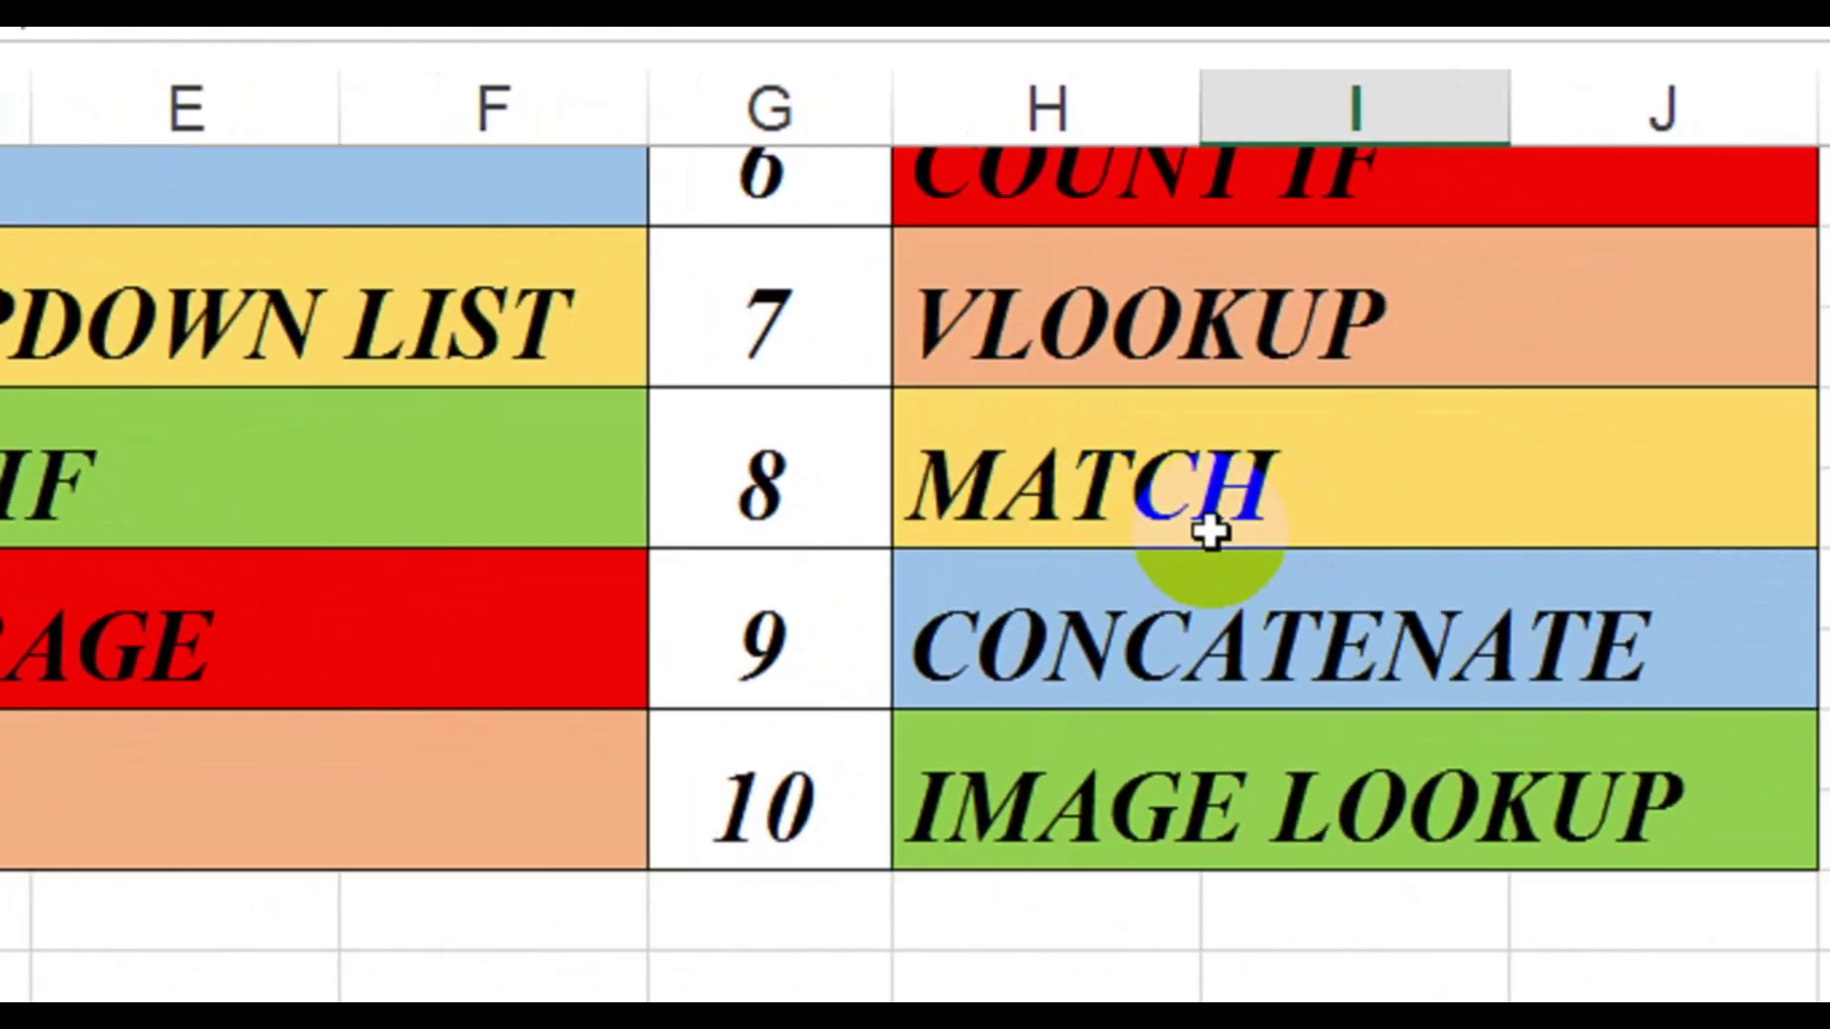
{"action": "scroll", "coordinate": [1206, 591], "scroll_direction": "down", "scroll_amount": 10}
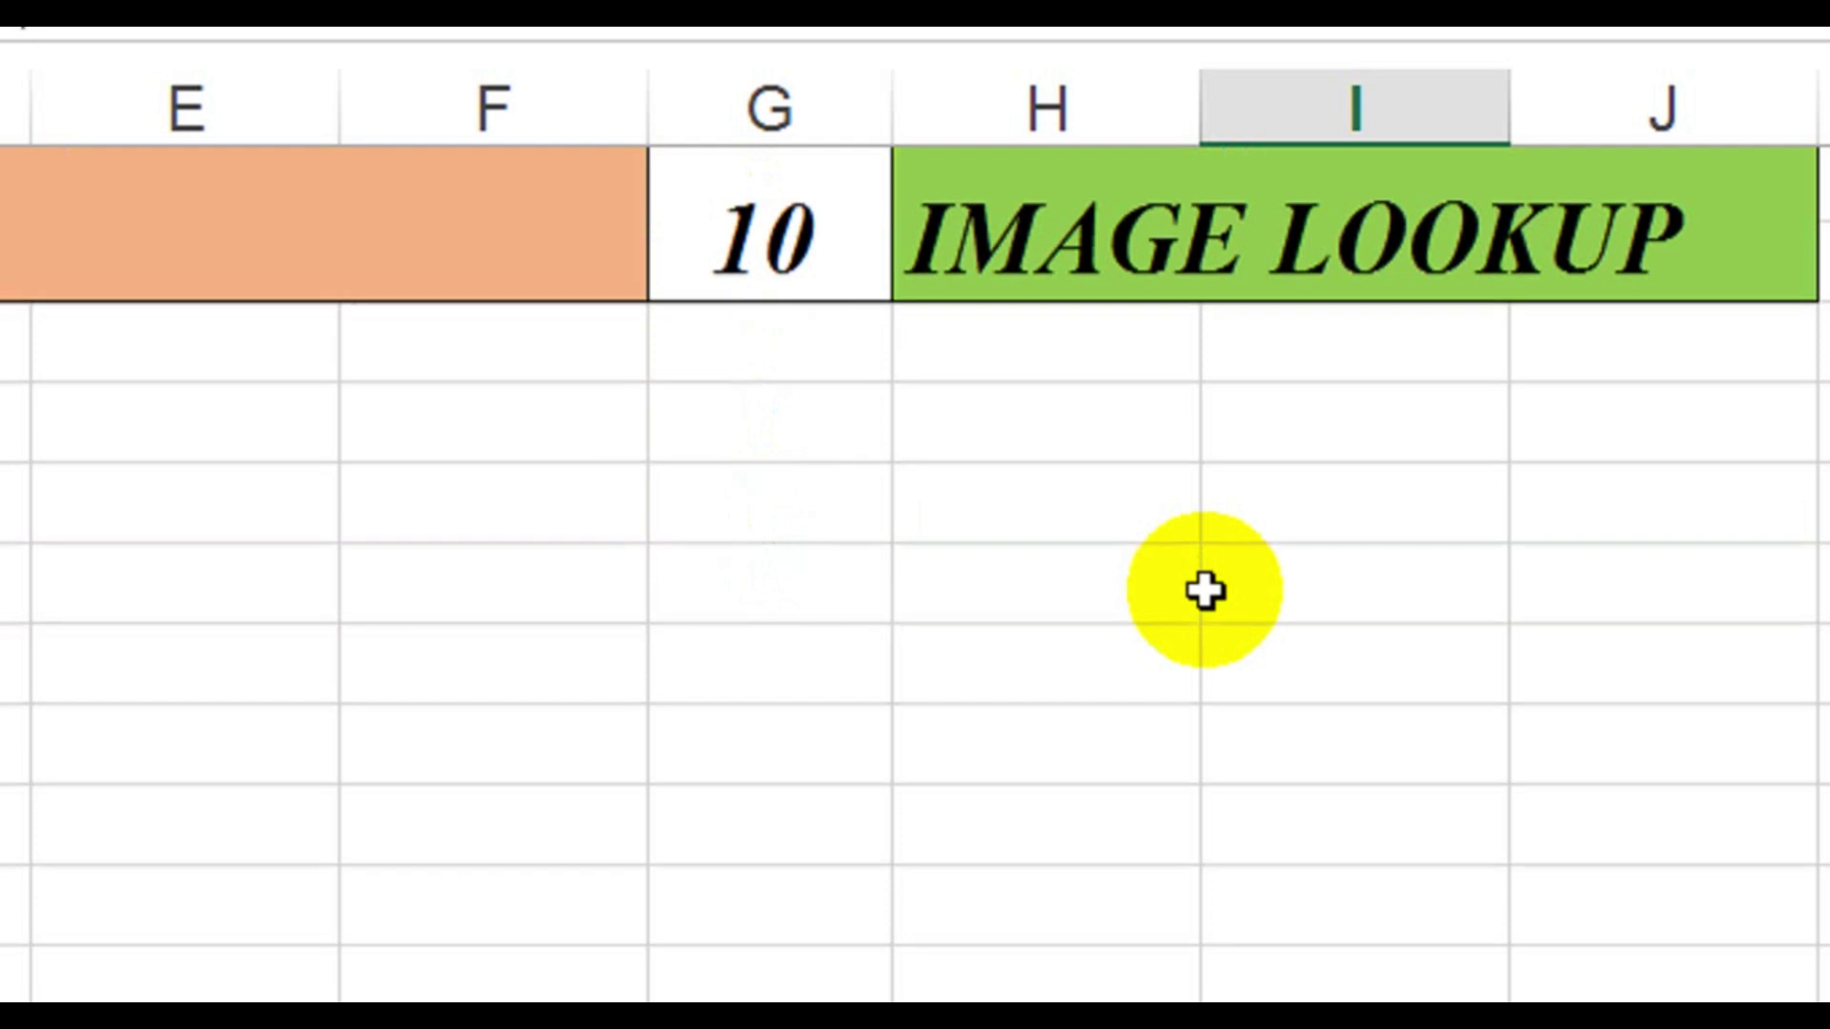
{"action": "scroll", "coordinate": [1206, 591], "scroll_direction": "down", "scroll_amount": 1}
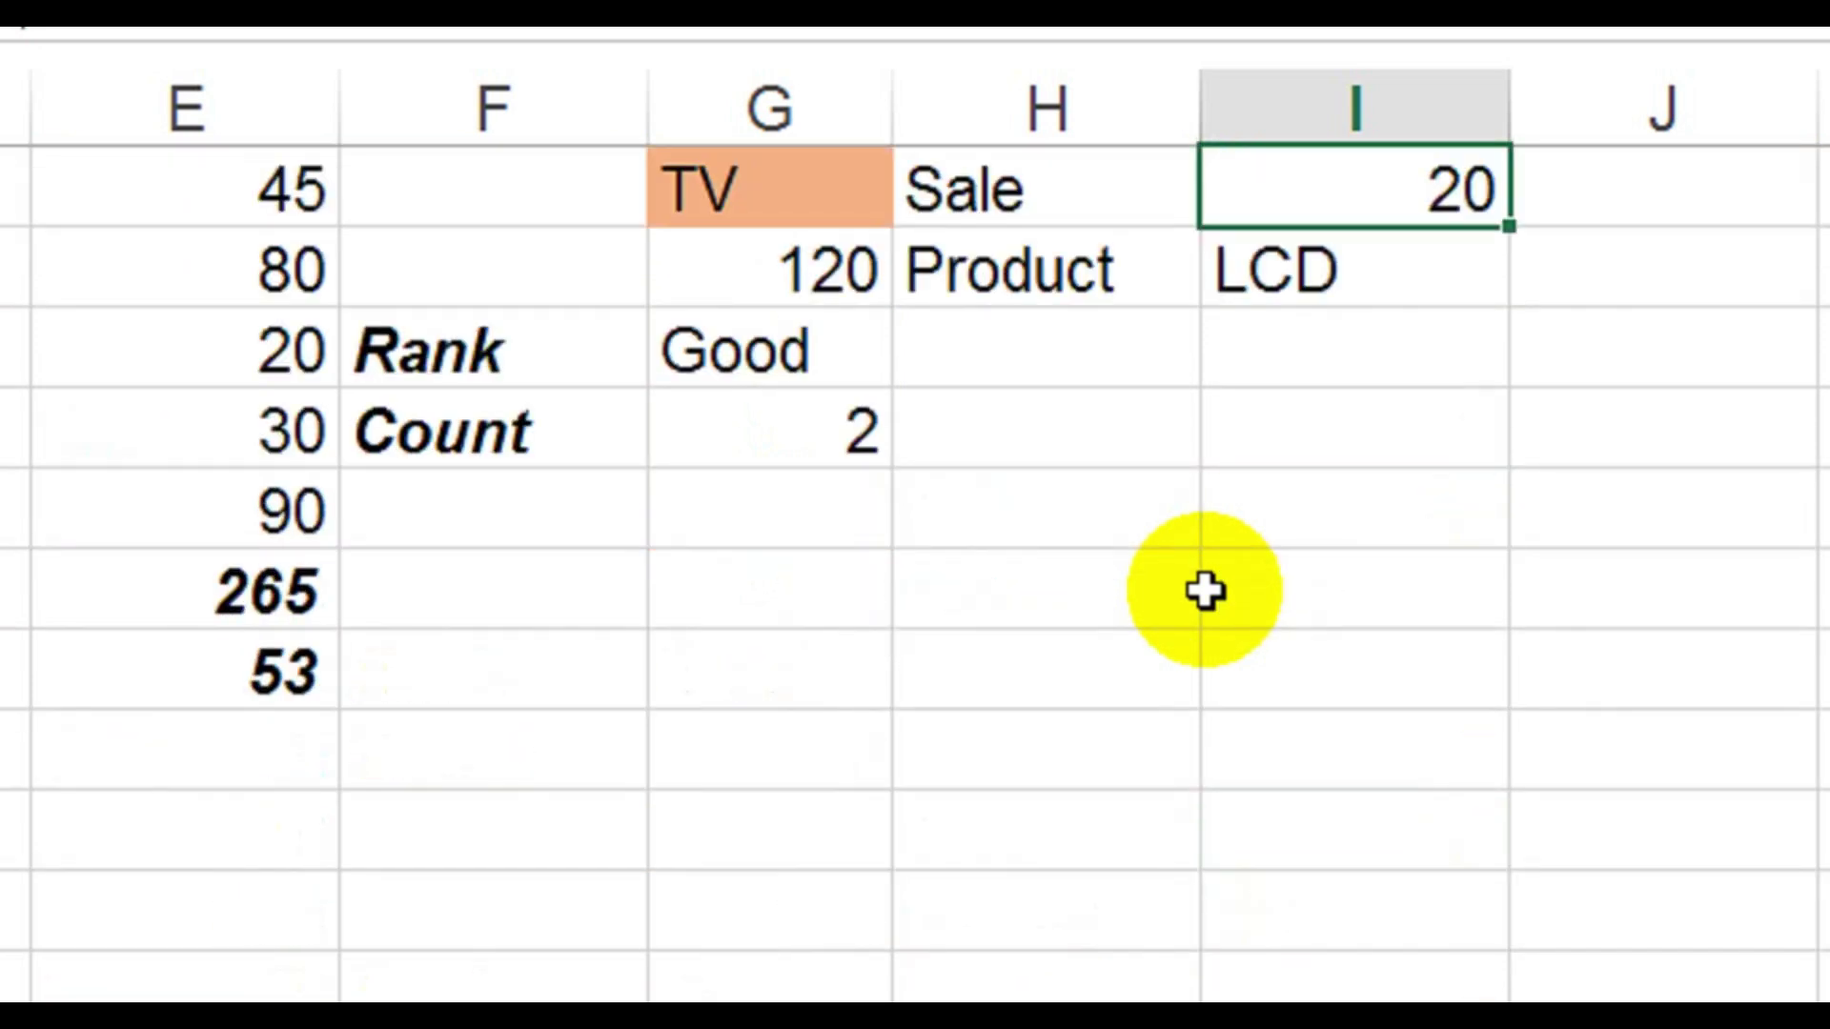
{"action": "scroll", "coordinate": [1206, 591], "scroll_direction": "down", "scroll_amount": 2}
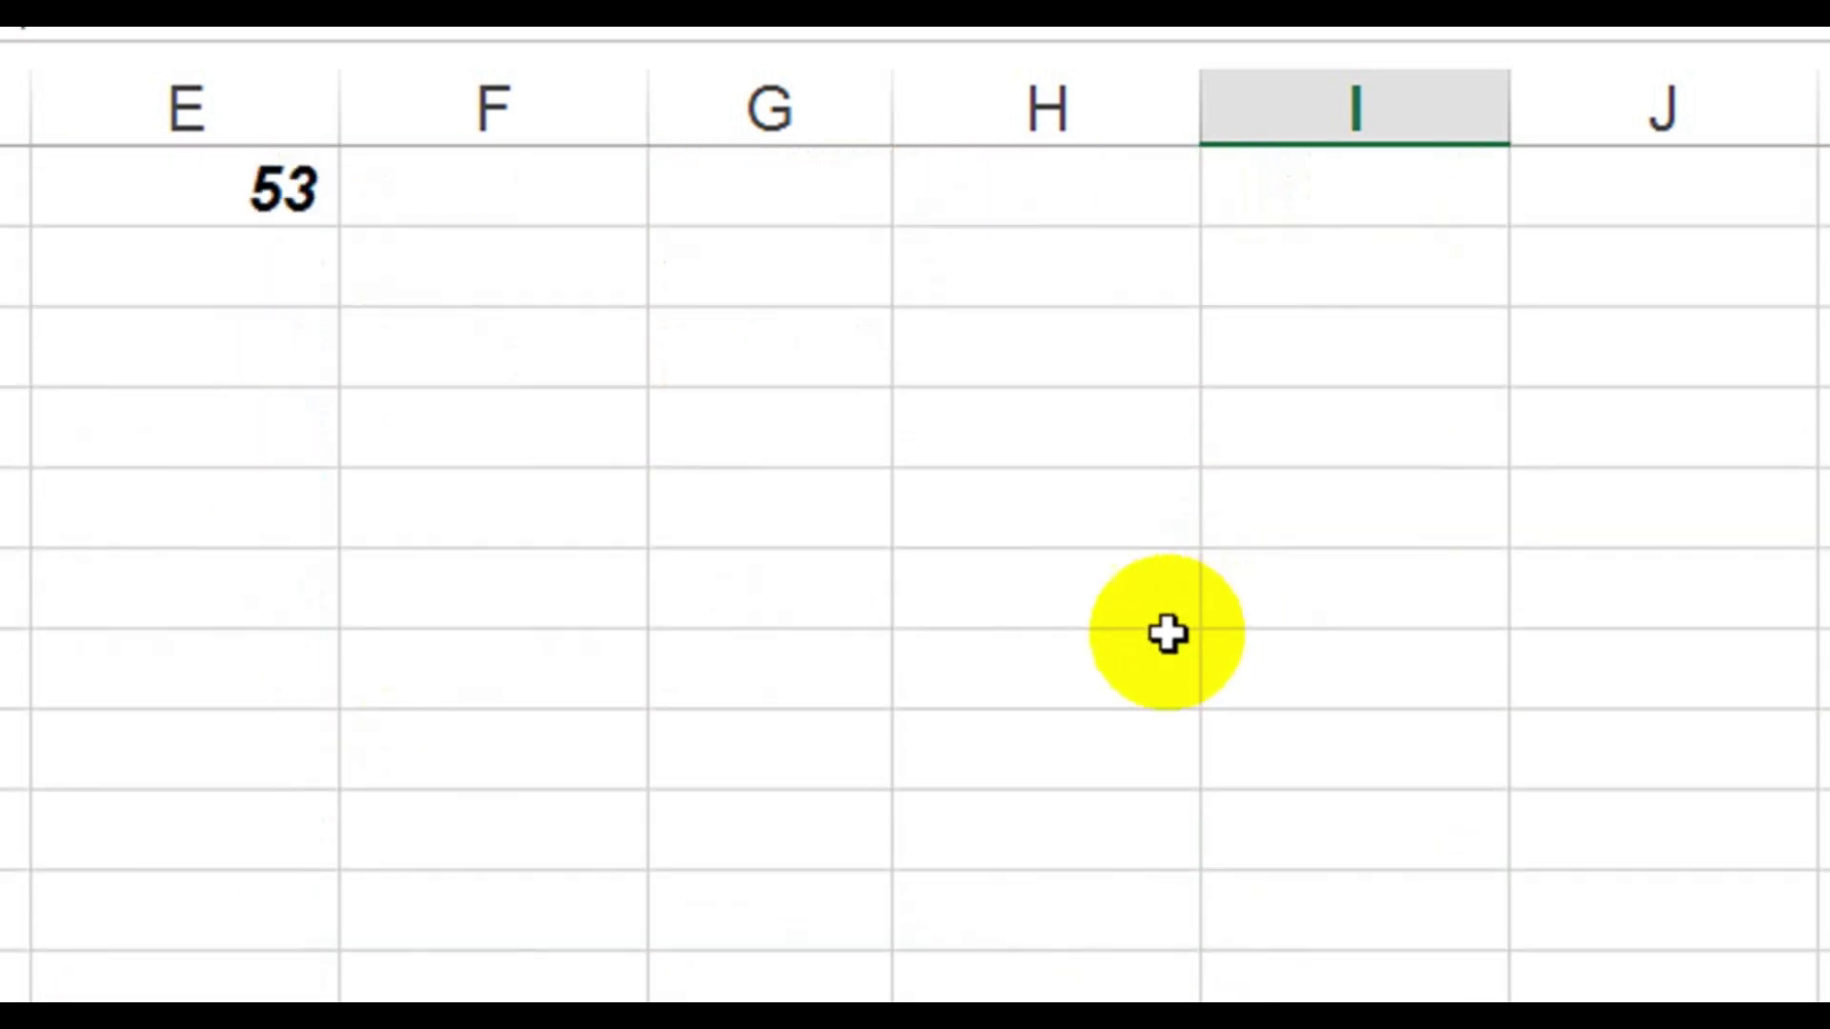
{"action": "scroll", "coordinate": [686, 488], "scroll_direction": "down", "scroll_amount": 1}
{"action": "left_click", "coordinate": [506, 320]}
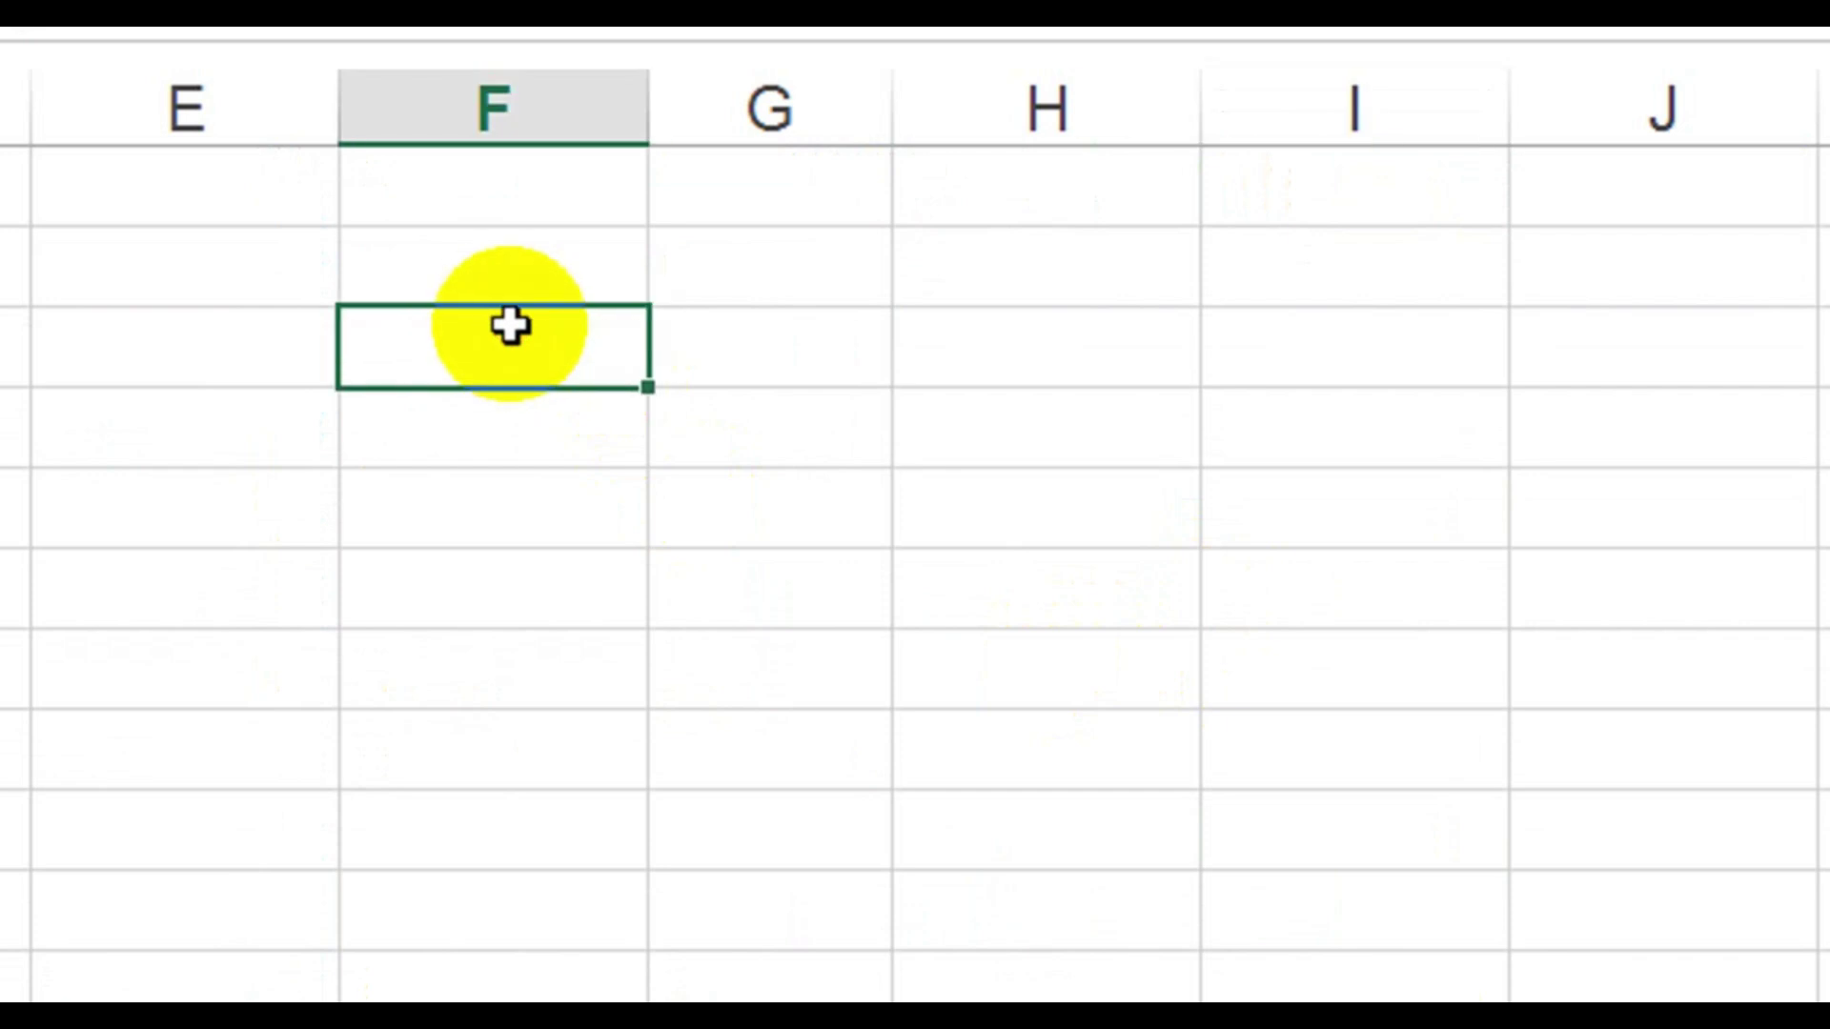
{"action": "type", "text": "Saad"}
{"action": "key", "text": "Return"}
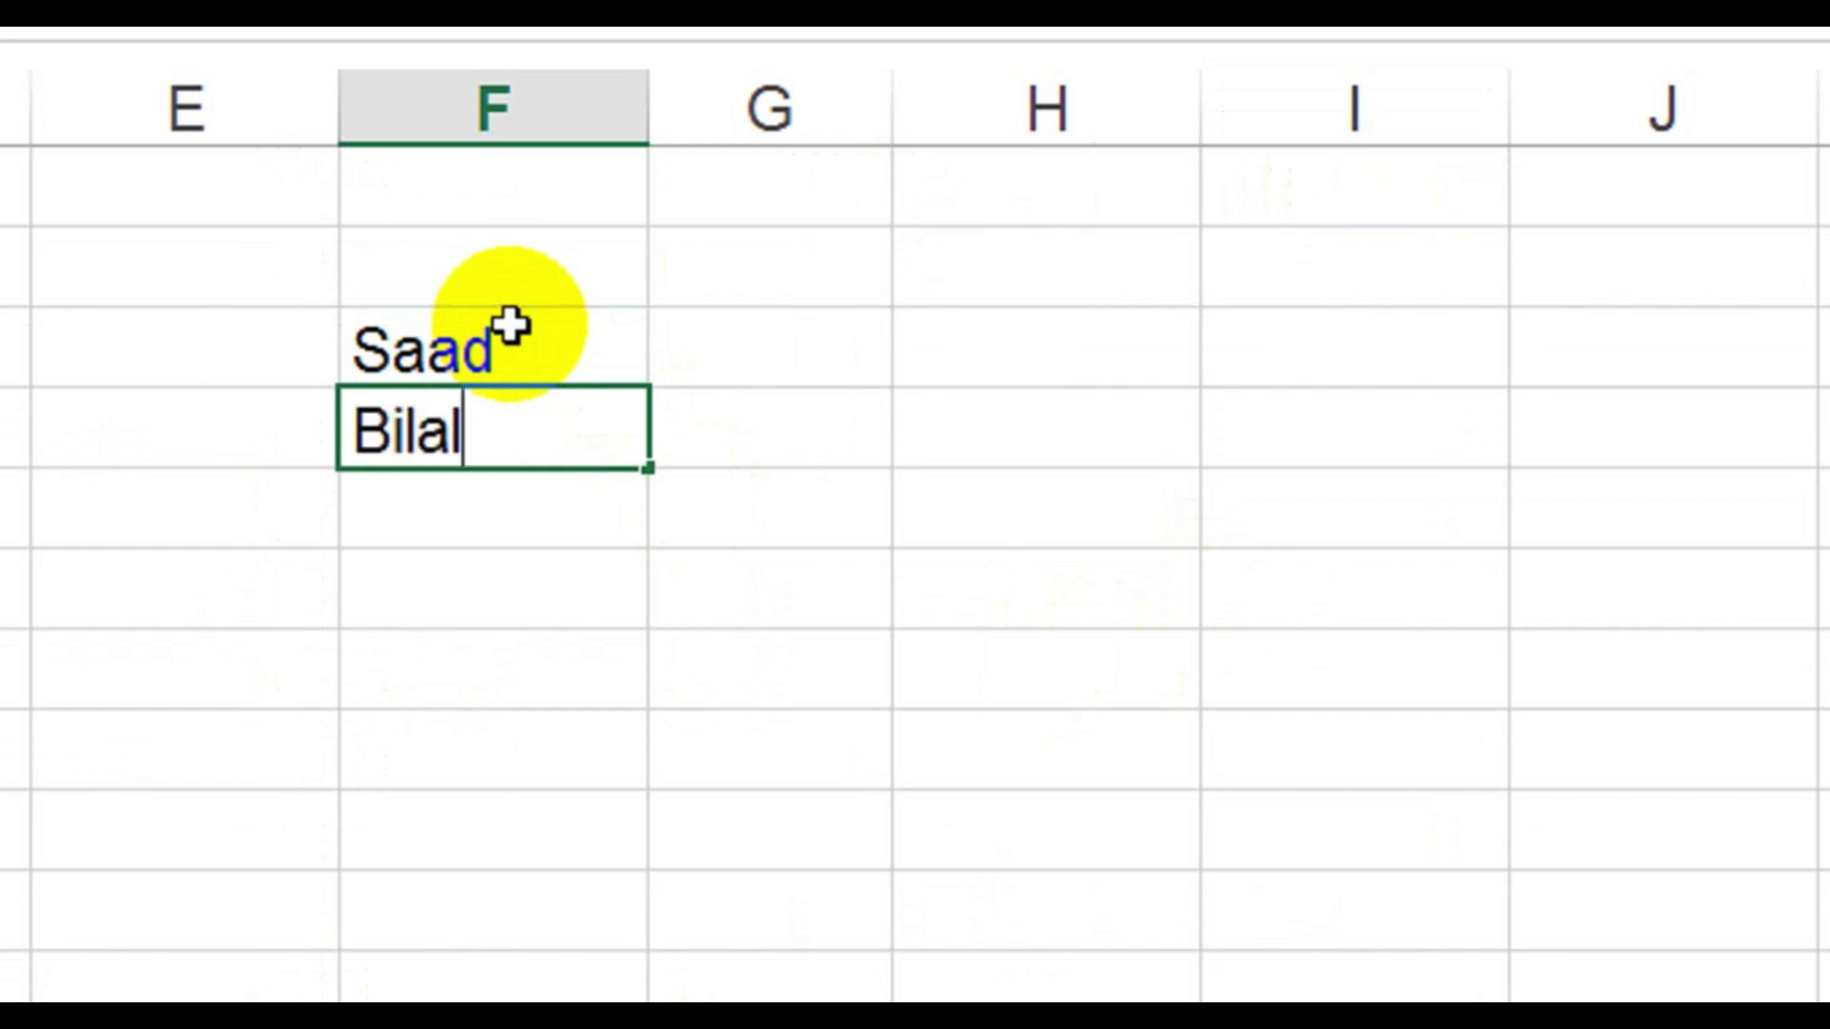
{"action": "key", "text": "Return"}
{"action": "type", "text": "A"}
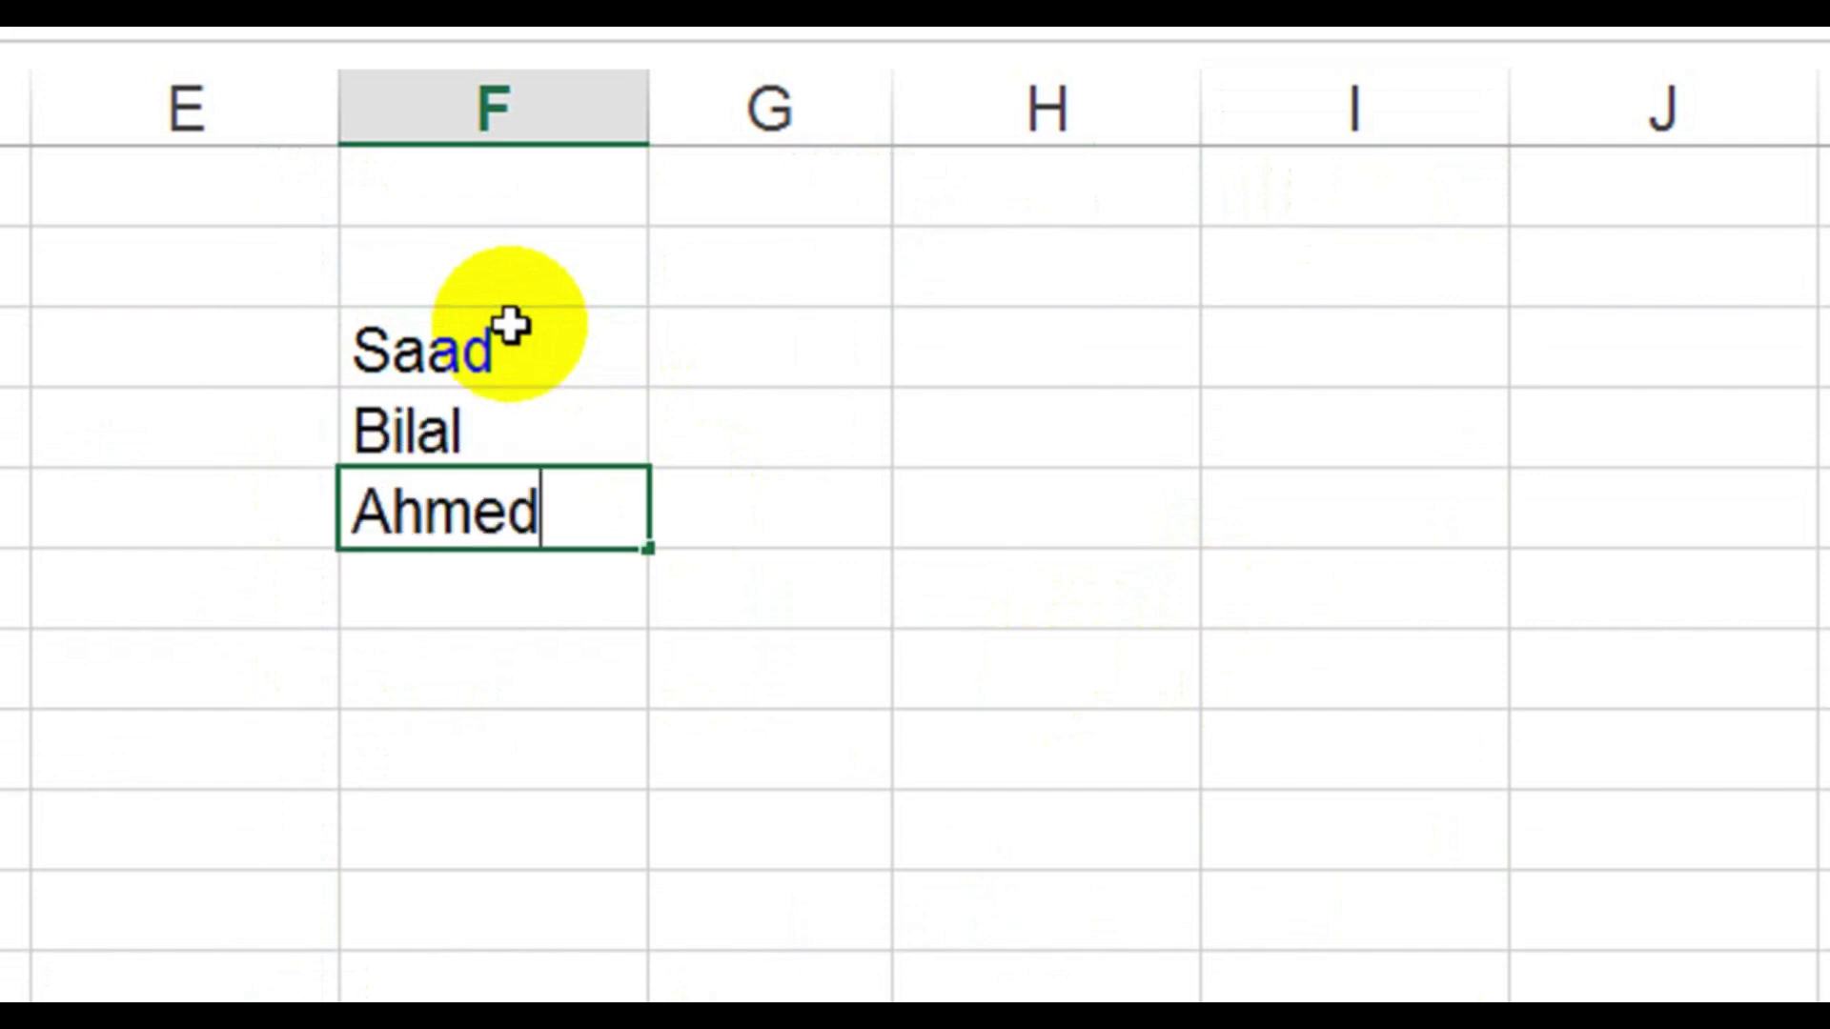
{"action": "type", "text": "hmed"}
{"action": "key", "text": "Return"}
{"action": "type", "text": "M"}
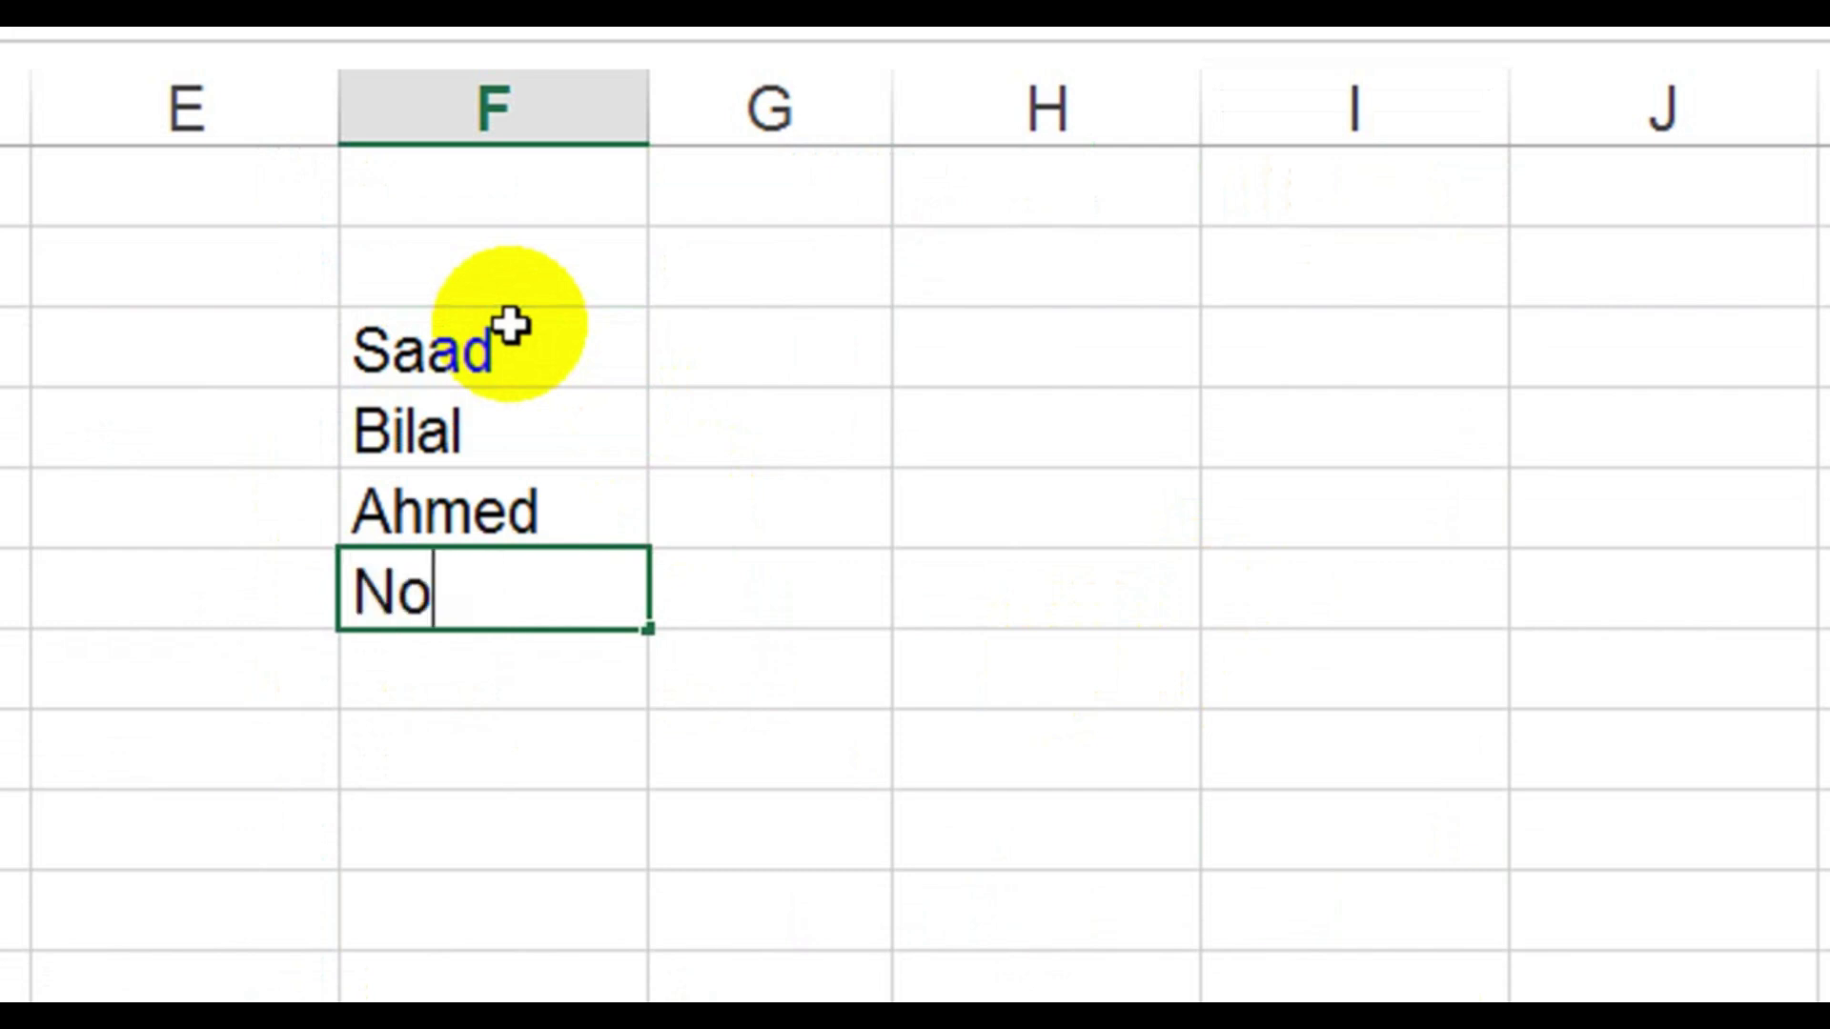
{"action": "key", "text": "Return"}
{"action": "type", "text": "Amir"}
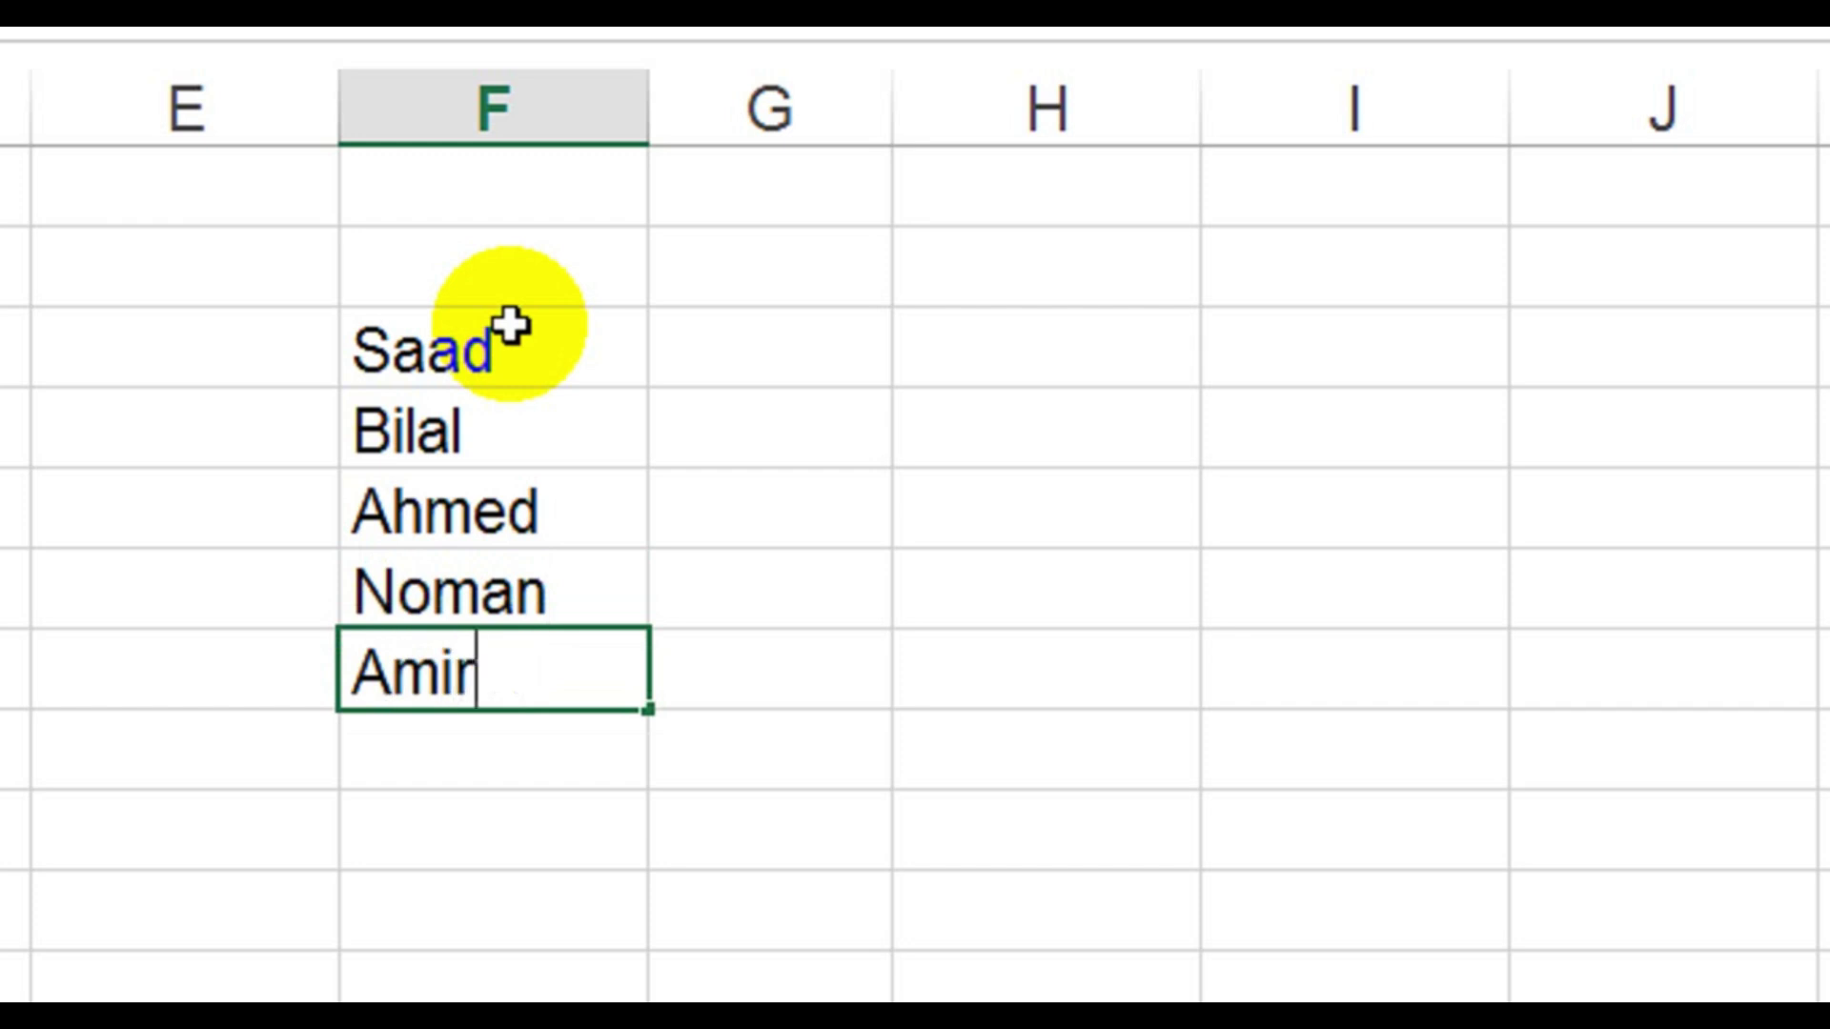
{"action": "key", "text": "Return"}
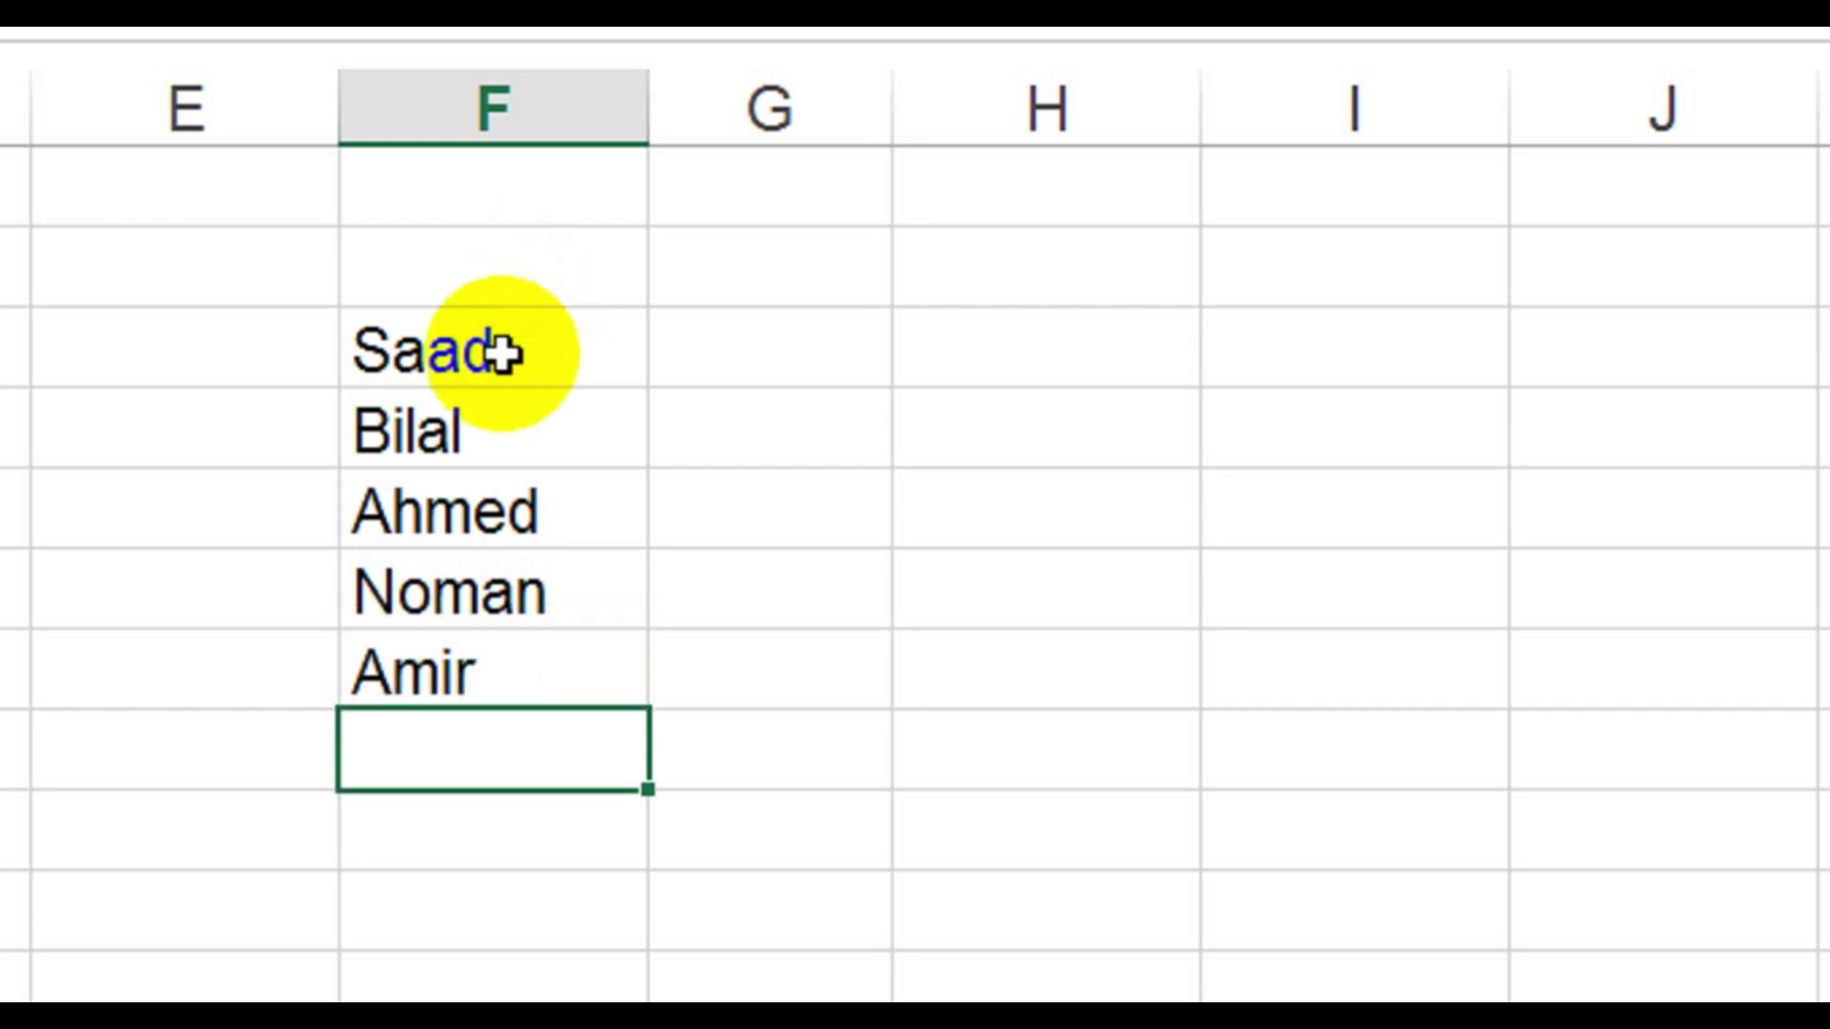
Enter the label "Type of Name" in column G beside the first name and autofit the column's width to it
{"action": "left_click_drag", "start_coordinate": [499, 352], "coordinate": [485, 670]}
{"action": "left_click", "coordinate": [887, 438]}
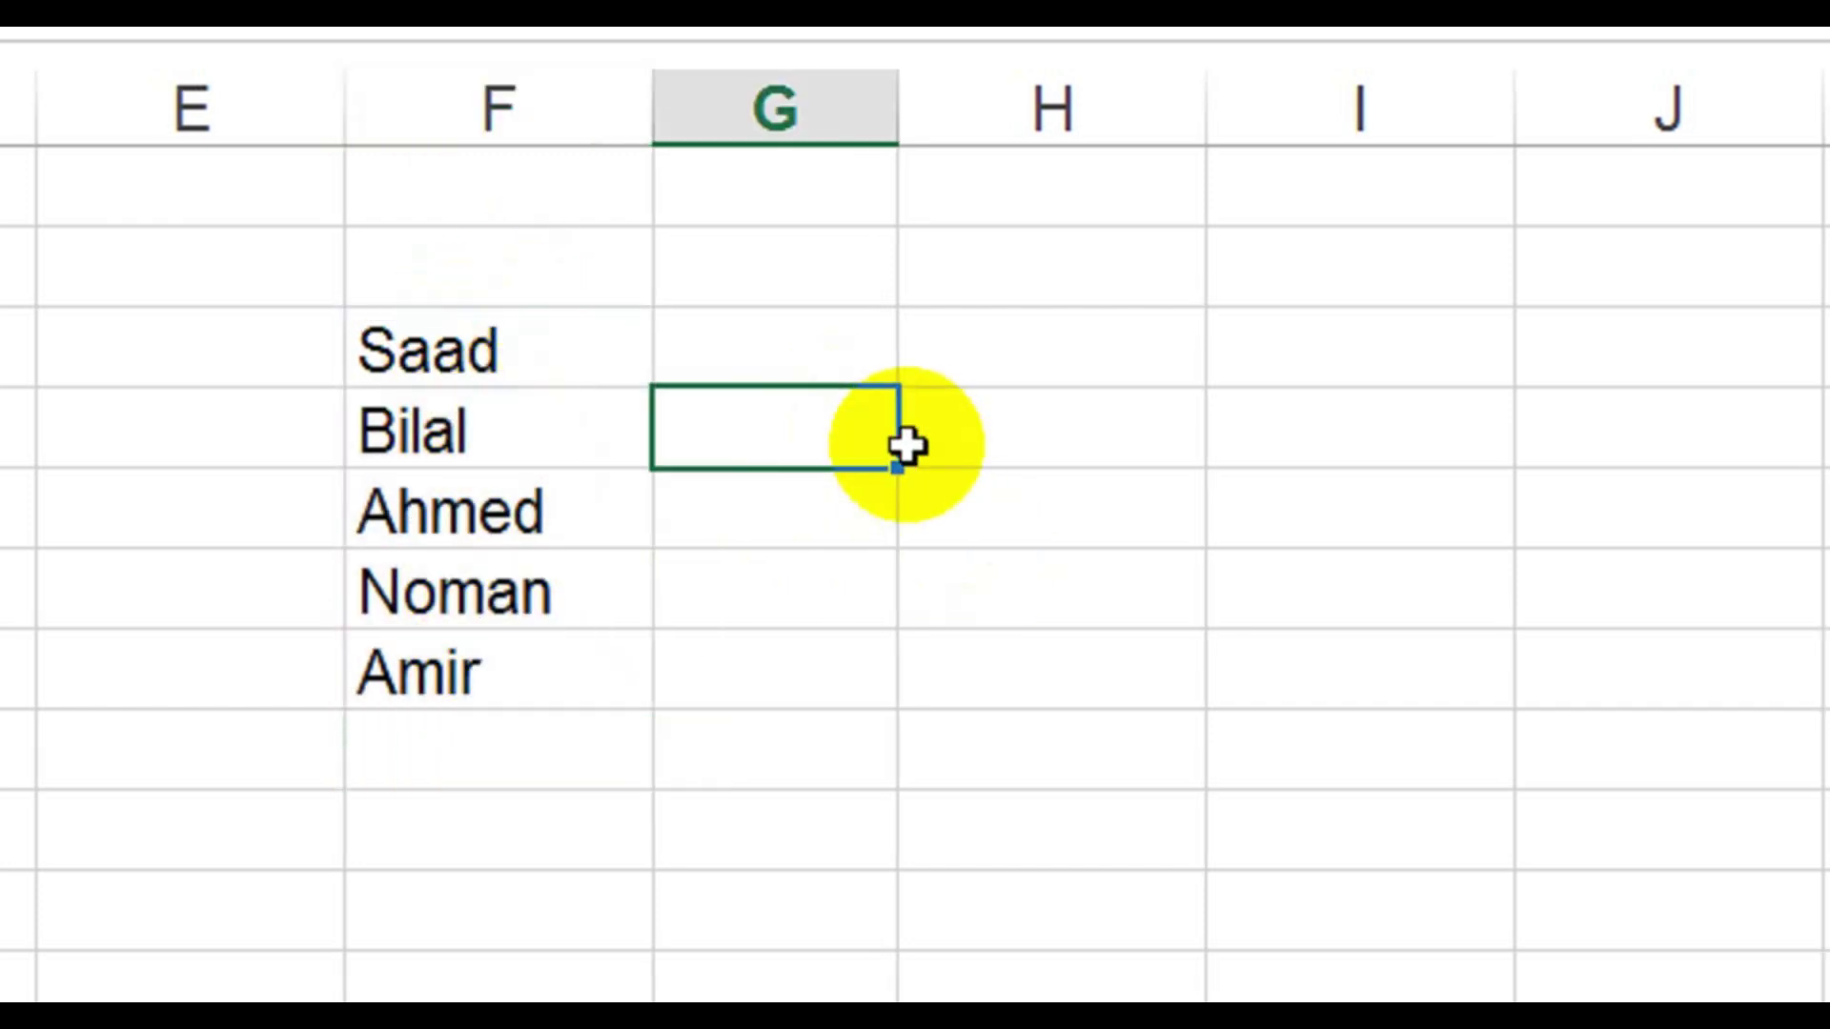
{"action": "key", "text": "Up"}
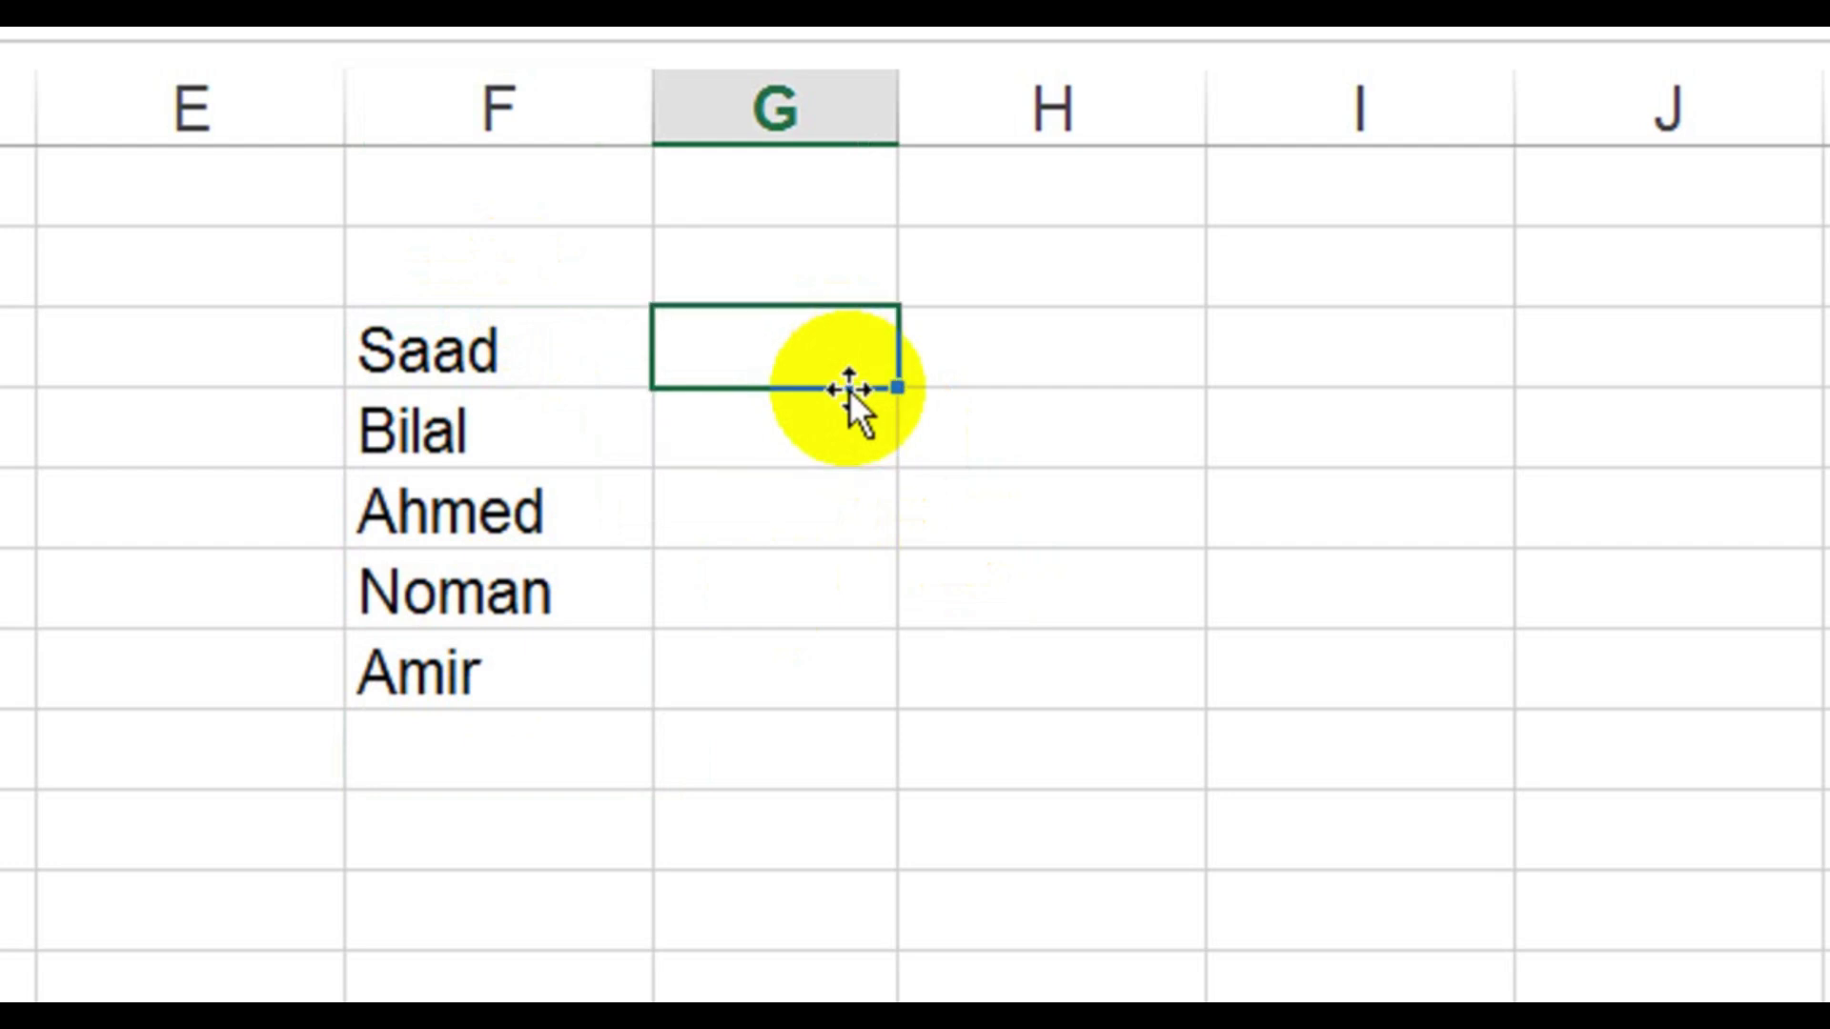
{"action": "type", "text": "Type o"}
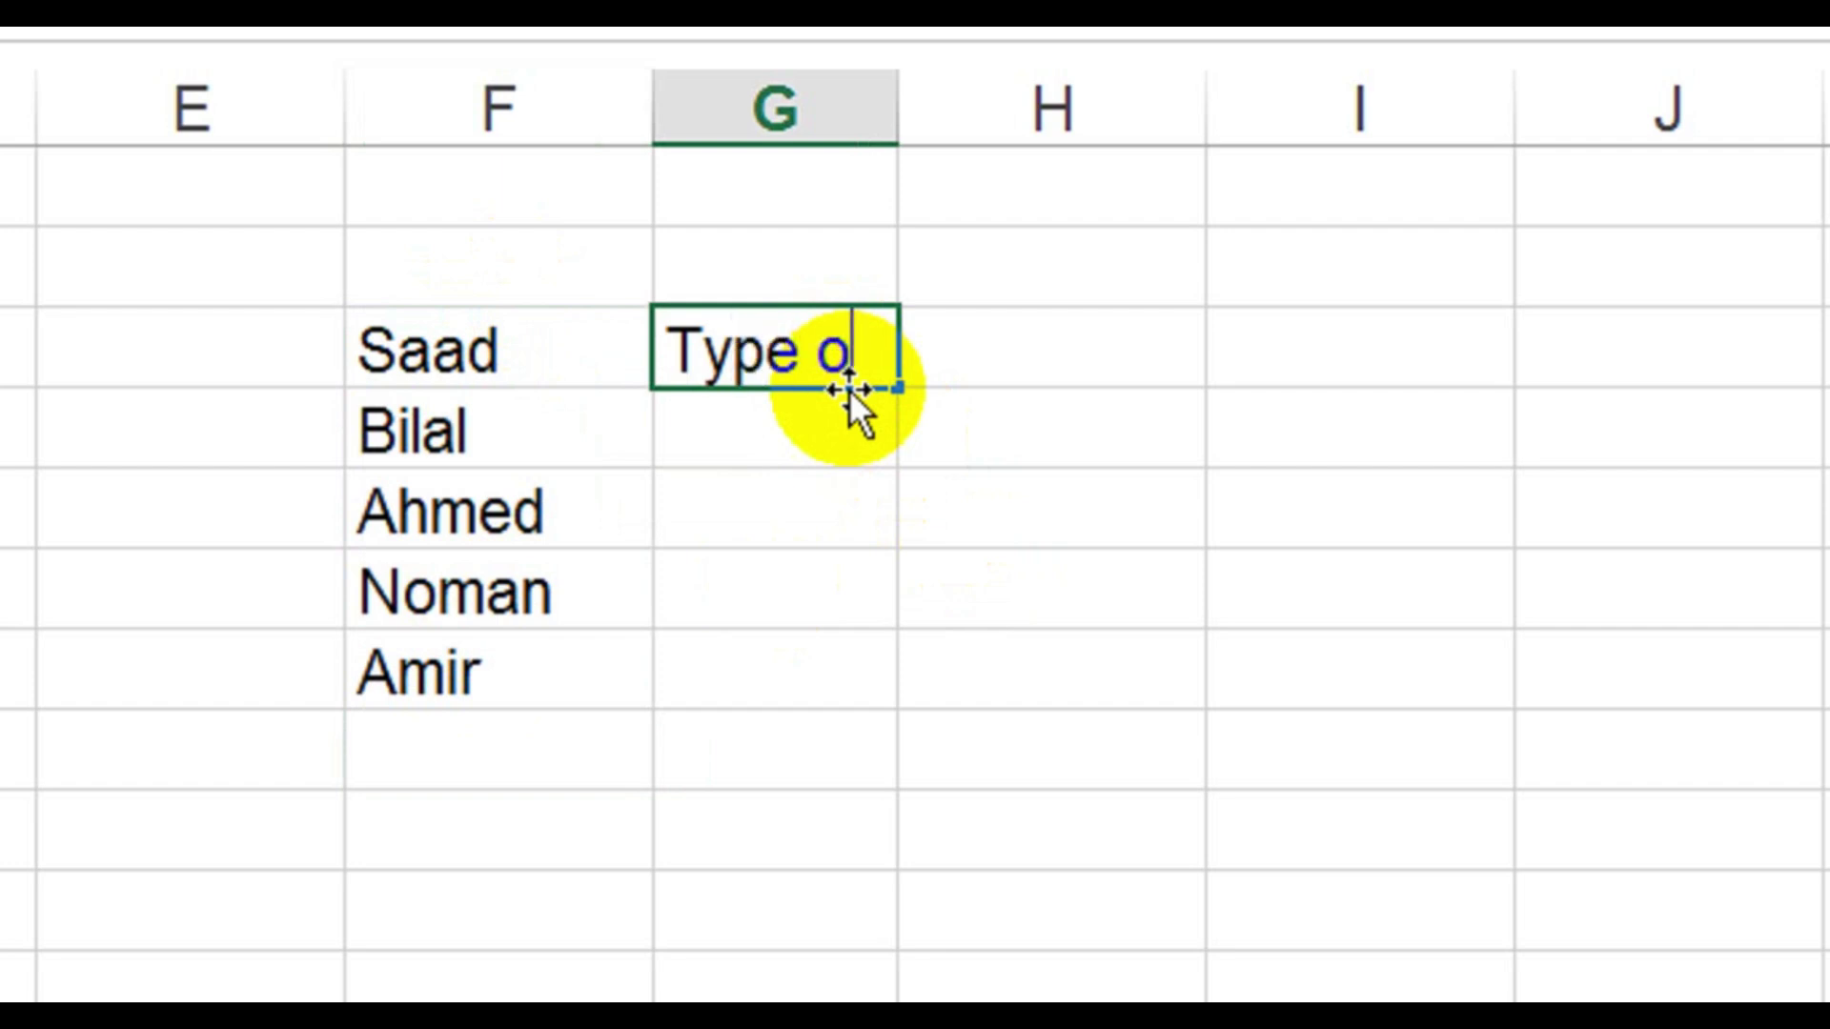
{"action": "type", "text": "f Name"}
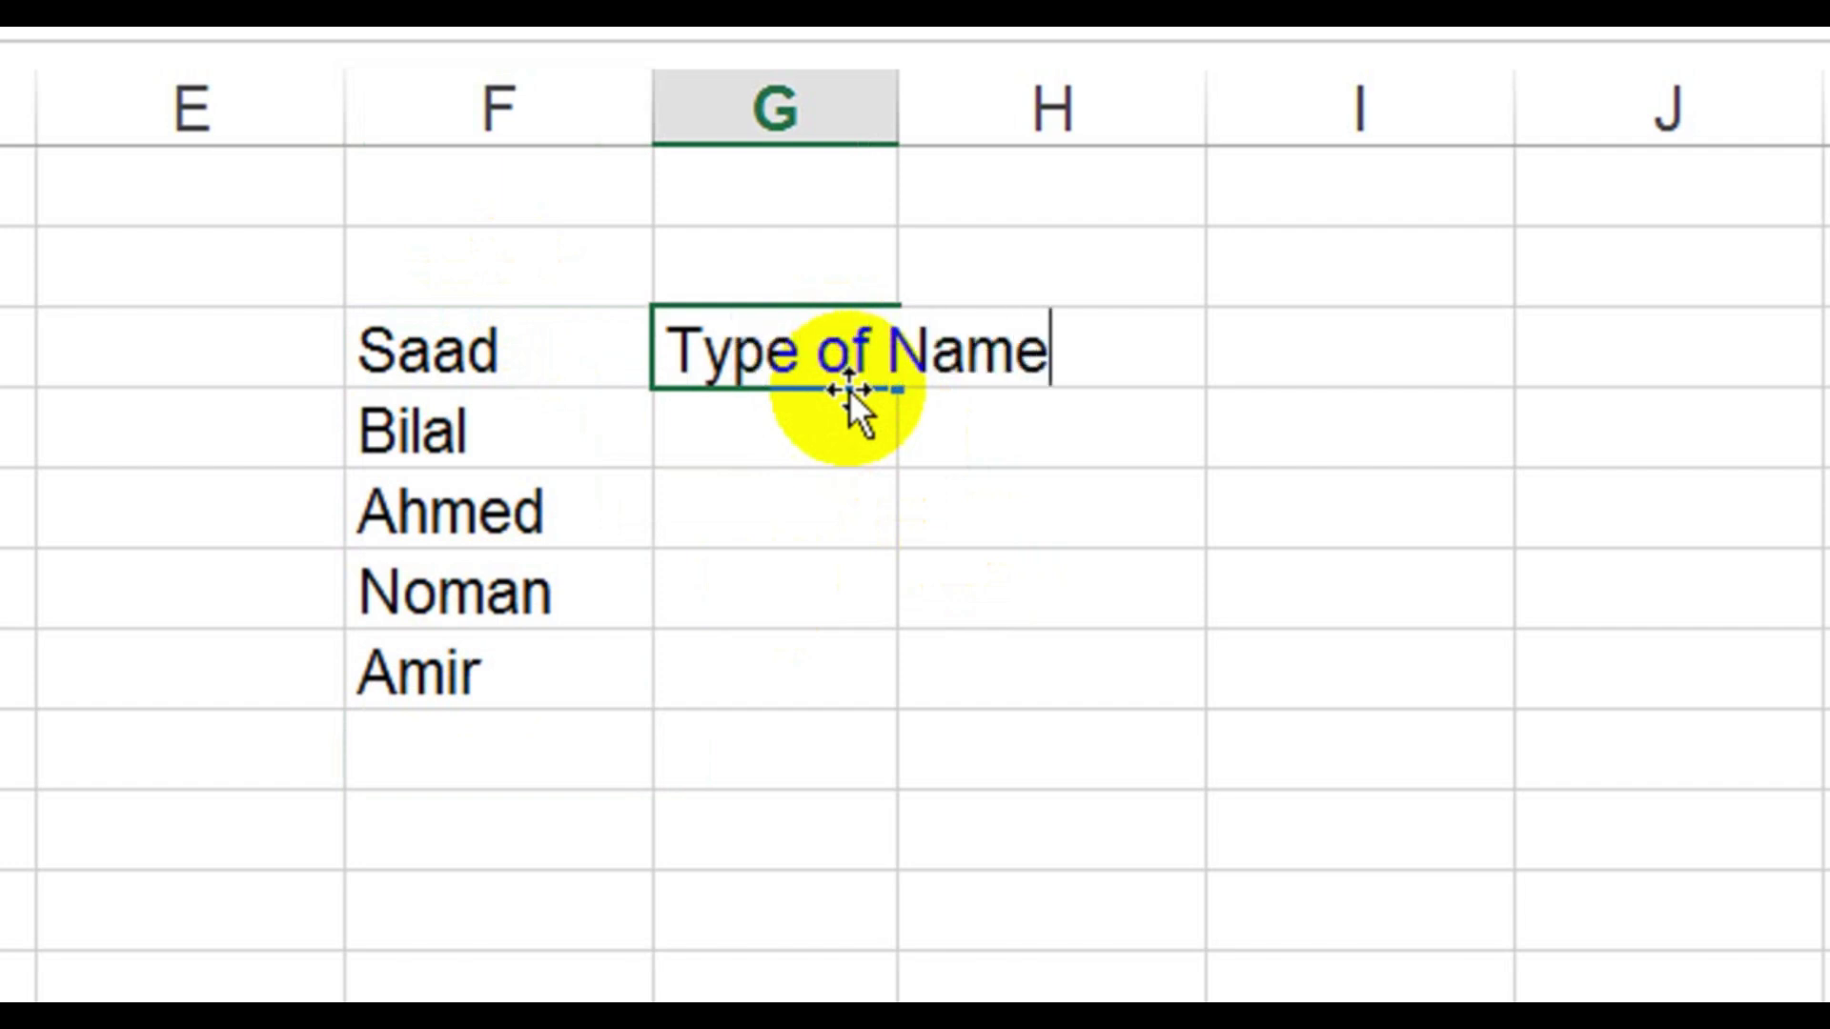
{"action": "key", "text": "Return"}
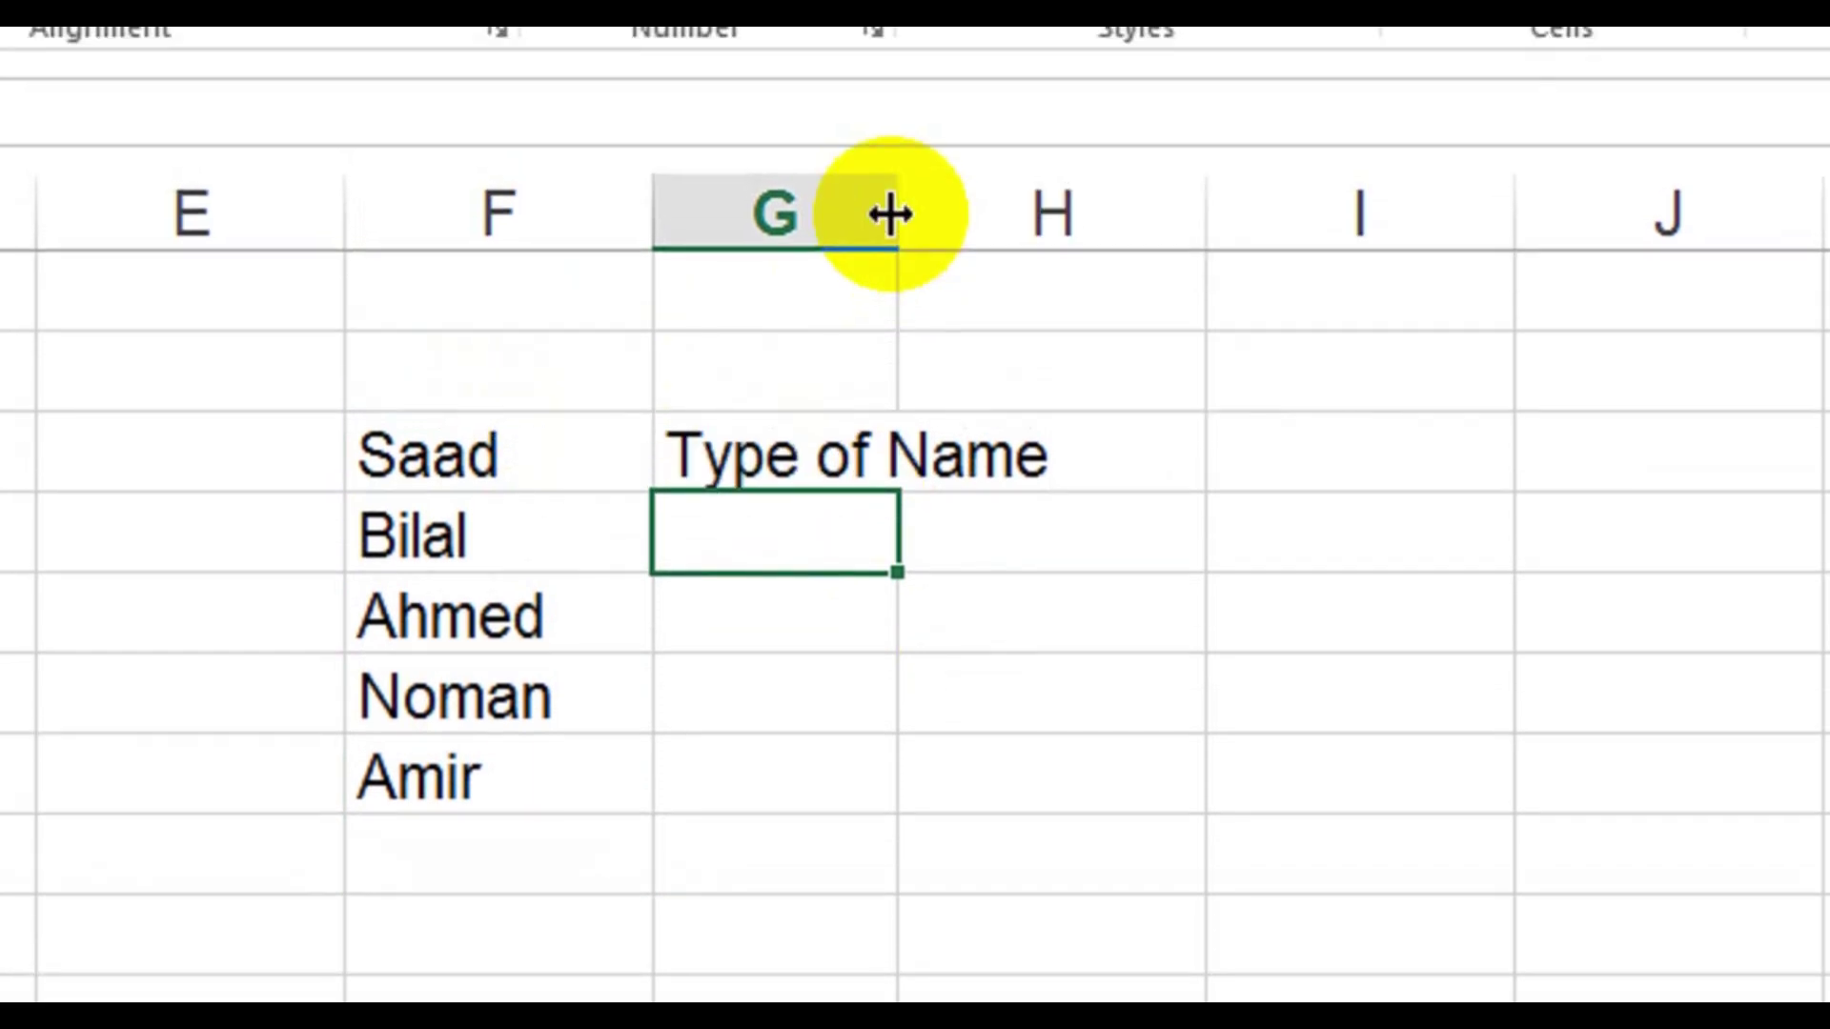
{"action": "double_click", "coordinate": [896, 213]}
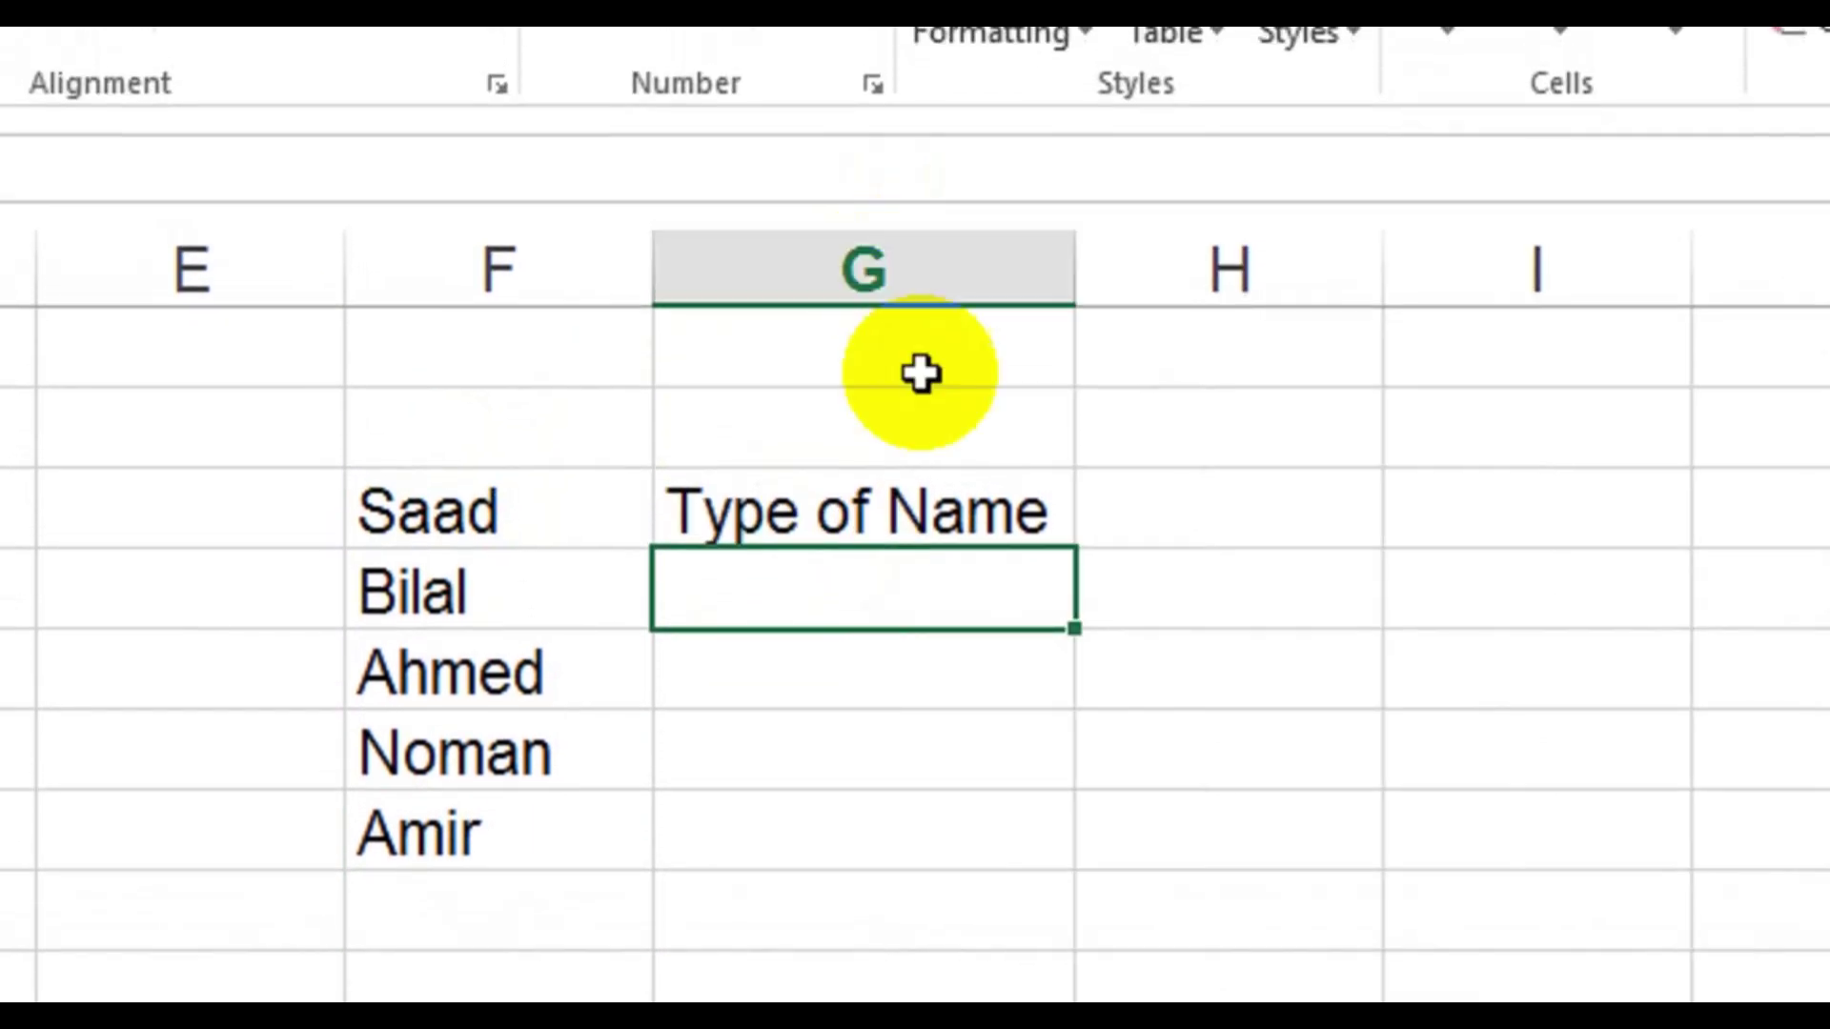
Enter the label "Position" in column G beside the third name, two rows below "Type of Name"
{"action": "left_click", "coordinate": [872, 665]}
{"action": "type", "text": "Position"}
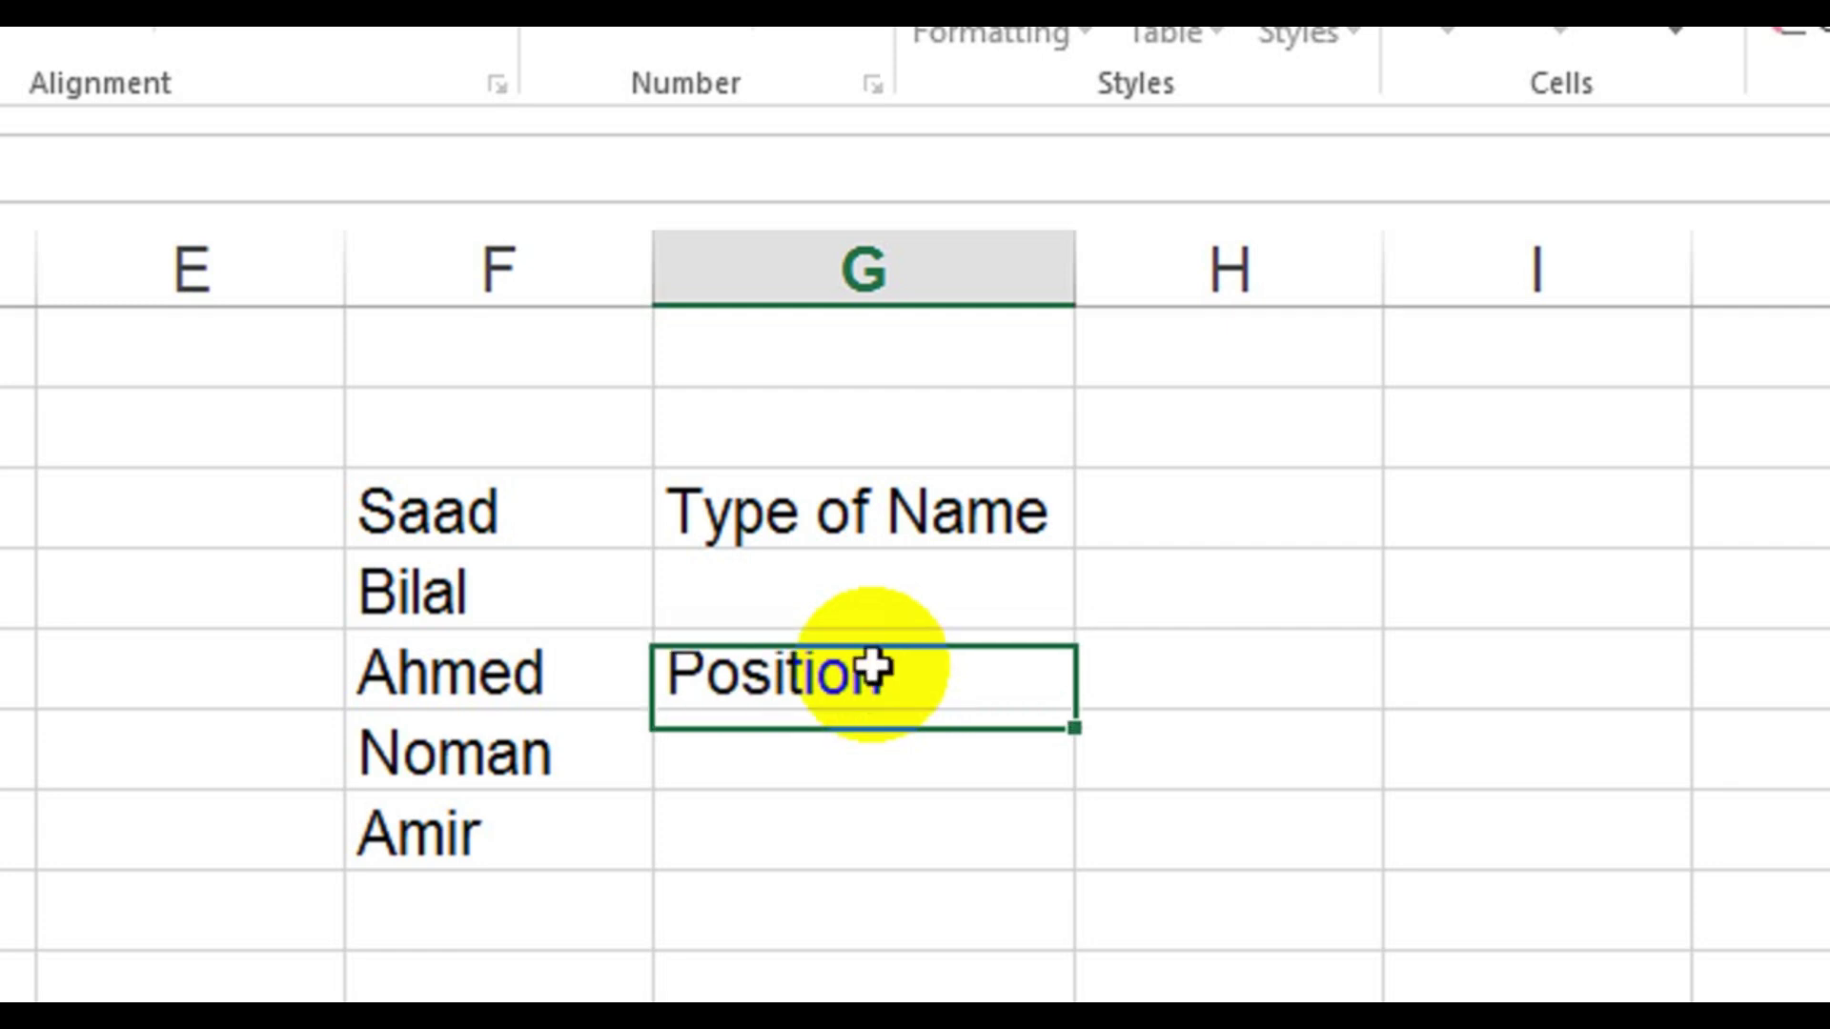
Start a MATCH formula in cell H46 beside "Position", using H44 beside "Type of Name" as the lookup value
{"action": "key", "text": "Return"}
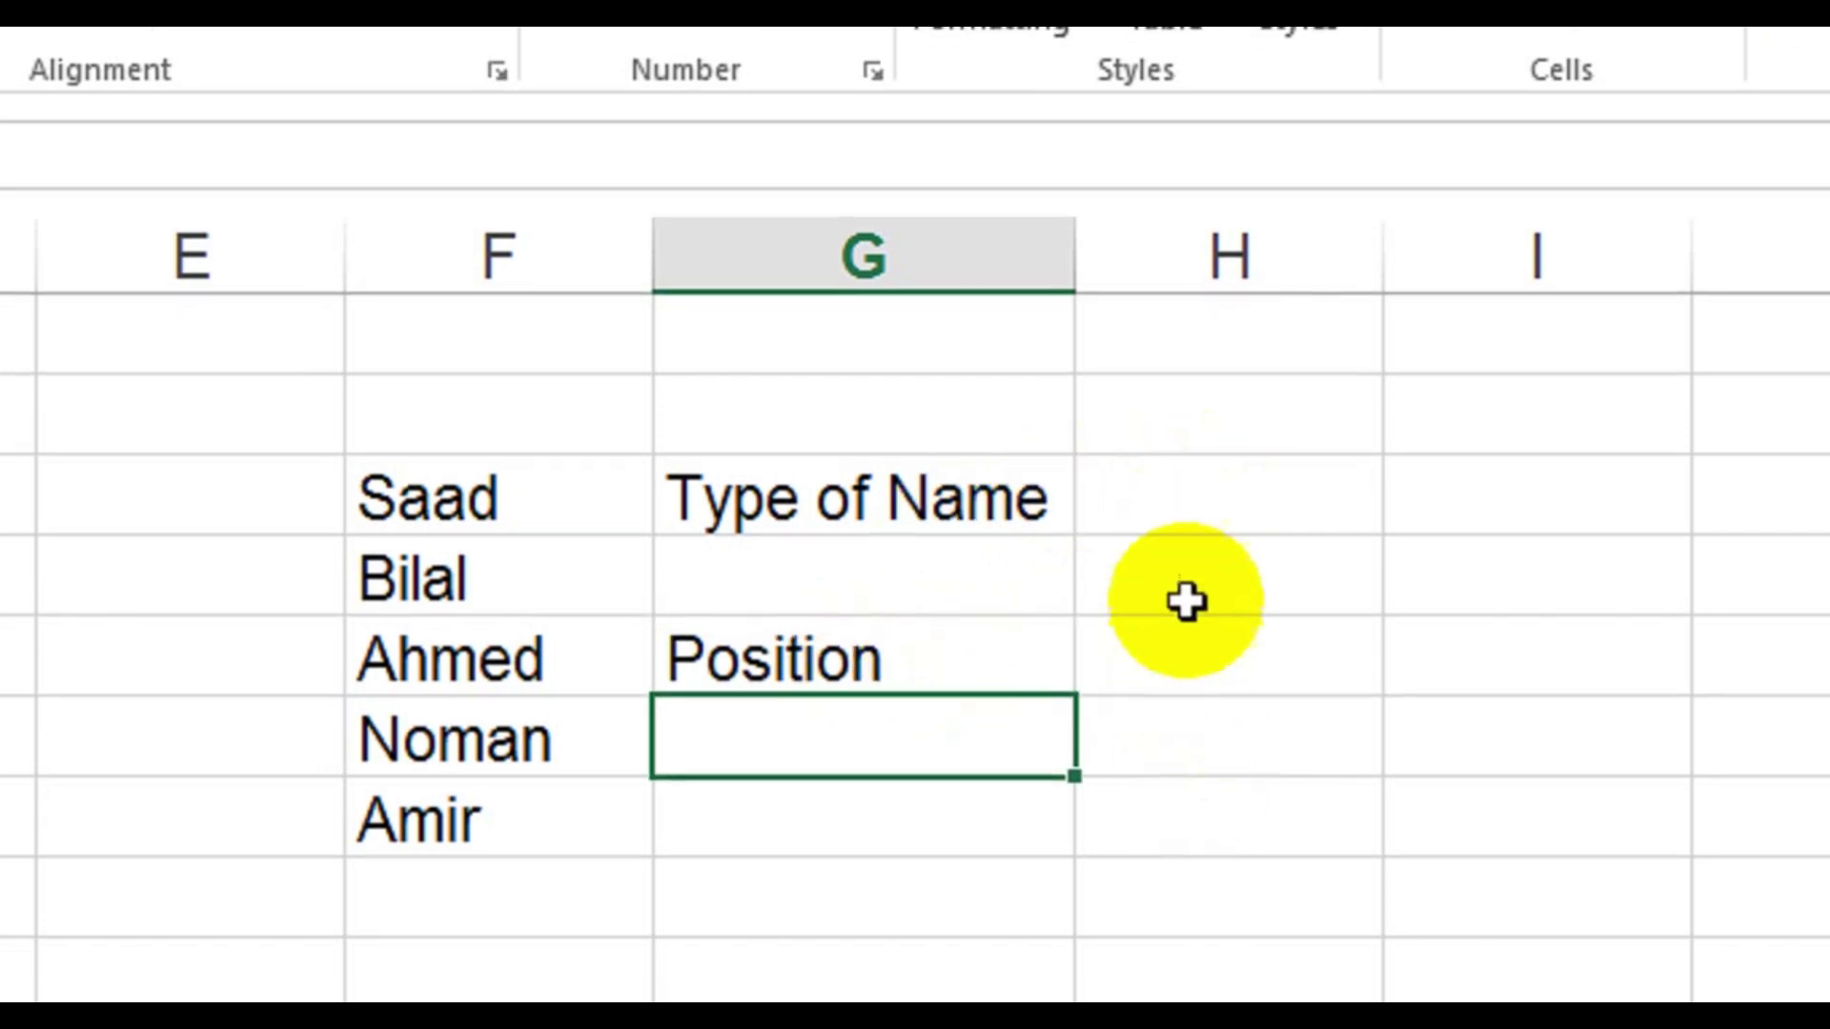
{"action": "left_click", "coordinate": [1199, 653]}
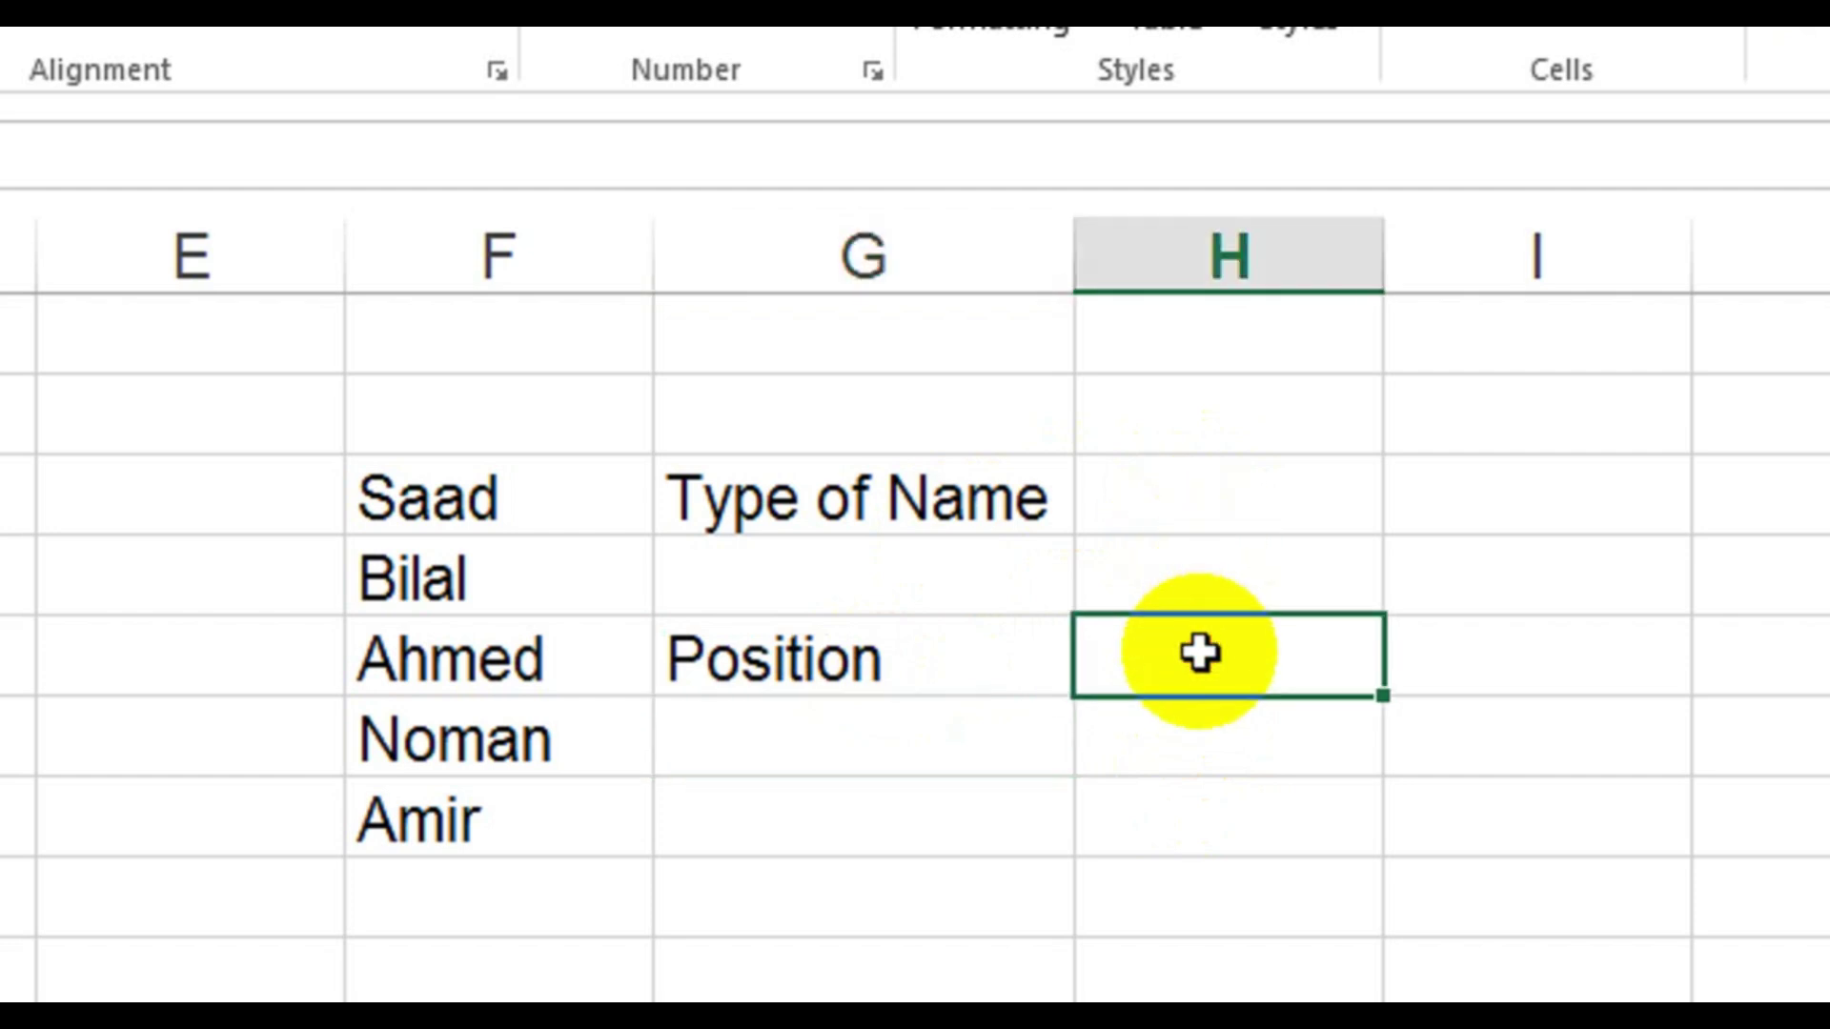
{"action": "type", "text": "=m"}
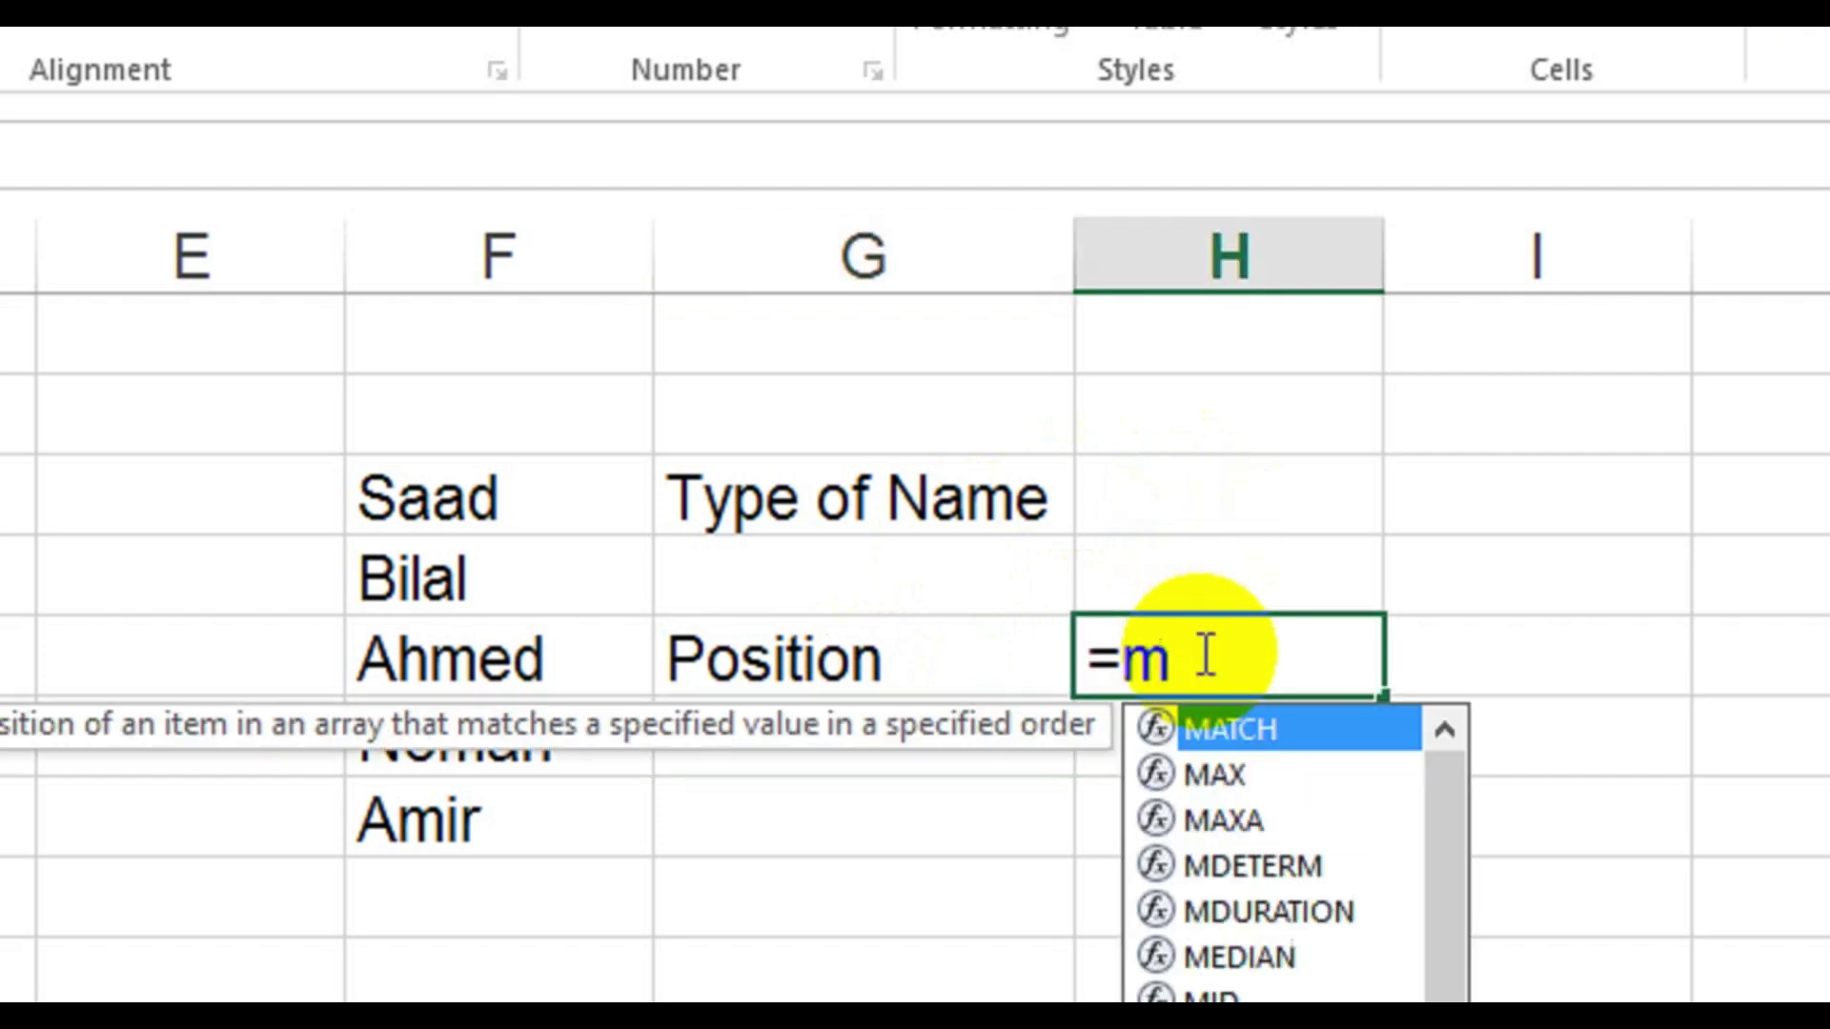
{"action": "type", "text": "at"}
{"action": "key", "text": "Tab"}
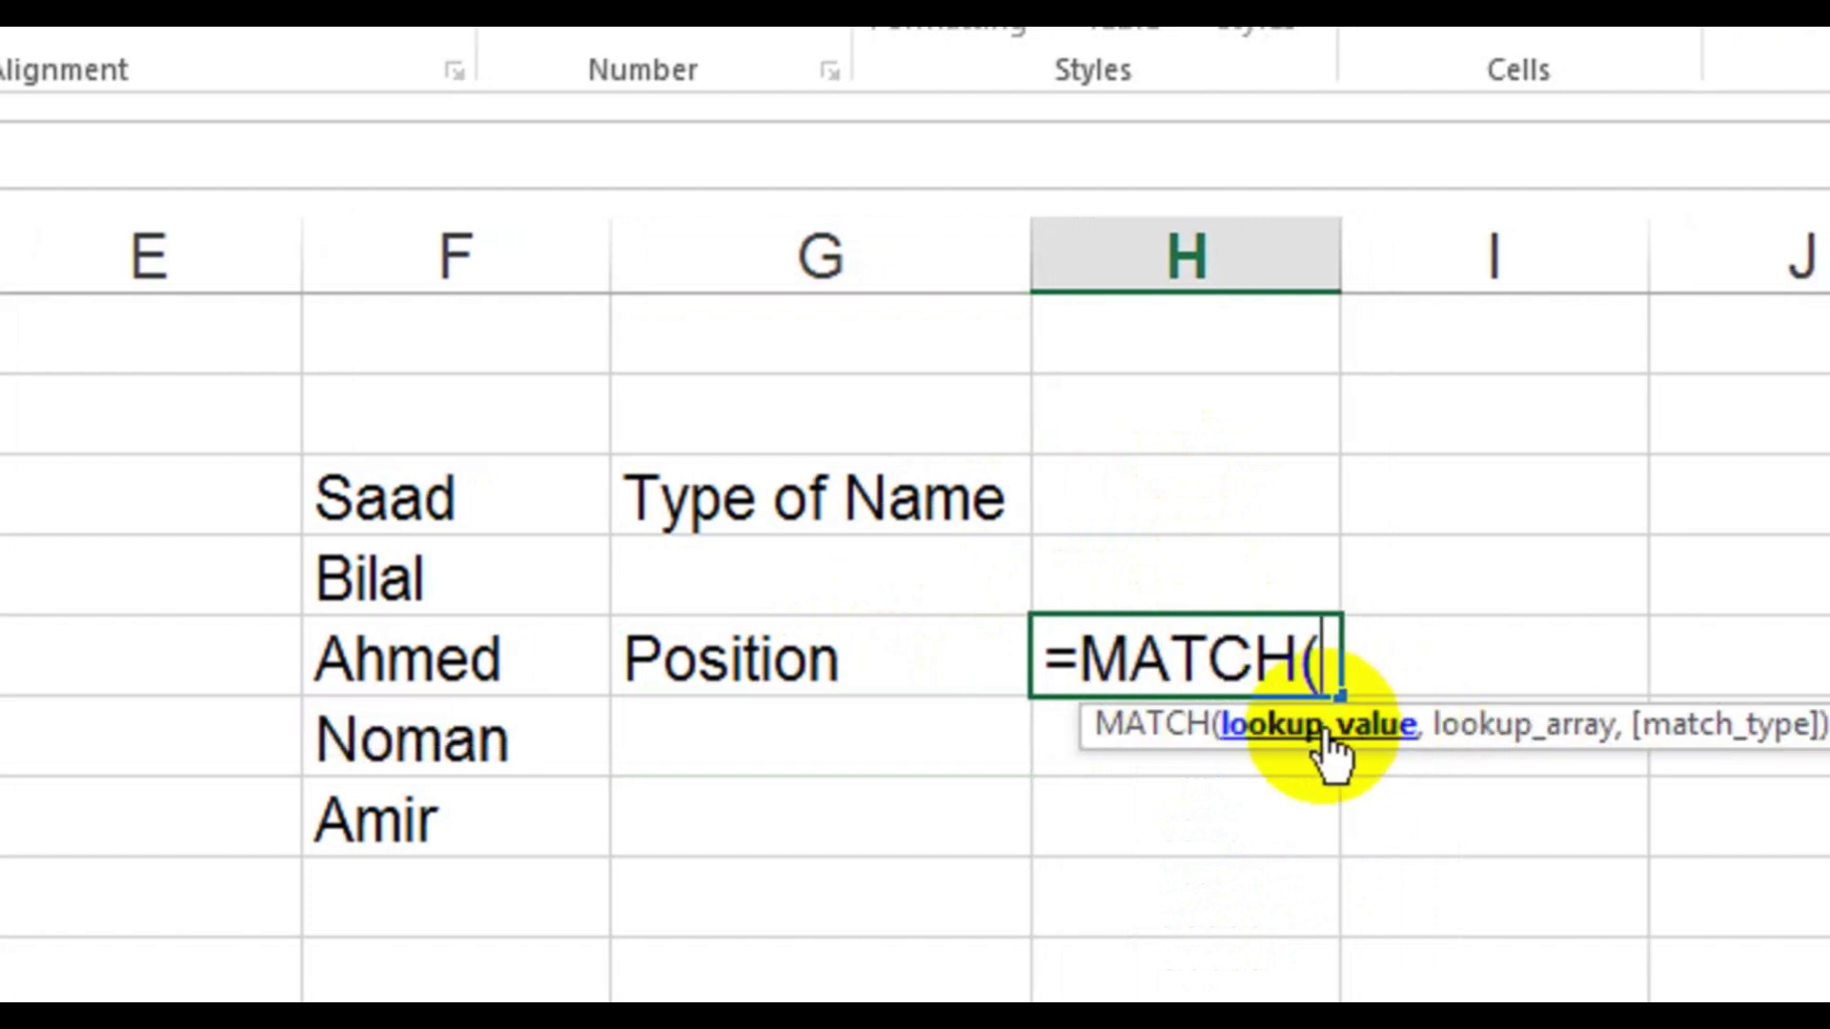
{"action": "left_click", "coordinate": [1239, 513]}
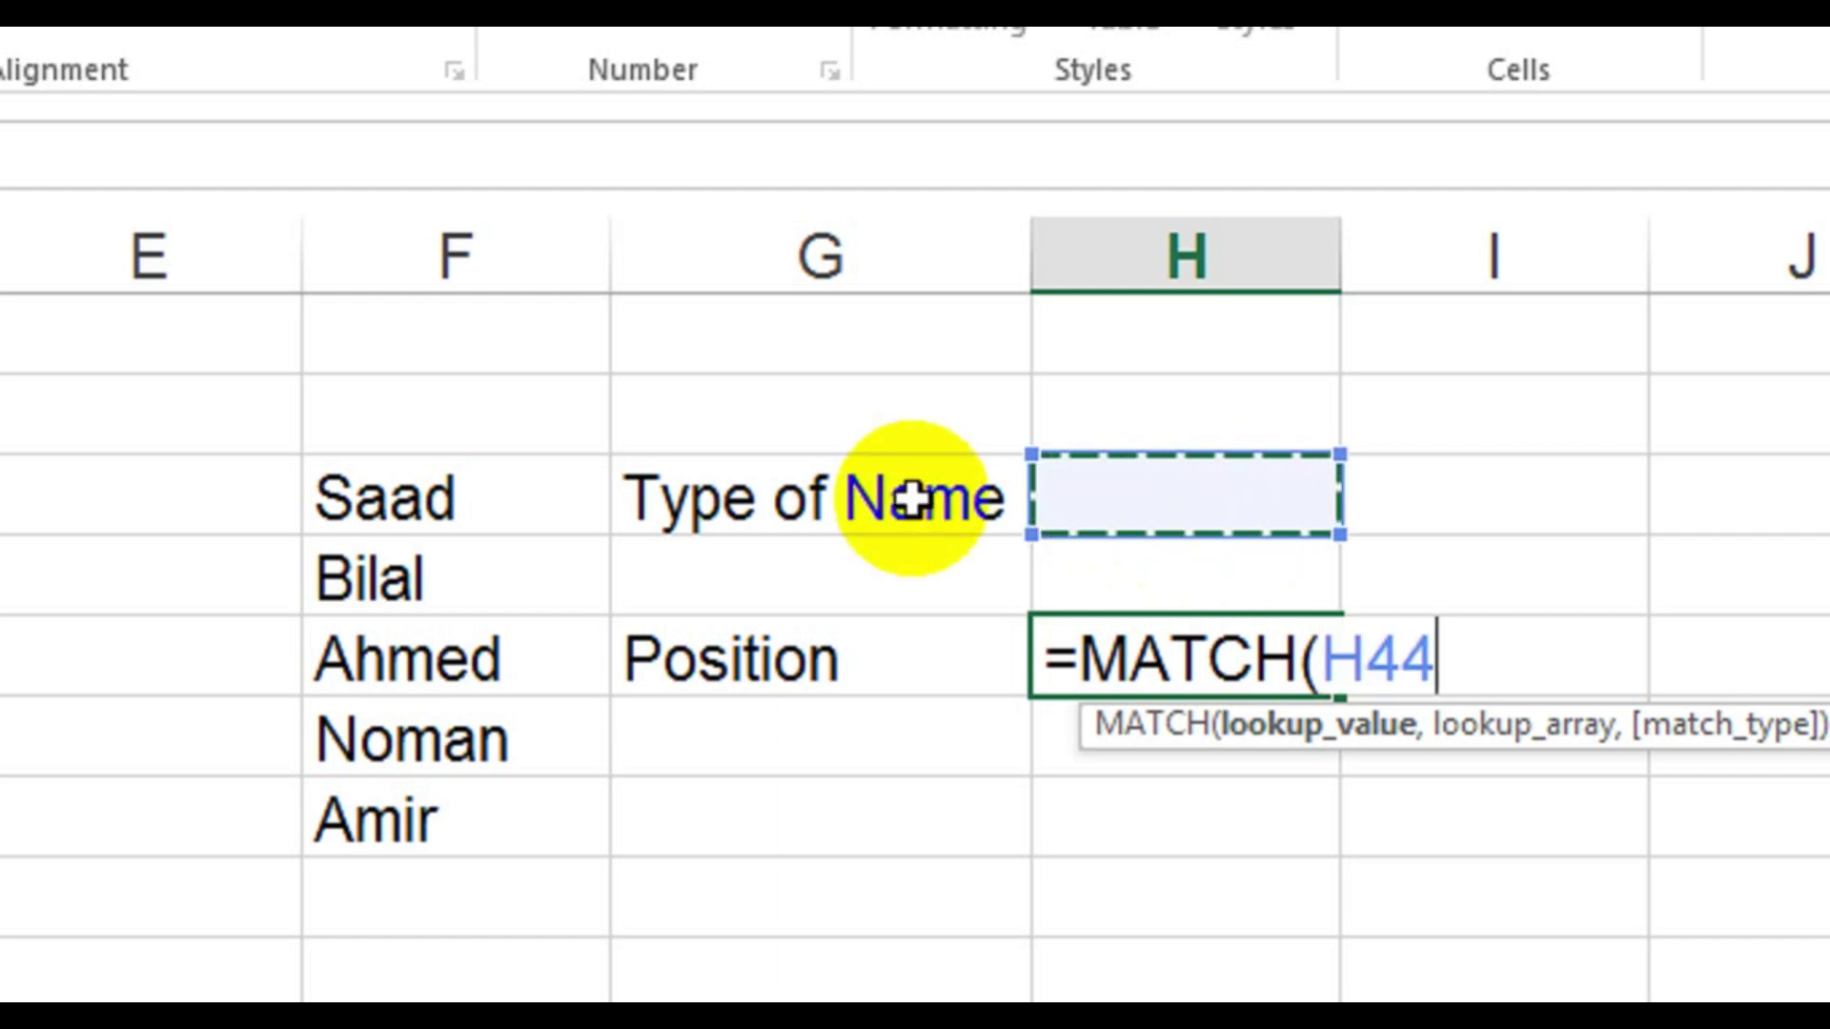
{"action": "type", "text": ","}
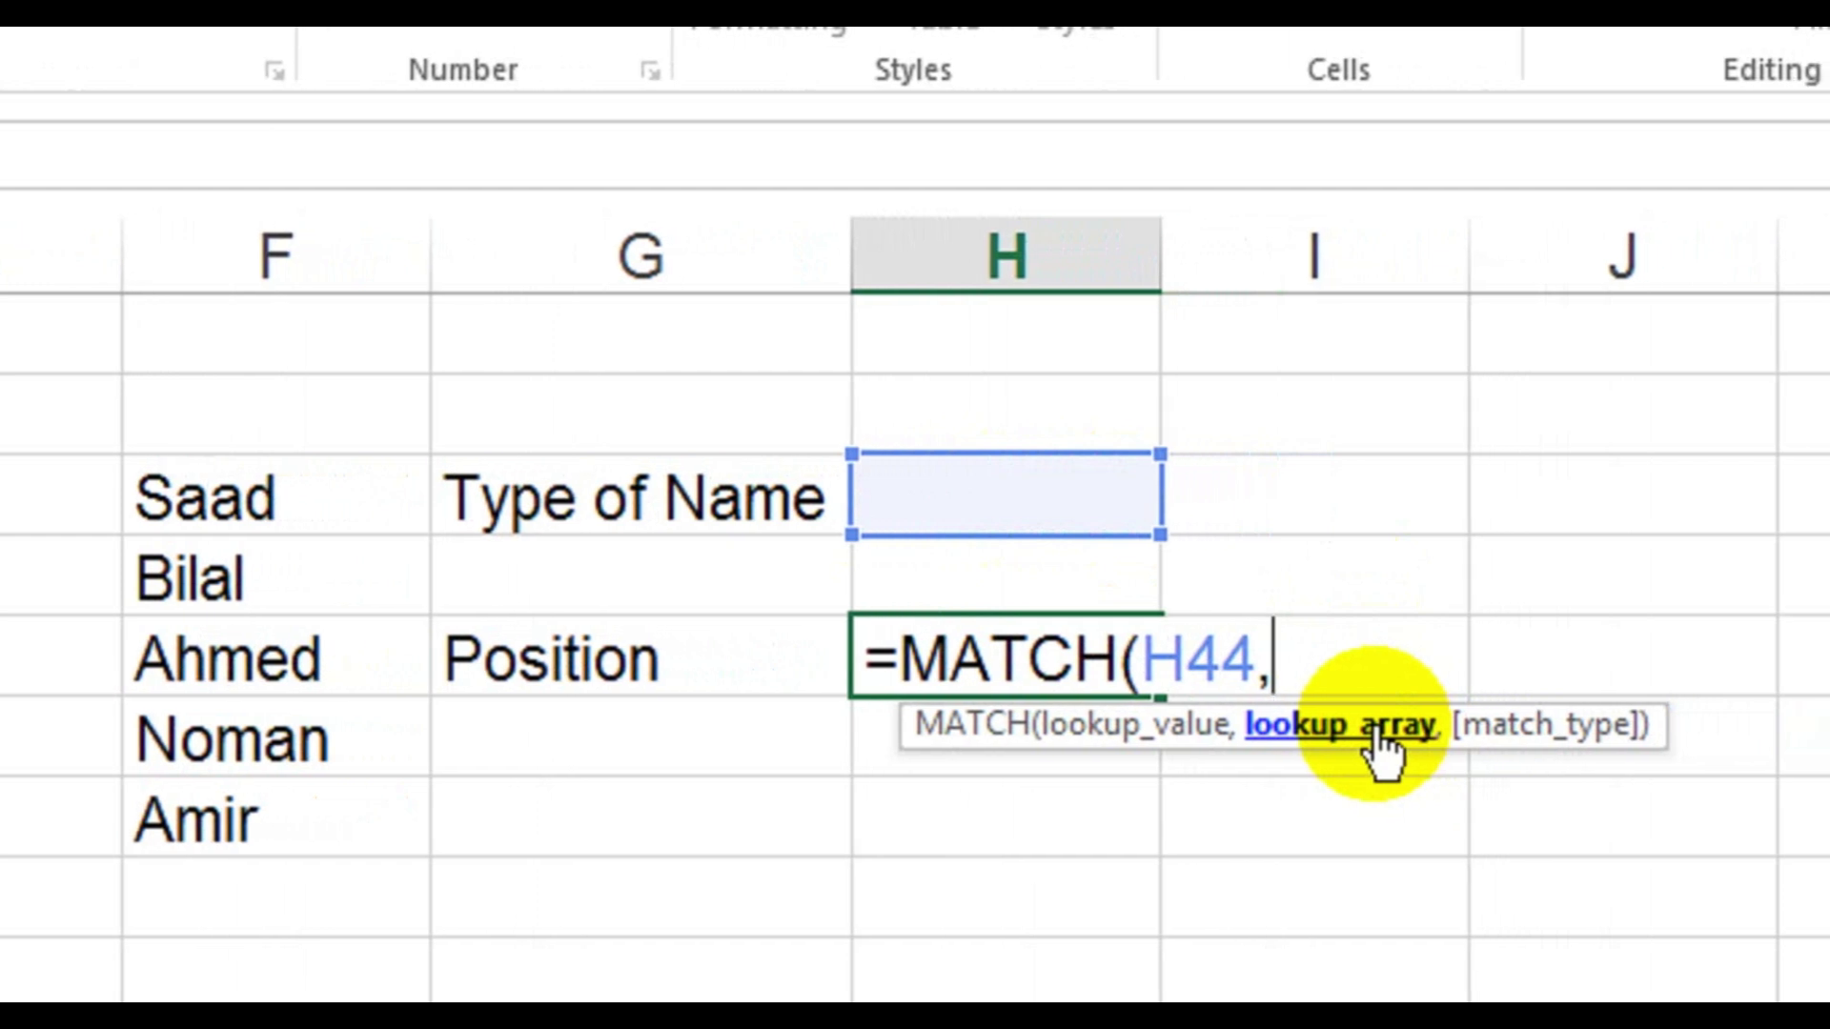
Complete the MATCH formula with the absolute name range $F$44:$F$48 as lookup array and 0 - Exact match as match type
{"action": "left_click_drag", "start_coordinate": [181, 499], "coordinate": [209, 775]}
{"action": "left_click_drag", "start_coordinate": [458, 761], "coordinate": [459, 783]}
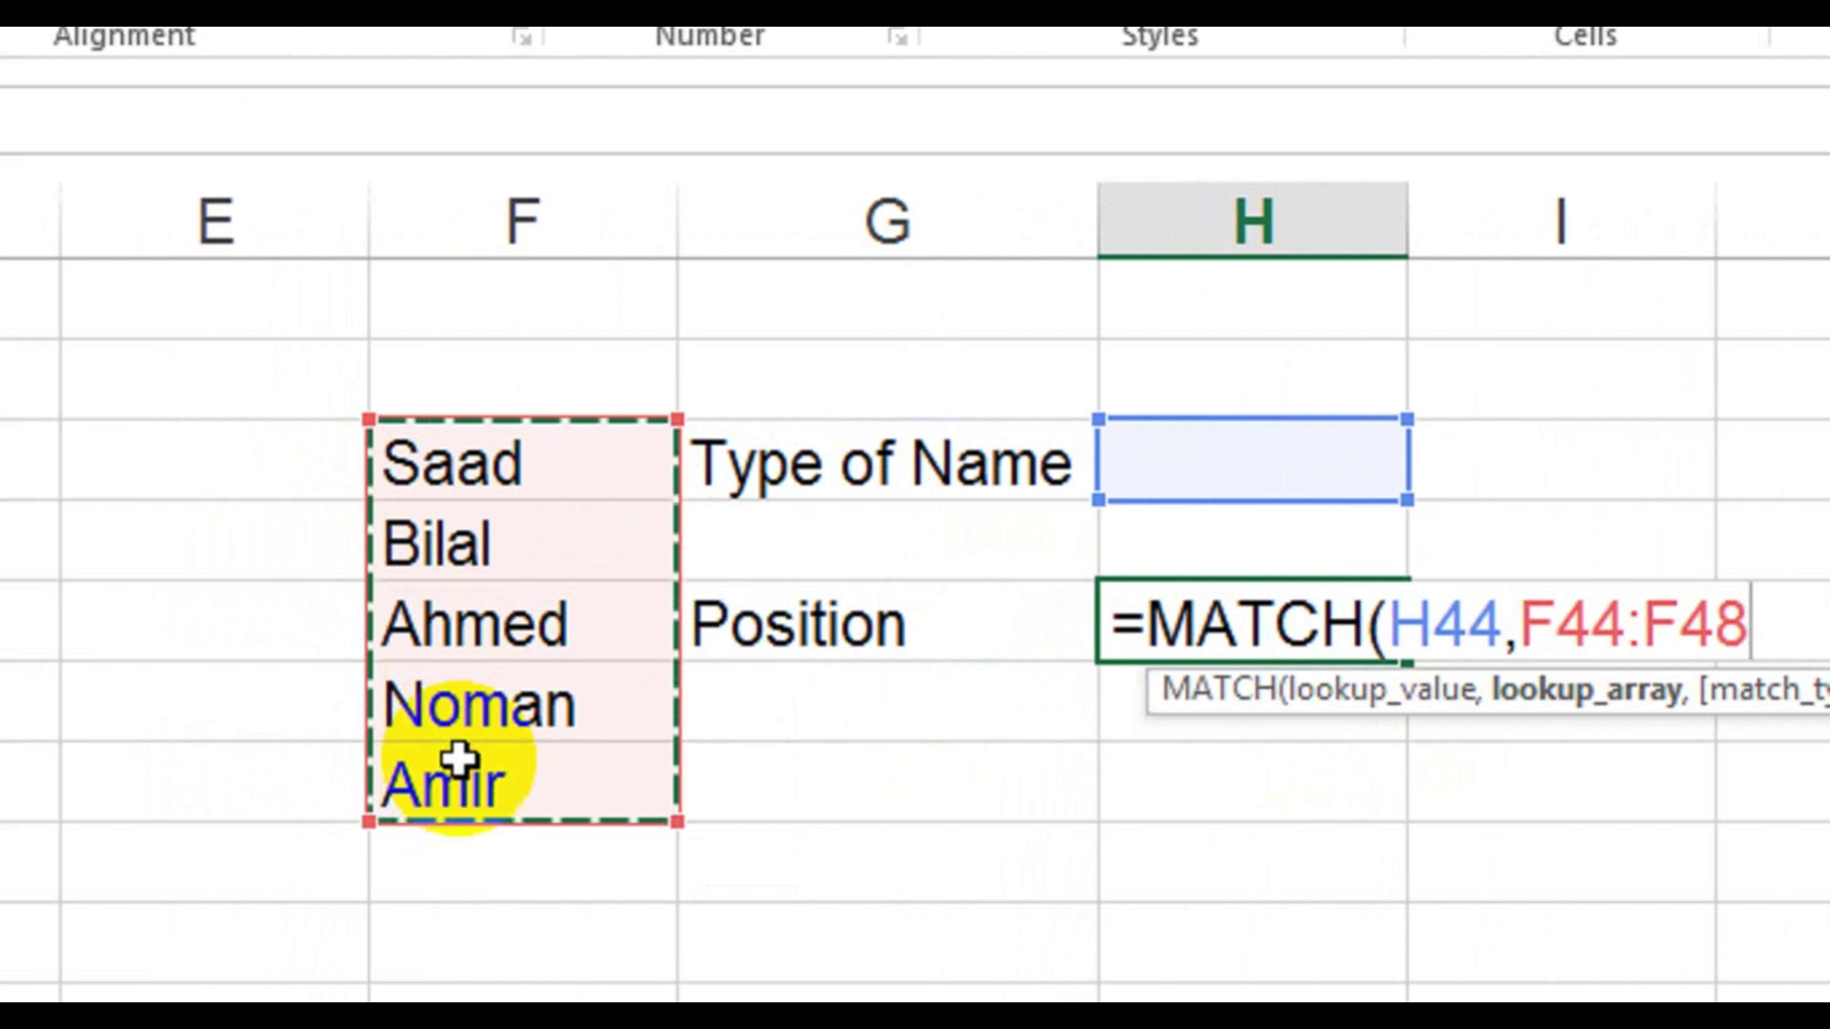
{"action": "key", "text": "F4"}
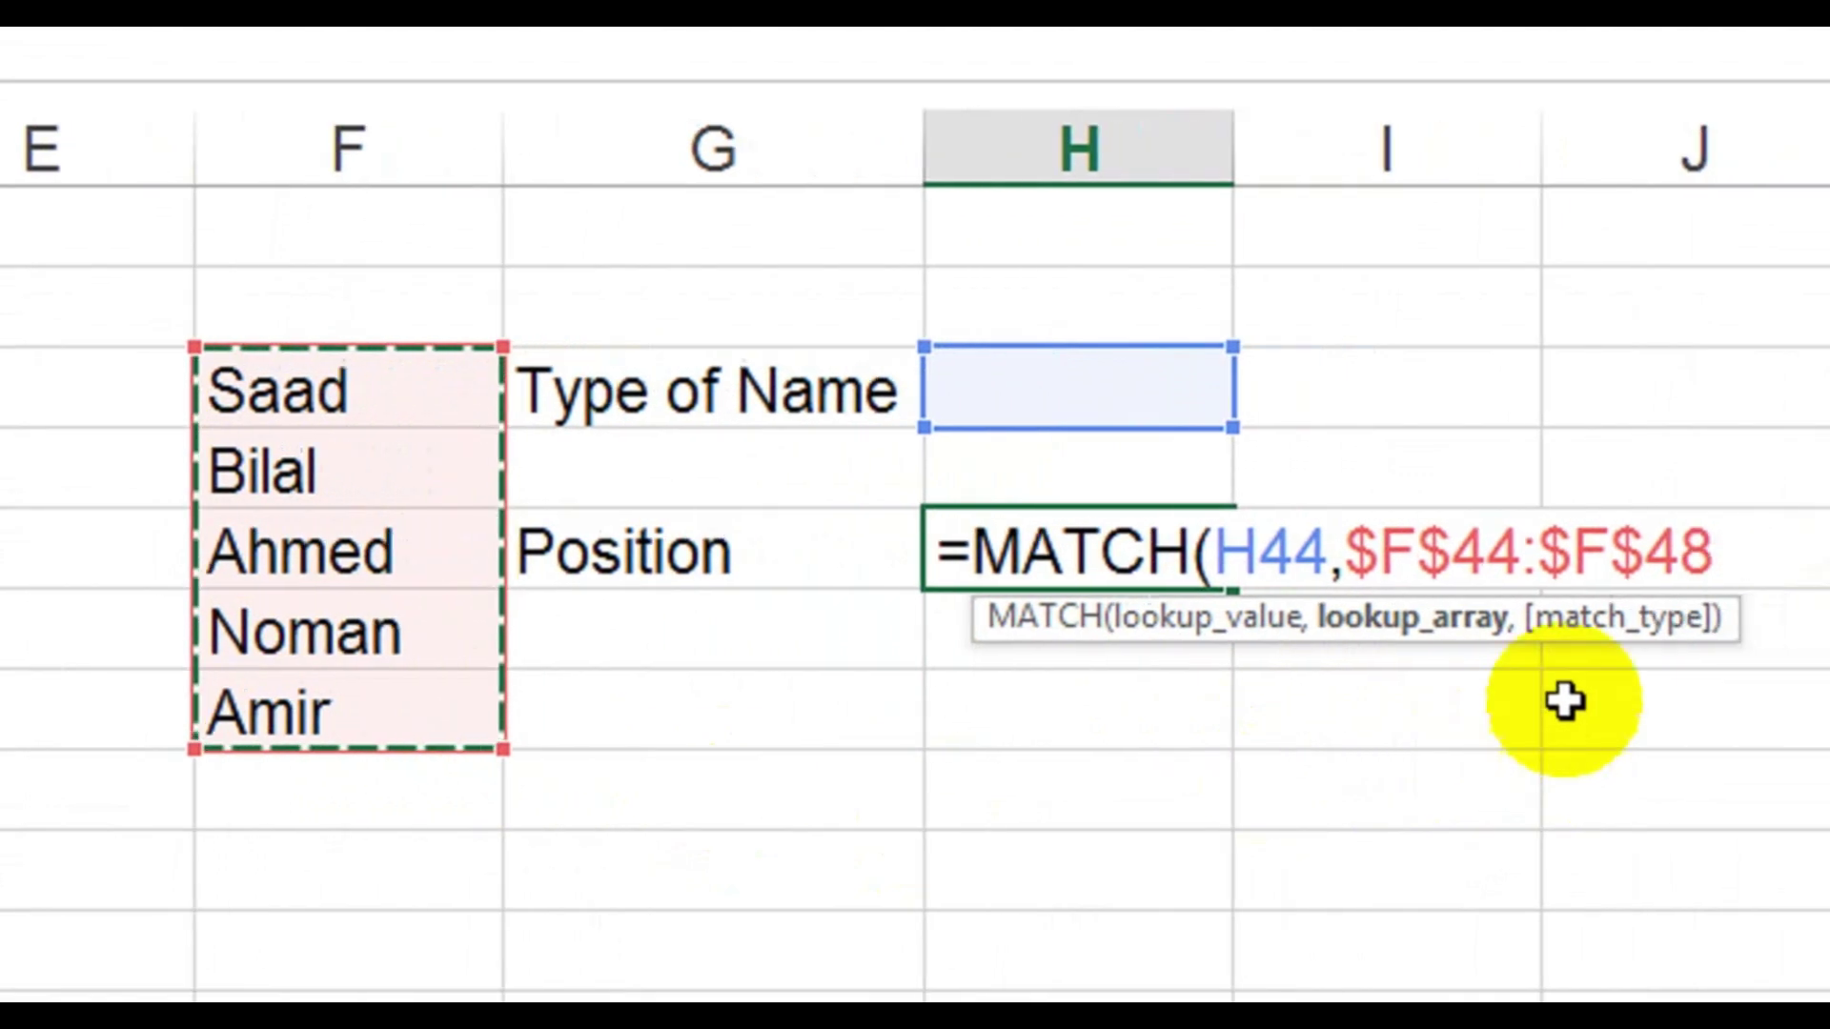
{"action": "type", "text": ","}
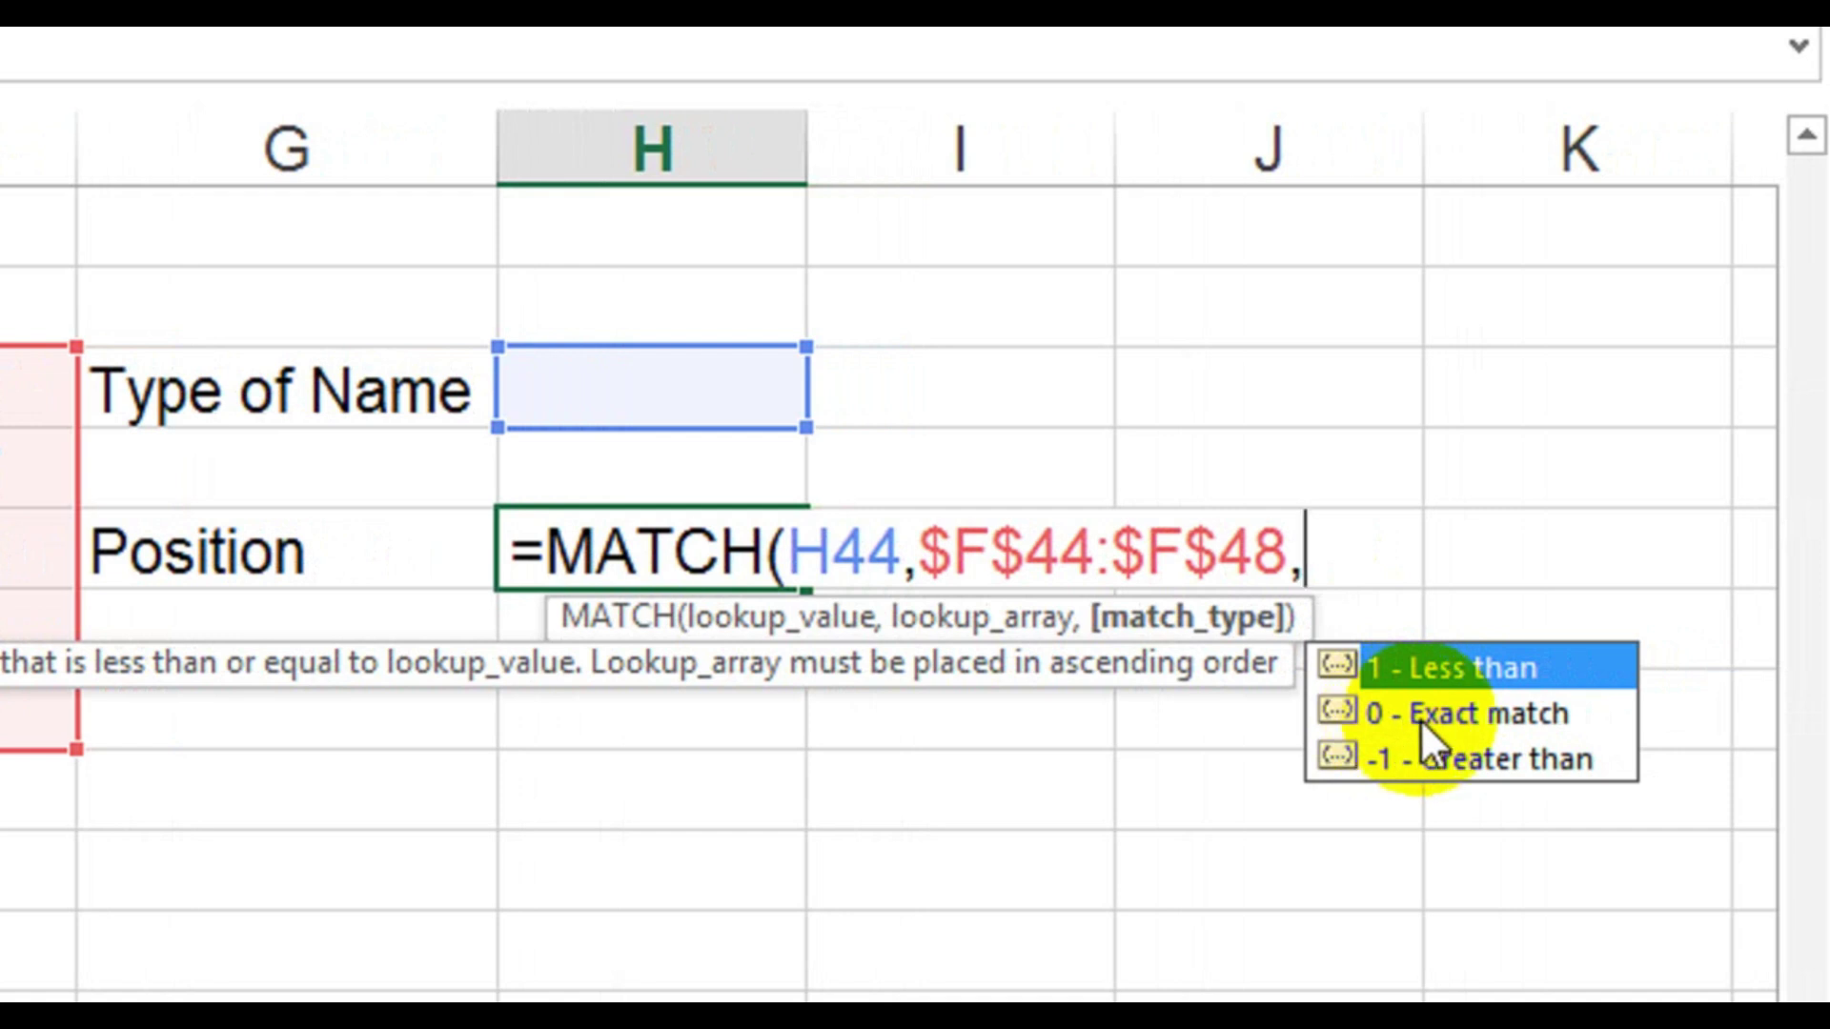
{"action": "left_click", "coordinate": [1420, 719]}
{"action": "double_click", "coordinate": [1420, 718]}
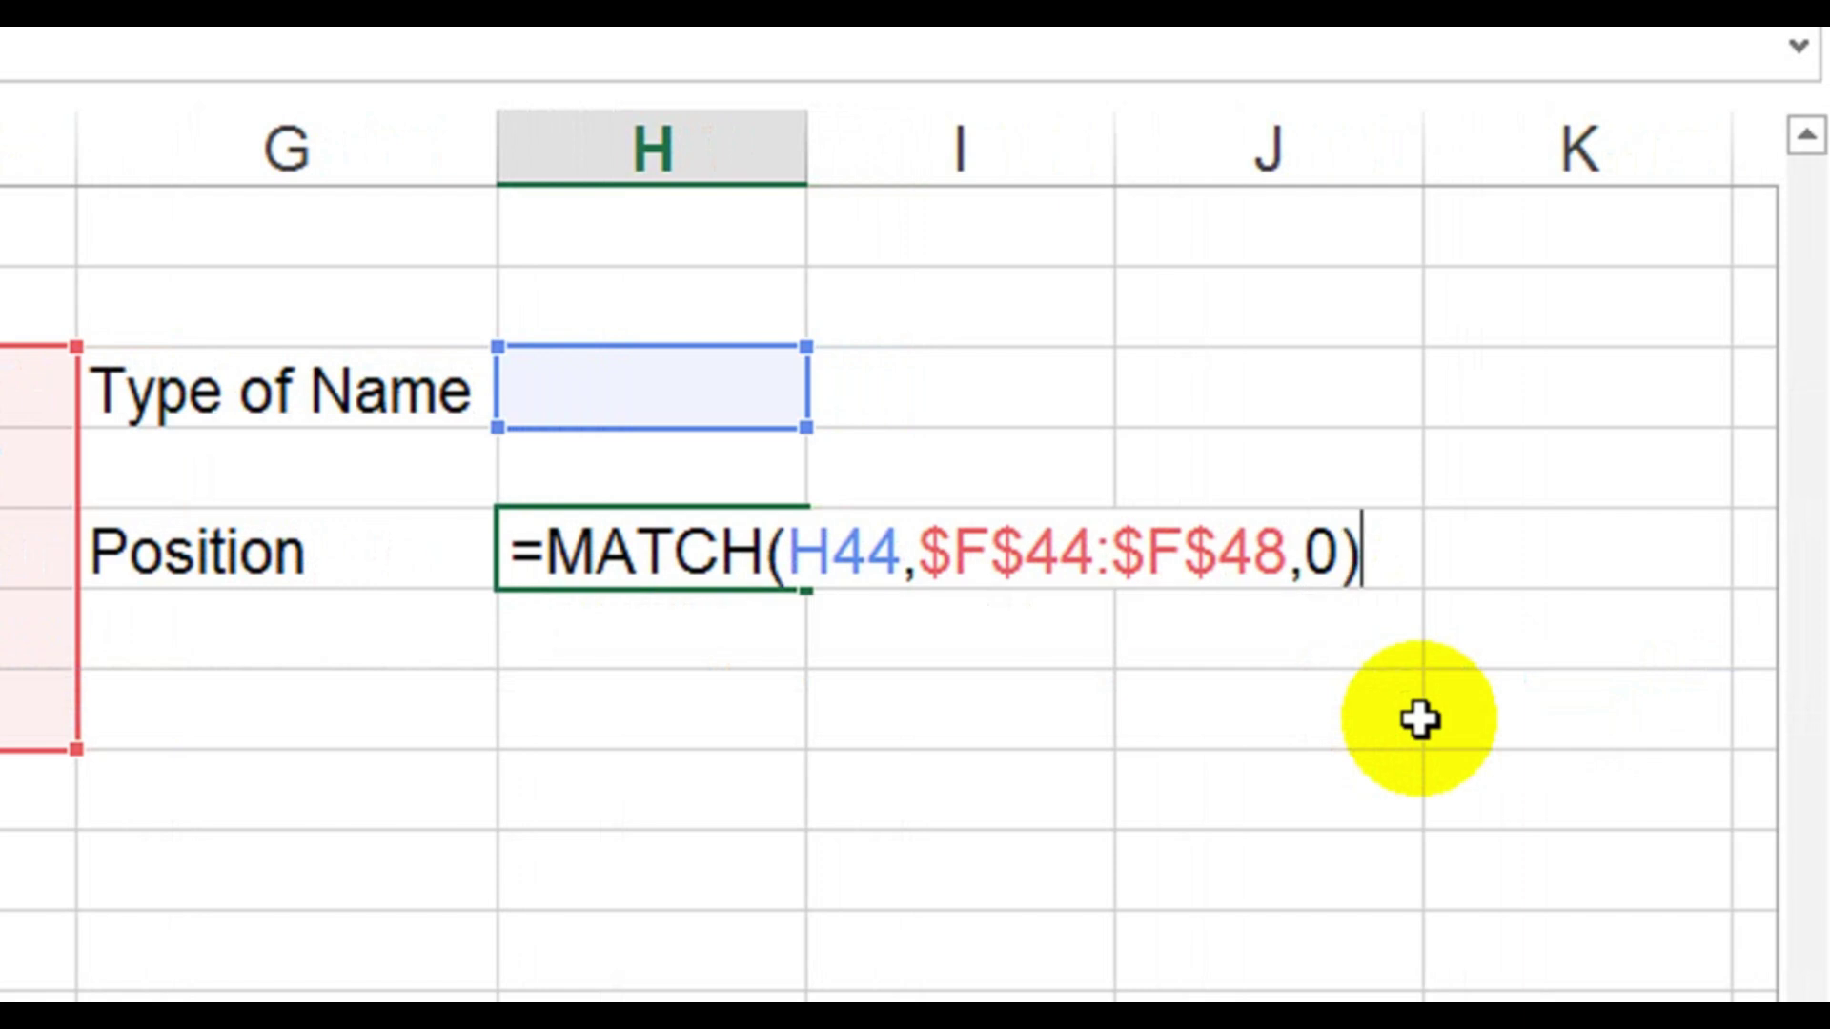
{"action": "key", "text": "Return"}
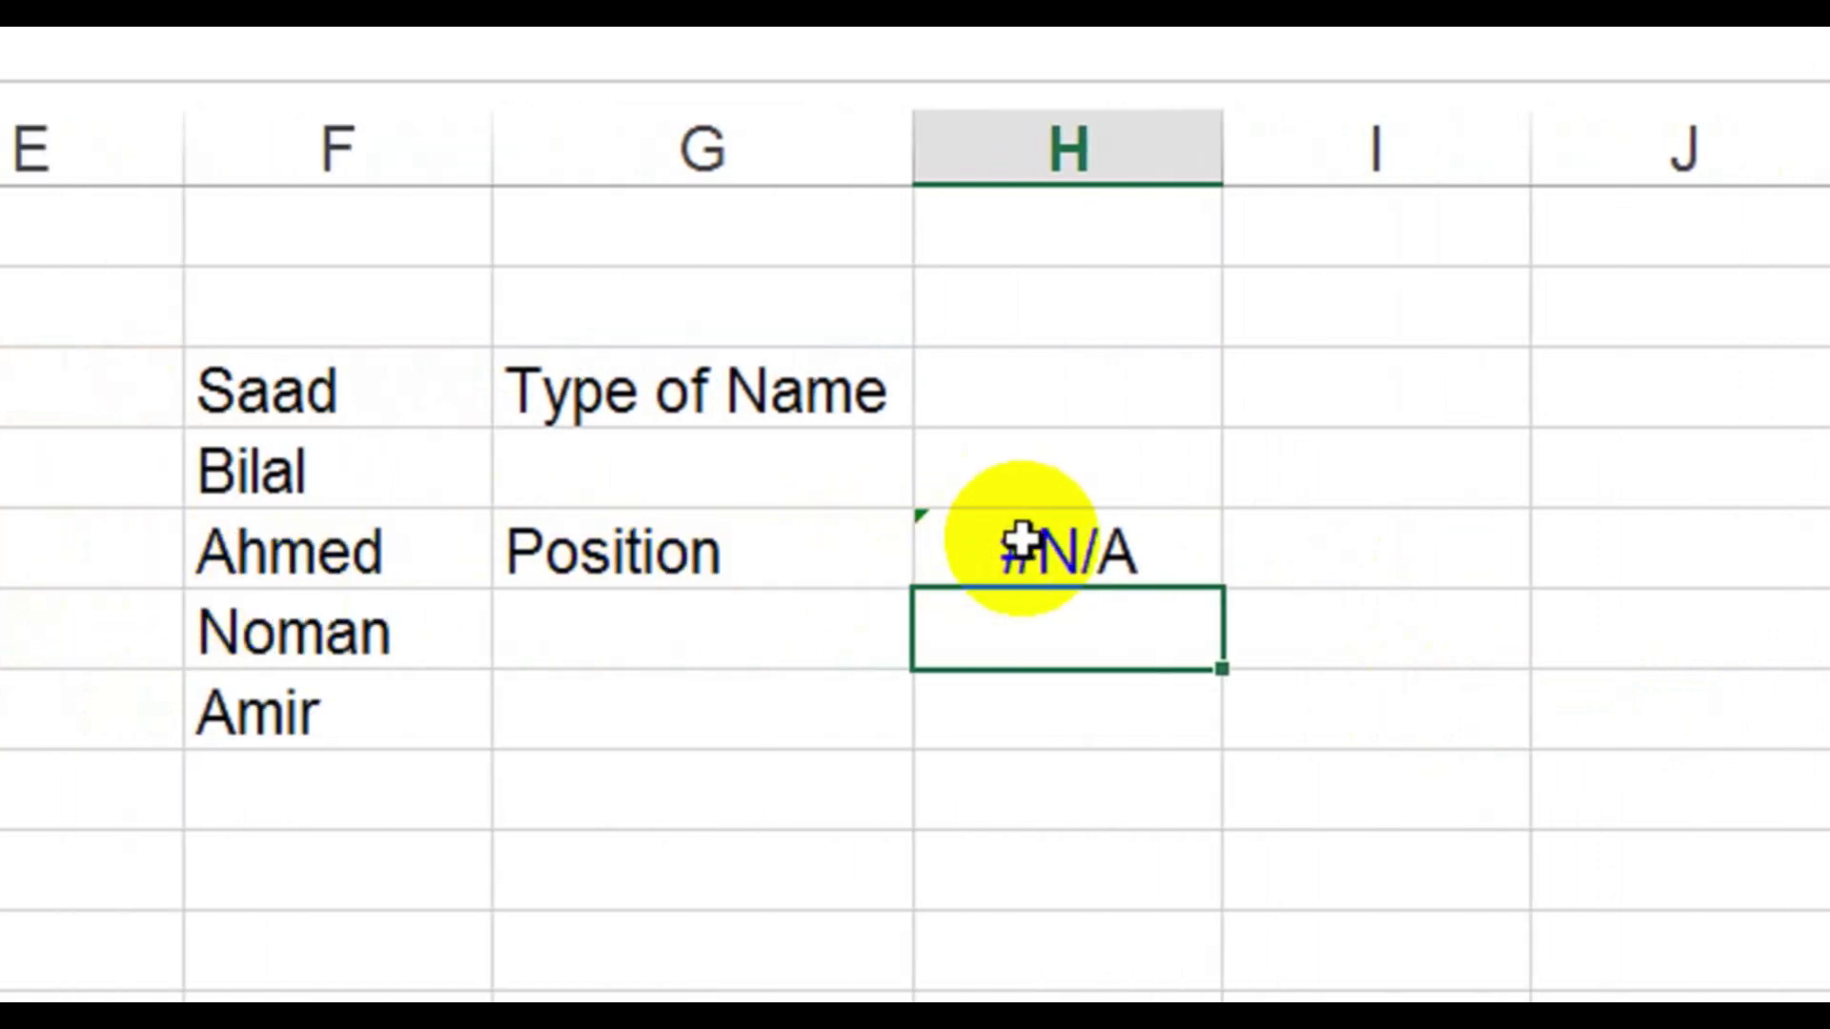
Test the MATCH formula by entering the list's second name in cell H44 beside "Type of Name"
{"action": "left_click", "coordinate": [1082, 409]}
{"action": "type", "text": "bilal"}
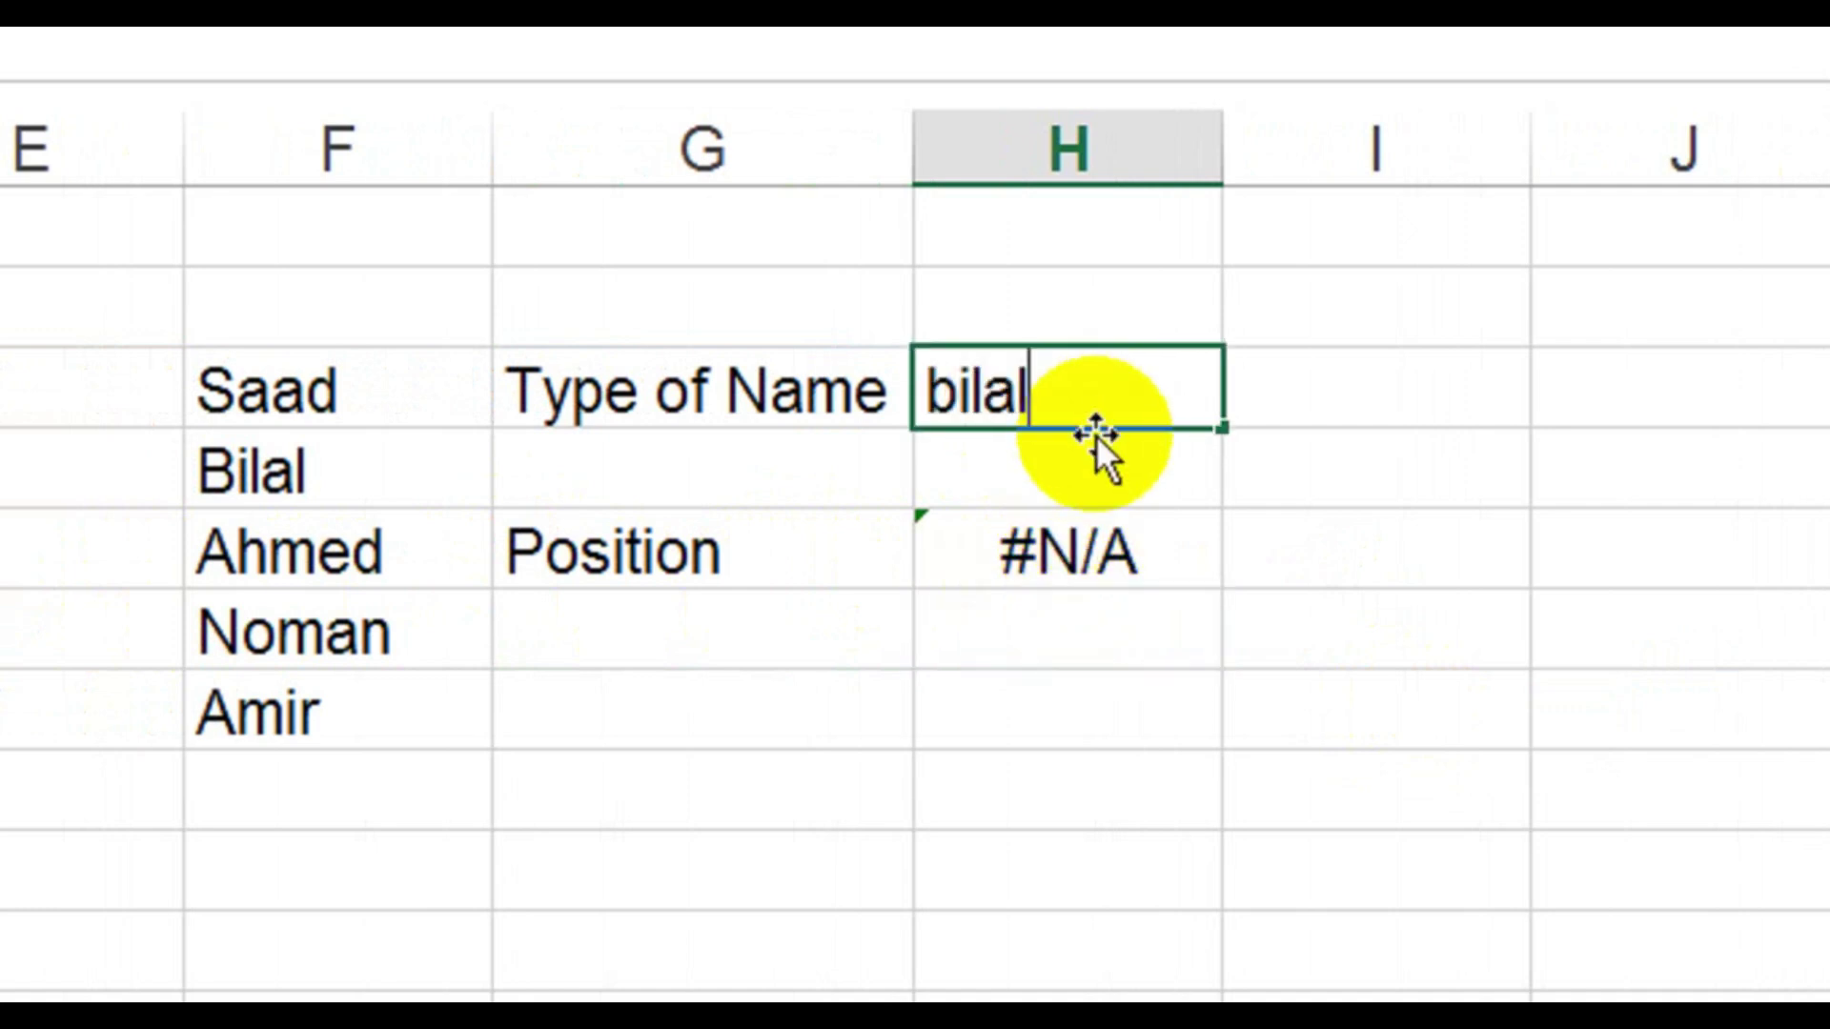
{"action": "key", "text": "Return"}
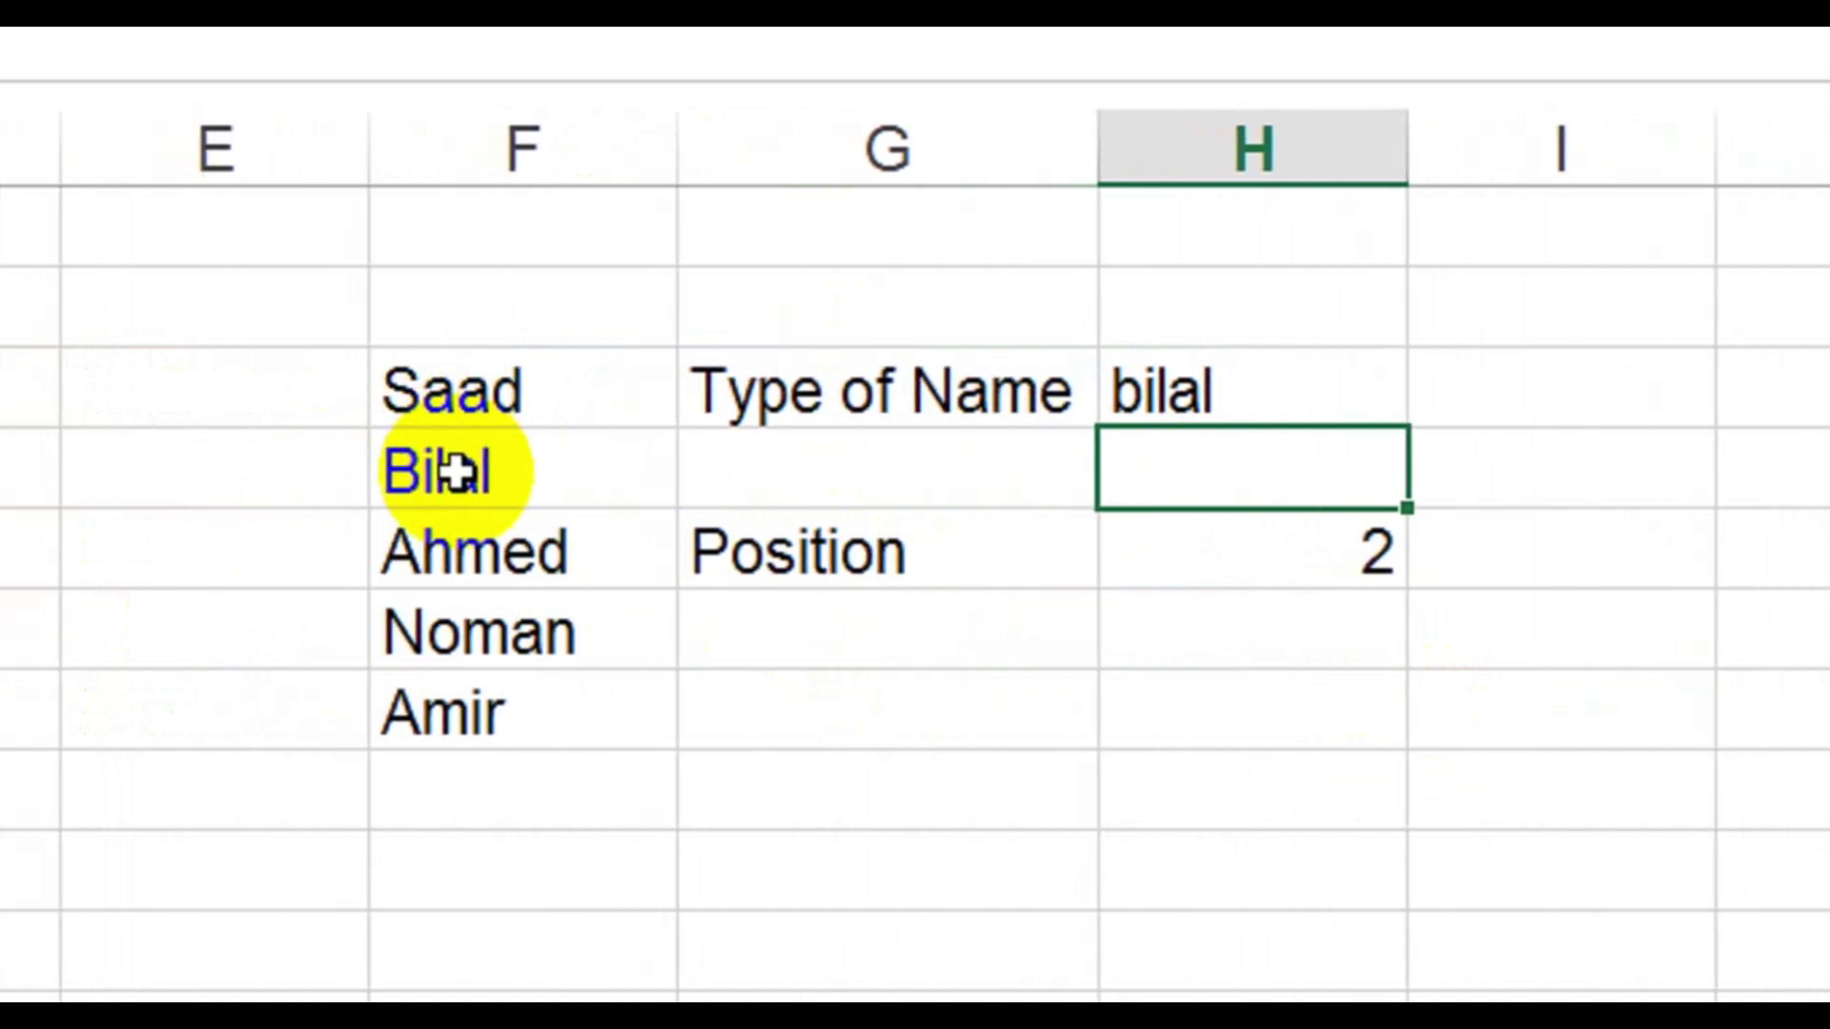
Number the five names 1 to 5 in the adjacent cells of column E
{"action": "left_click", "coordinate": [209, 394]}
{"action": "type", "text": "1 2 "}
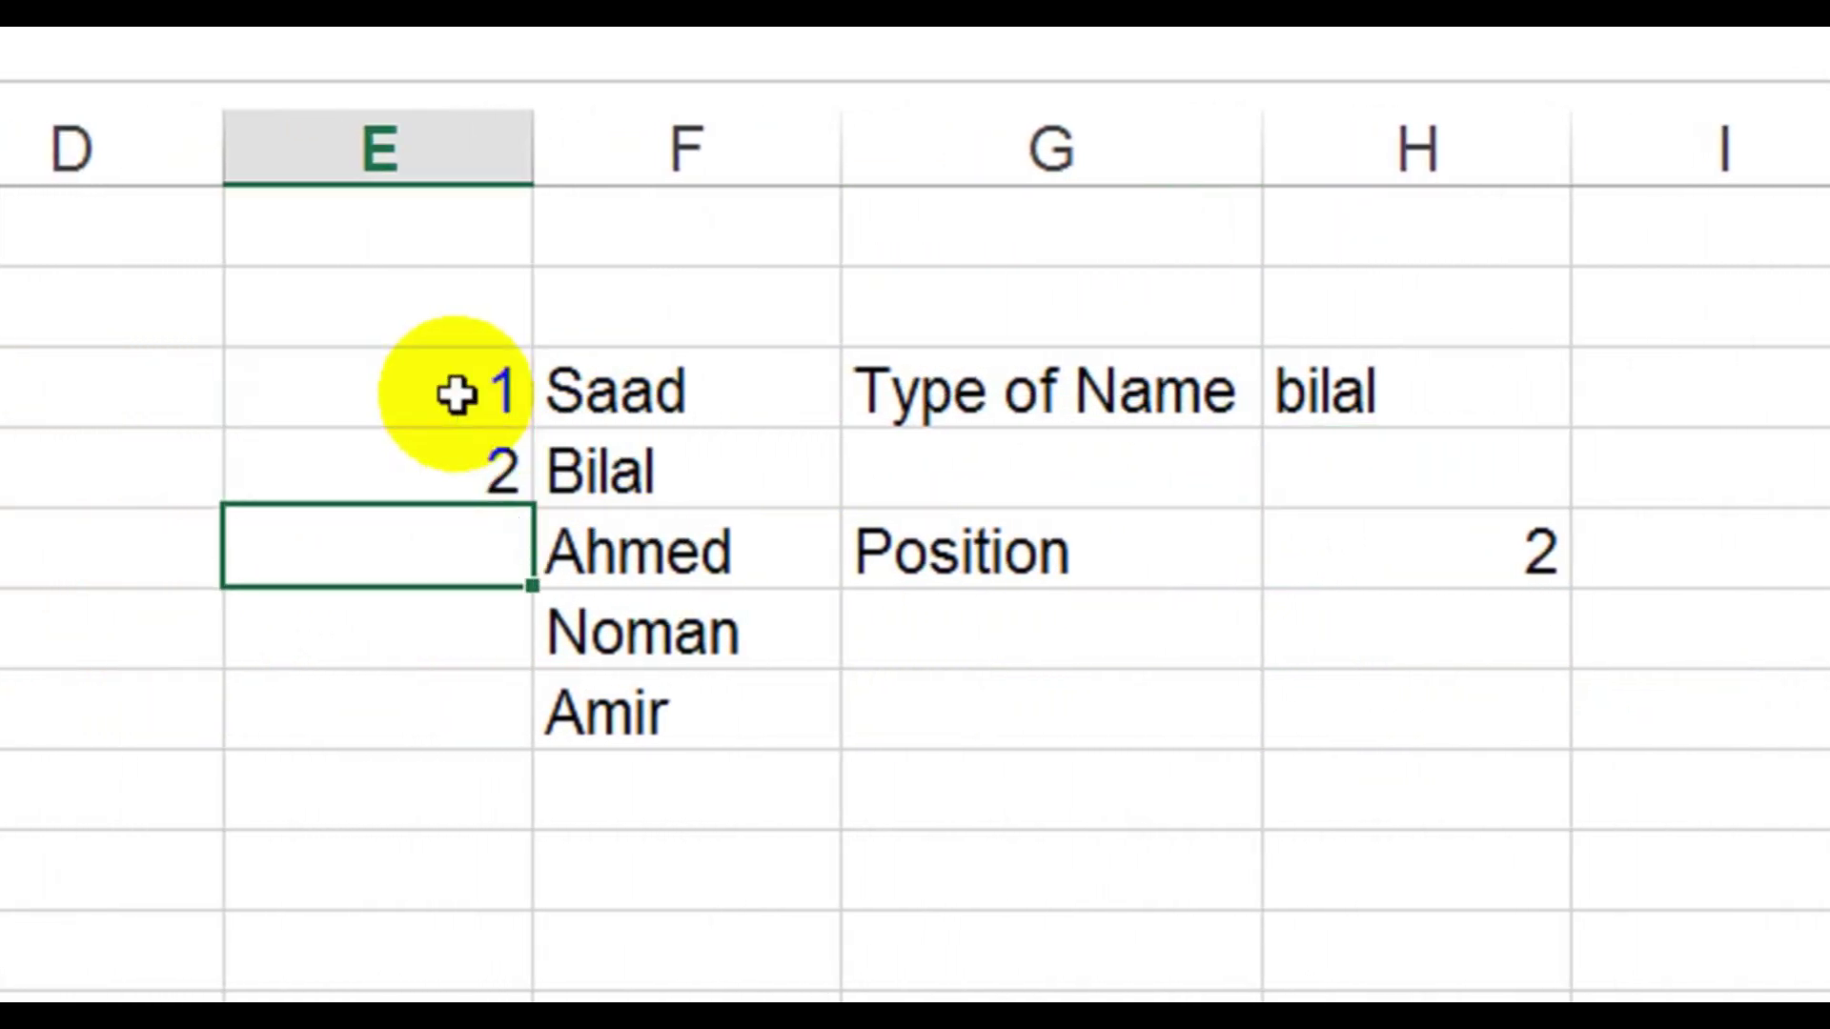
{"action": "type", "text": "3 4 5"}
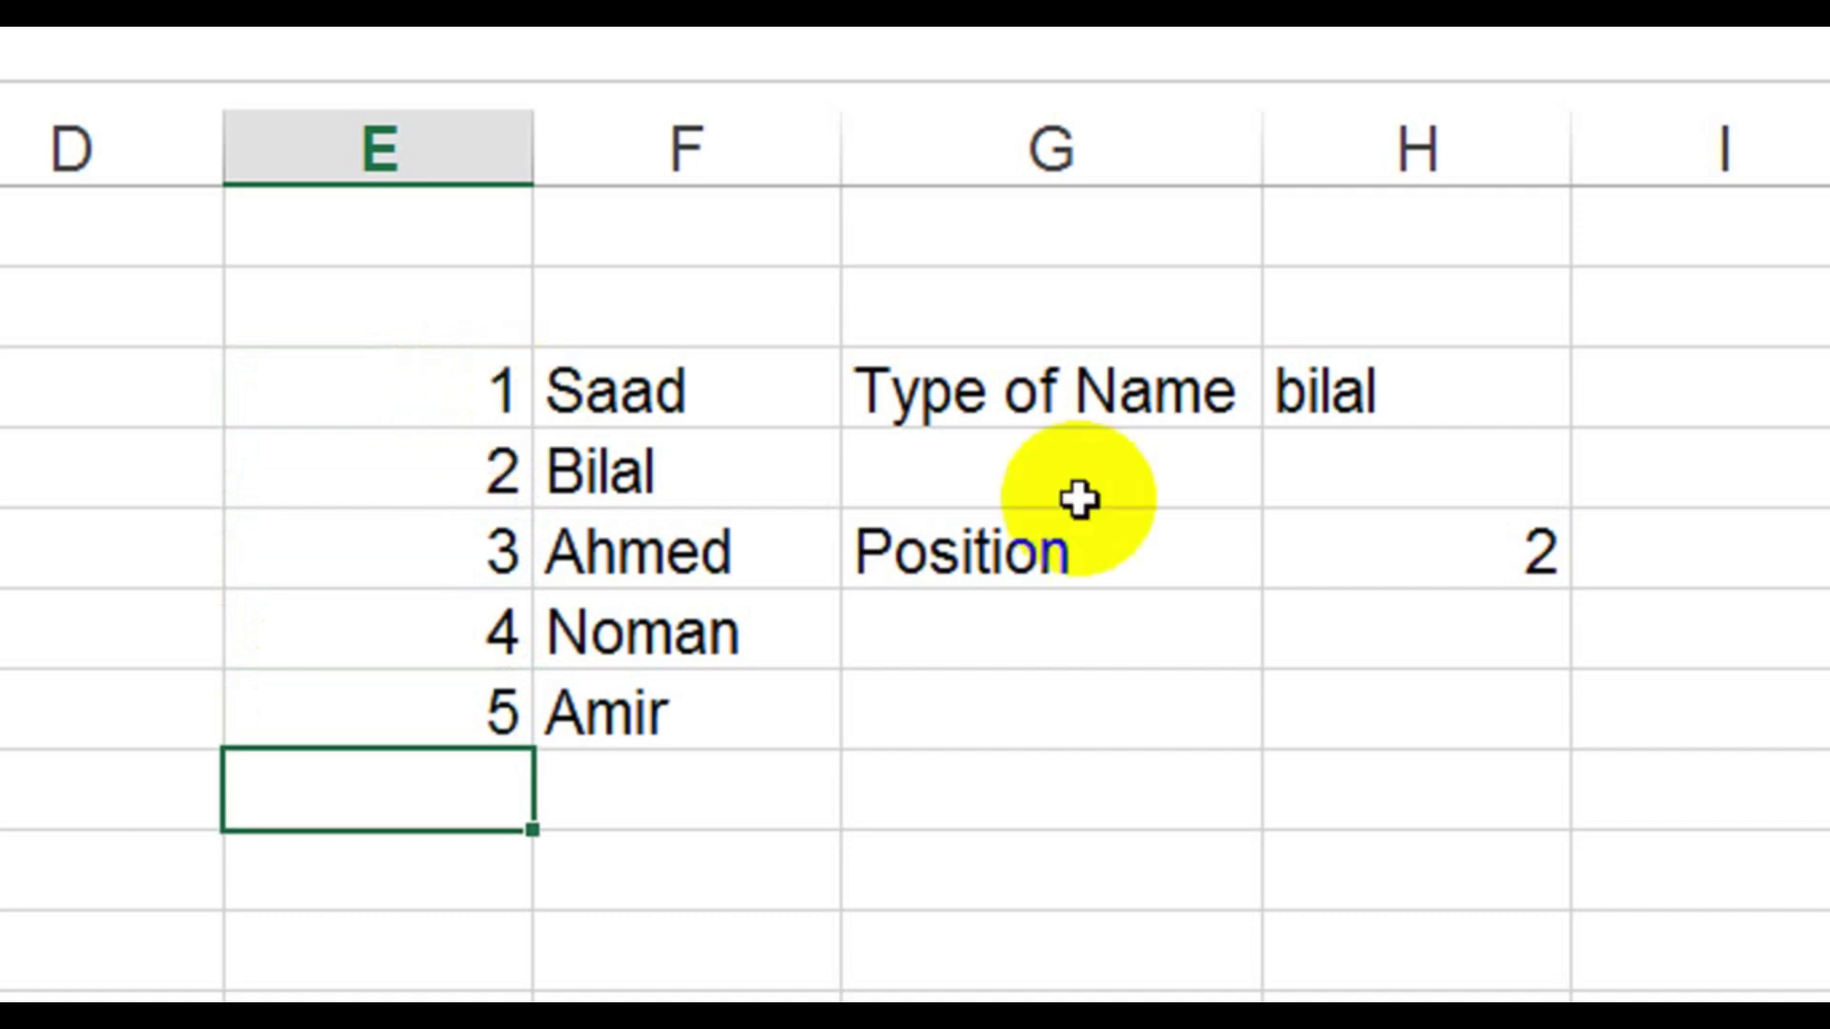
Replace the lookup name in H44 with the fifth name of the list and select the Position result cell
{"action": "left_click", "coordinate": [1462, 396]}
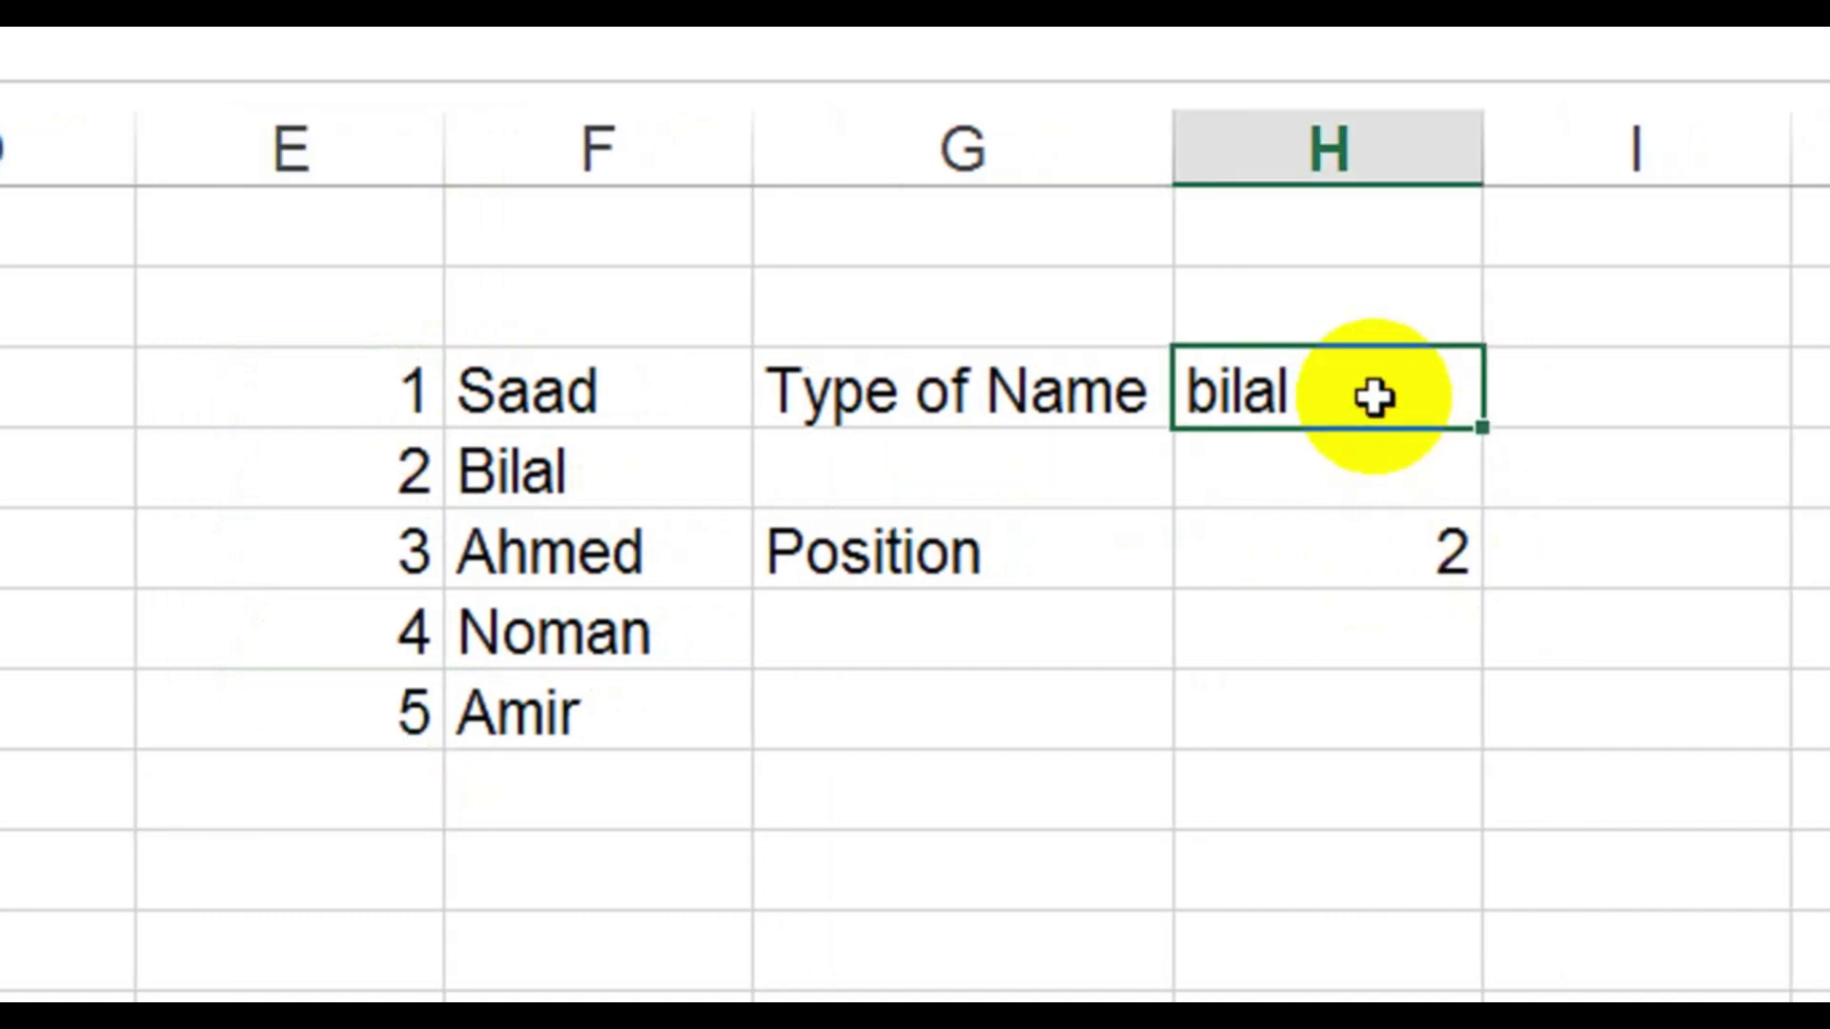
{"action": "type", "text": "Amir"}
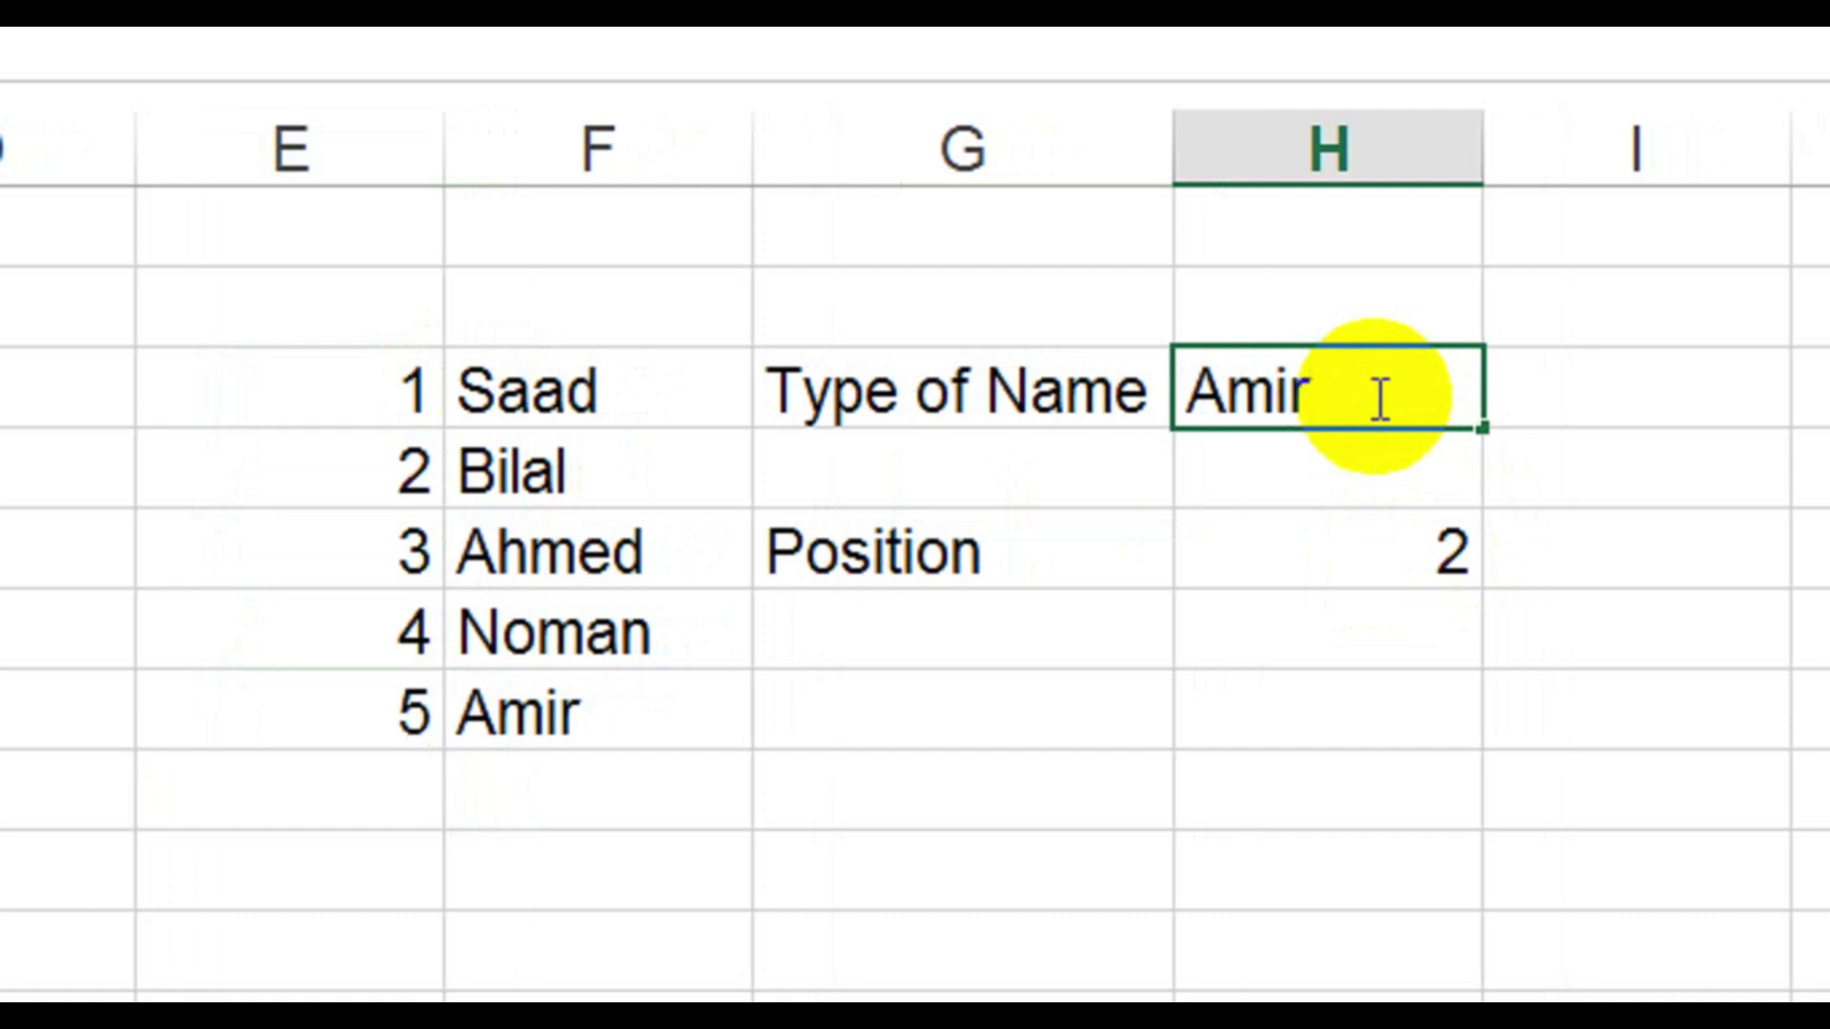
{"action": "key", "text": "Return"}
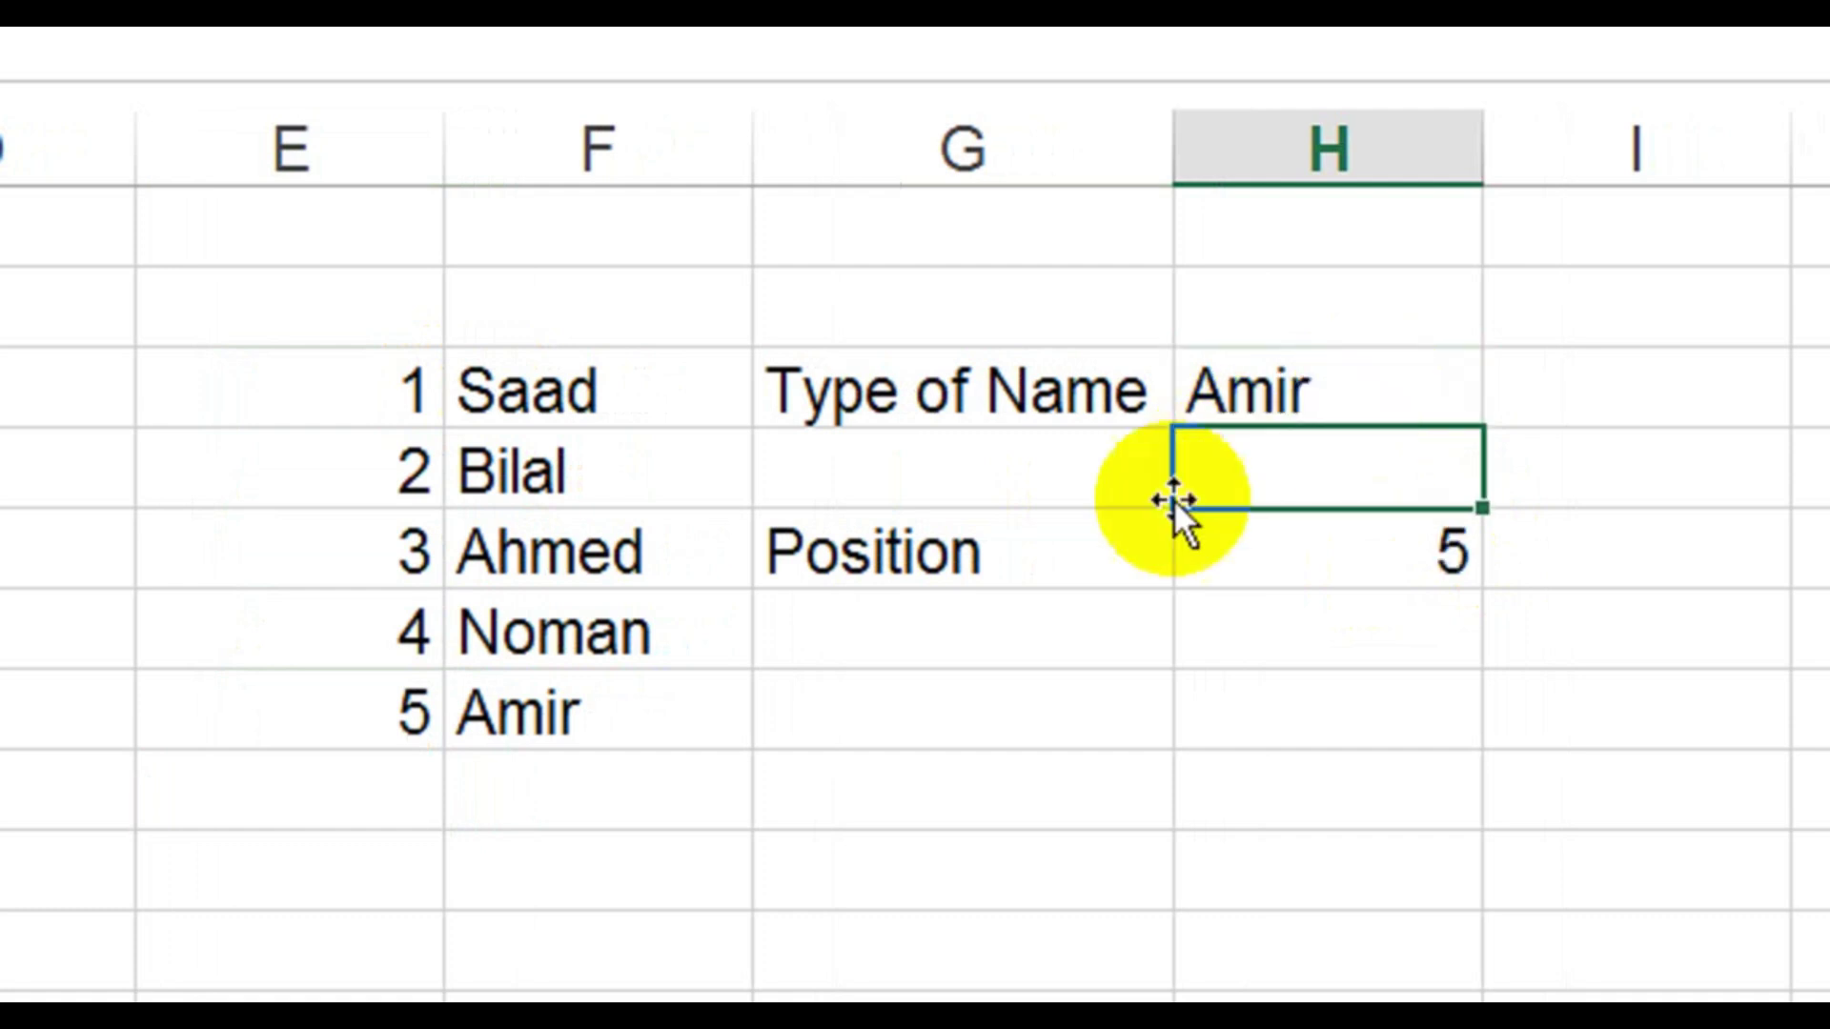
{"action": "left_click", "coordinate": [1337, 548]}
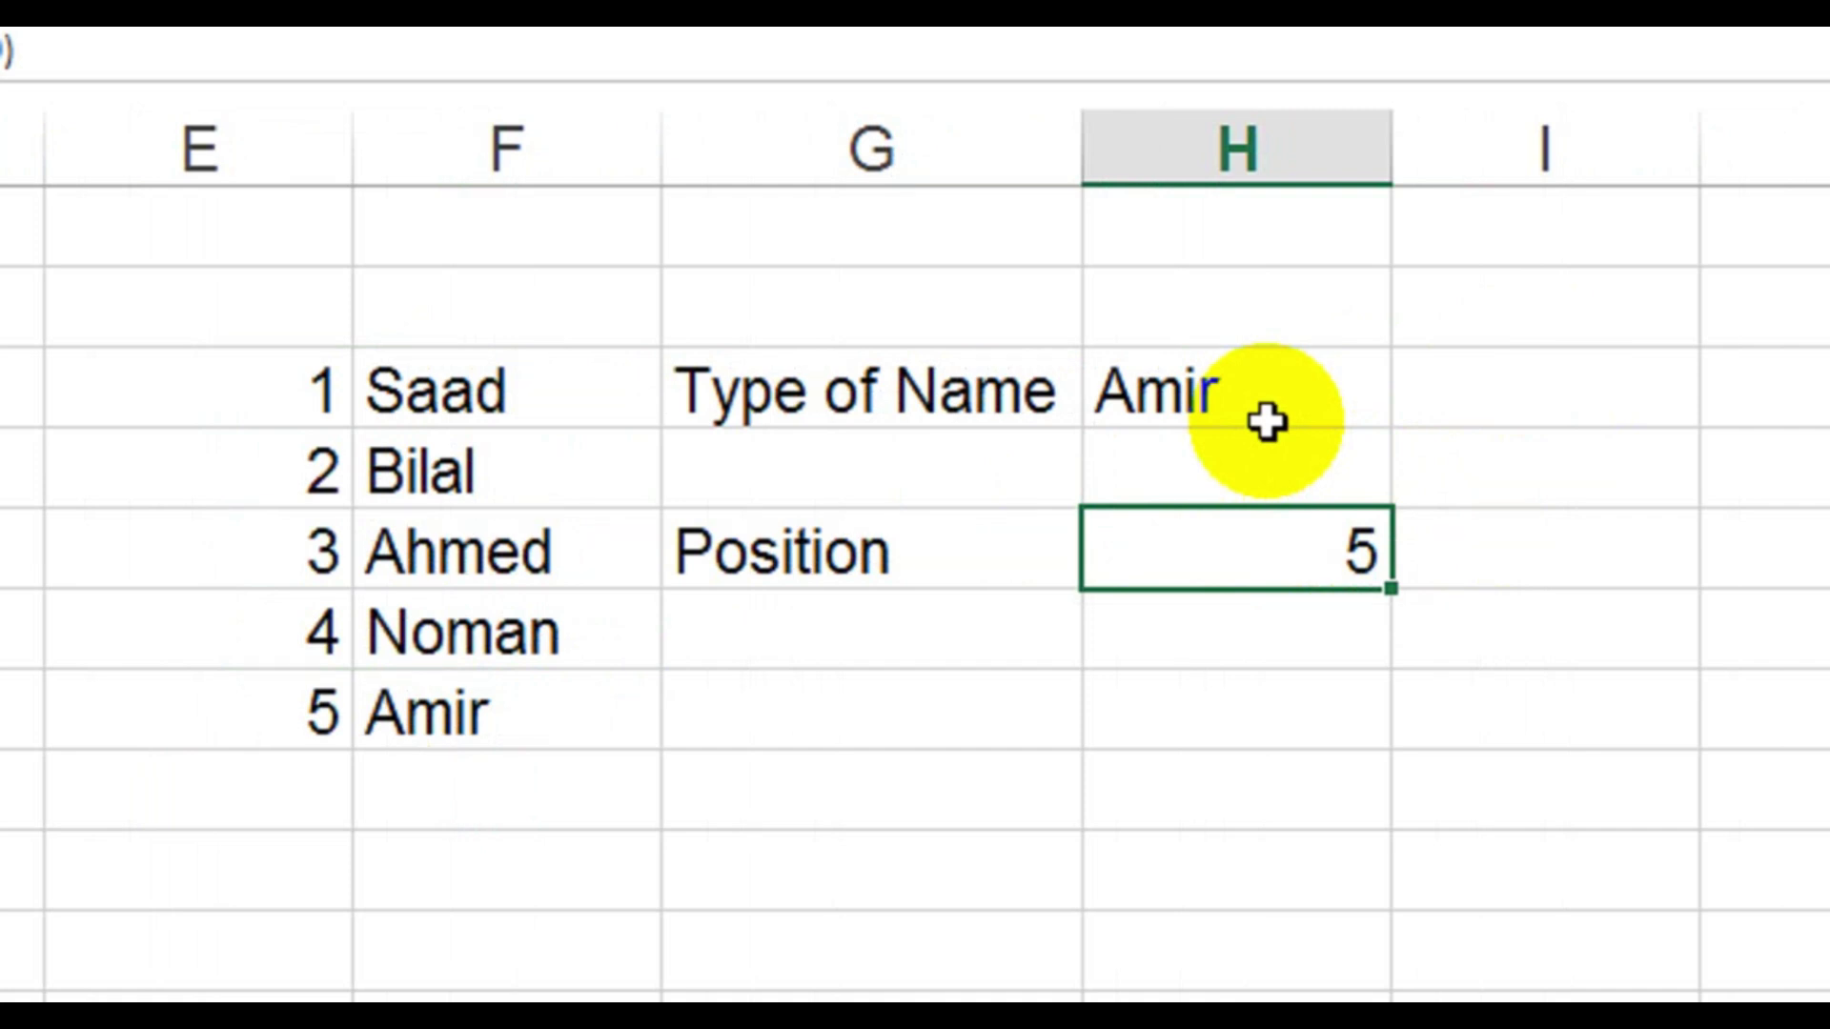
Clear the position numbers 1 to 5 from column E beside the names
{"action": "scroll", "coordinate": [1055, 547], "scroll_direction": "up", "scroll_amount": 4}
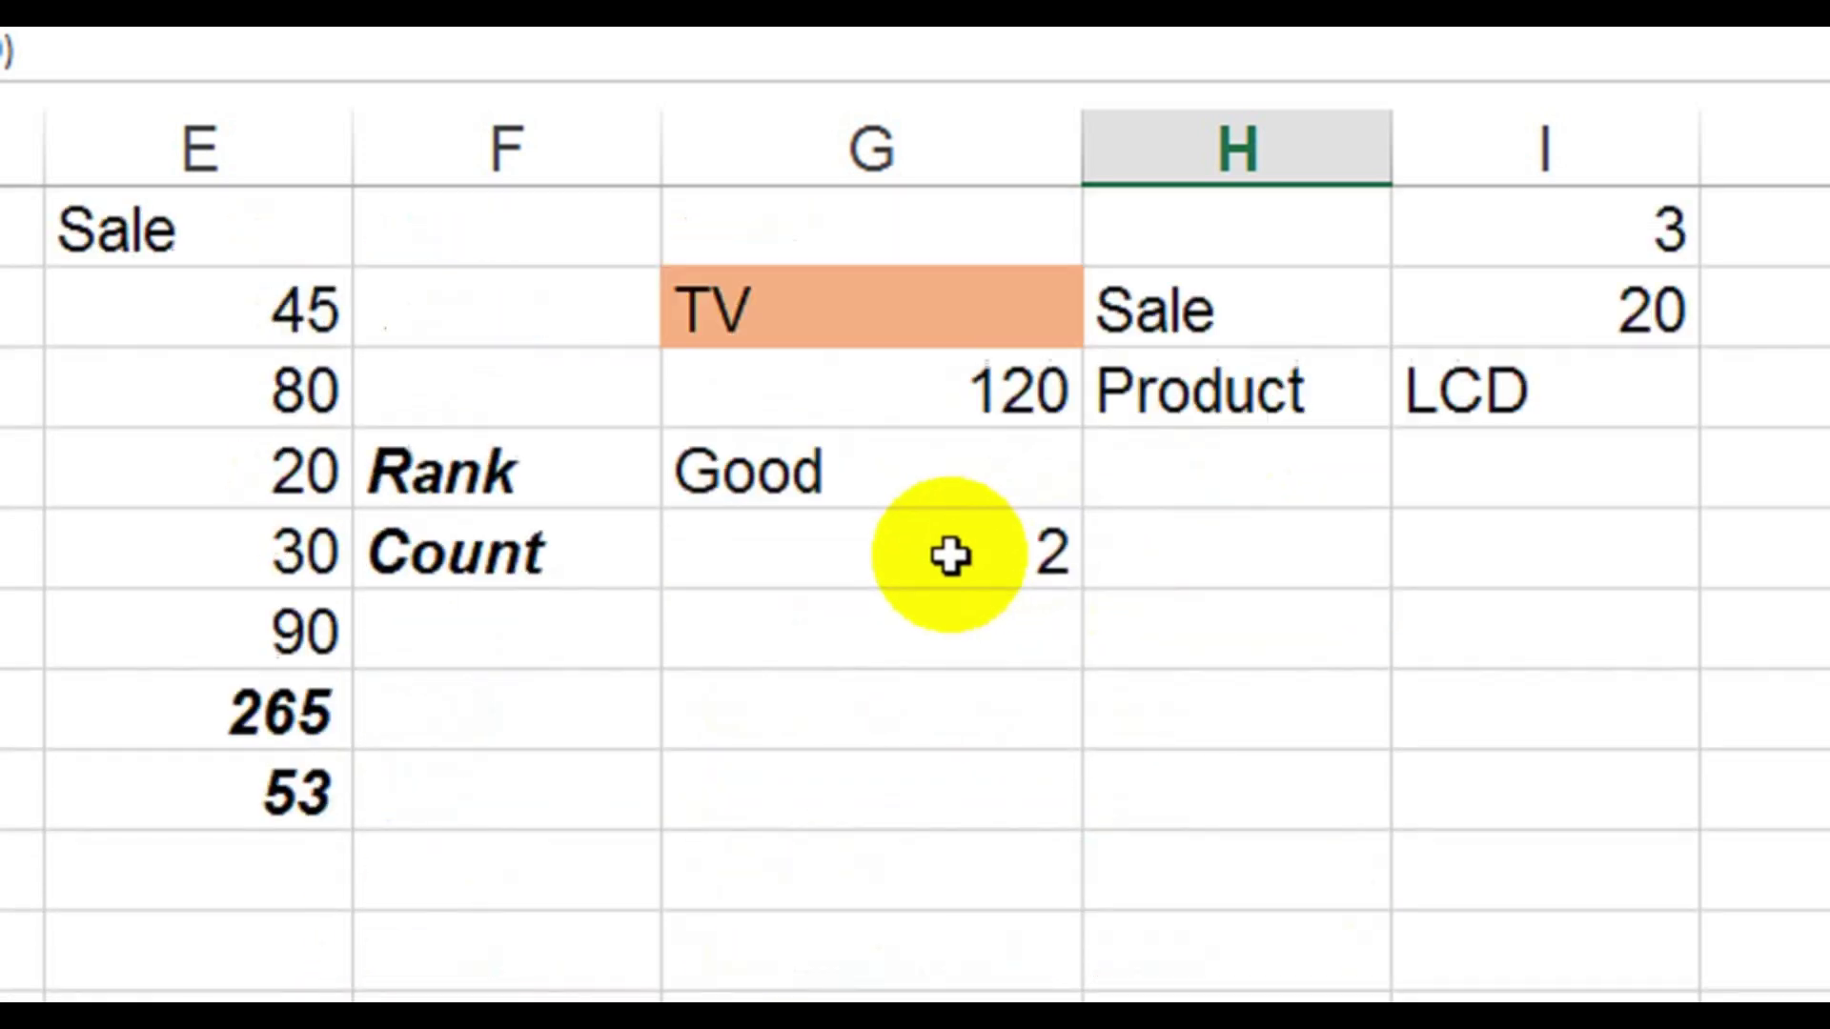
{"action": "scroll", "coordinate": [887, 574], "scroll_direction": "down", "scroll_amount": 5}
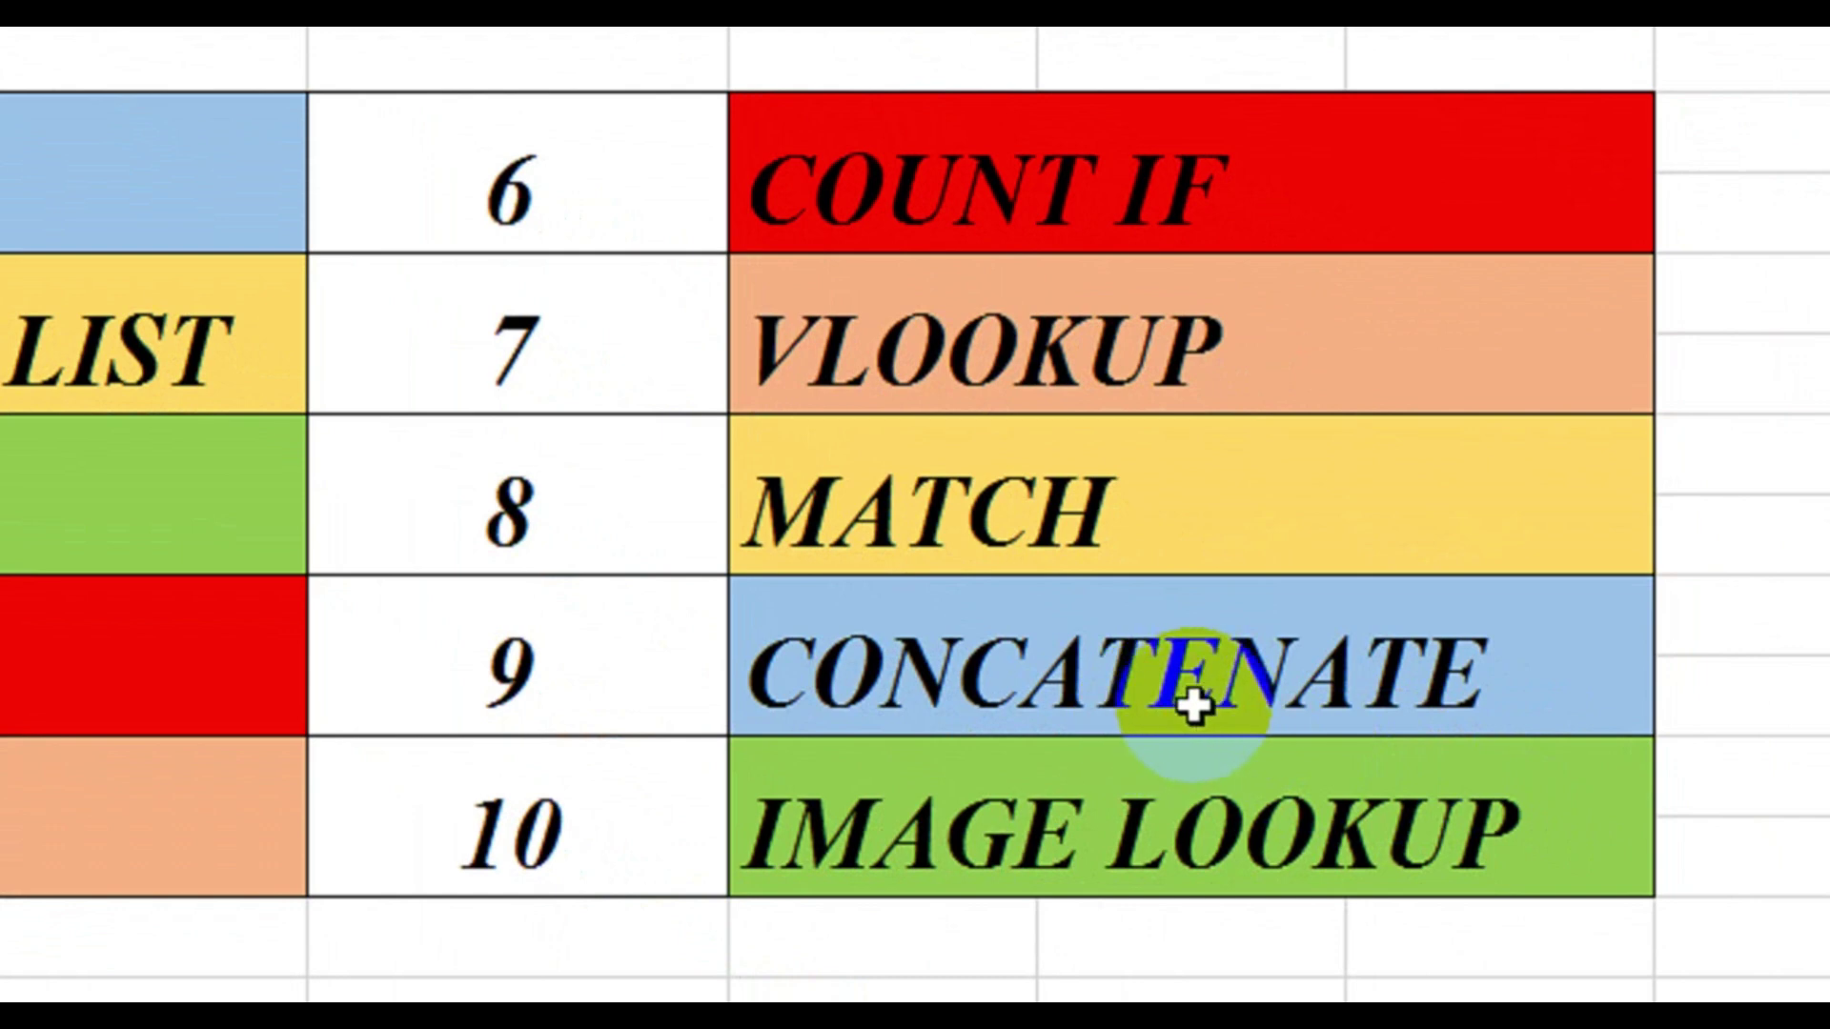
{"action": "scroll", "coordinate": [1111, 796], "scroll_direction": "down", "scroll_amount": 6}
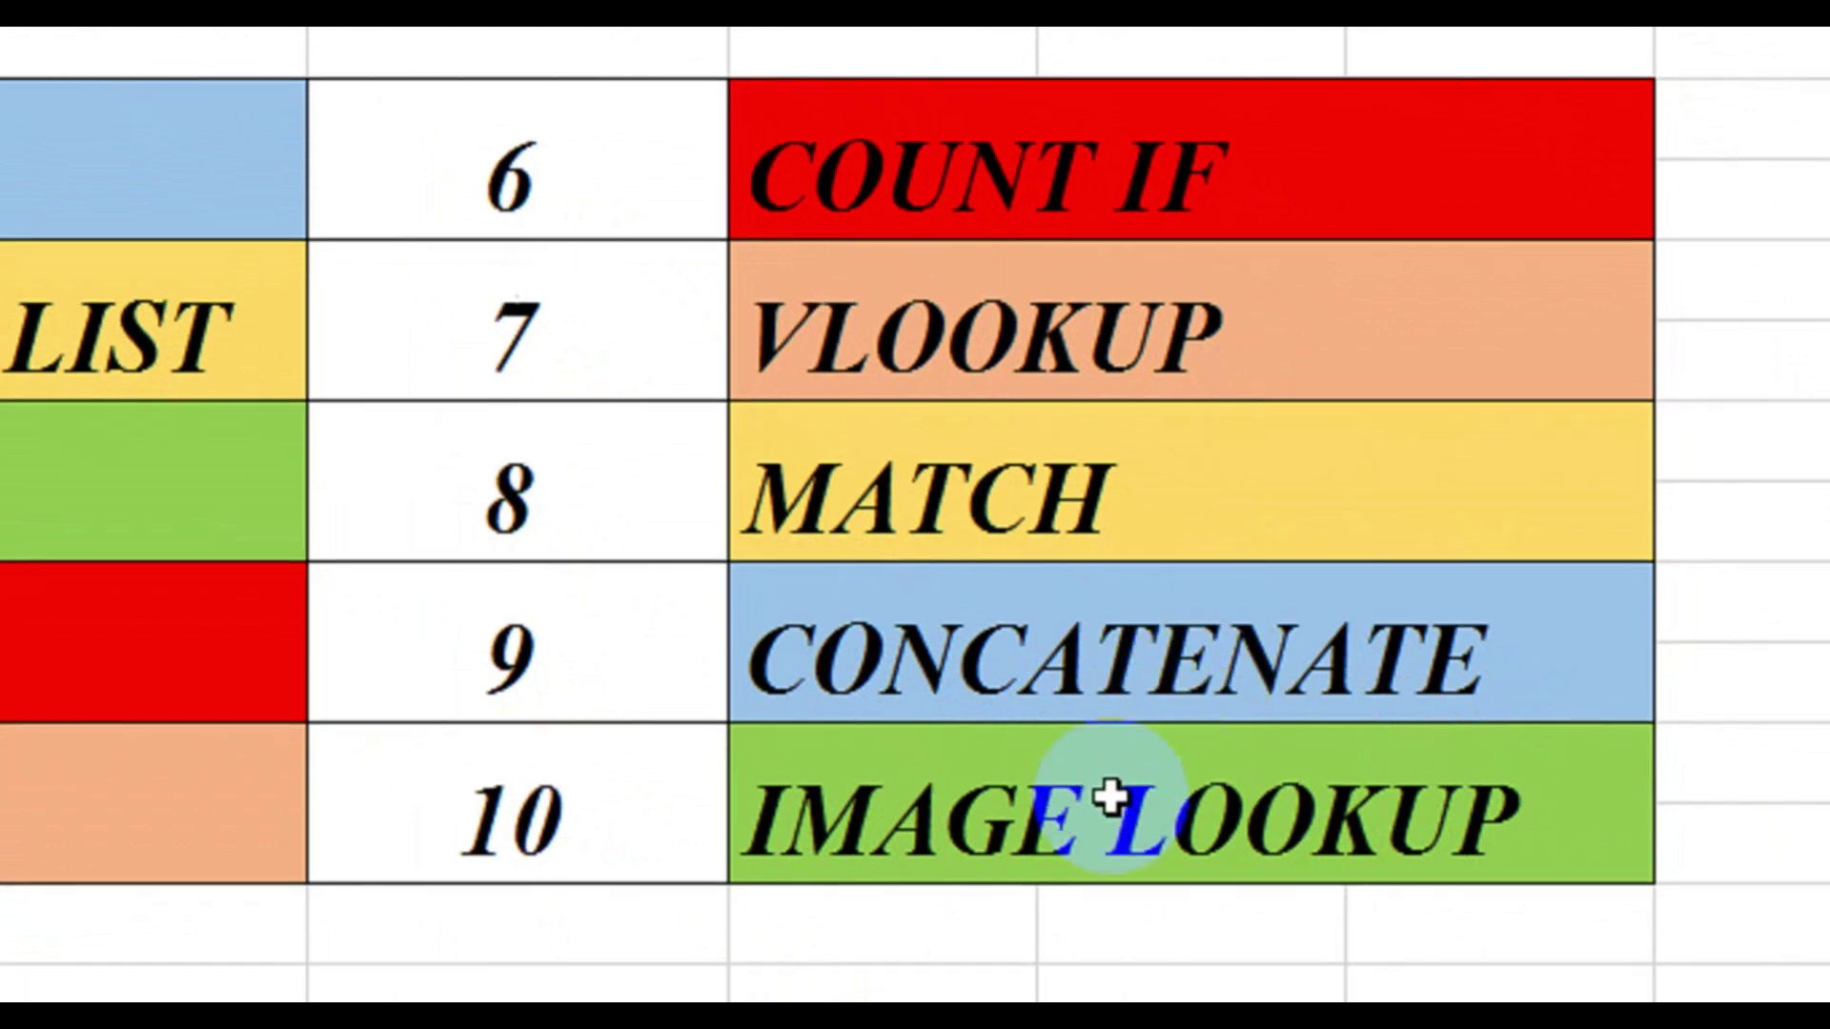
{"action": "scroll", "coordinate": [1074, 759], "scroll_direction": "down", "scroll_amount": 6}
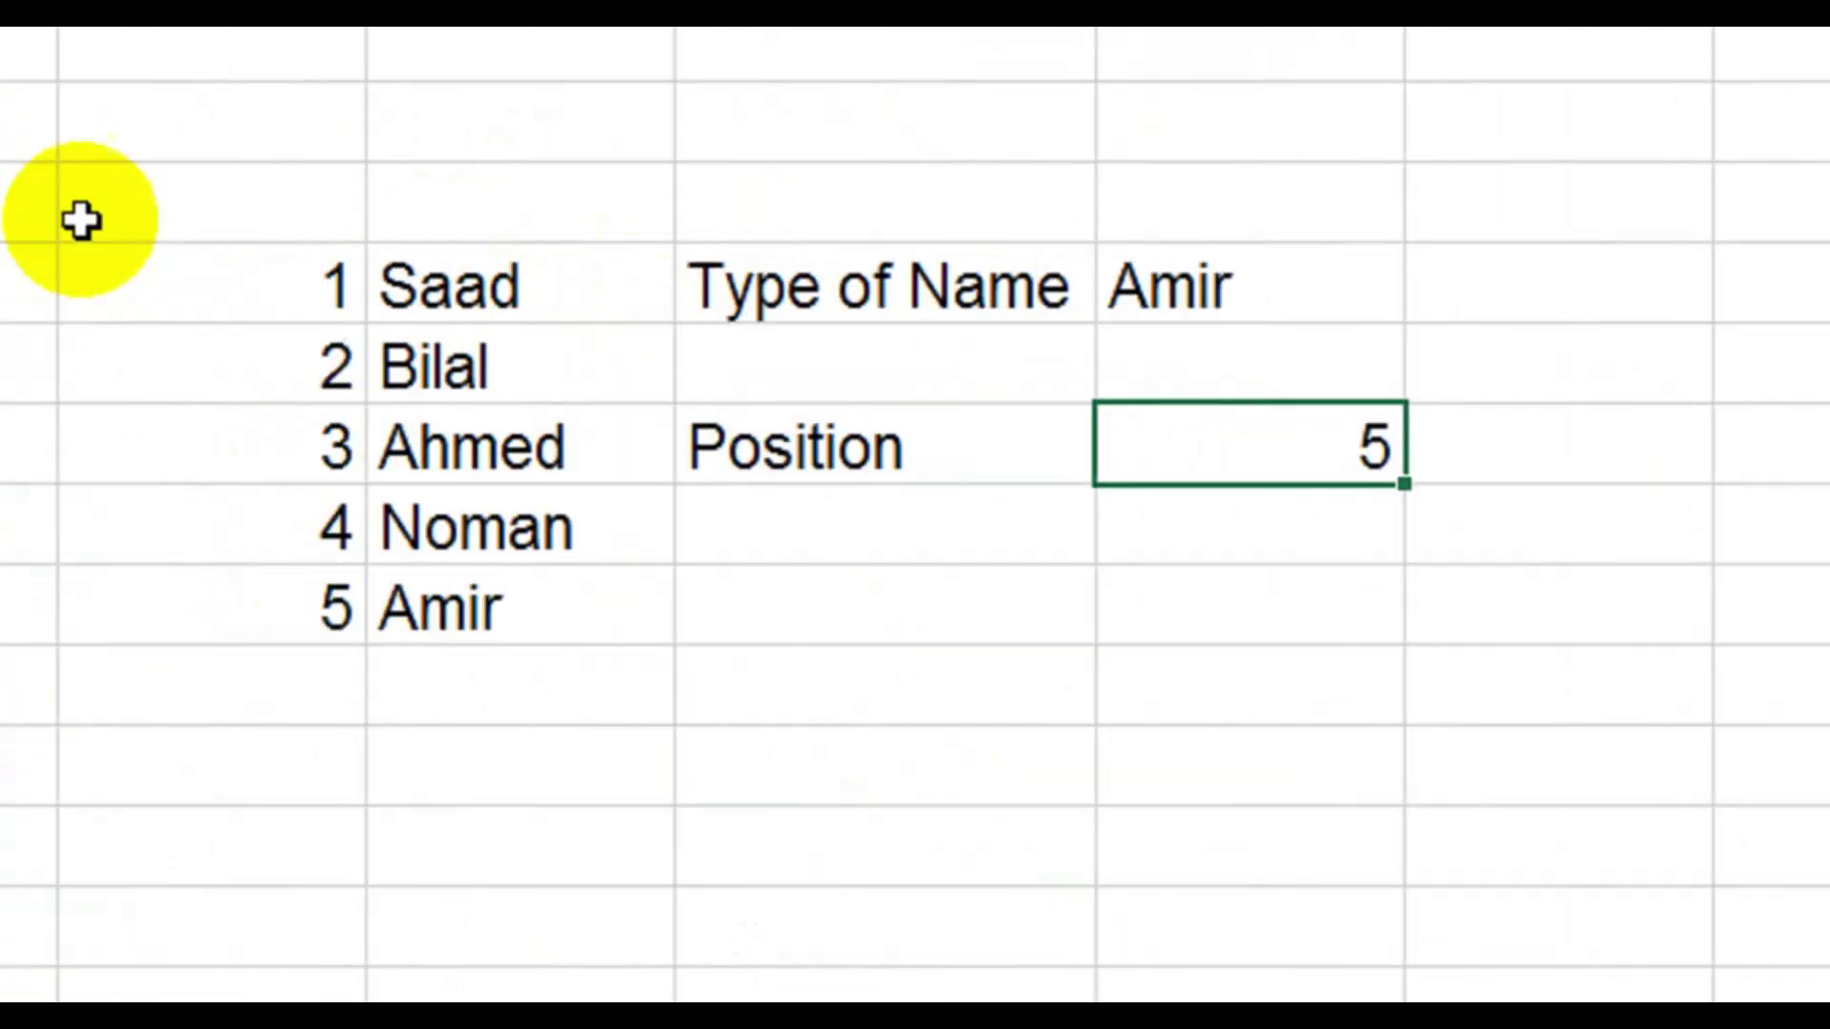
{"action": "left_click_drag", "start_coordinate": [172, 278], "coordinate": [208, 563]}
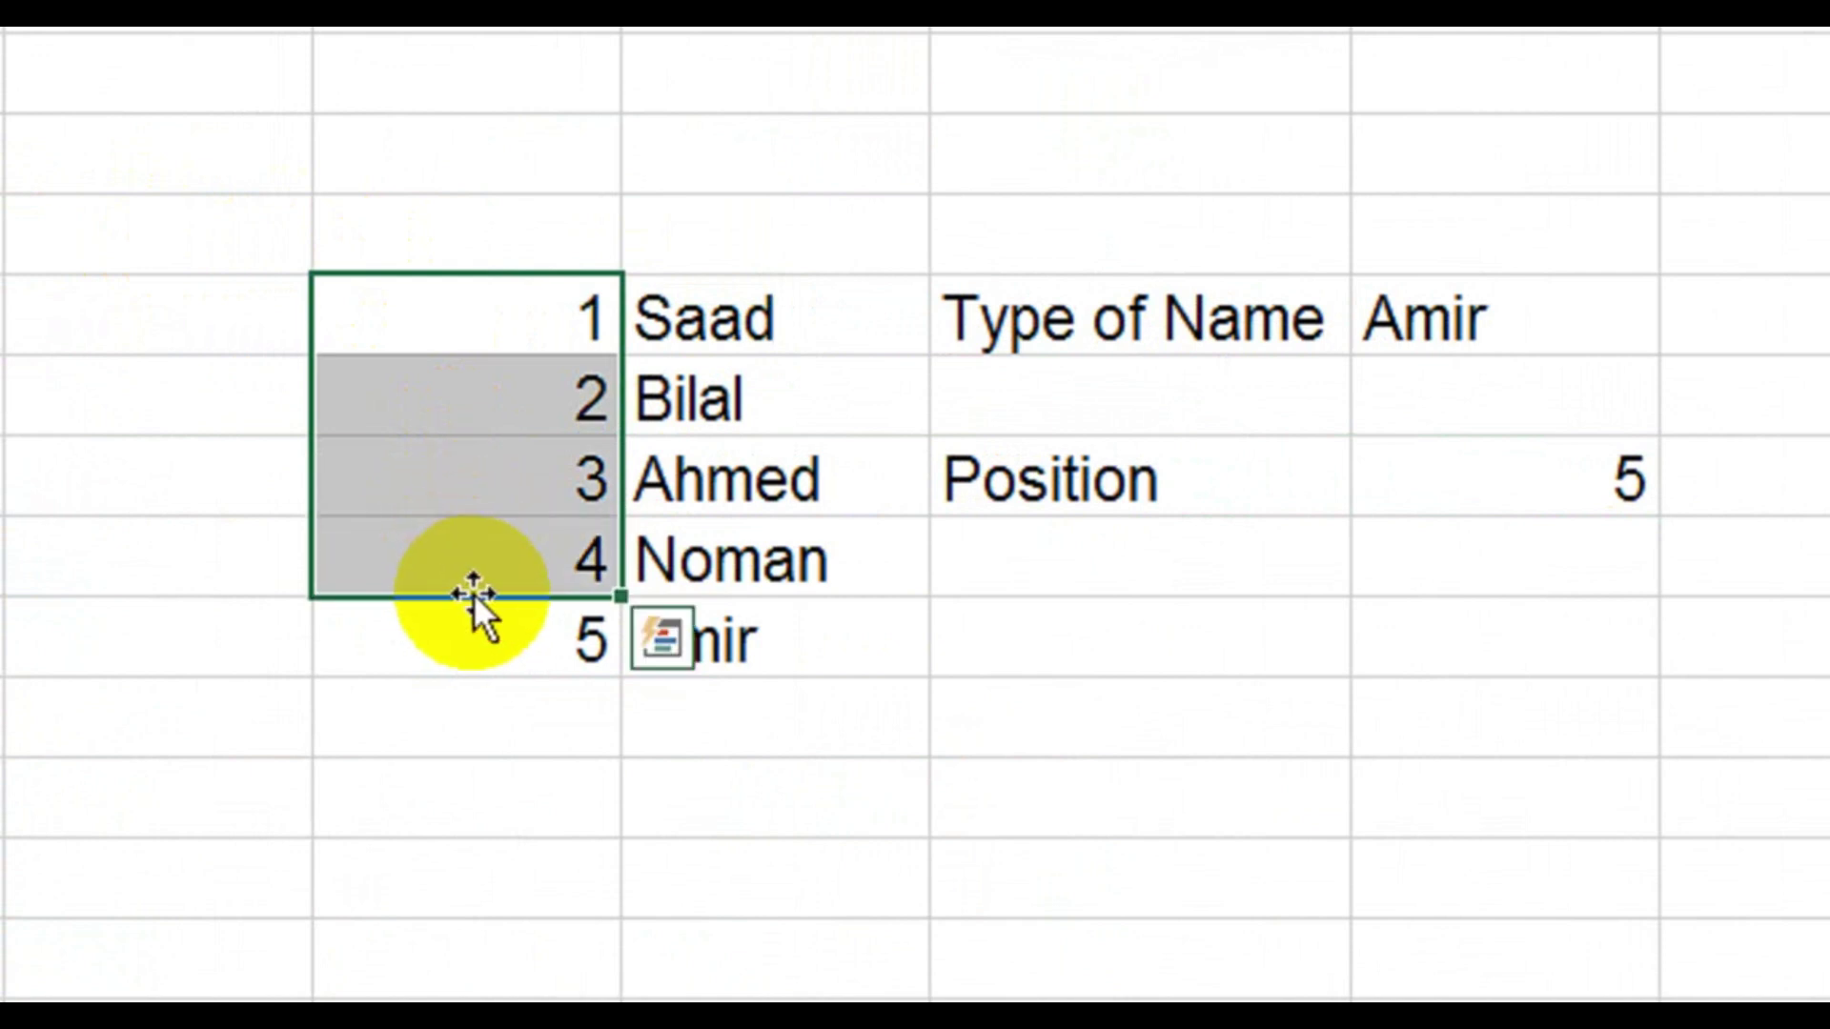
{"action": "key", "text": "Delete"}
{"action": "left_click", "coordinate": [494, 615]}
{"action": "key", "text": "Delete"}
Clear the "Type of Name" and "Position" labels together with their lookup value and MATCH formula in columns G and H
{"action": "left_click_drag", "start_coordinate": [1056, 299], "coordinate": [1546, 585]}
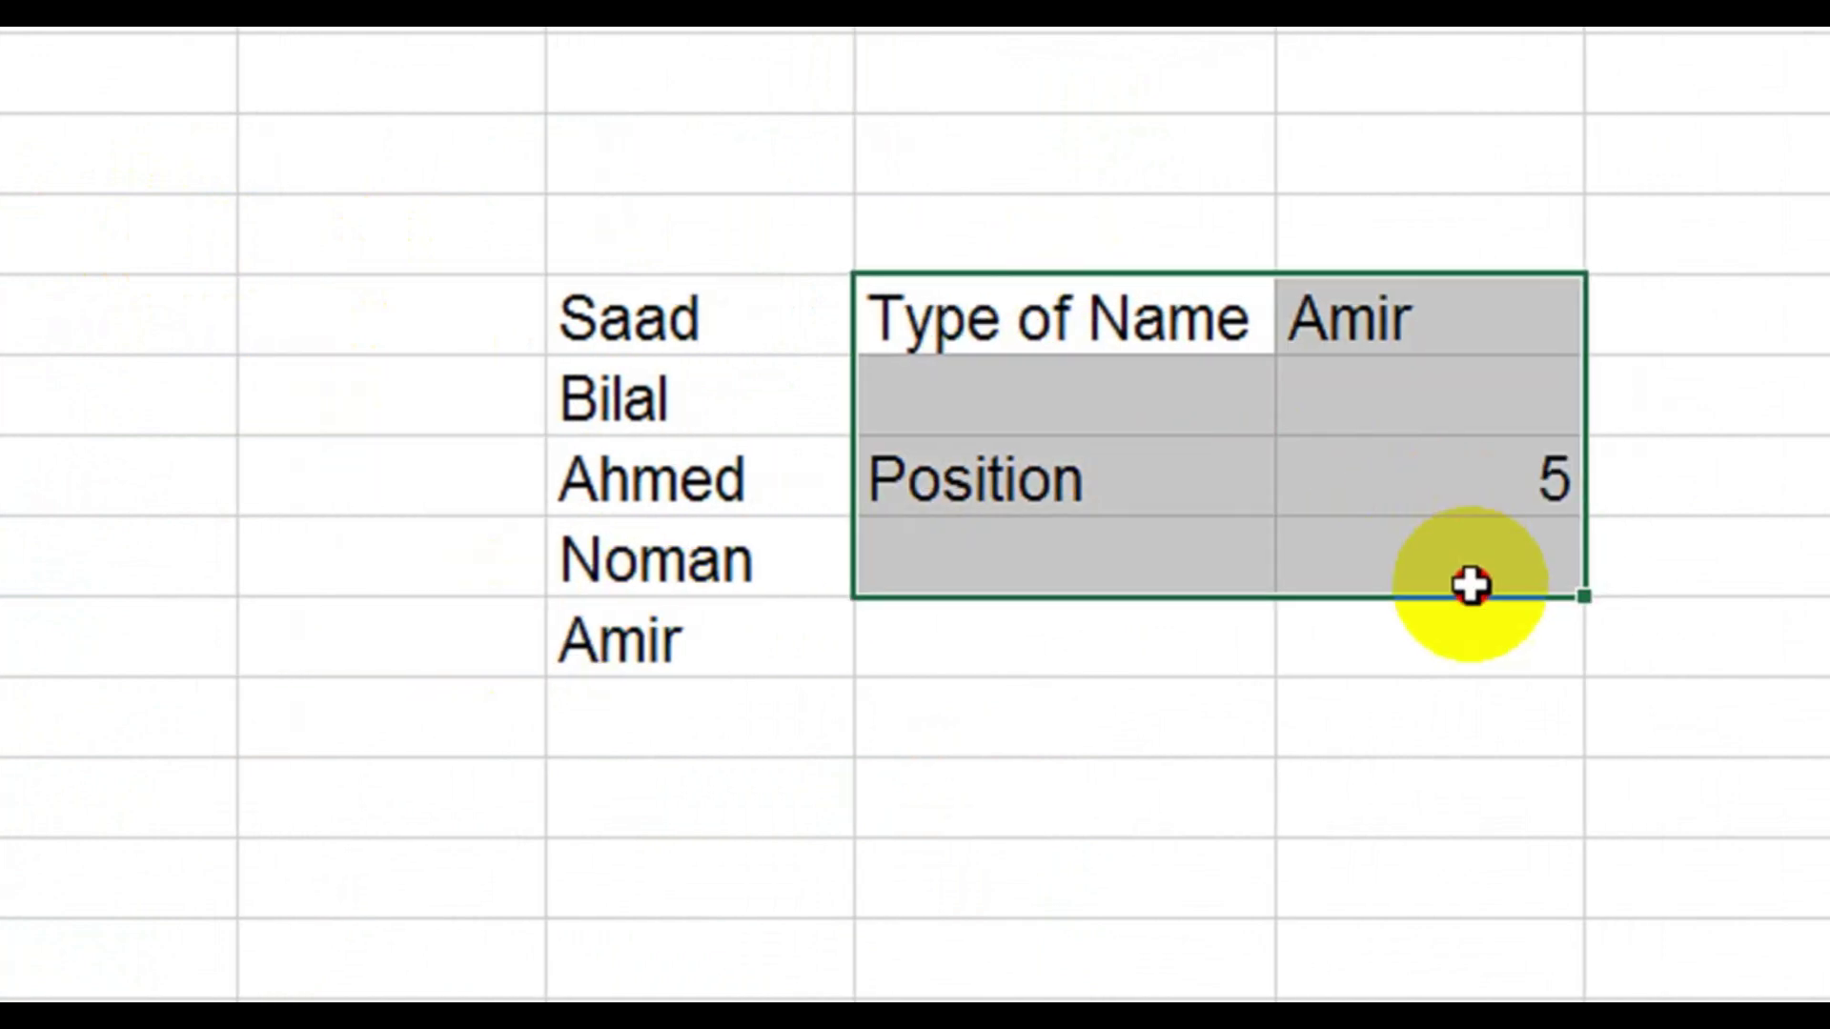
{"action": "key", "text": "Delete"}
{"action": "left_click", "coordinate": [1144, 390]}
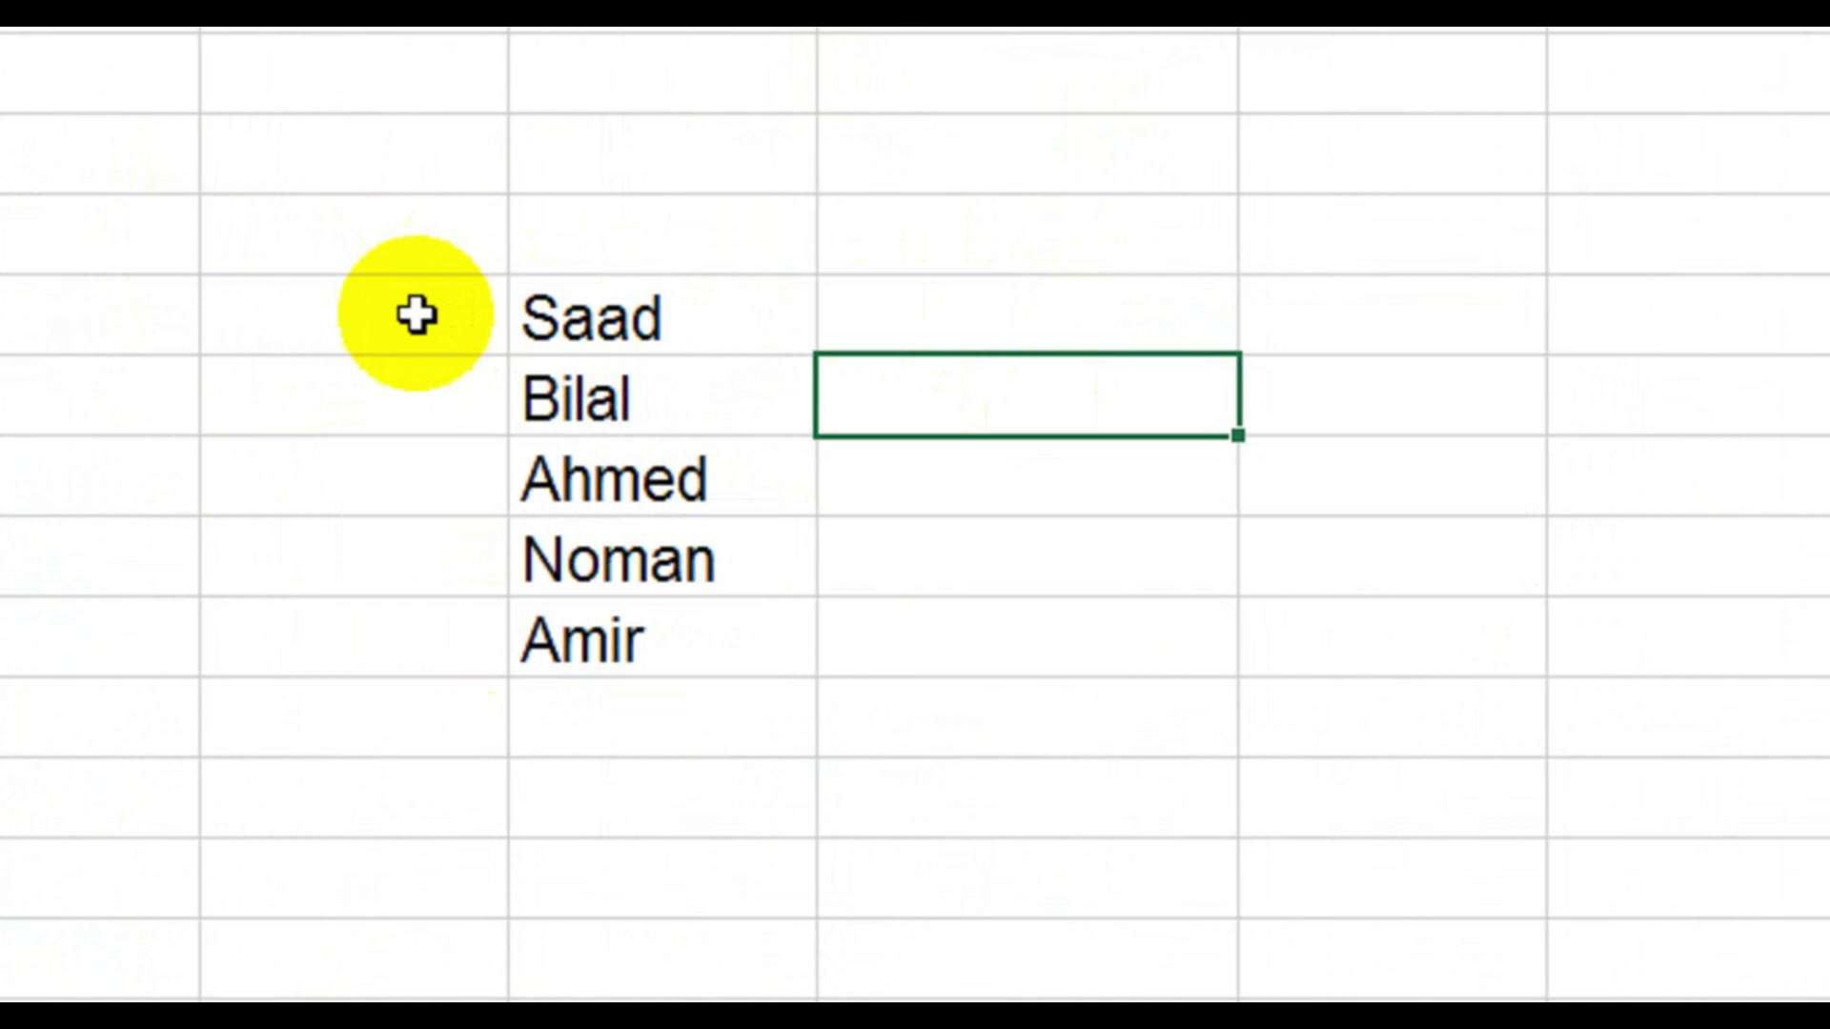
Enter five additional sample first names in column E, one beside each existing name in column F
{"action": "left_click", "coordinate": [416, 316]}
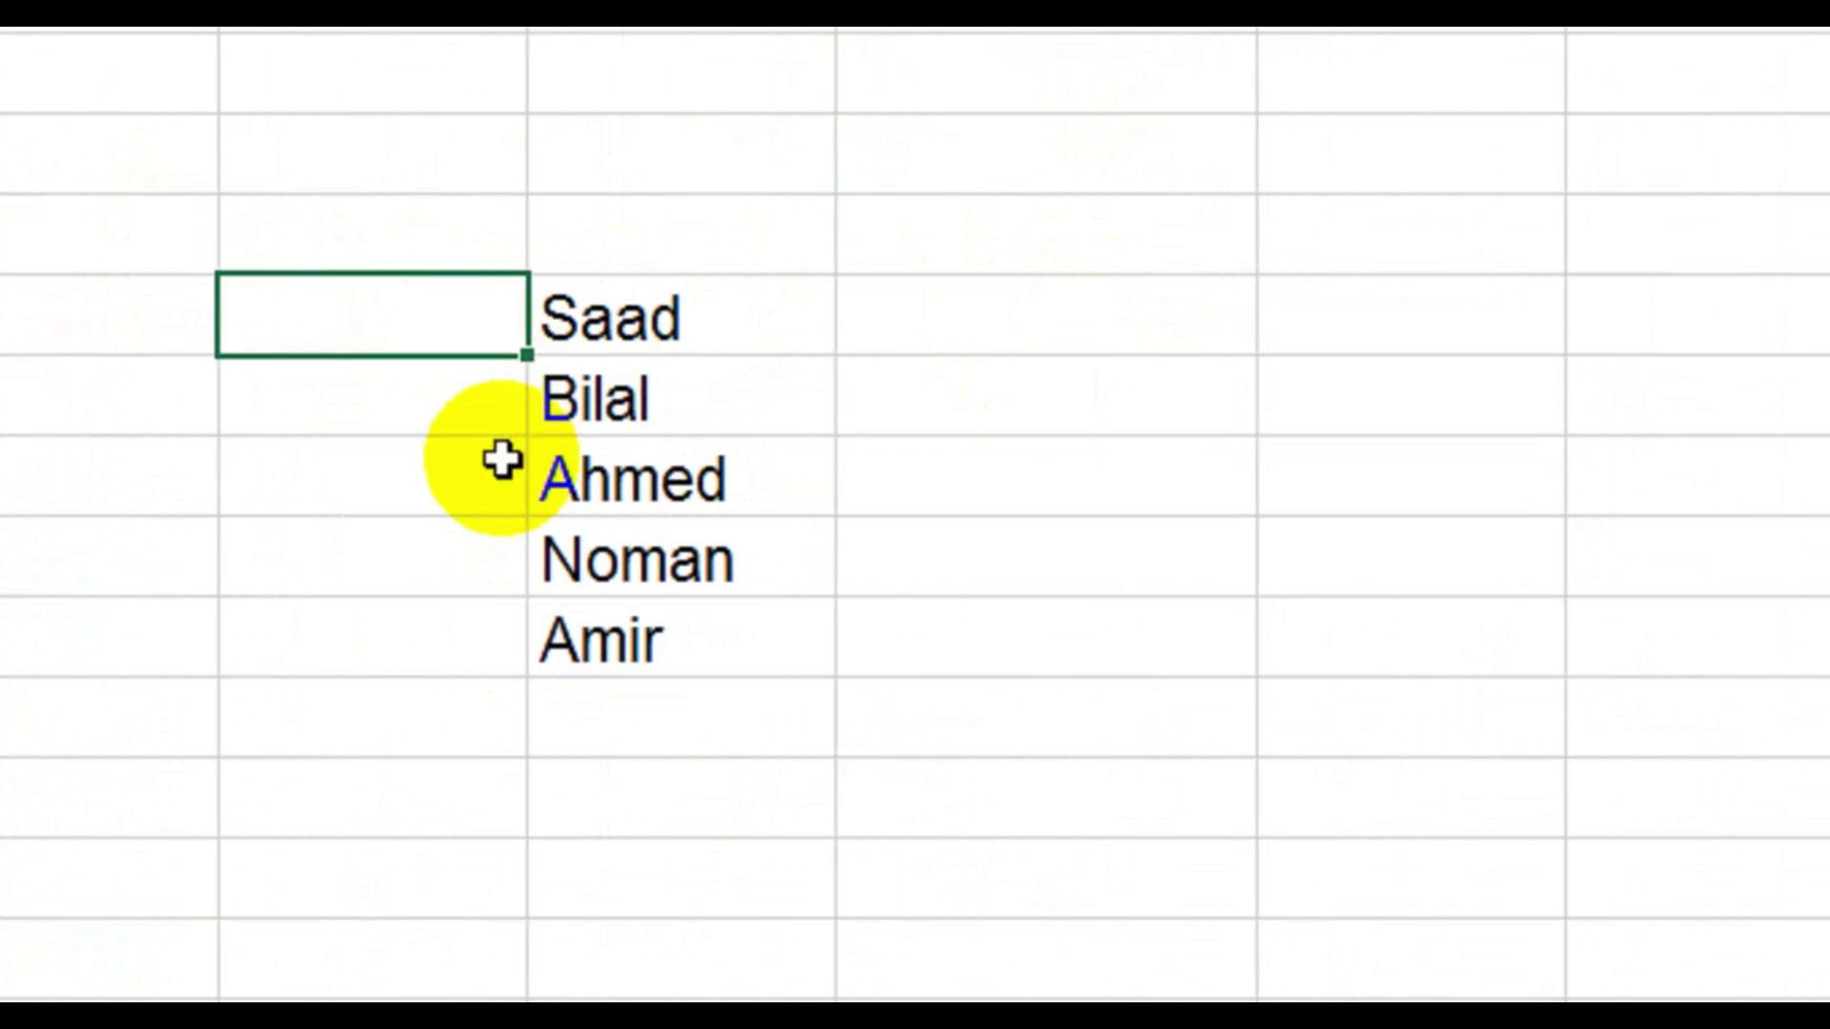
{"action": "type", "text": "Yasir"}
{"action": "key", "text": "Return"}
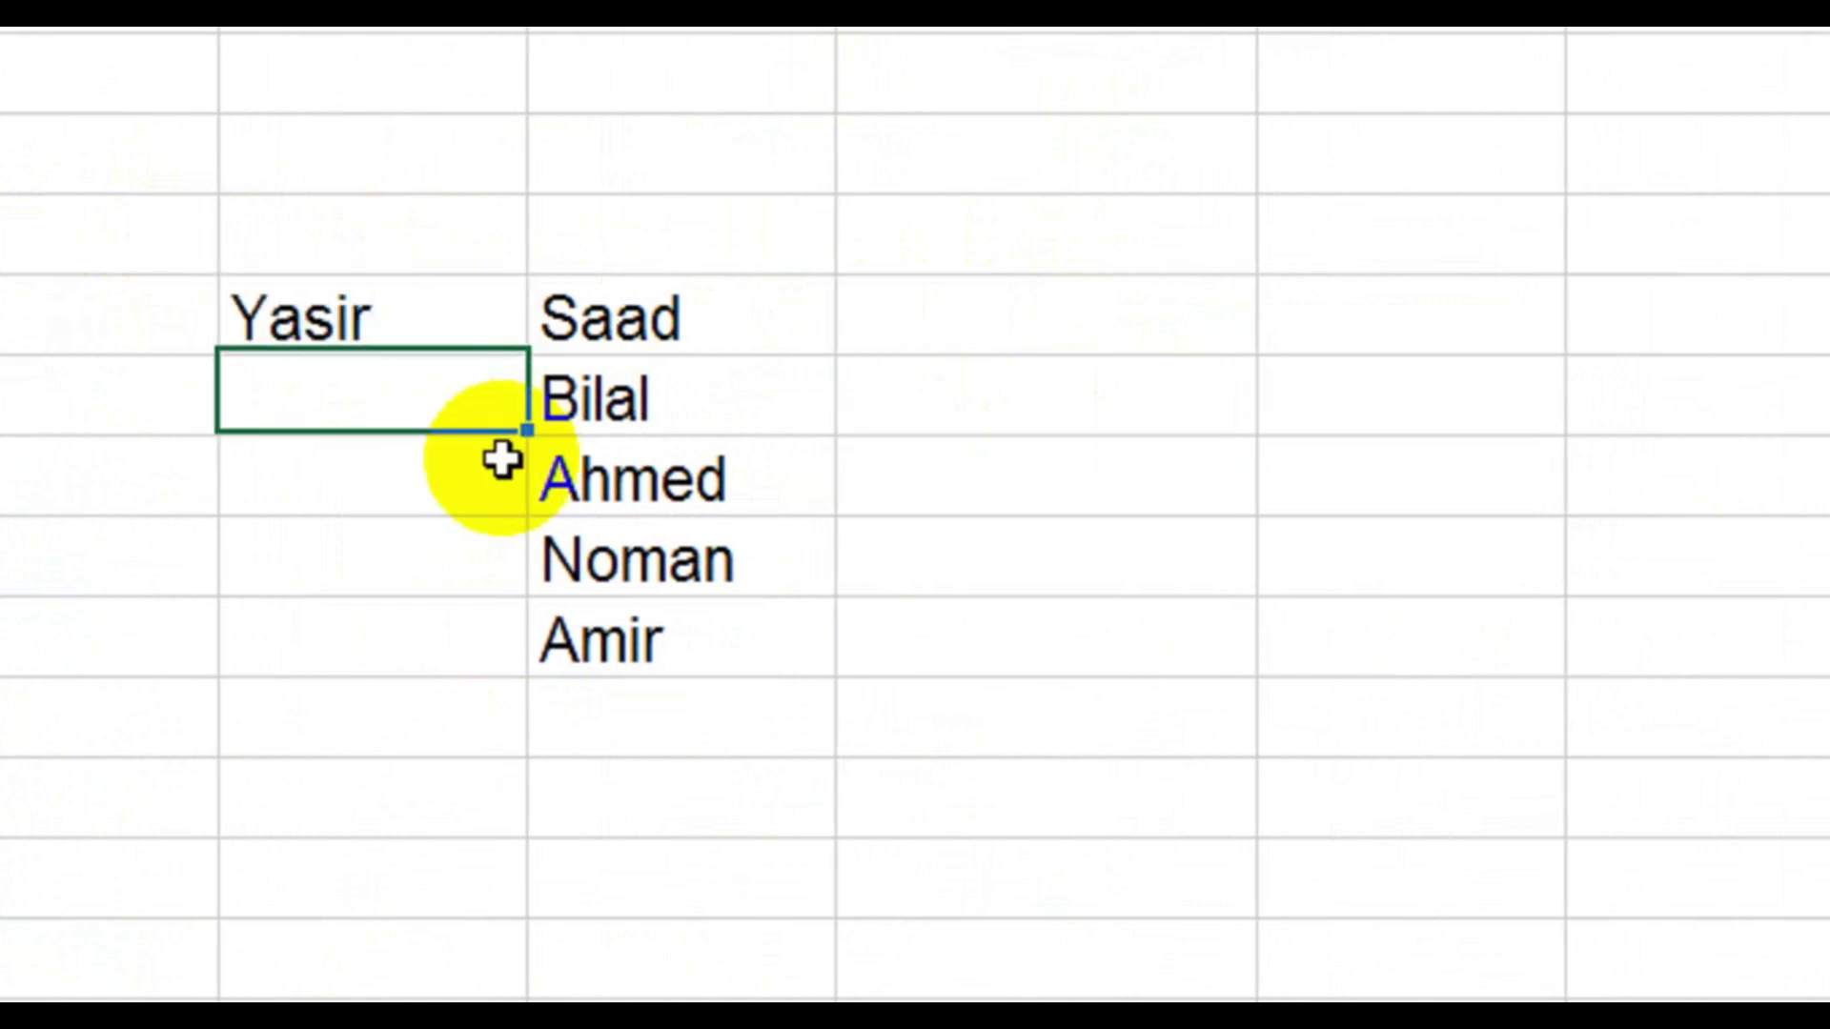
{"action": "type", "text": "KAshif"}
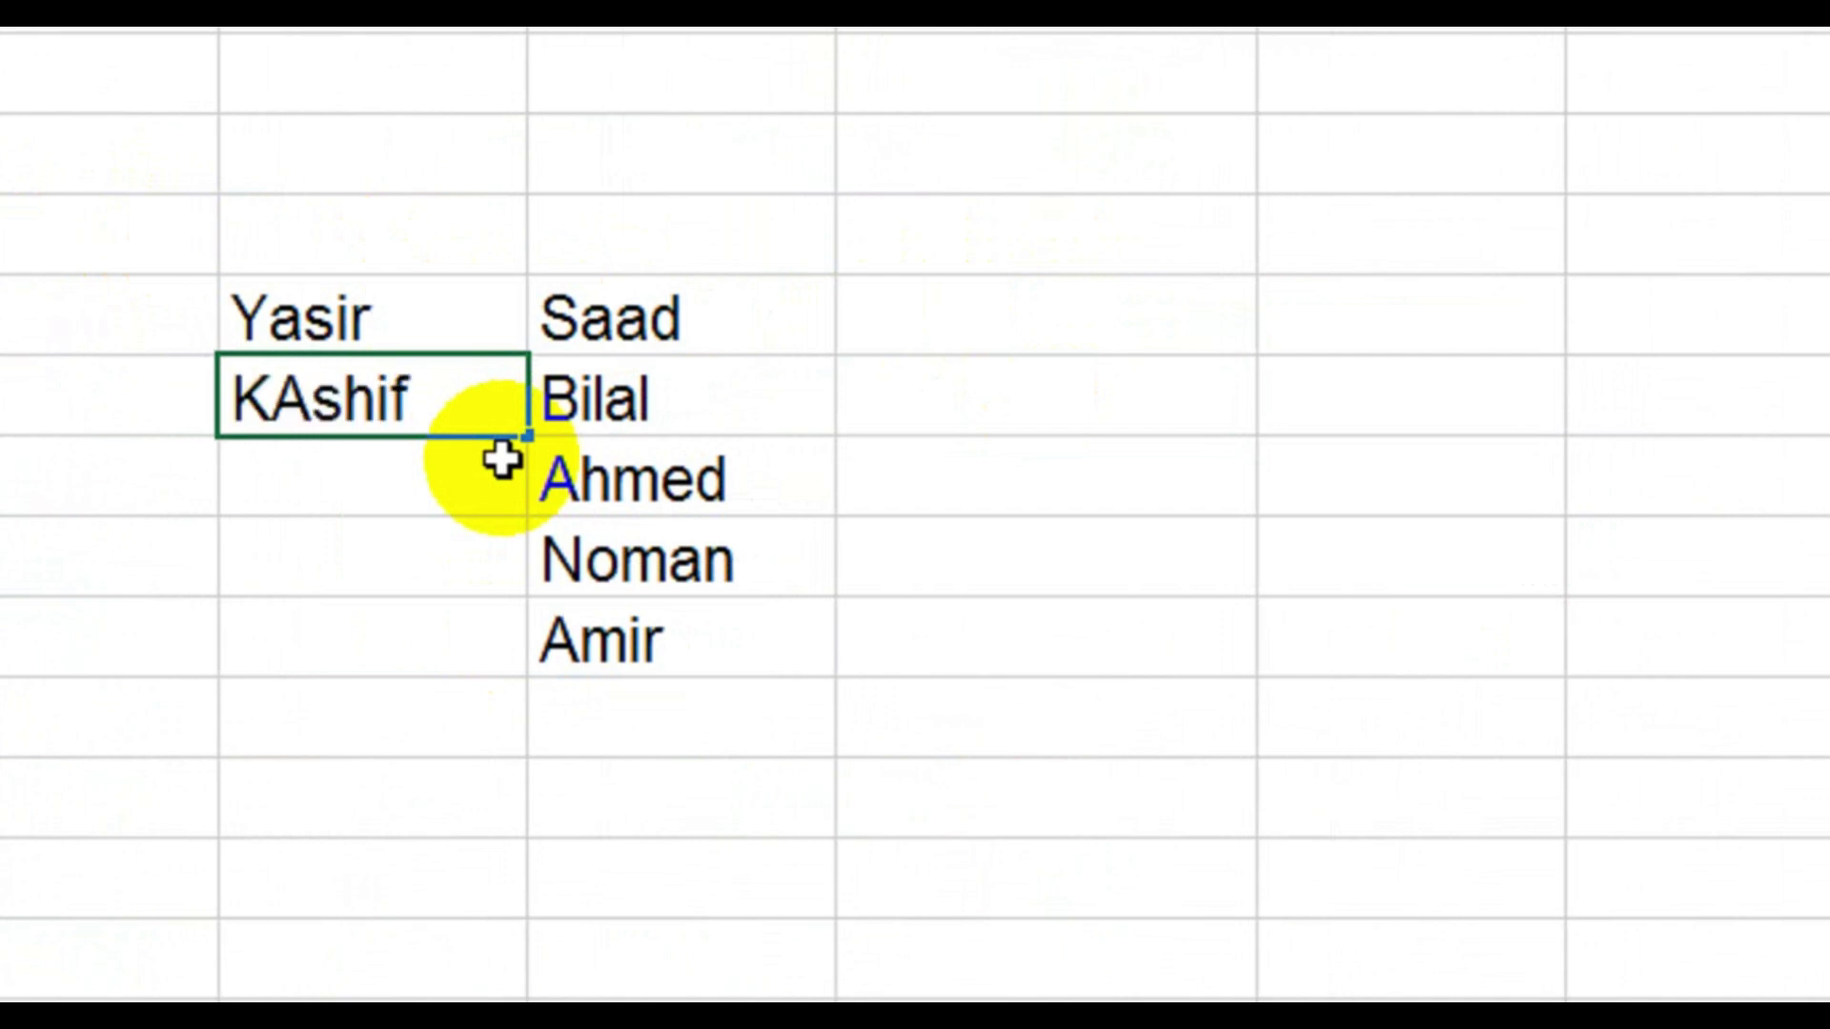
{"action": "key", "text": "Return"}
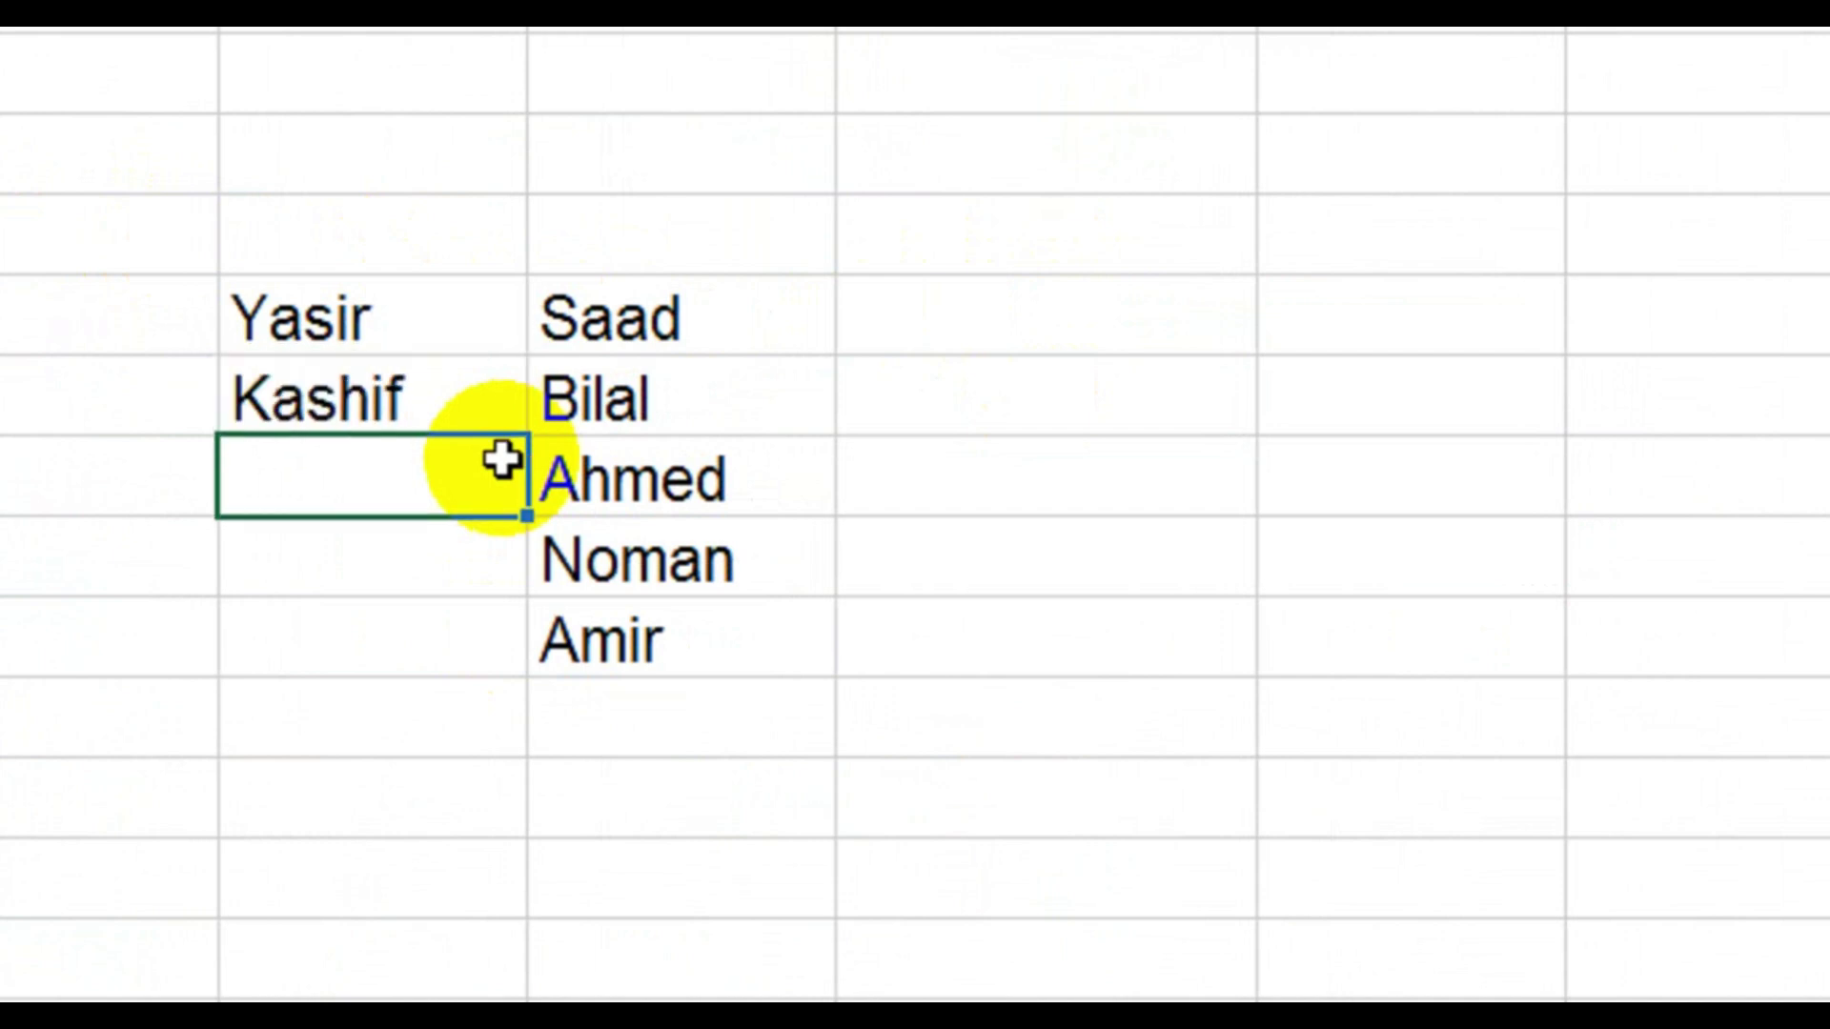
{"action": "type", "text": "Zubair"}
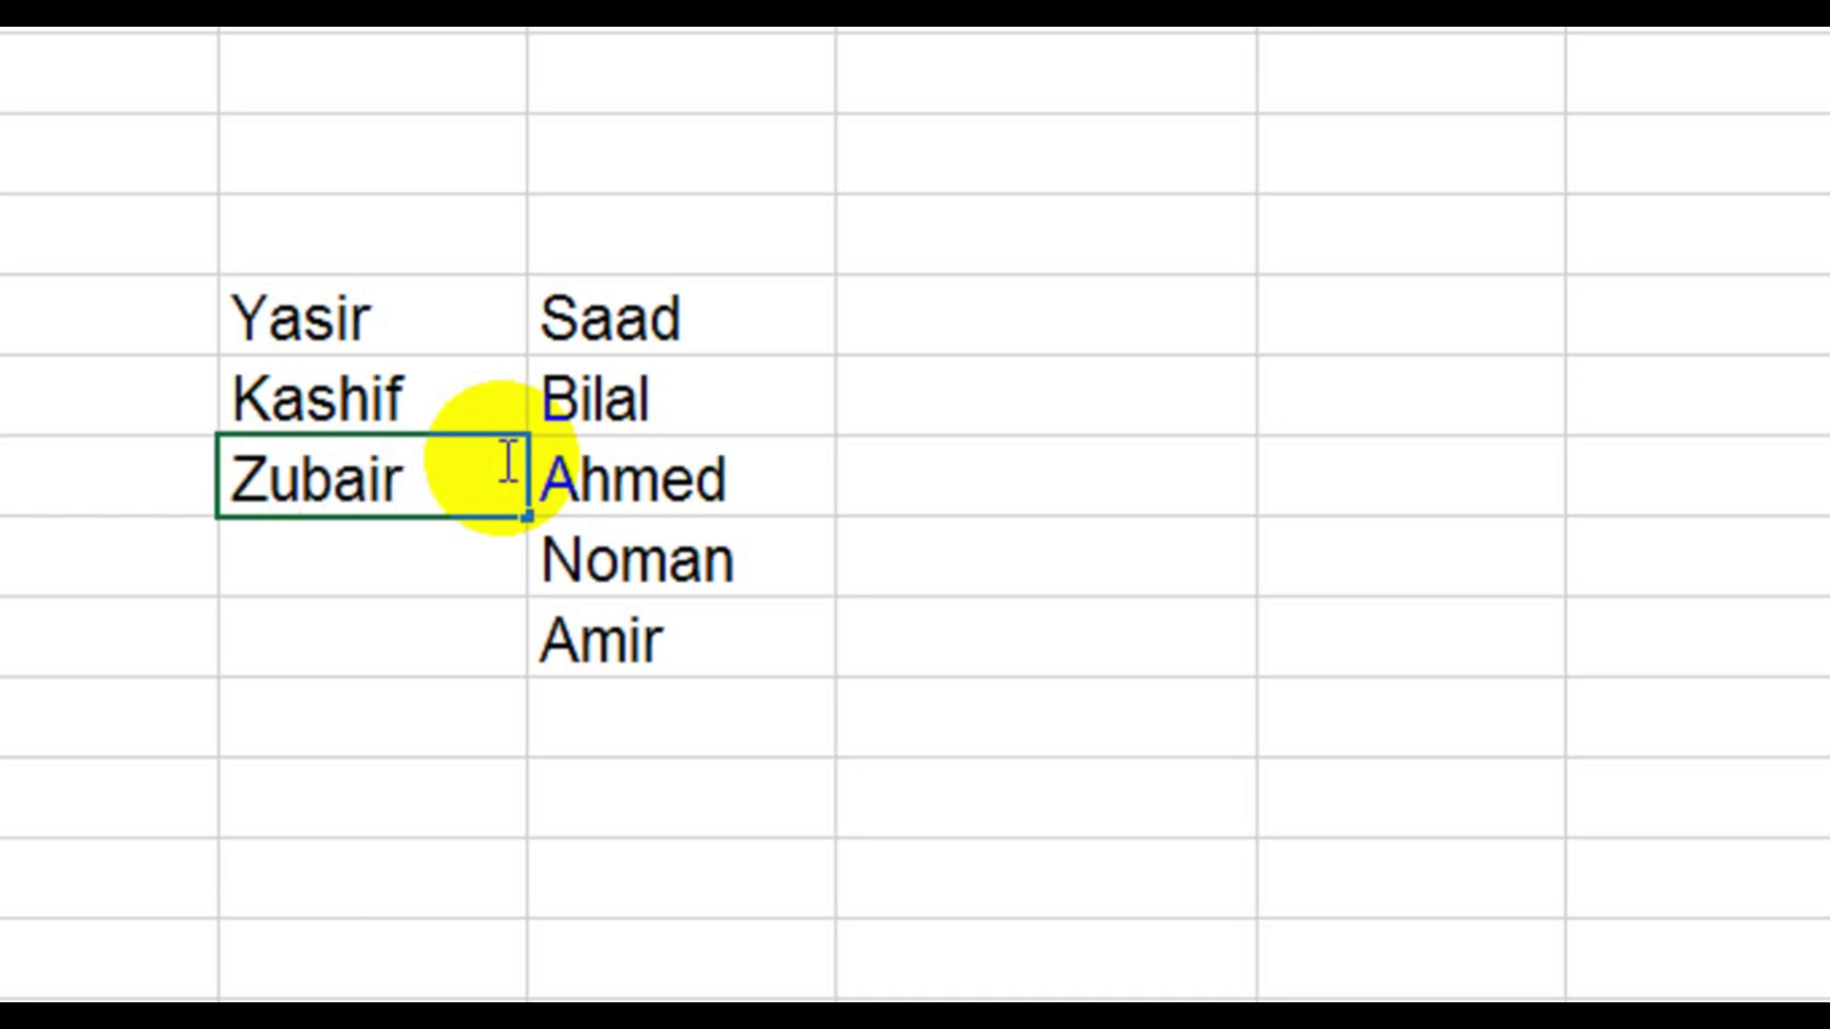
{"action": "key", "text": "Return"}
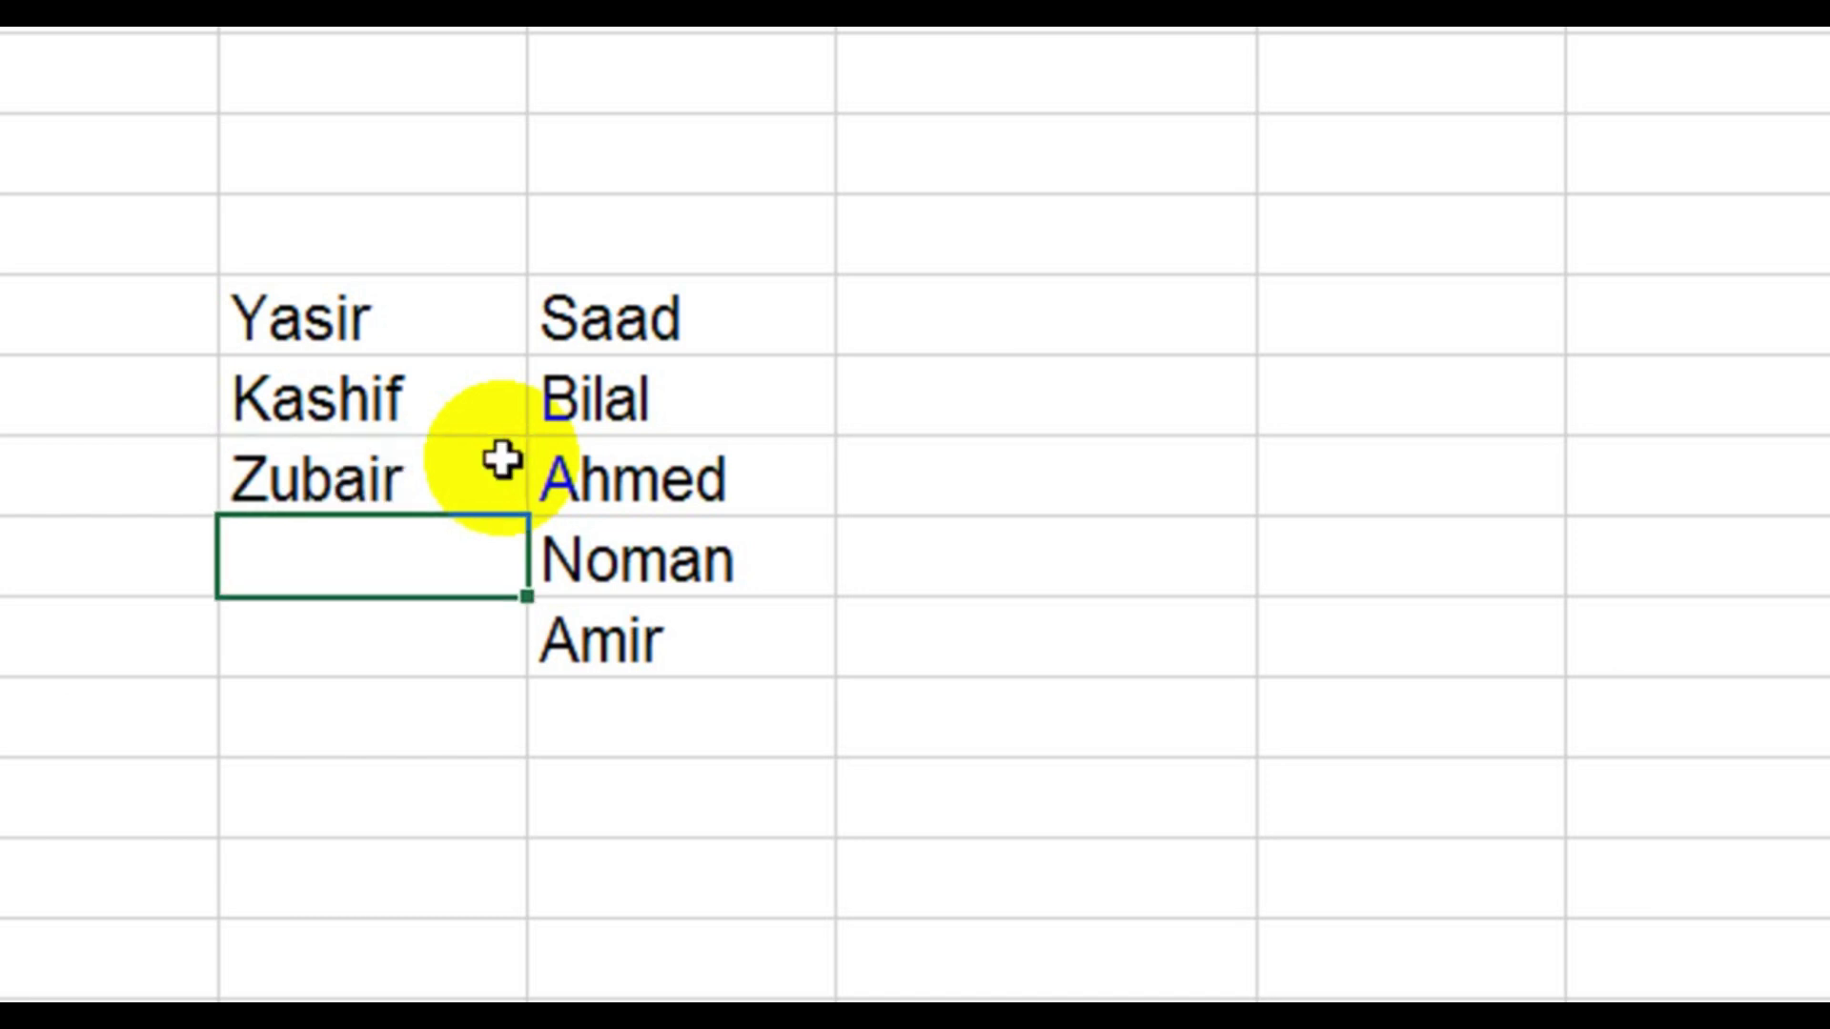
{"action": "type", "text": "Naeem"}
{"action": "key", "text": "Return"}
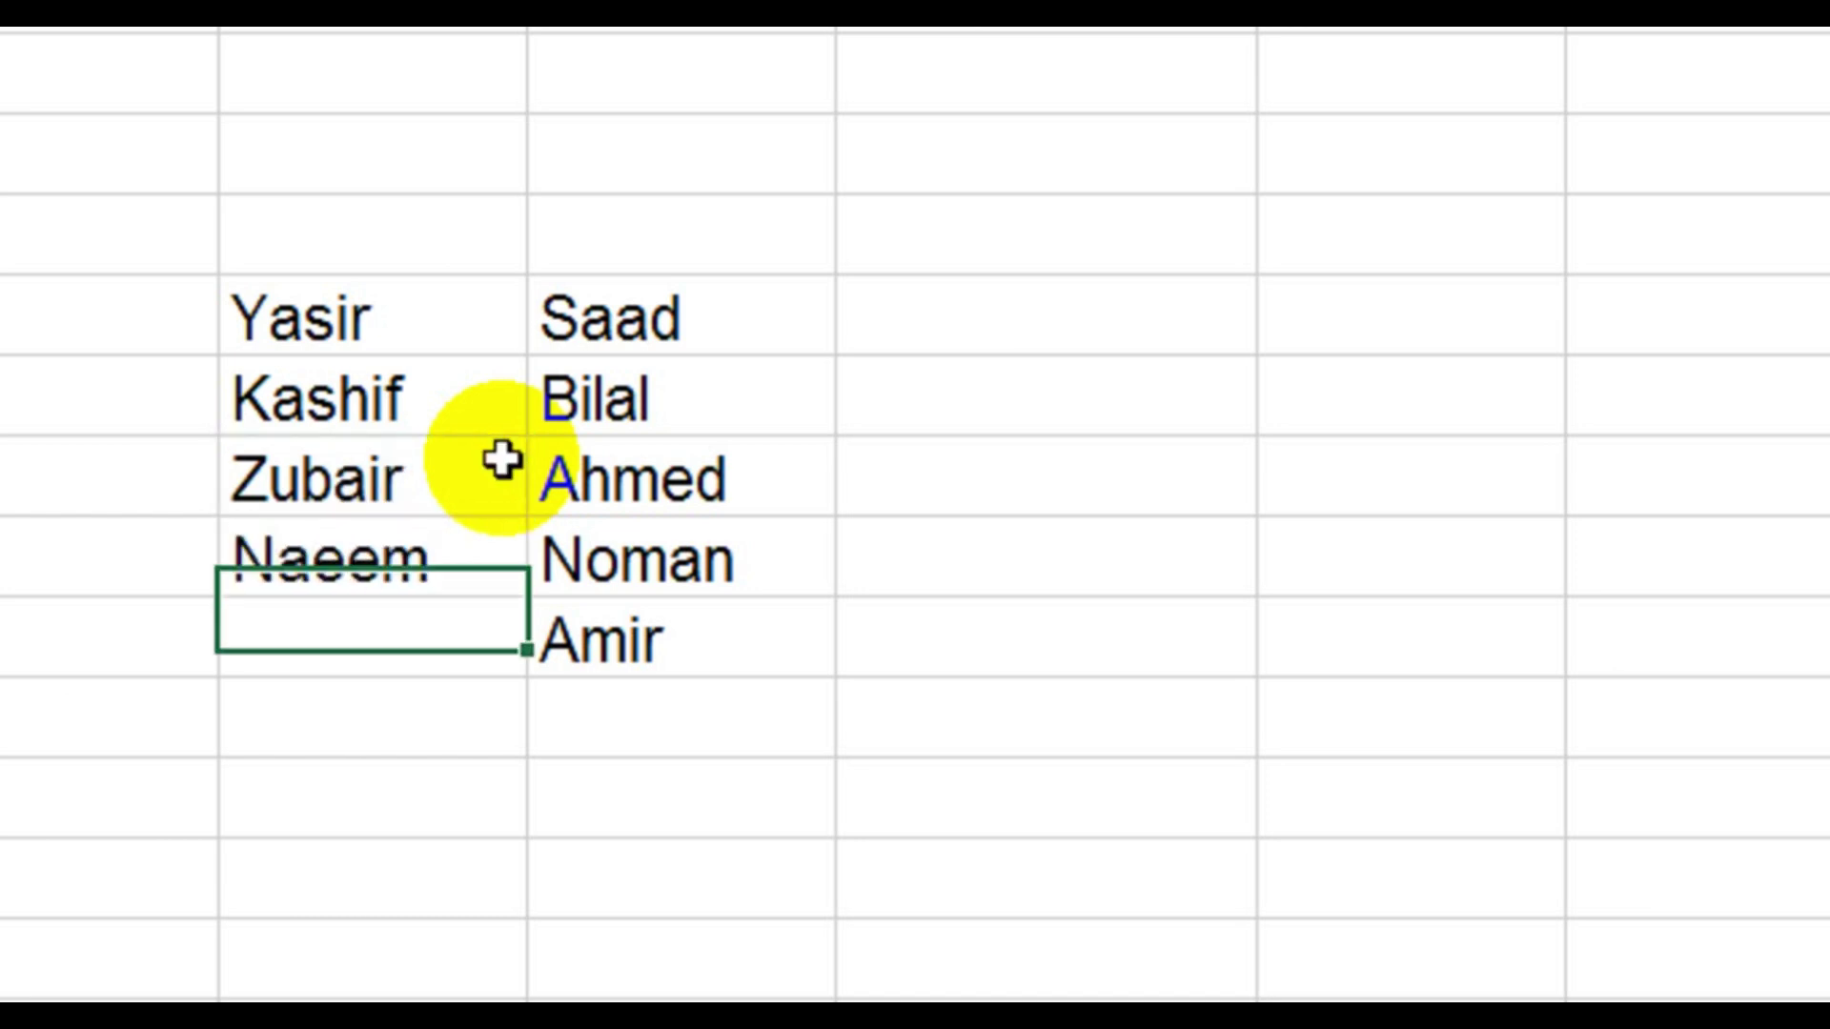
{"action": "type", "text": "Yousuf"}
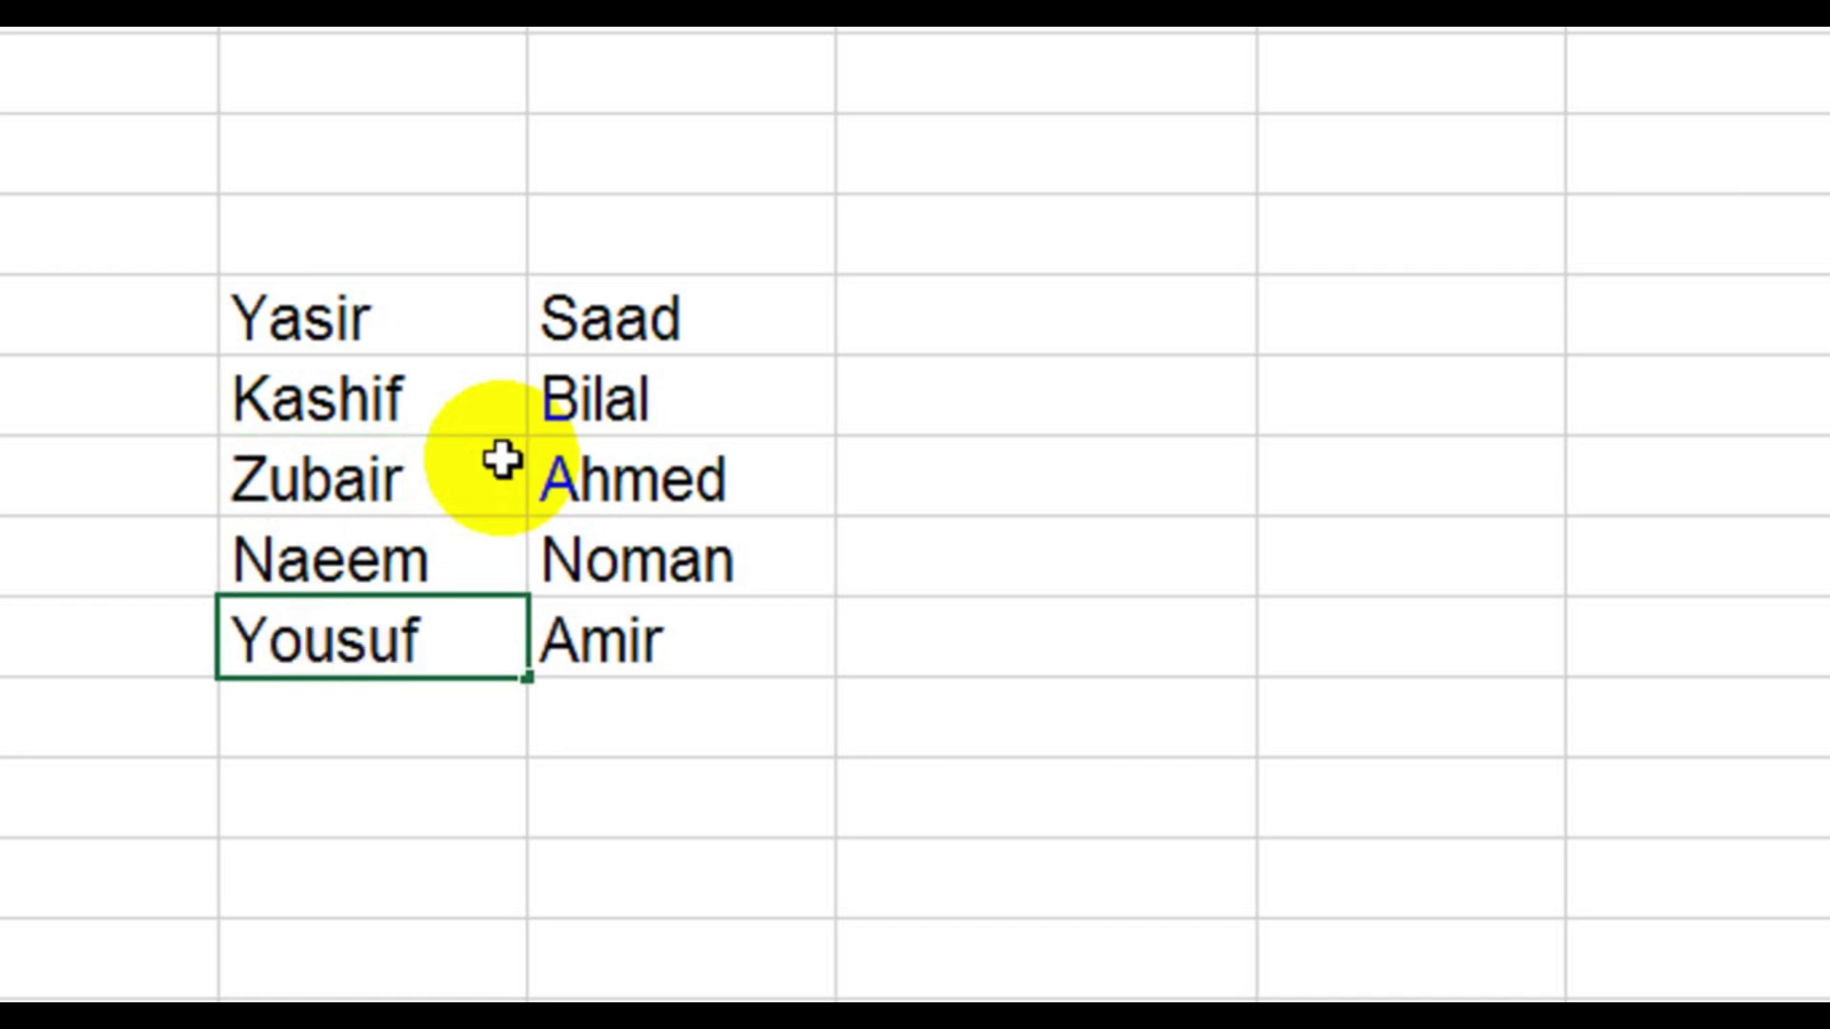
{"action": "key", "text": "Return"}
Enter the headings "F Name", "L Name" and "Ful Name" in row 43 above the two name columns and the empty column G
{"action": "left_click", "coordinate": [458, 259]}
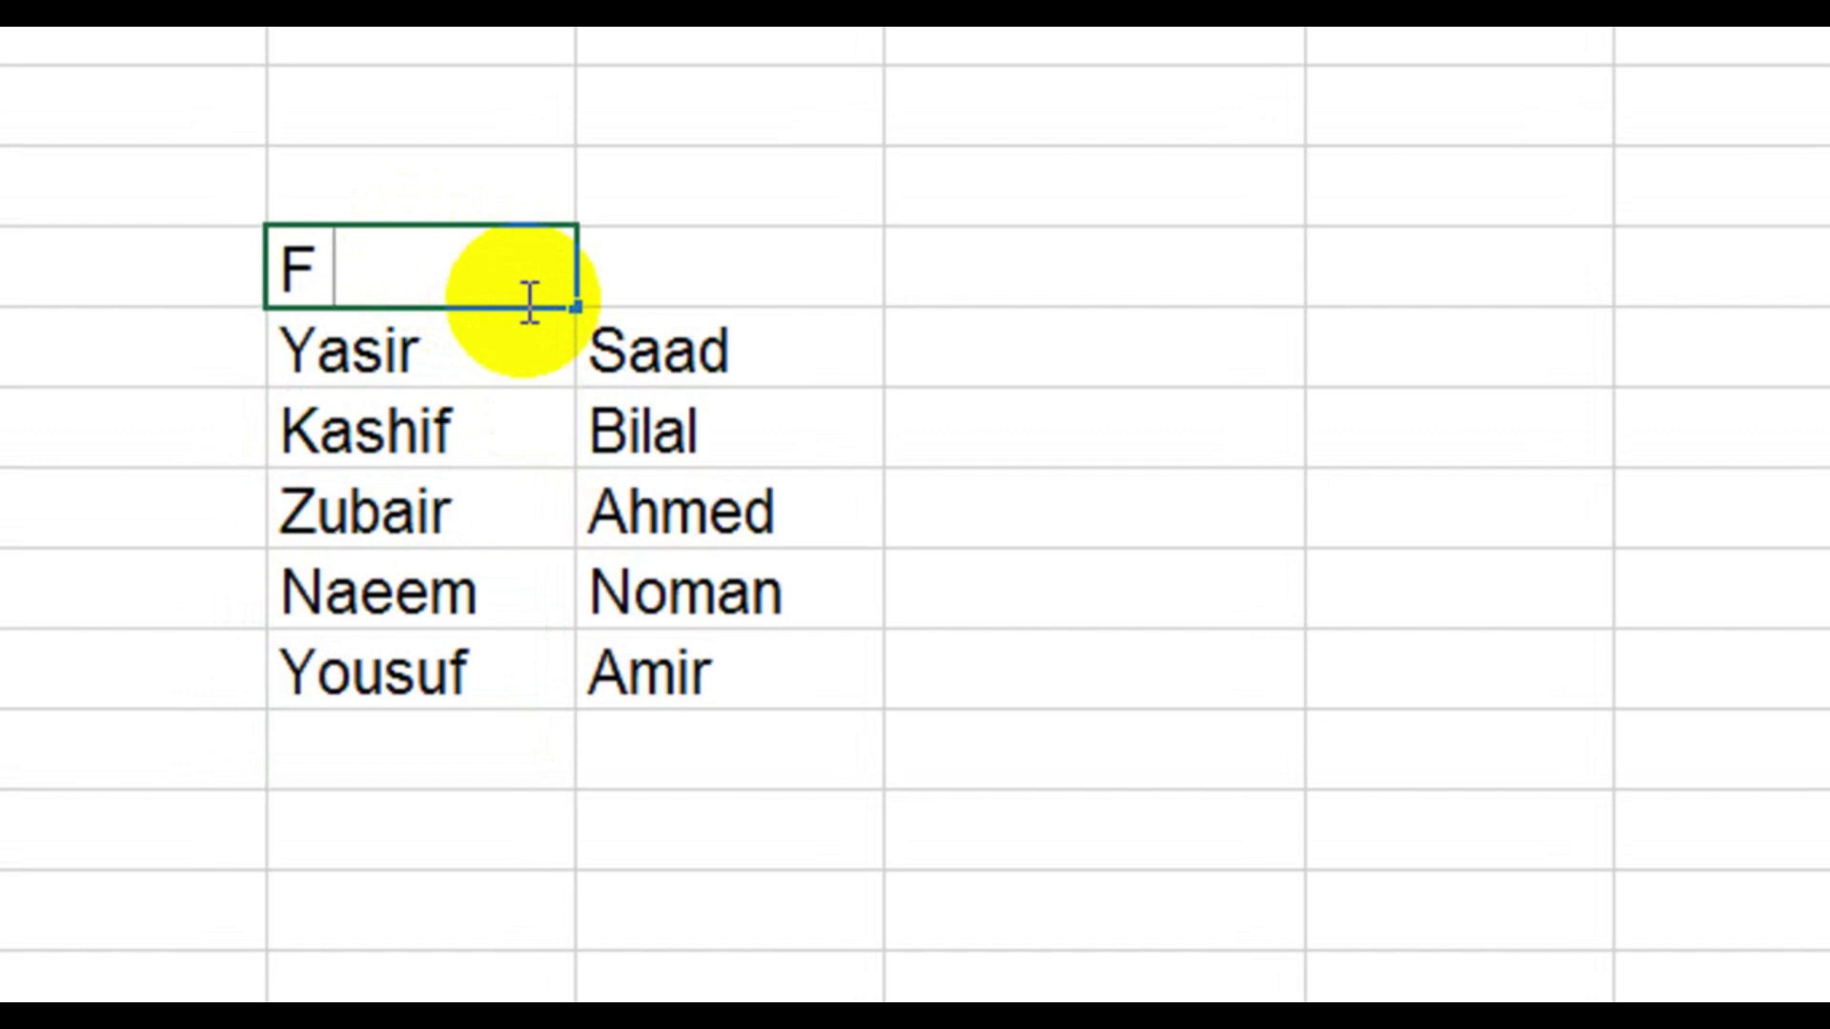
{"action": "type", "text": "NA"}
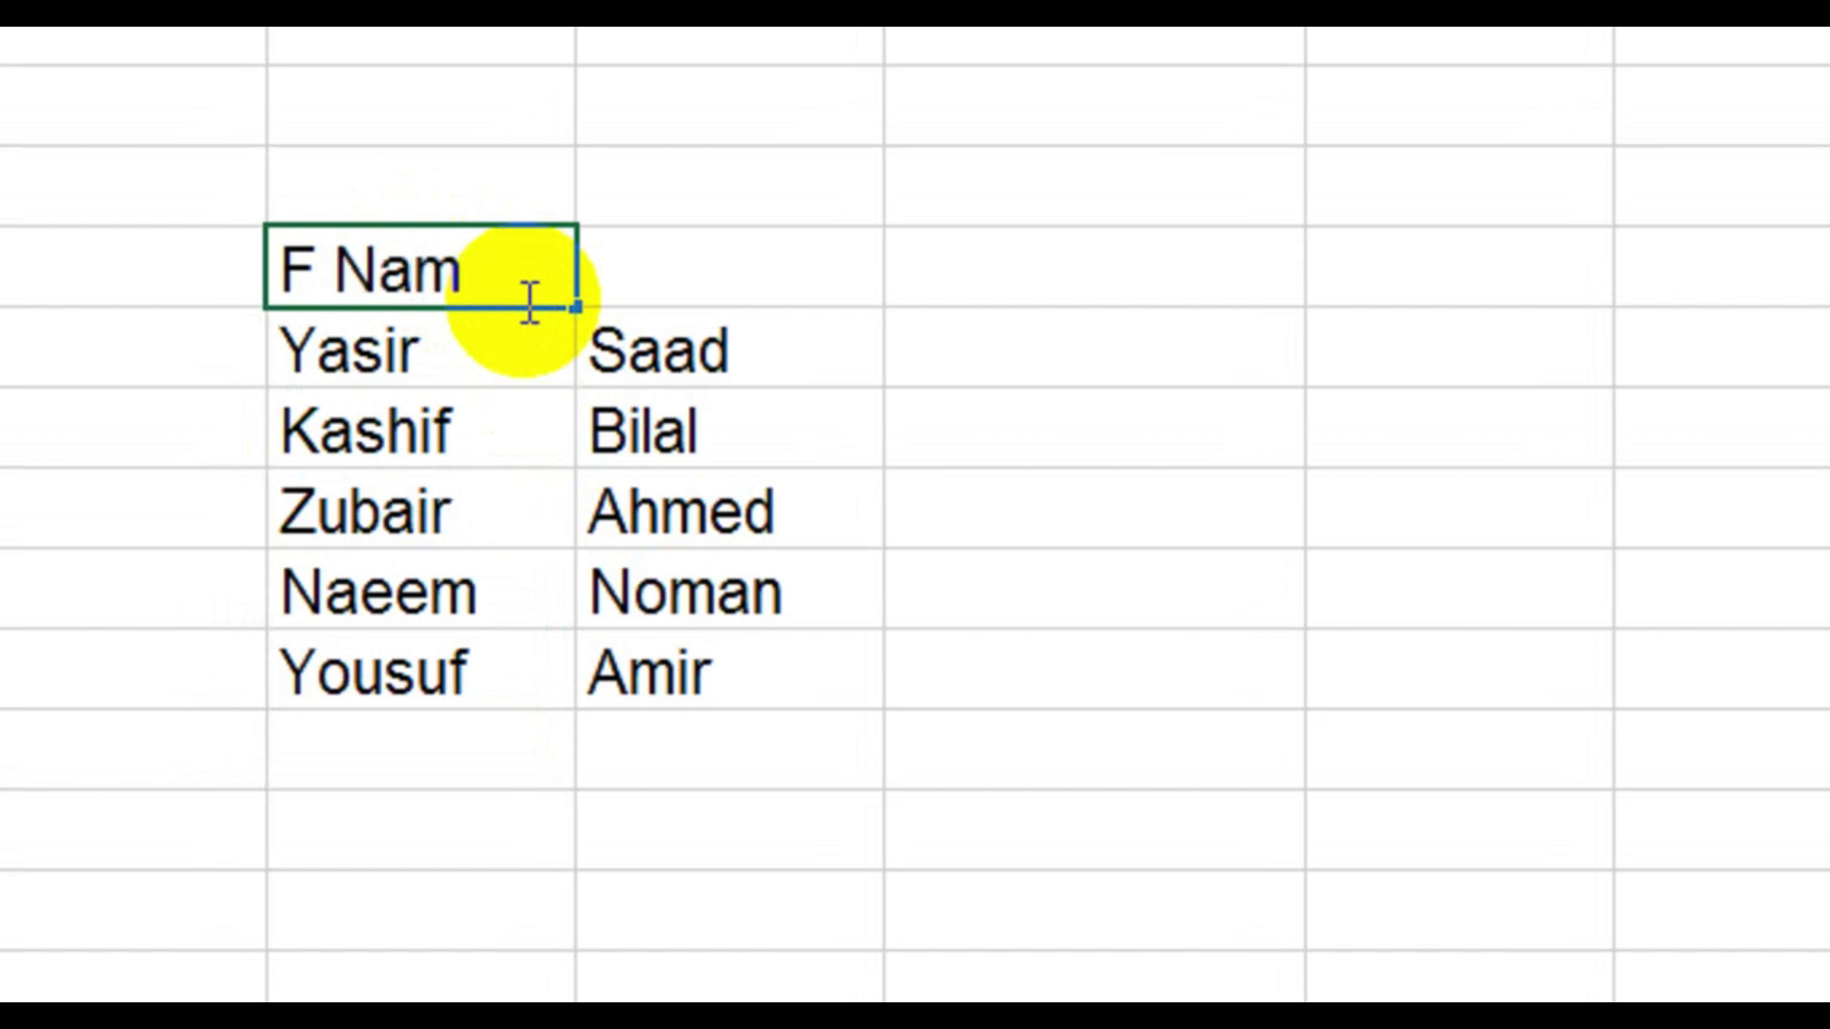
{"action": "type", "text": "me"}
{"action": "key", "text": "Tab"}
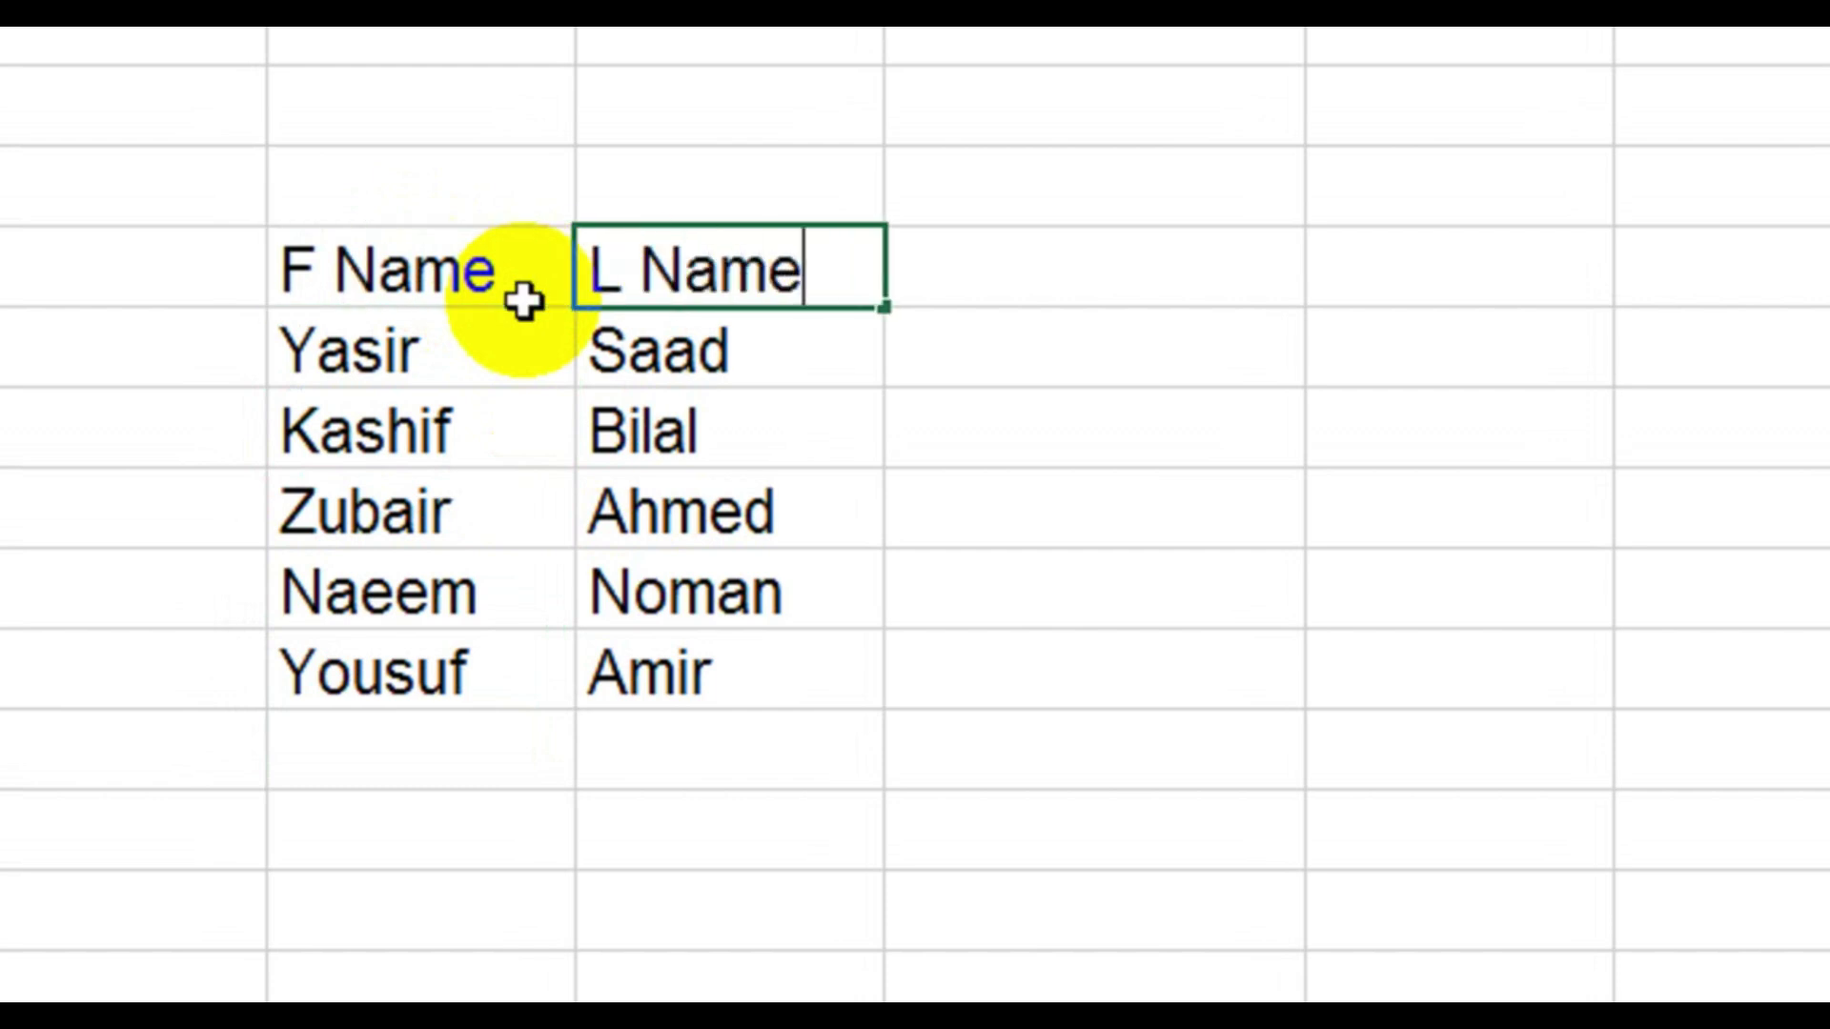
{"action": "key", "text": "Tab"}
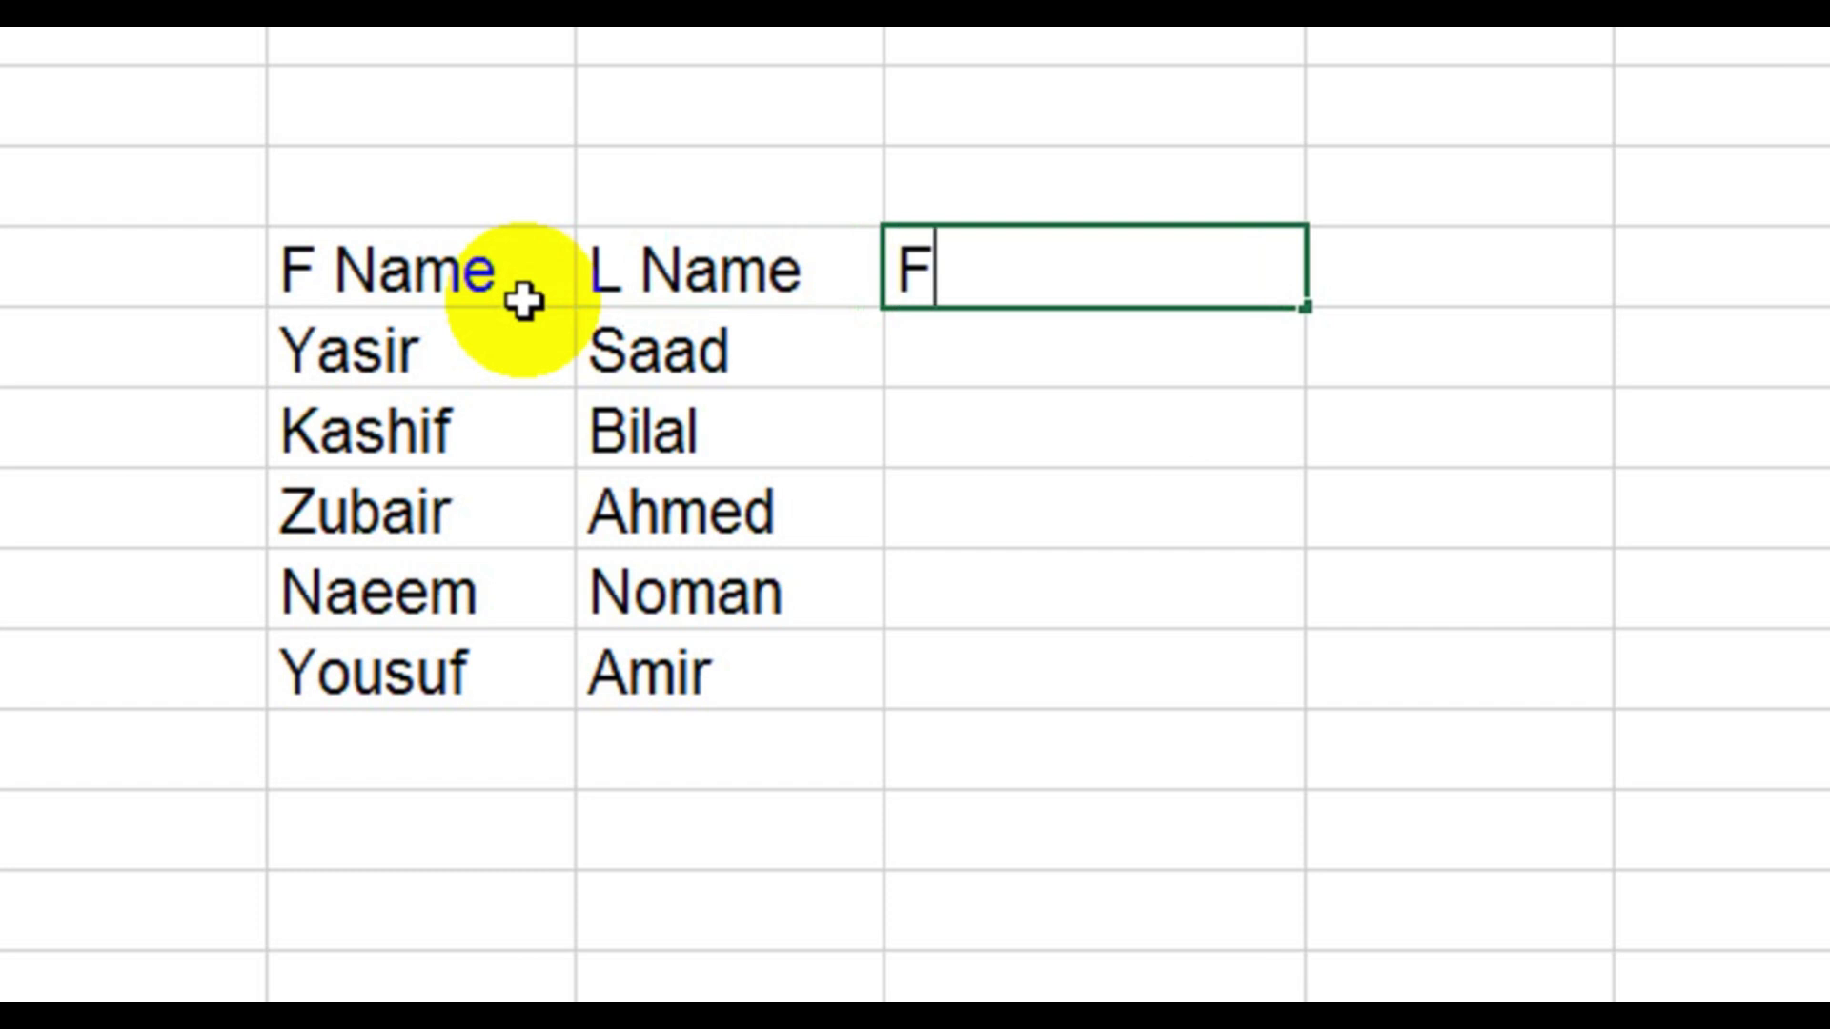
{"action": "type", "text": "Ful Name"}
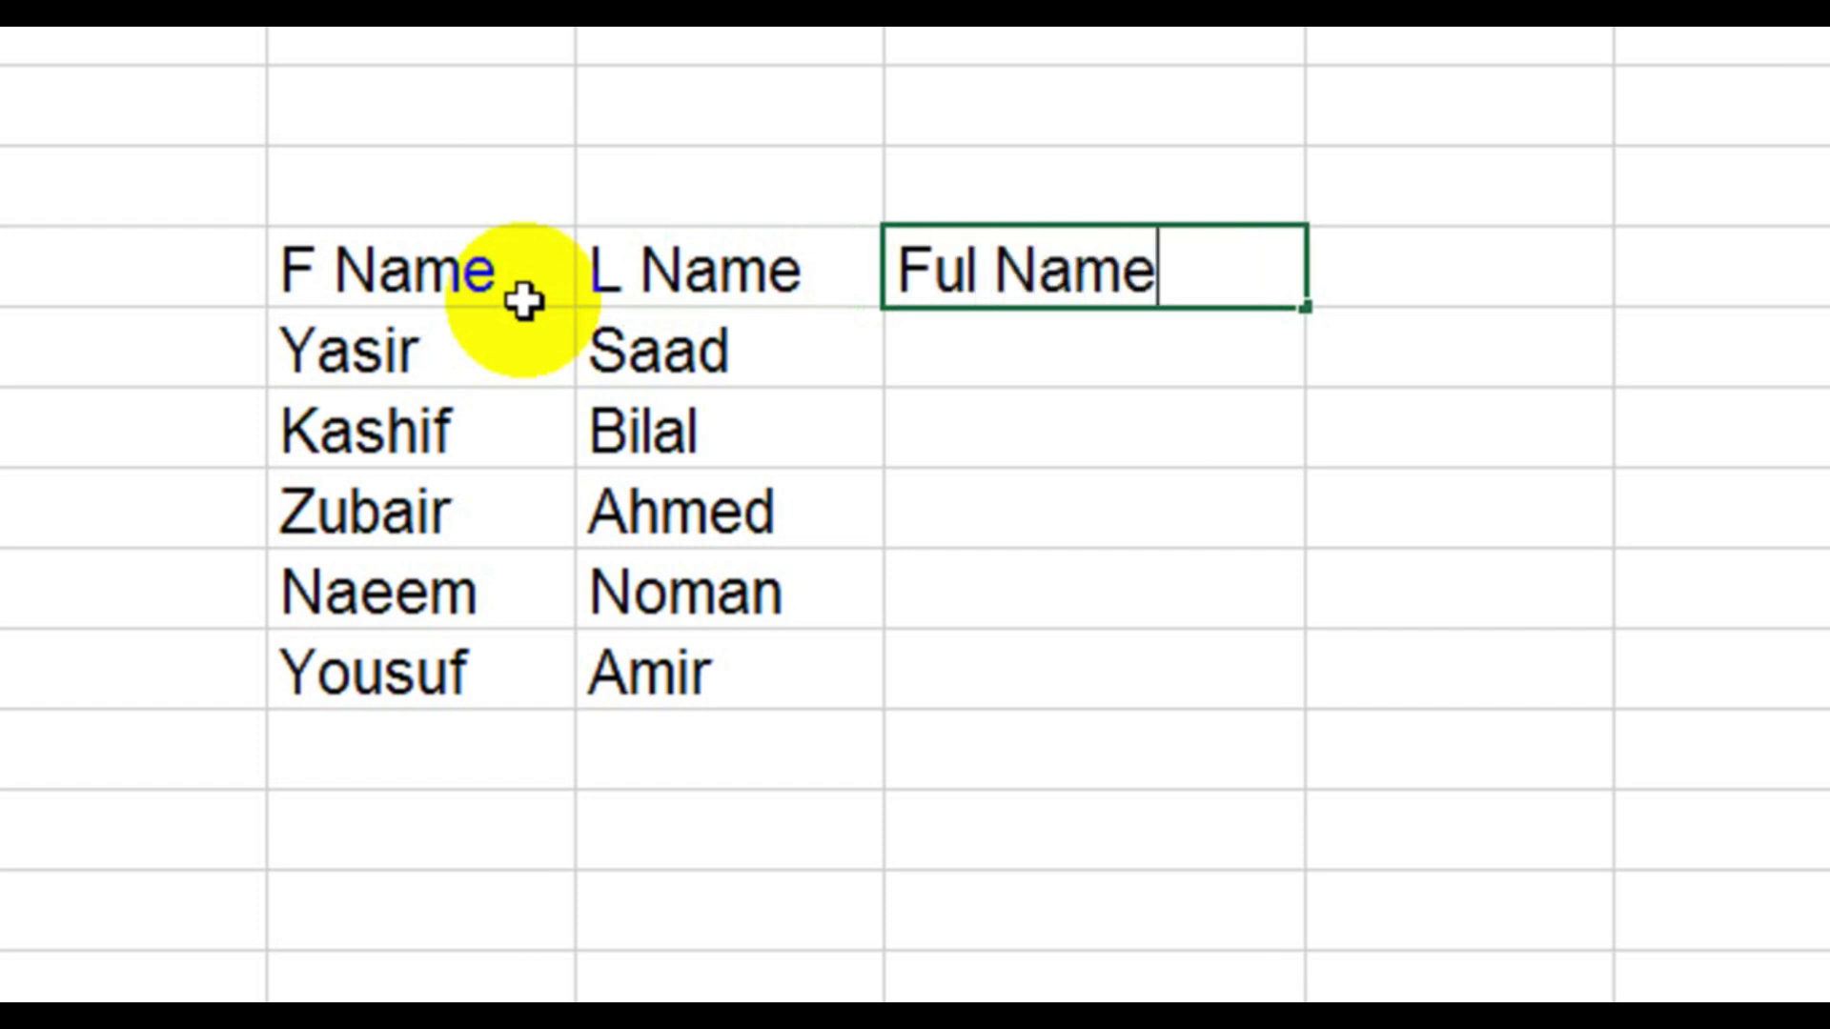
{"action": "key", "text": "Return"}
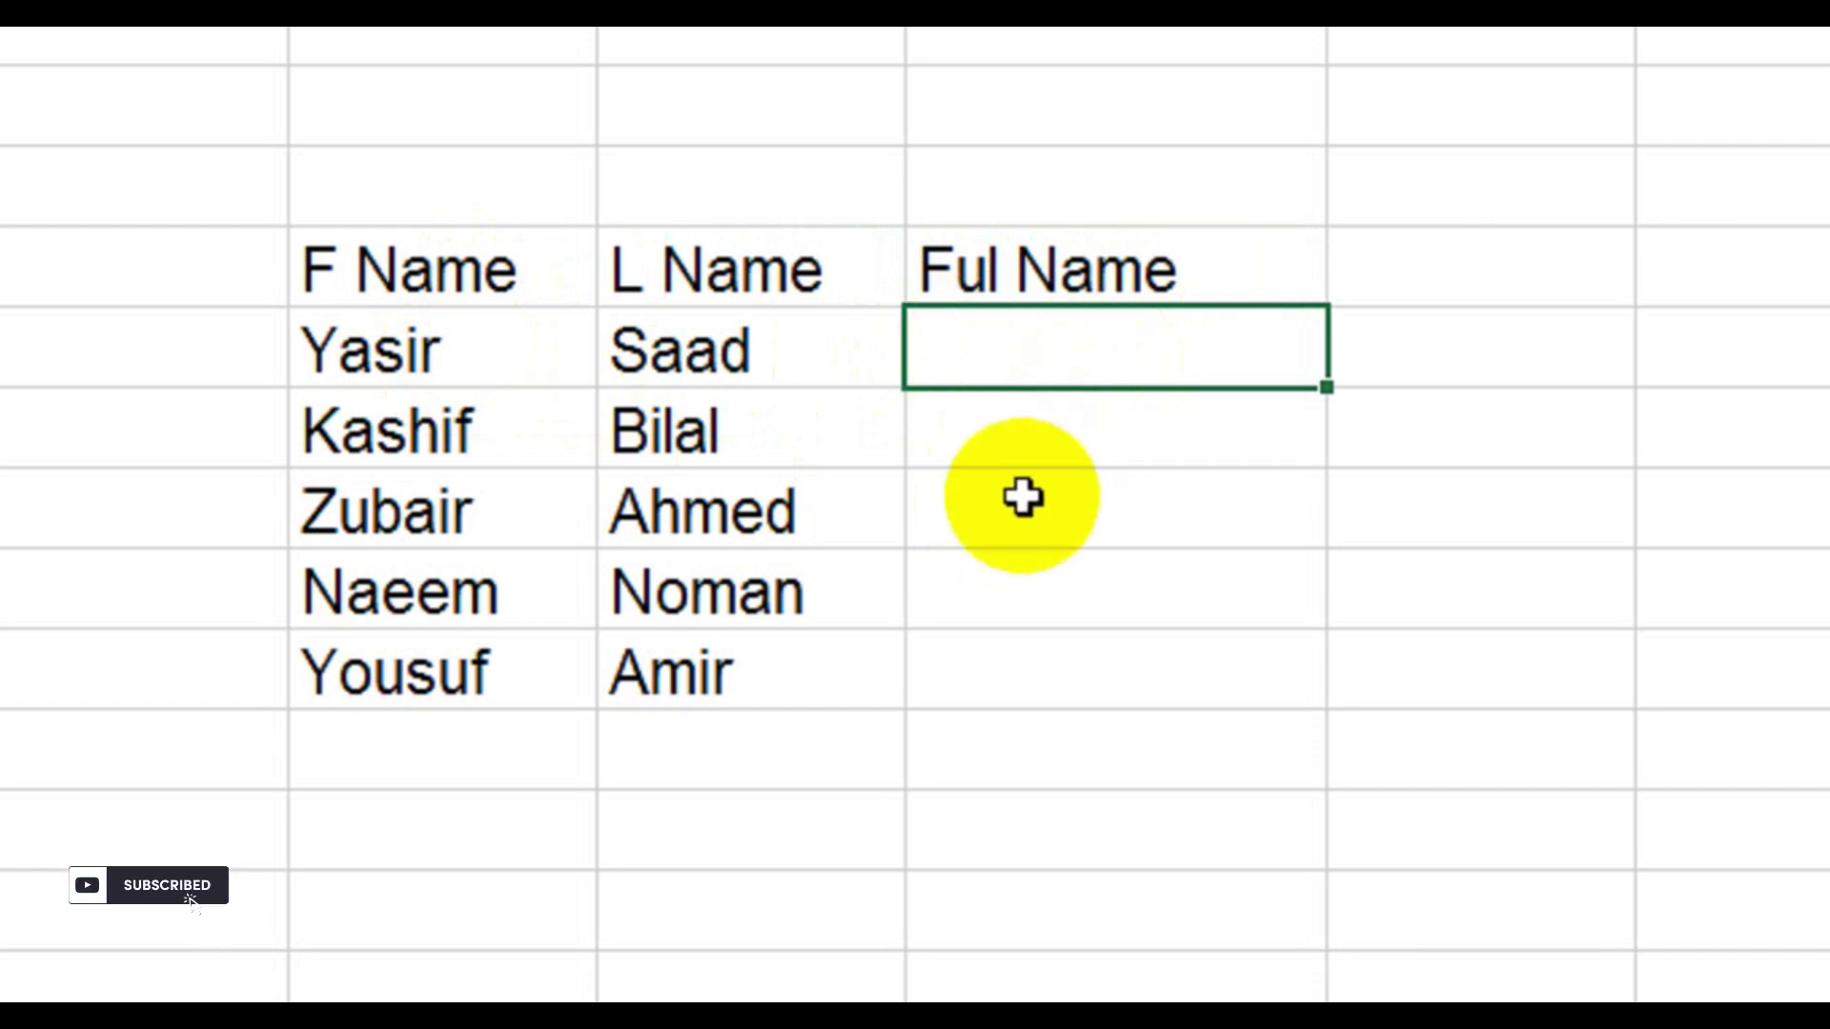
Enter =CONCATENATE(E44," ",F44) in G44 to join the first and last name with a space
{"action": "type", "text": "c"}
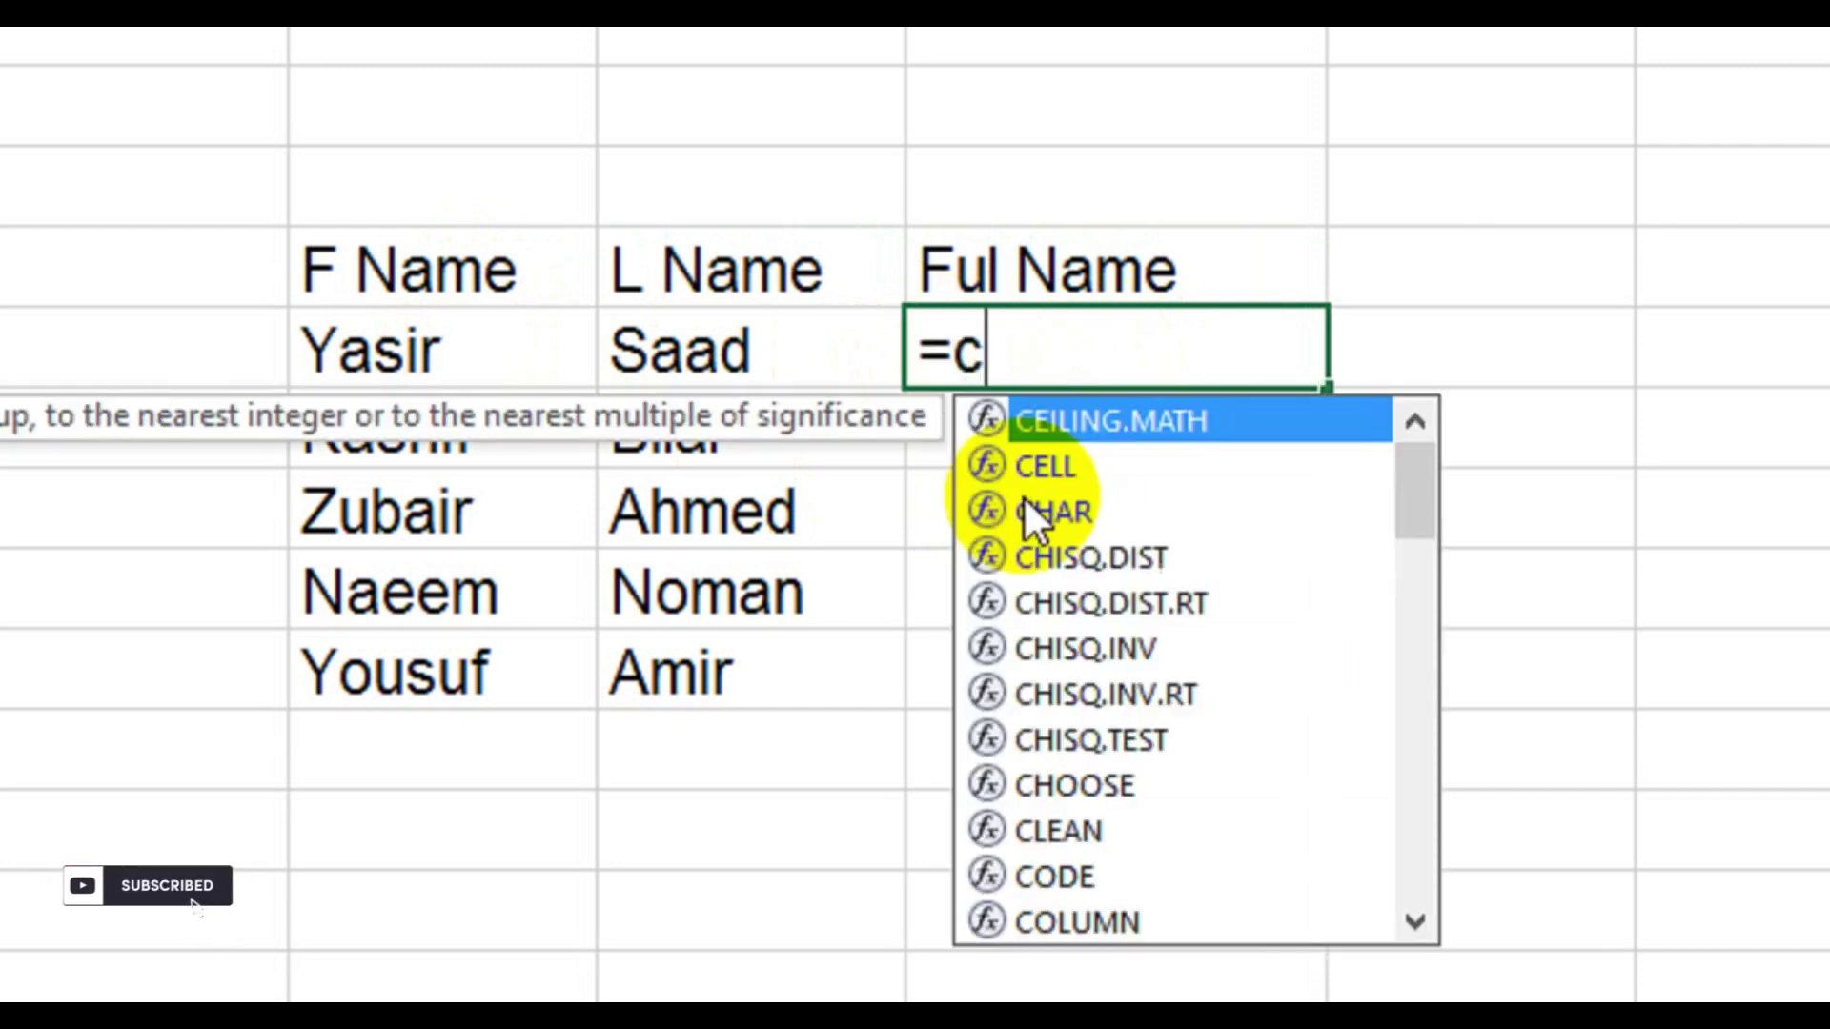
{"action": "type", "text": "oncated"}
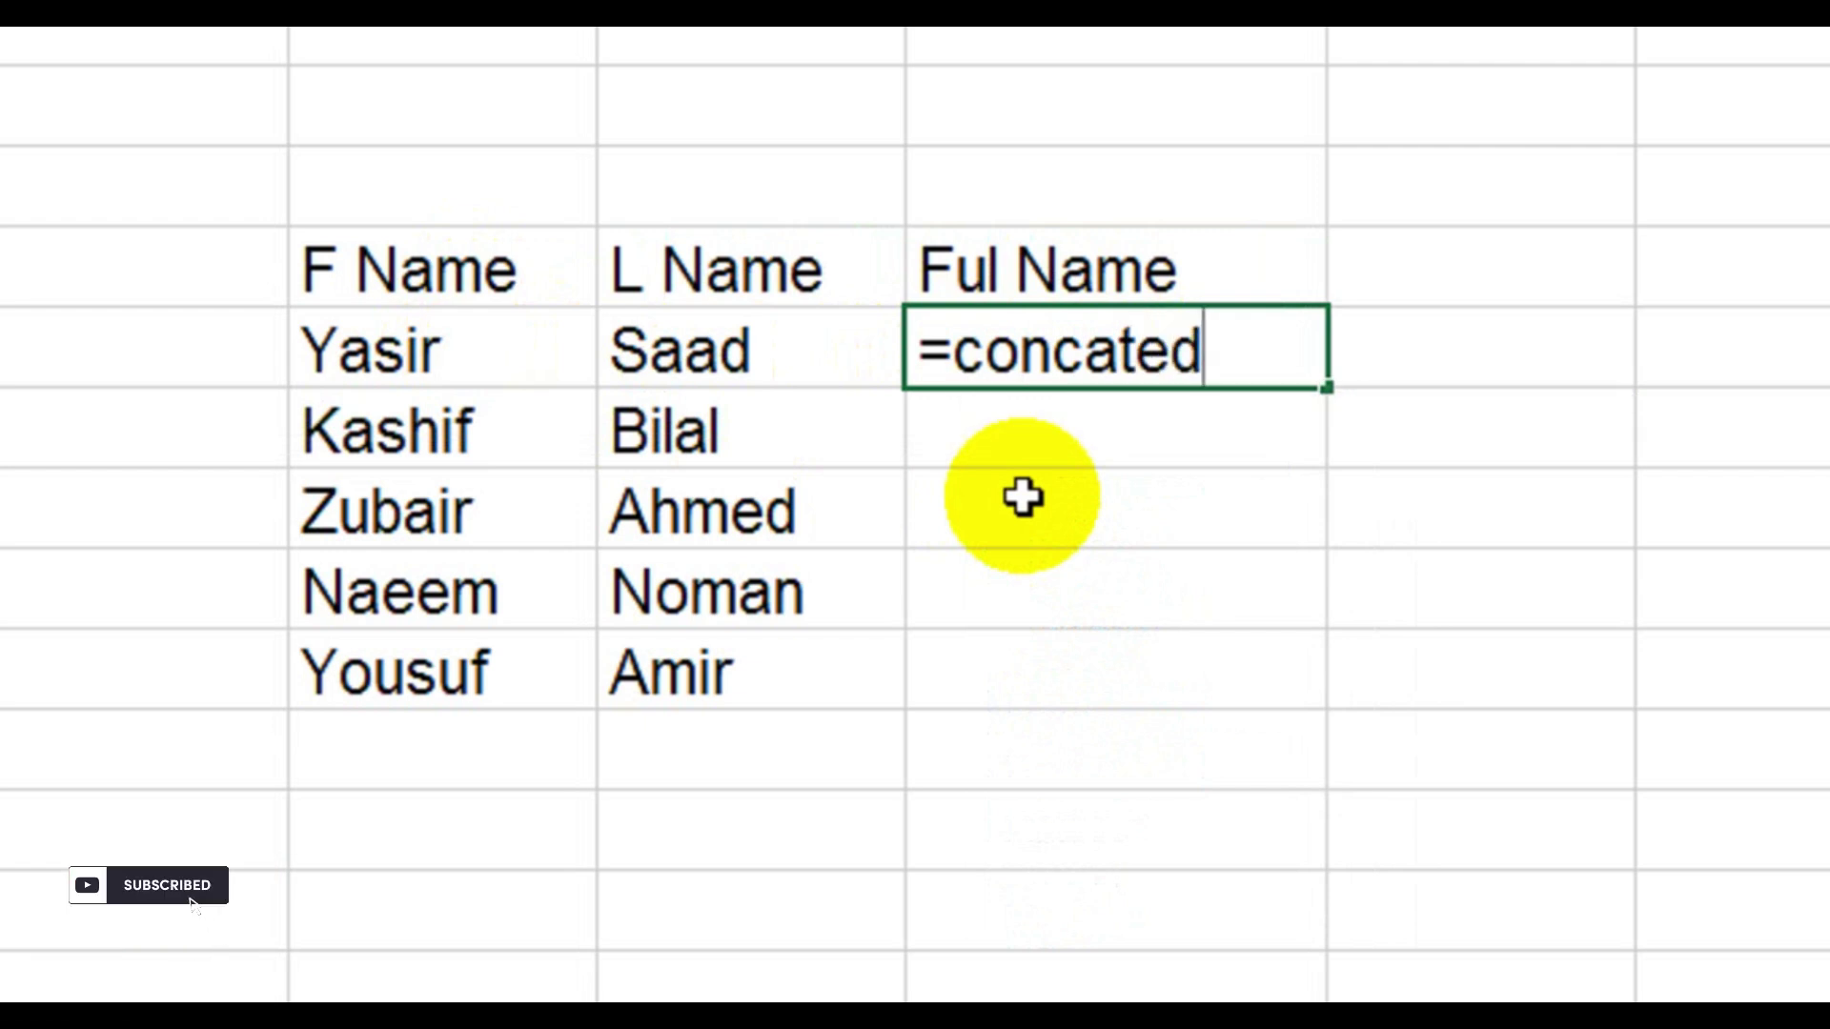
{"action": "key", "text": "BackSpace"}
{"action": "key", "text": "Tab"}
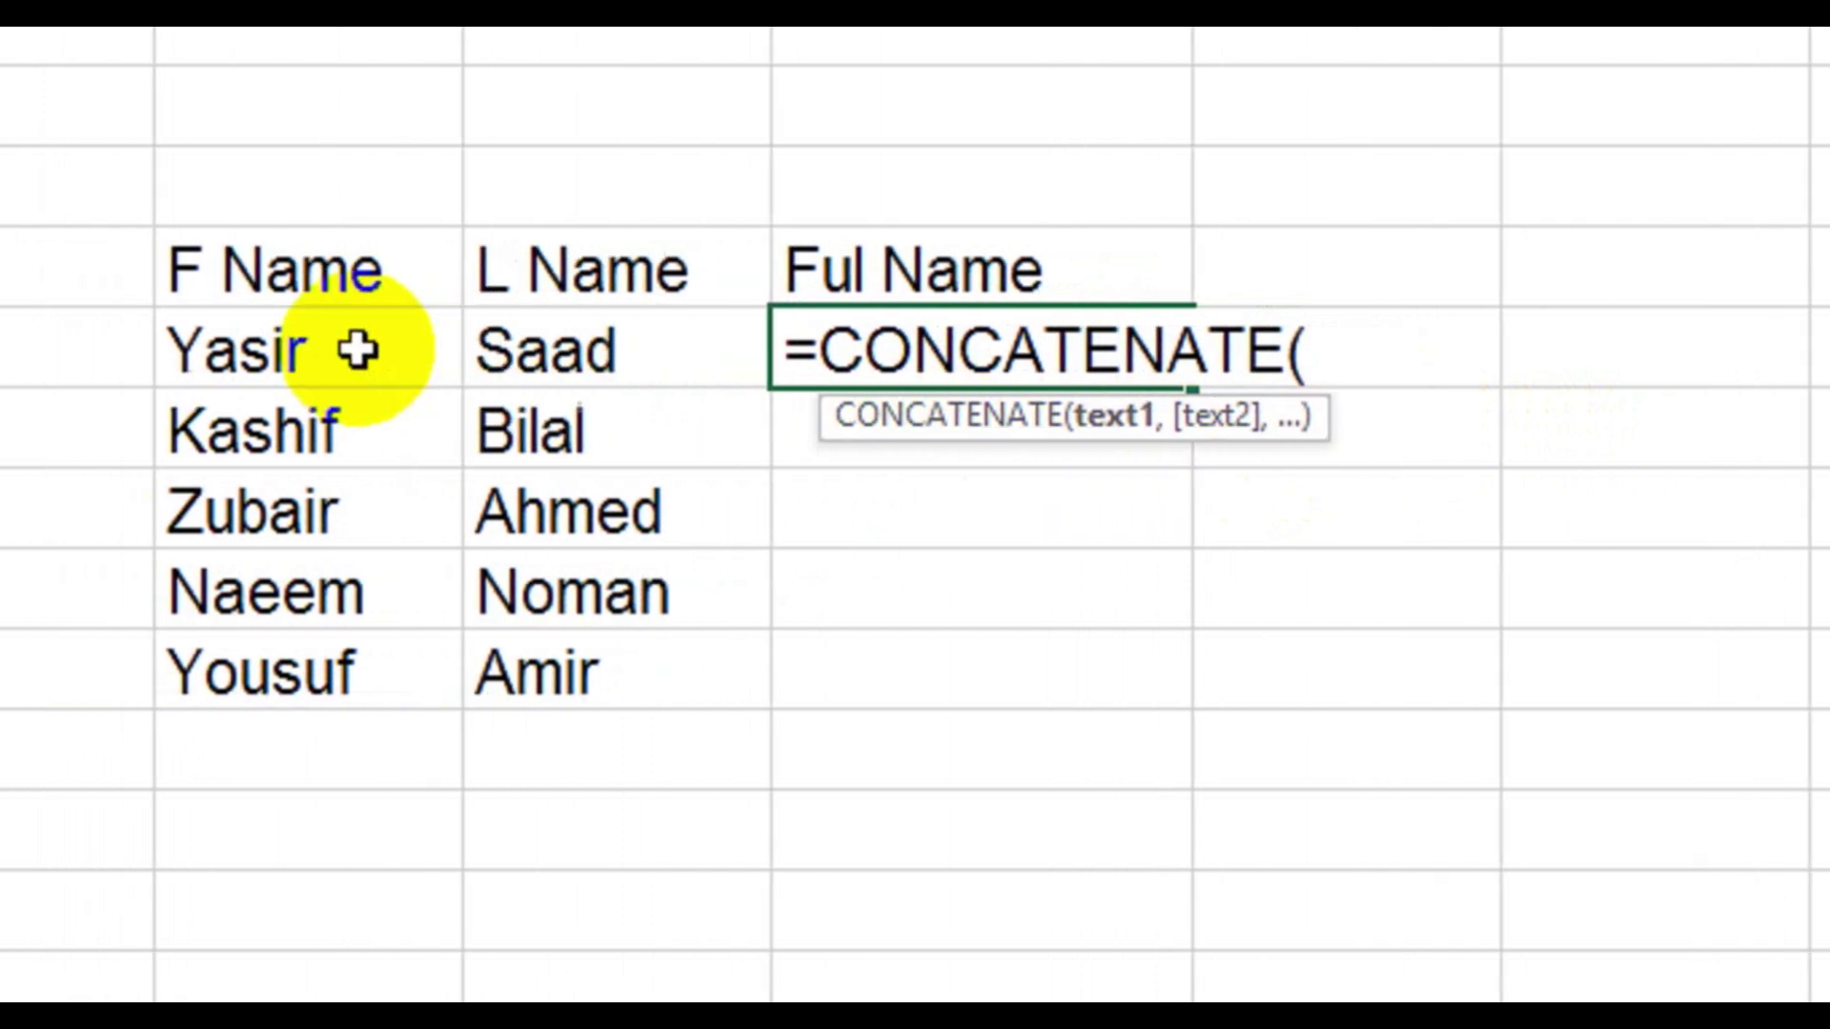
{"action": "left_click", "coordinate": [358, 350]}
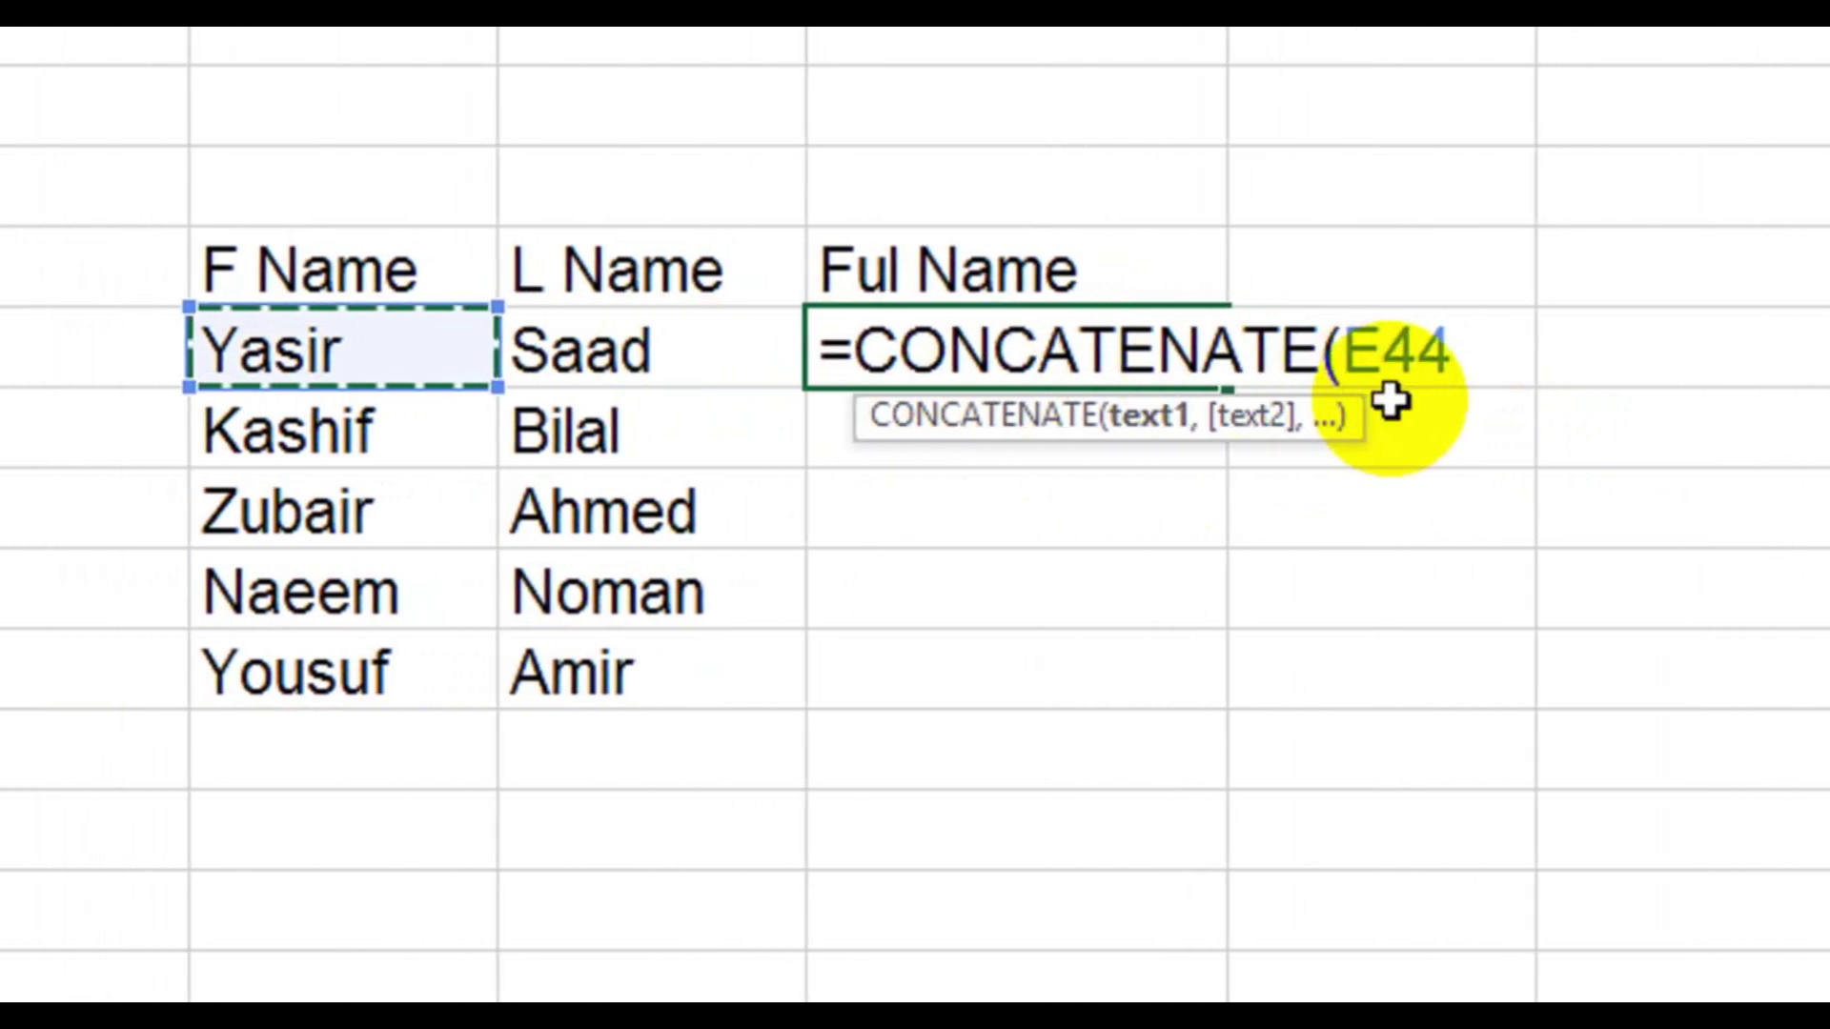
{"action": "type", "text": ","}
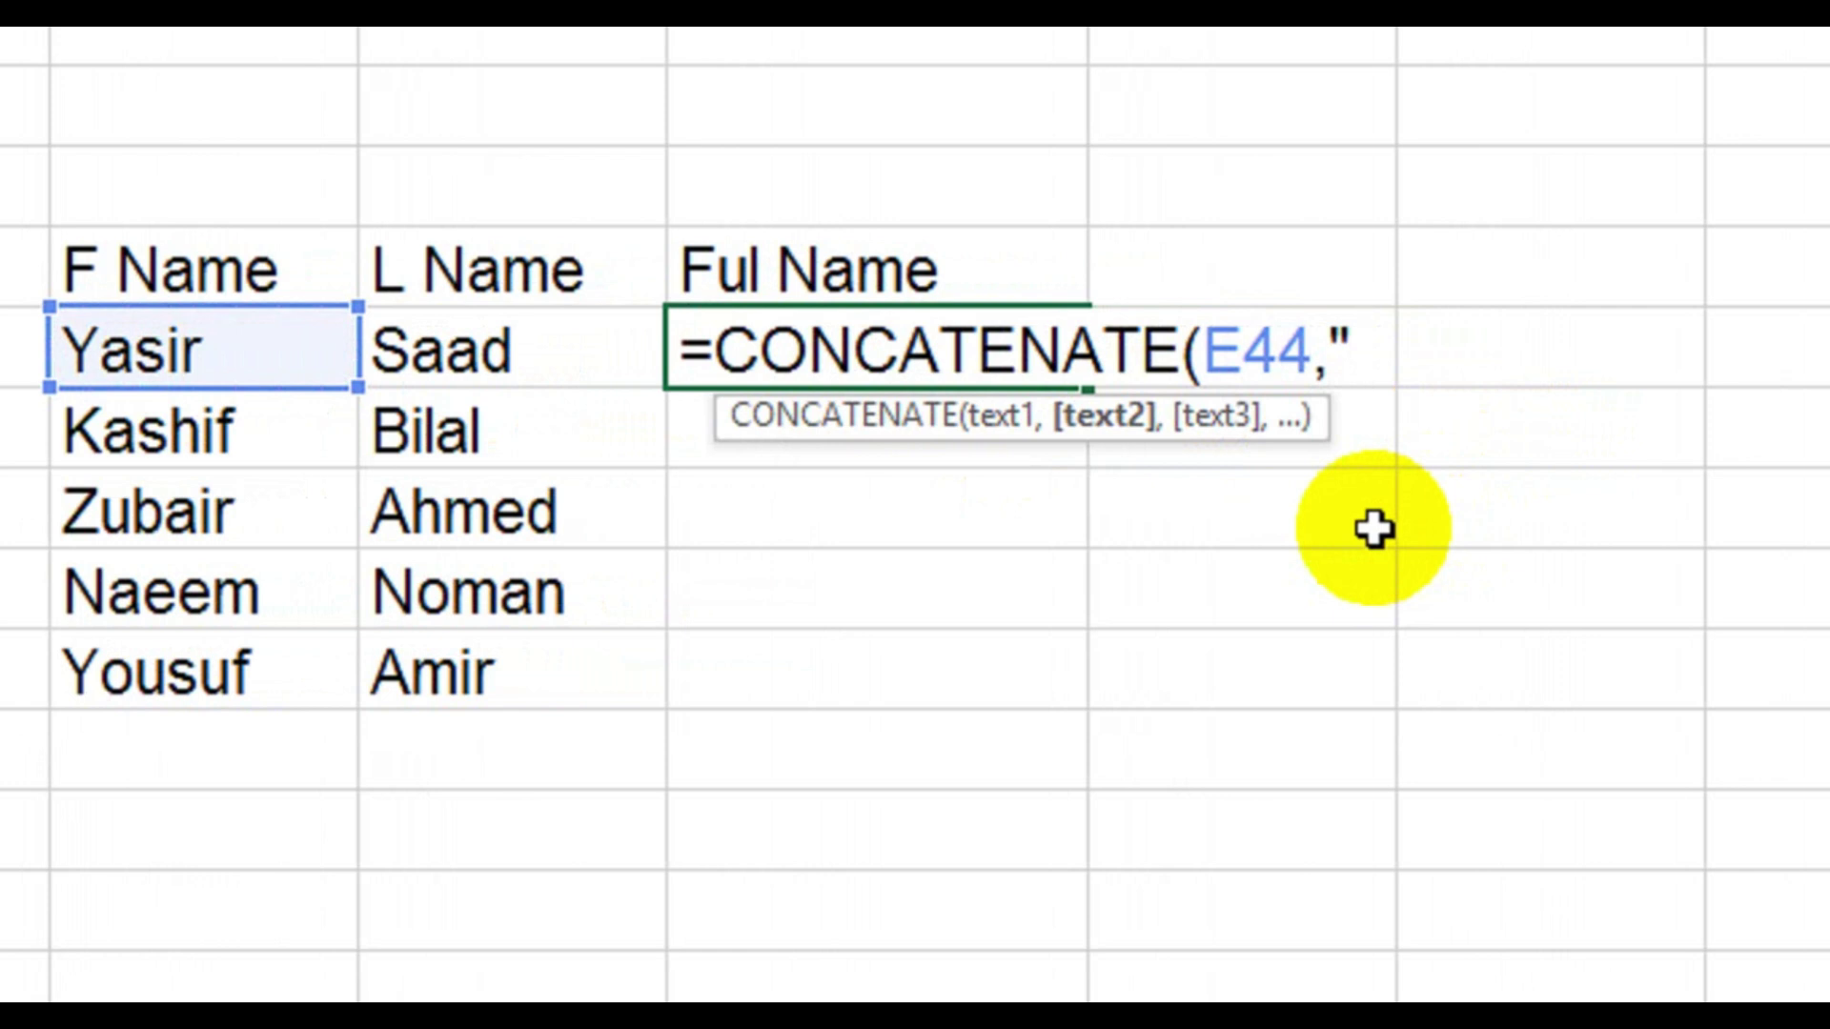
{"action": "type", "text": ","}
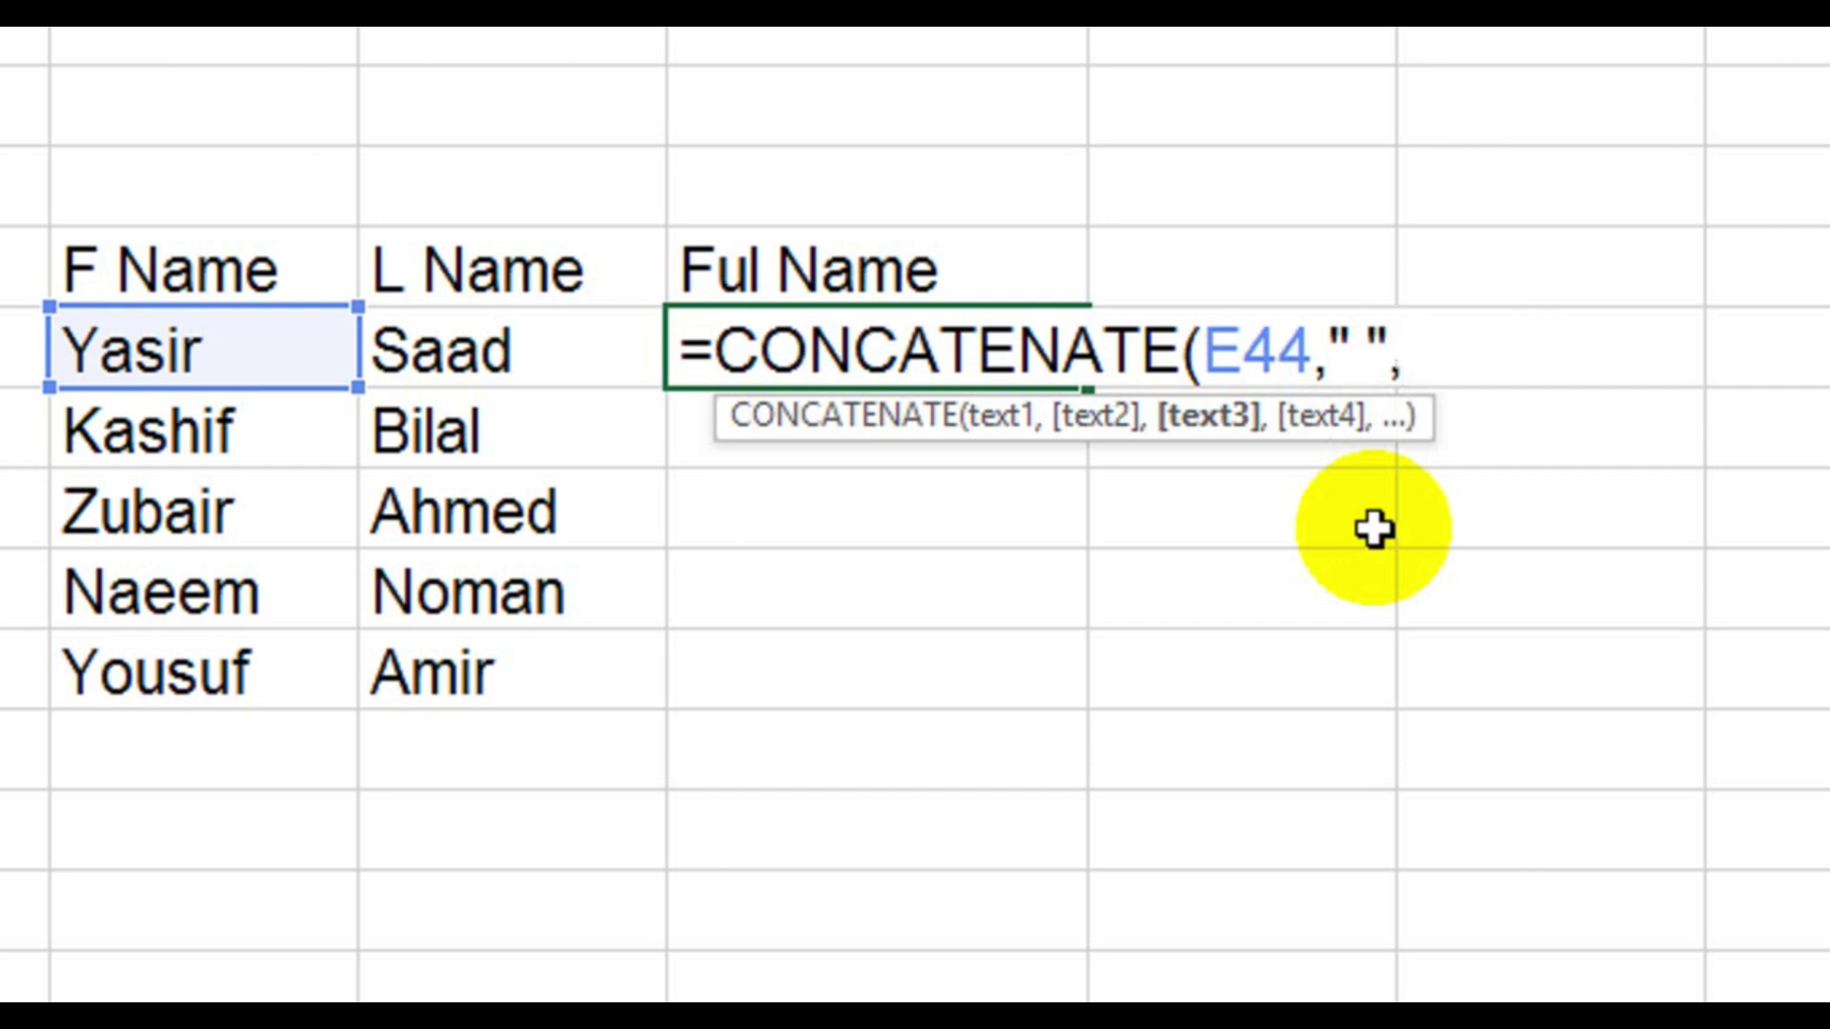
{"action": "left_click", "coordinate": [578, 365]}
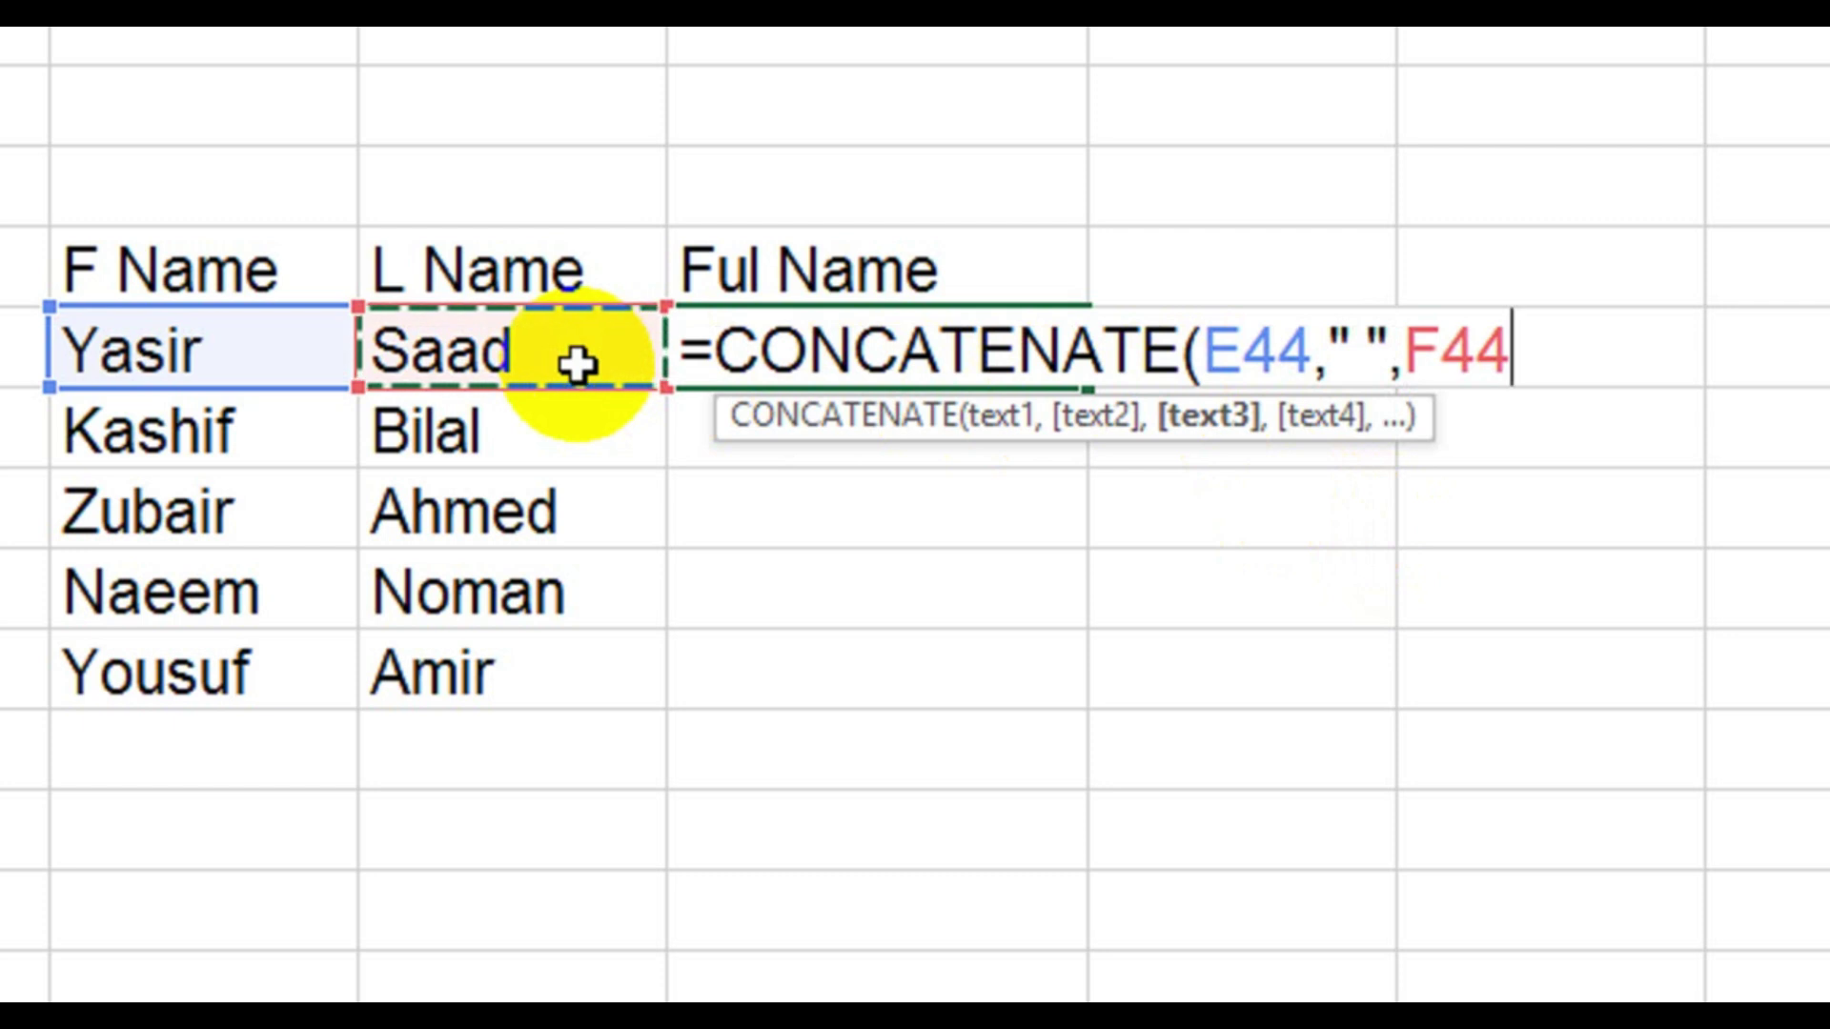
{"action": "type", "text": ")"}
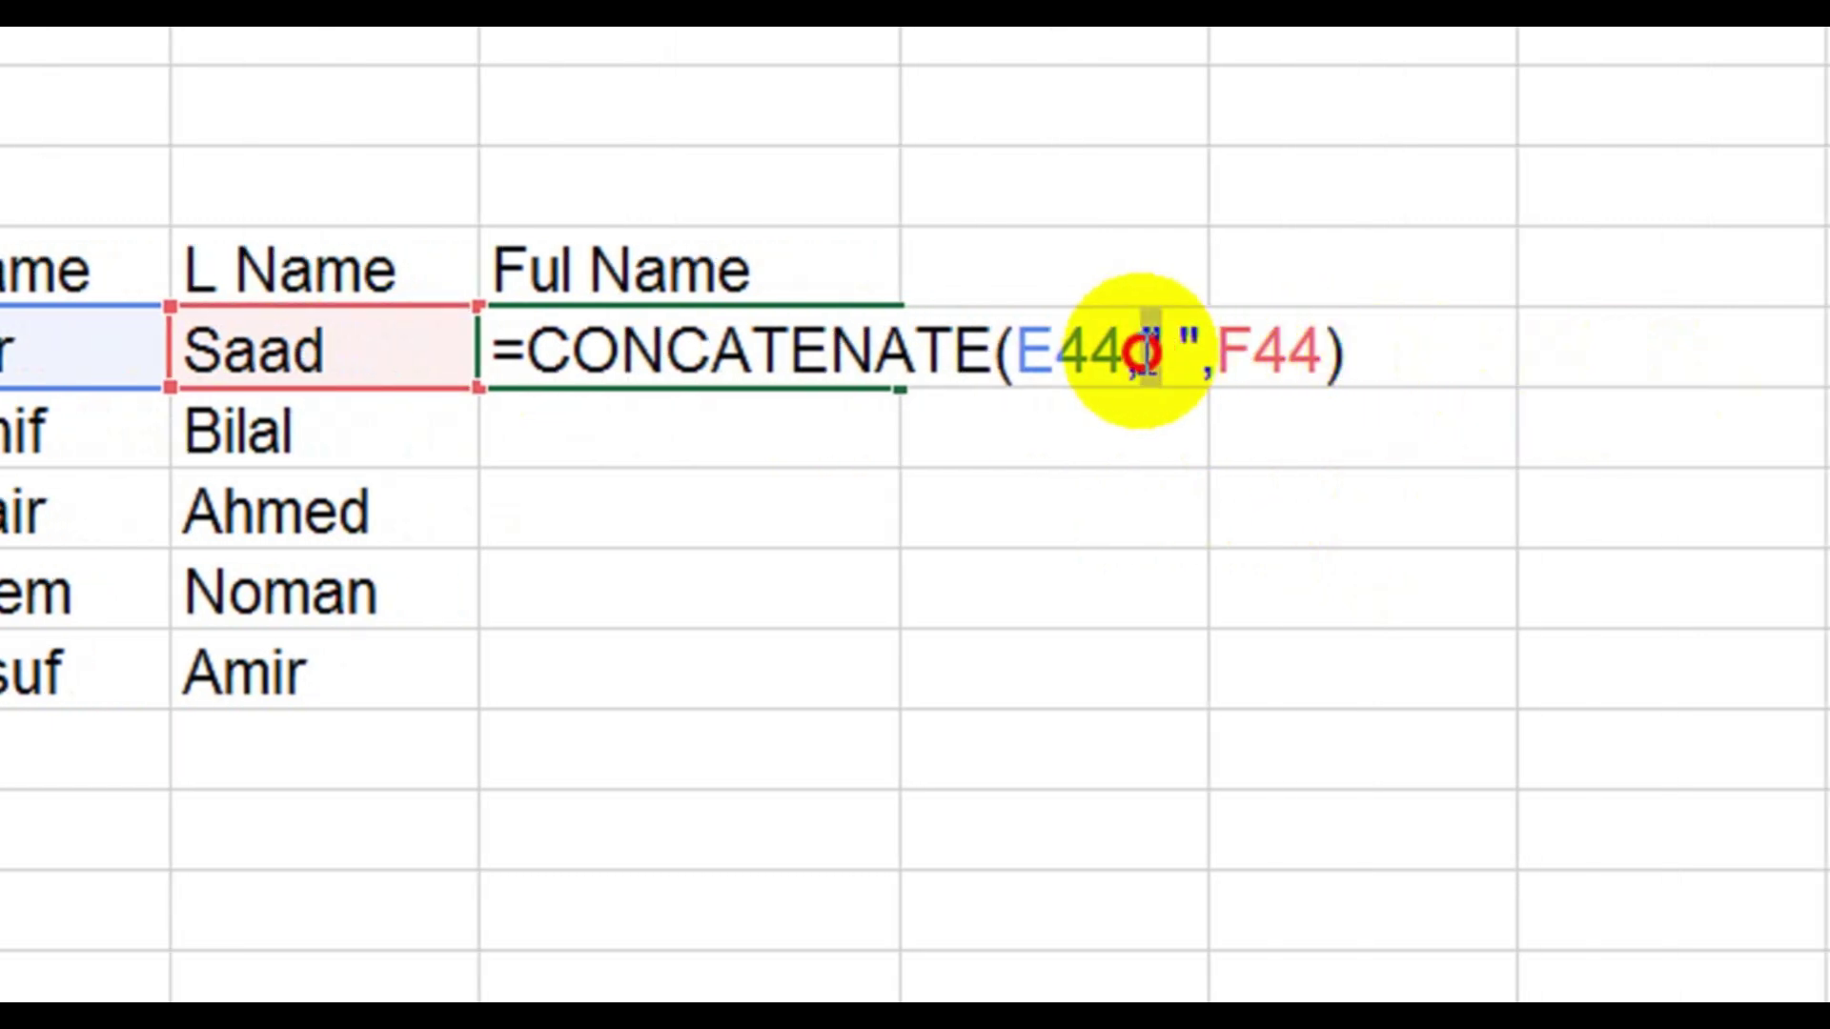
{"action": "left_click", "coordinate": [1147, 352]}
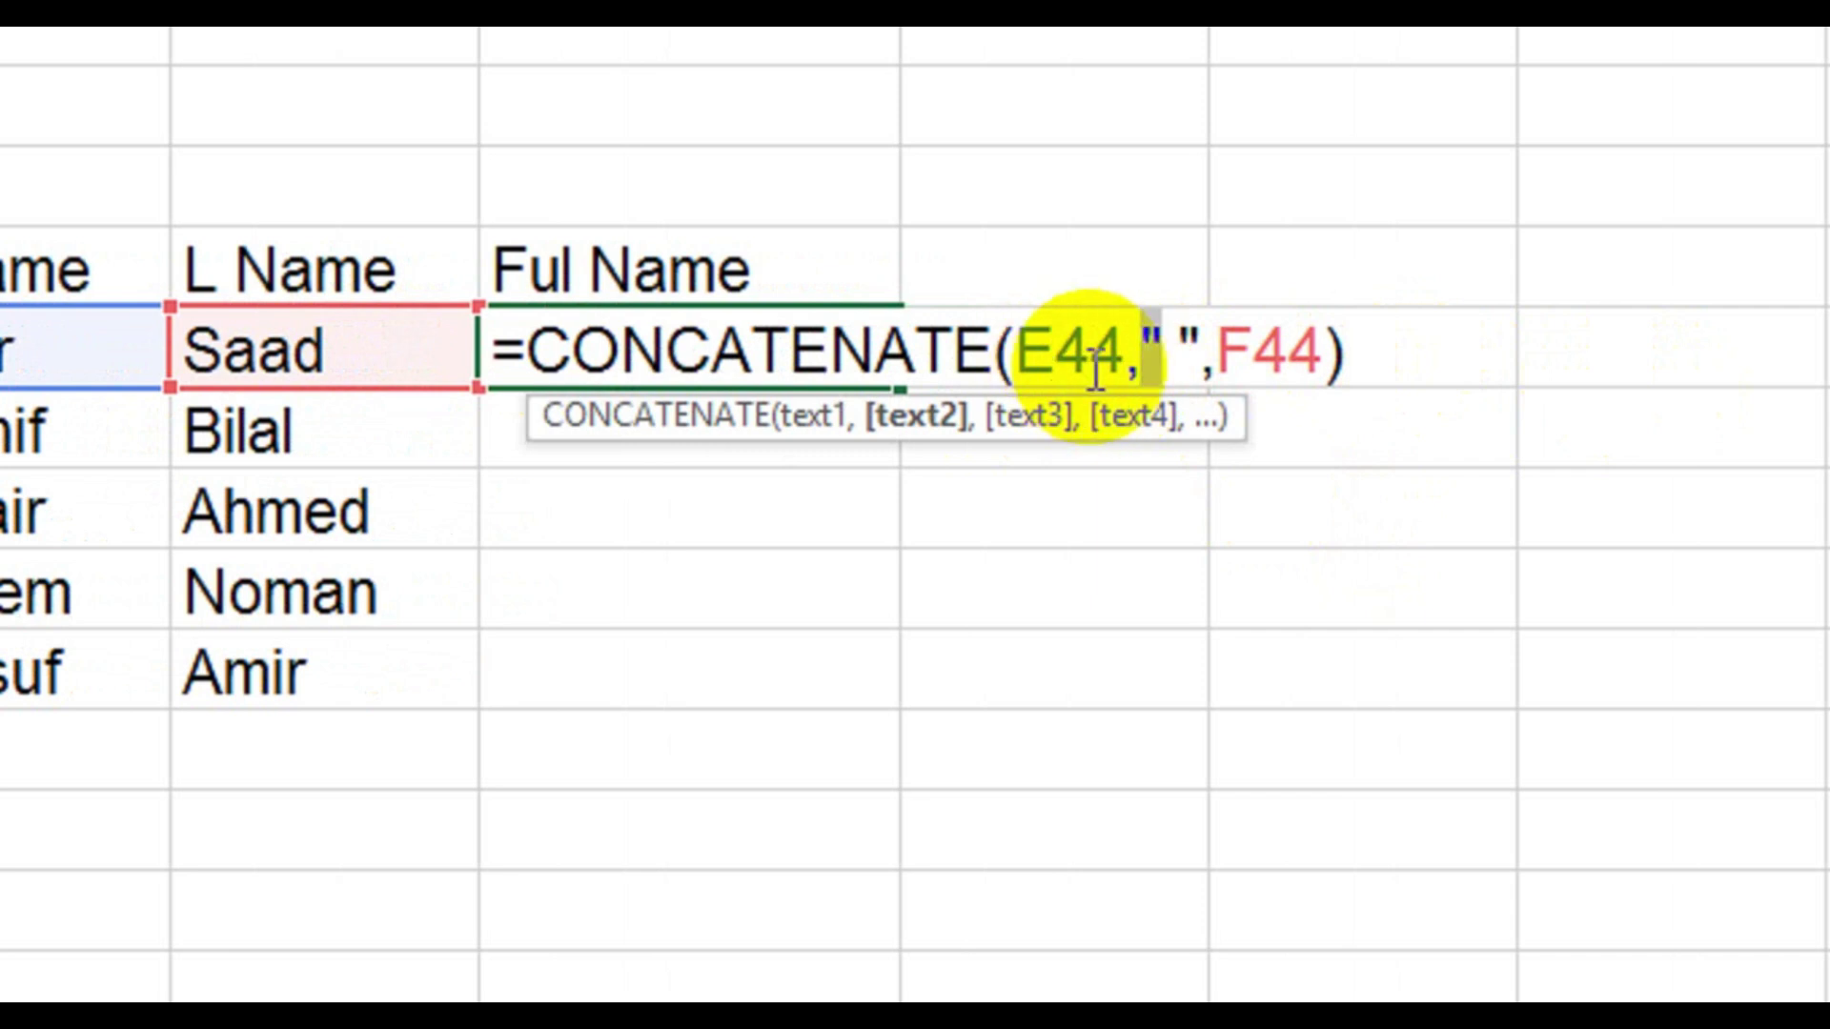
{"action": "left_click", "coordinate": [1182, 351]}
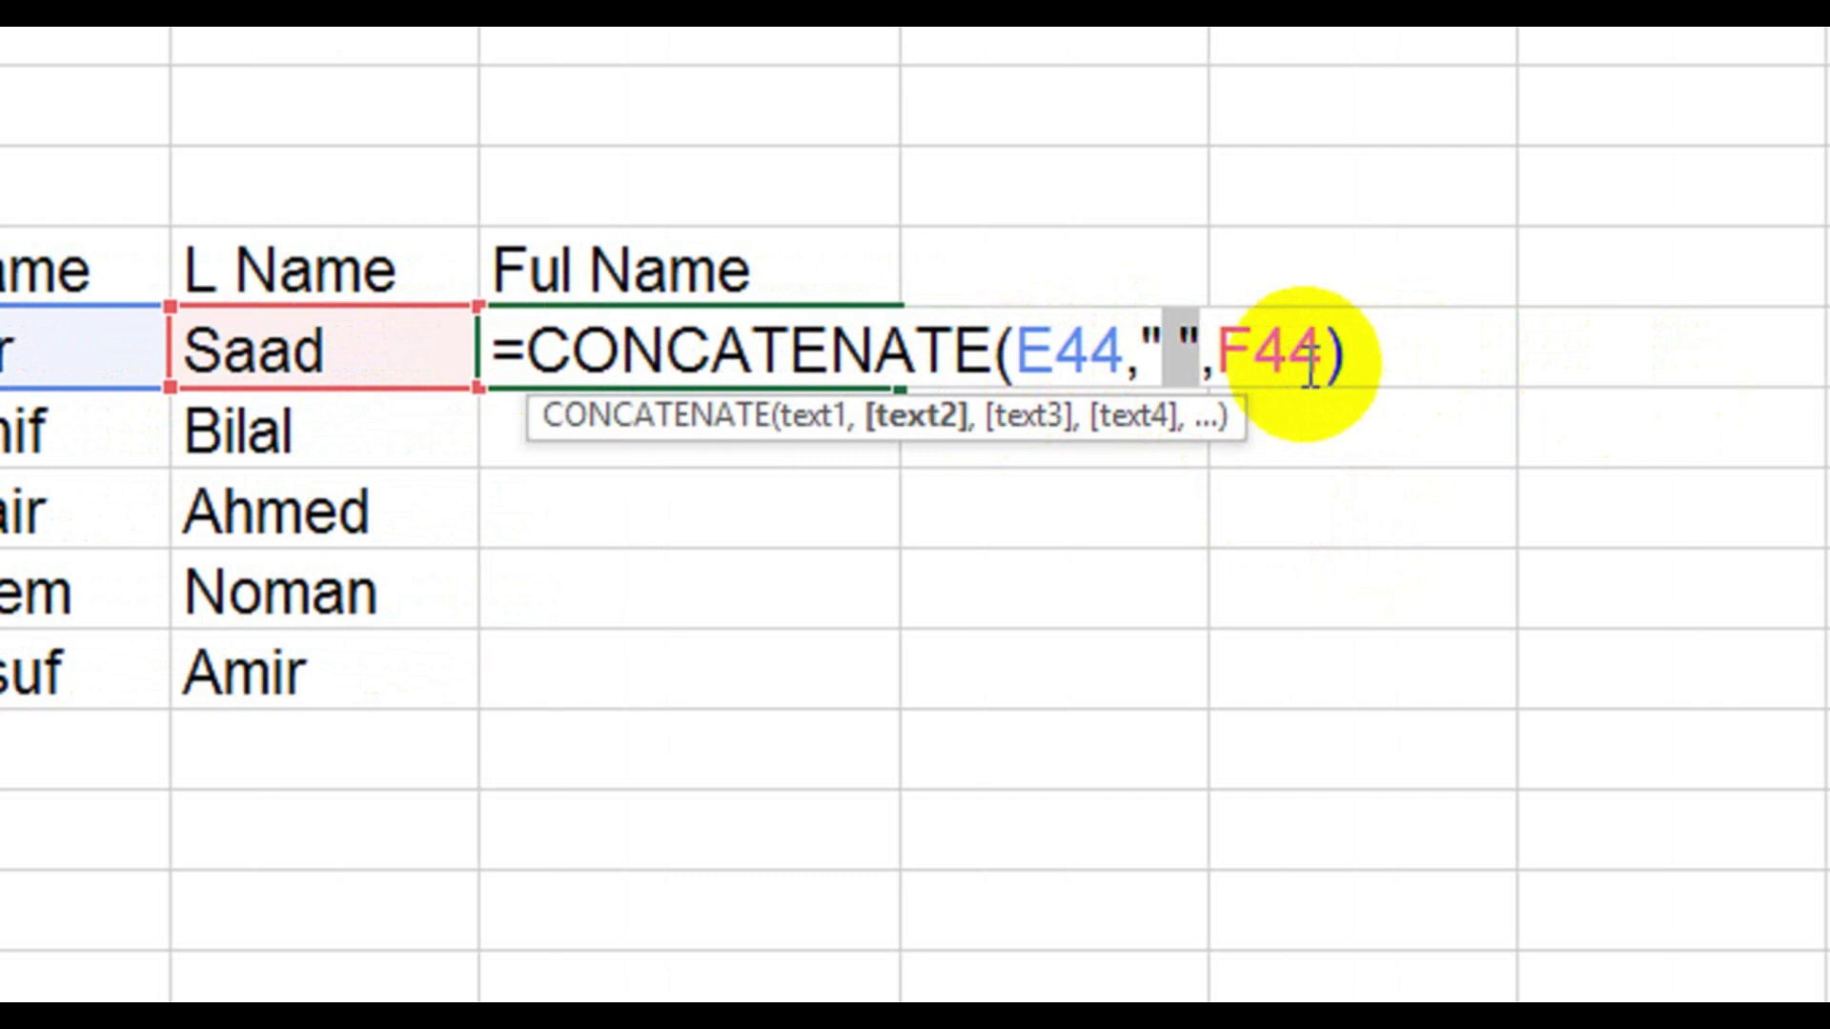
{"action": "key", "text": "Return"}
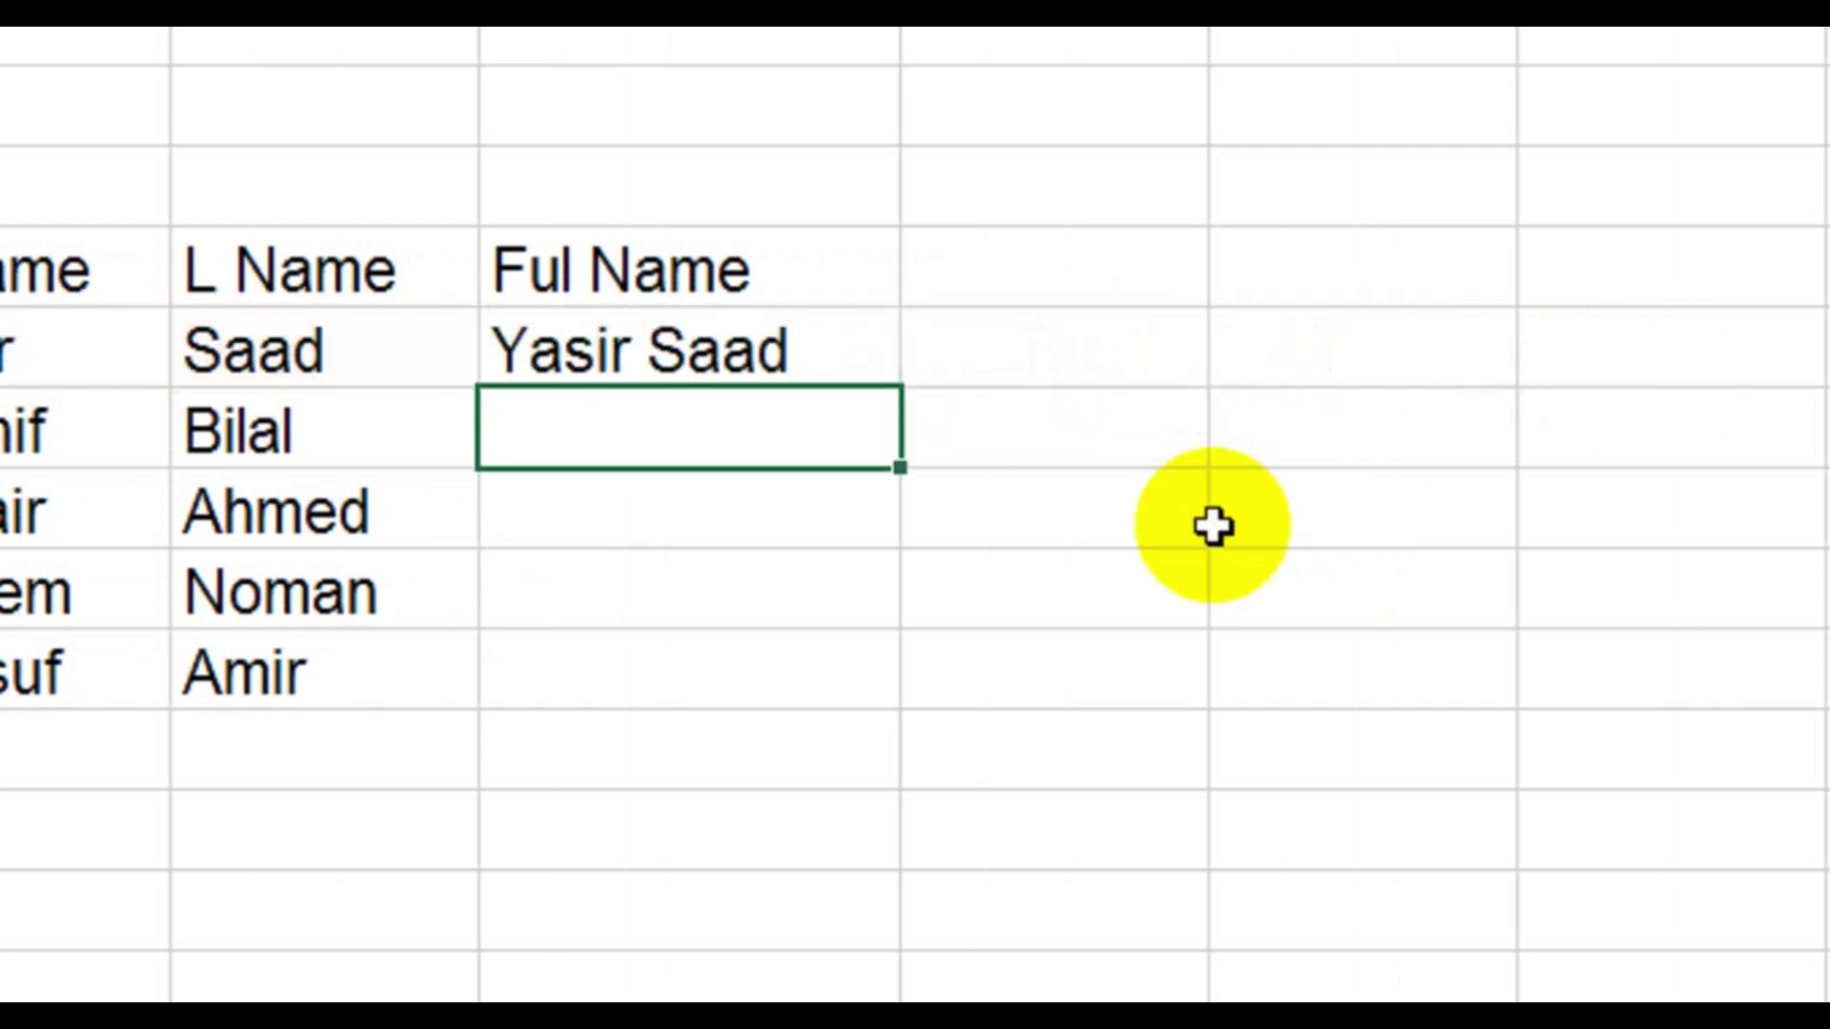
Try the CONCATENATE formula in G44 without the space between the quotation marks, and undo that change
{"action": "left_click", "coordinate": [642, 362]}
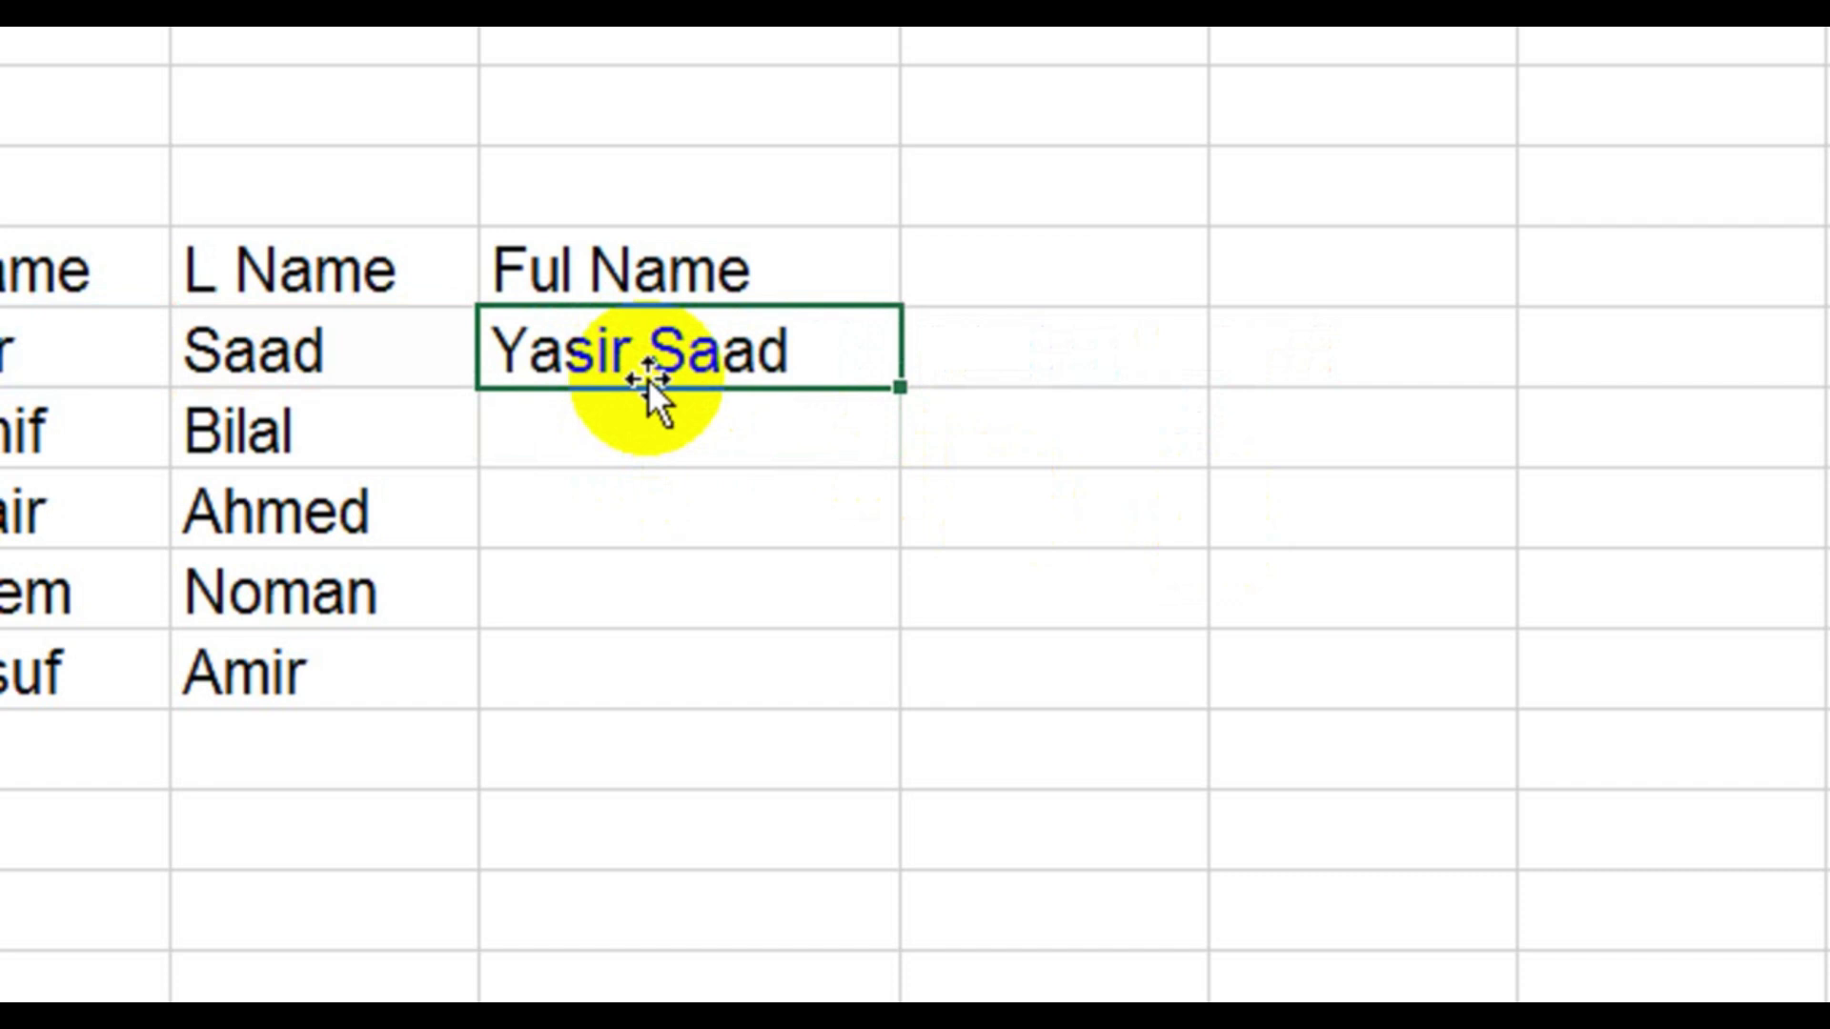
{"action": "double_click", "coordinate": [648, 379]}
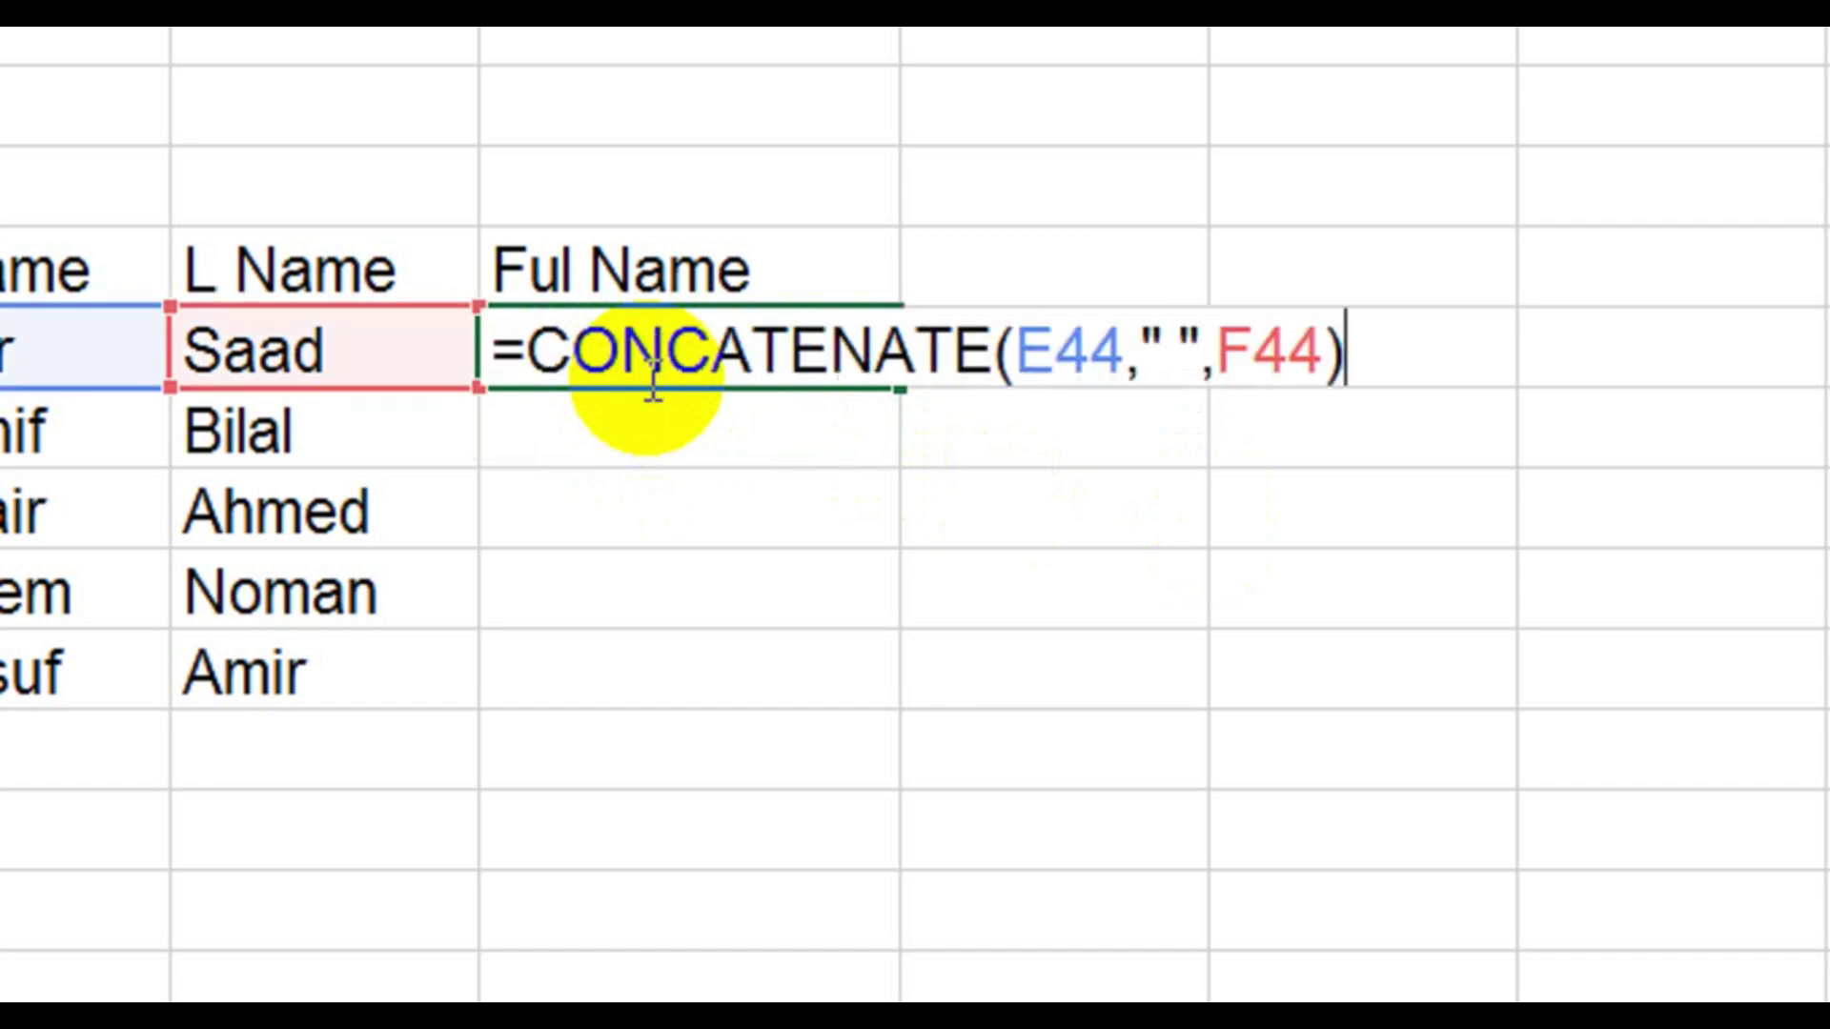
{"action": "left_click", "coordinate": [1183, 367]}
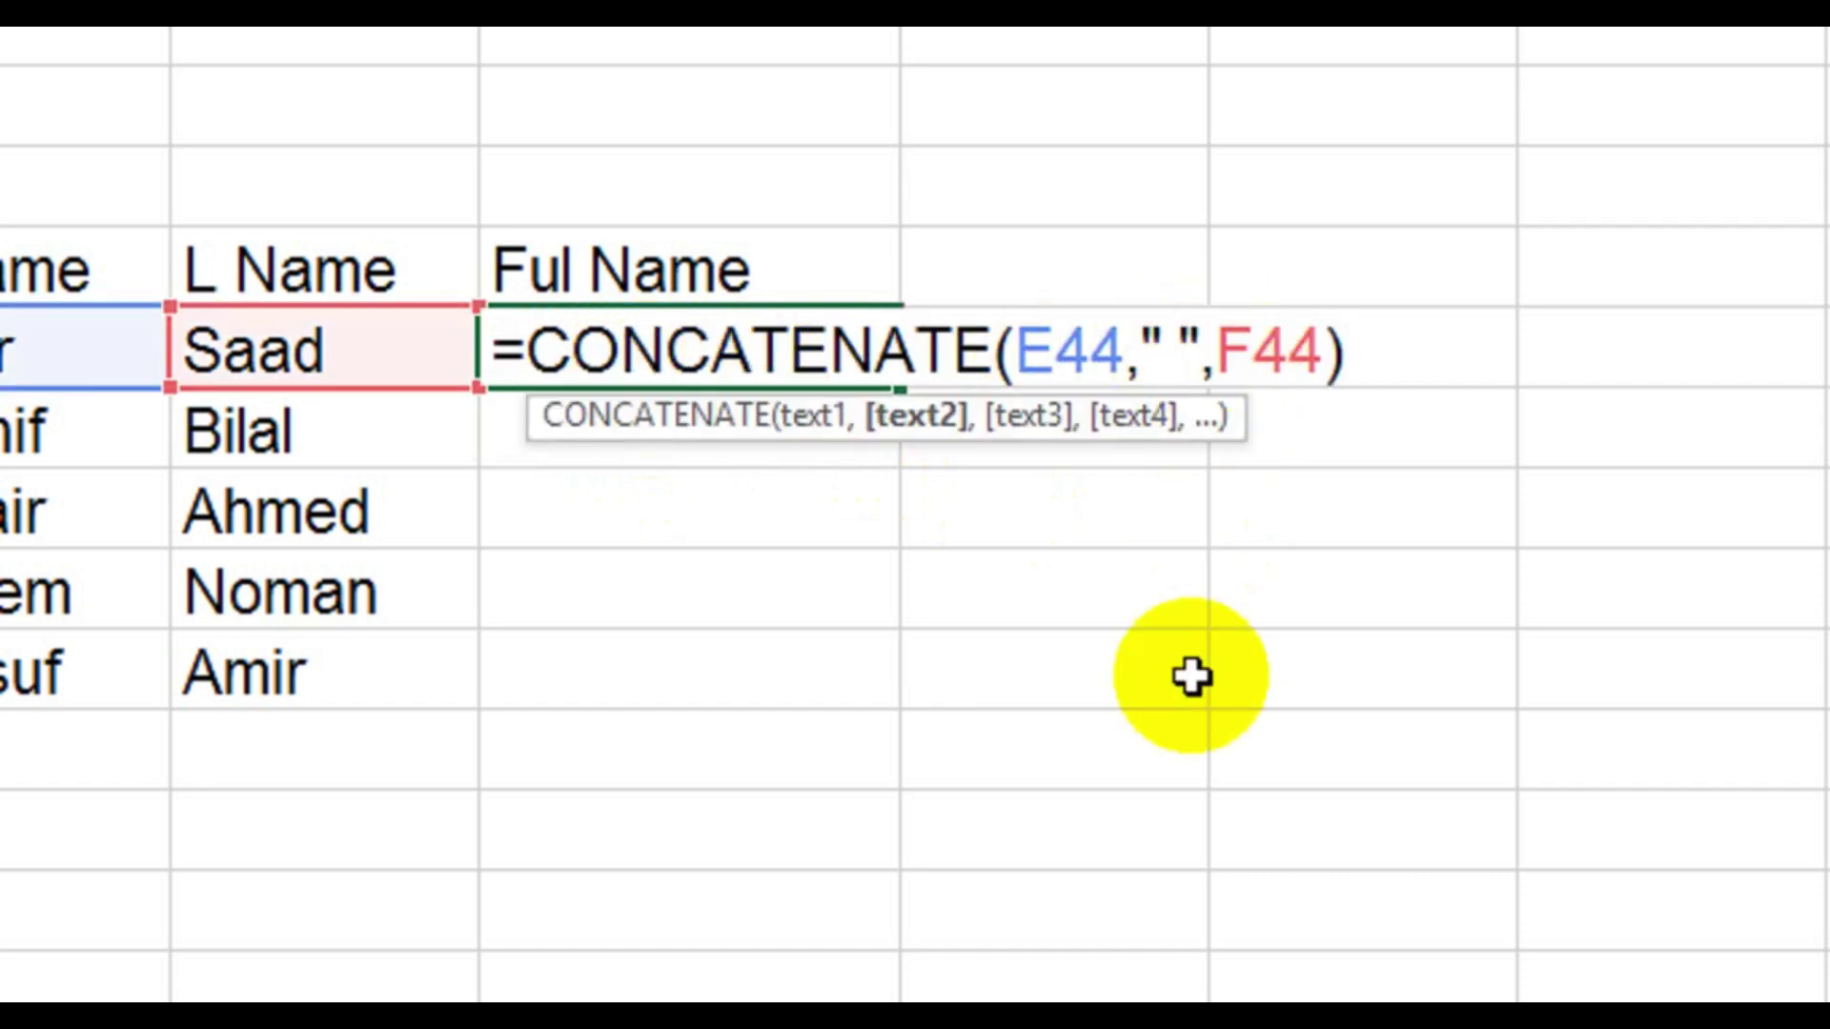
{"action": "key", "text": "BackSpace"}
{"action": "key", "text": "Return"}
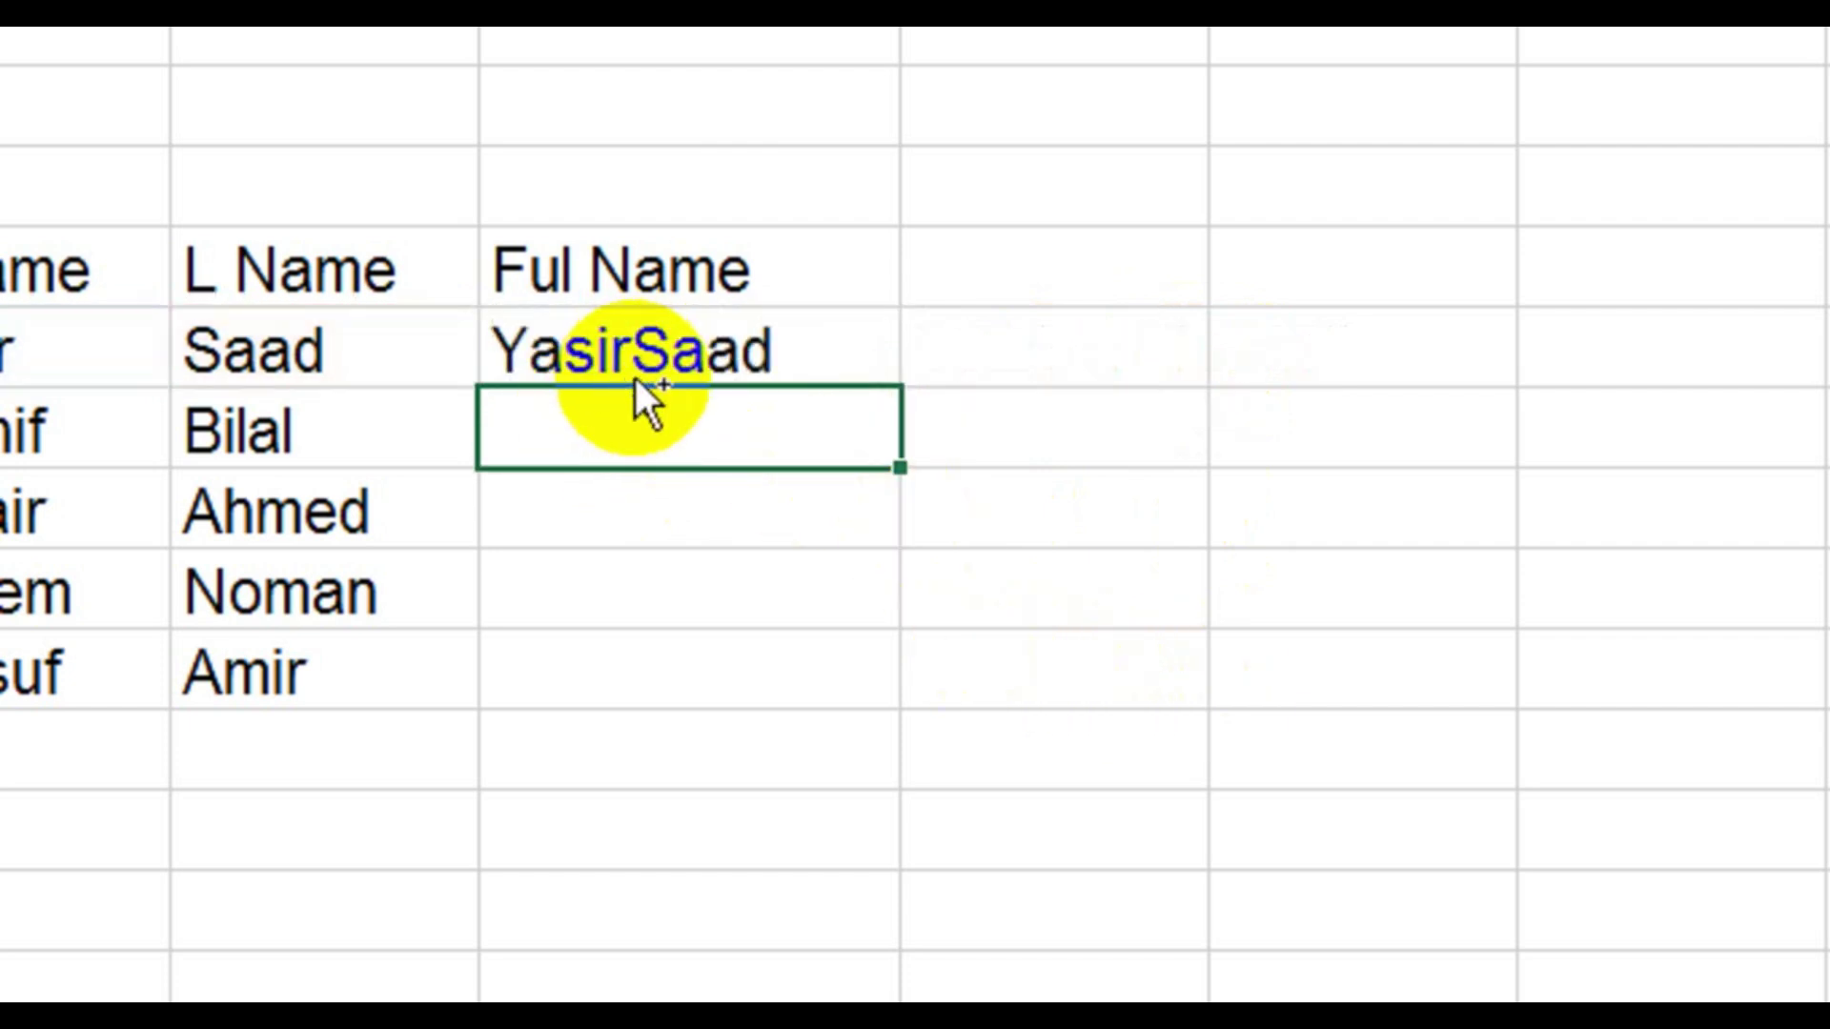
{"action": "key", "text": "ctrl+z"}
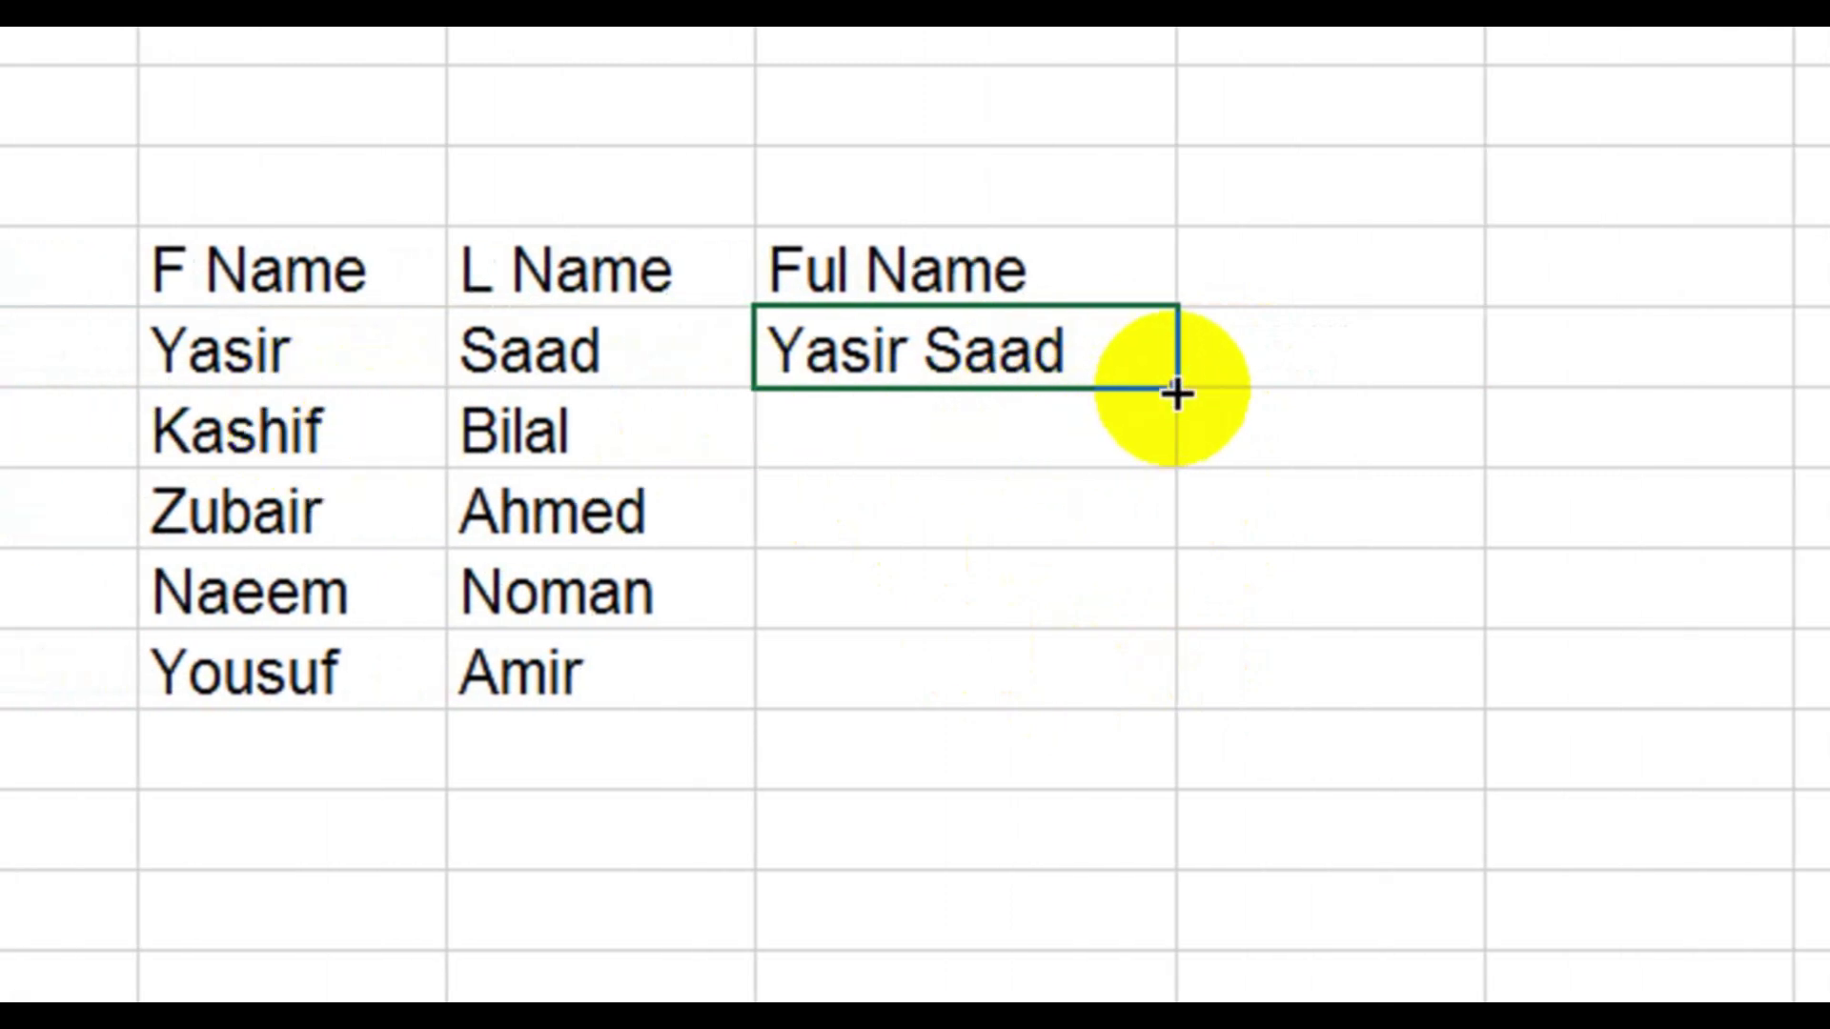
Fill the CONCATENATE formula from G44 down to G48 and fit column G's width to its contents
{"action": "left_click_drag", "start_coordinate": [1174, 393], "coordinate": [1149, 699]}
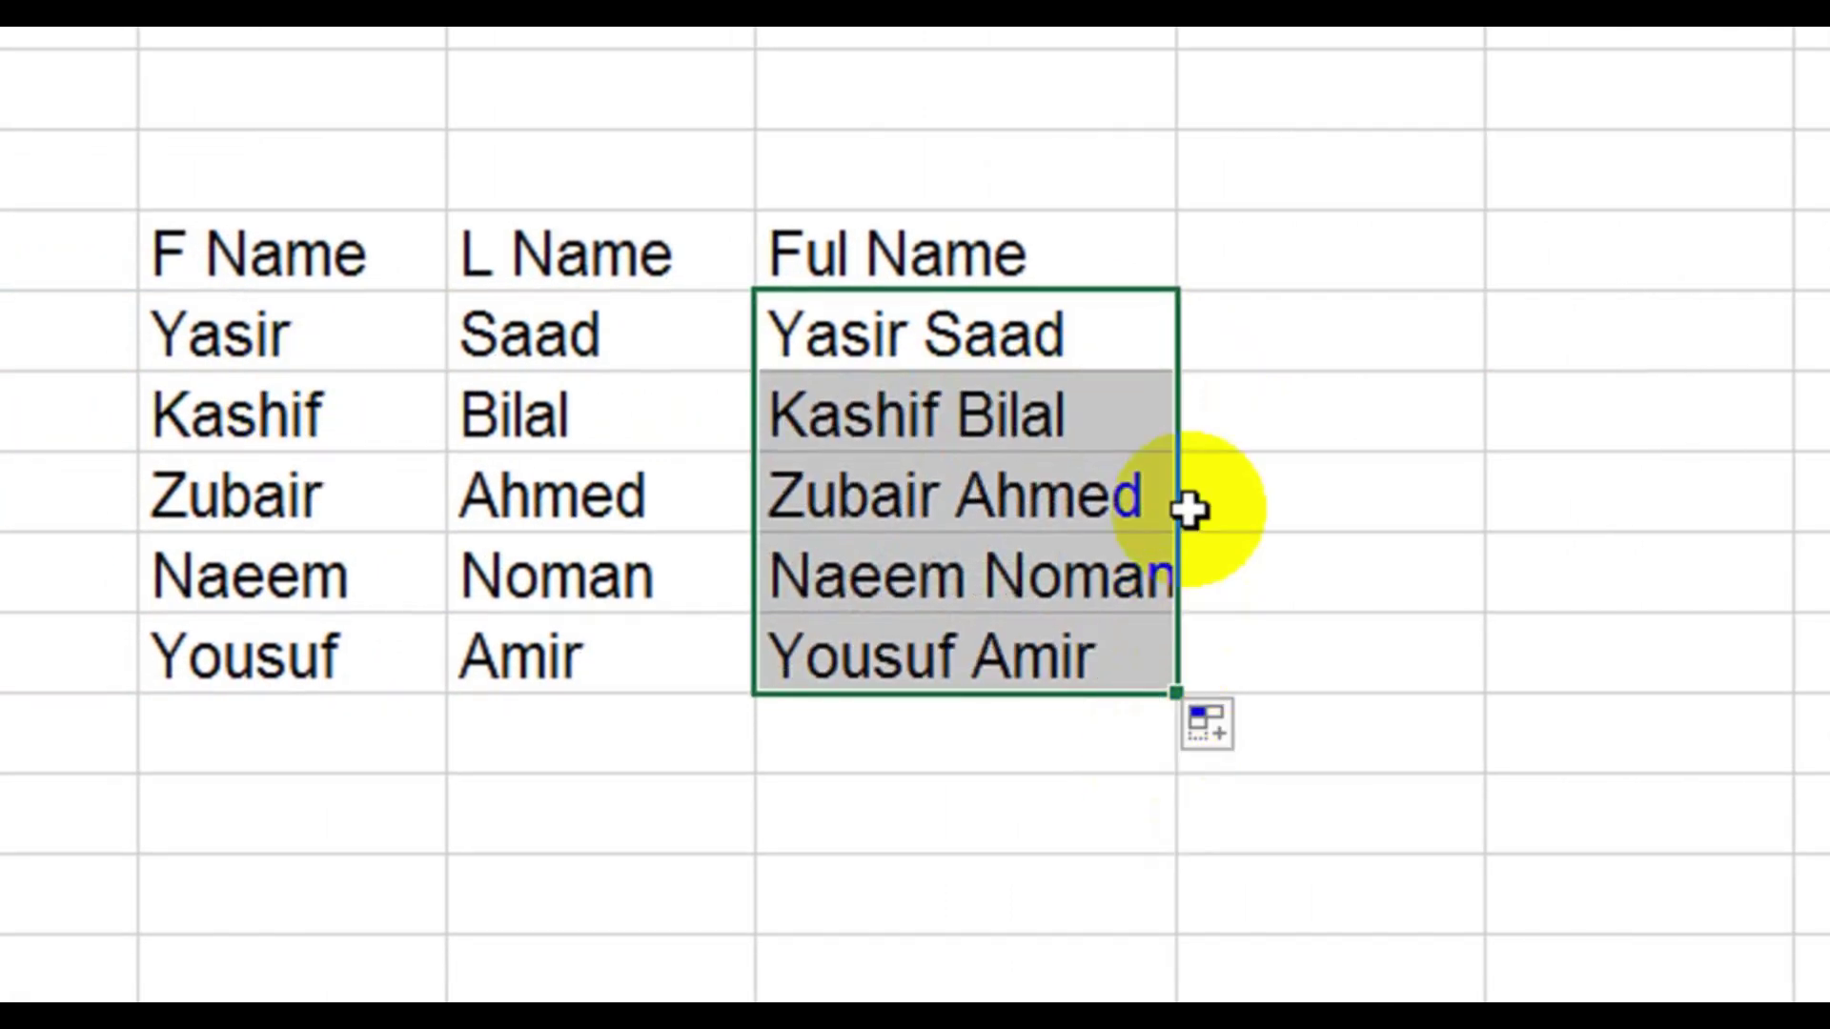
{"action": "double_click", "coordinate": [1176, 234]}
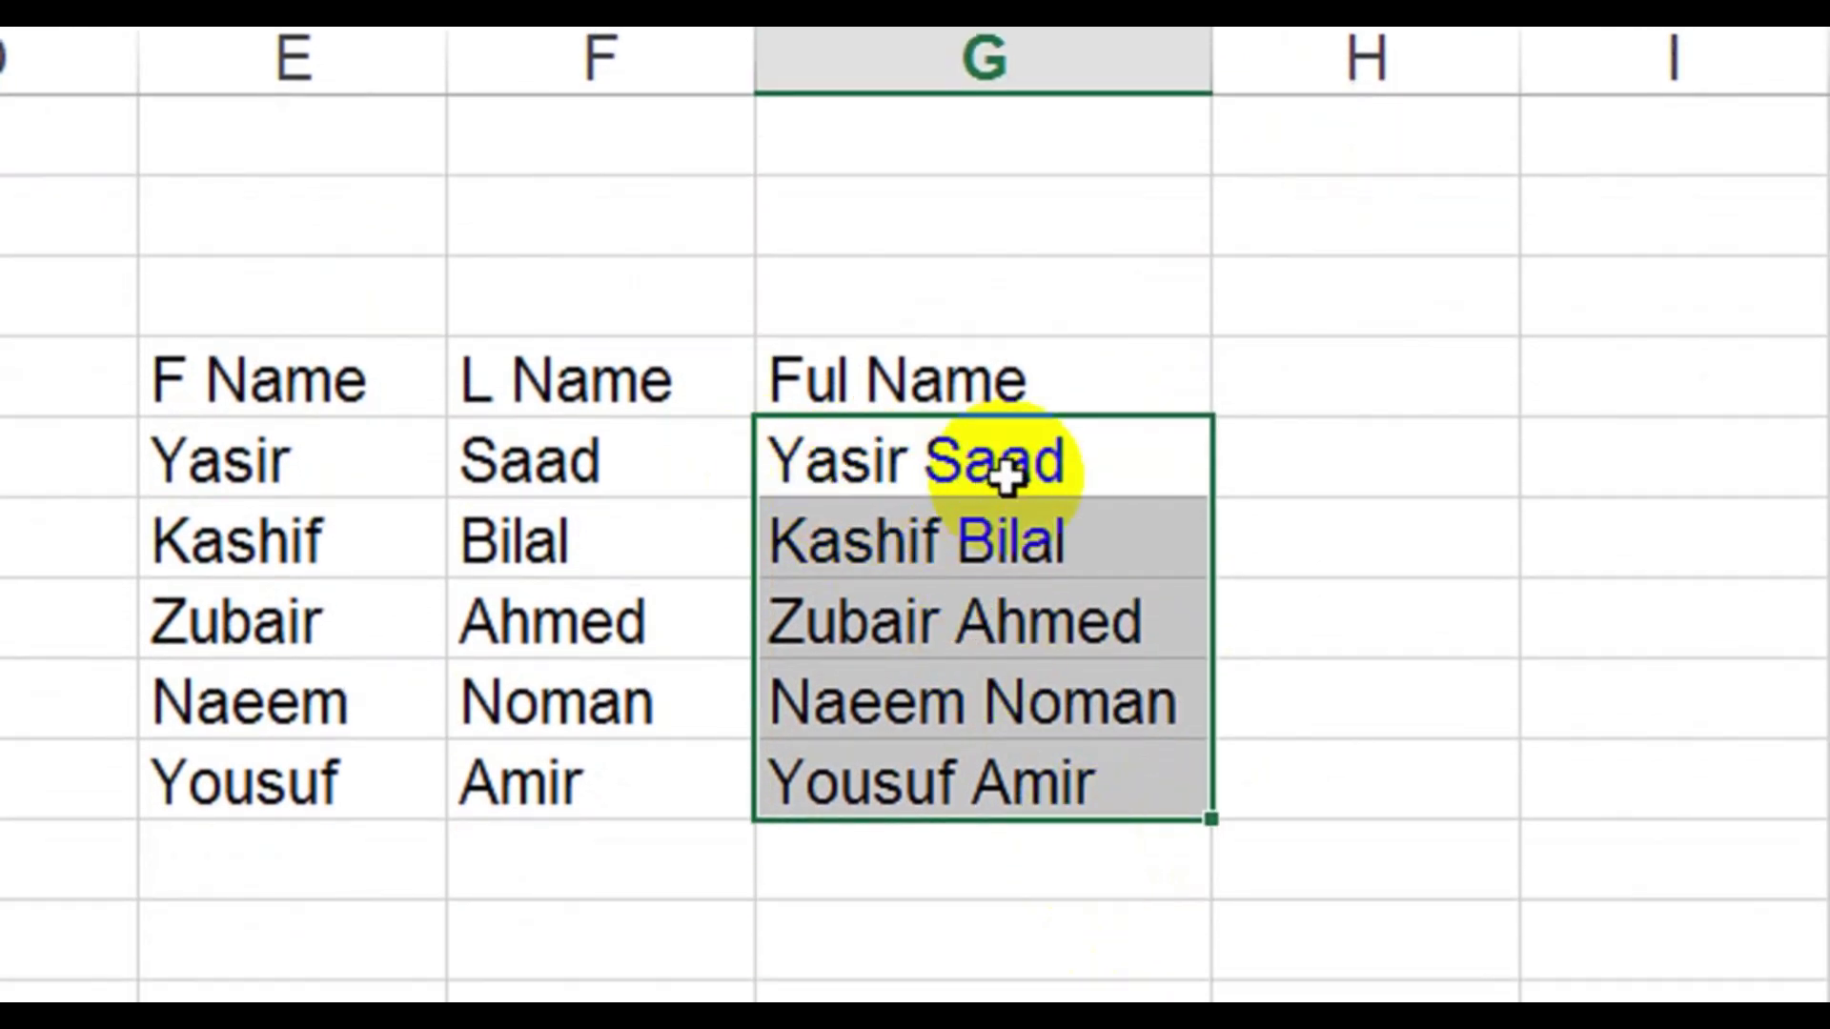
Compare the combined full names with their first and last names, and review the formula list and the sales table above
{"action": "left_click", "coordinate": [902, 540]}
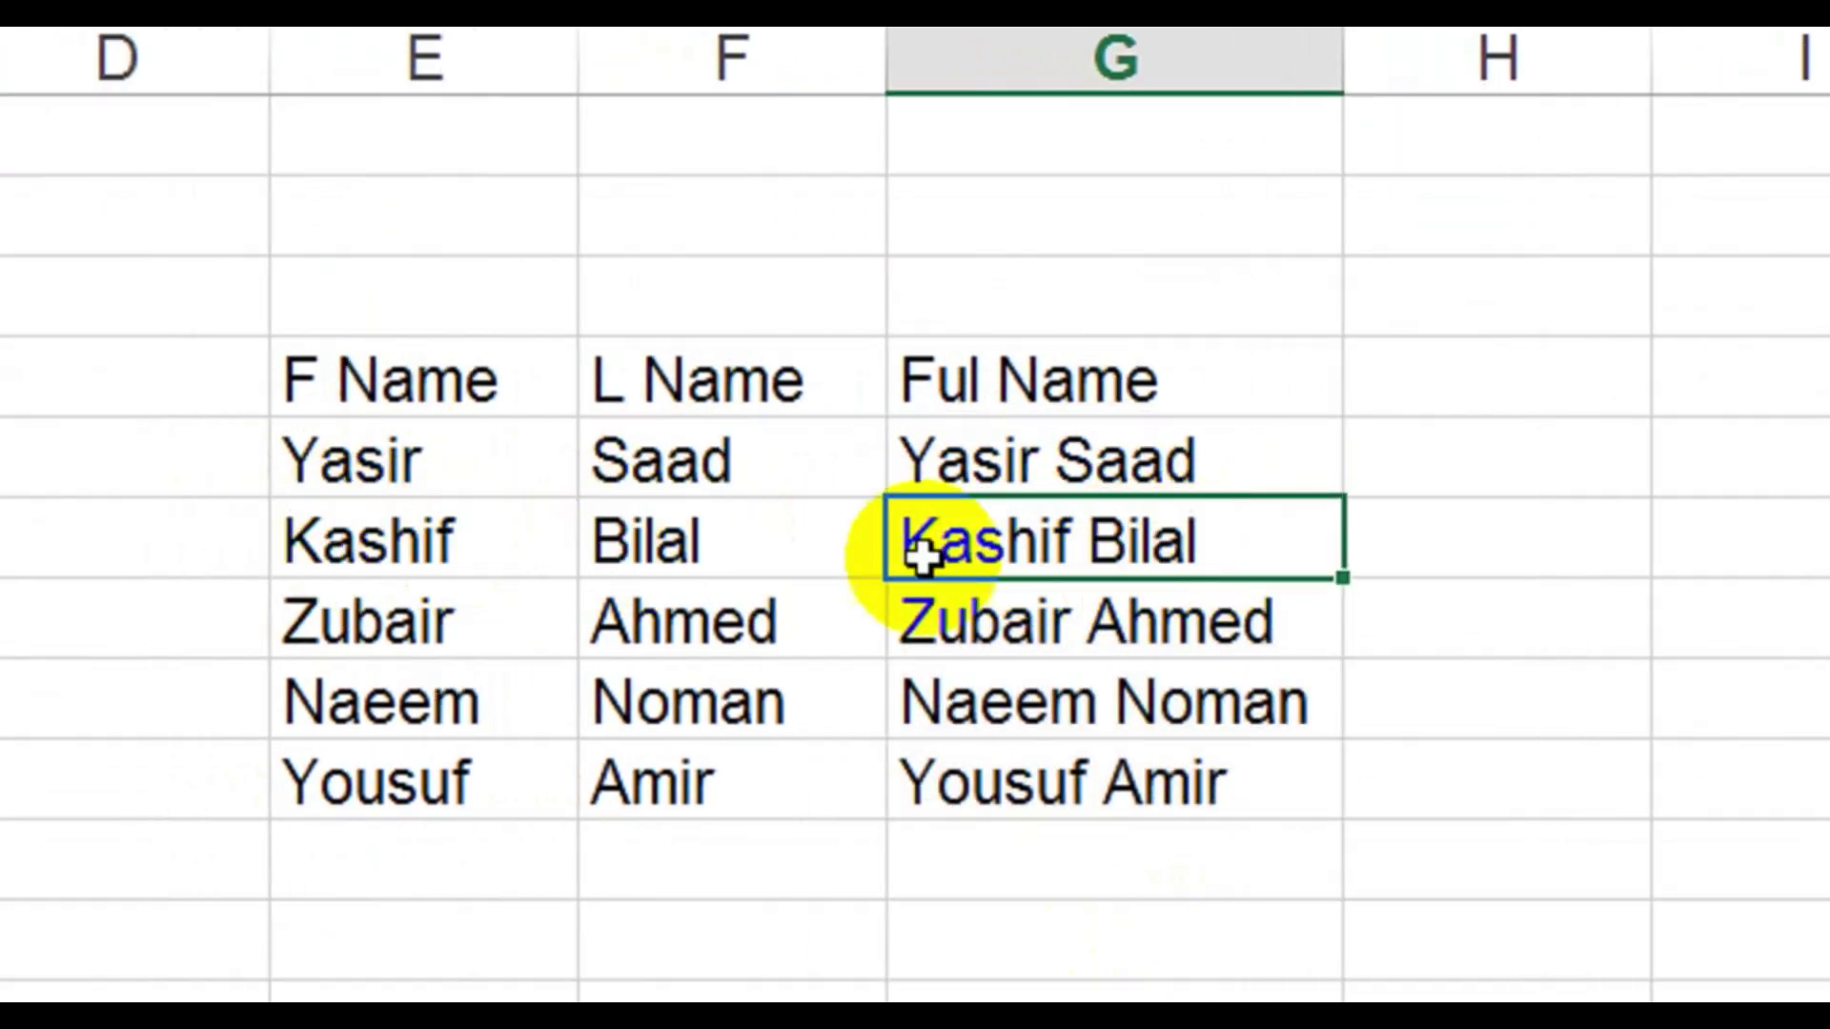
{"action": "left_click", "coordinate": [439, 620]}
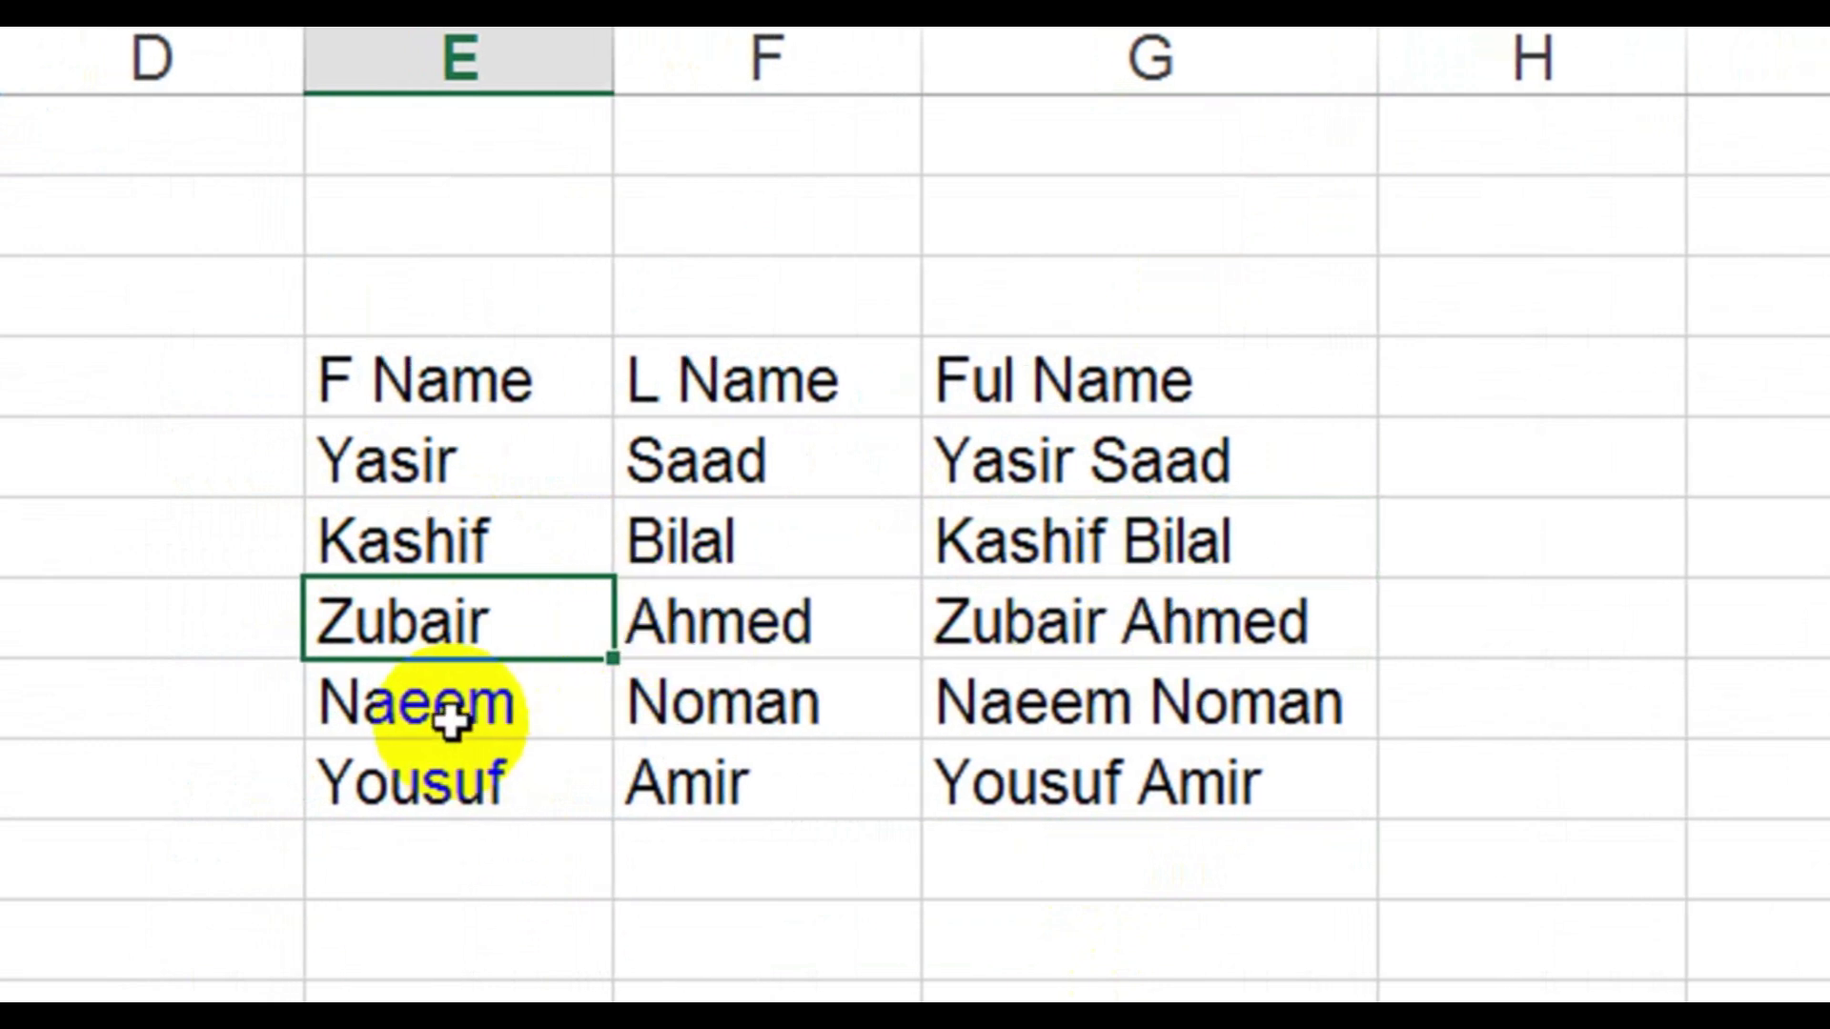
{"action": "left_click", "coordinate": [448, 722]}
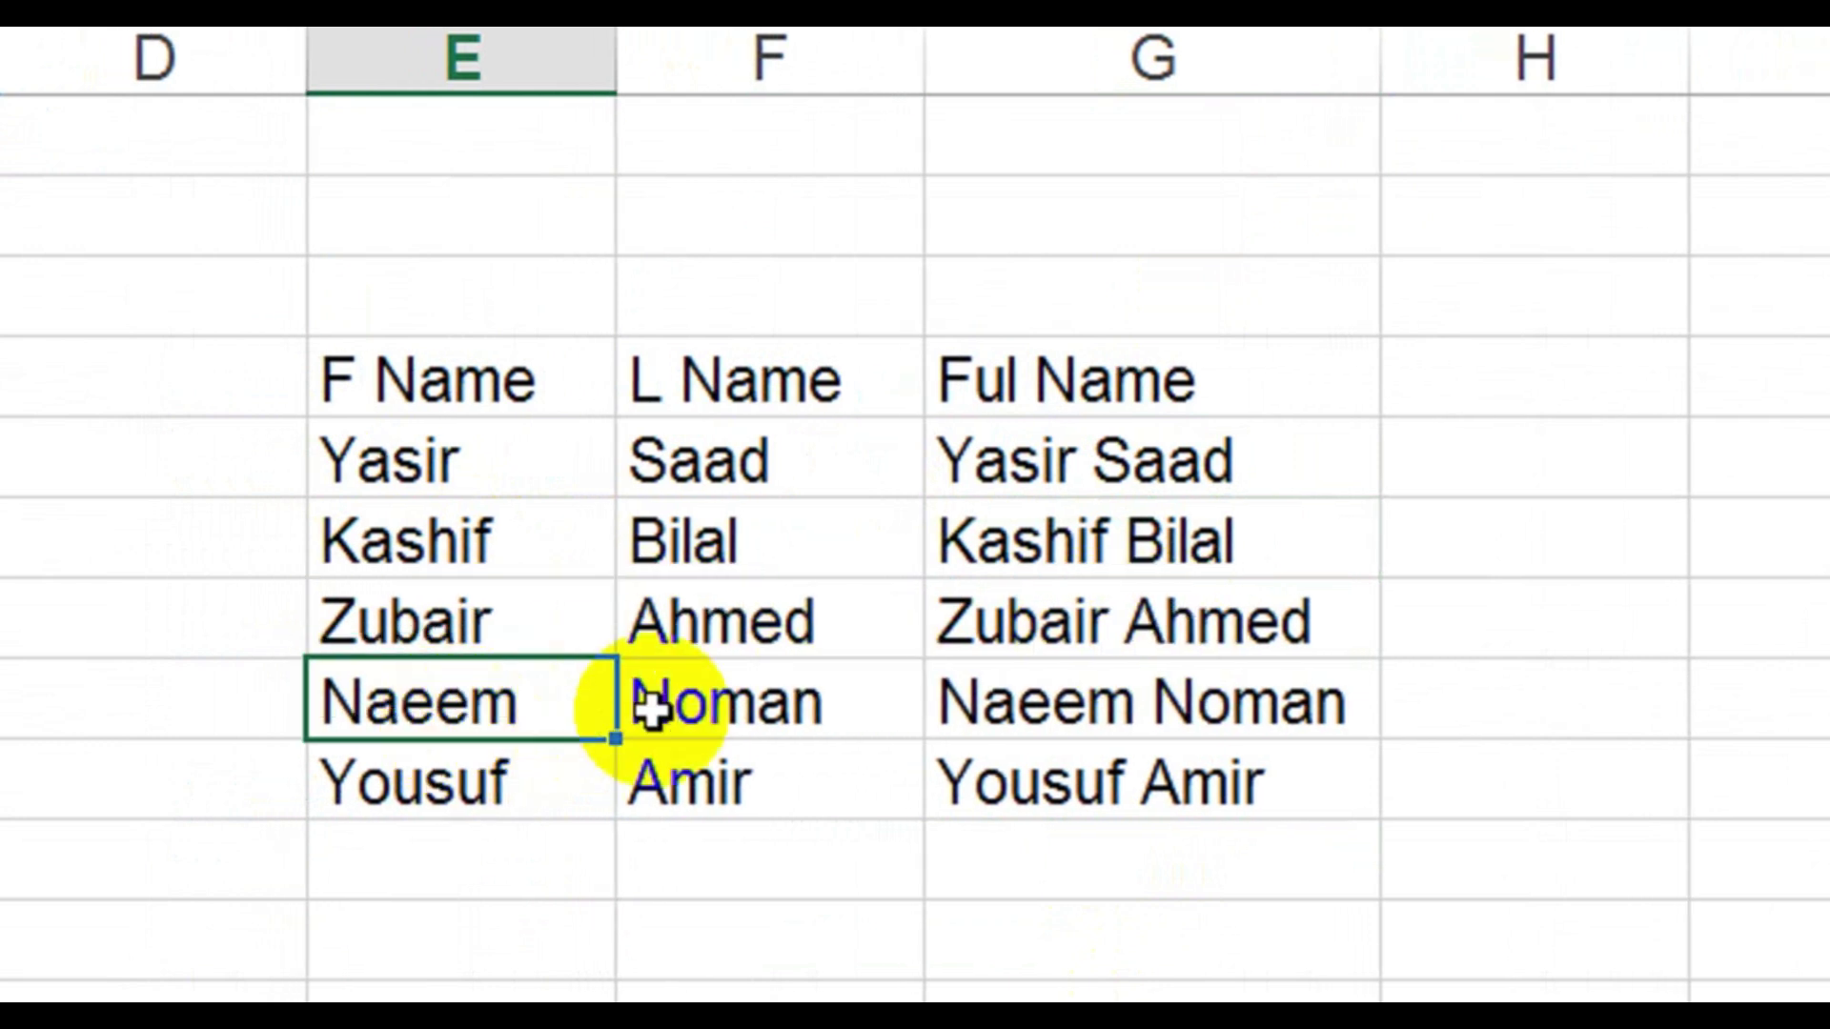
{"action": "left_click", "coordinate": [804, 714]}
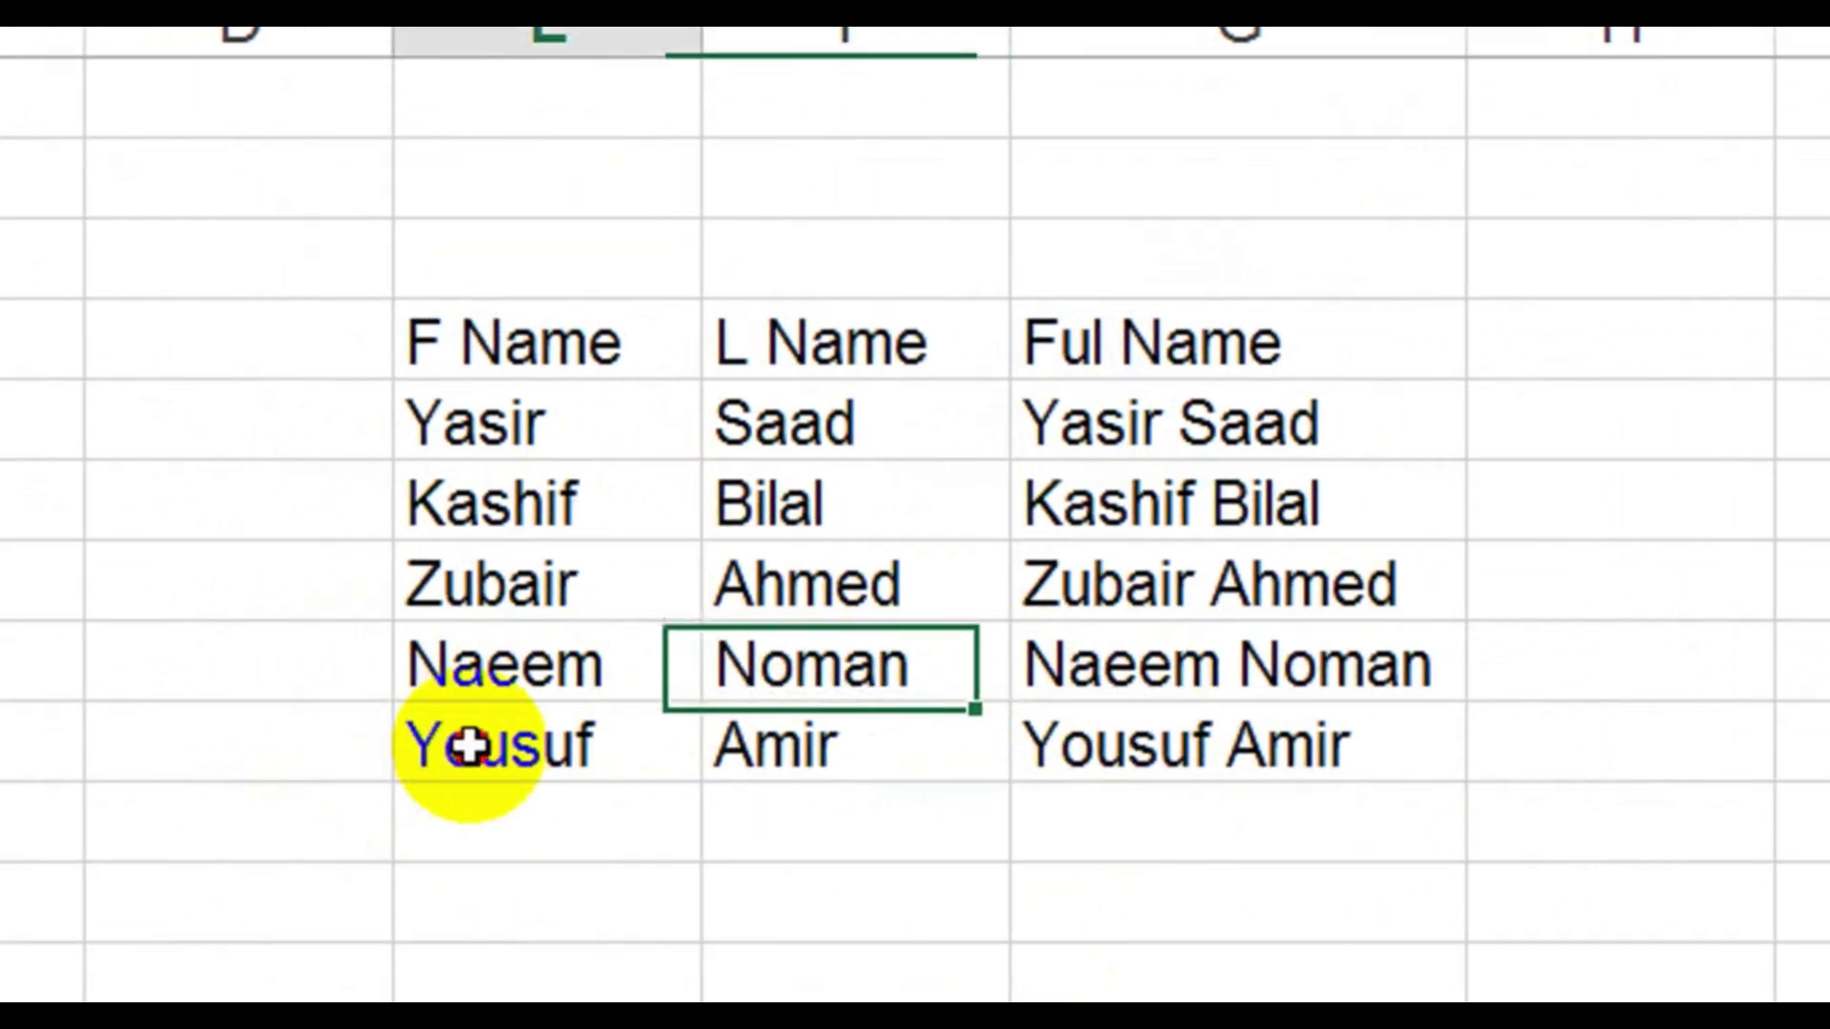
{"action": "left_click", "coordinate": [896, 747]}
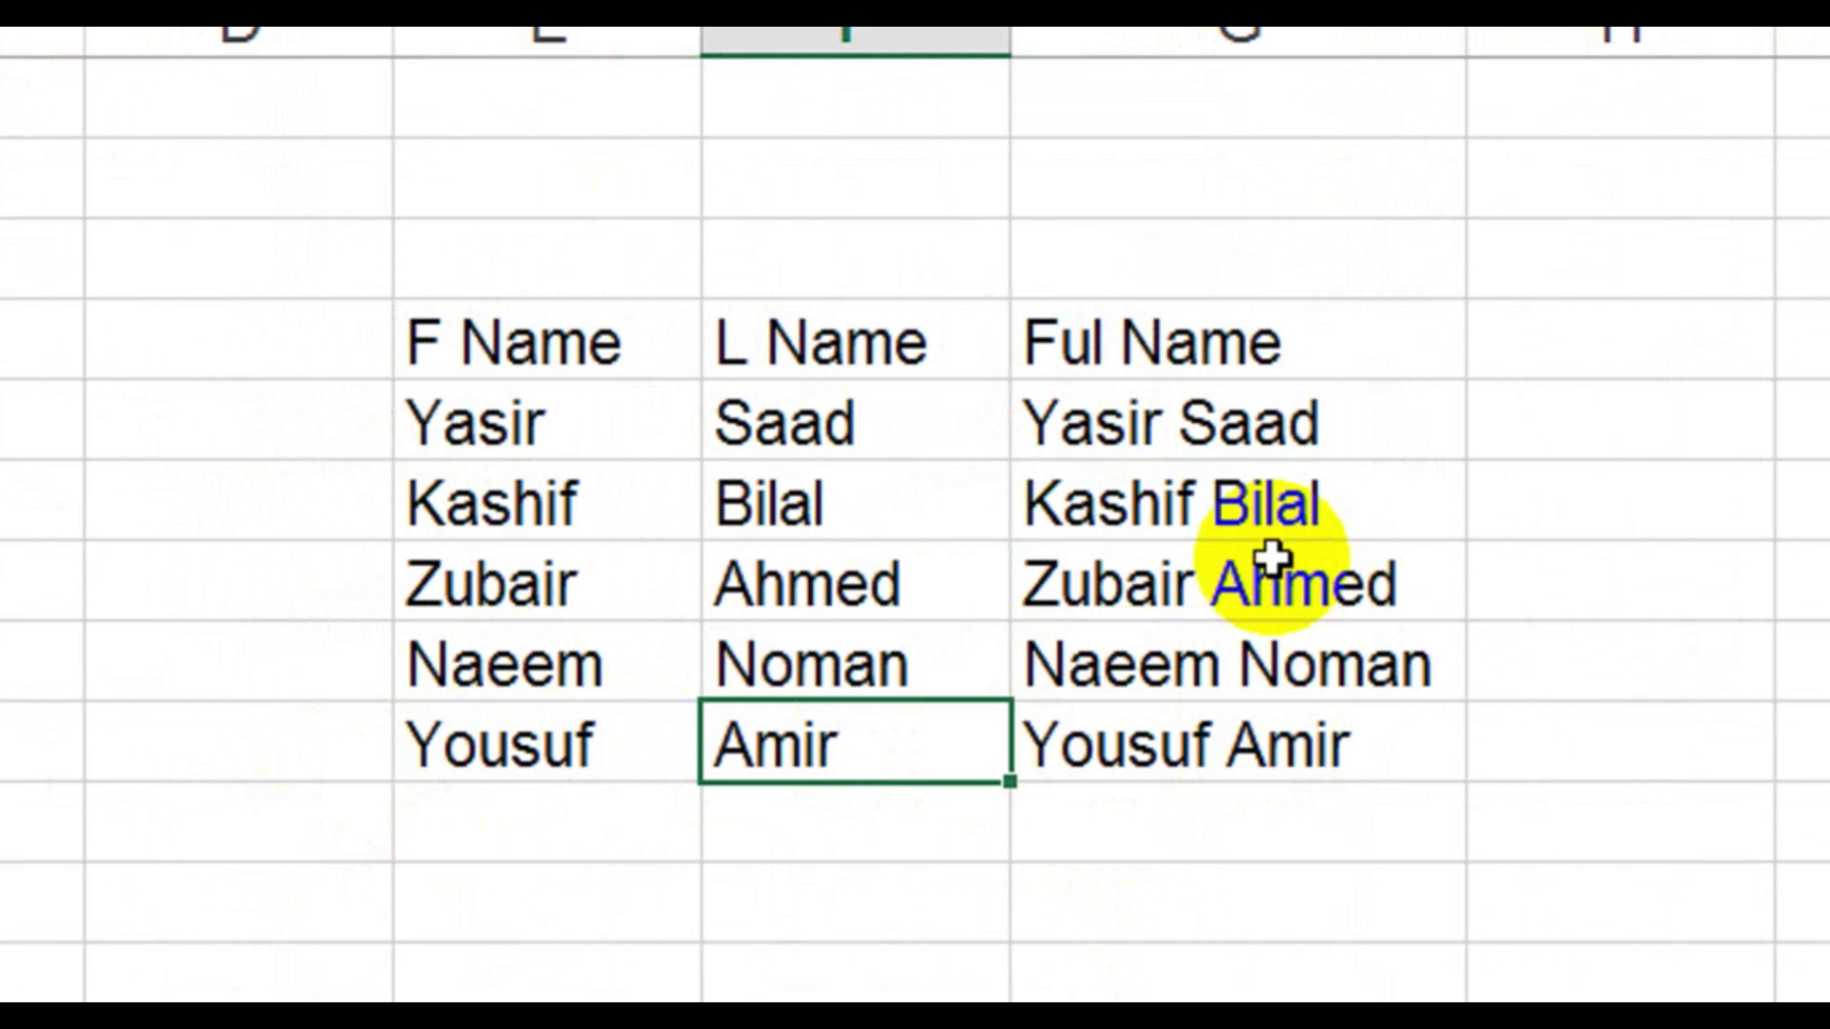
{"action": "scroll", "coordinate": [1194, 569], "scroll_direction": "up", "scroll_amount": 5}
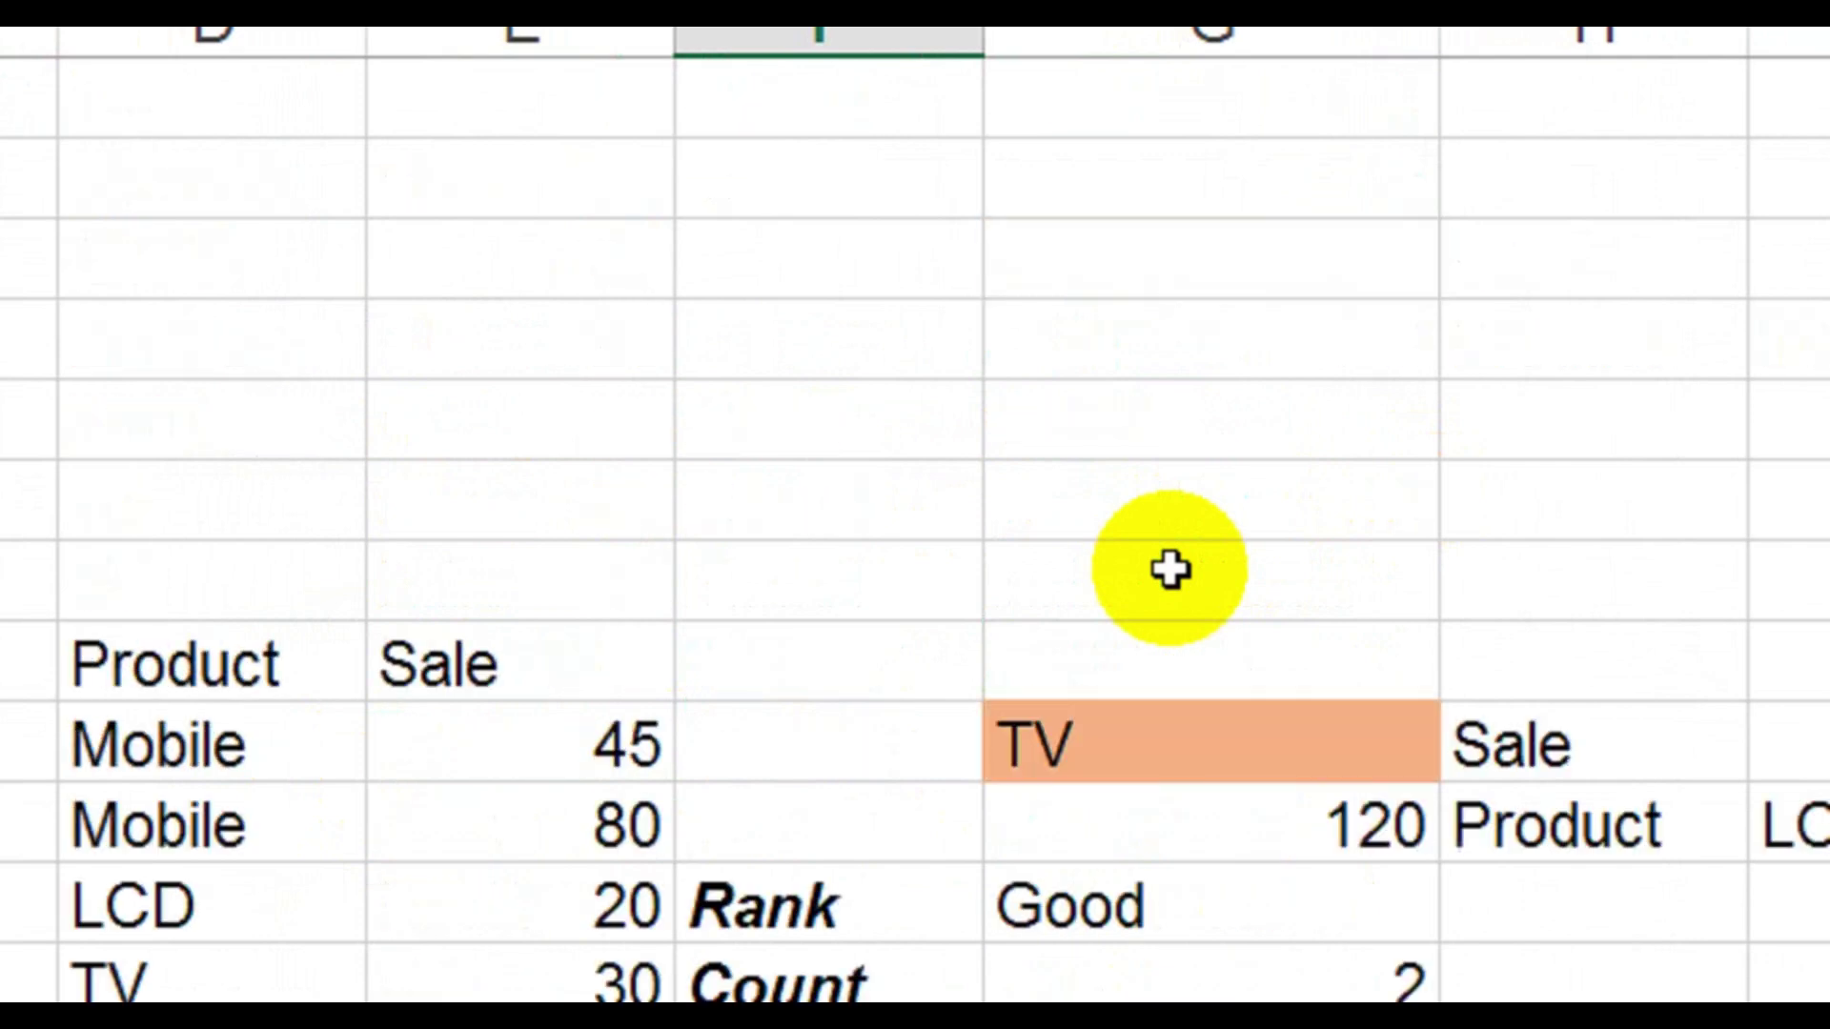
{"action": "scroll", "coordinate": [1170, 569], "scroll_direction": "up", "scroll_amount": 10}
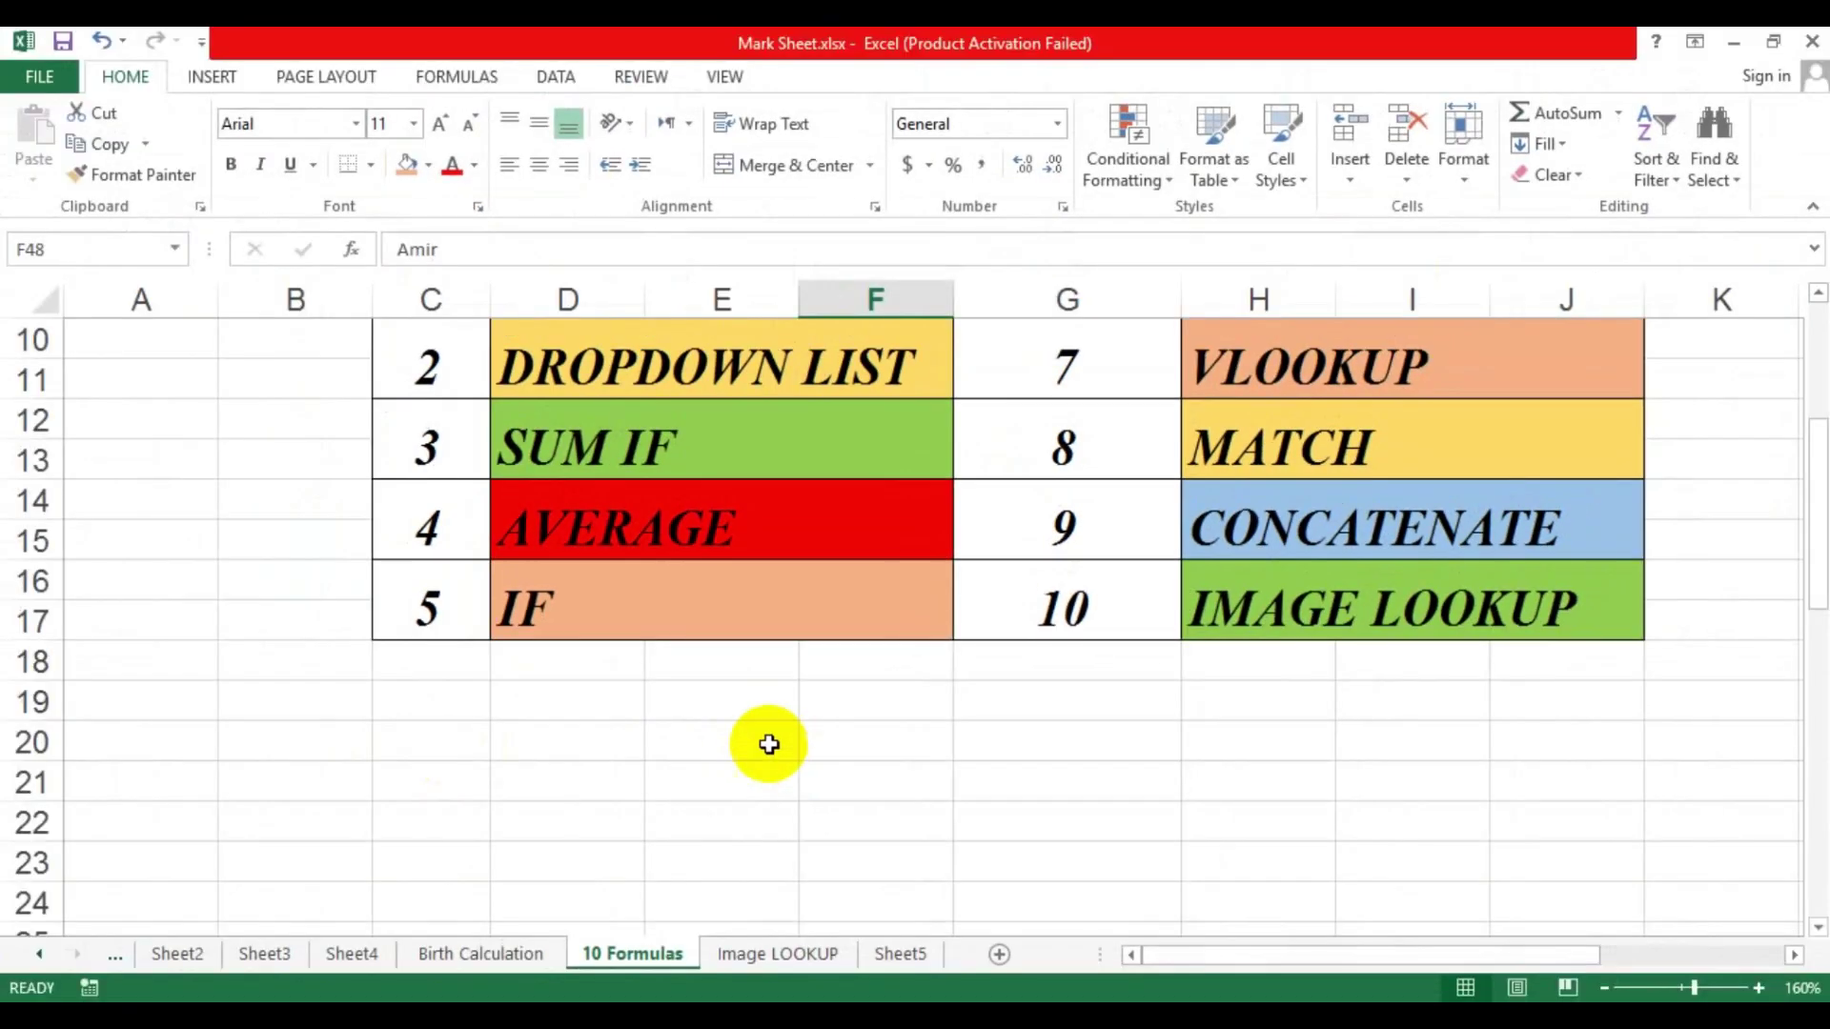
{"action": "scroll", "coordinate": [381, 687], "scroll_direction": "down", "scroll_amount": 2}
{"action": "scroll", "coordinate": [734, 735], "scroll_direction": "down", "scroll_amount": 4}
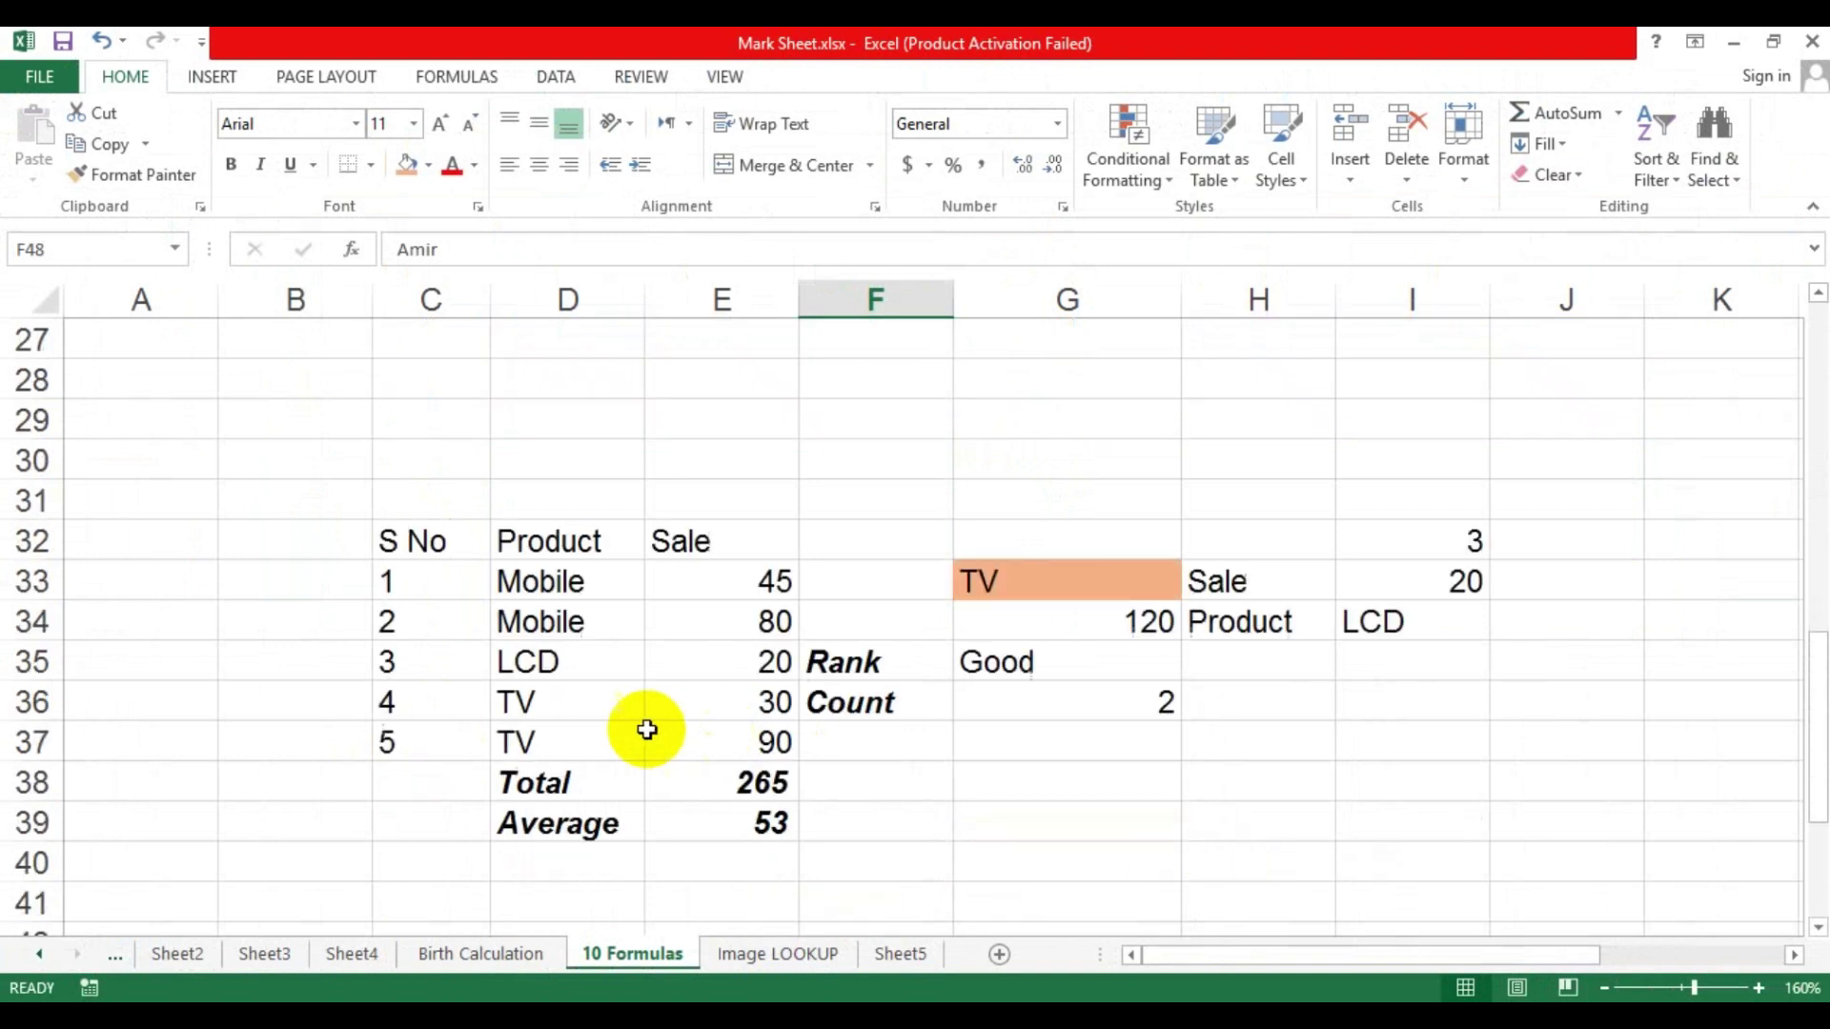
On the Image LOOKUP sheet, delete the contents of J4:L5 and the linked picture in K5
{"action": "left_click", "coordinate": [776, 954]}
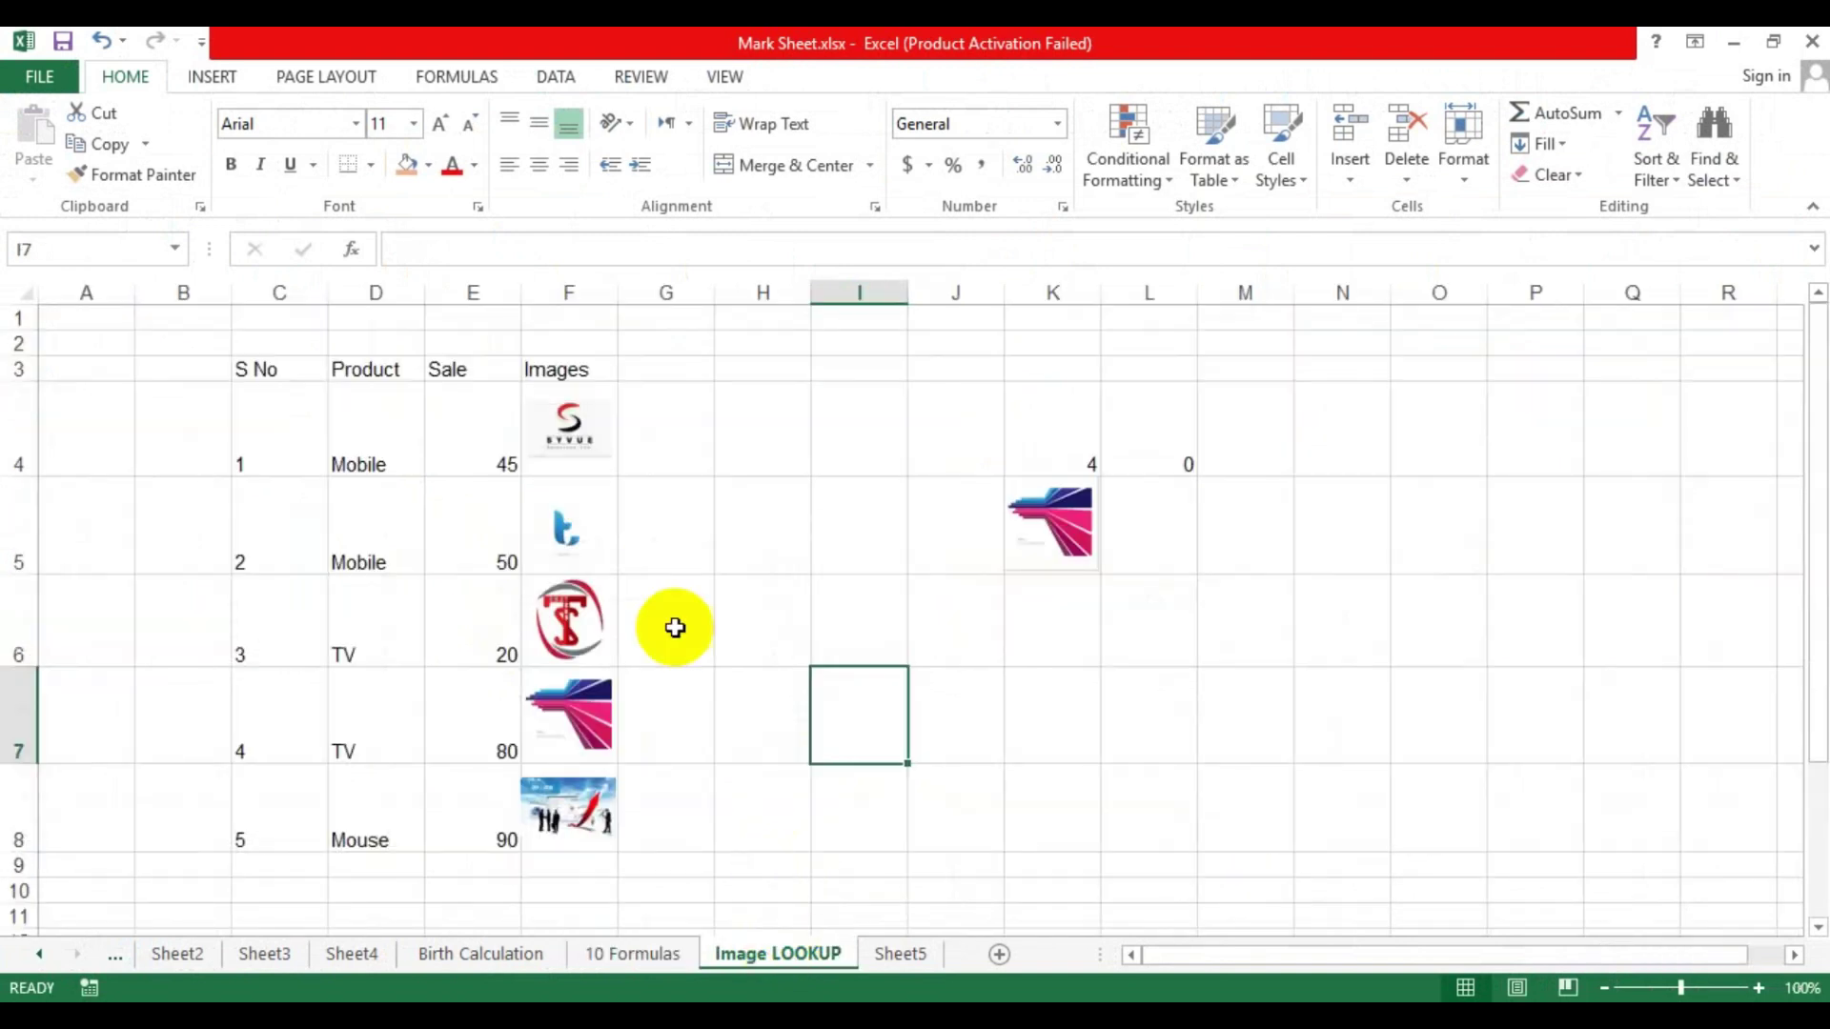
{"action": "left_click", "coordinate": [751, 543]}
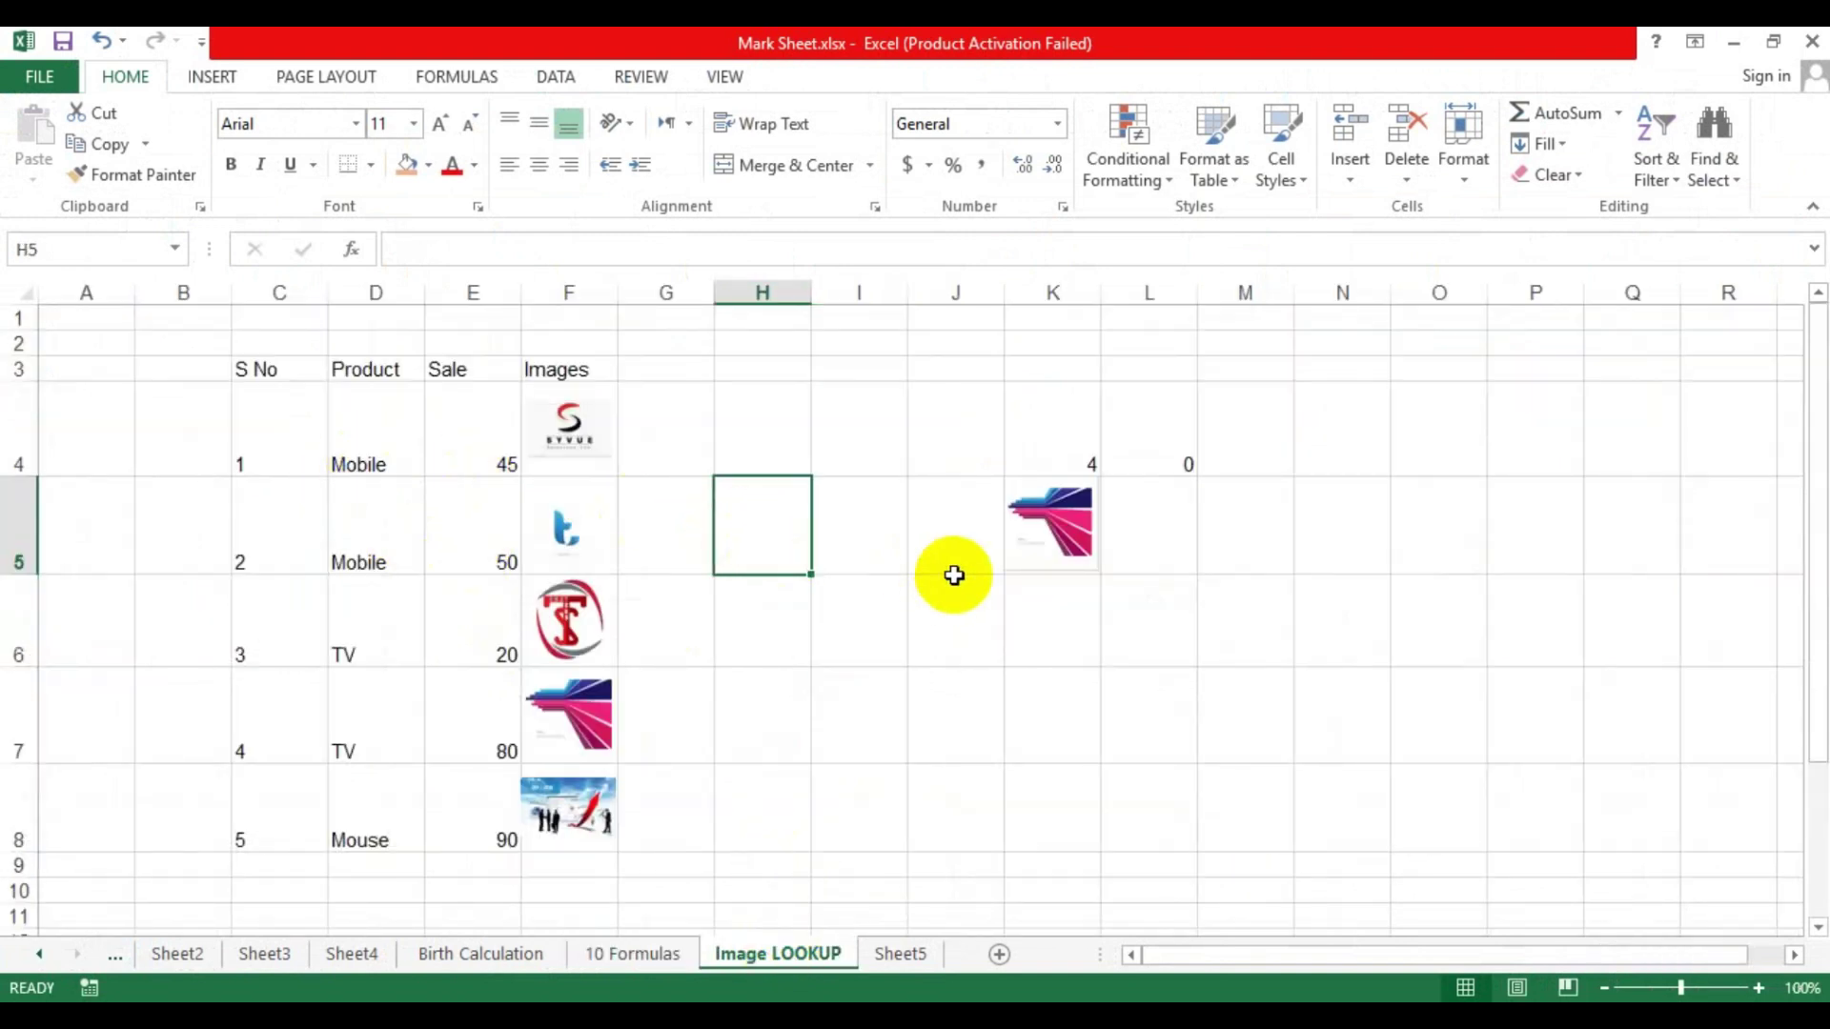
{"action": "left_click_drag", "start_coordinate": [997, 428], "coordinate": [1168, 543]}
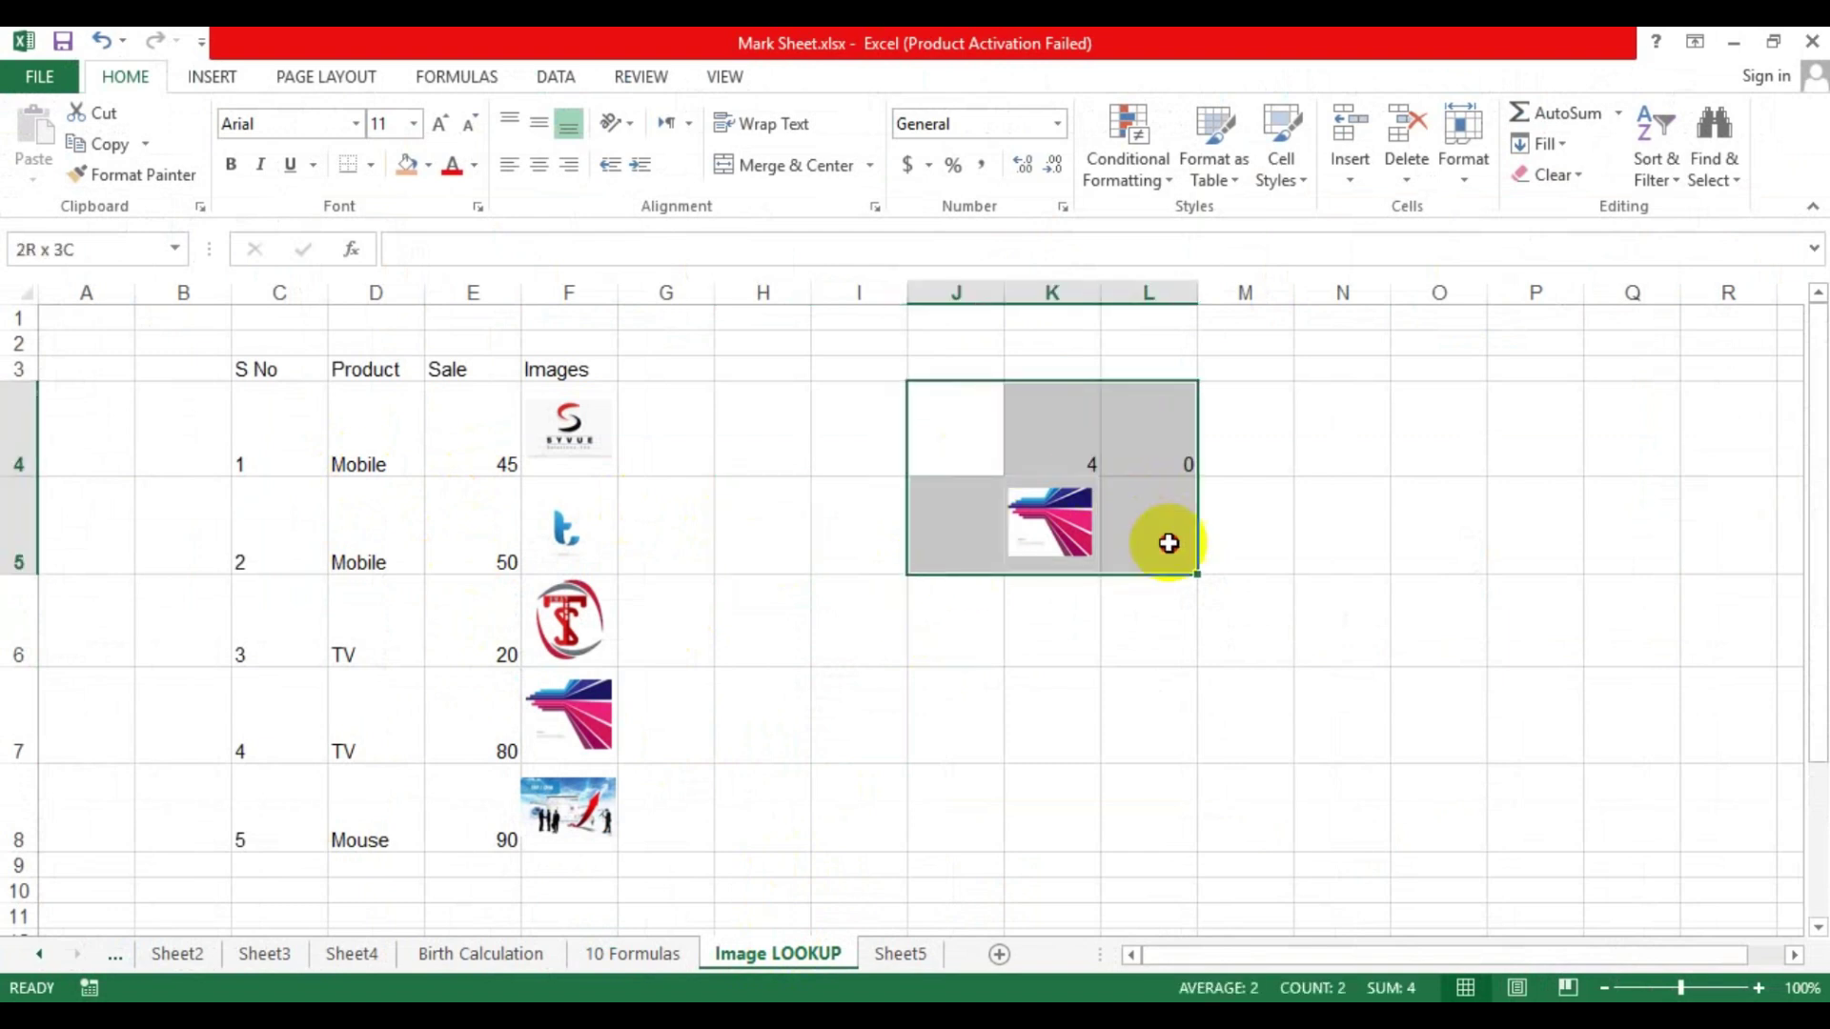
{"action": "left_click", "coordinate": [1039, 610]}
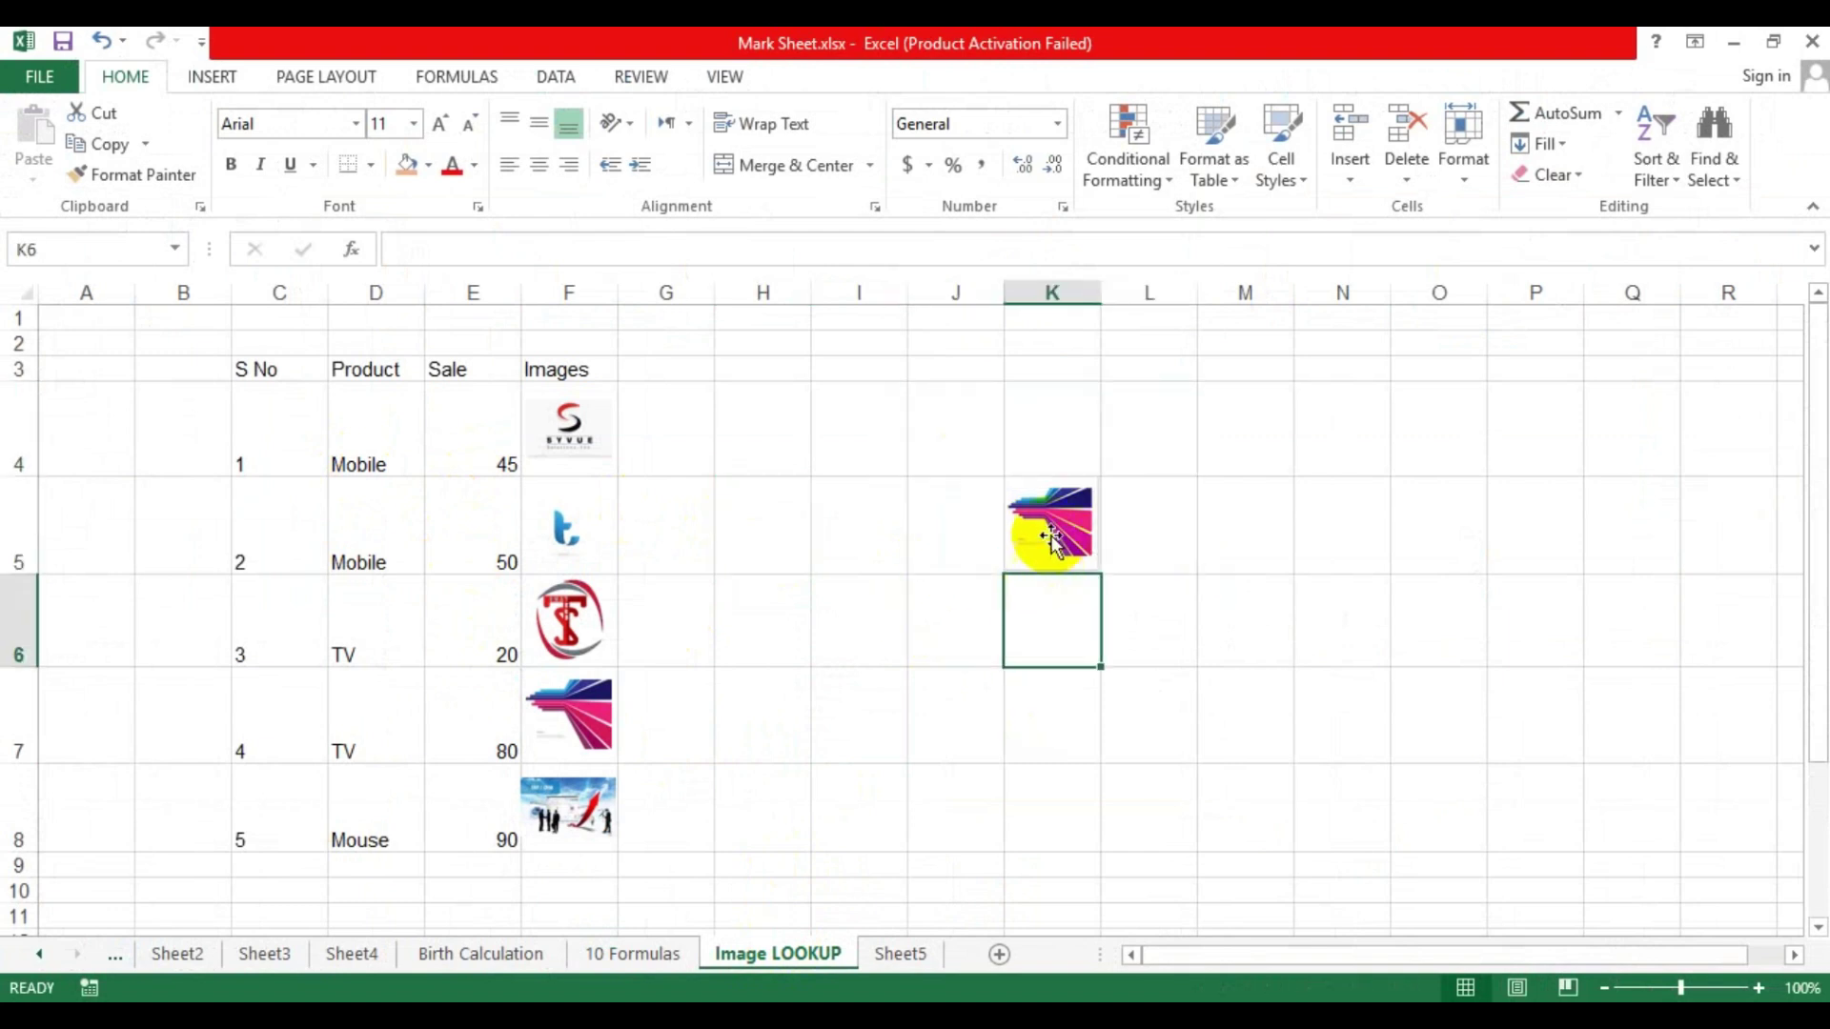
{"action": "left_click", "coordinate": [1048, 534]}
{"action": "key", "text": "Delete"}
{"action": "left_click", "coordinate": [1058, 686]}
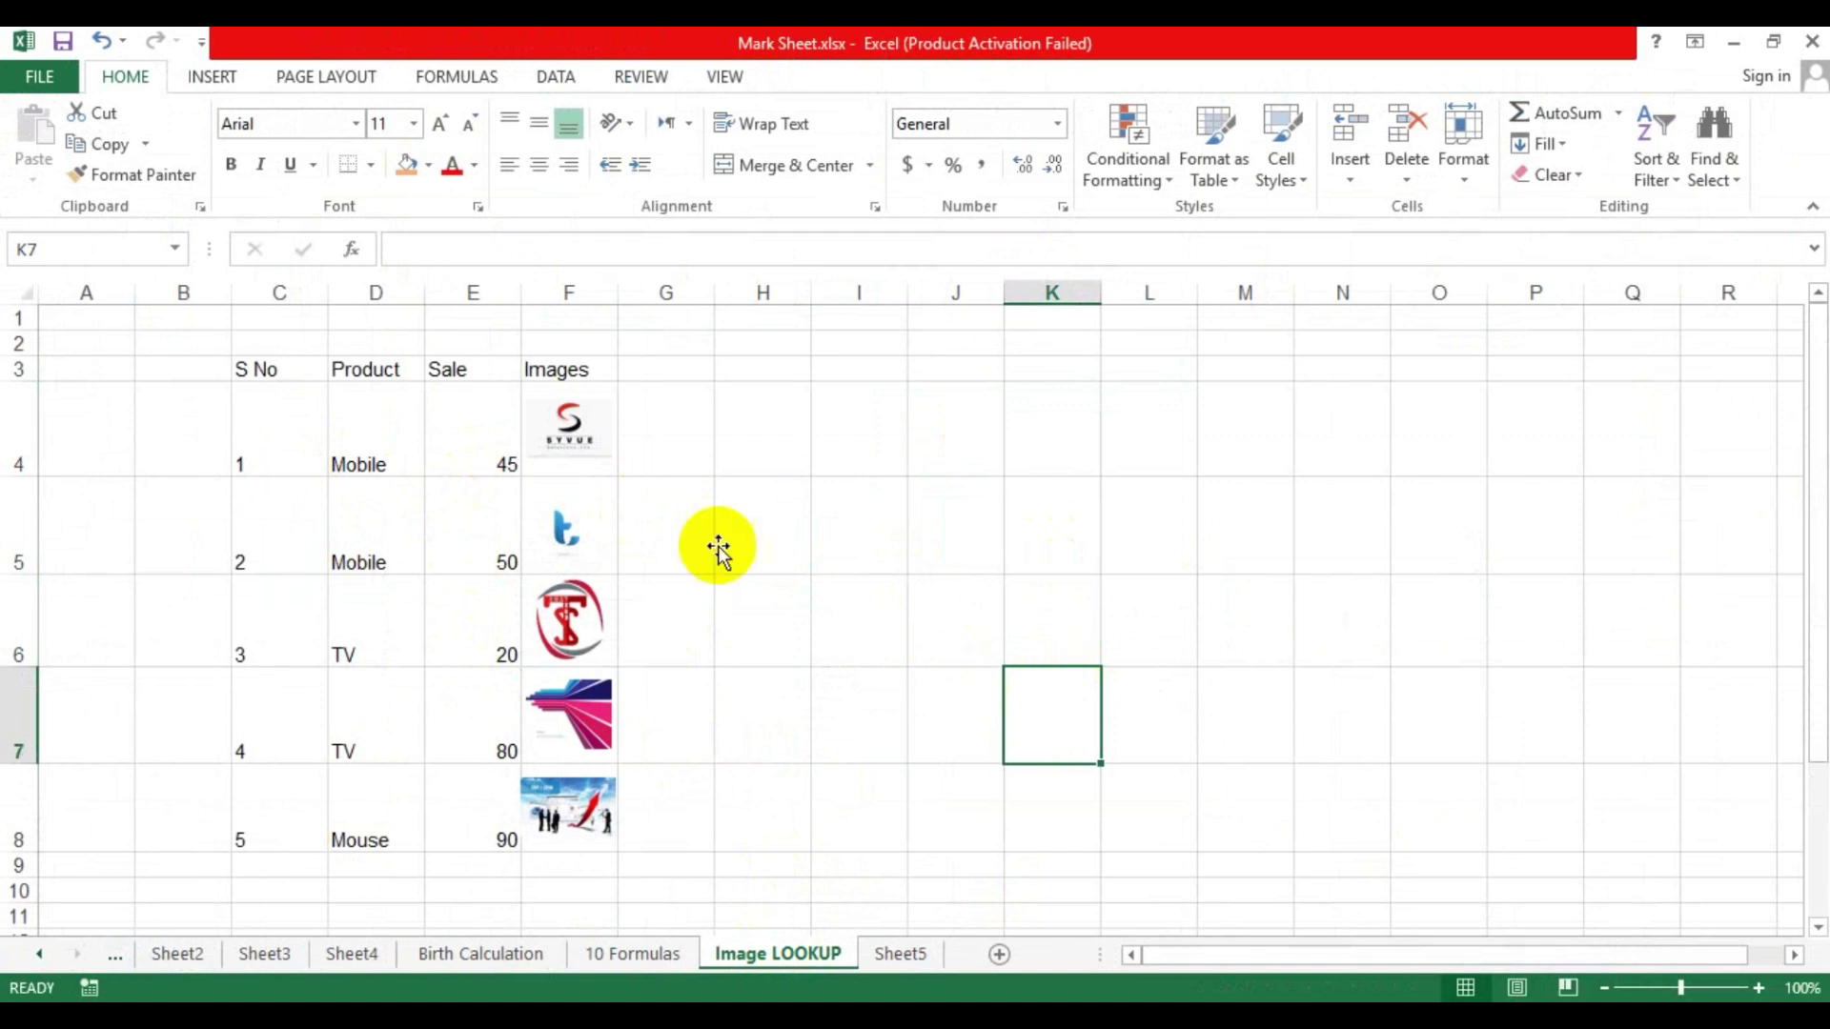
Review the product table's S No and Images columns and each of the five pictures in F4:F8
{"action": "left_click", "coordinate": [257, 404]}
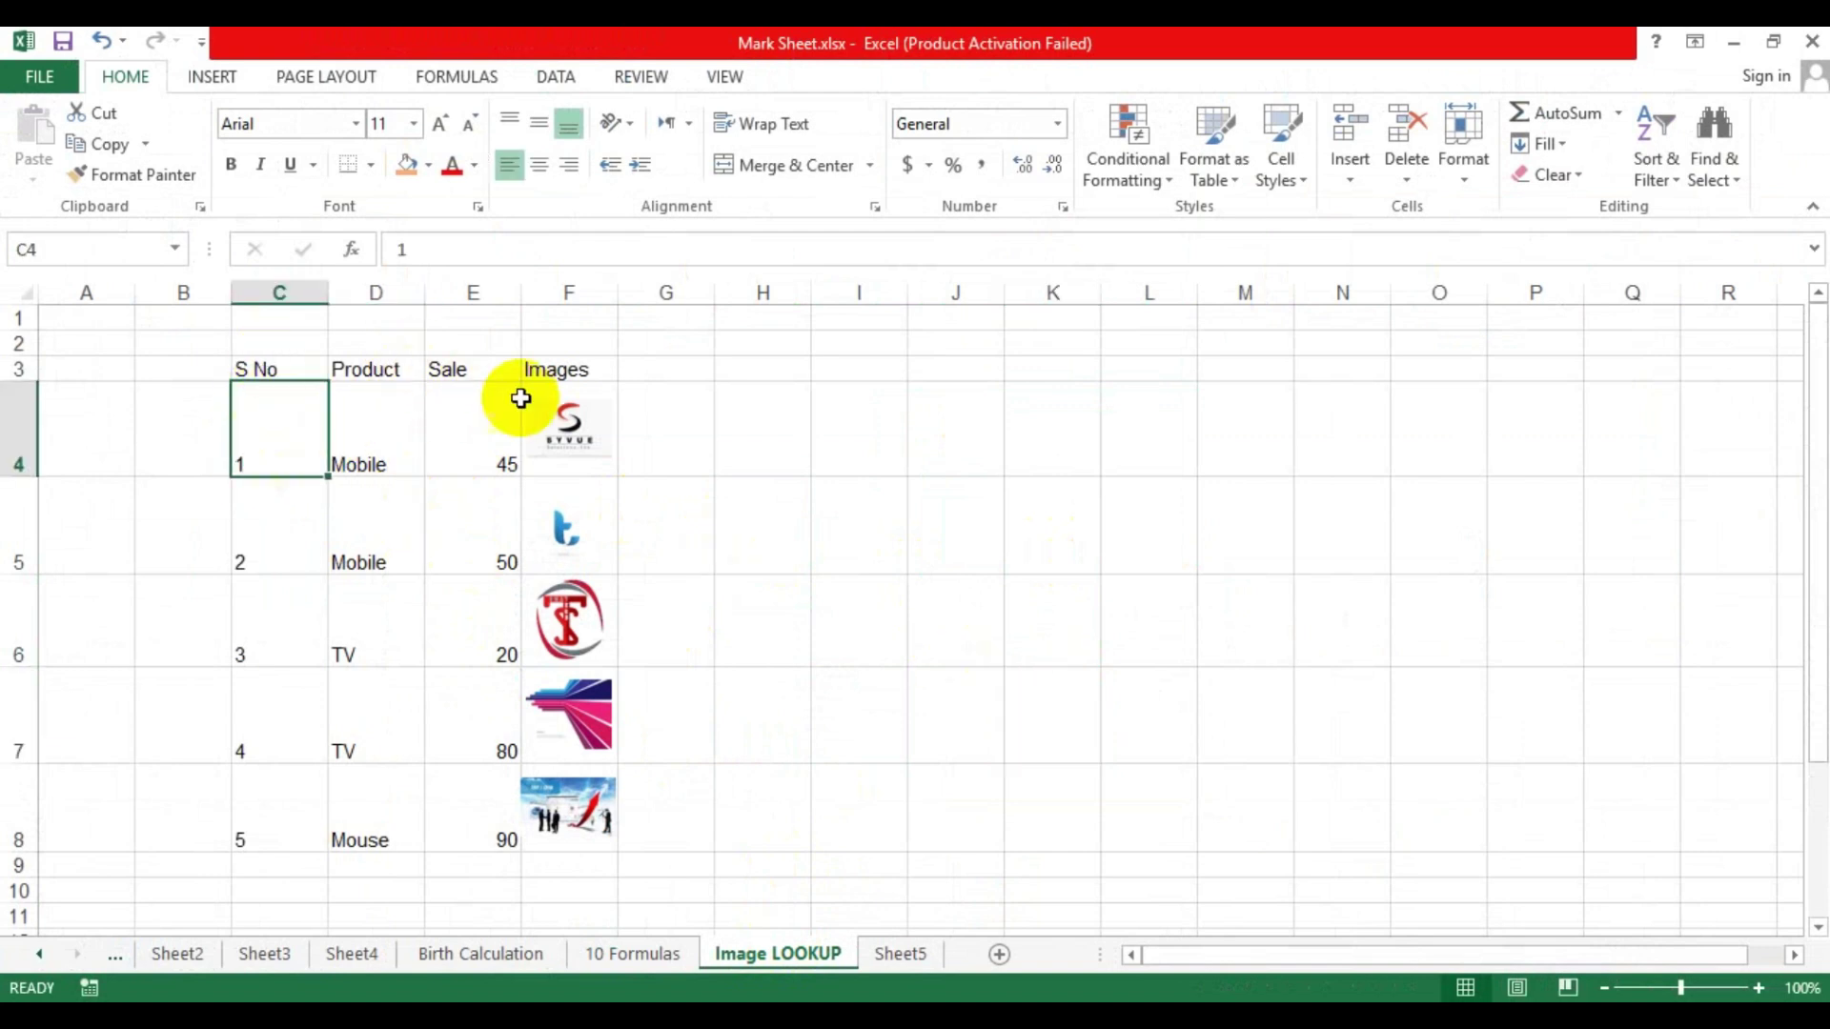
{"action": "left_click", "coordinate": [570, 370]}
{"action": "left_click", "coordinate": [589, 421]}
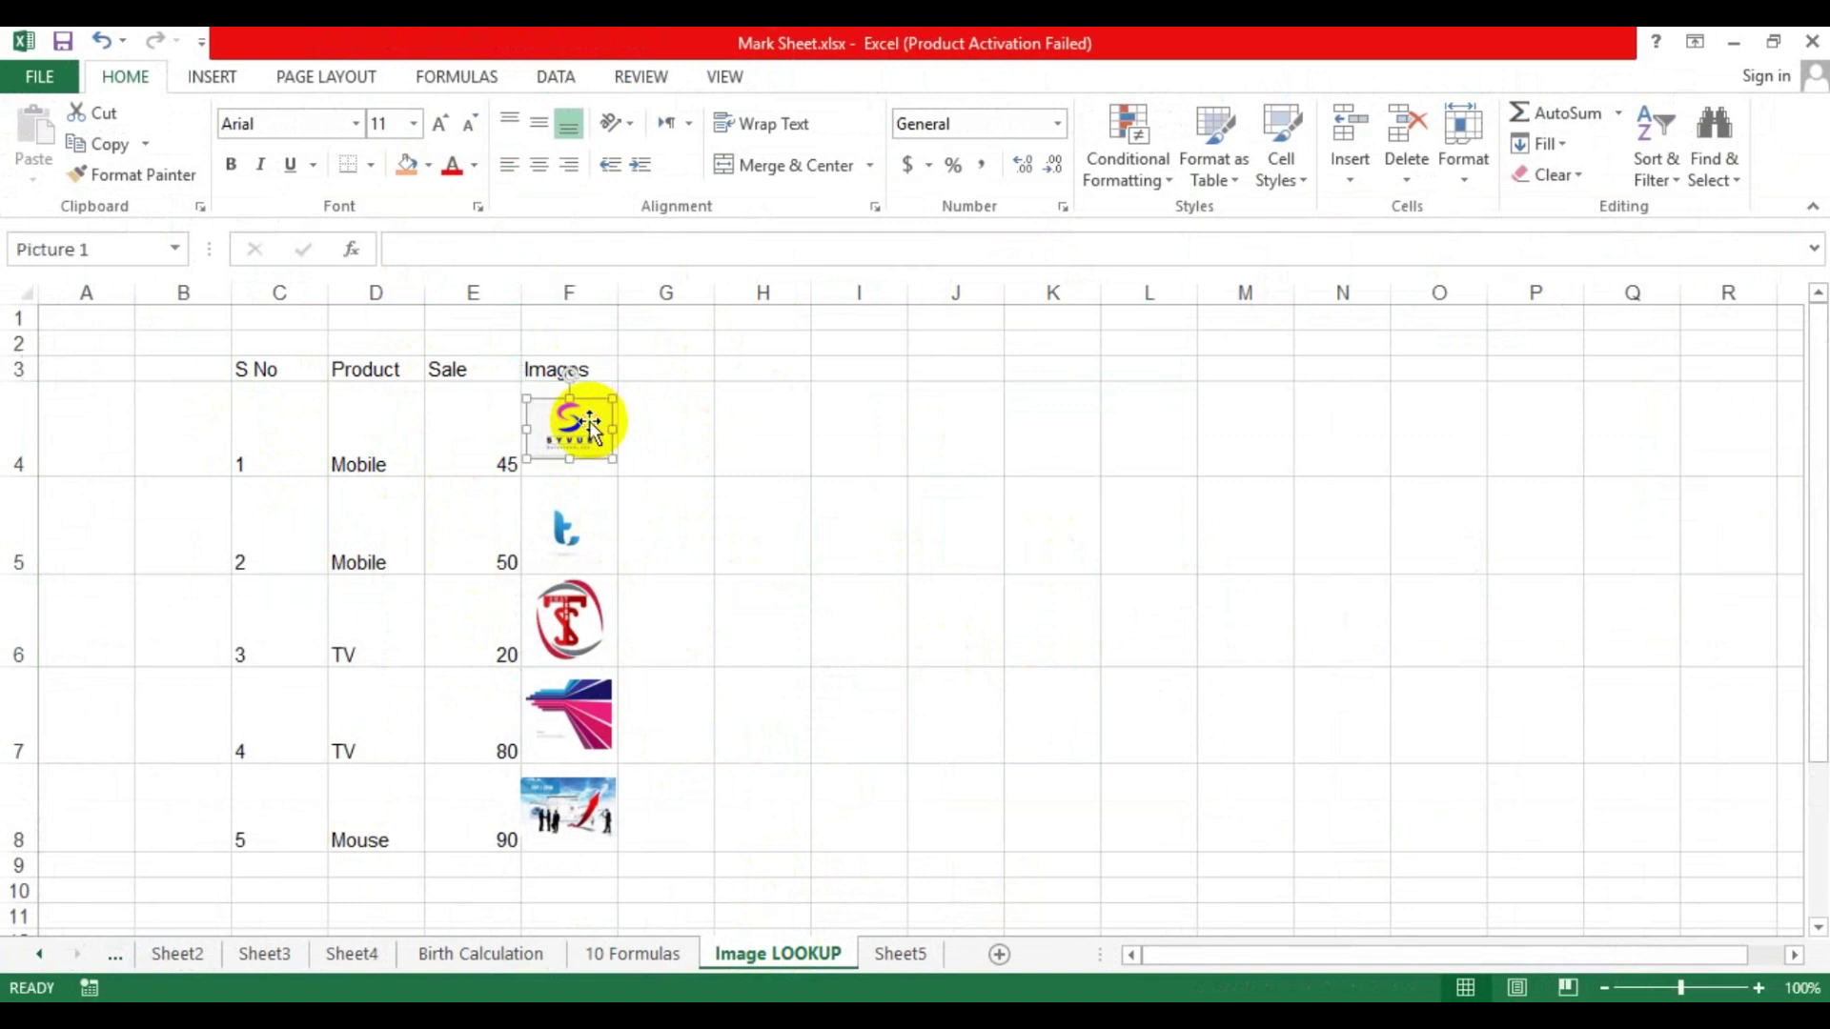
{"action": "left_click", "coordinate": [565, 505]}
{"action": "left_click", "coordinate": [572, 610]}
{"action": "left_click", "coordinate": [563, 744]}
{"action": "left_click", "coordinate": [592, 805]}
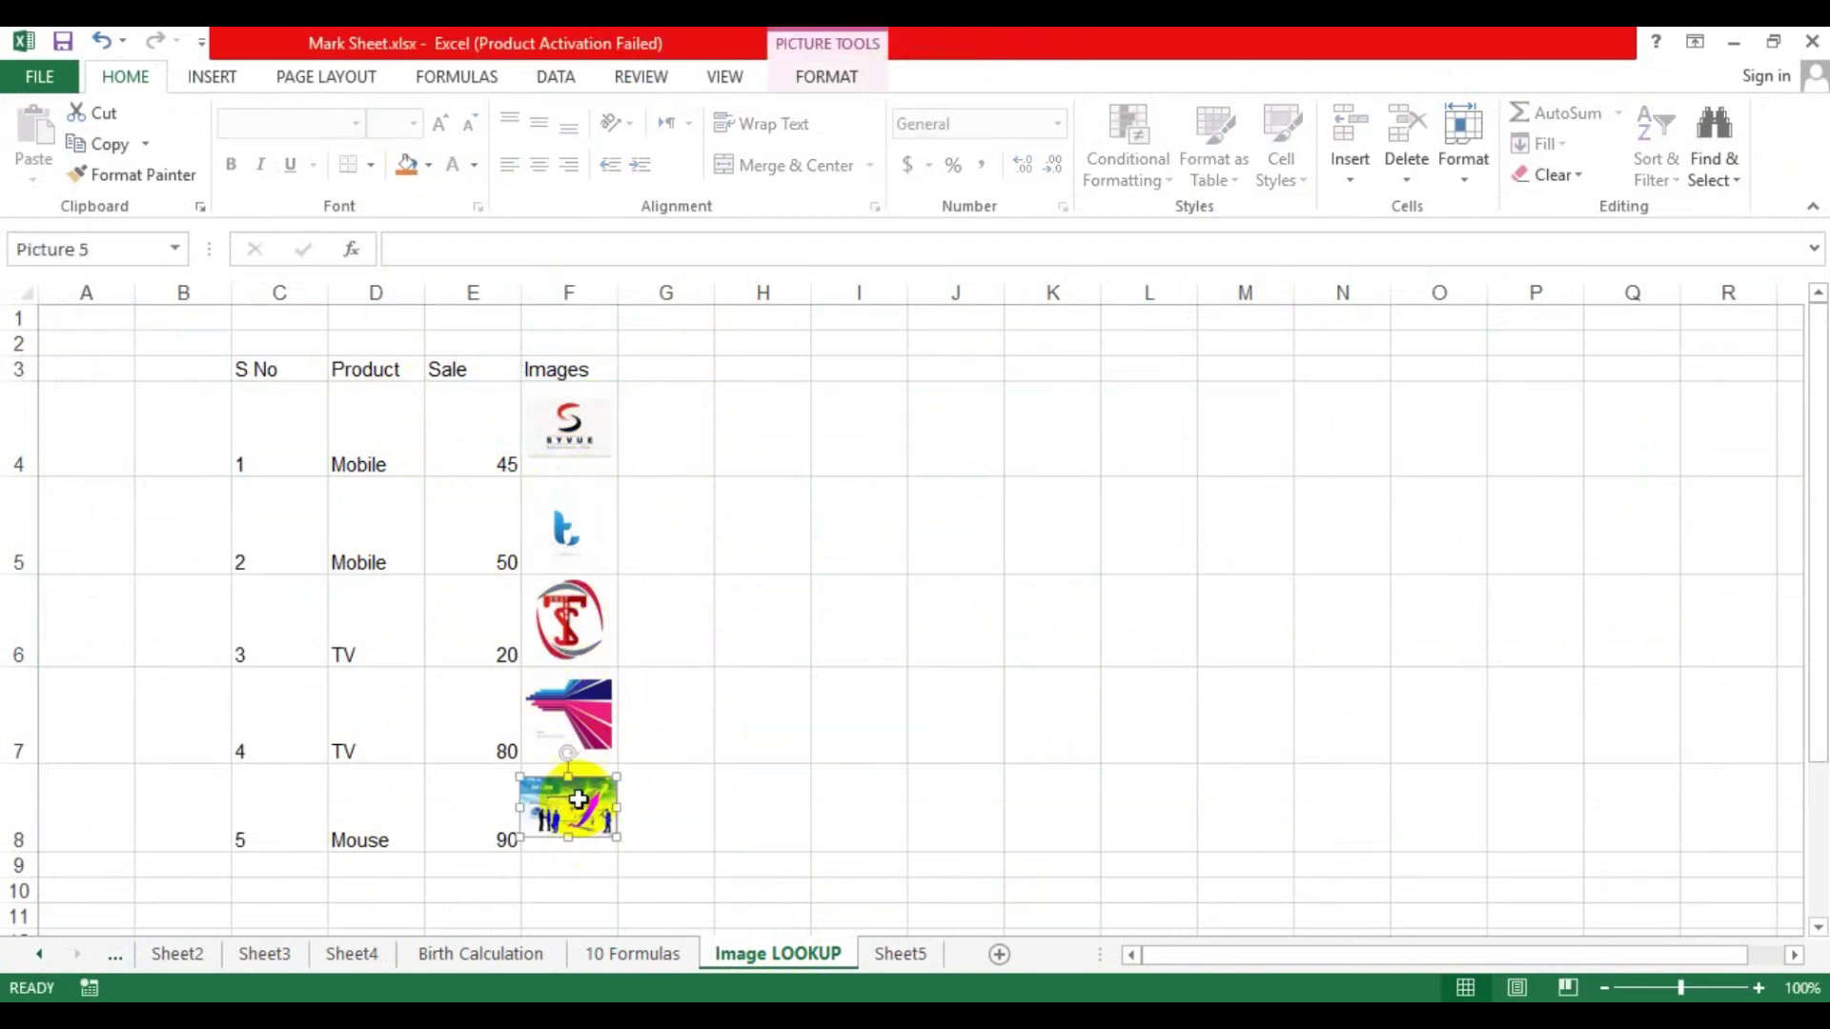
Check the neighbouring sheets and undo the deletion of the lookup cells and picture on the Image LOOKUP sheet
{"action": "left_click", "coordinate": [604, 953]}
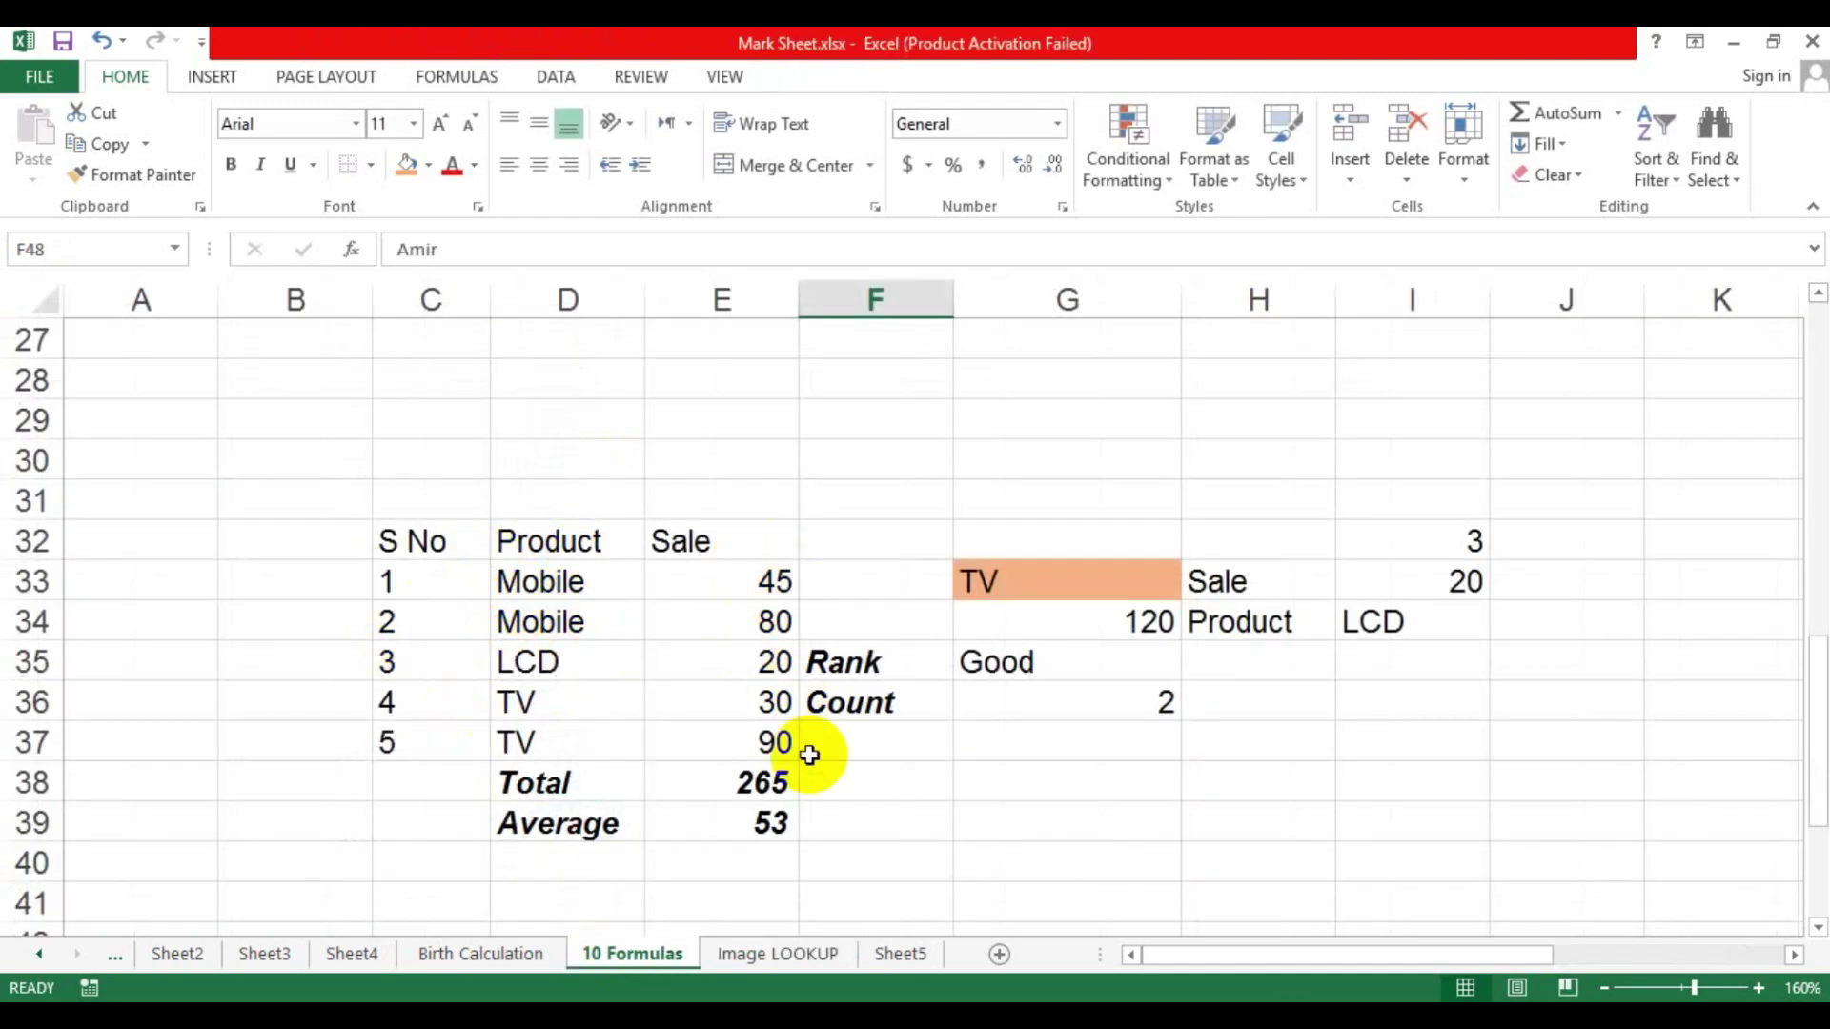
{"action": "left_click", "coordinate": [922, 964]}
{"action": "left_click", "coordinate": [814, 957]}
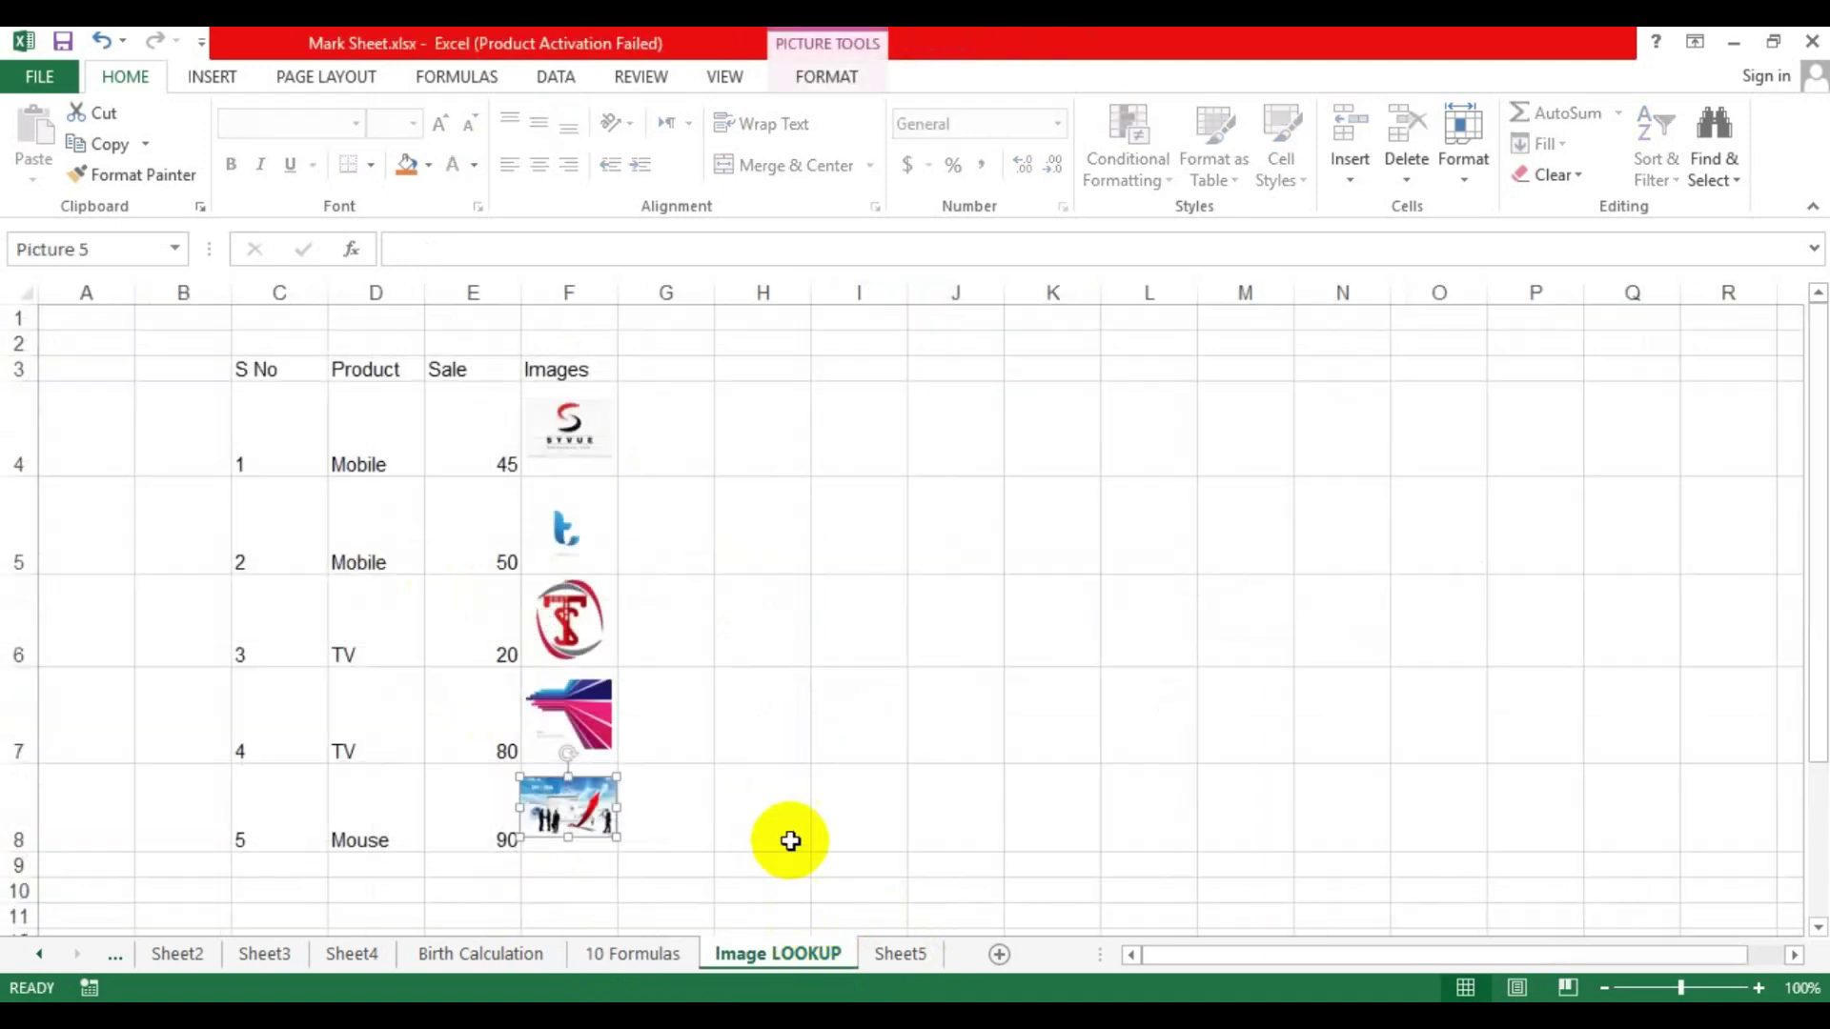
{"action": "left_click", "coordinate": [884, 956]}
{"action": "left_click", "coordinate": [822, 955]}
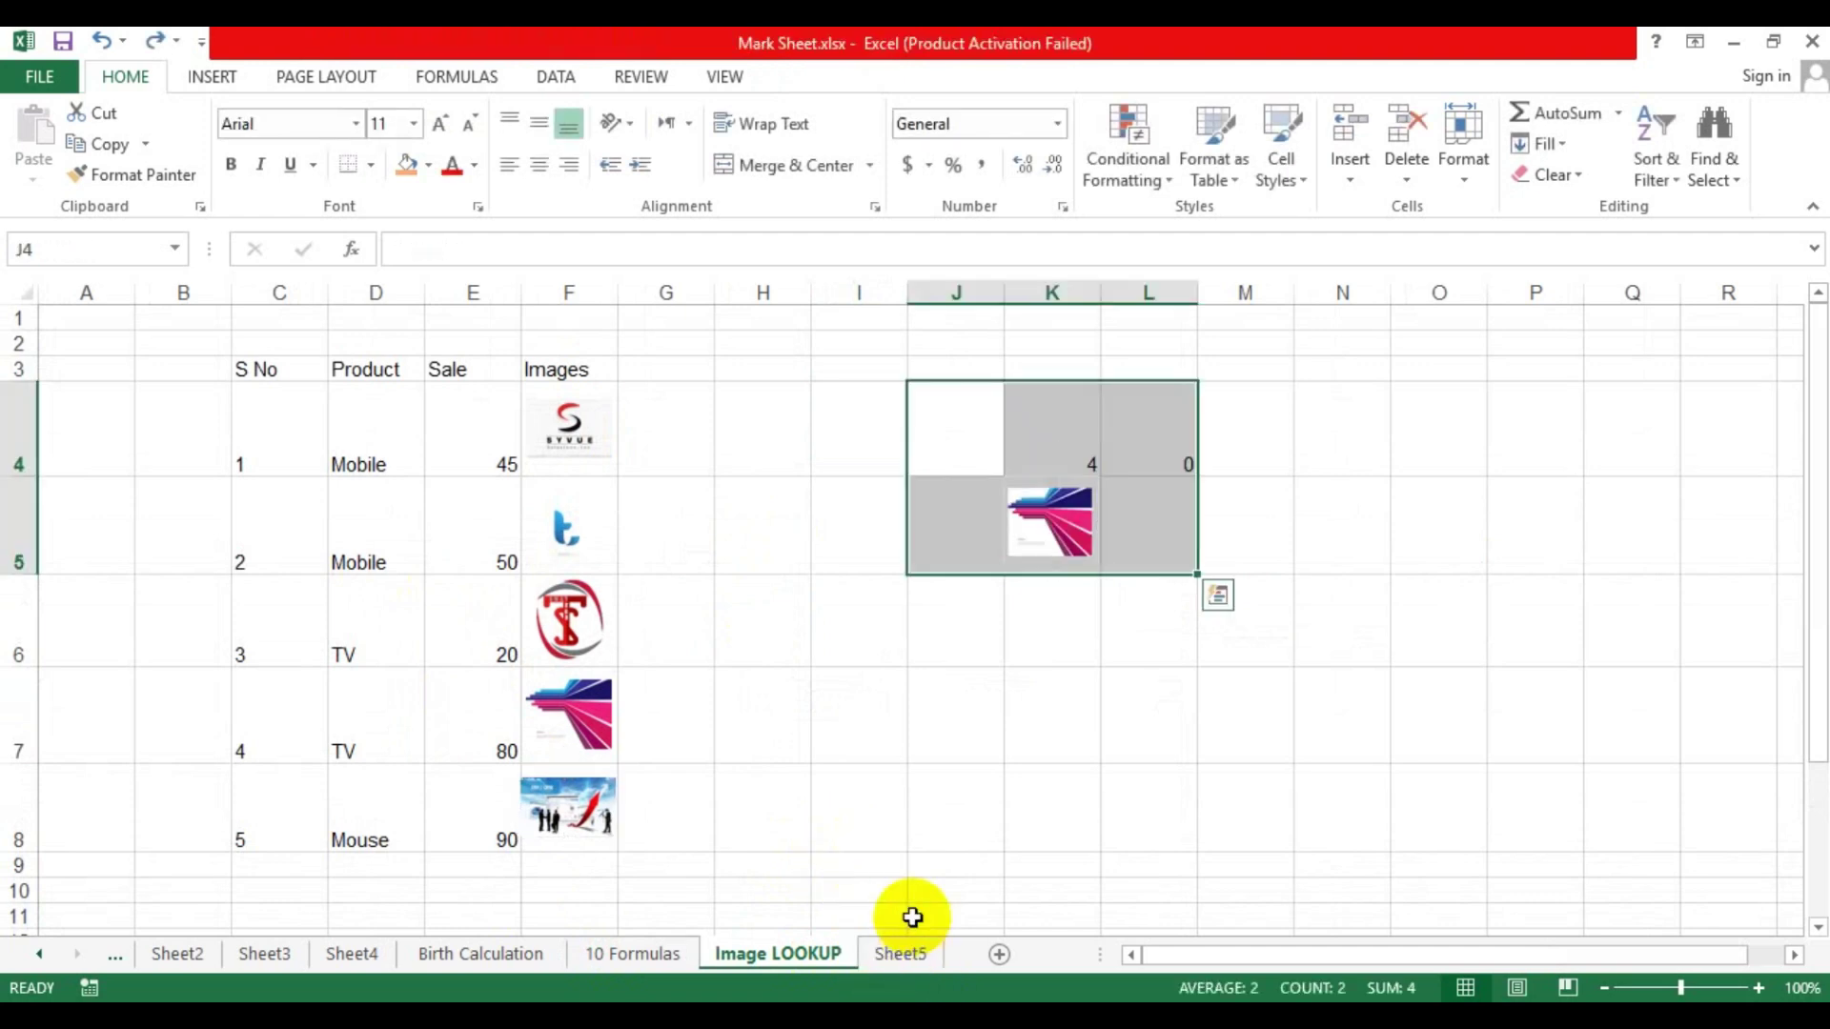
{"action": "left_click", "coordinate": [924, 869]}
Switch to Sheet5 and look over its product table with images and the empty cells around J4:K5
{"action": "left_click", "coordinate": [901, 954]}
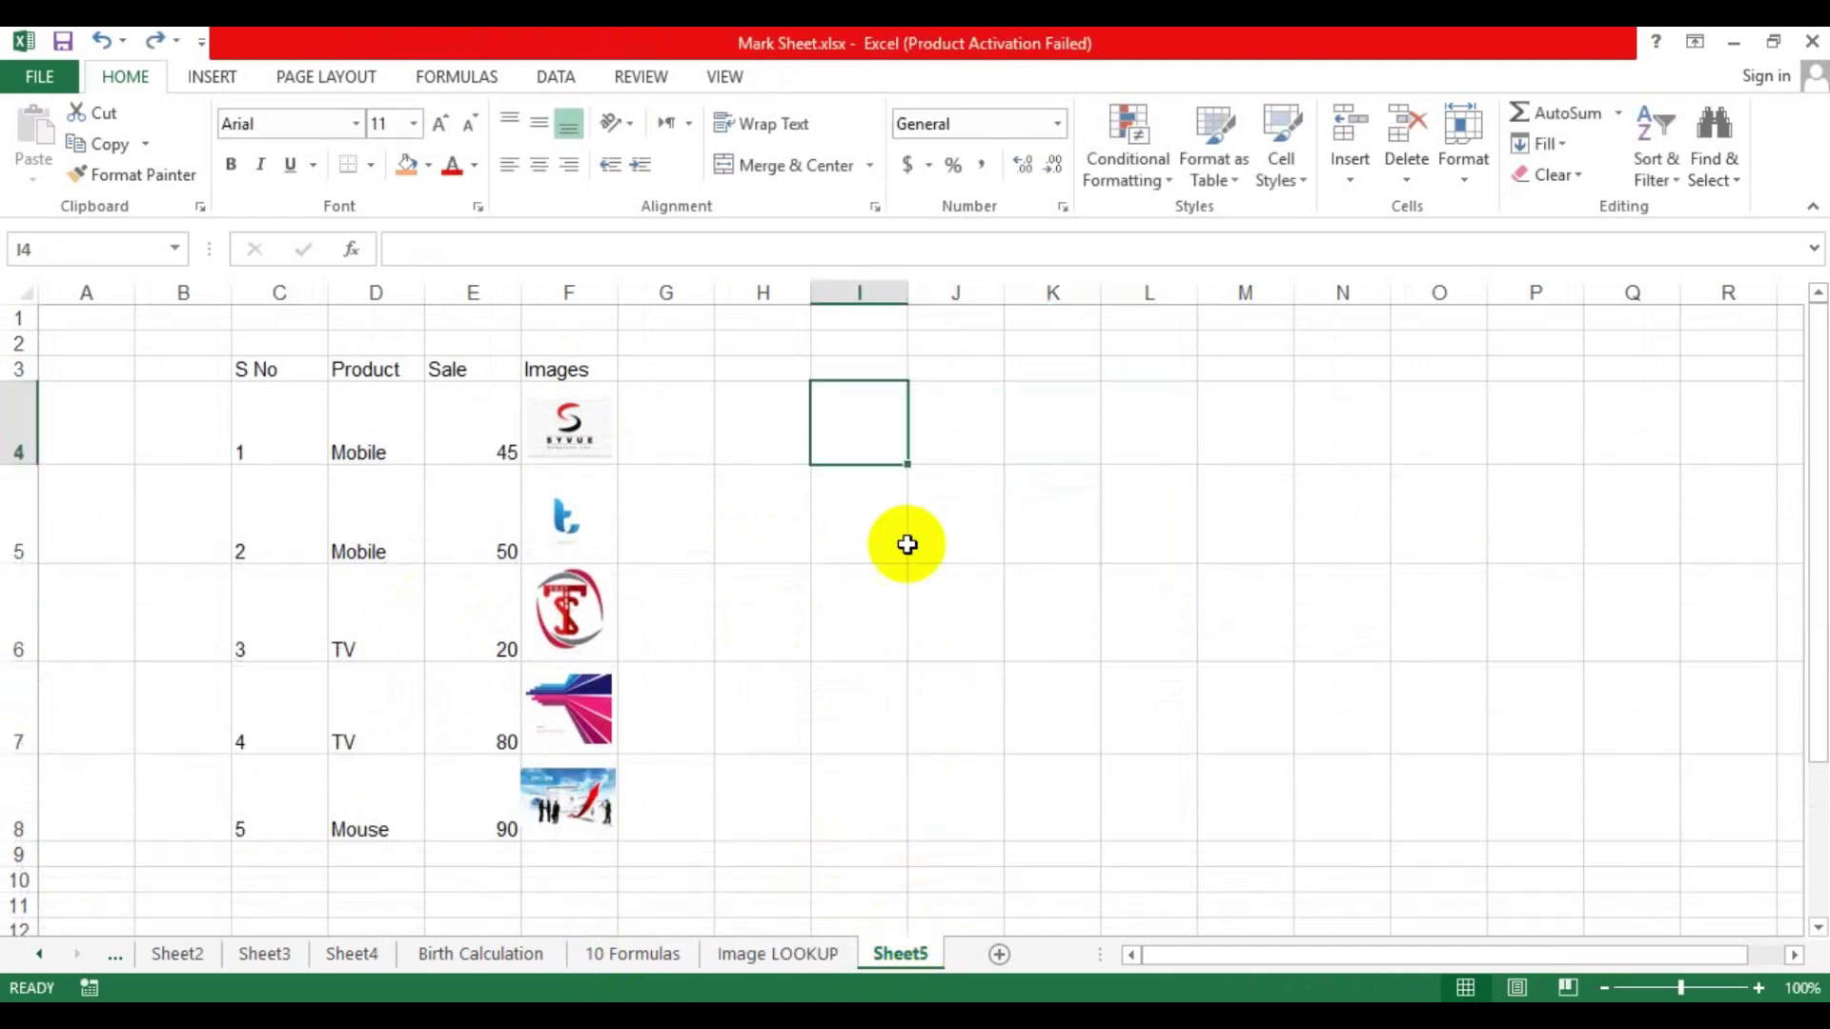
{"action": "left_click", "coordinate": [793, 710]}
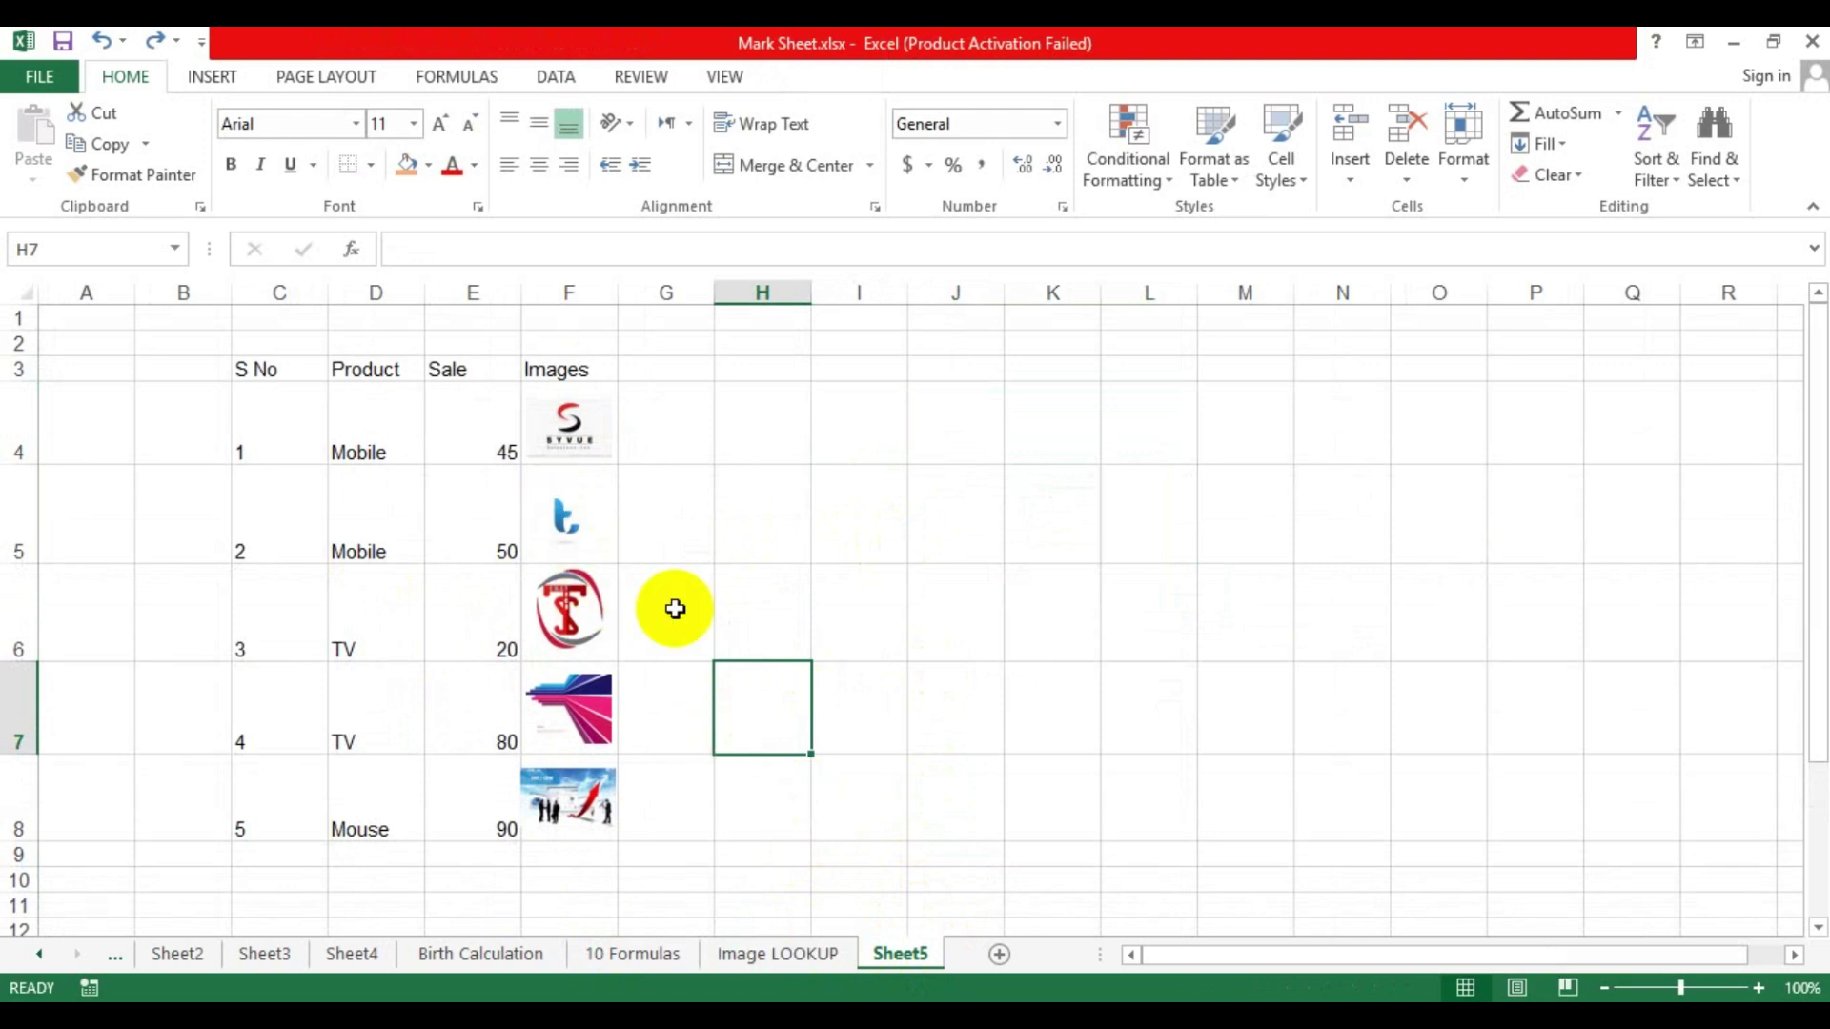
{"action": "left_click", "coordinate": [929, 444]}
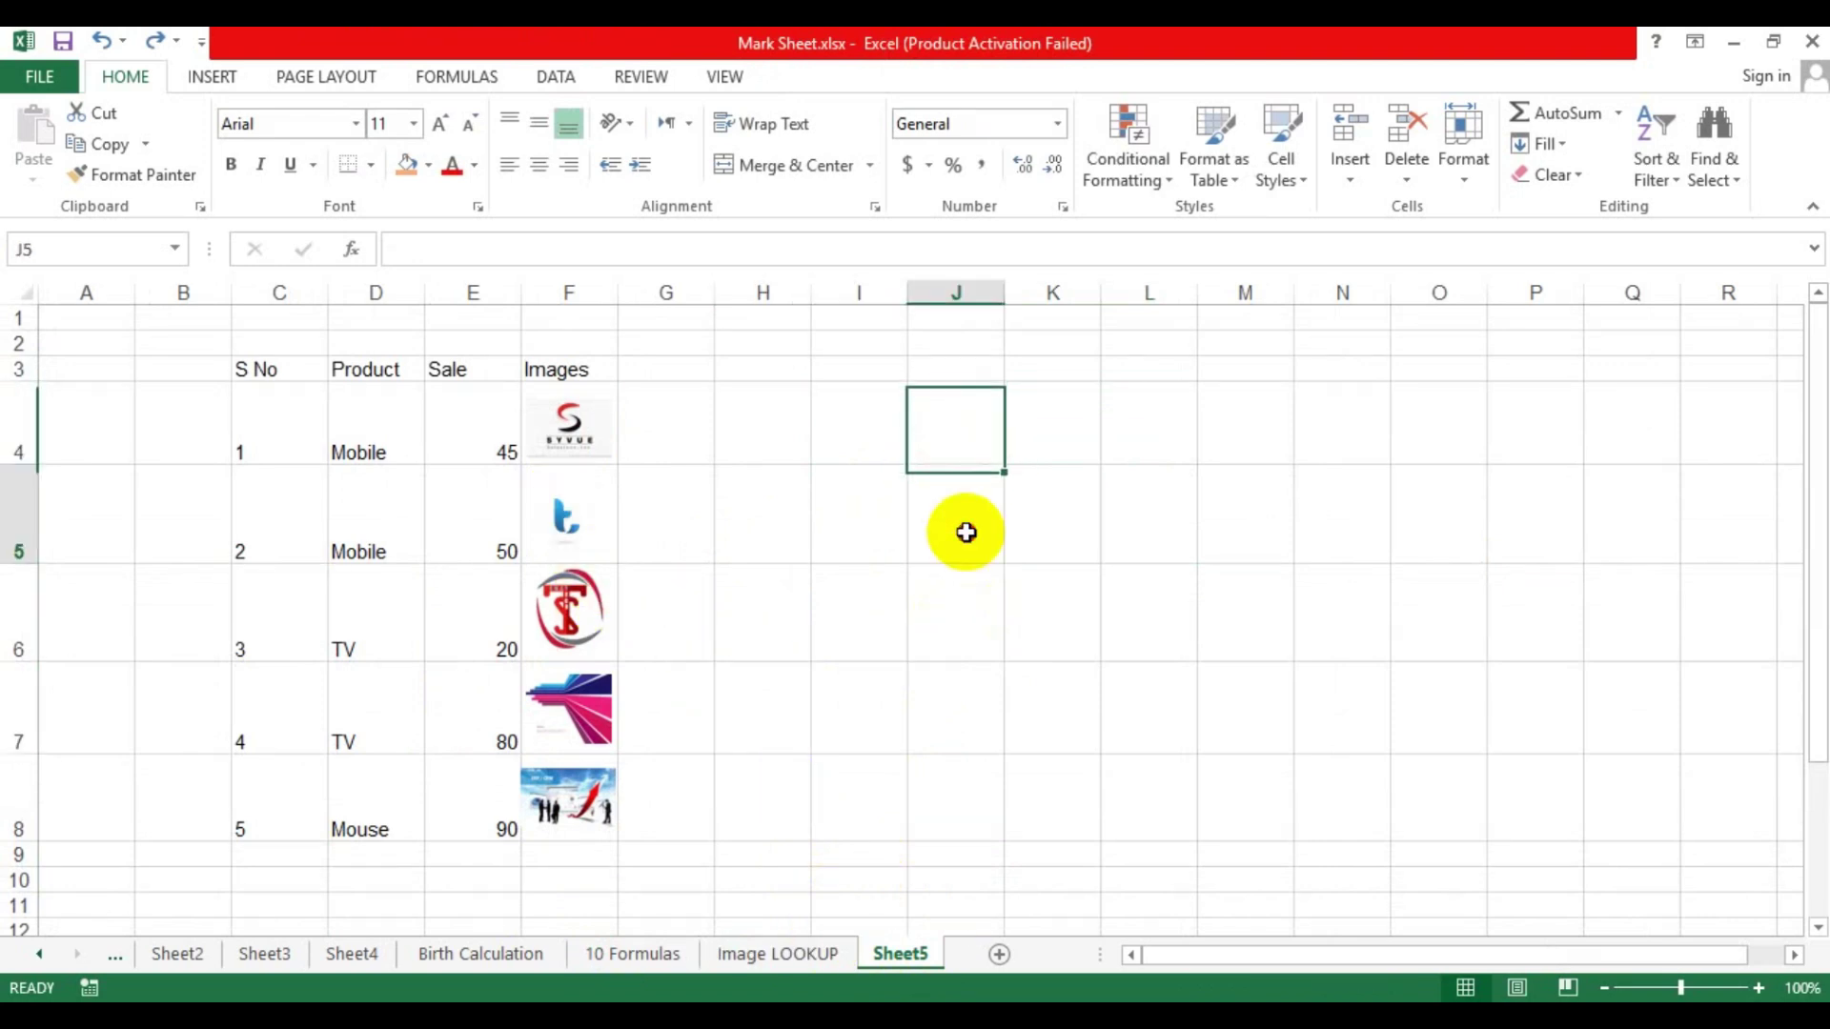
{"action": "left_click", "coordinate": [963, 531]}
{"action": "left_click", "coordinate": [1025, 491]}
{"action": "left_click", "coordinate": [1010, 454]}
{"action": "left_click", "coordinate": [939, 510]}
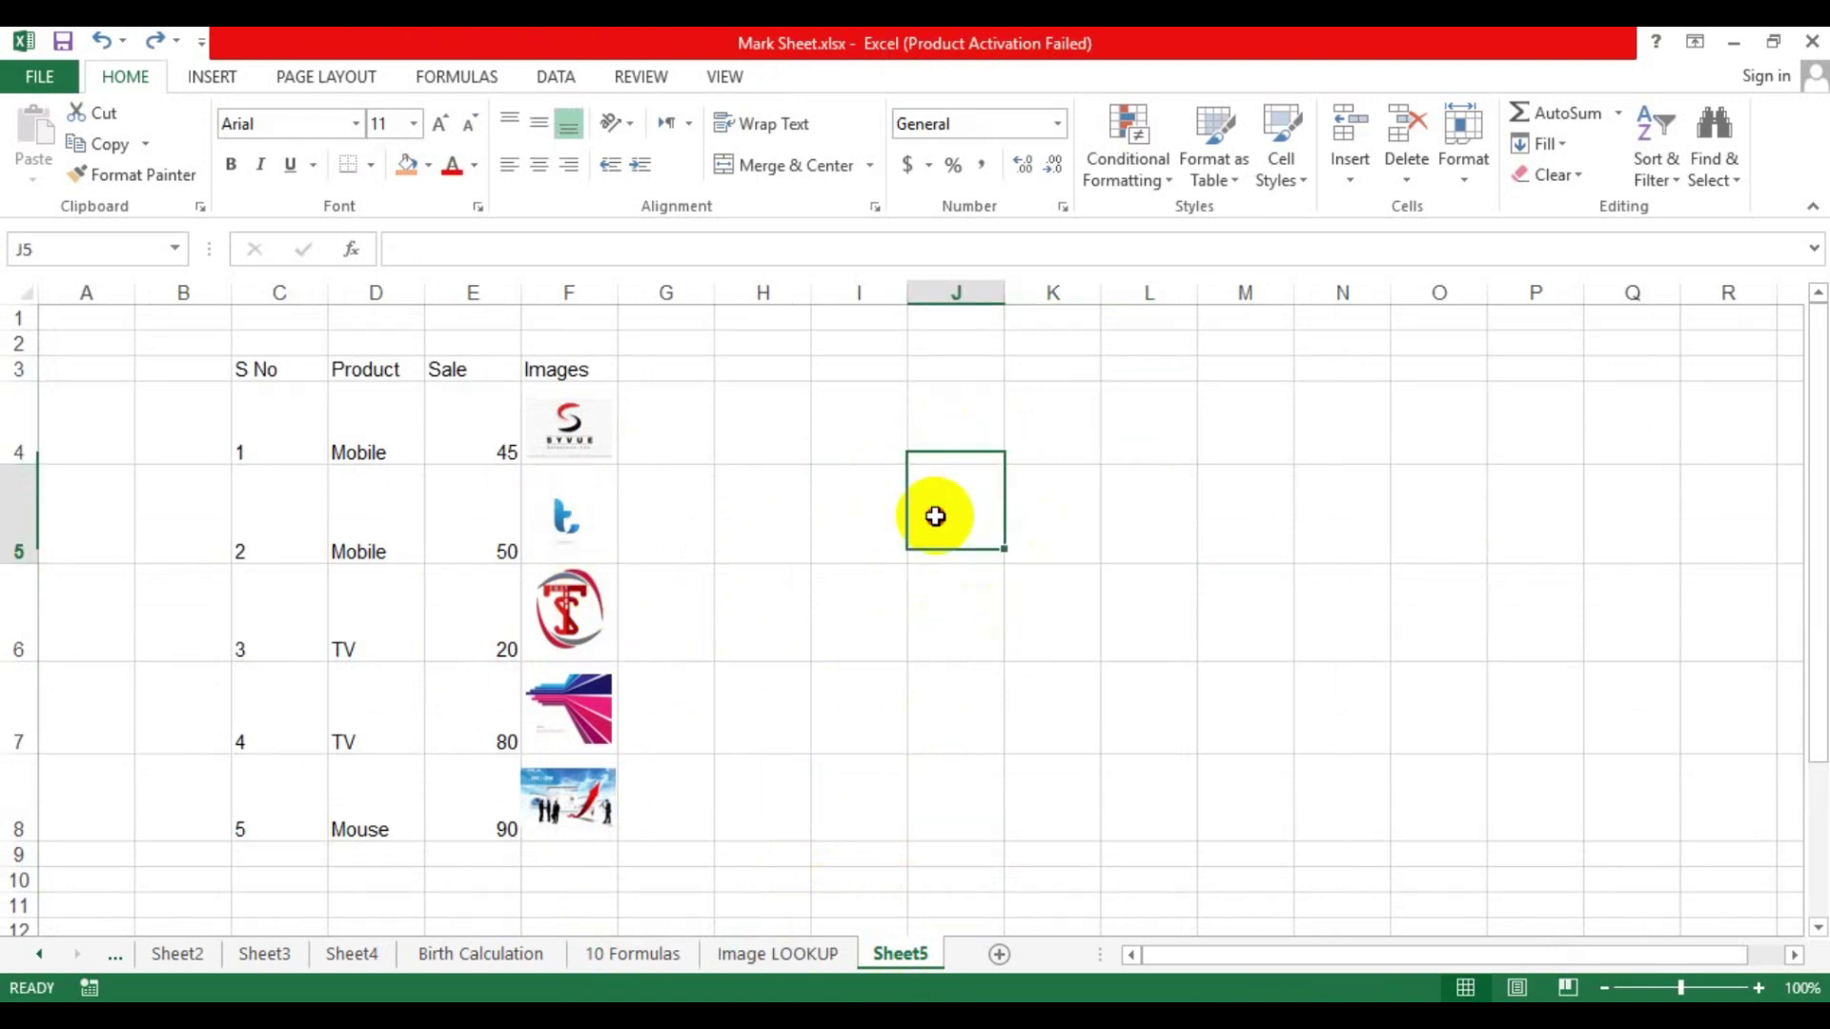
{"action": "left_click", "coordinate": [1044, 472]}
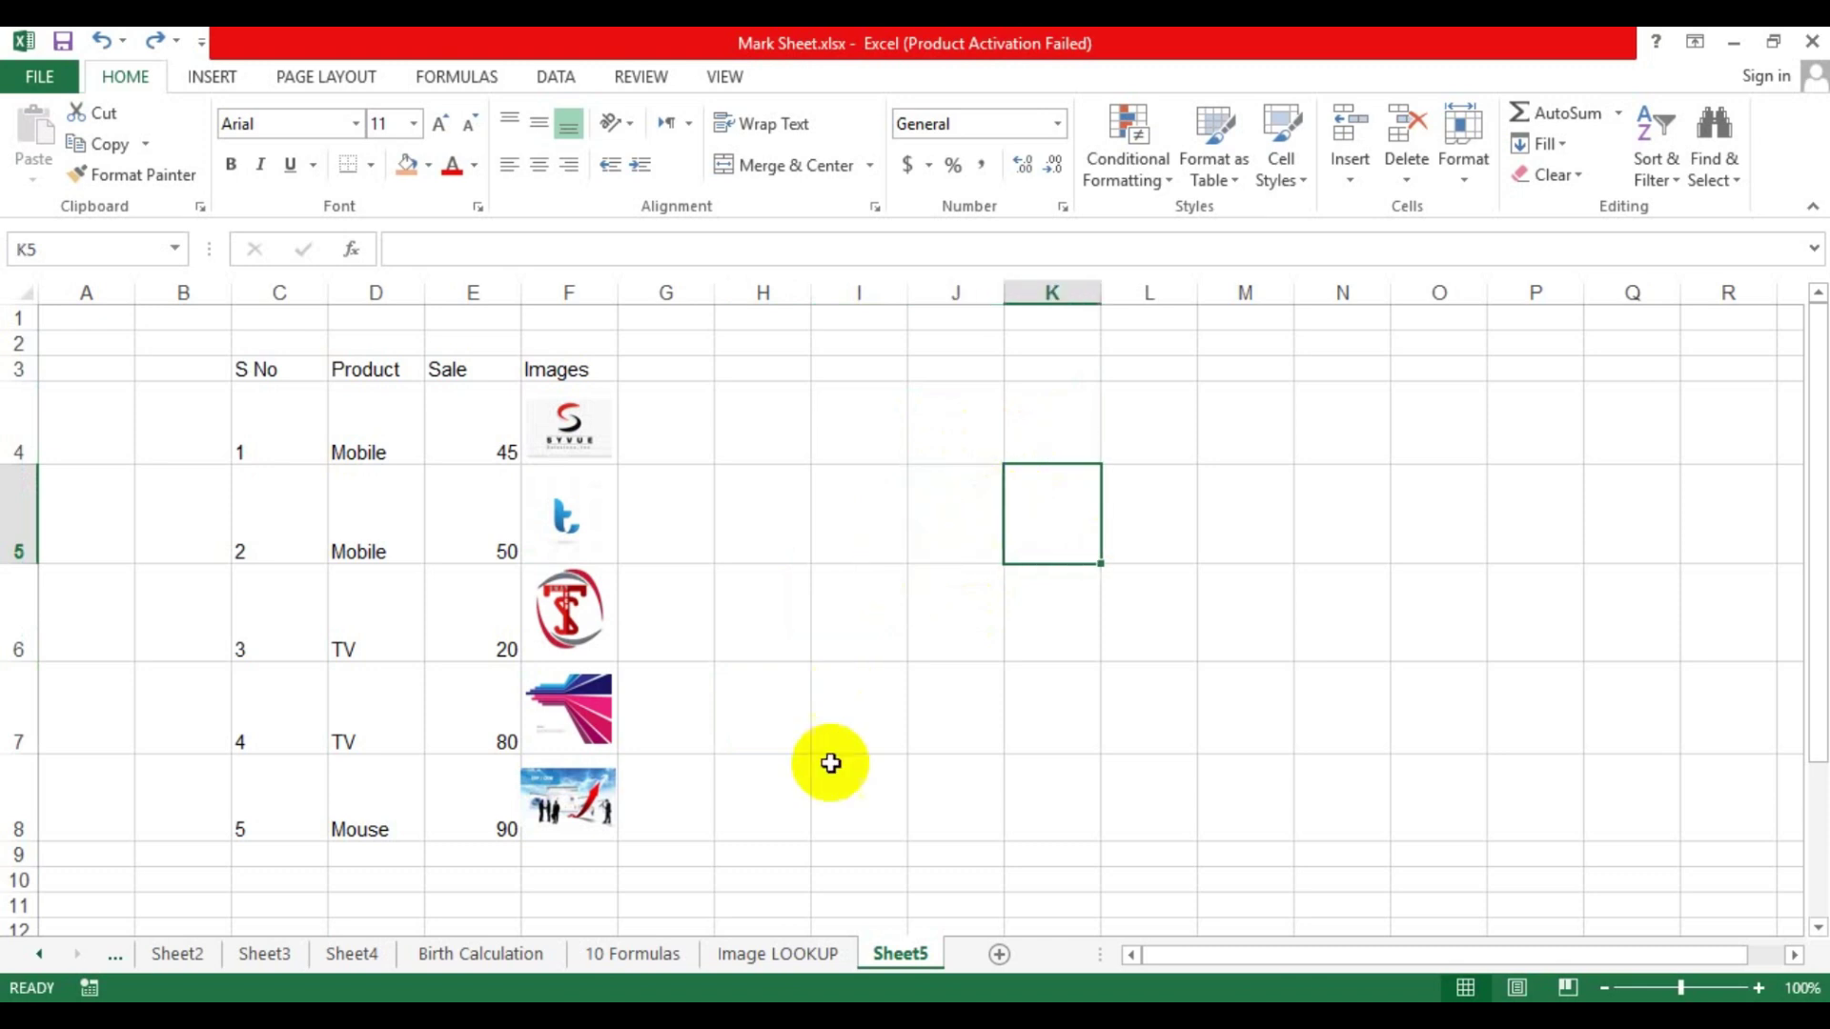
Copy cell F4, the cell behind the first product image, rather than the picture itself
{"action": "left_click", "coordinate": [635, 434]}
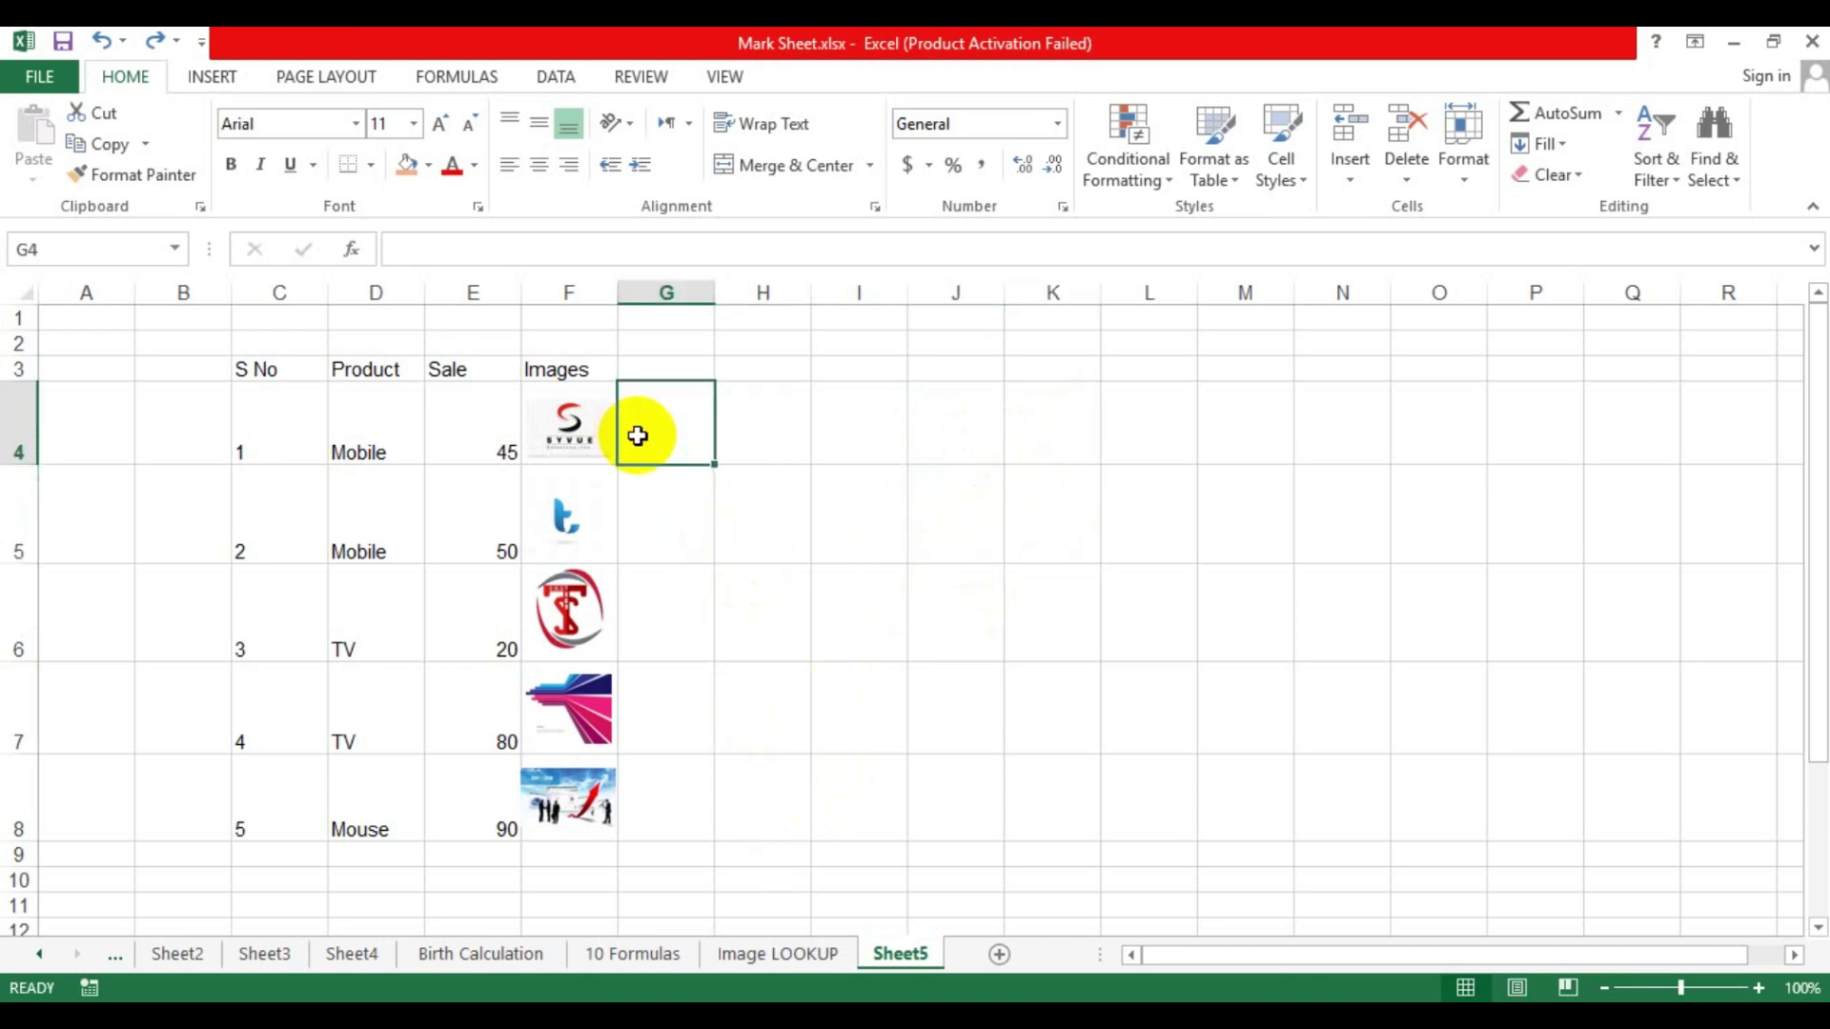
{"action": "left_click", "coordinate": [707, 523]}
{"action": "left_click", "coordinate": [579, 438]}
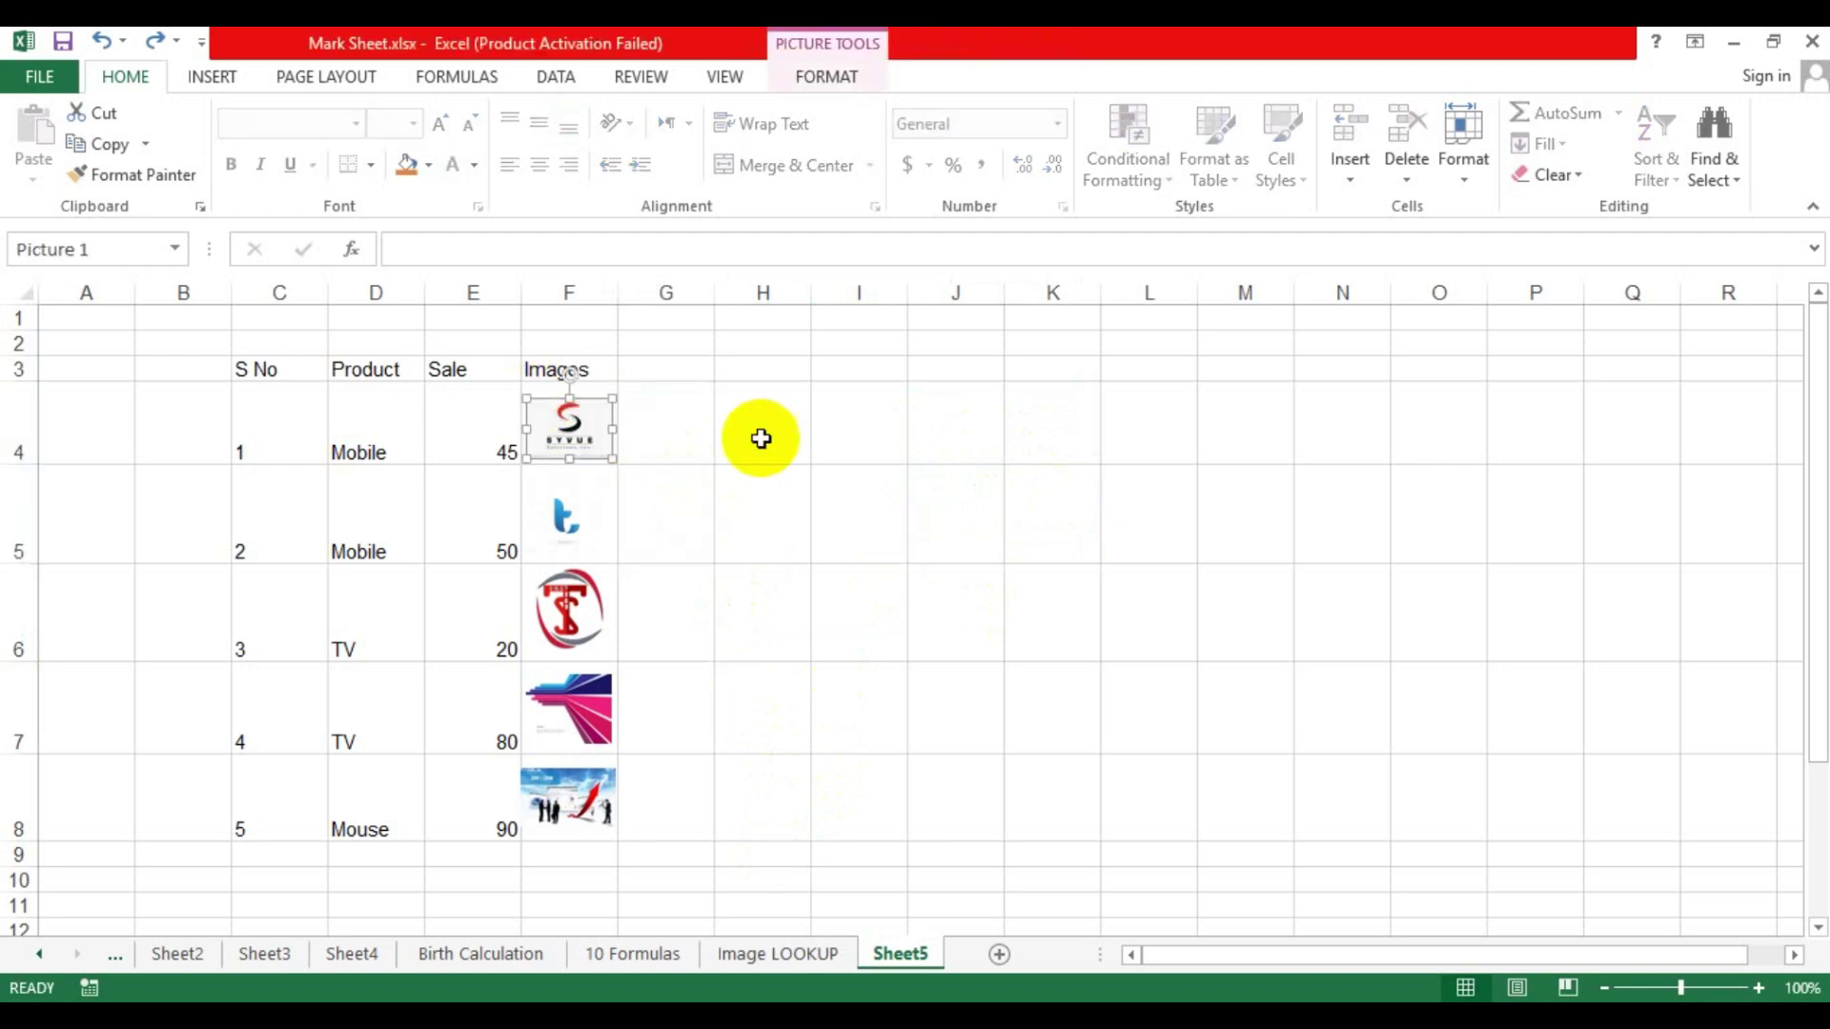
{"action": "left_click", "coordinate": [666, 421]}
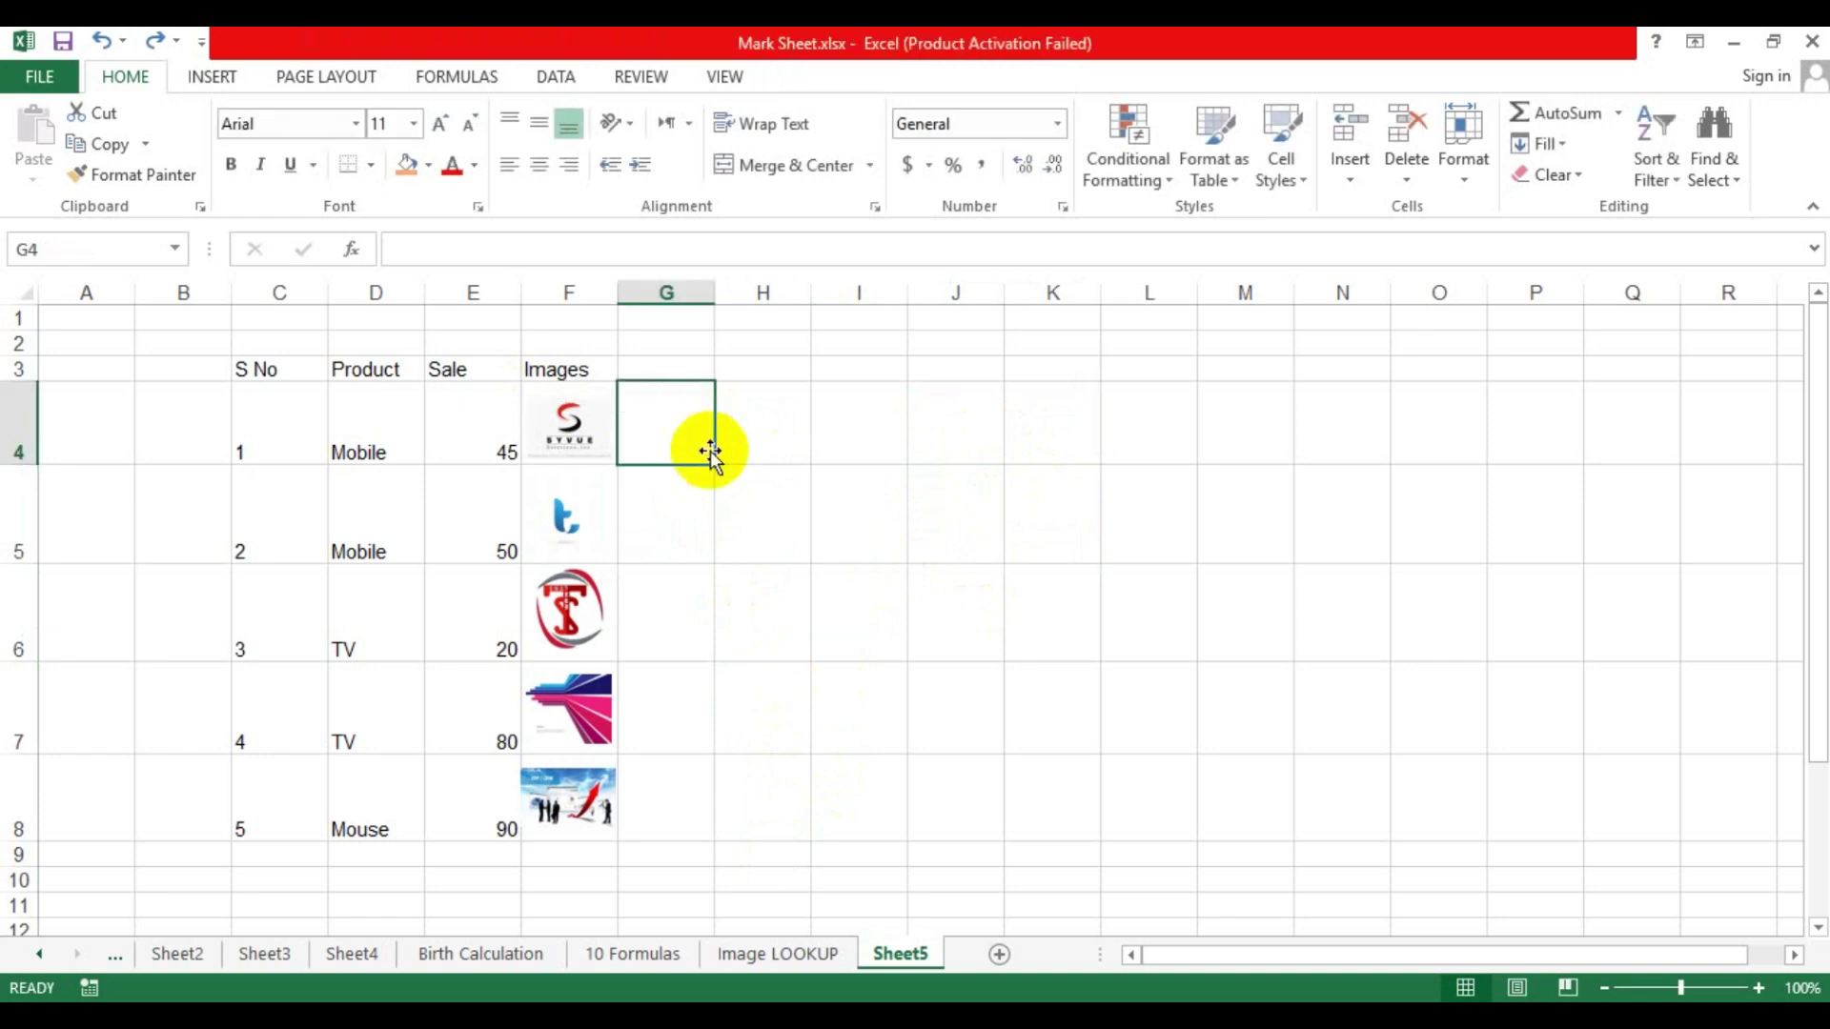
{"action": "key", "text": "Left"}
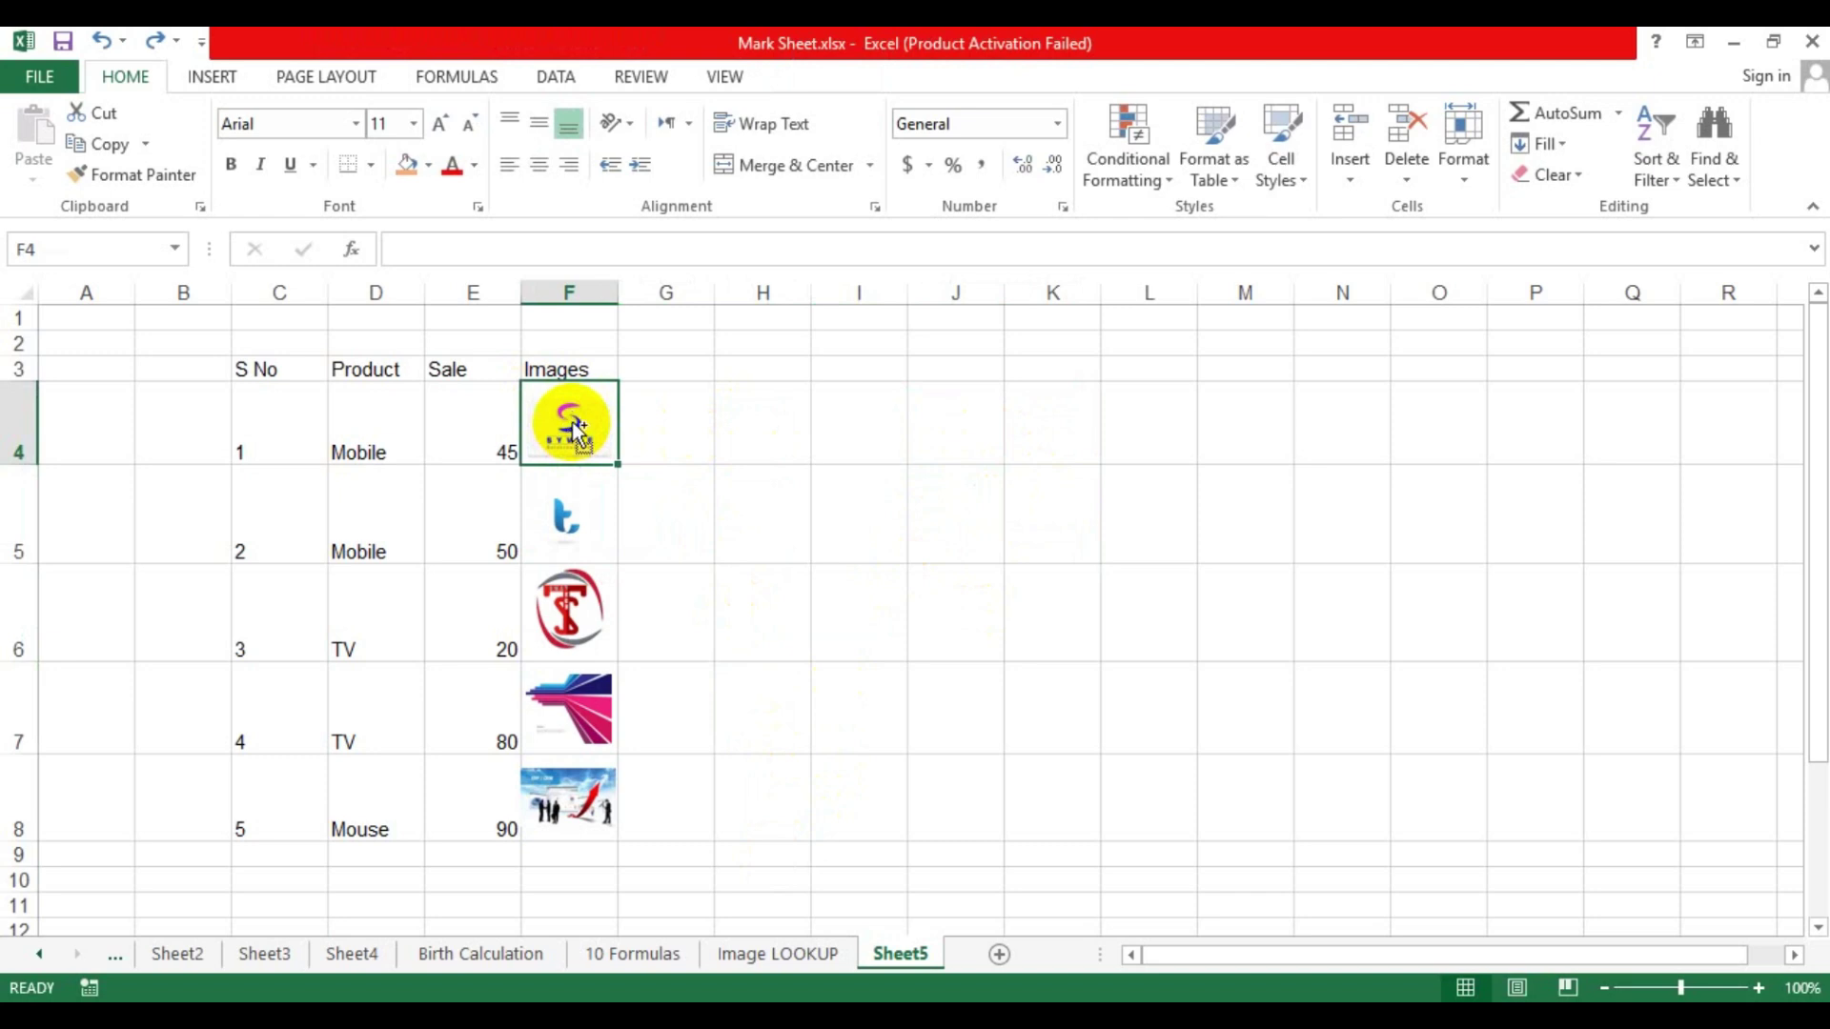
{"action": "key", "text": "ctrl+c"}
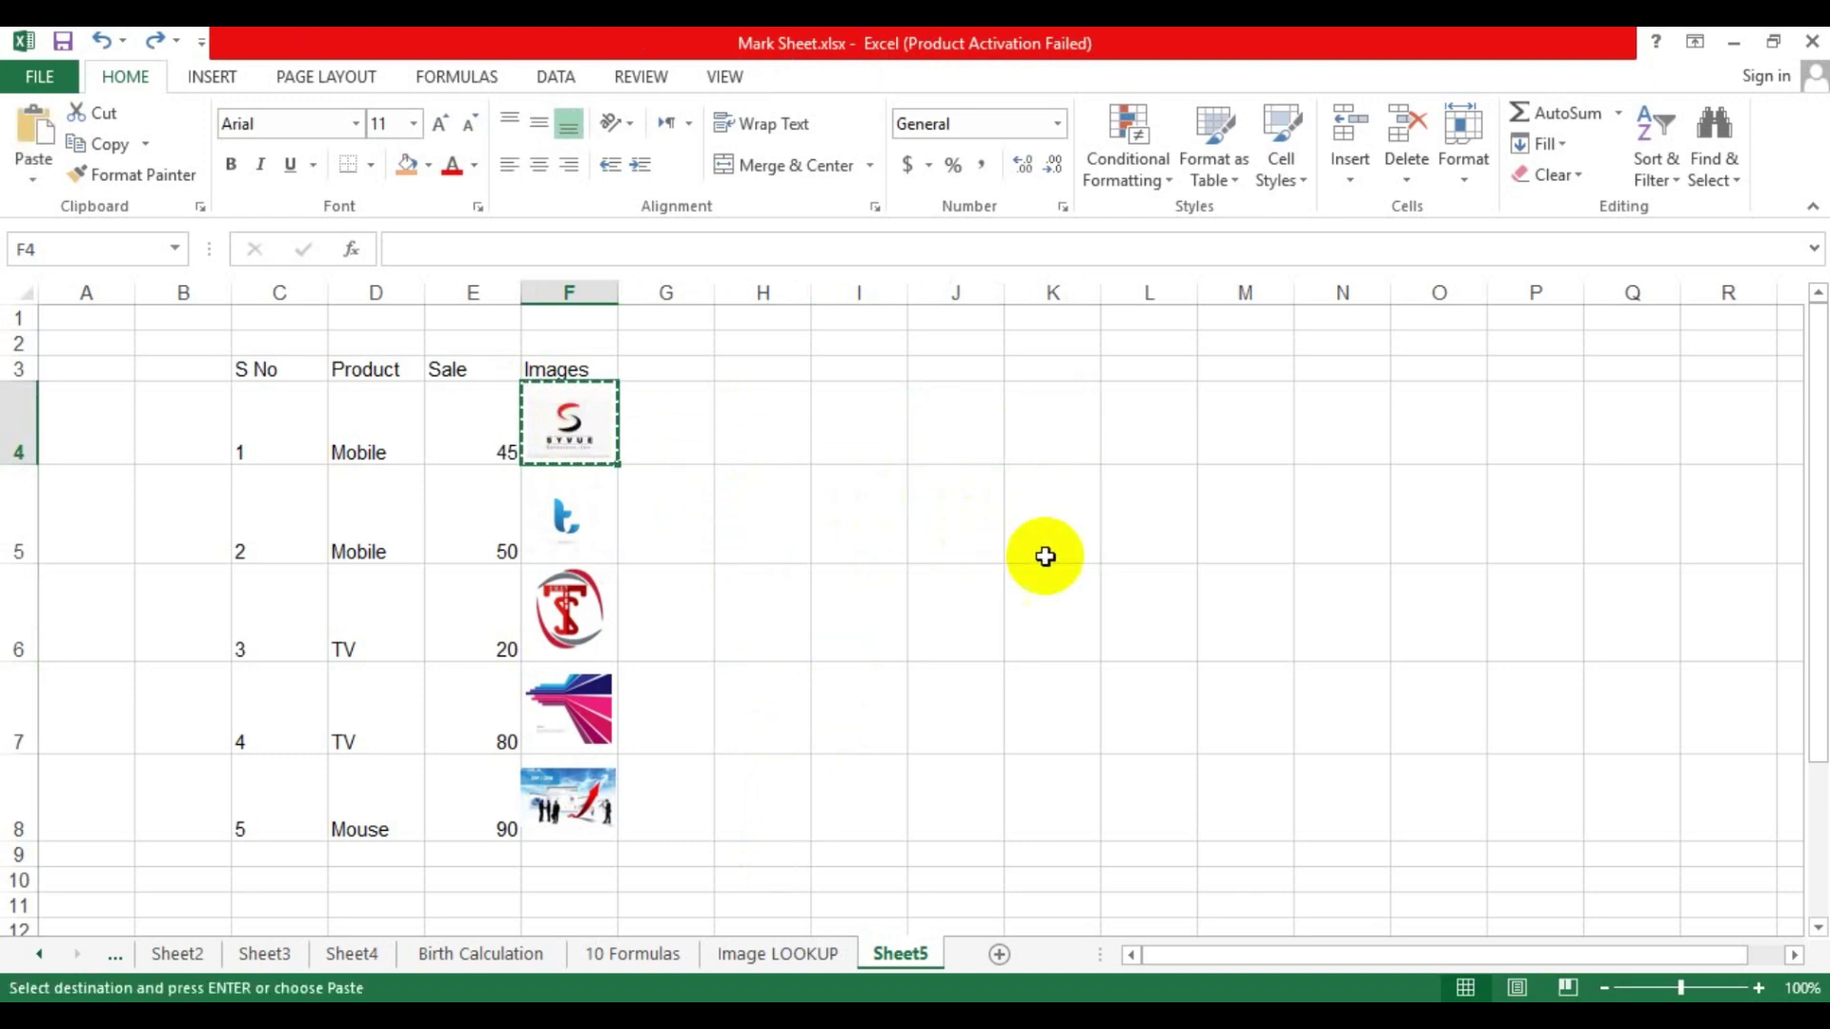
Paste the copied cell into K6 as a linked picture
{"action": "left_click", "coordinate": [1068, 603]}
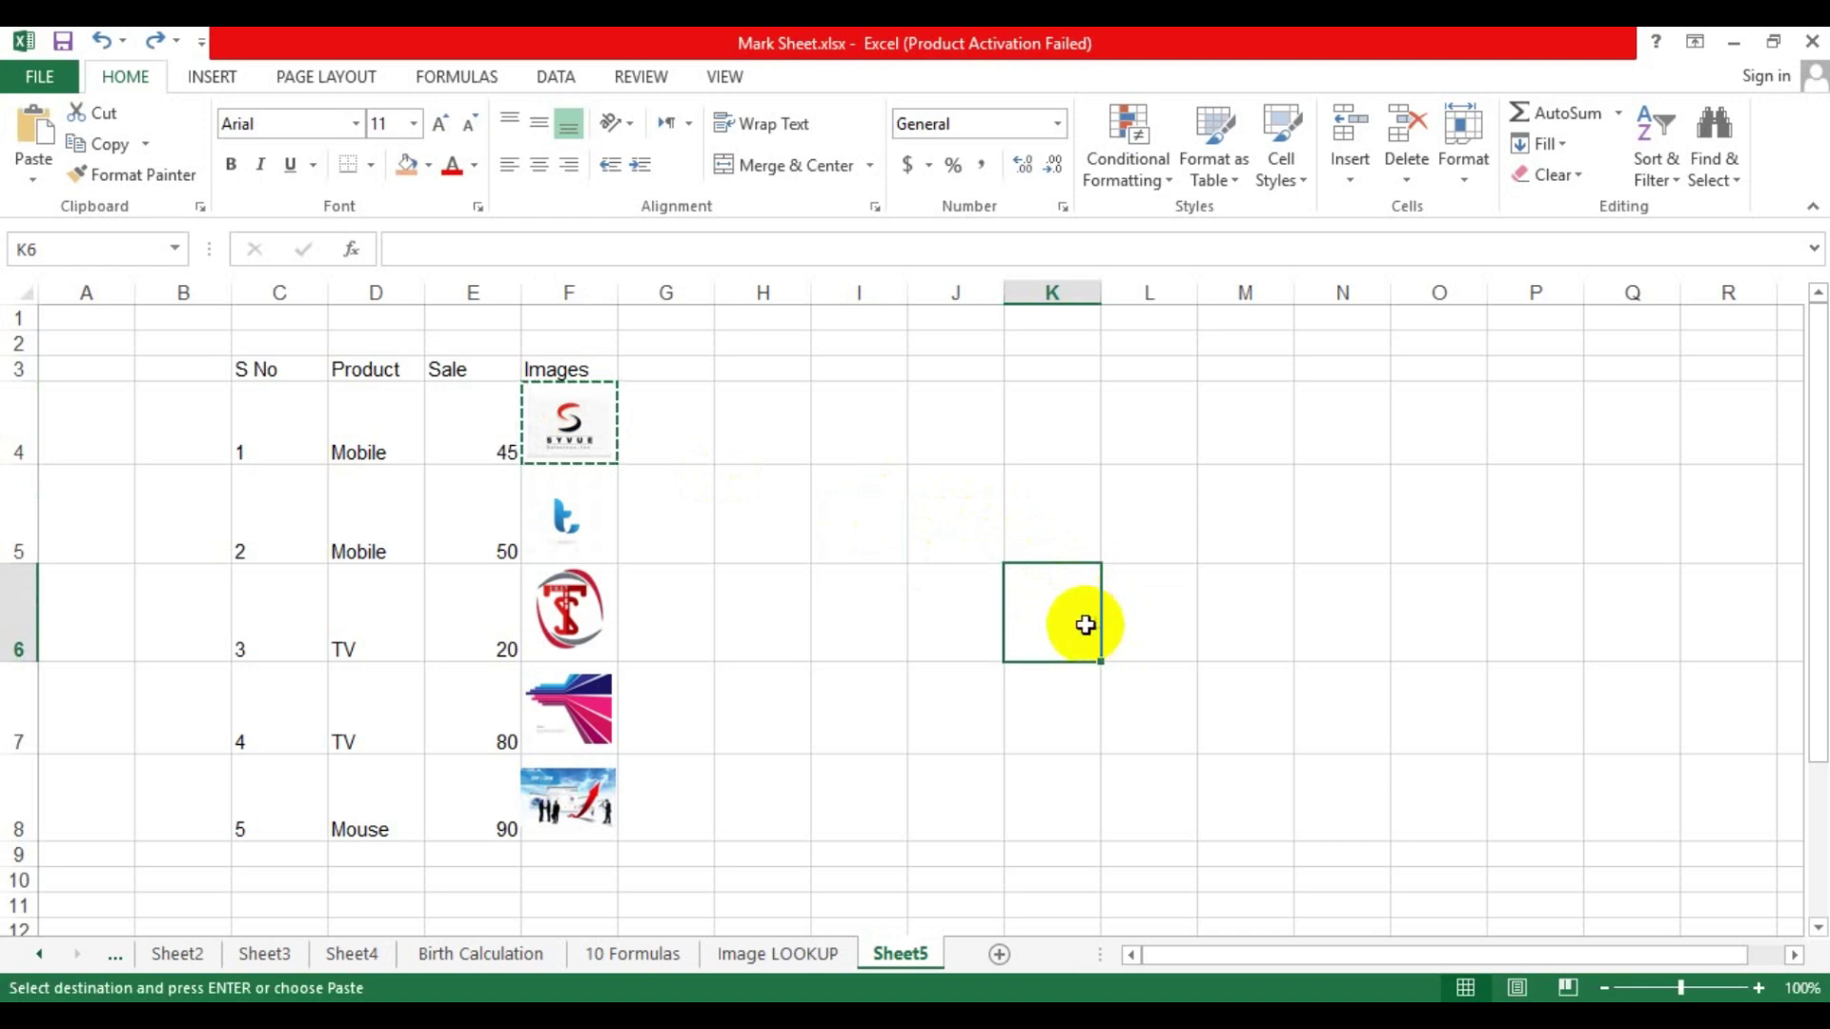
{"action": "right_click", "coordinate": [1084, 618]}
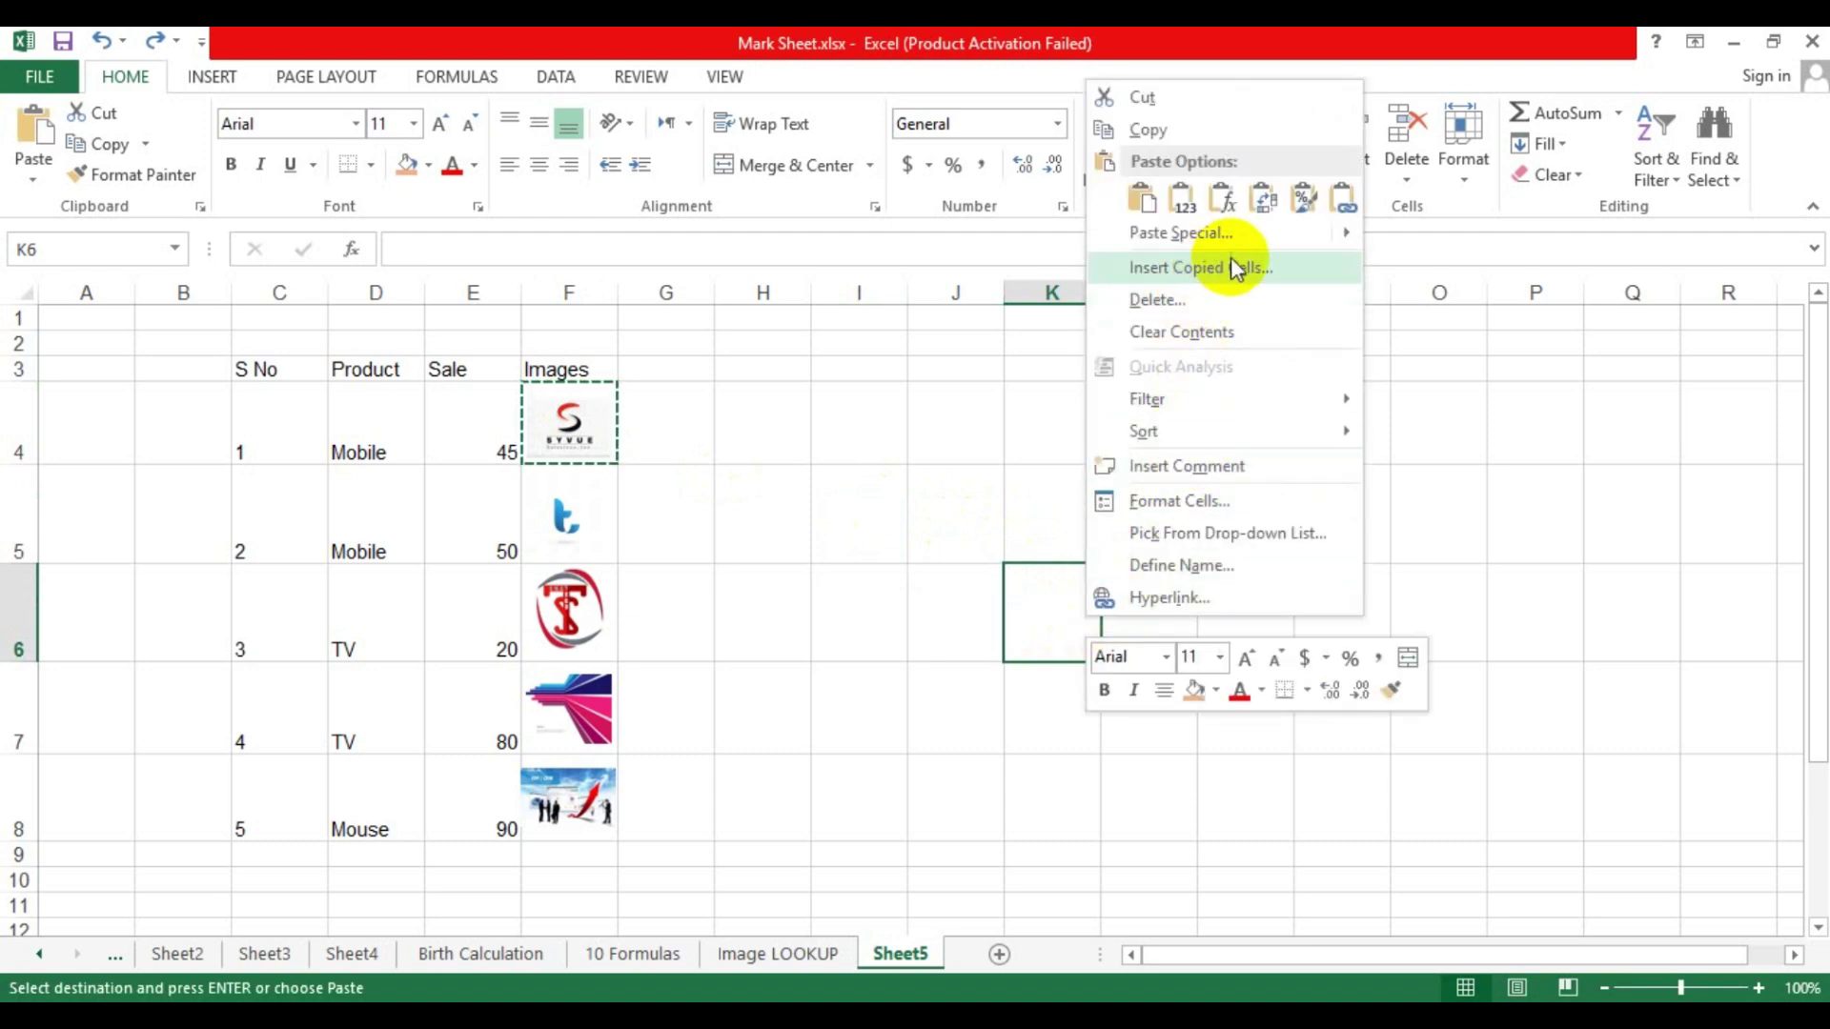
{"action": "mouse_move", "coordinate": [1256, 244]}
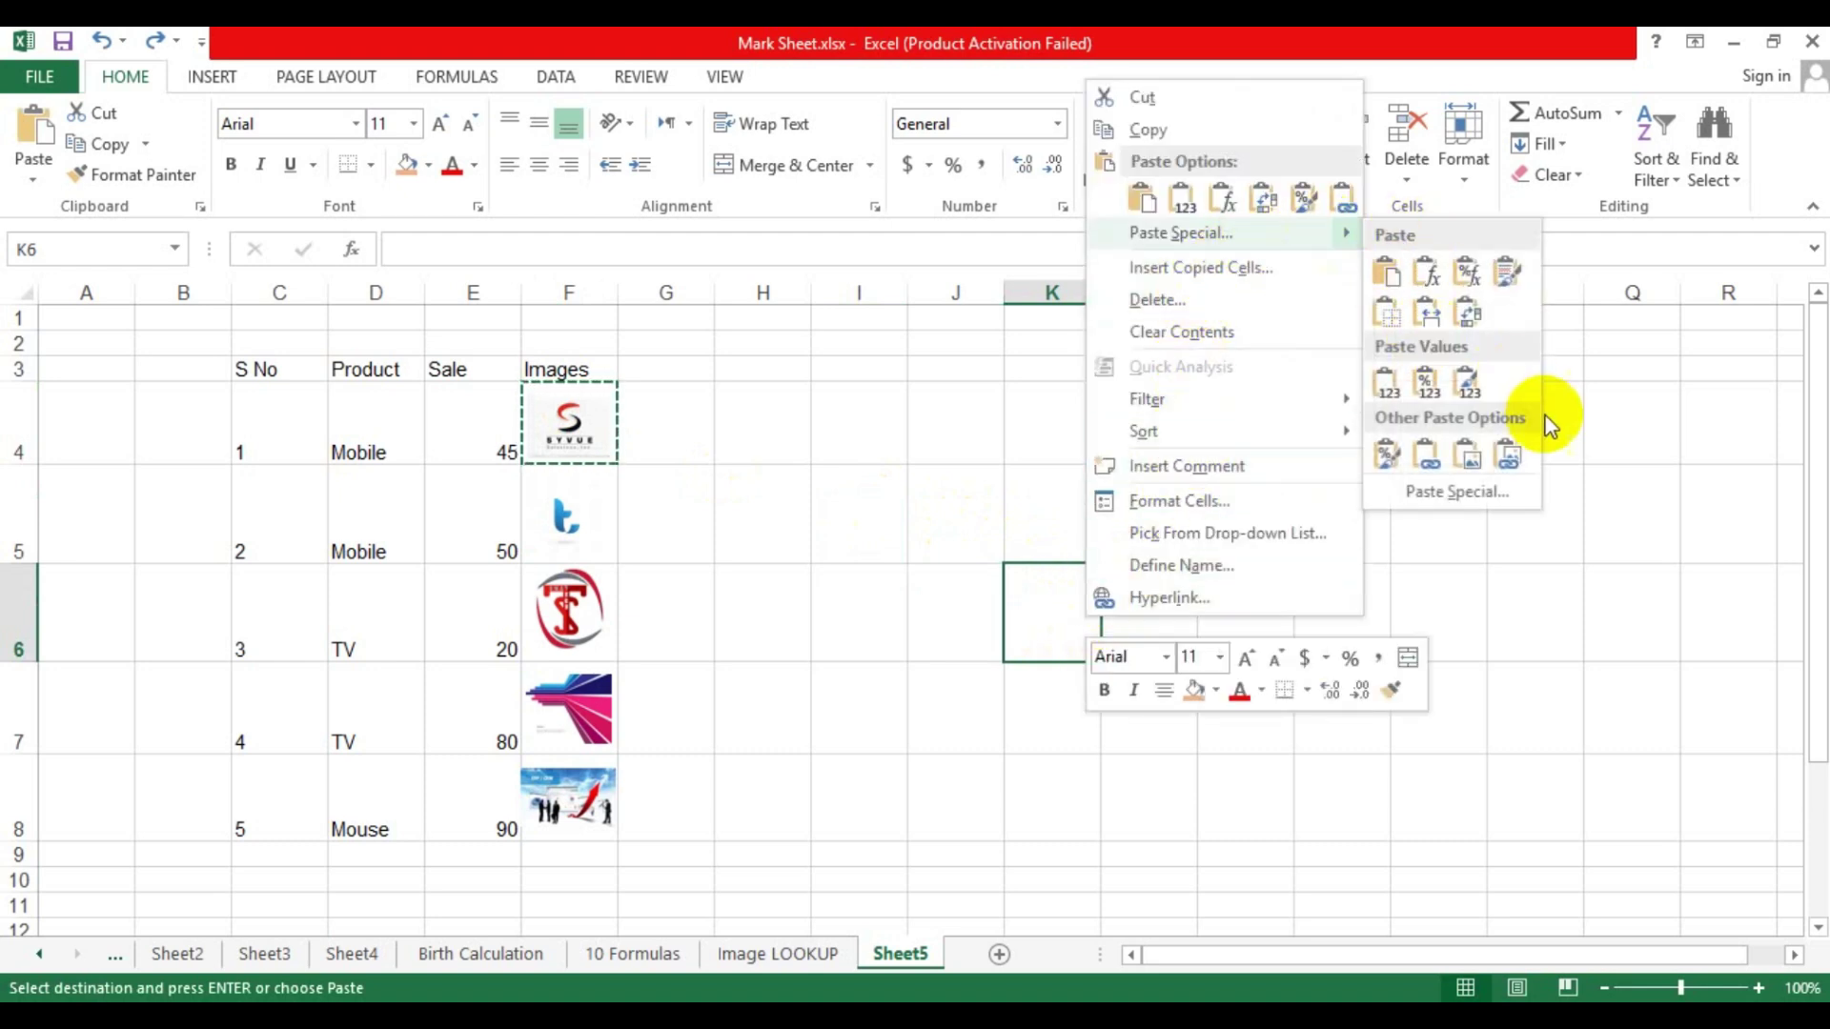
{"action": "left_click", "coordinate": [1509, 457]}
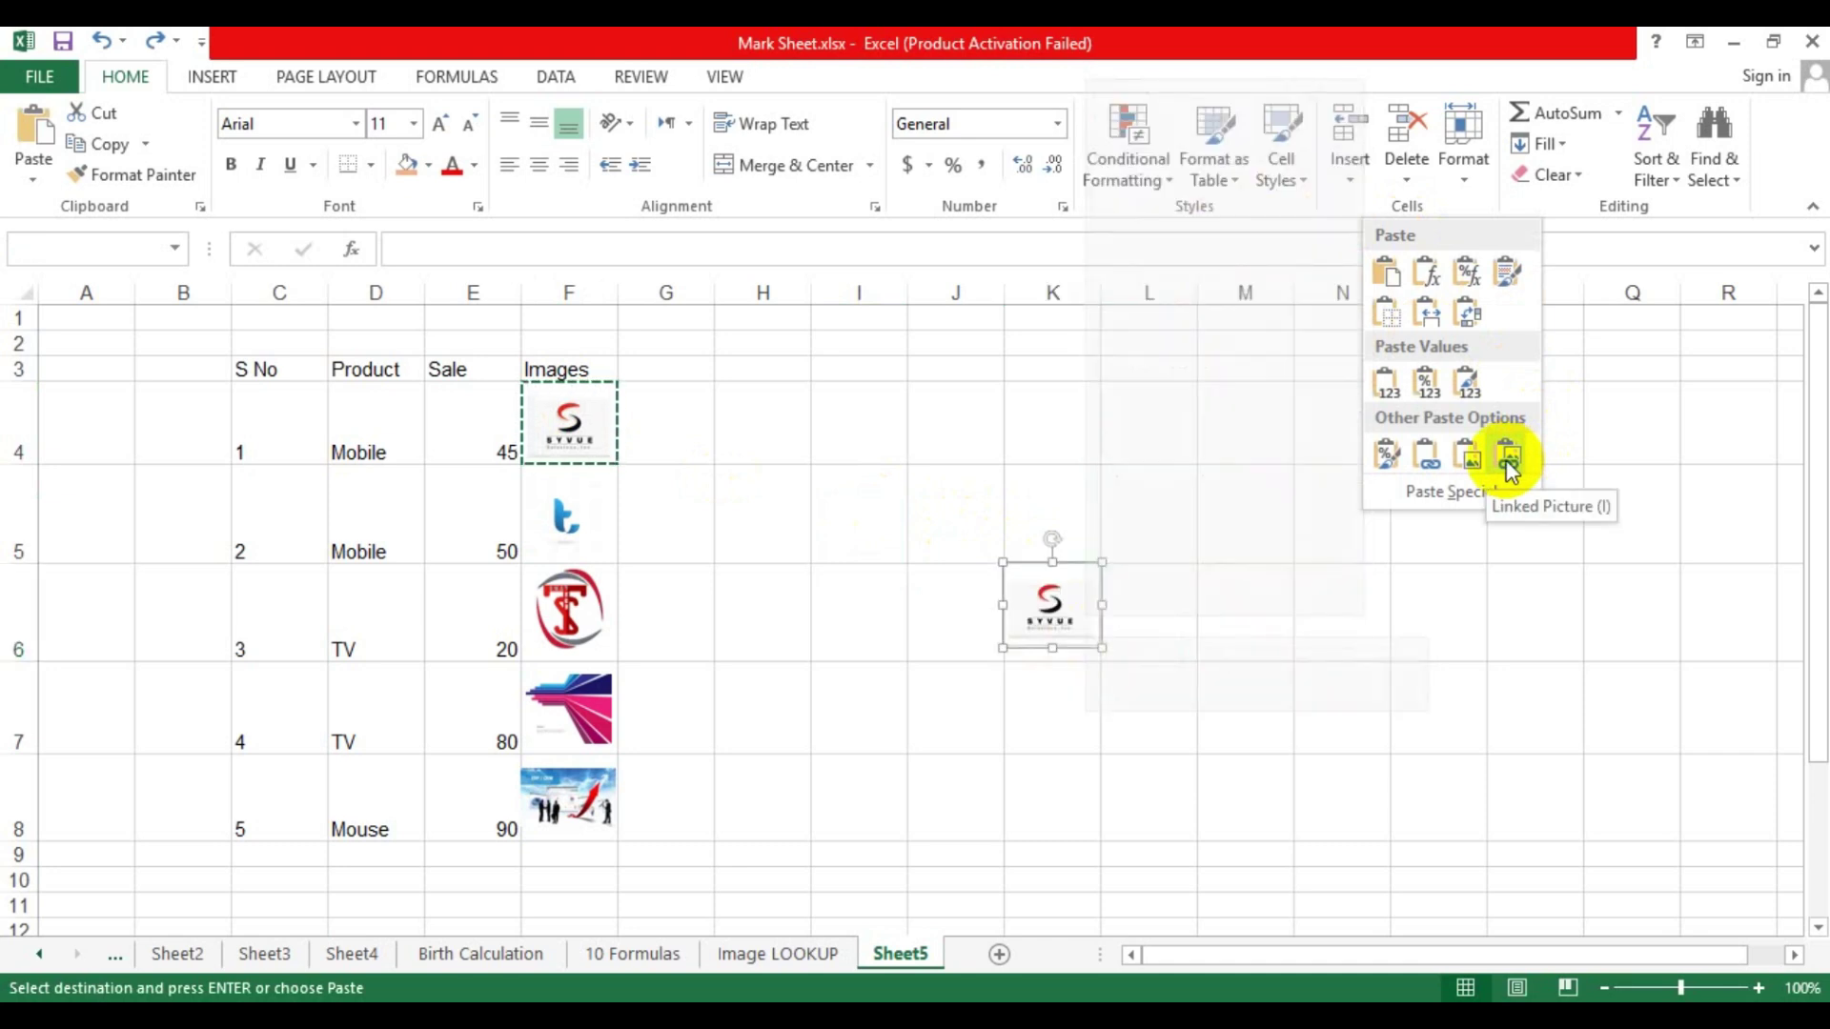
{"action": "left_click", "coordinate": [1508, 458]}
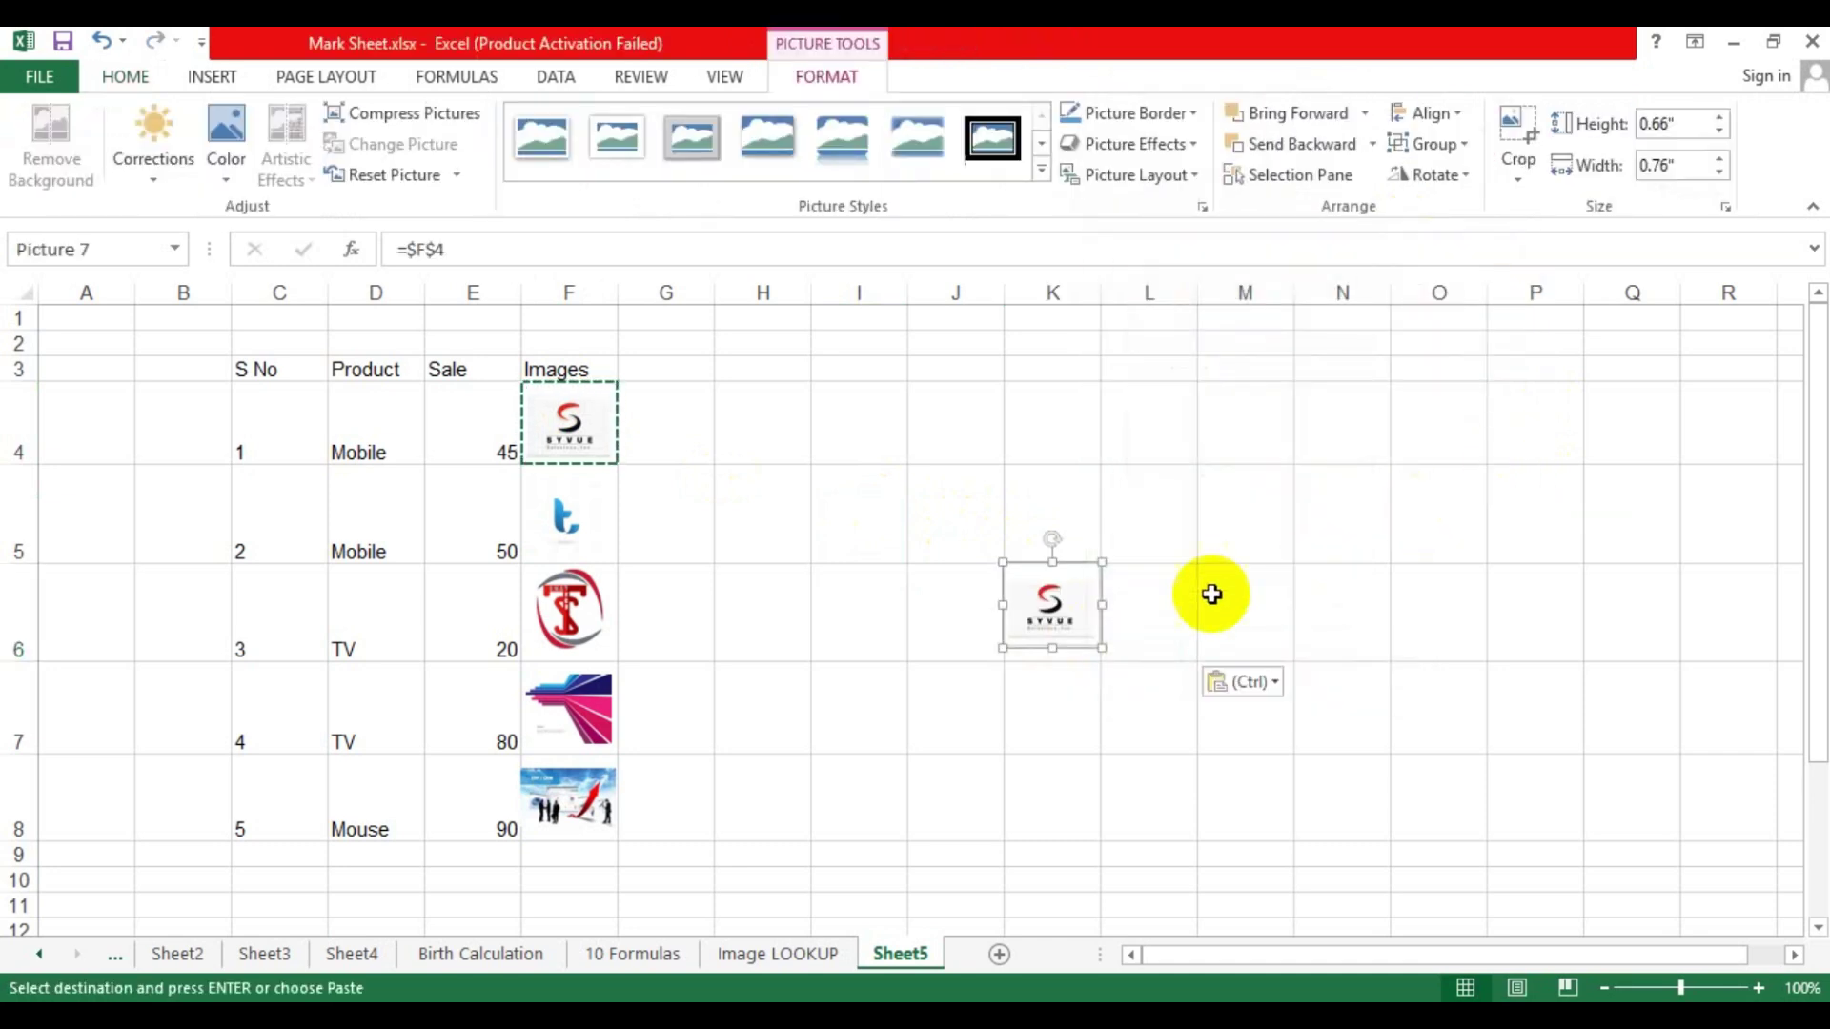
{"action": "left_click", "coordinate": [1069, 679]}
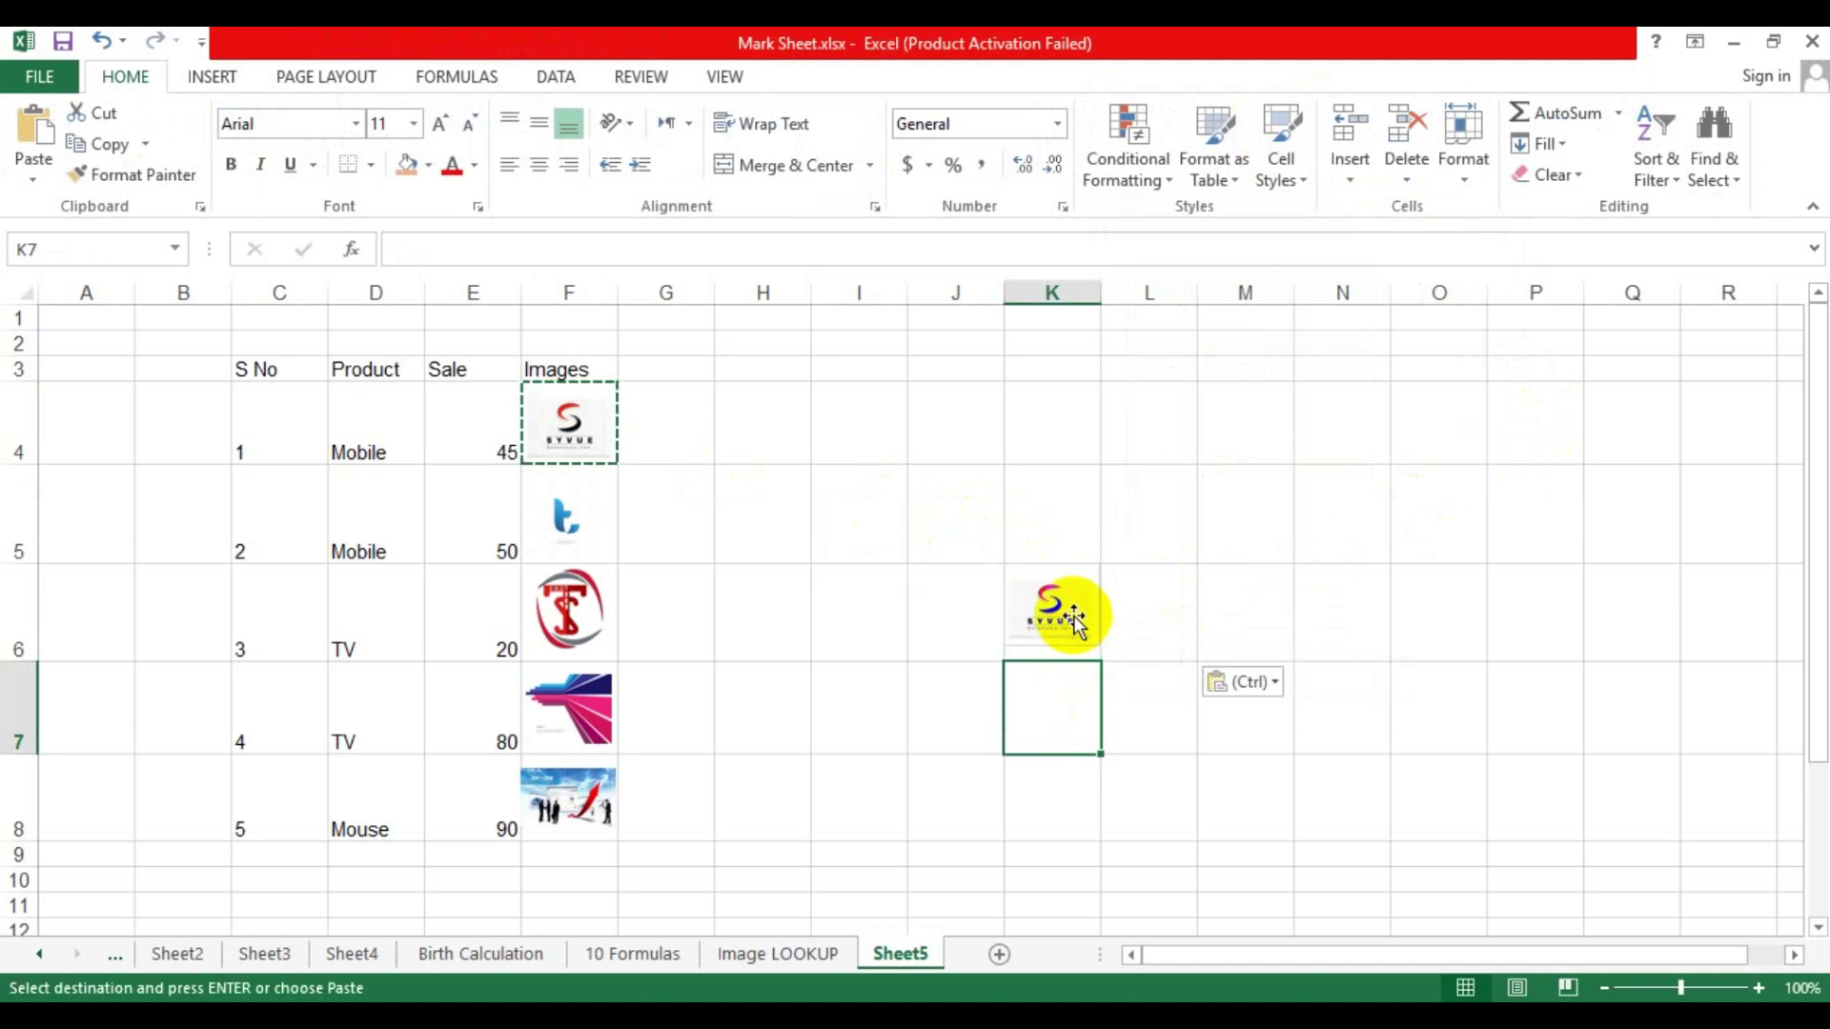
{"action": "left_click", "coordinate": [1060, 545]}
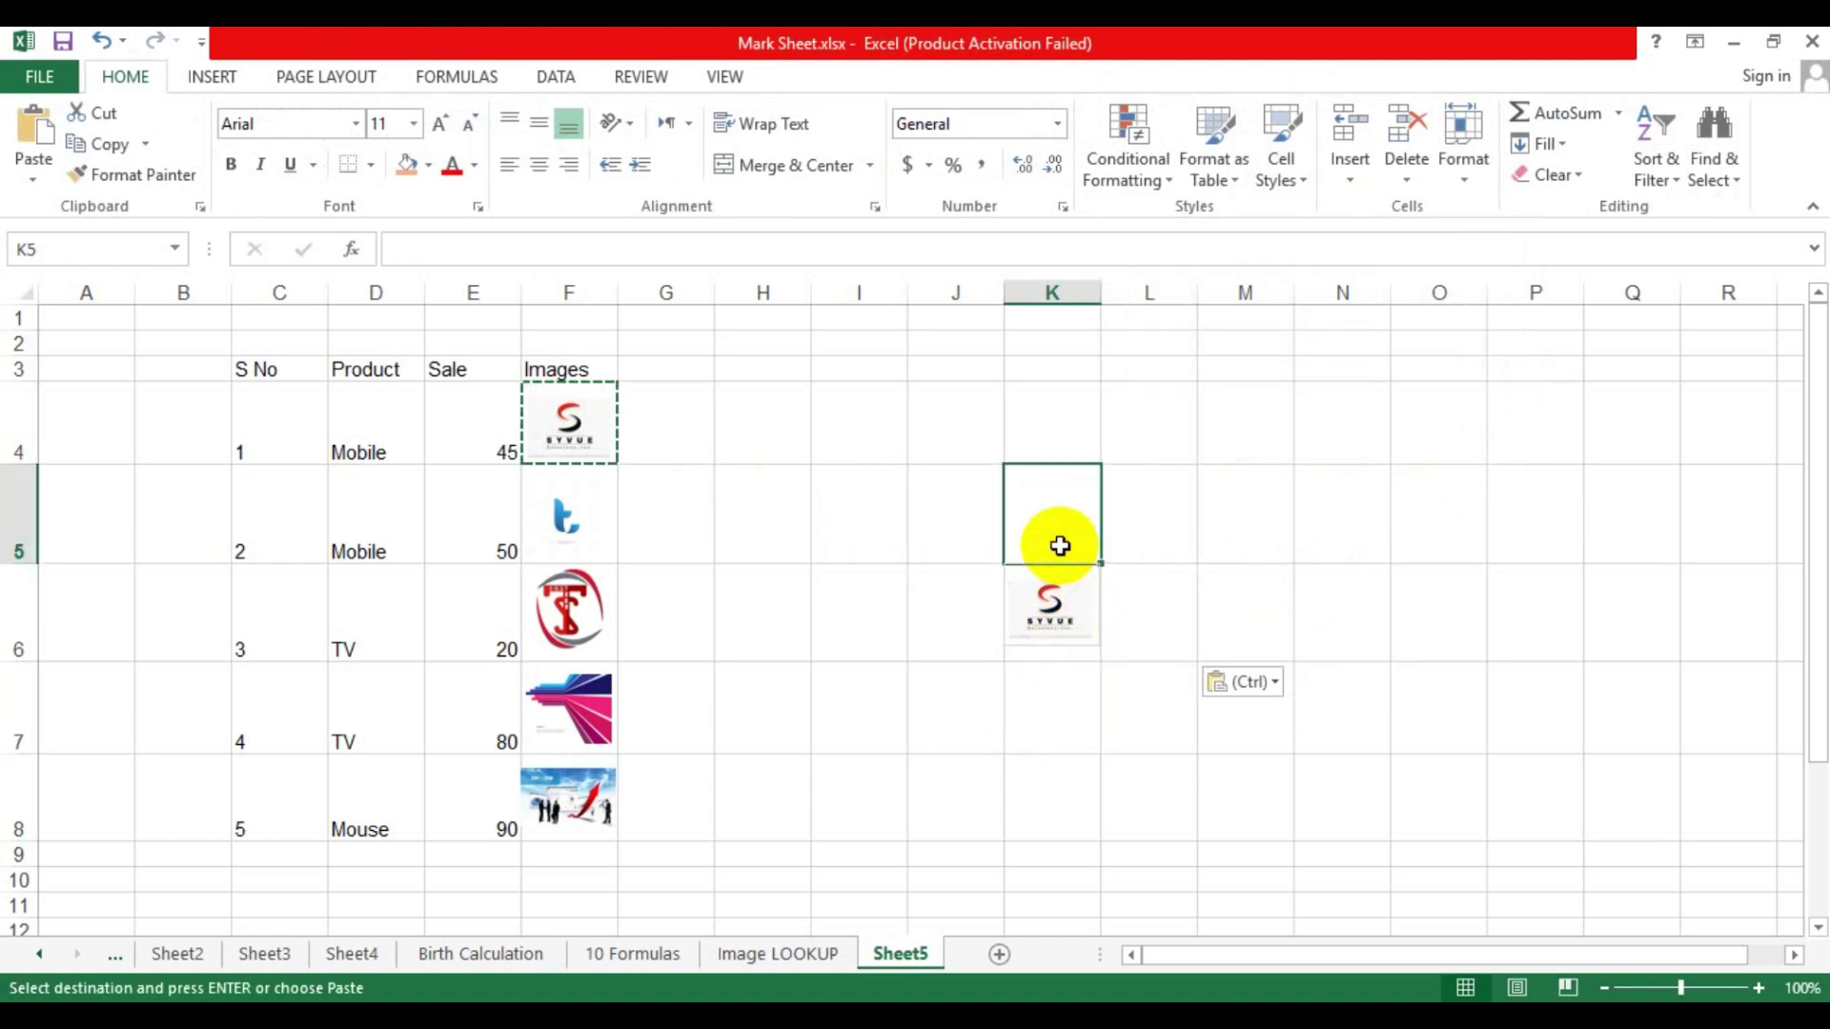
Start an INDEX formula in L5 with the absolute range $C$3:$F$8 as its array
{"action": "left_click", "coordinate": [1149, 548]}
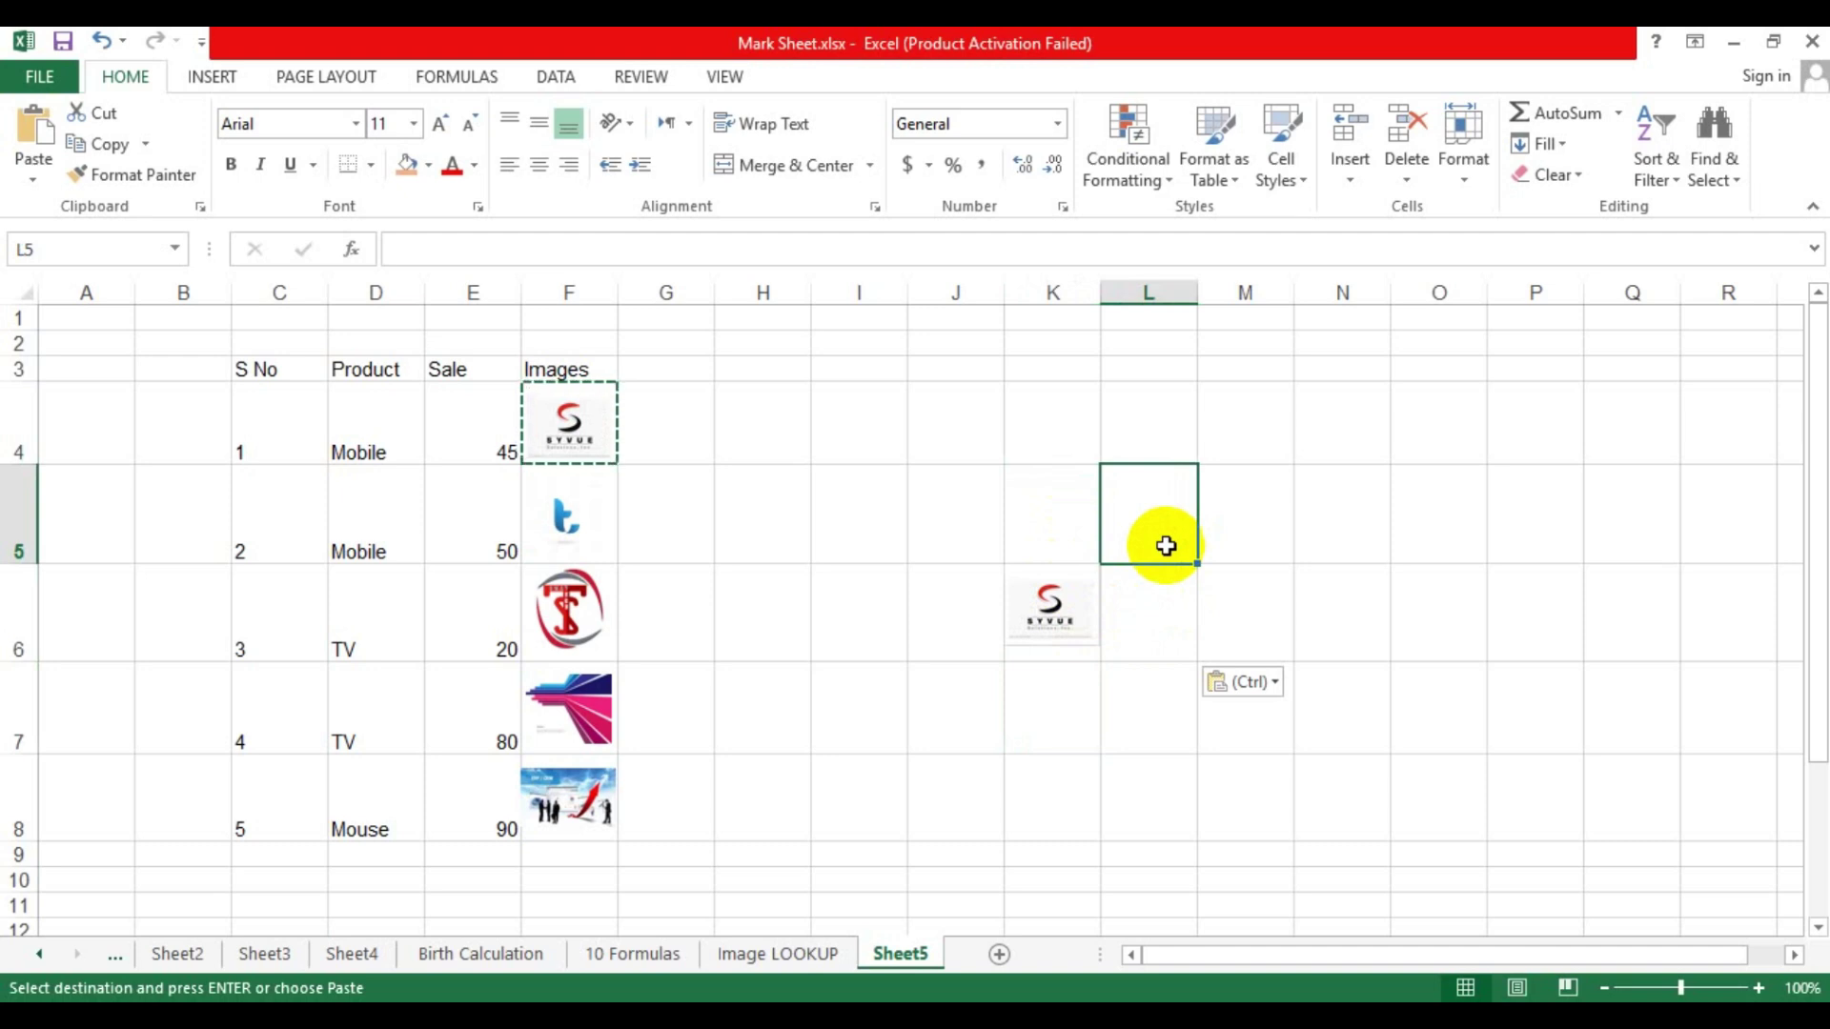
{"action": "type", "text": "=in"}
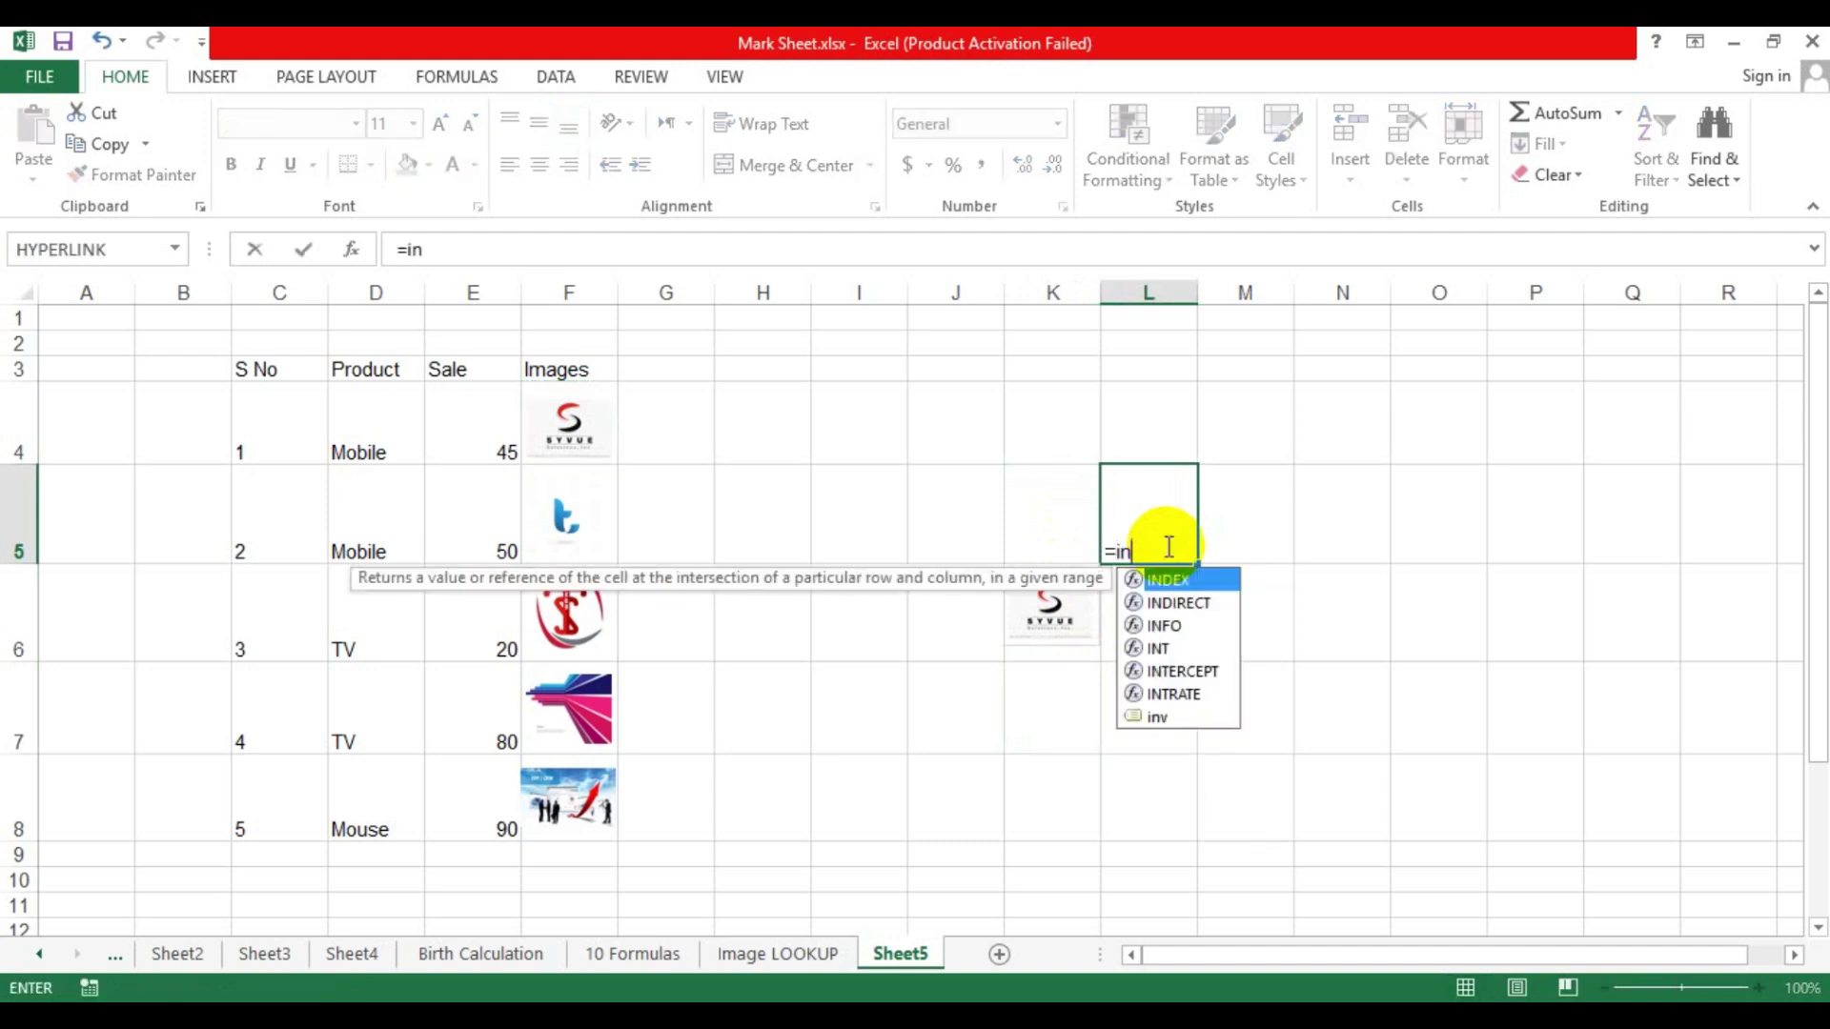
{"action": "type", "text": "dex("}
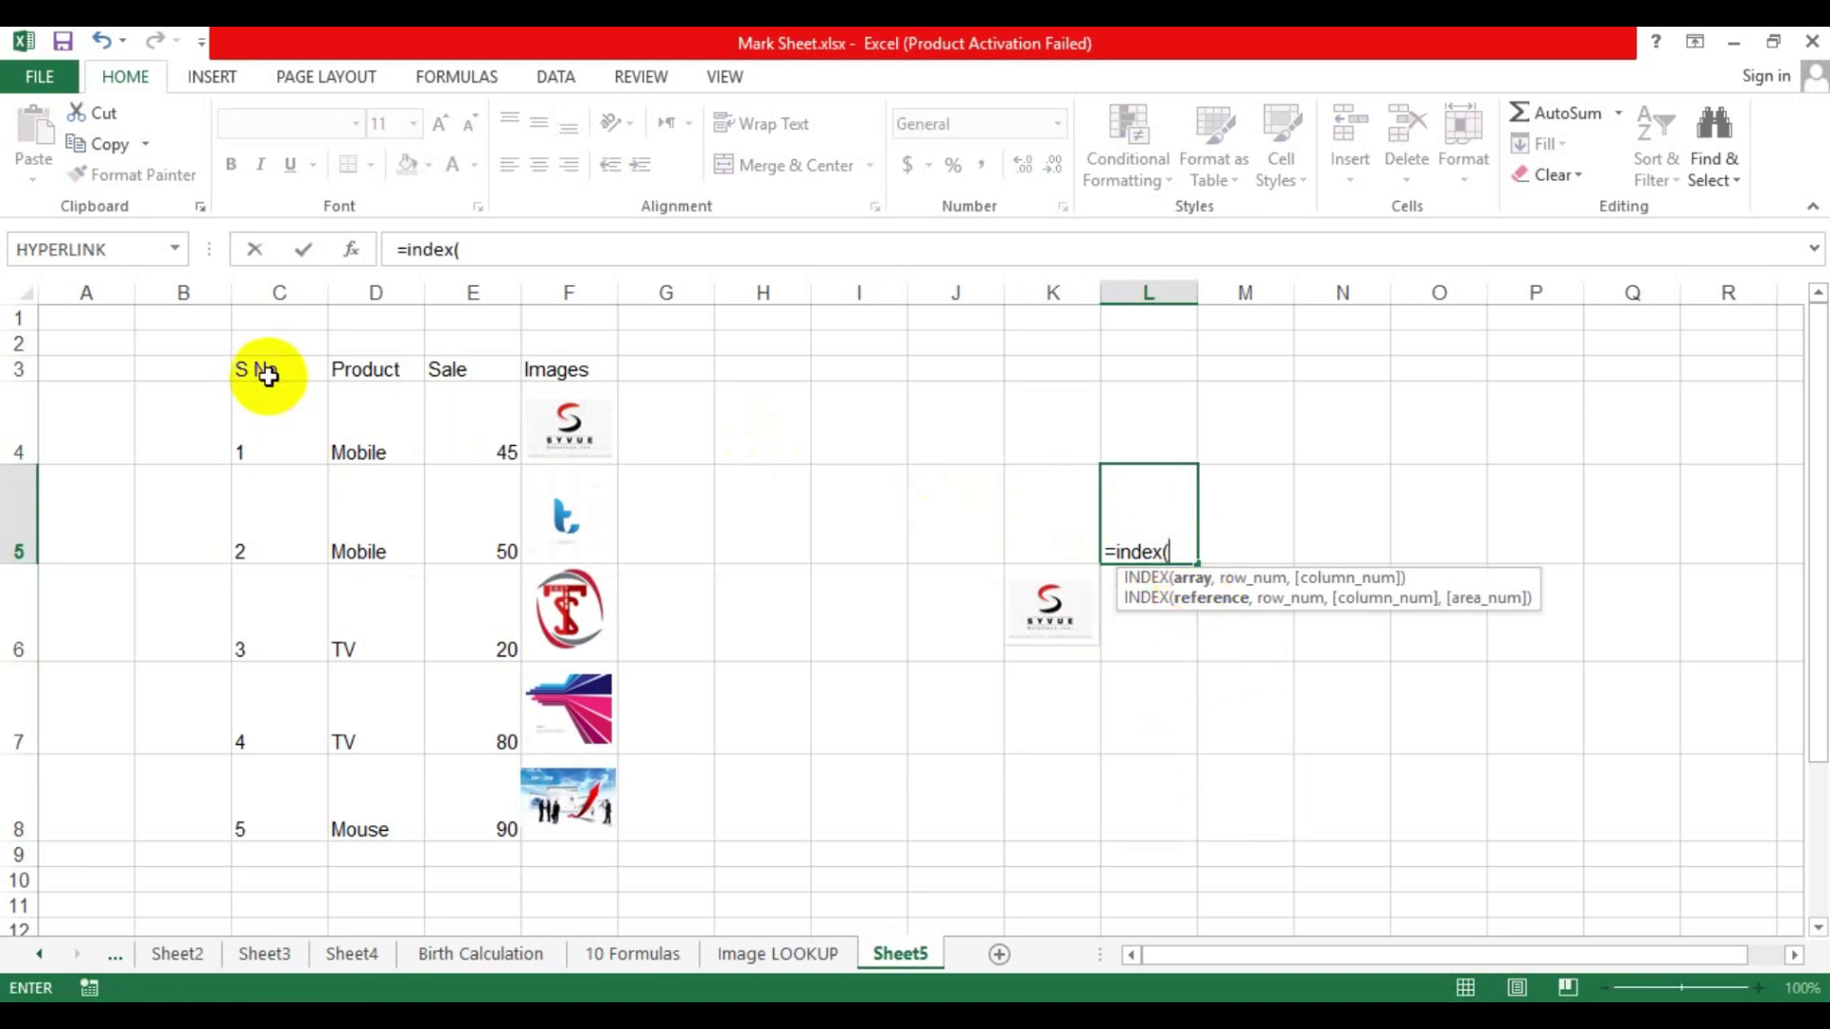
{"action": "left_click_drag", "start_coordinate": [267, 375], "coordinate": [553, 830]}
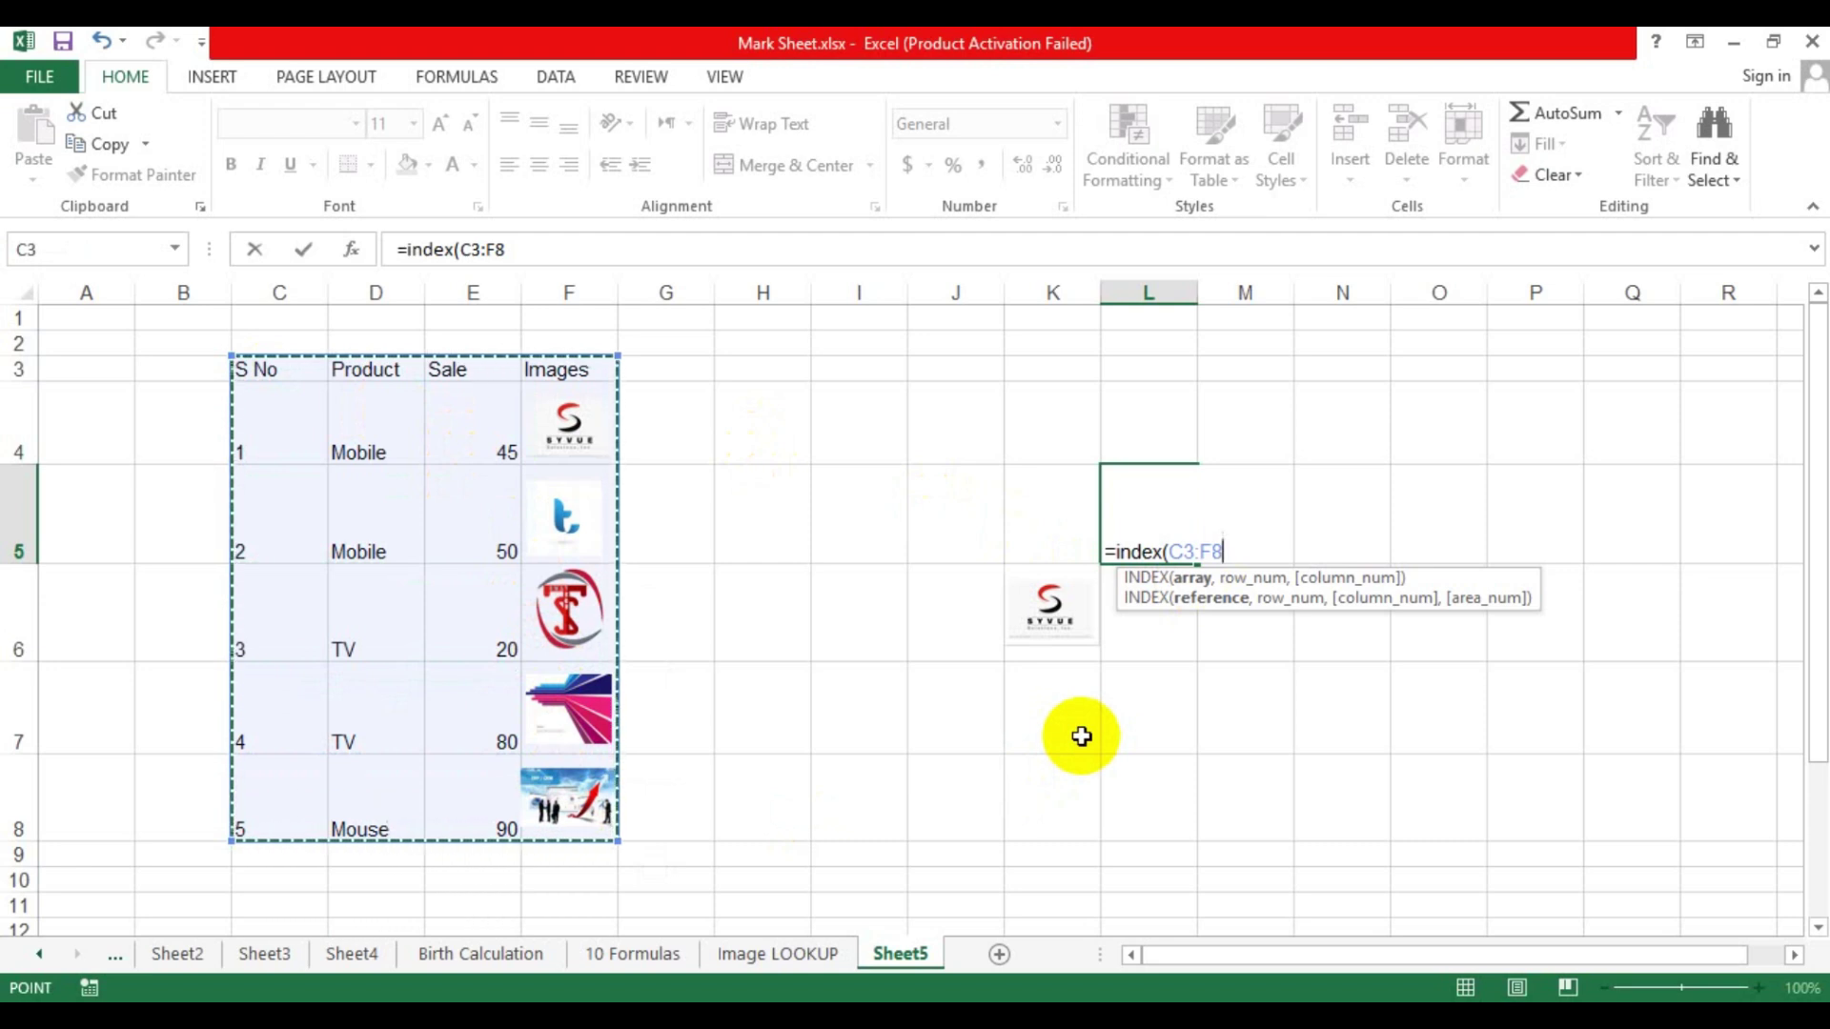
{"action": "key", "text": "F4"}
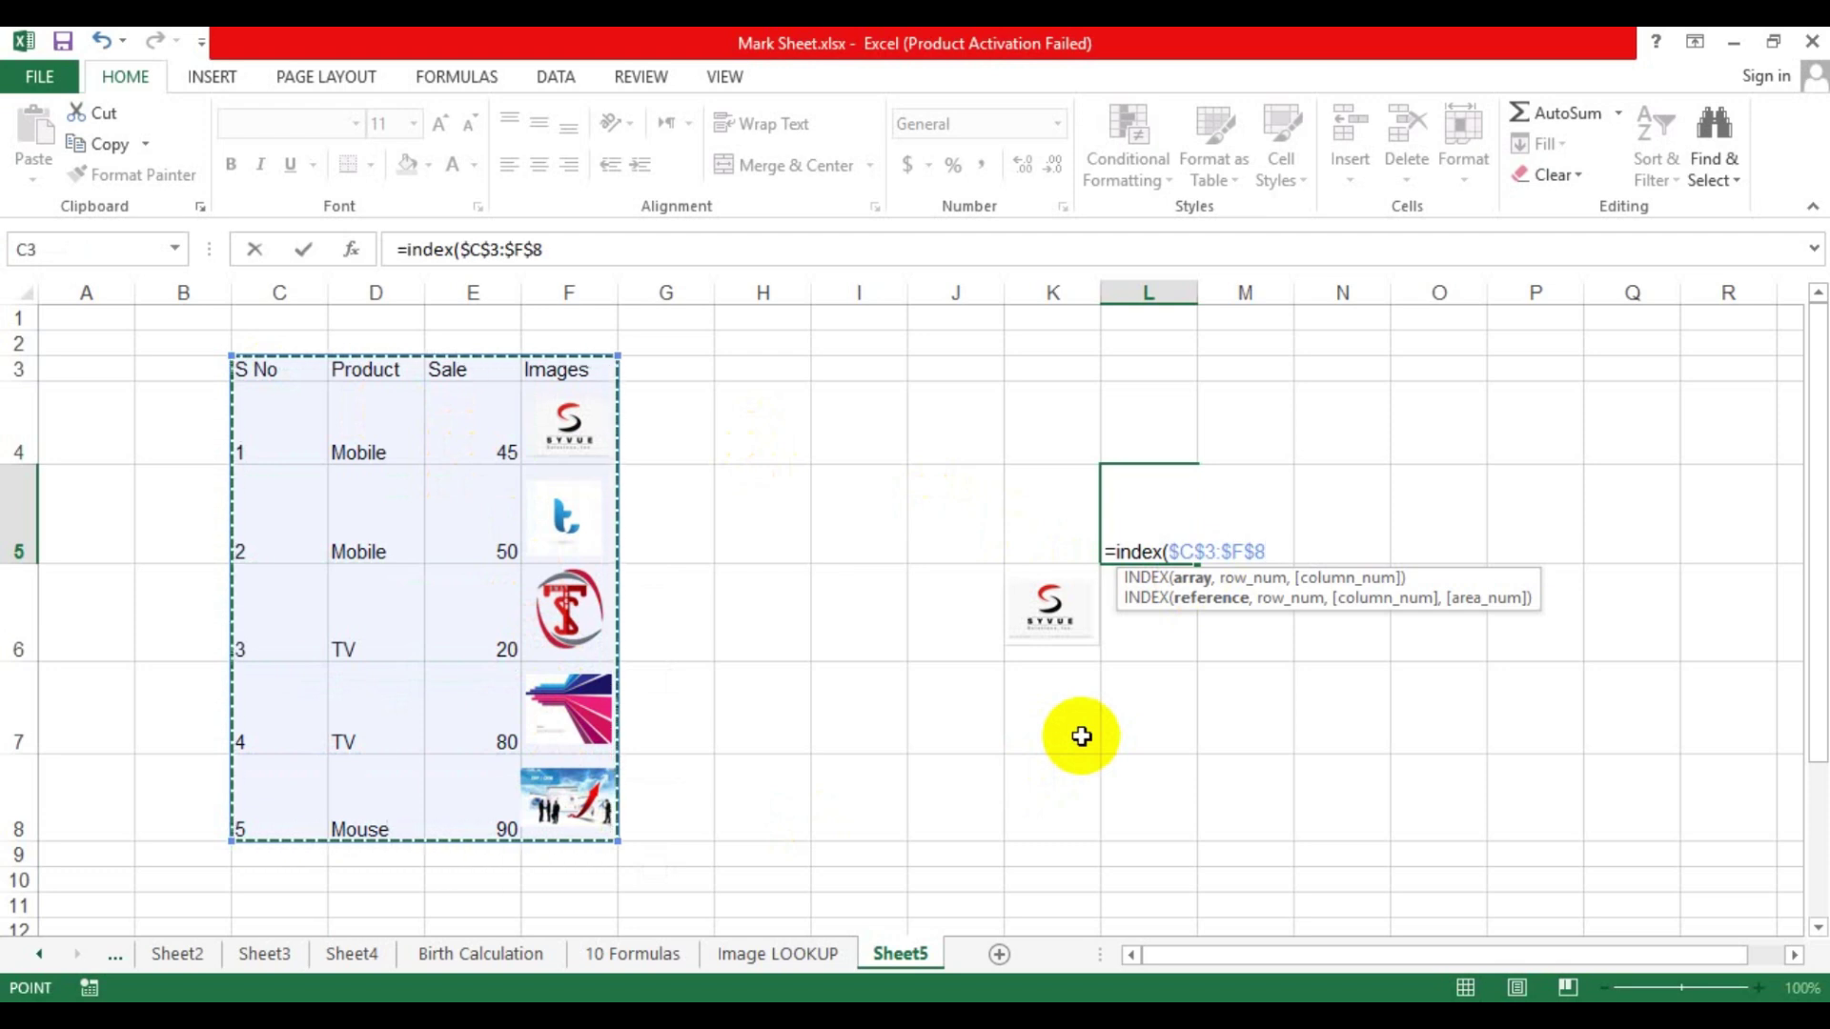
{"action": "type", "text": ","}
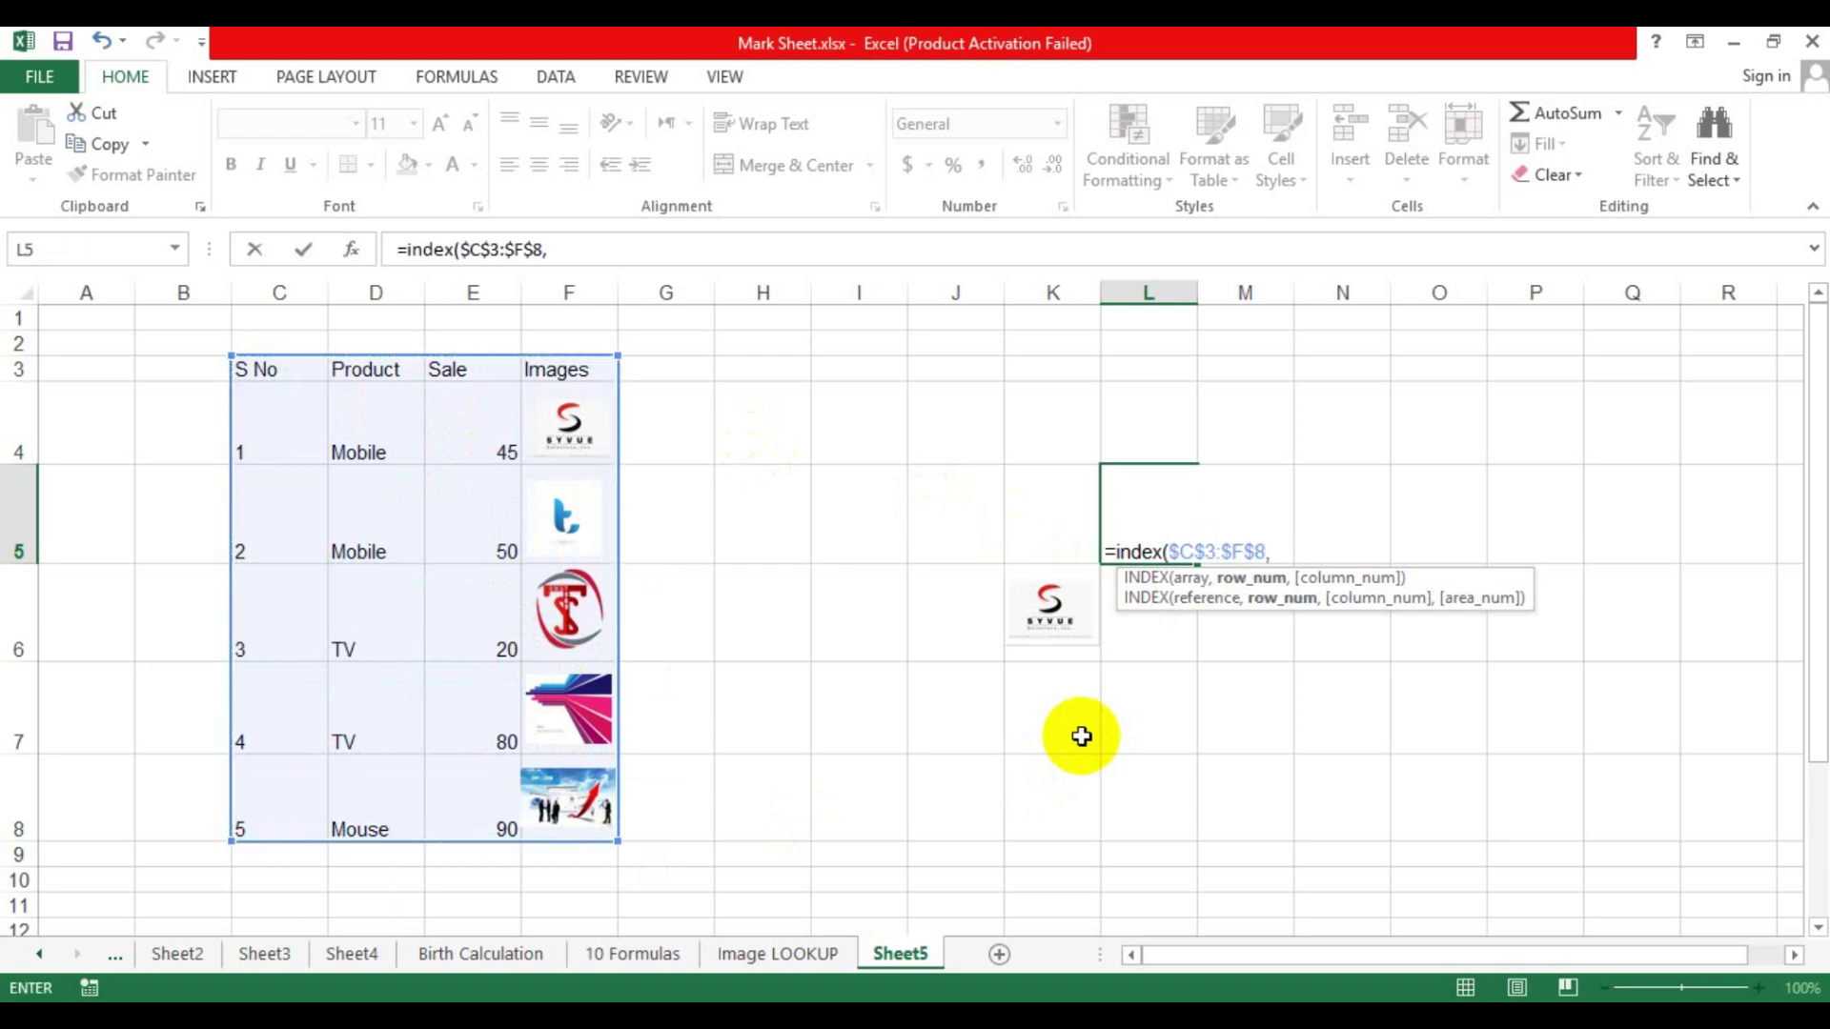
Complete the L5 formula with MATCH(K5,$C$3:$C$8,0) as the row number and 4 as the column number
{"action": "type", "text": "mat"}
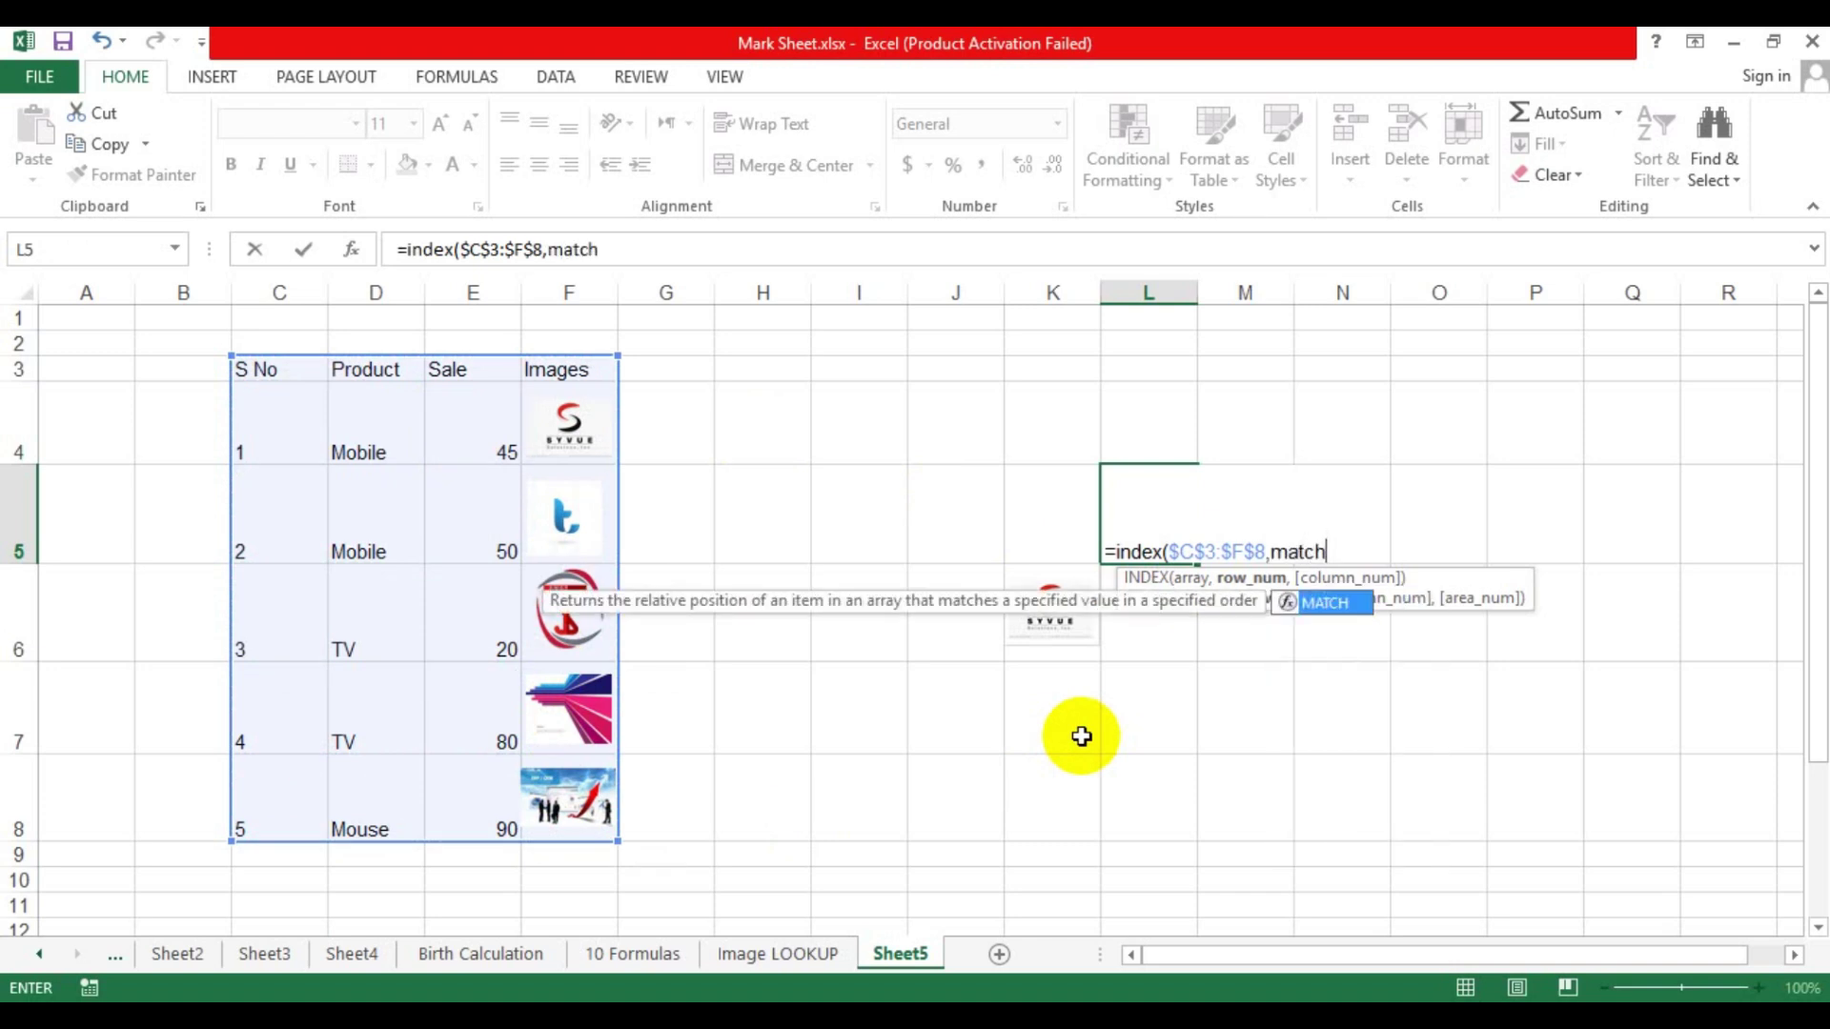
{"action": "type", "text": "ch"}
{"action": "key", "text": "Tab"}
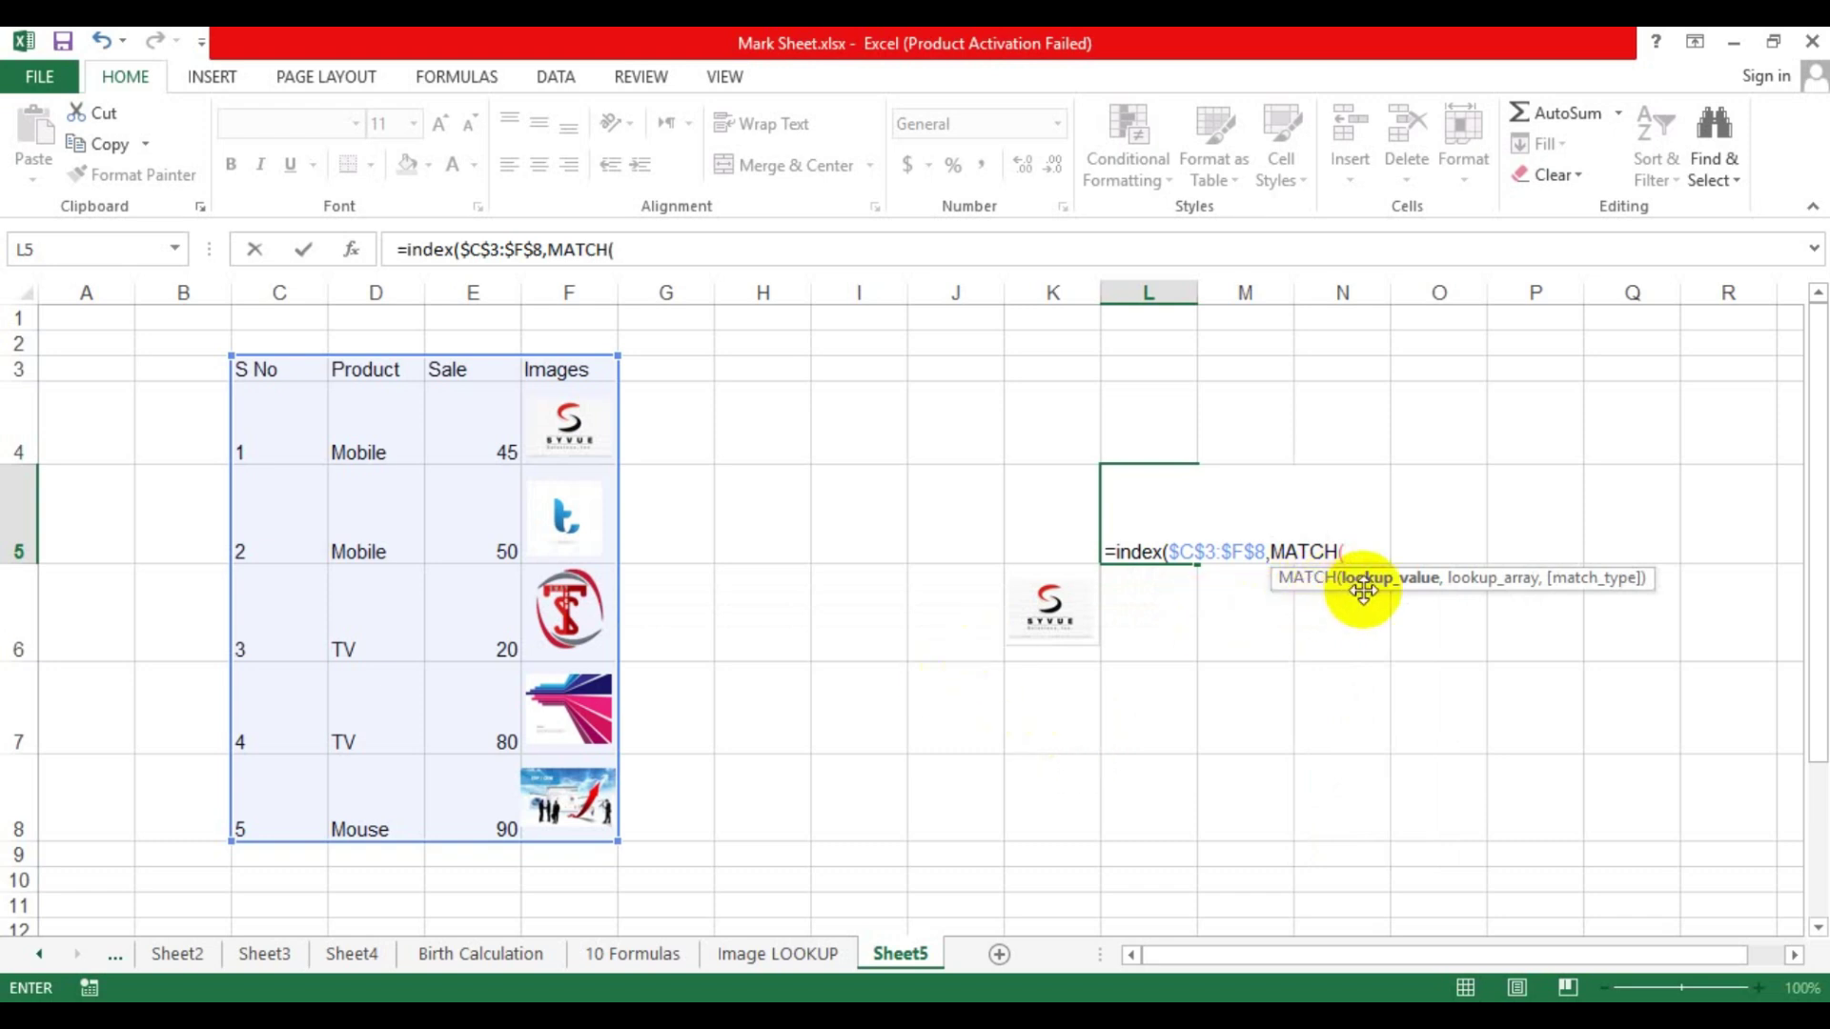
{"action": "left_click", "coordinate": [1046, 527]}
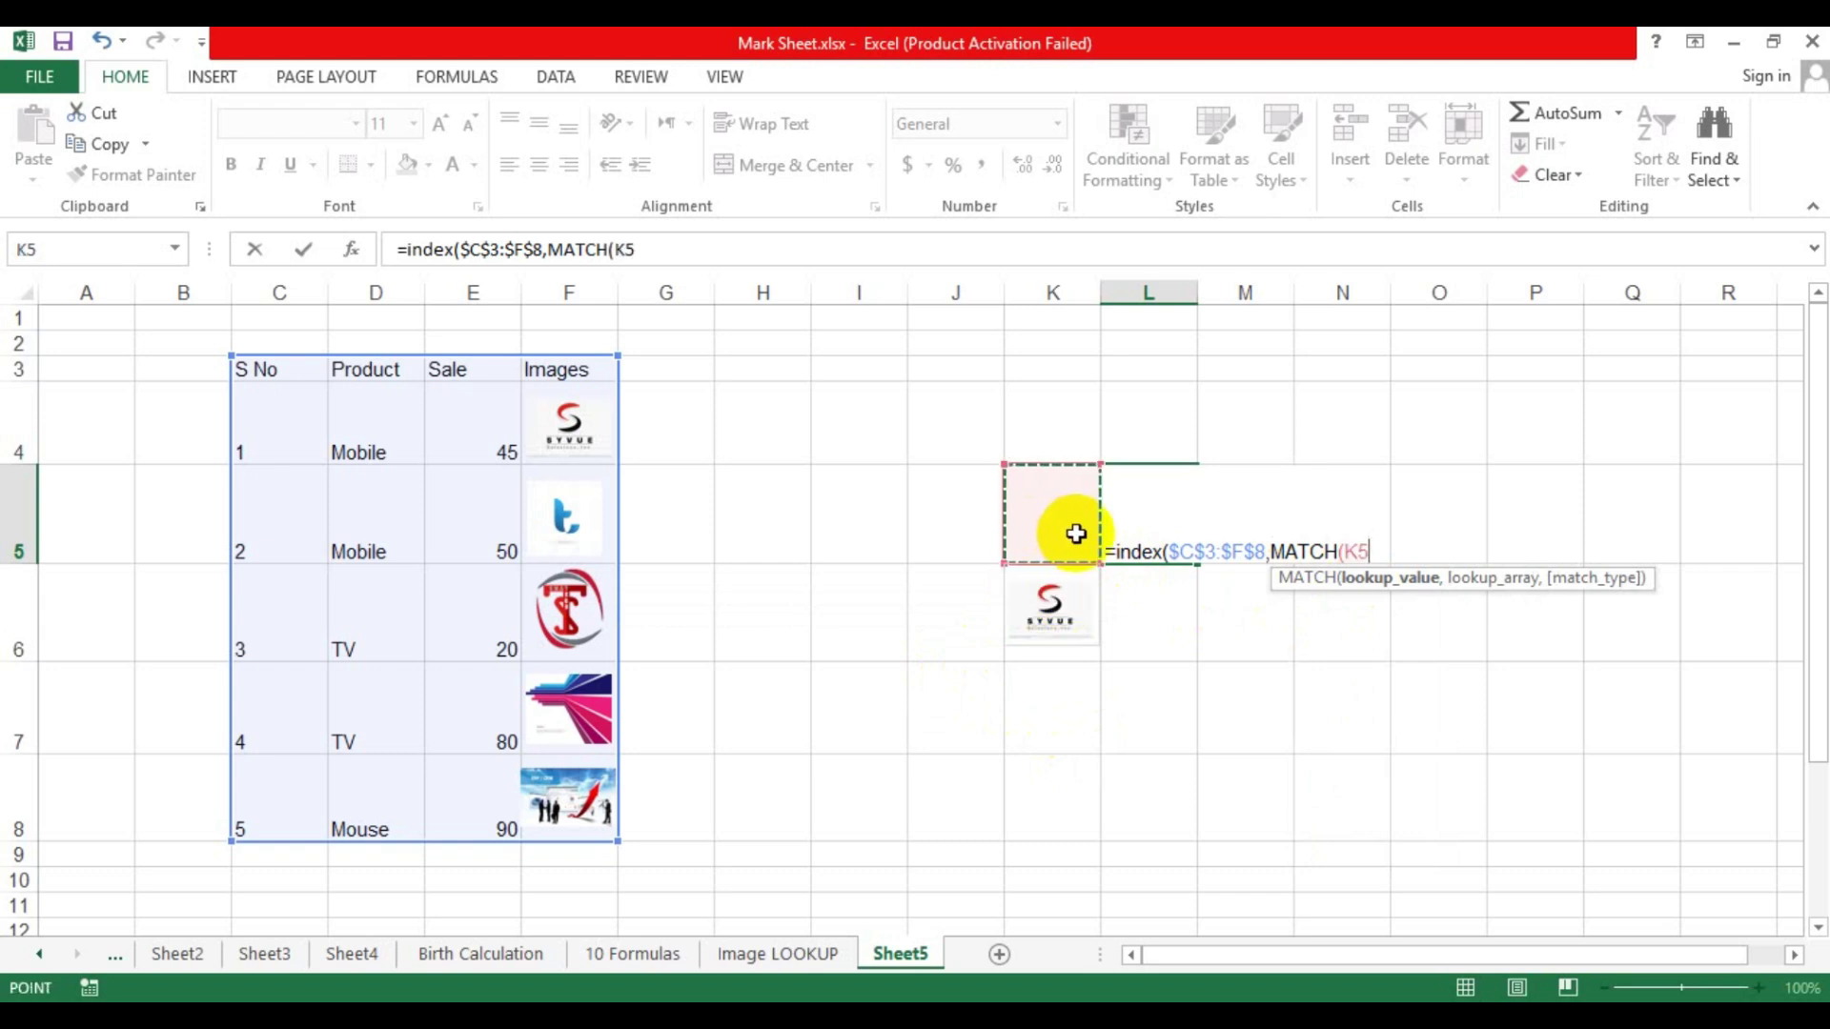
{"action": "type", "text": ","}
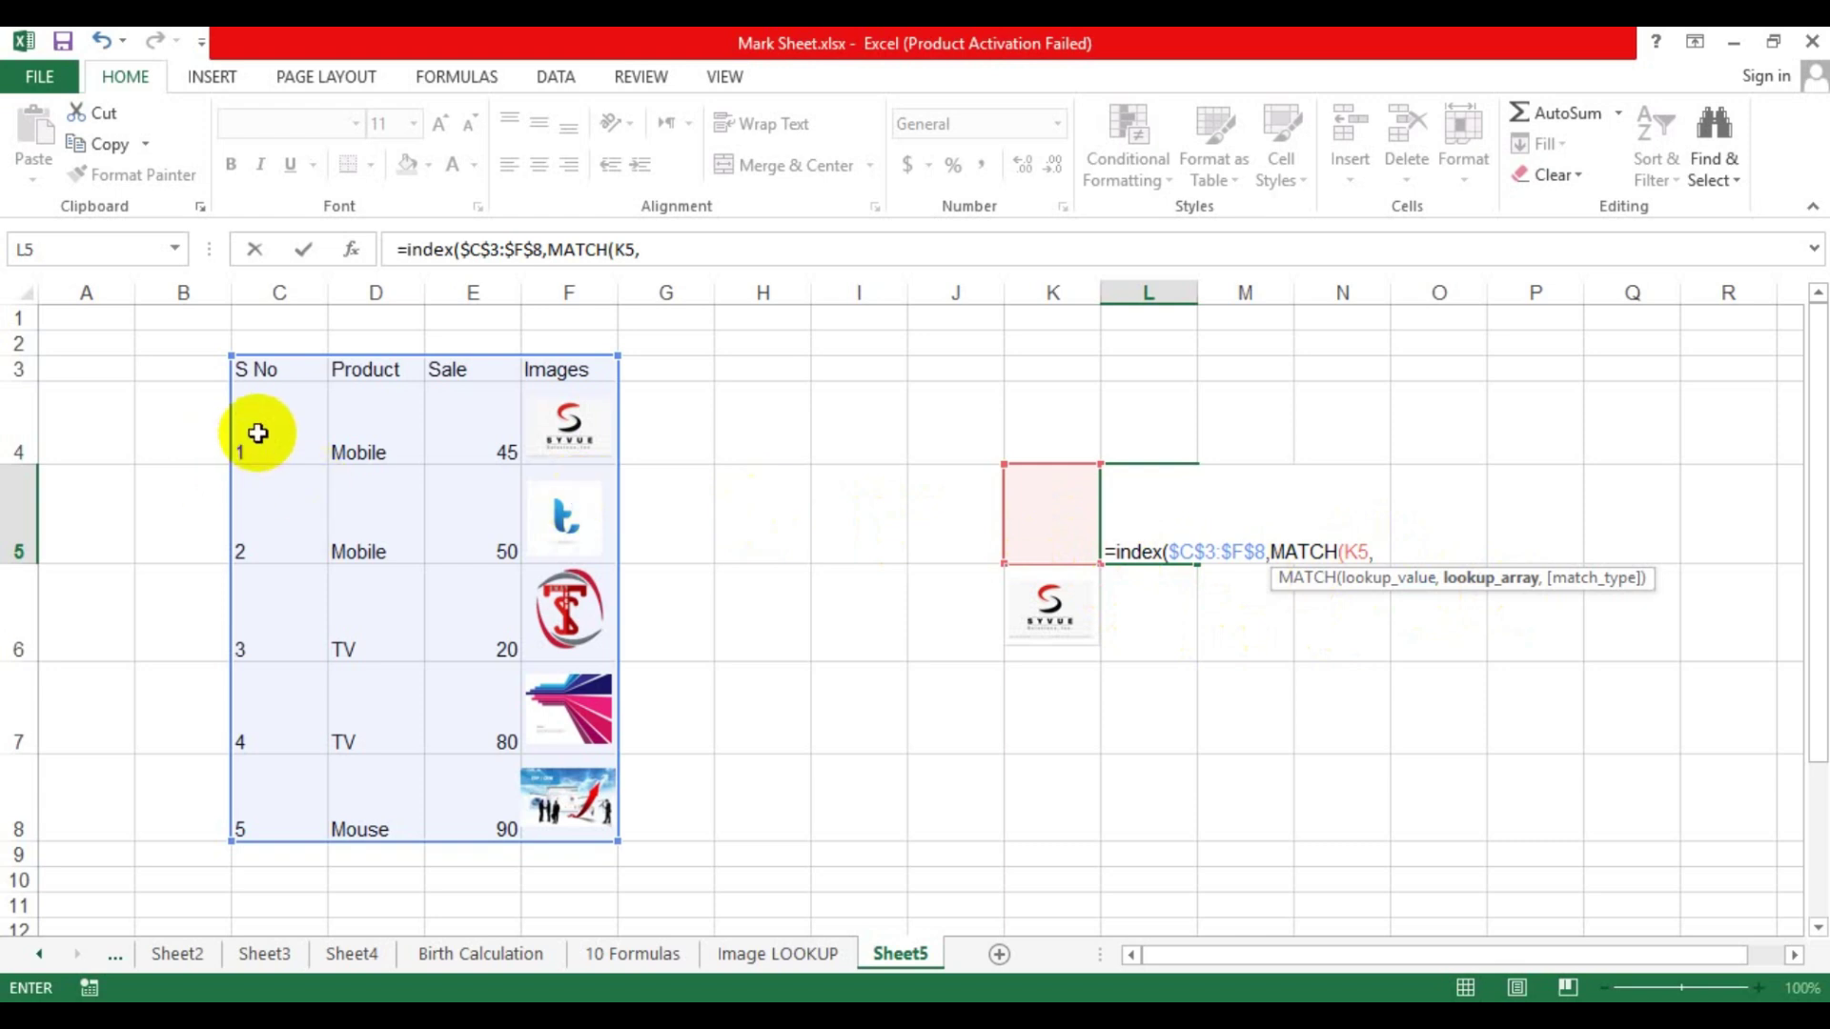
{"action": "left_click_drag", "start_coordinate": [278, 372], "coordinate": [307, 810]}
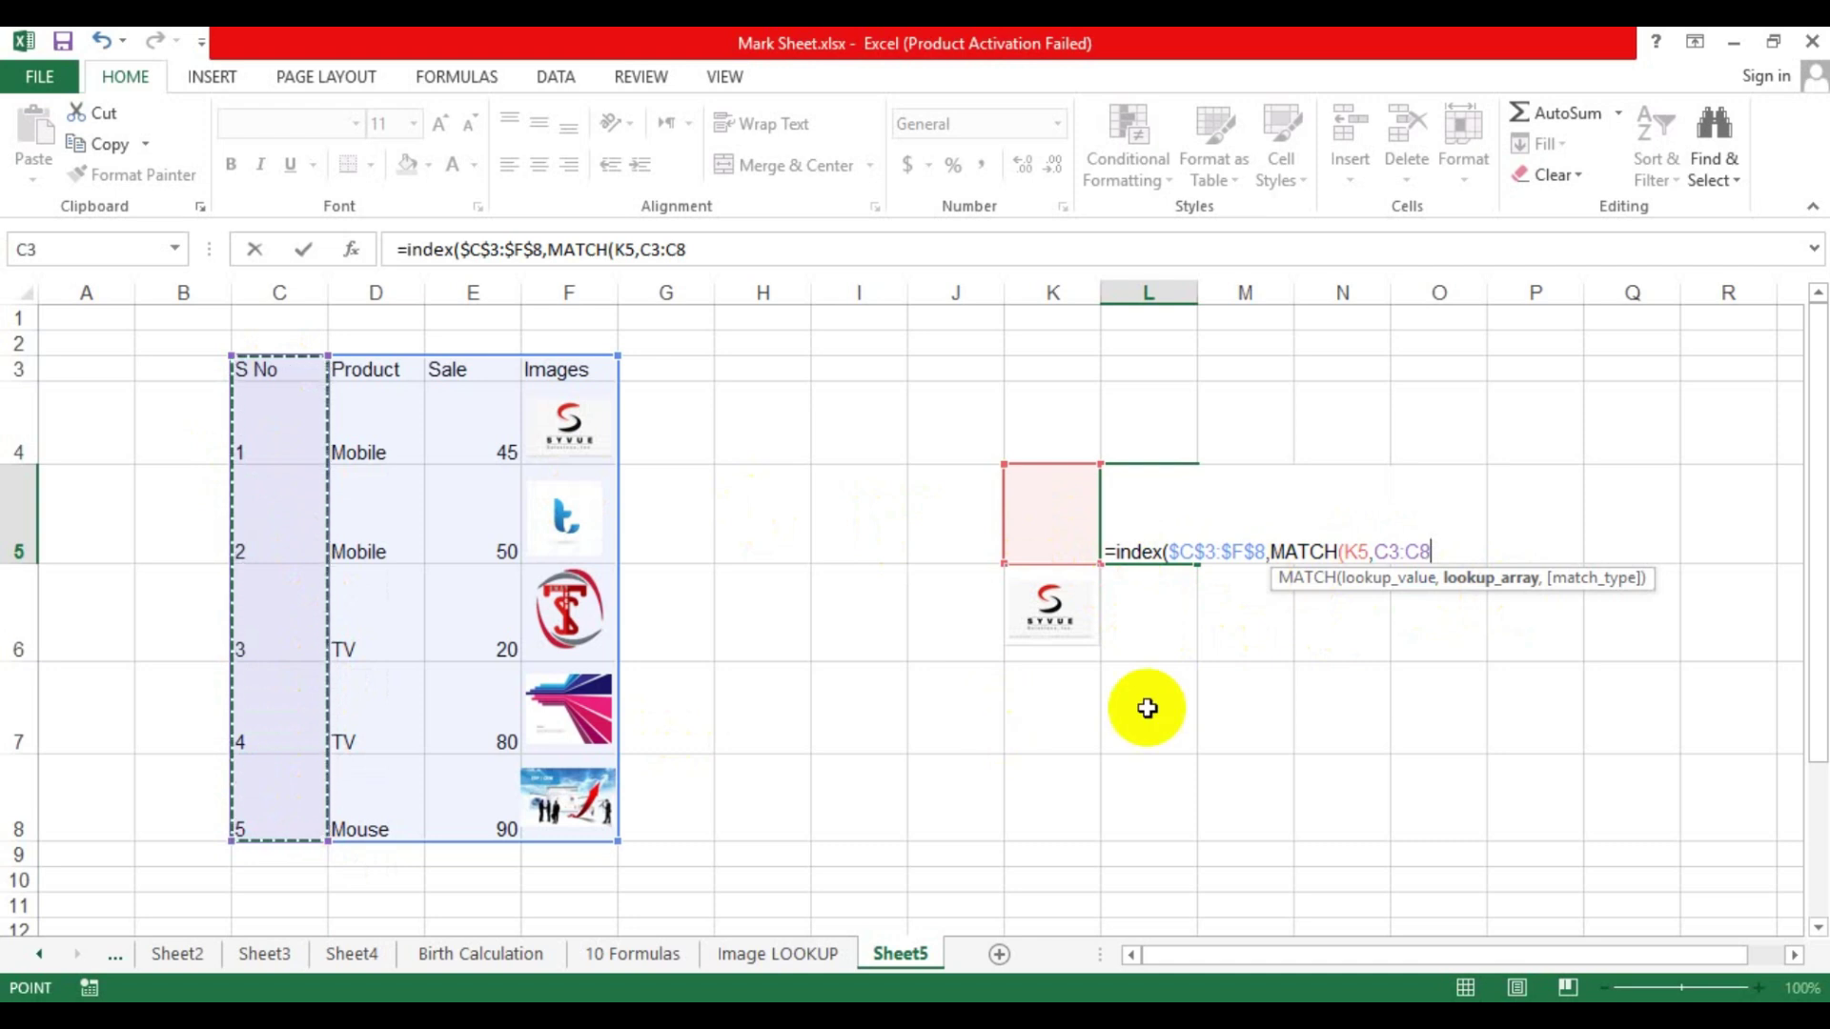
{"action": "key", "text": "F4"}
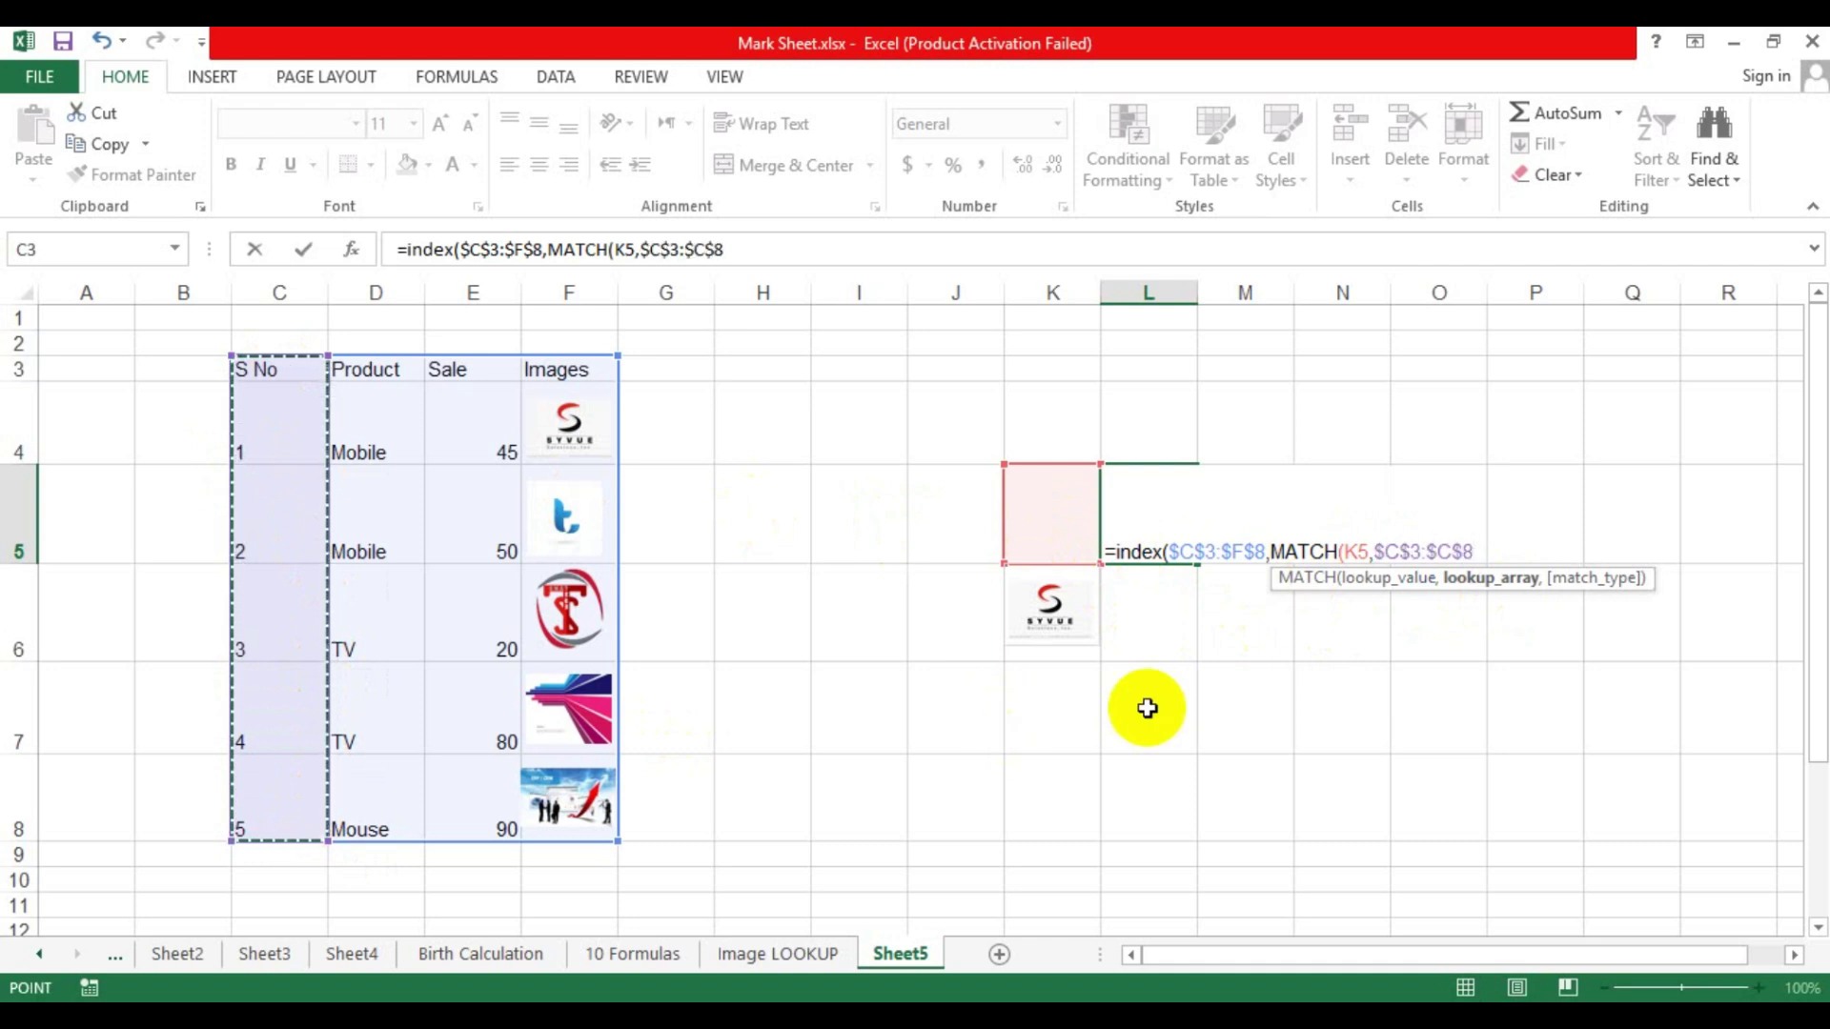
{"action": "type", "text": ","}
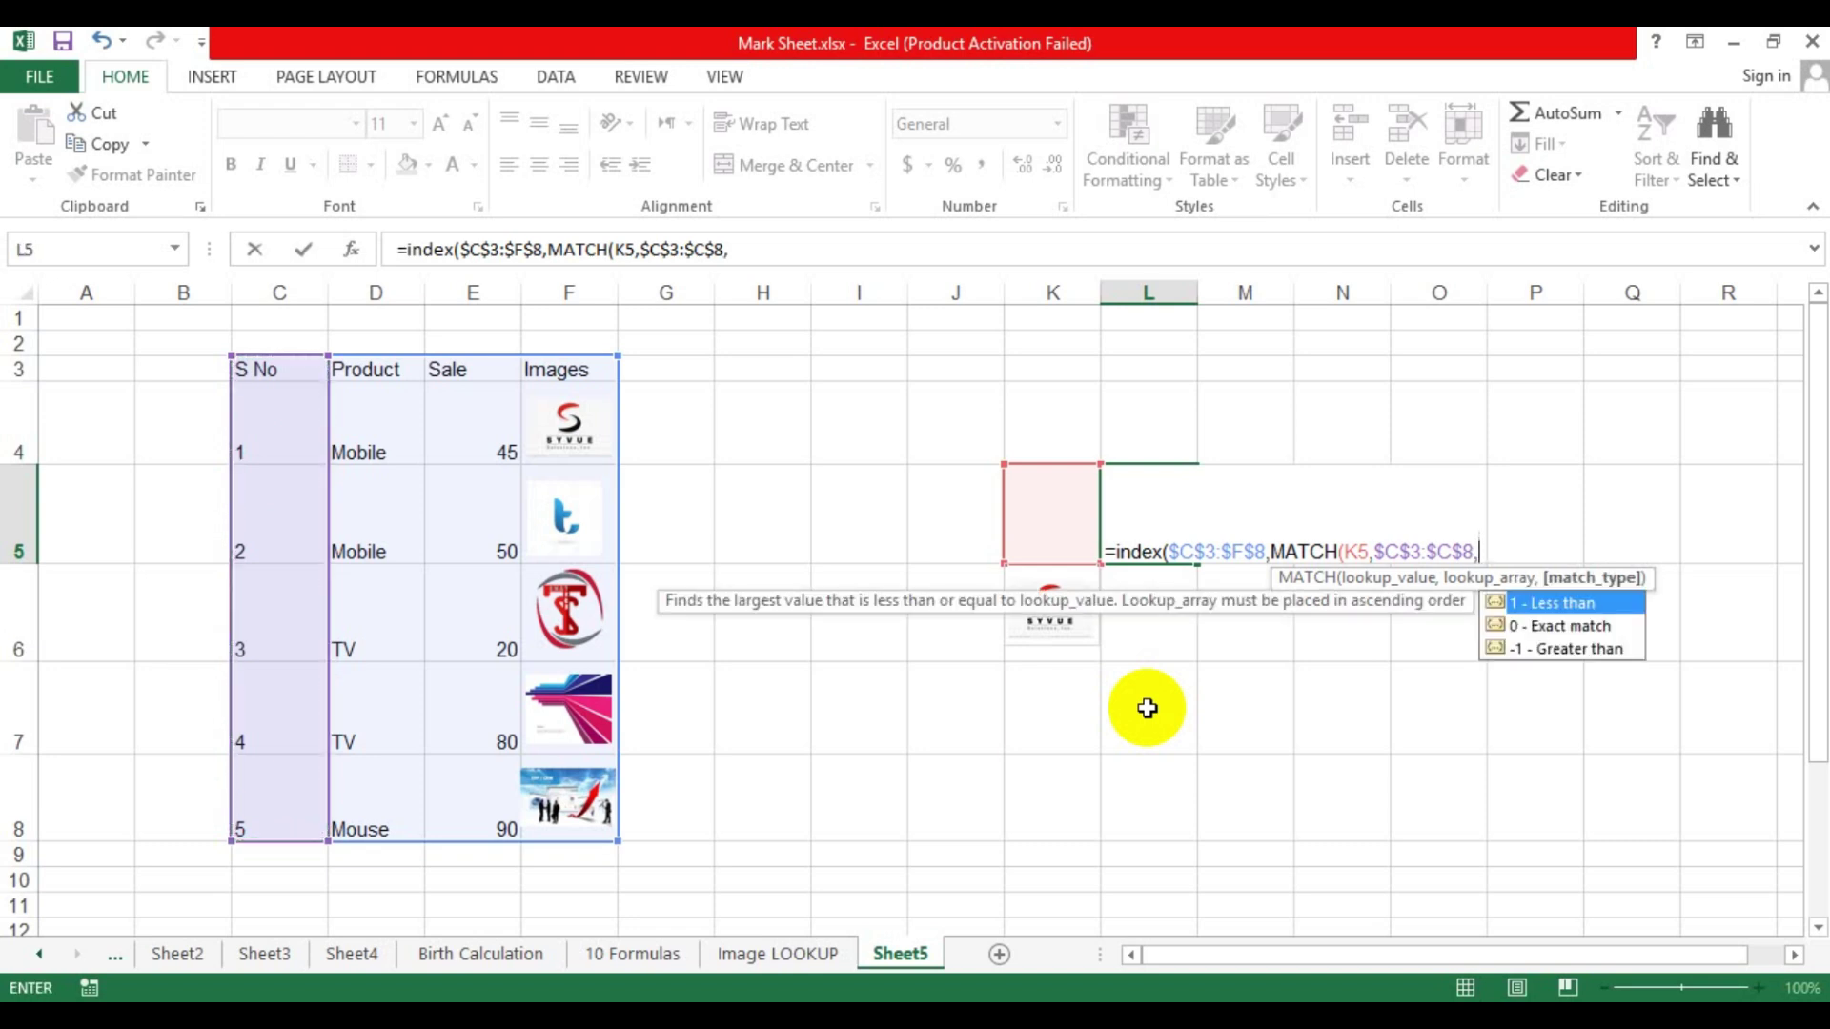
{"action": "key", "text": "Down"}
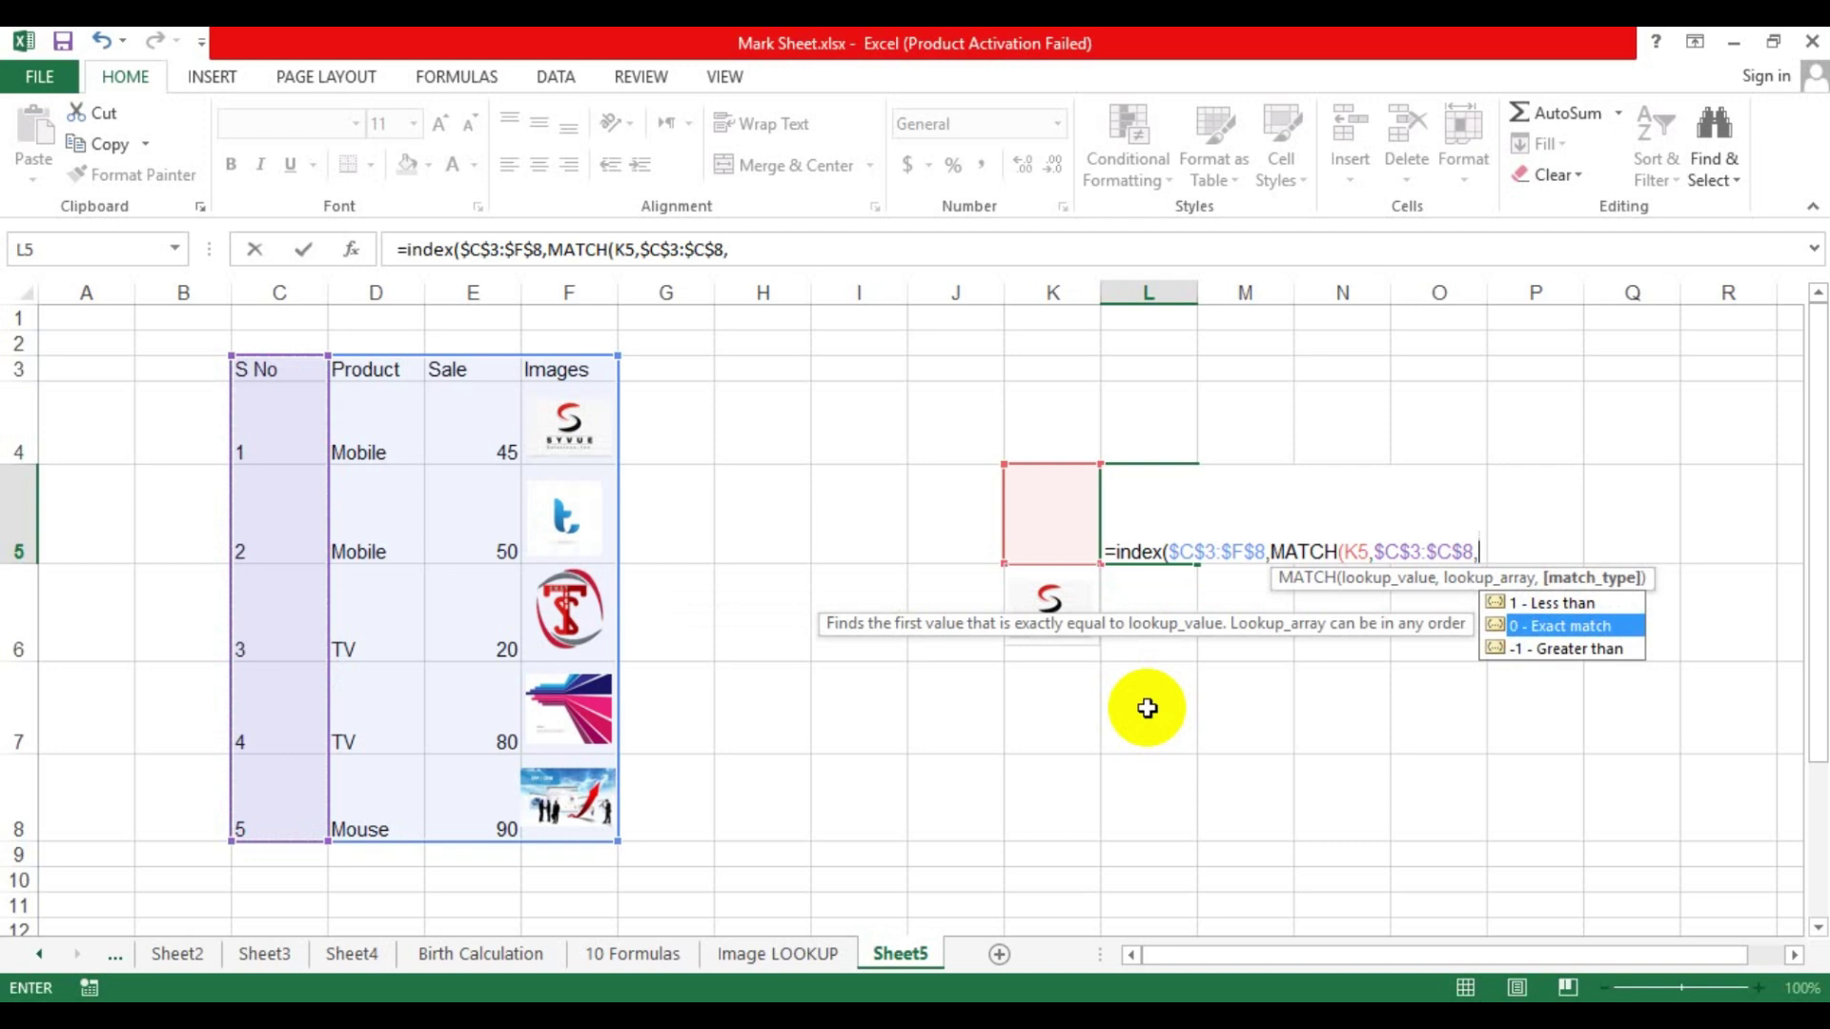
{"action": "key", "text": "Tab"}
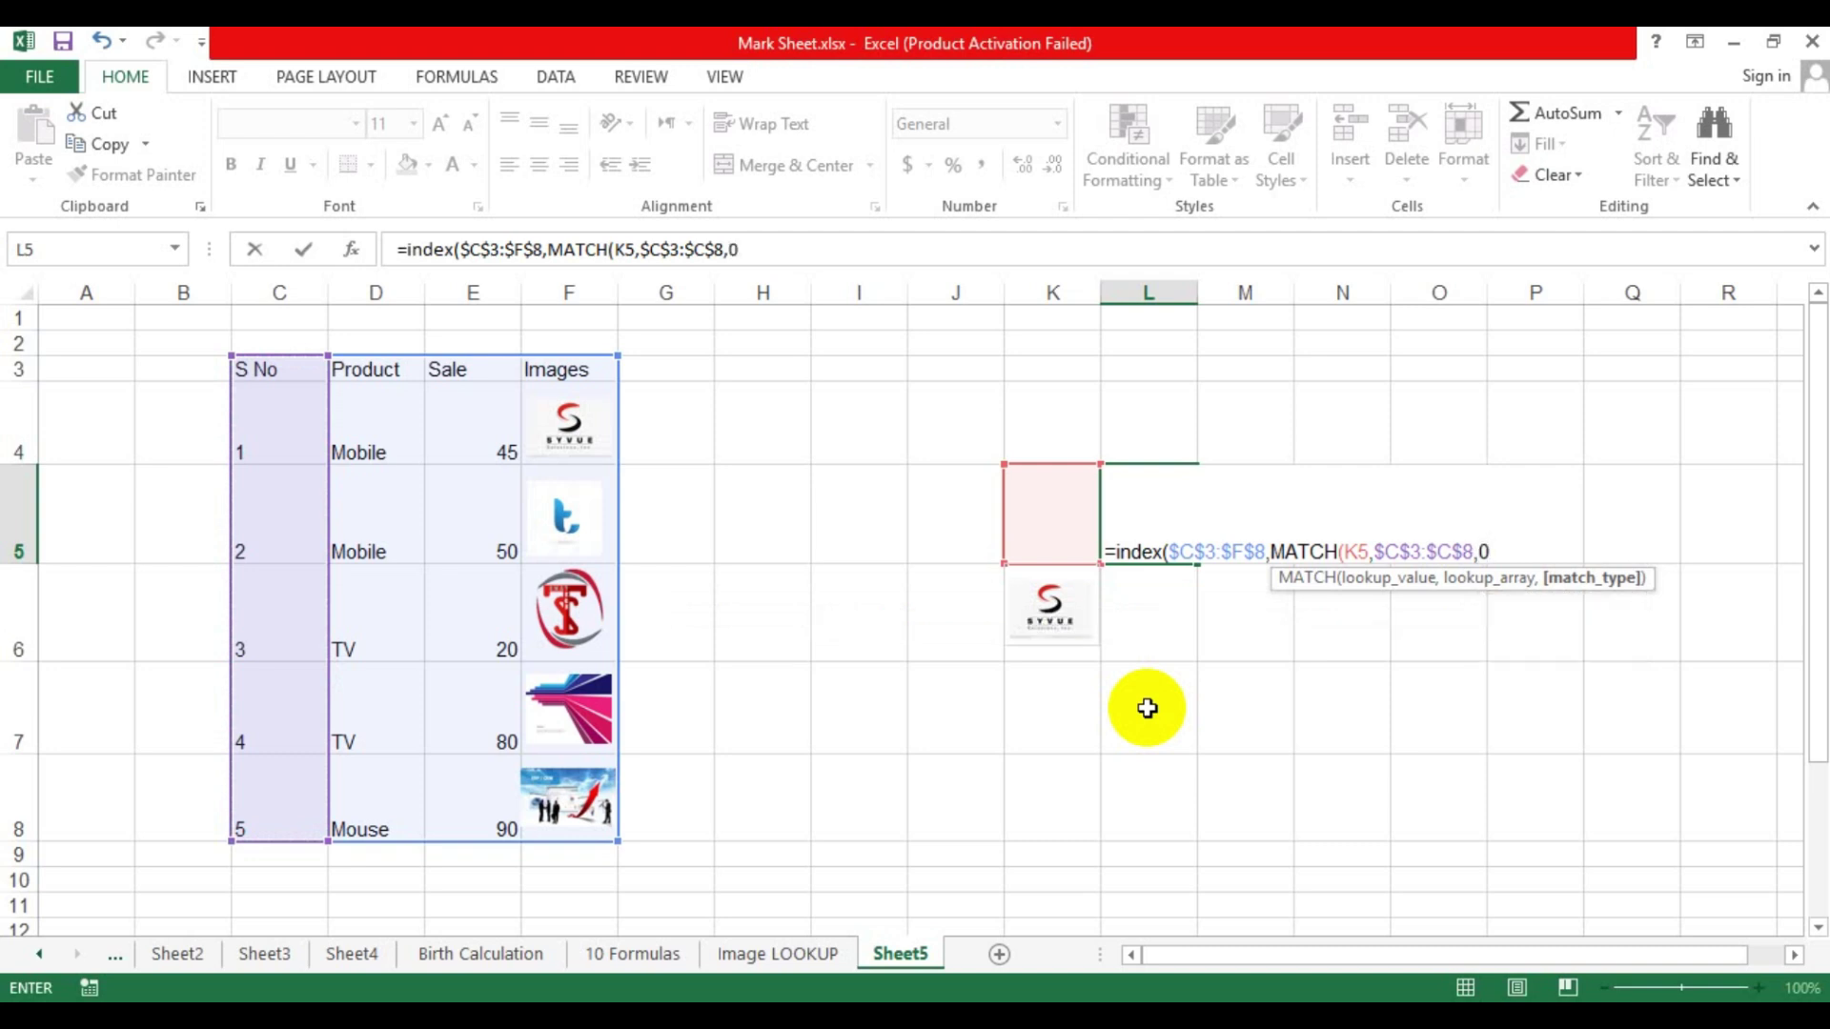
{"action": "type", "text": "),4"}
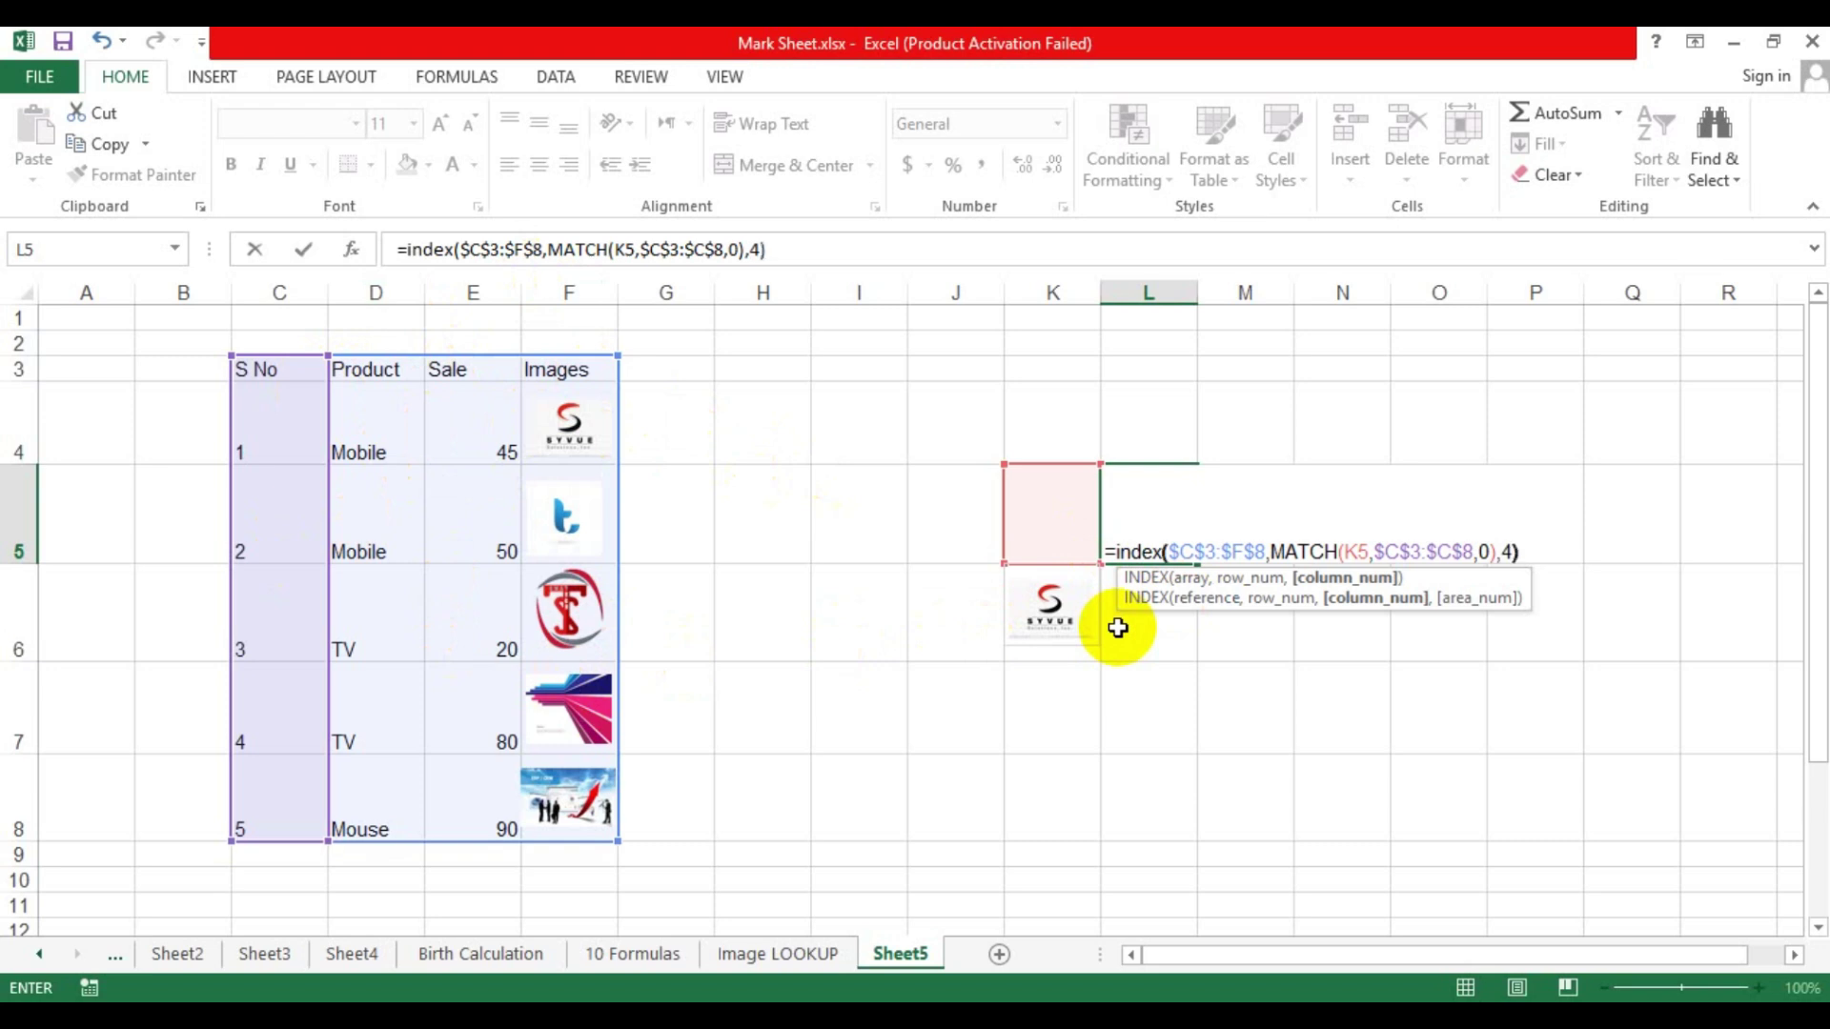
{"action": "key", "text": "Return"}
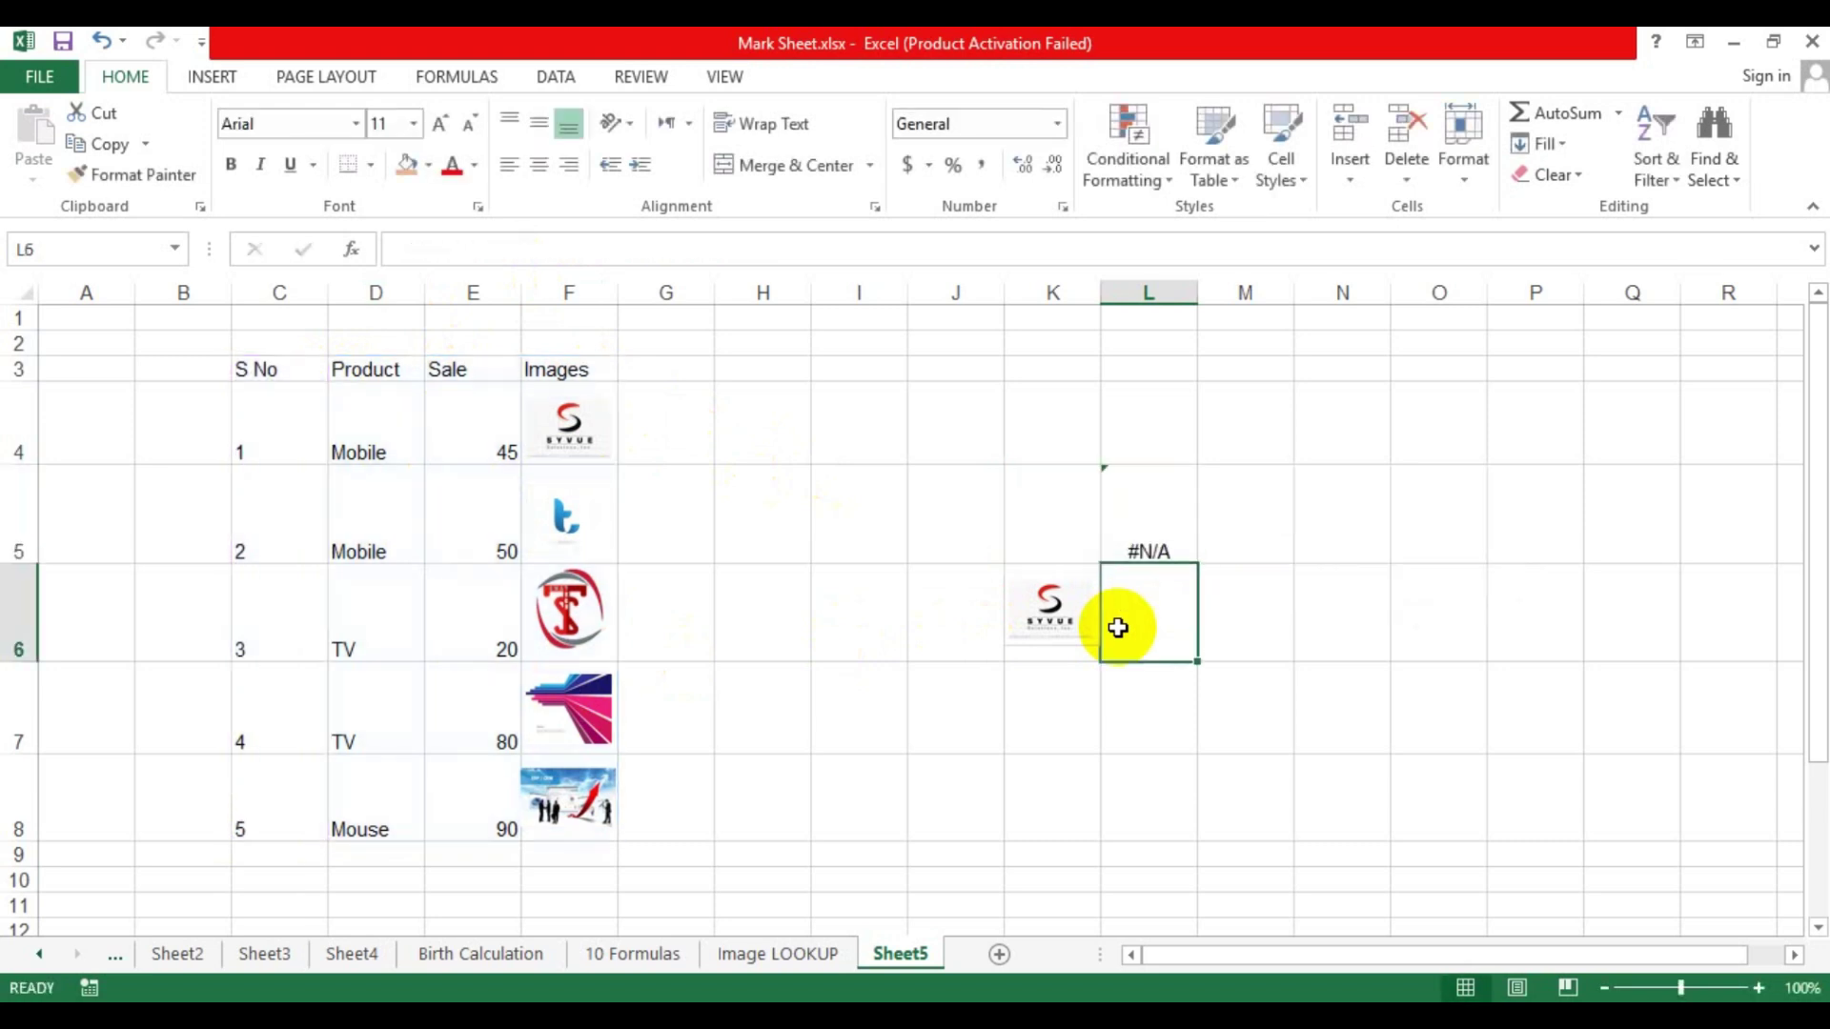
Test the lookup formula by entering the serial numbers 1, 2 and again 1 in K5
{"action": "left_click", "coordinate": [1169, 548]}
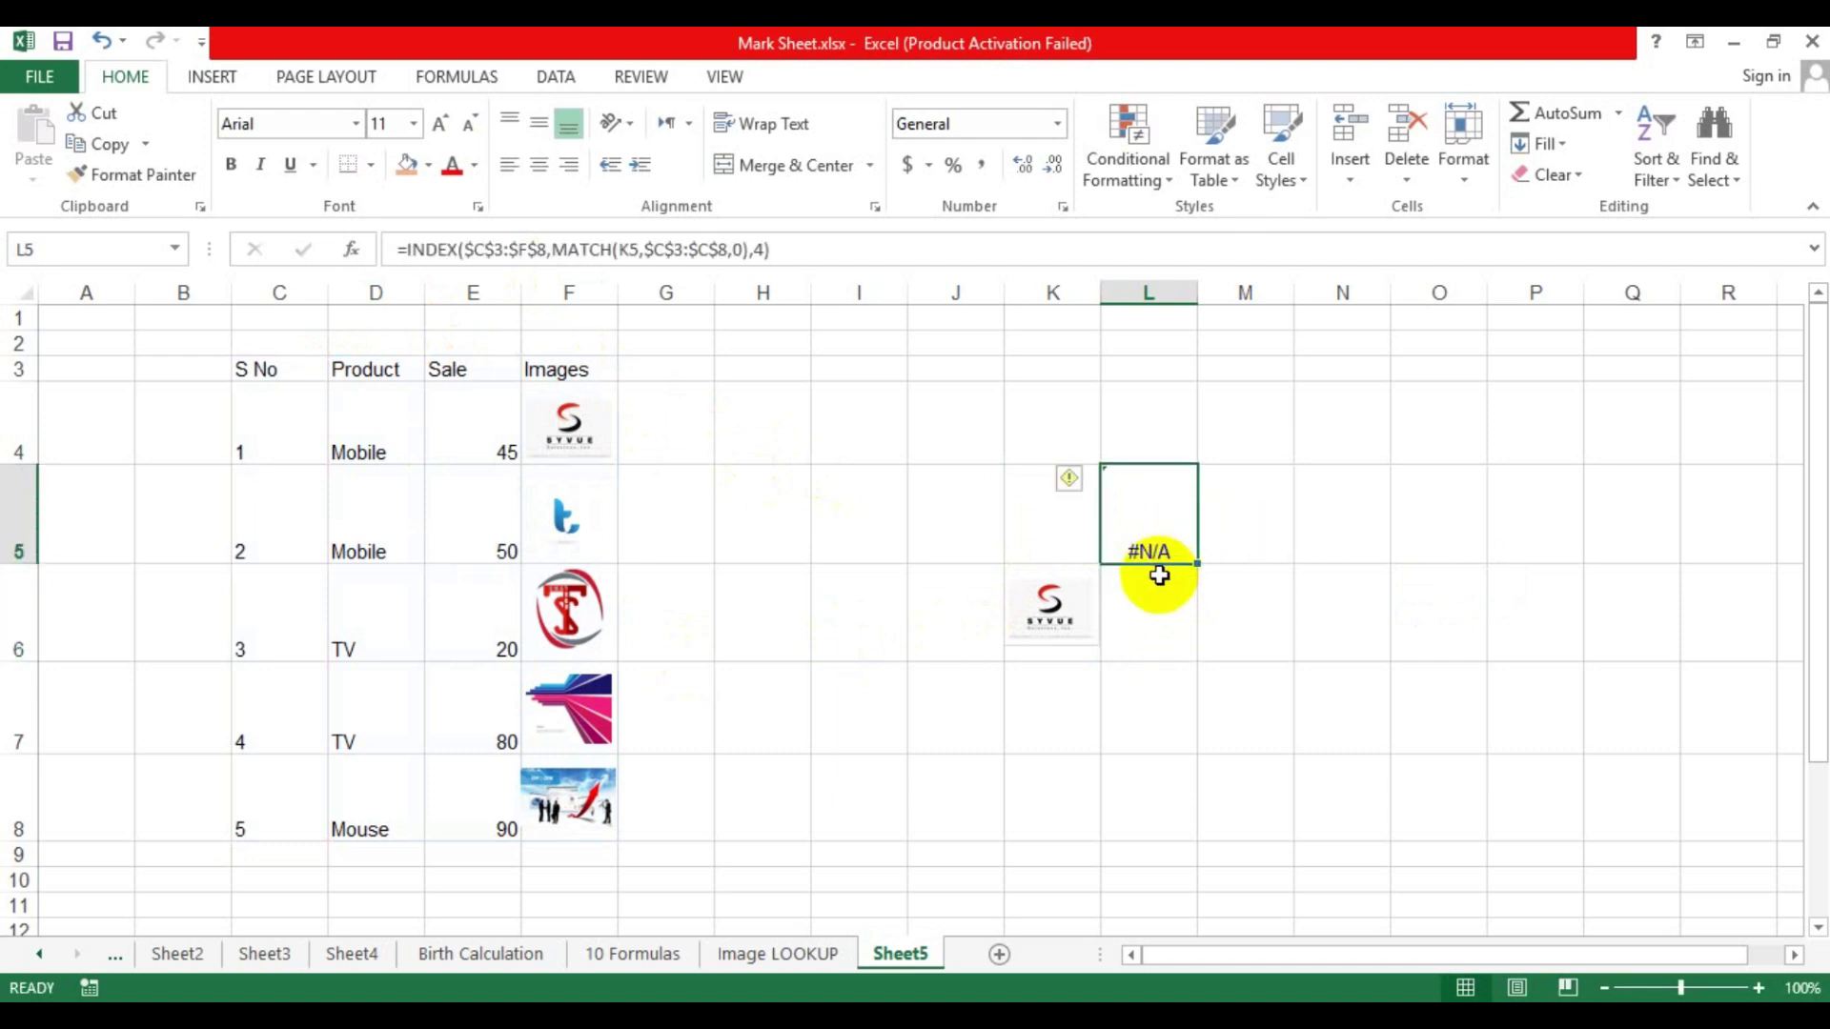
{"action": "left_click", "coordinate": [1076, 543]}
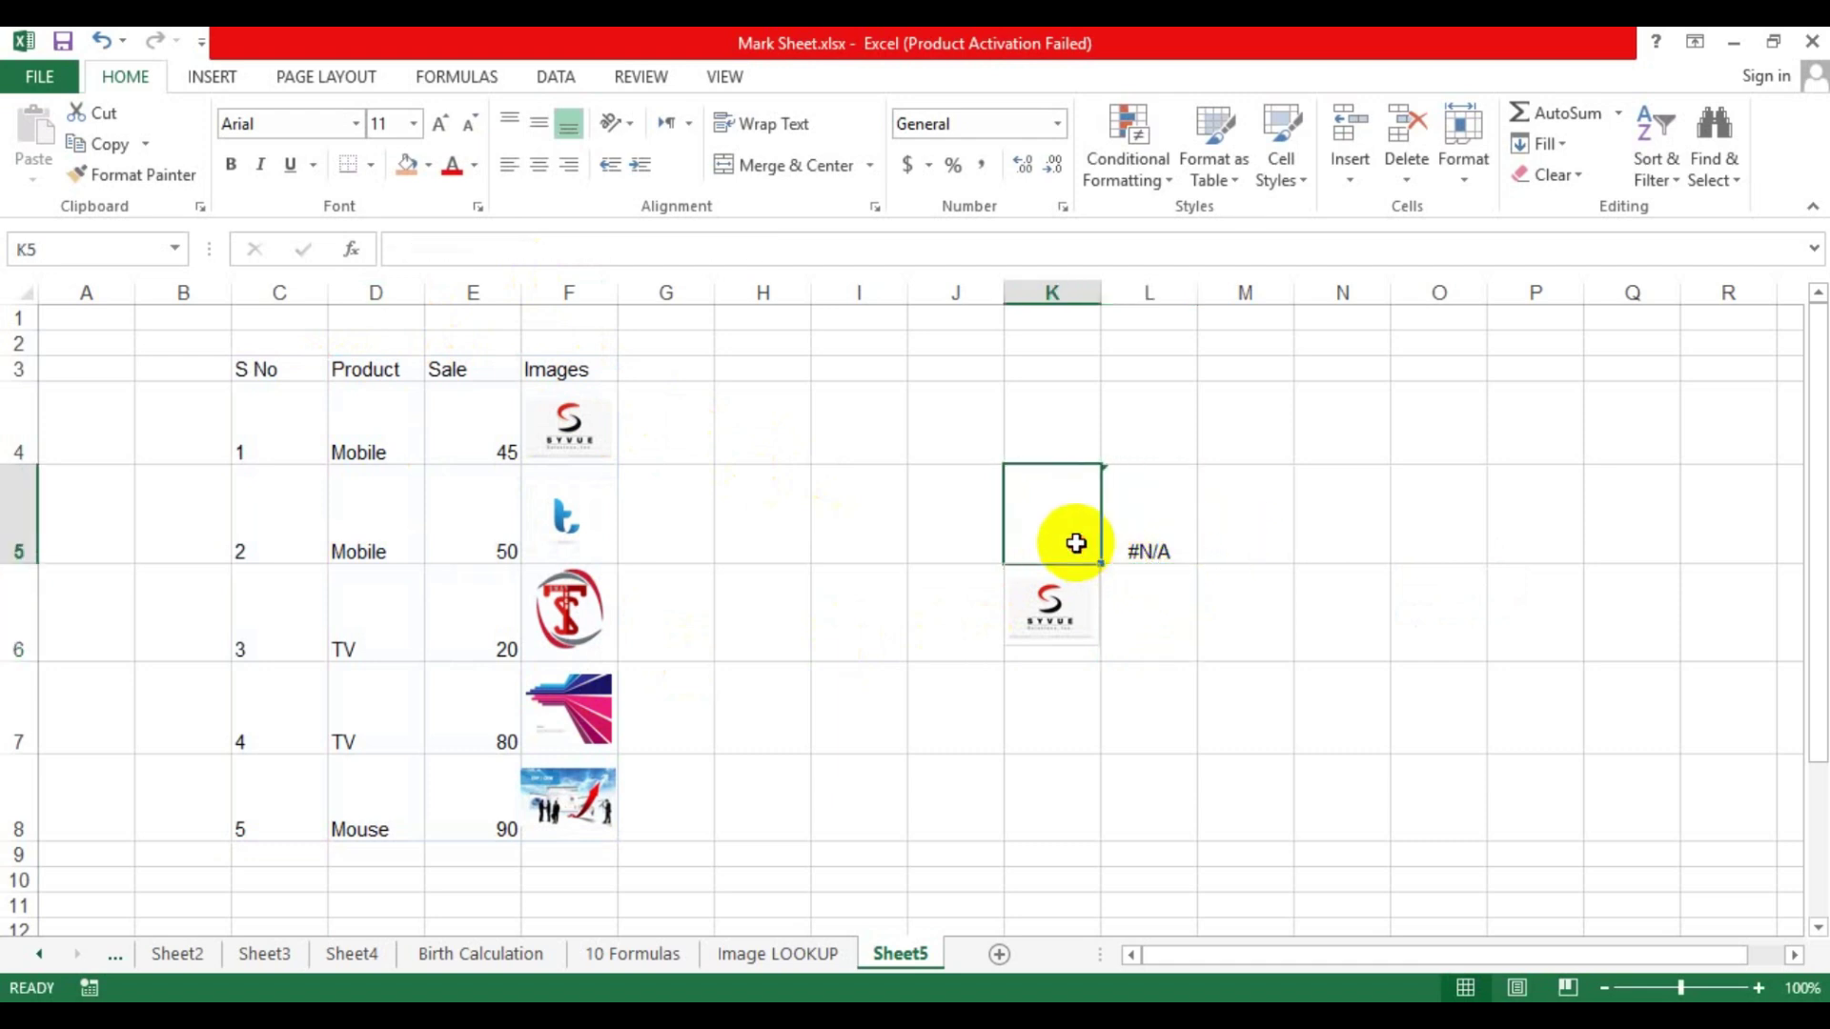
{"action": "type", "text": "1"}
{"action": "key", "text": "Return"}
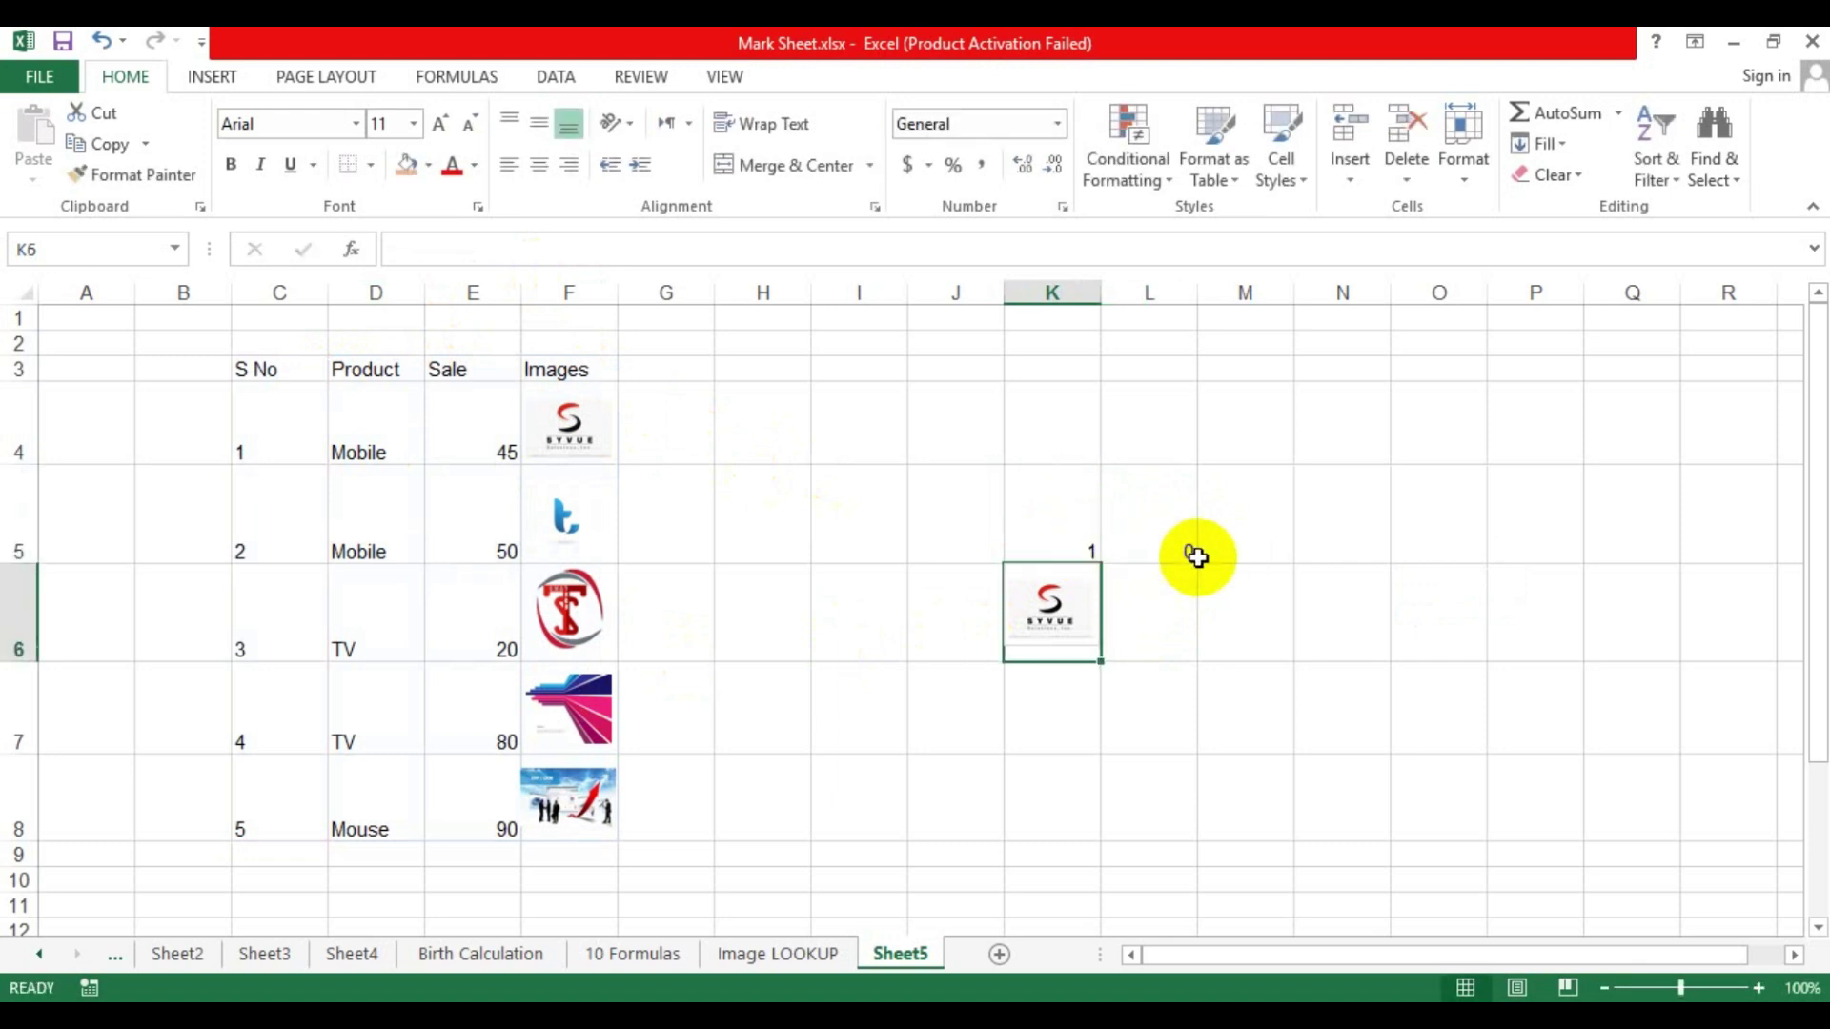
{"action": "left_click", "coordinate": [1060, 524]}
{"action": "type", "text": "2"}
{"action": "key", "text": "Return"}
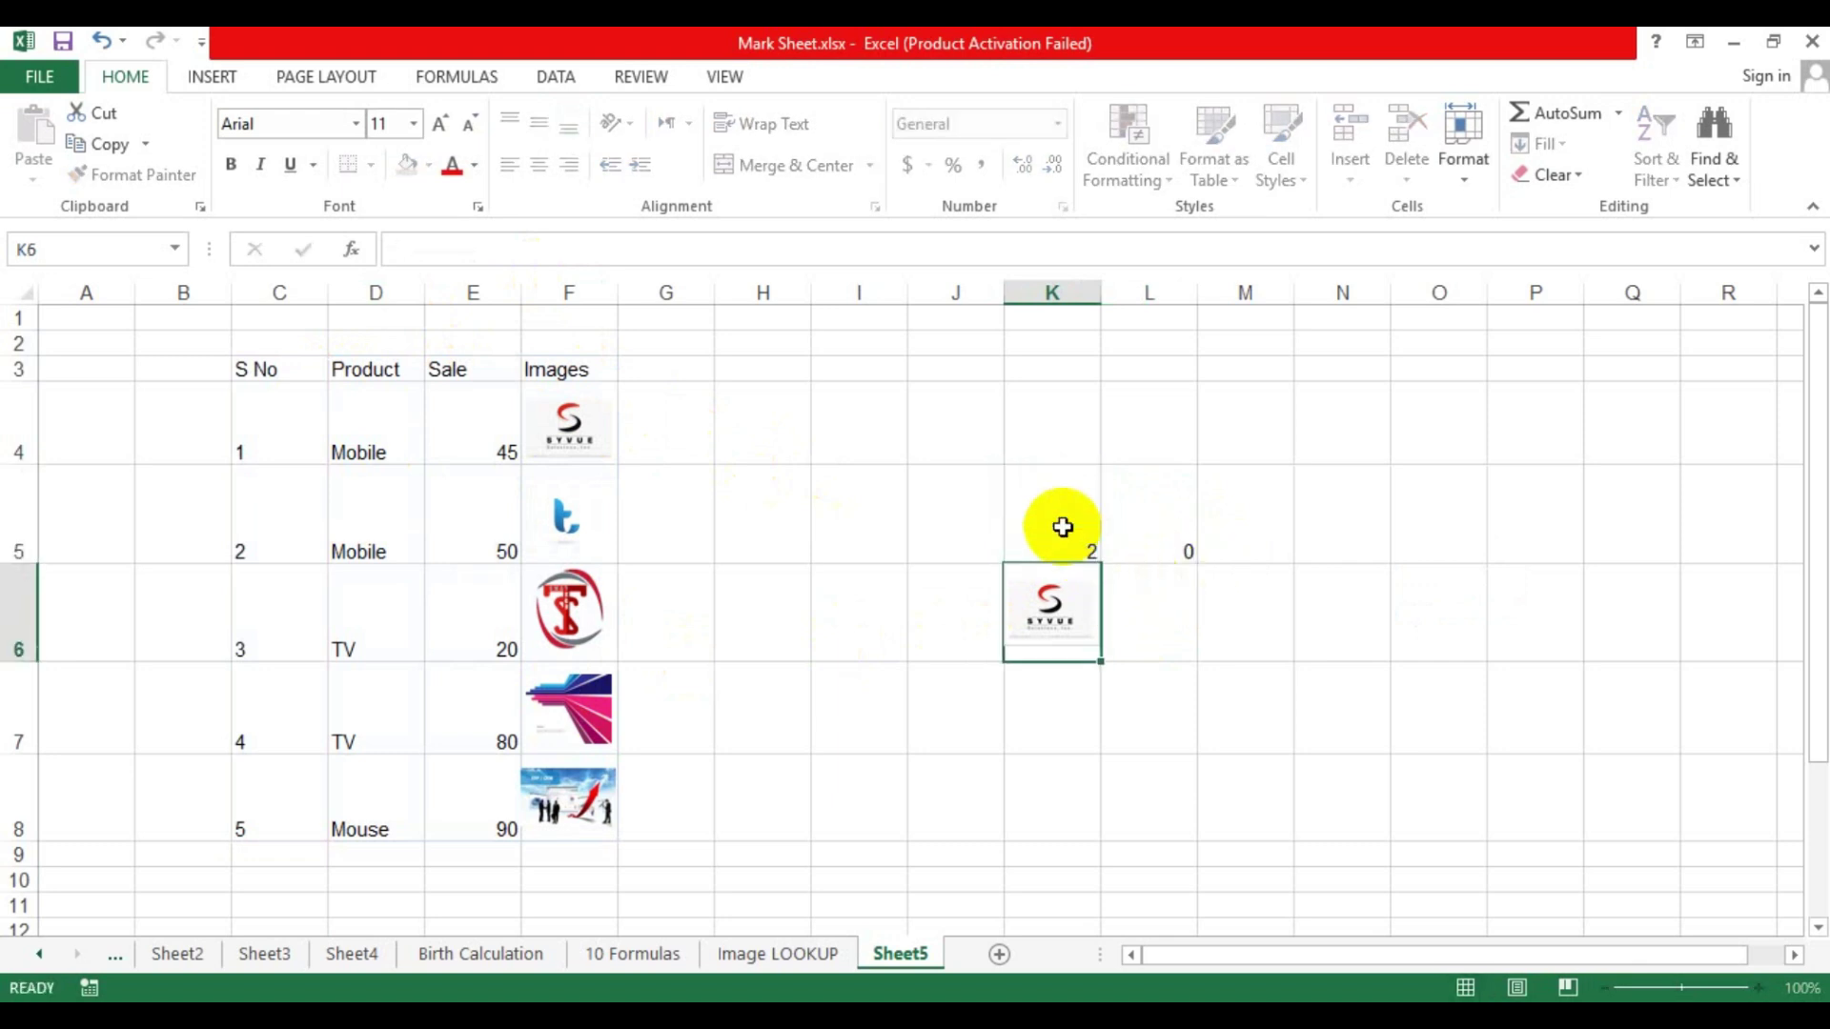
{"action": "left_click", "coordinate": [1063, 527]}
{"action": "type", "text": "1"}
{"action": "key", "text": "Return"}
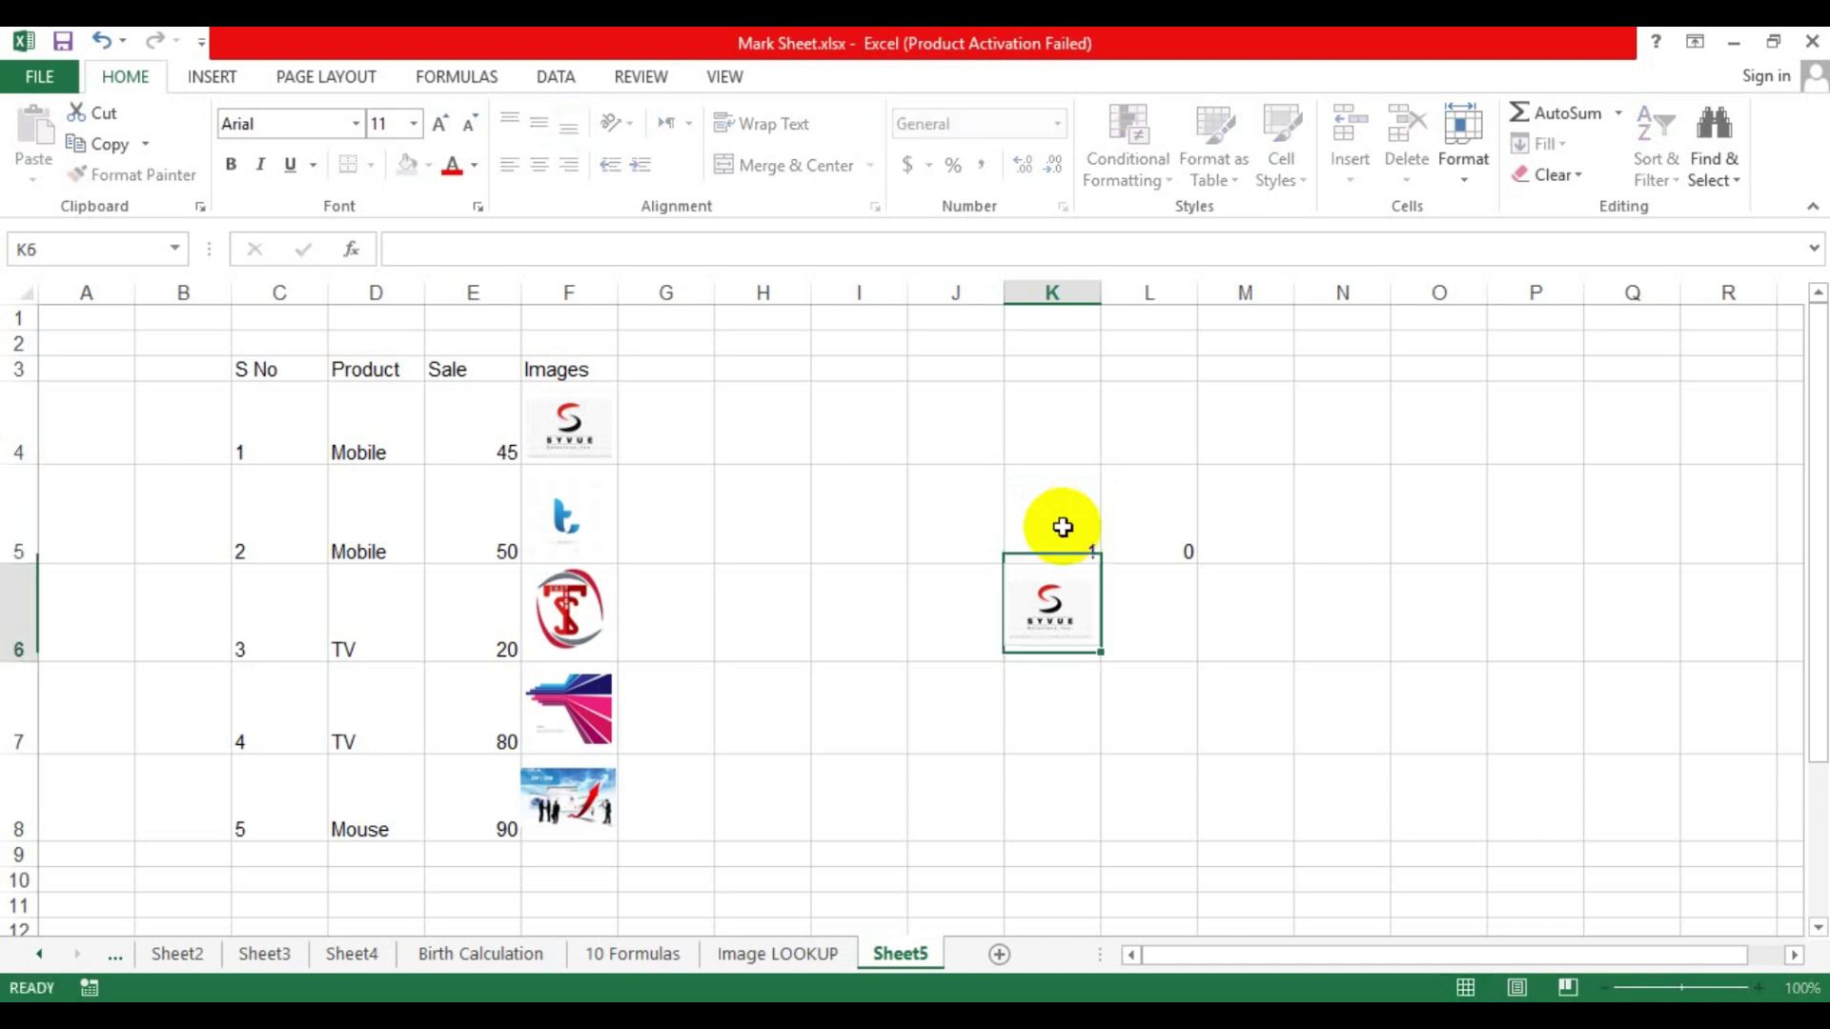
Try to name cell K5 SNO and undo the last value entry in K5
{"action": "left_click", "coordinate": [1146, 541]}
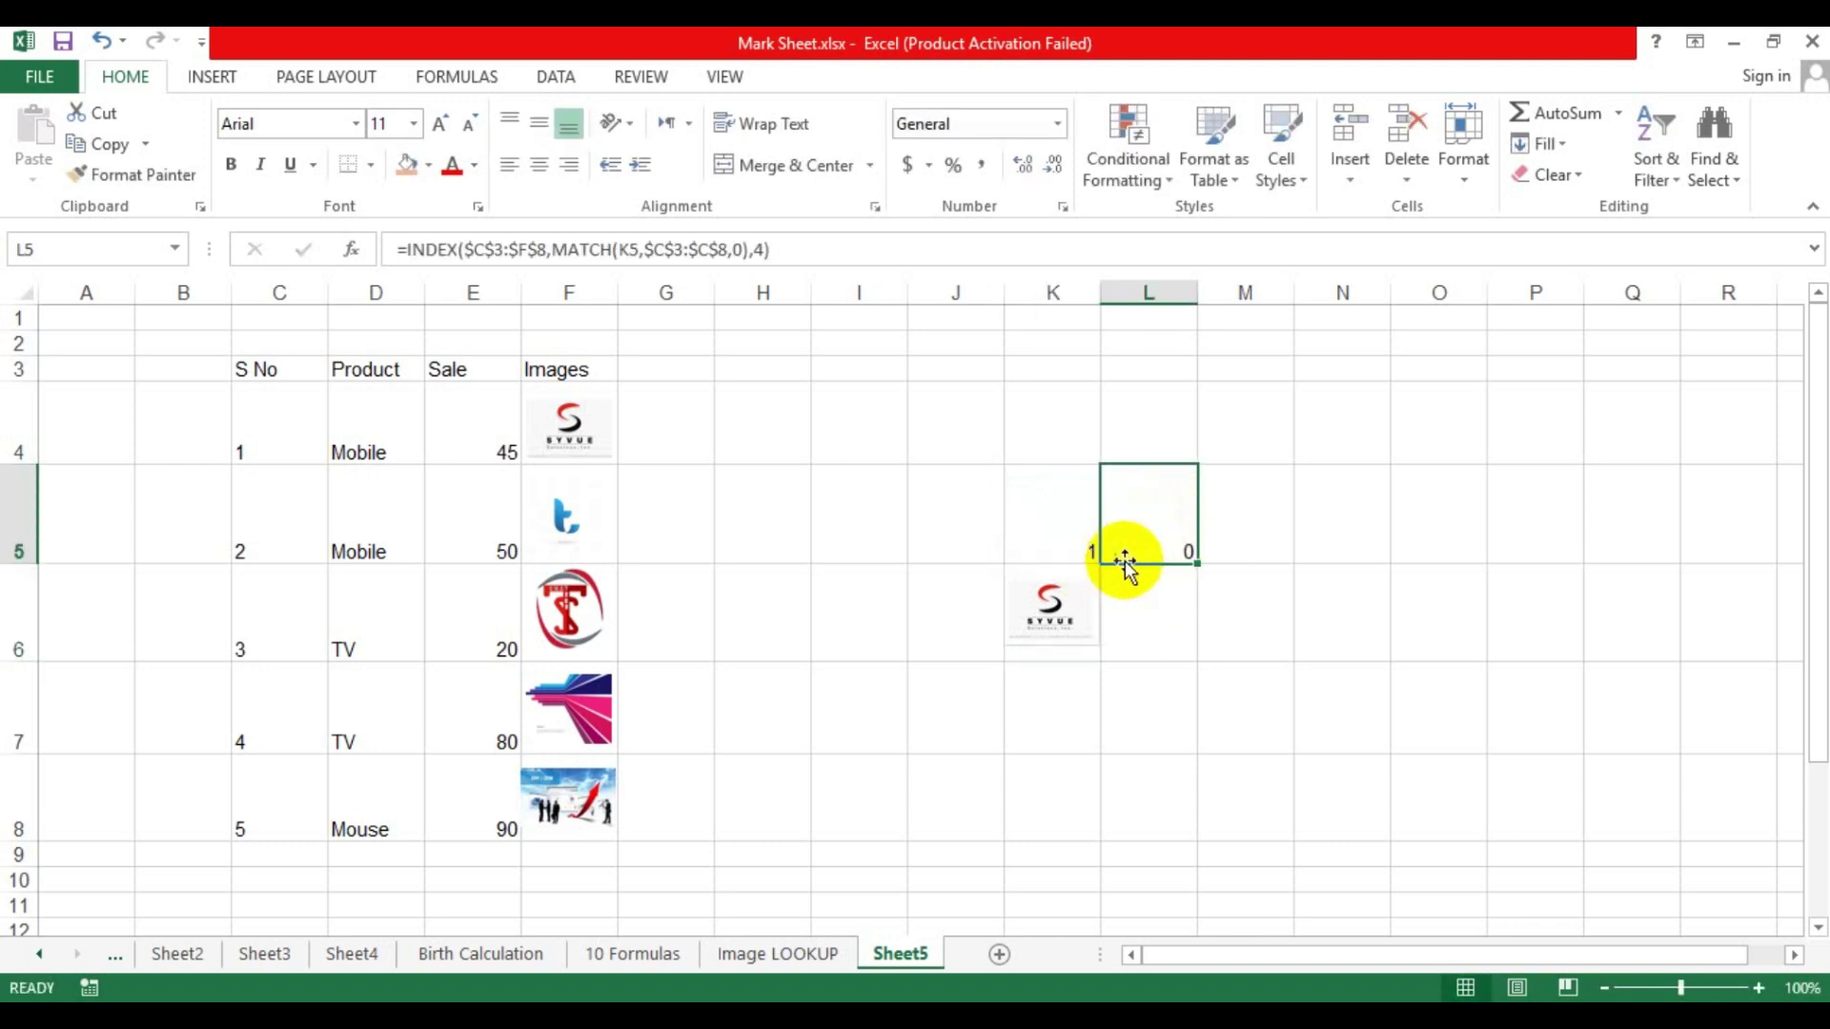
{"action": "left_click", "coordinate": [1050, 536]}
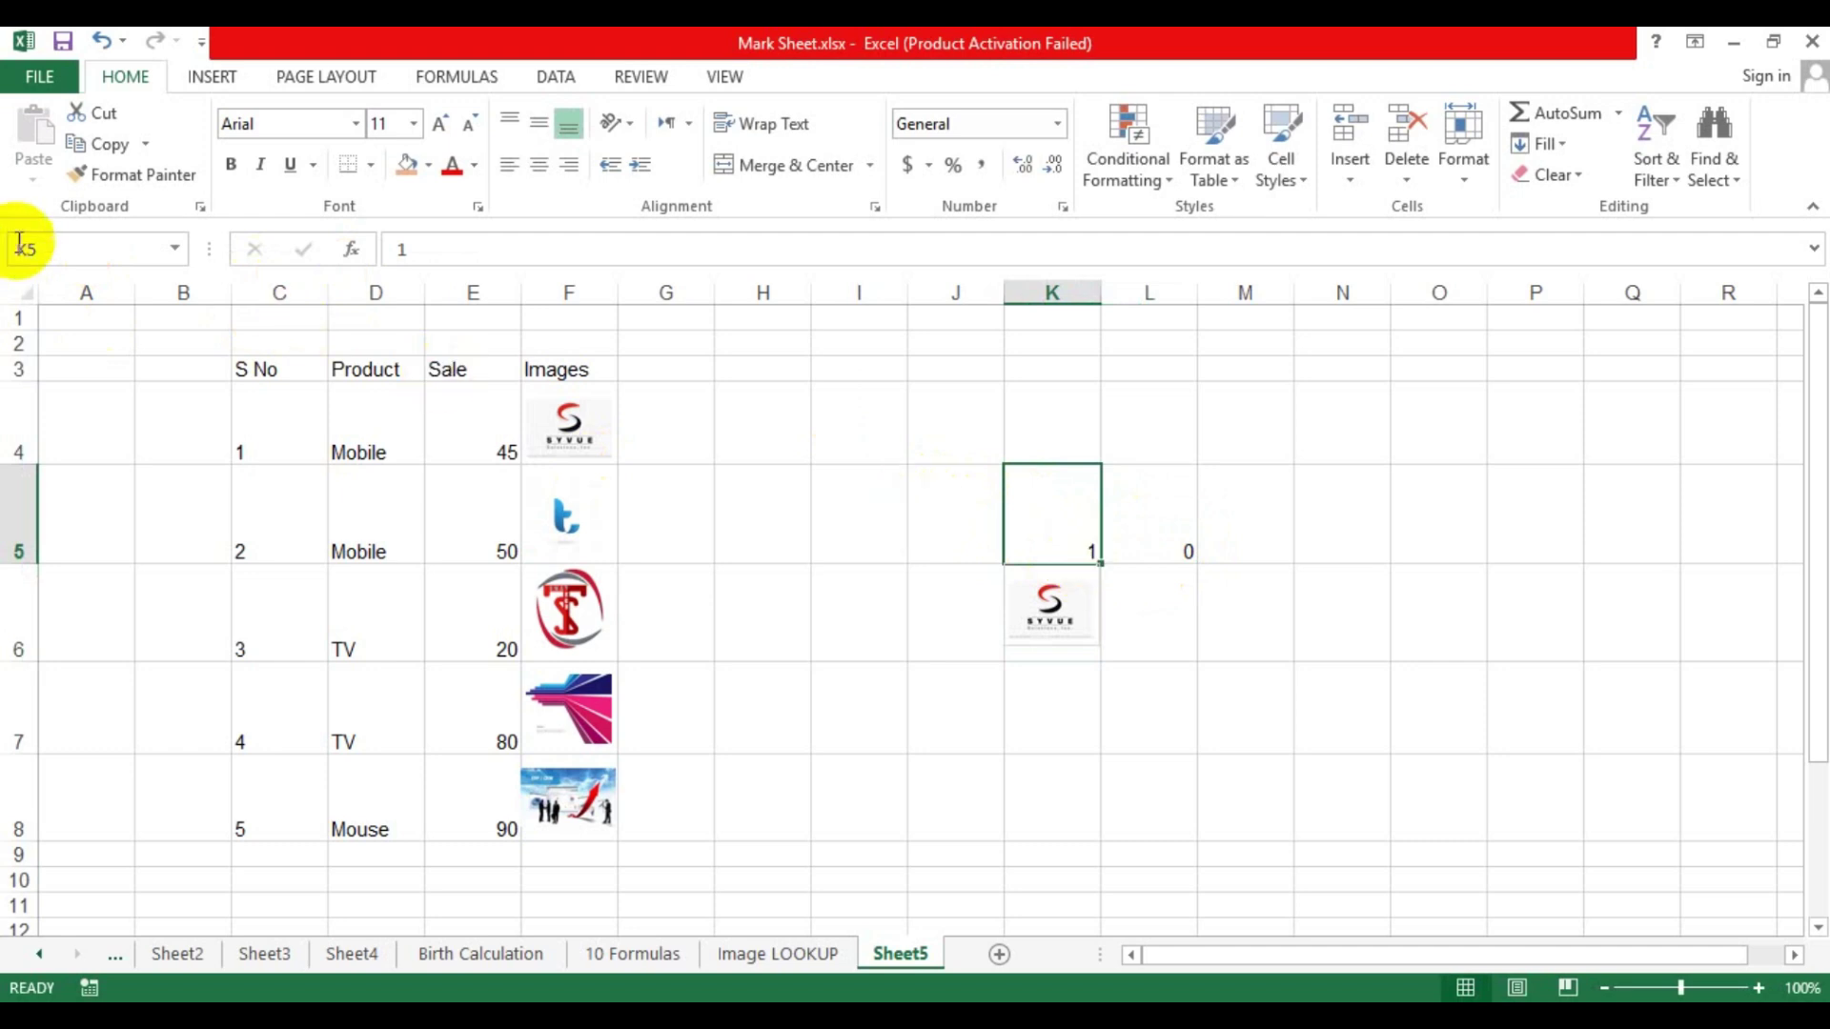
{"action": "left_click", "coordinate": [51, 254]}
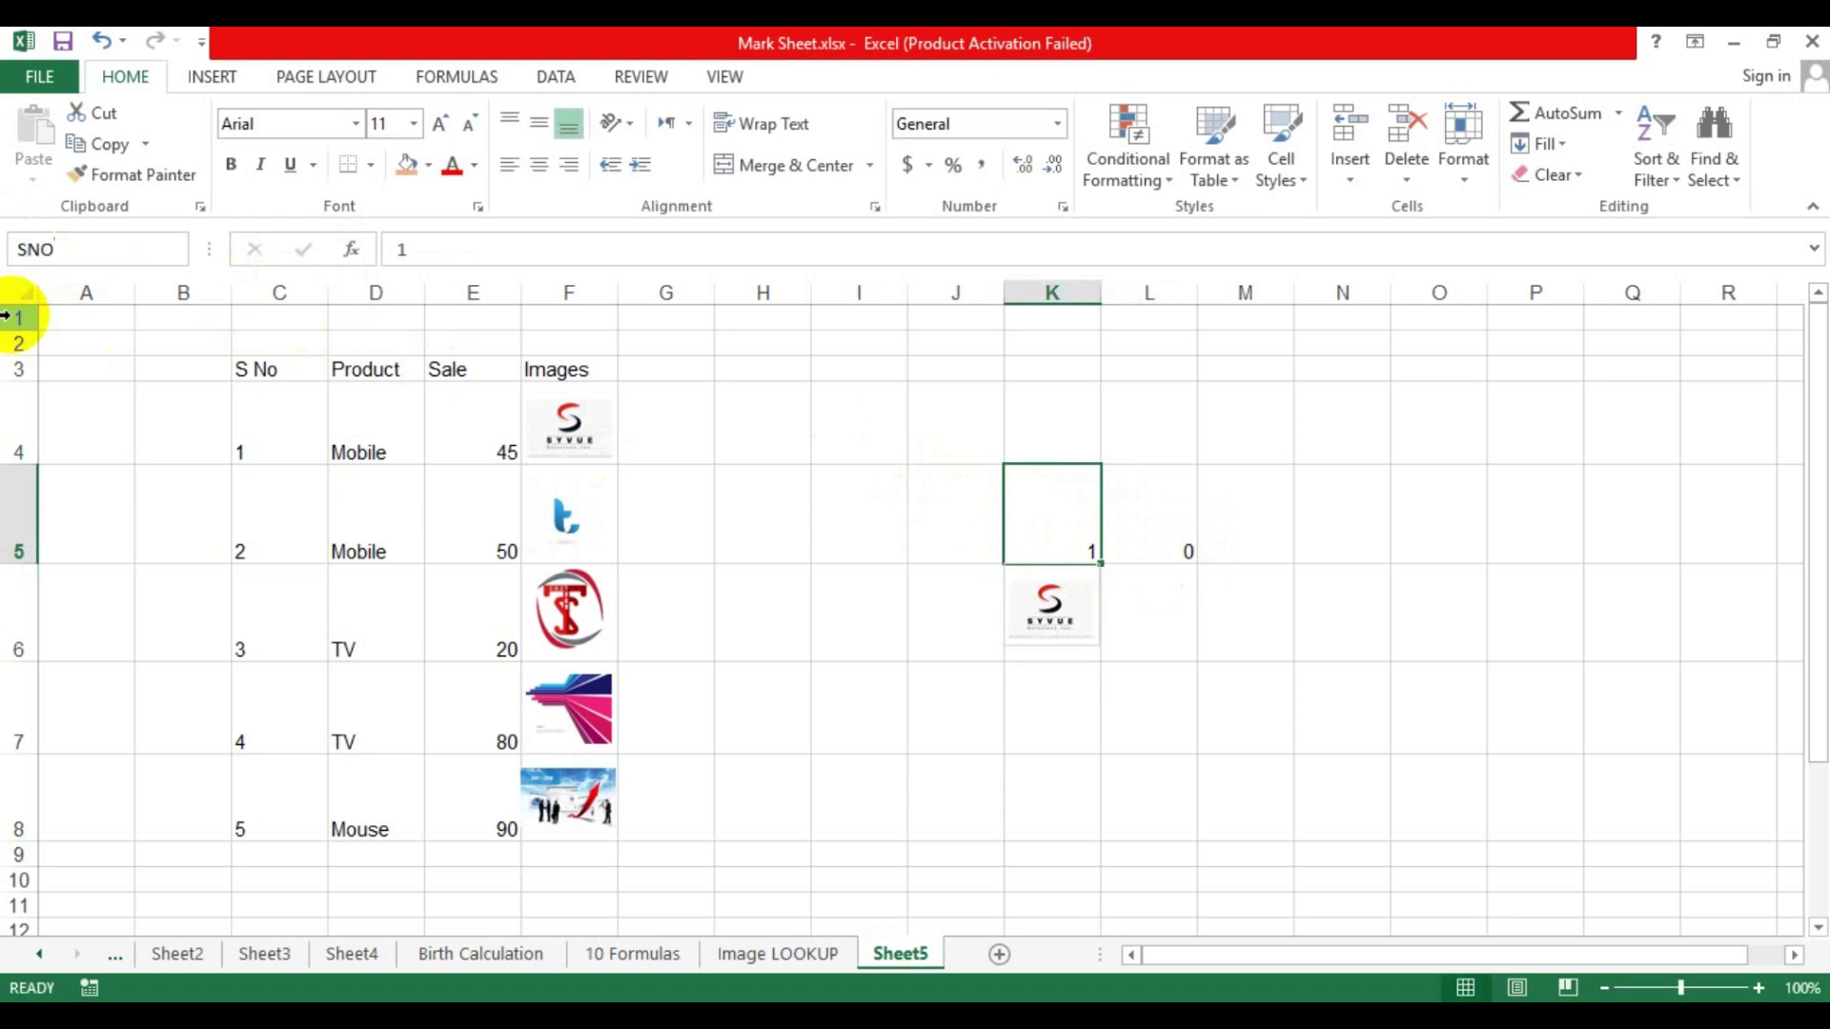
{"action": "key", "text": "ctrl+Page_Up"}
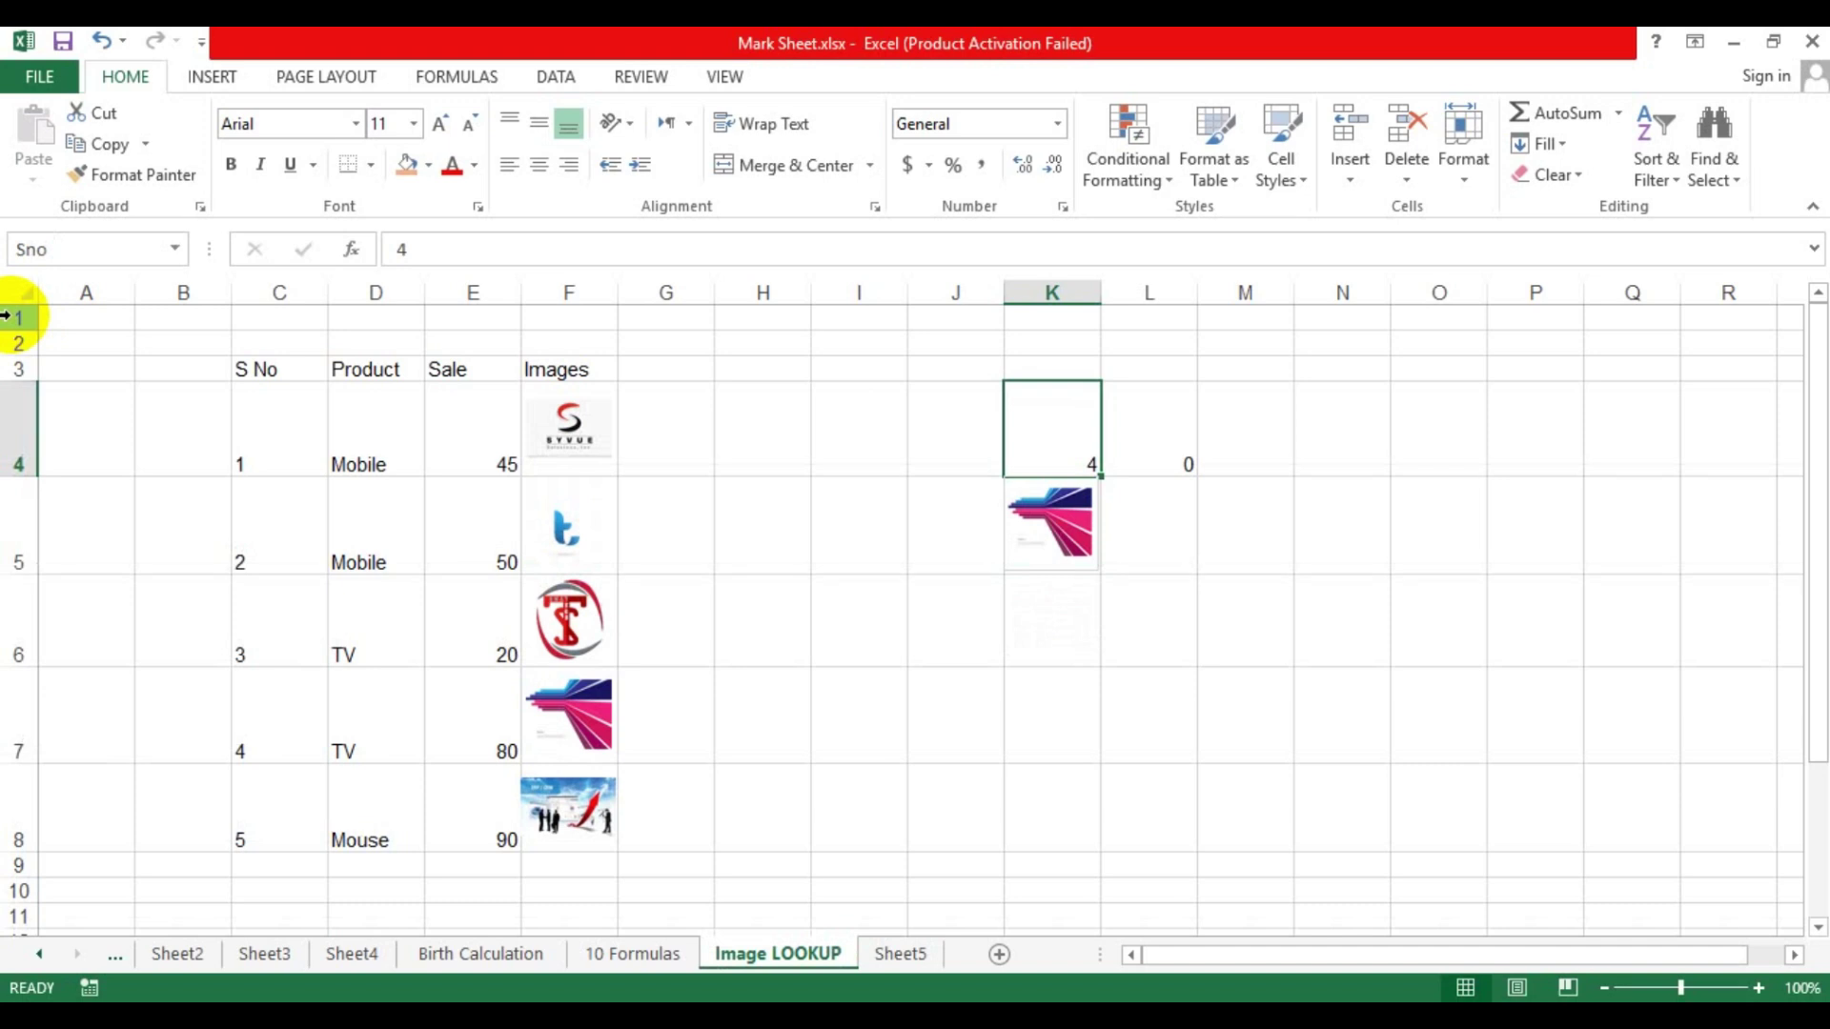
{"action": "key", "text": "ctrl+z"}
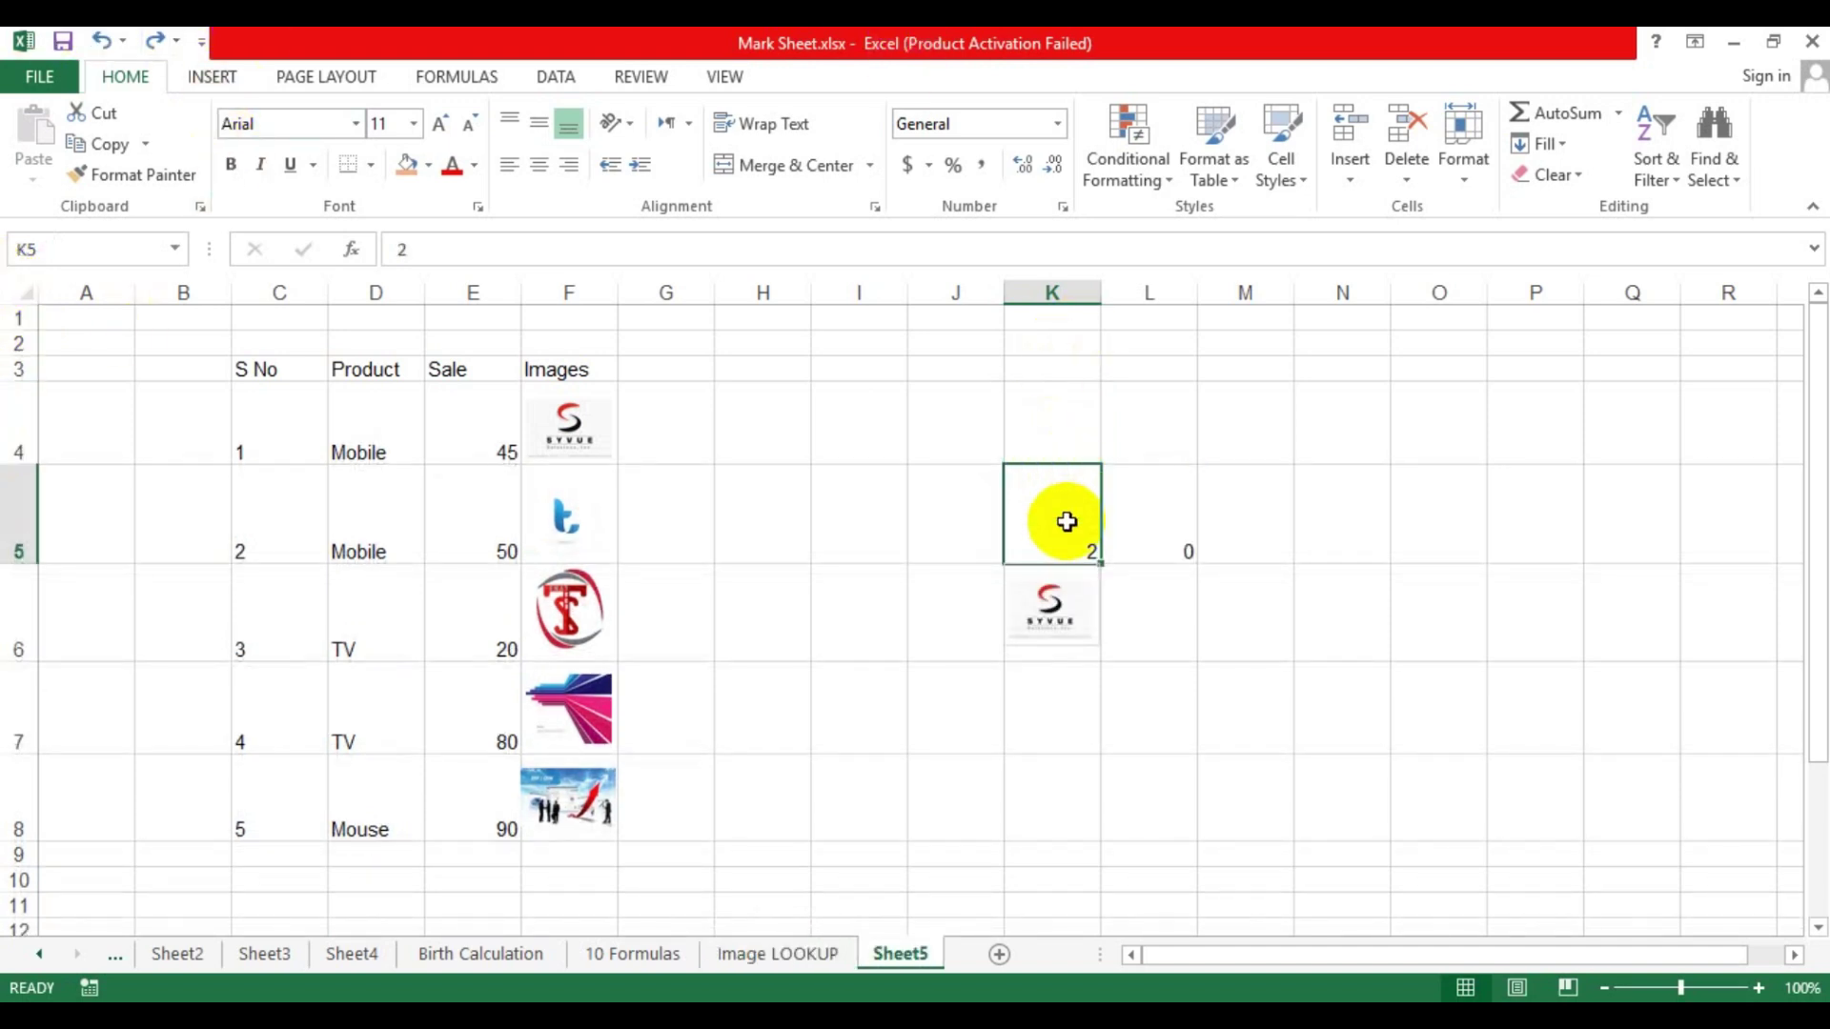
Define the name S for cell K5 on Sheet5
{"action": "left_click", "coordinate": [89, 249]}
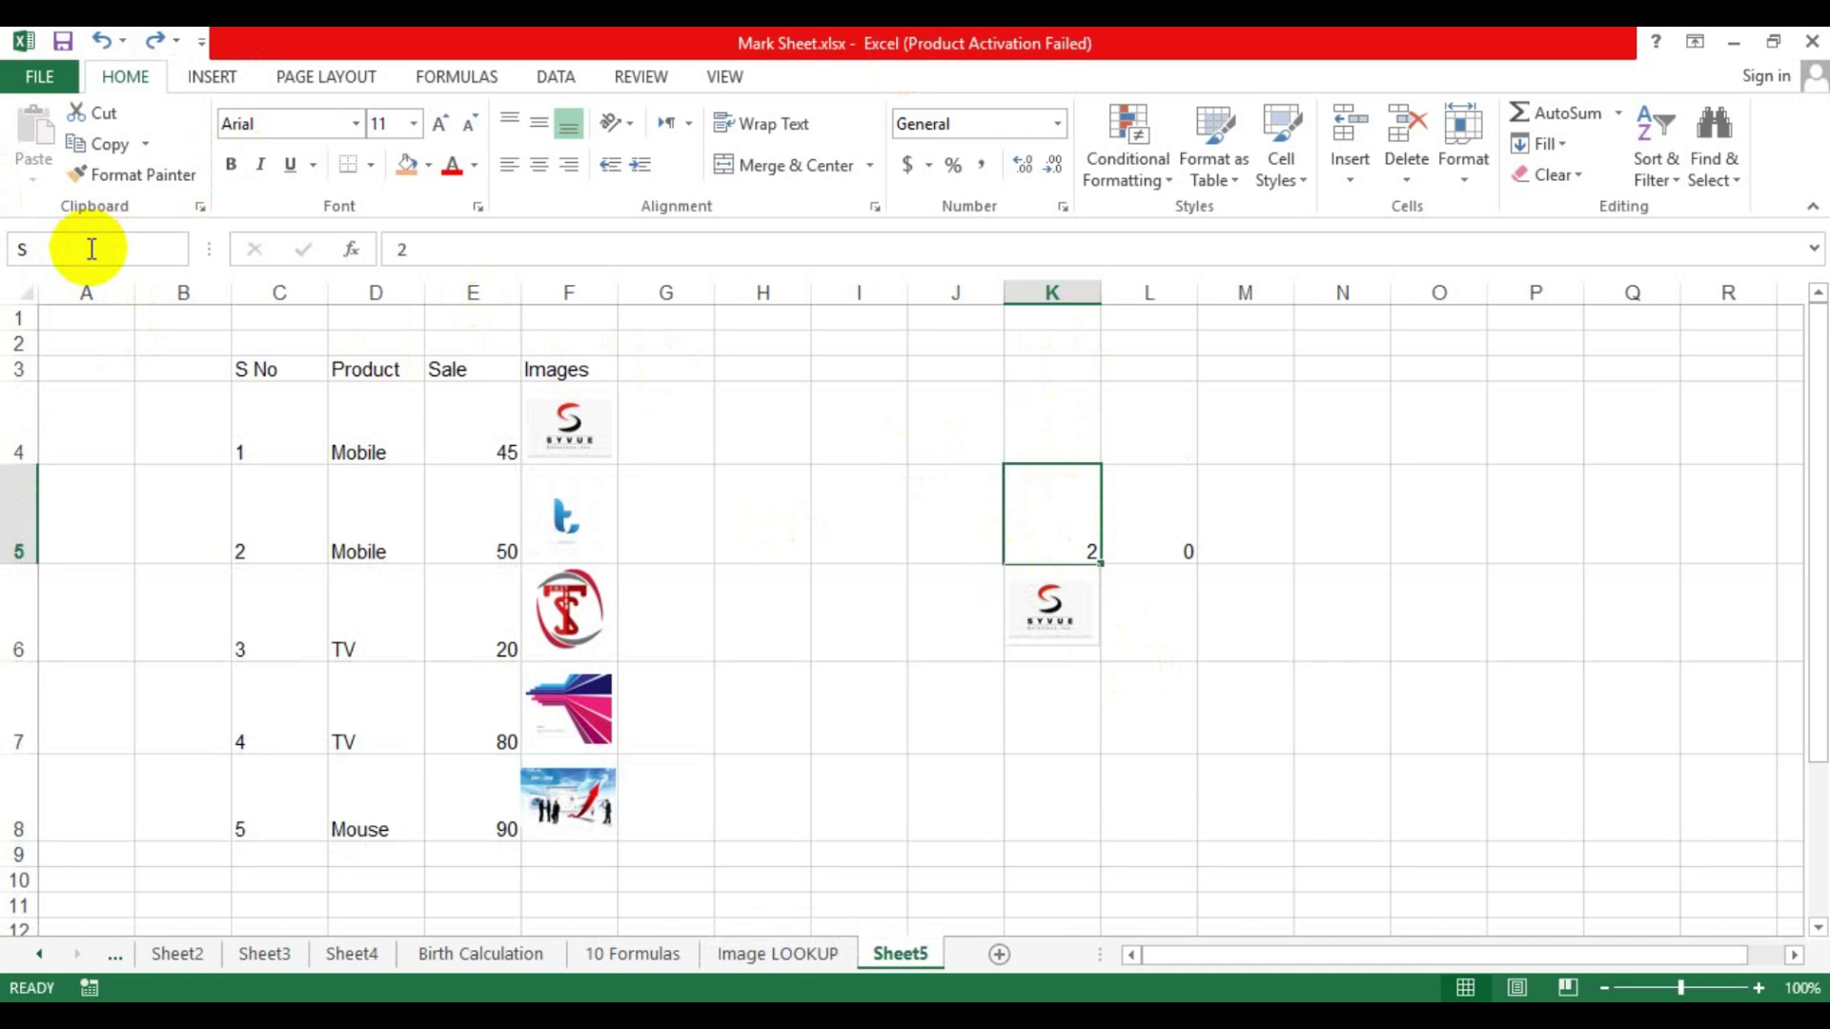
{"action": "type", "text": "S"}
{"action": "key", "text": "Return"}
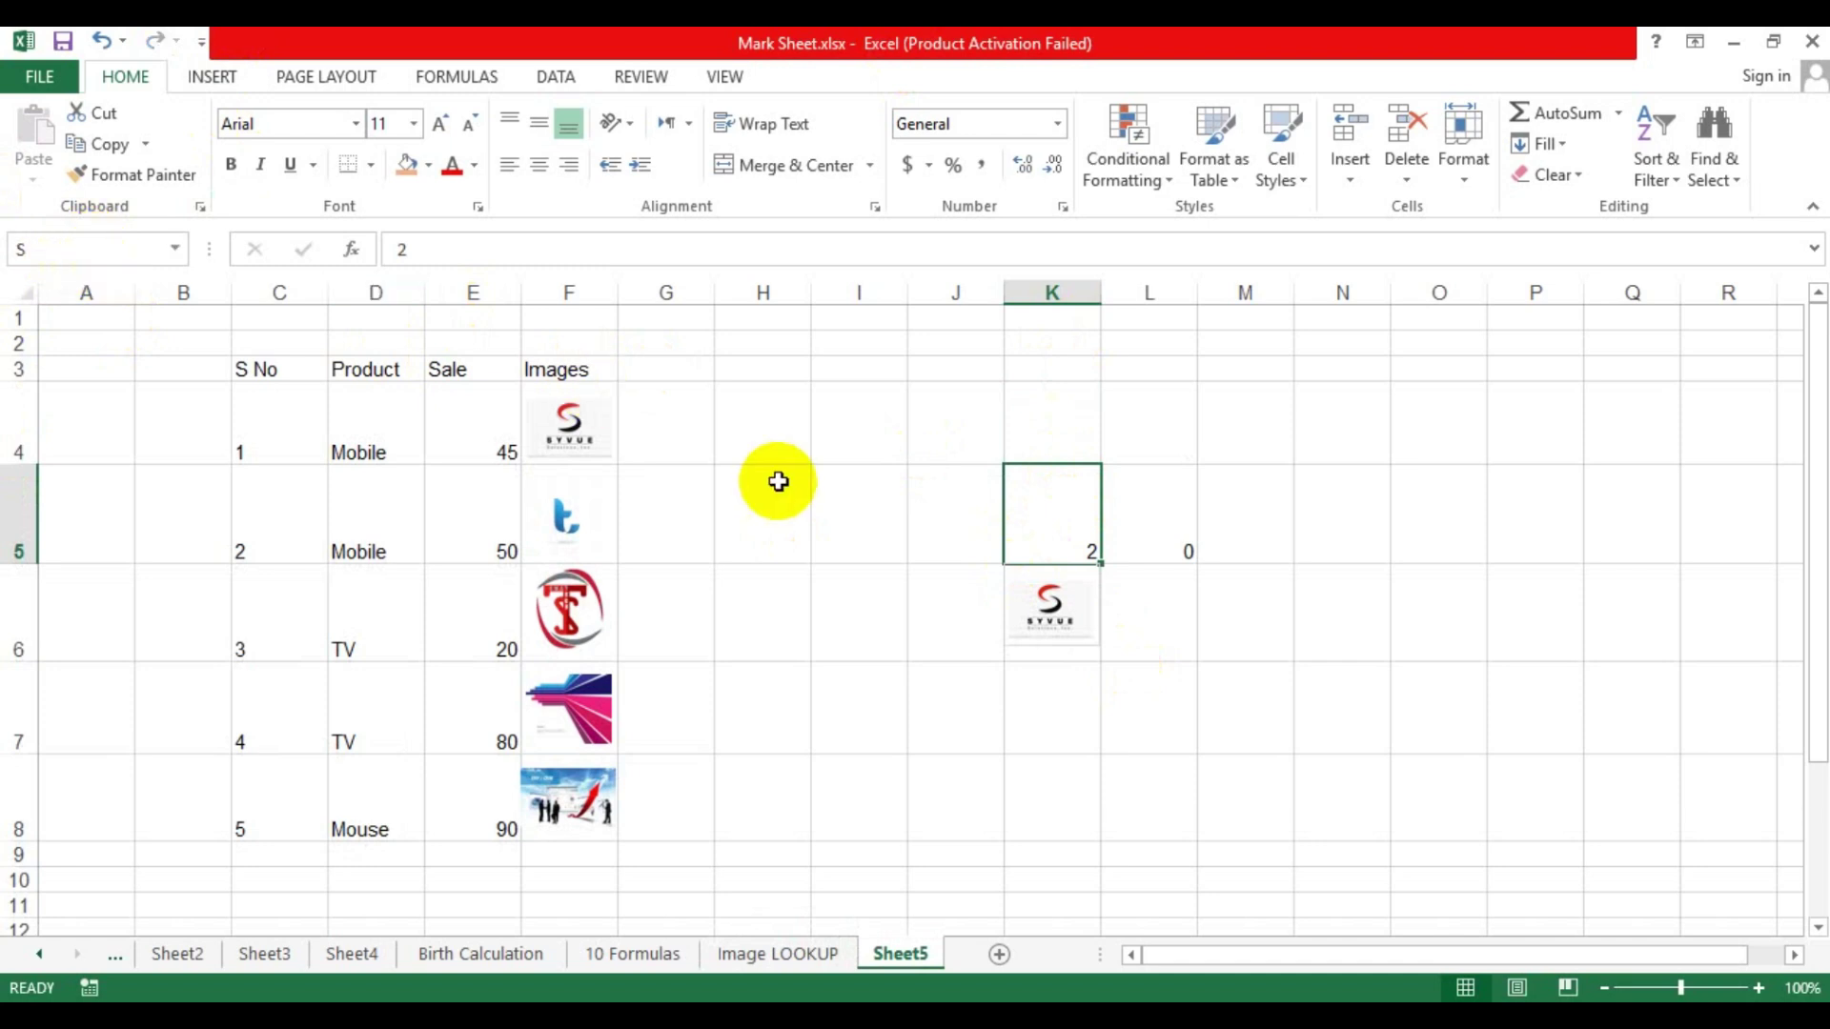
{"action": "left_click", "coordinate": [1239, 610]}
{"action": "left_click", "coordinate": [1013, 530]}
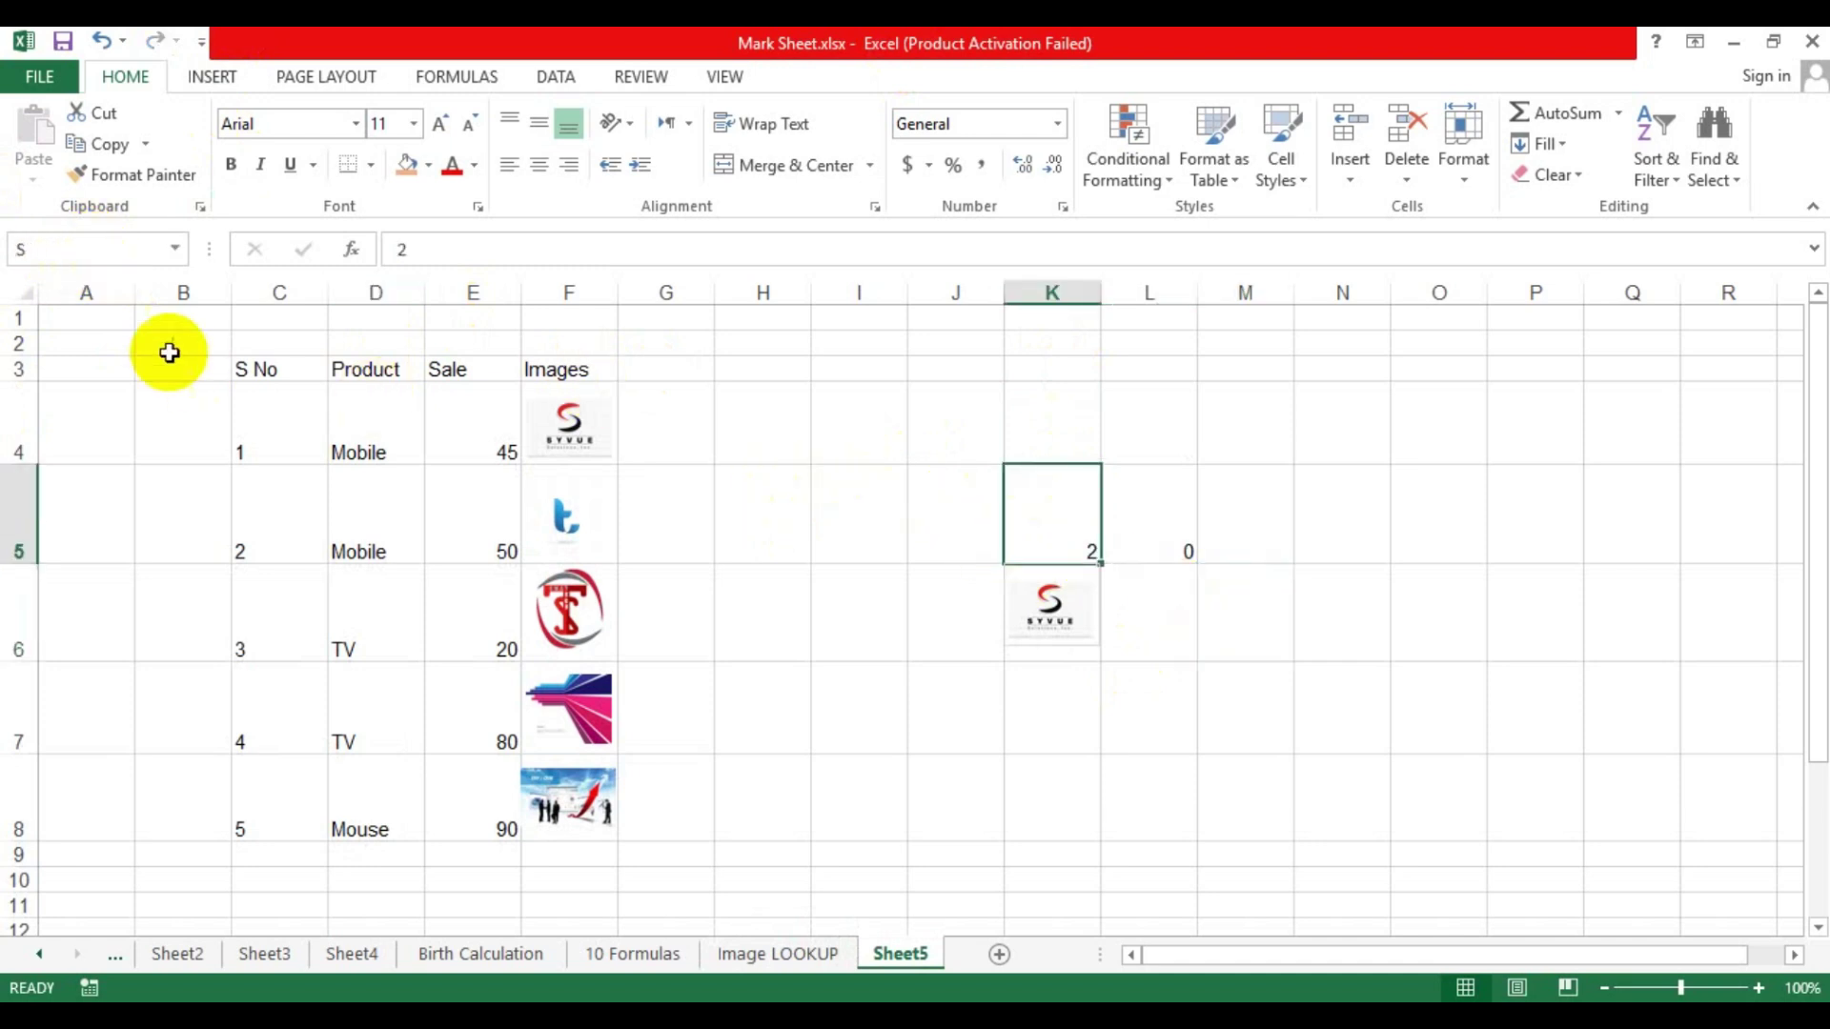
Replace the K5 reference in the L5 formula's MATCH function with the named cell S
{"action": "left_click", "coordinate": [1188, 525]}
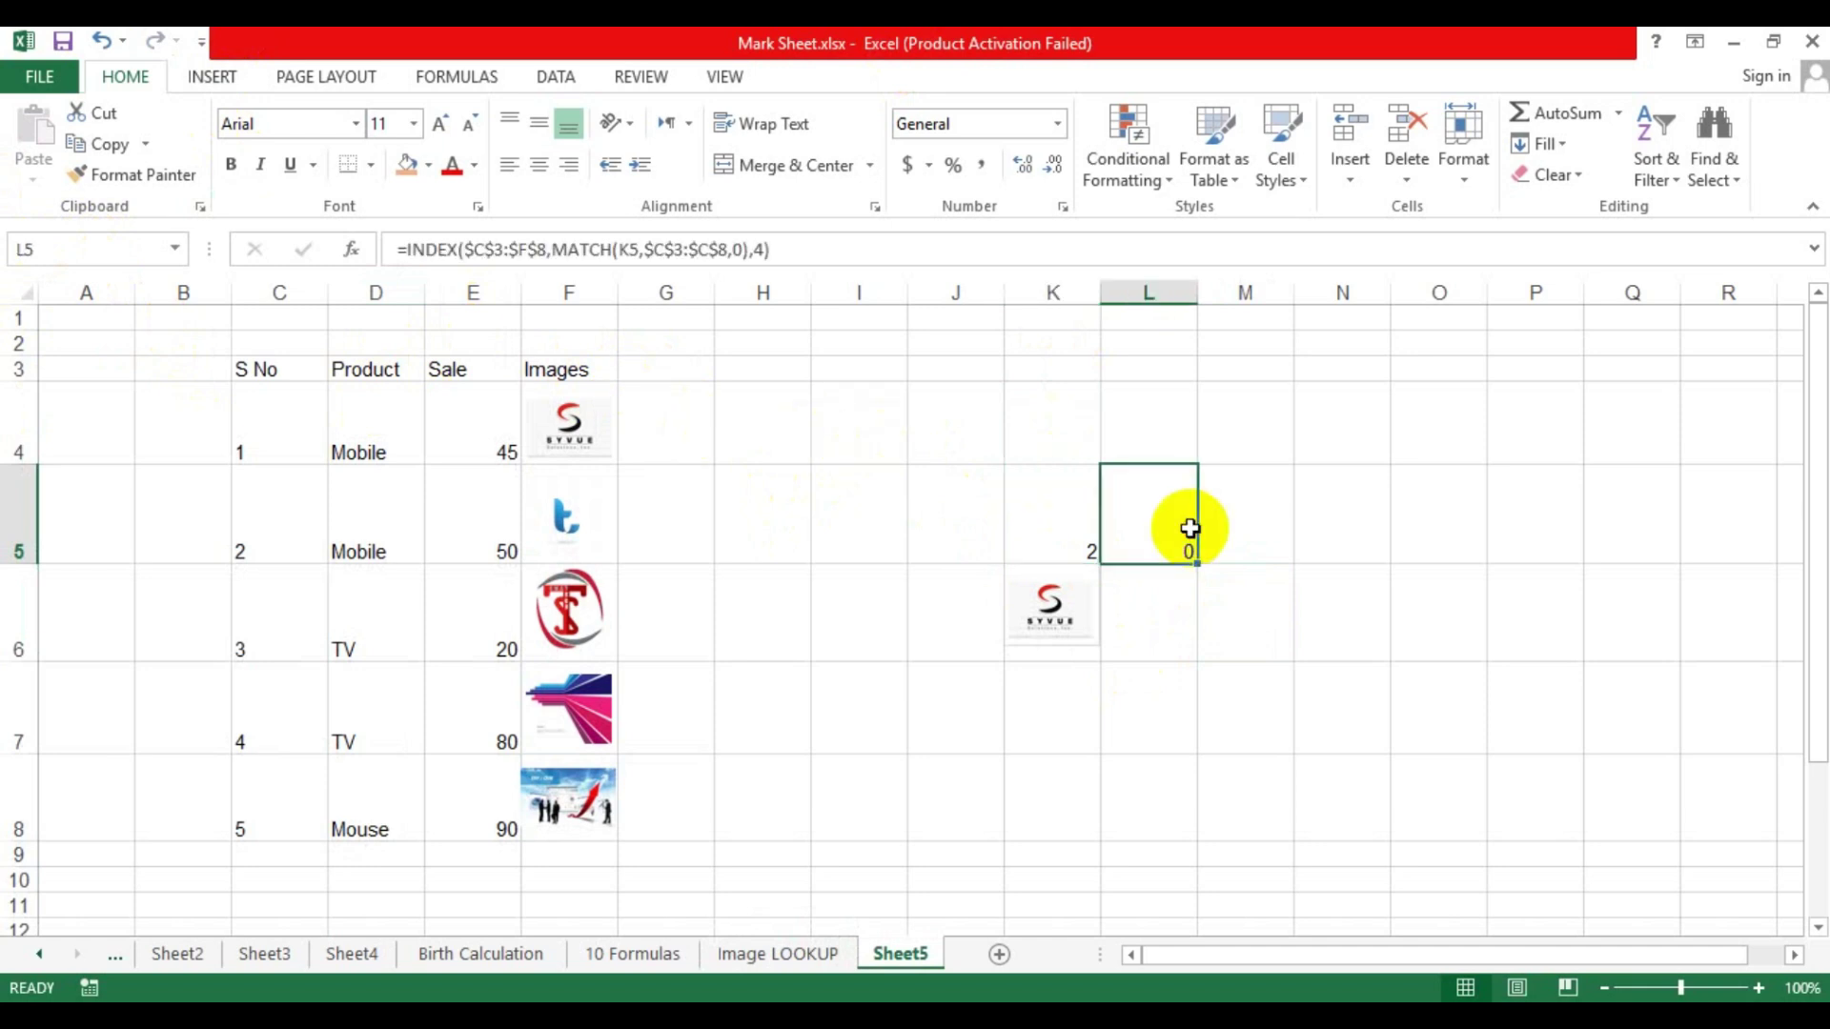
{"action": "double_click", "coordinate": [1189, 528]}
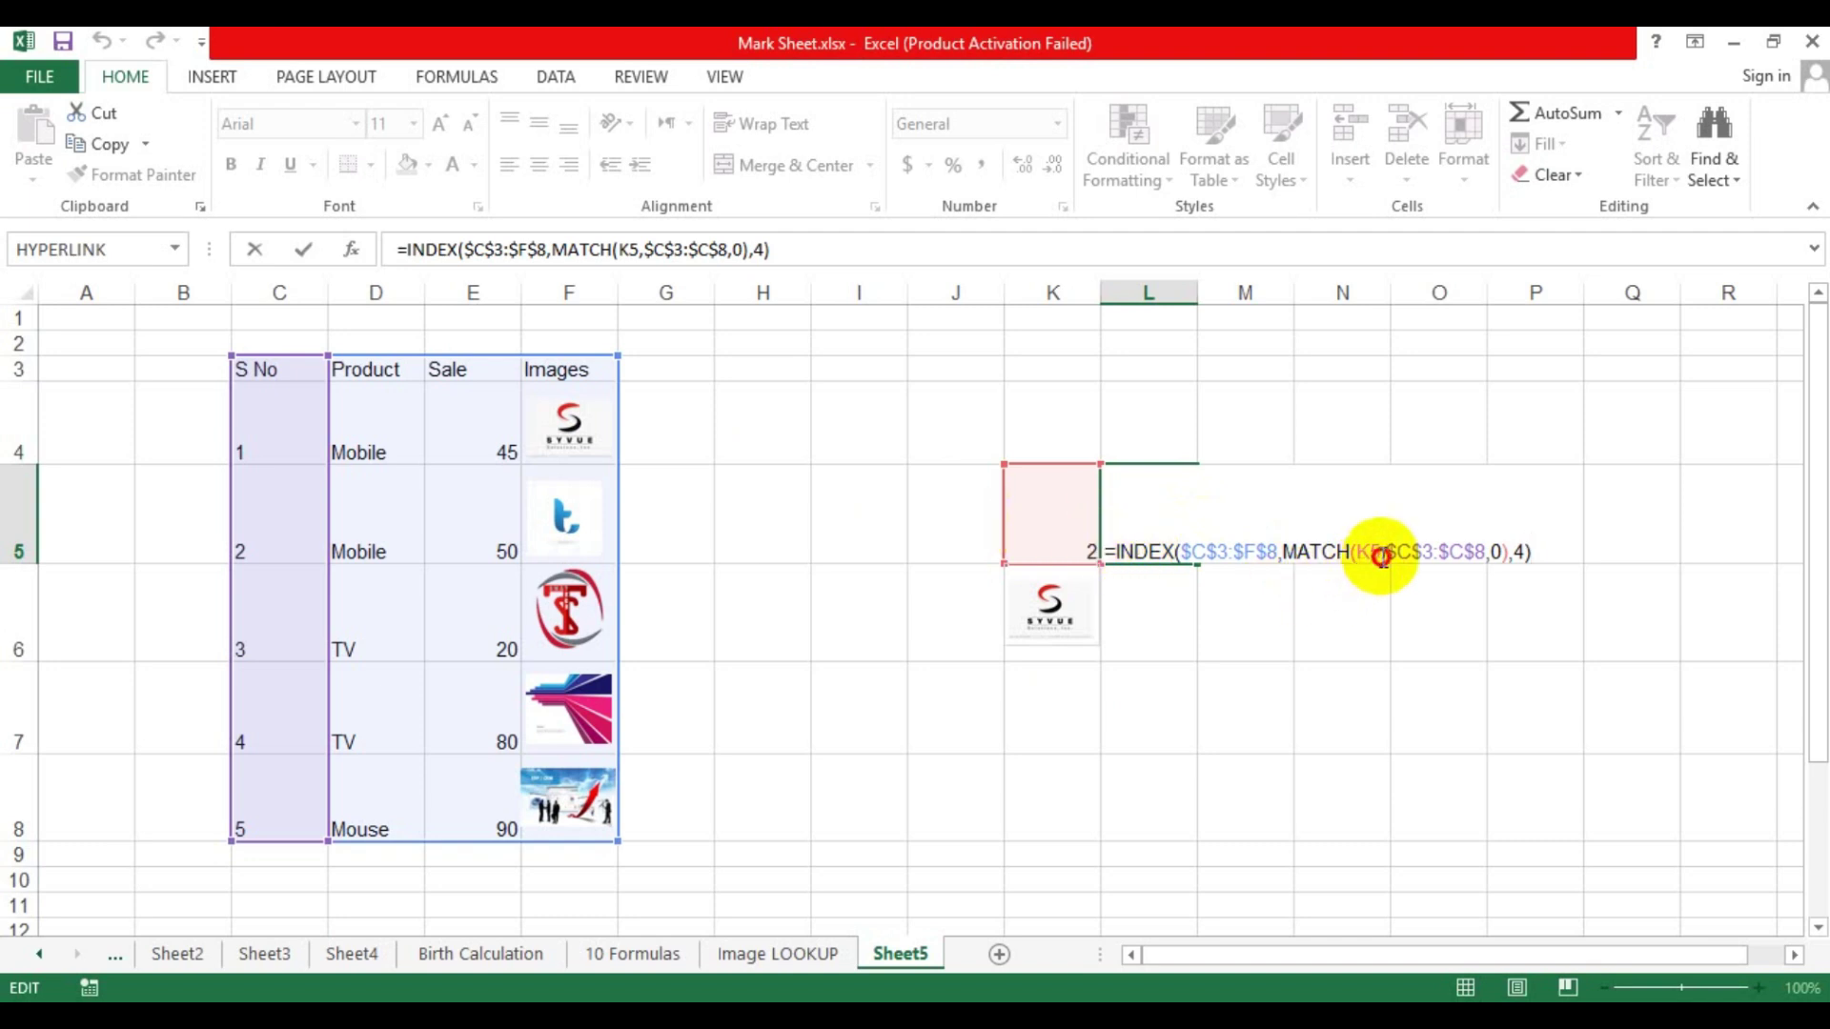
{"action": "double_click", "coordinate": [1368, 553]}
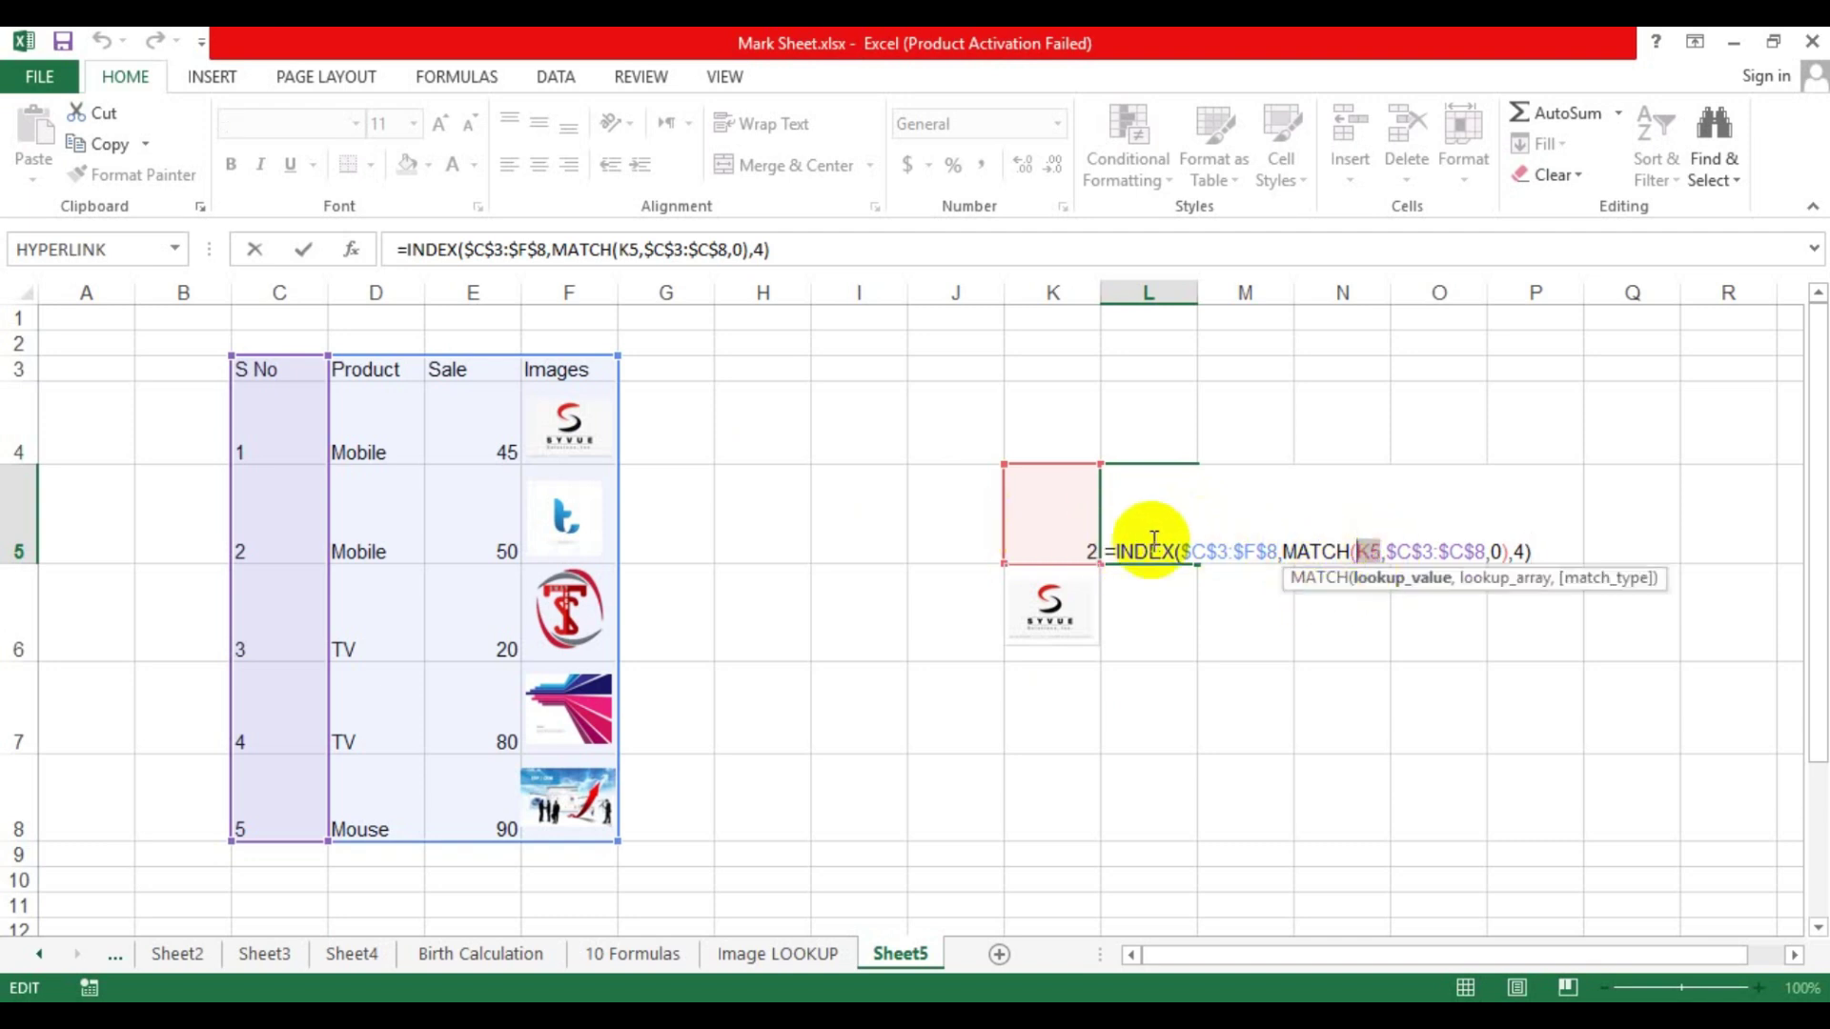
{"action": "left_click", "coordinate": [1066, 520]}
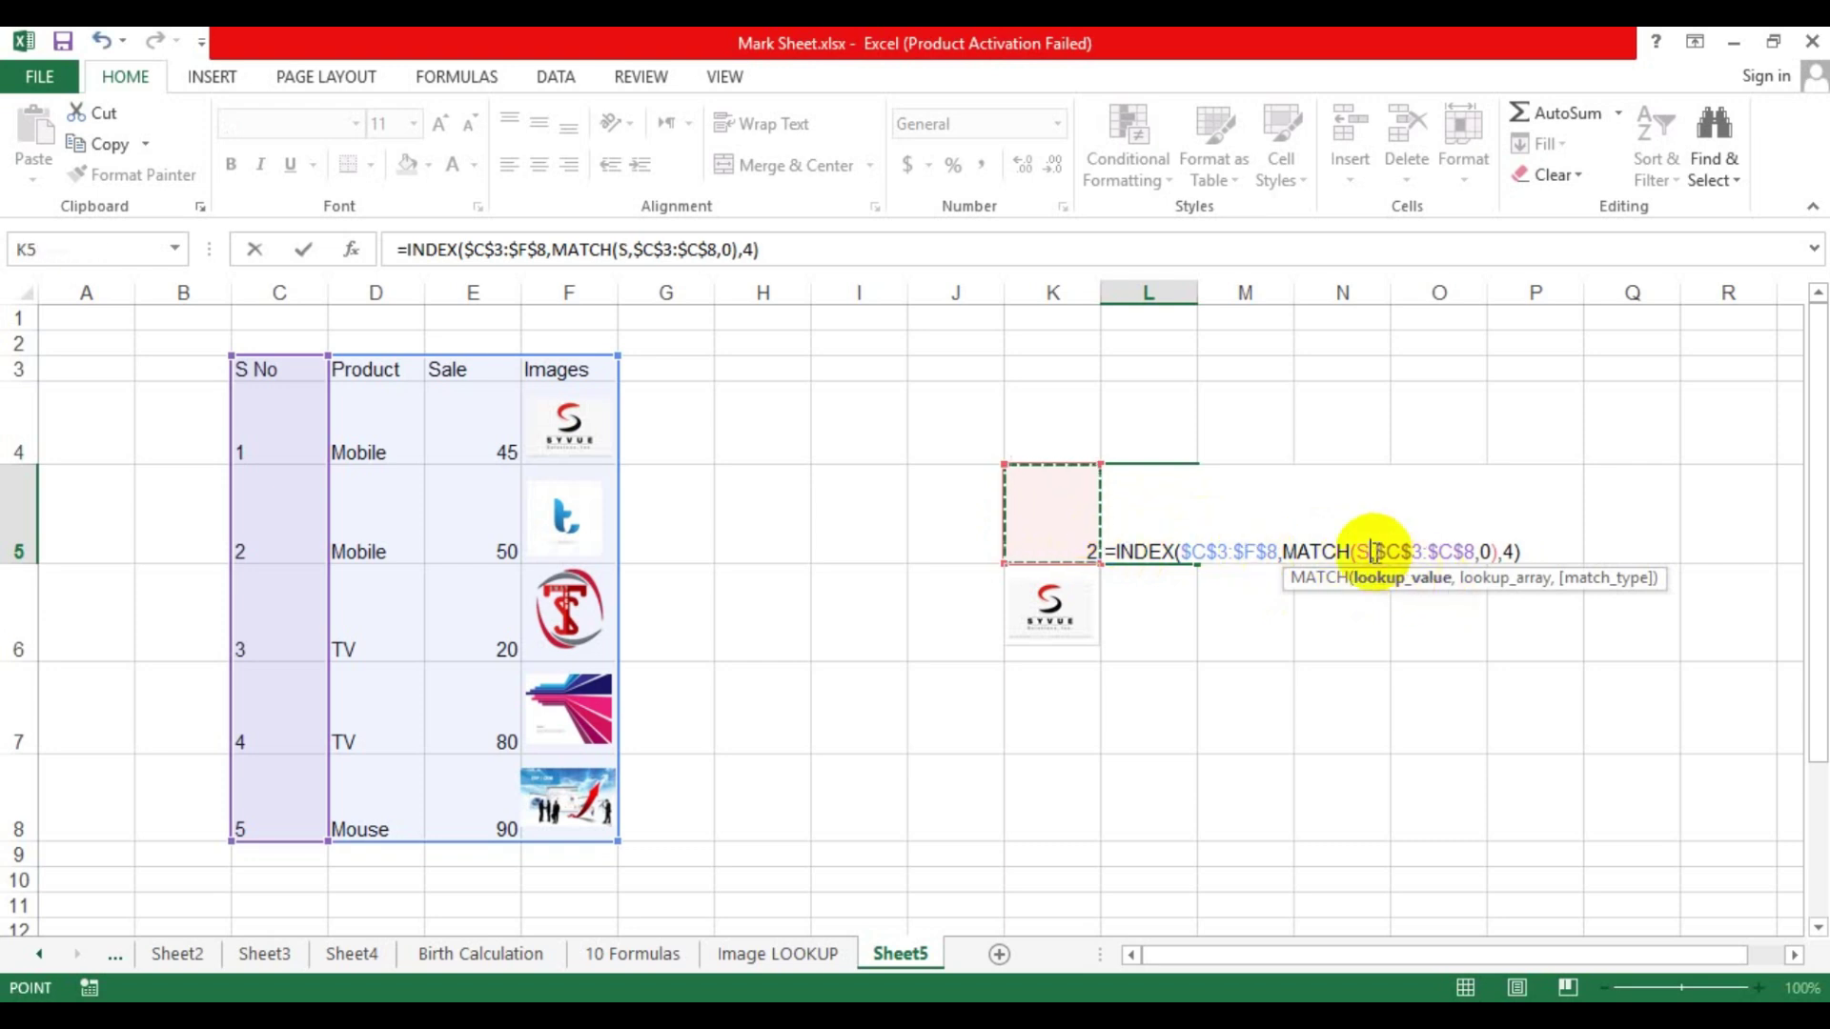
{"action": "key", "text": "Return"}
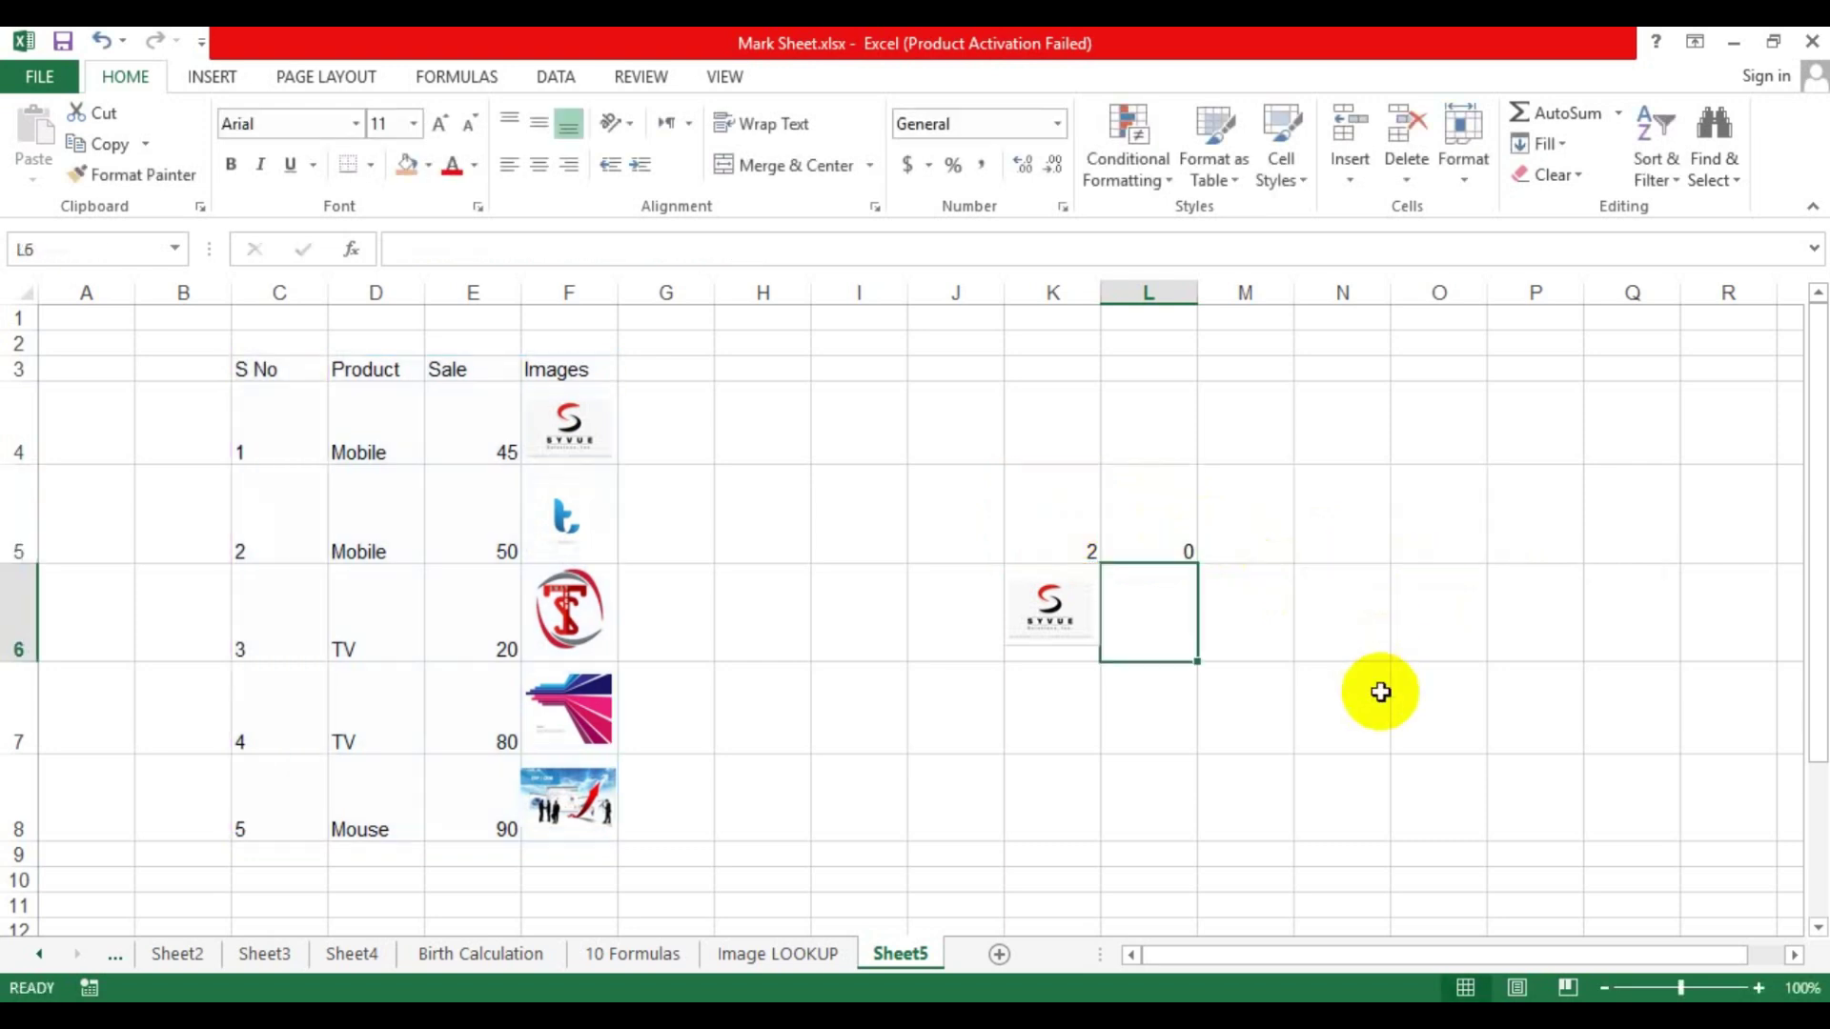
Copy the complete INDEX/MATCH formula text from cell L5
{"action": "left_click", "coordinate": [1168, 527]}
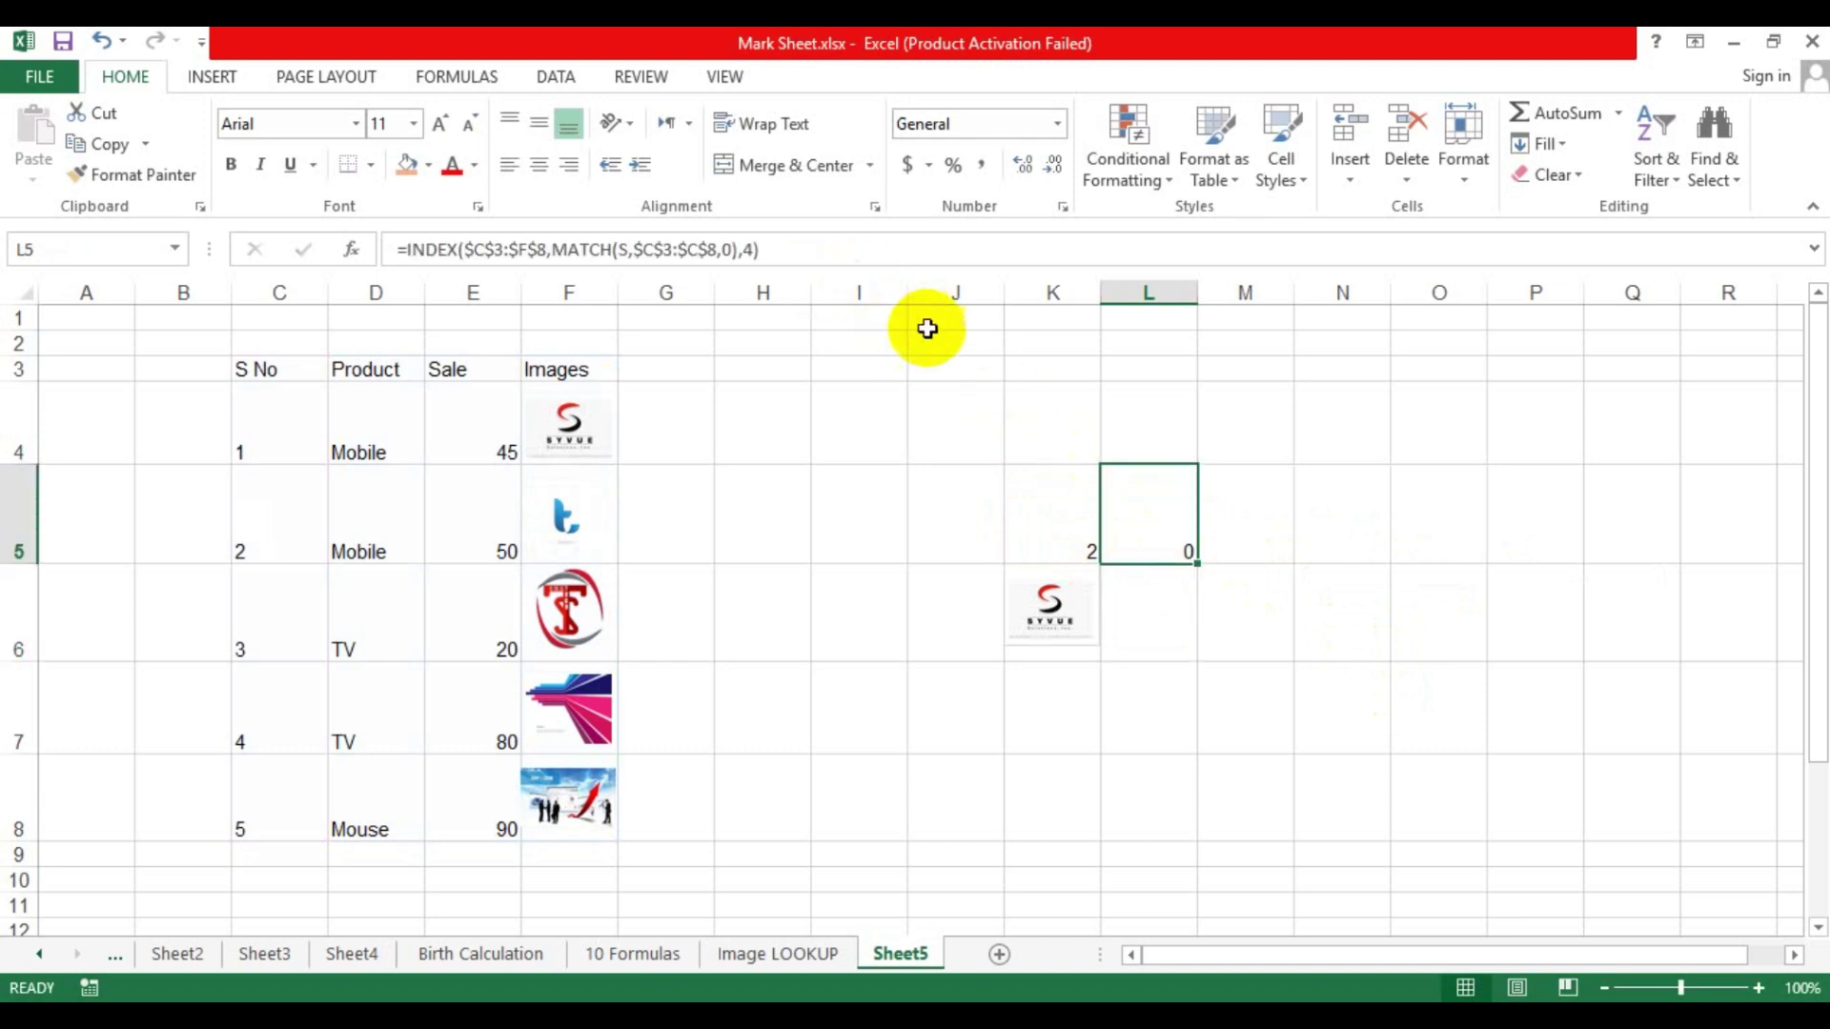
{"action": "left_click", "coordinate": [784, 247]}
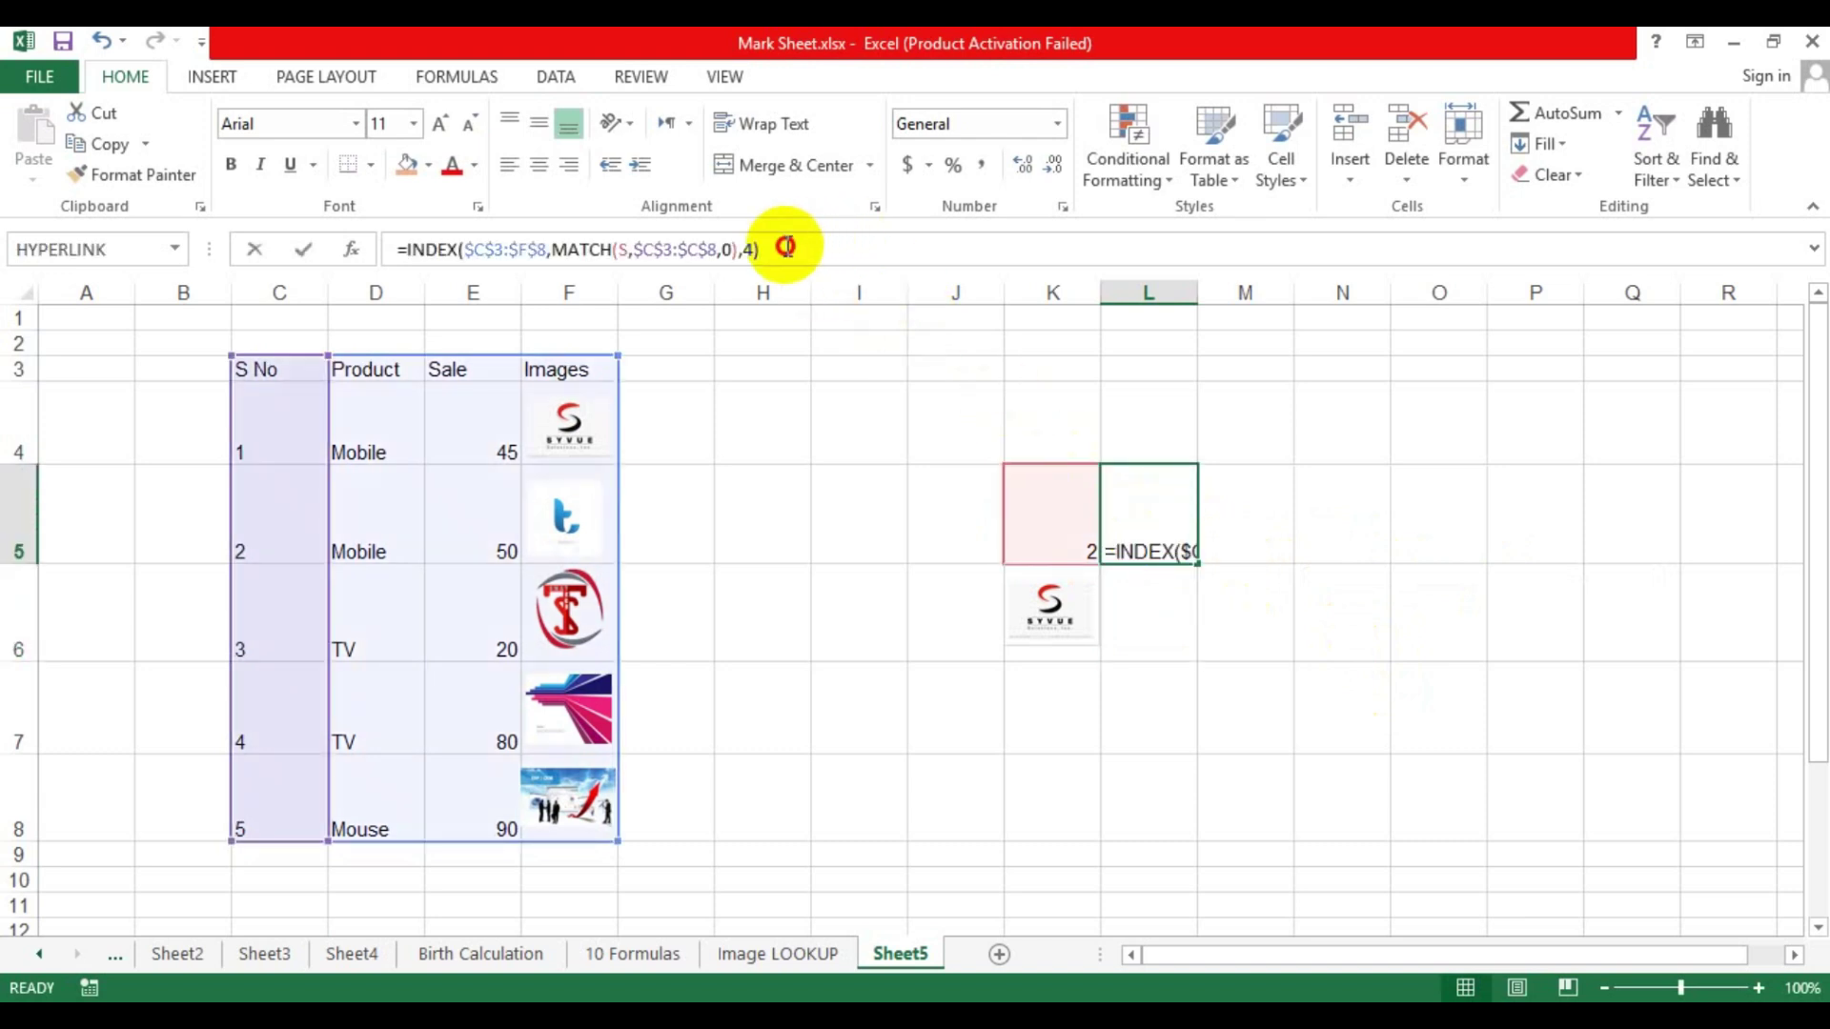
{"action": "left_click_drag", "start_coordinate": [784, 247], "coordinate": [384, 246]}
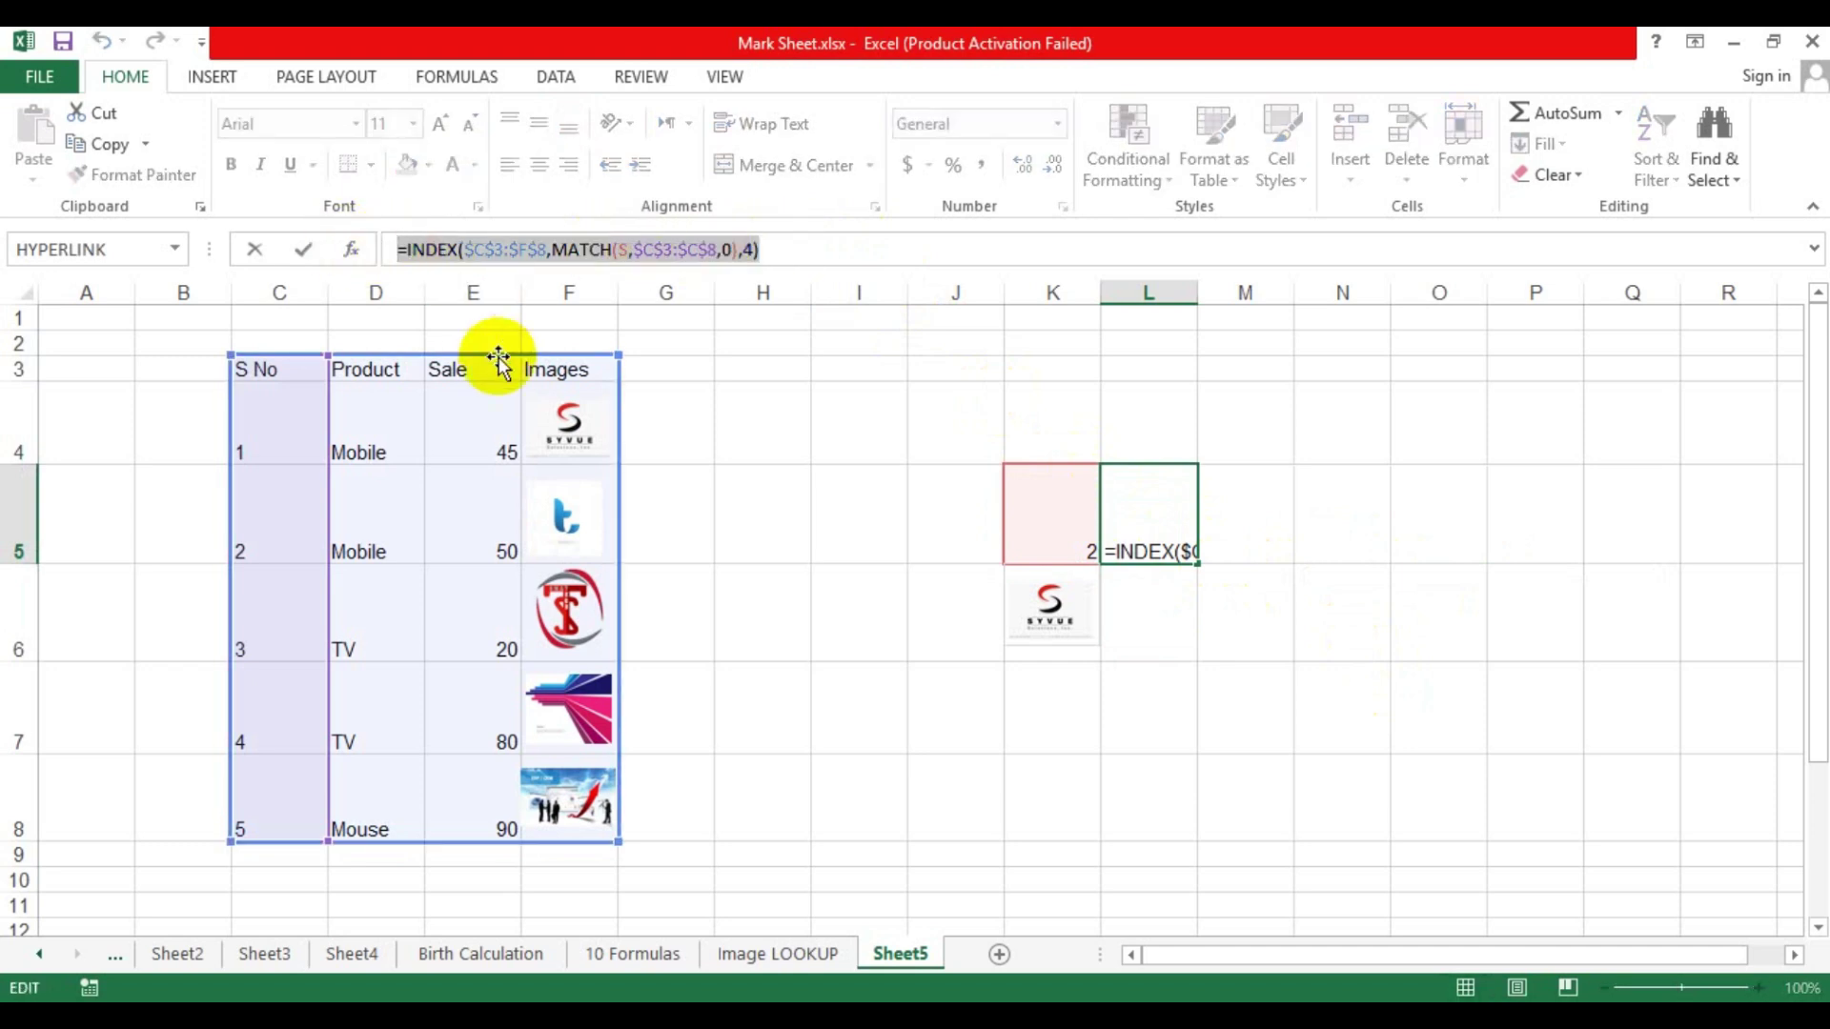
{"action": "key", "text": "ctrl+c"}
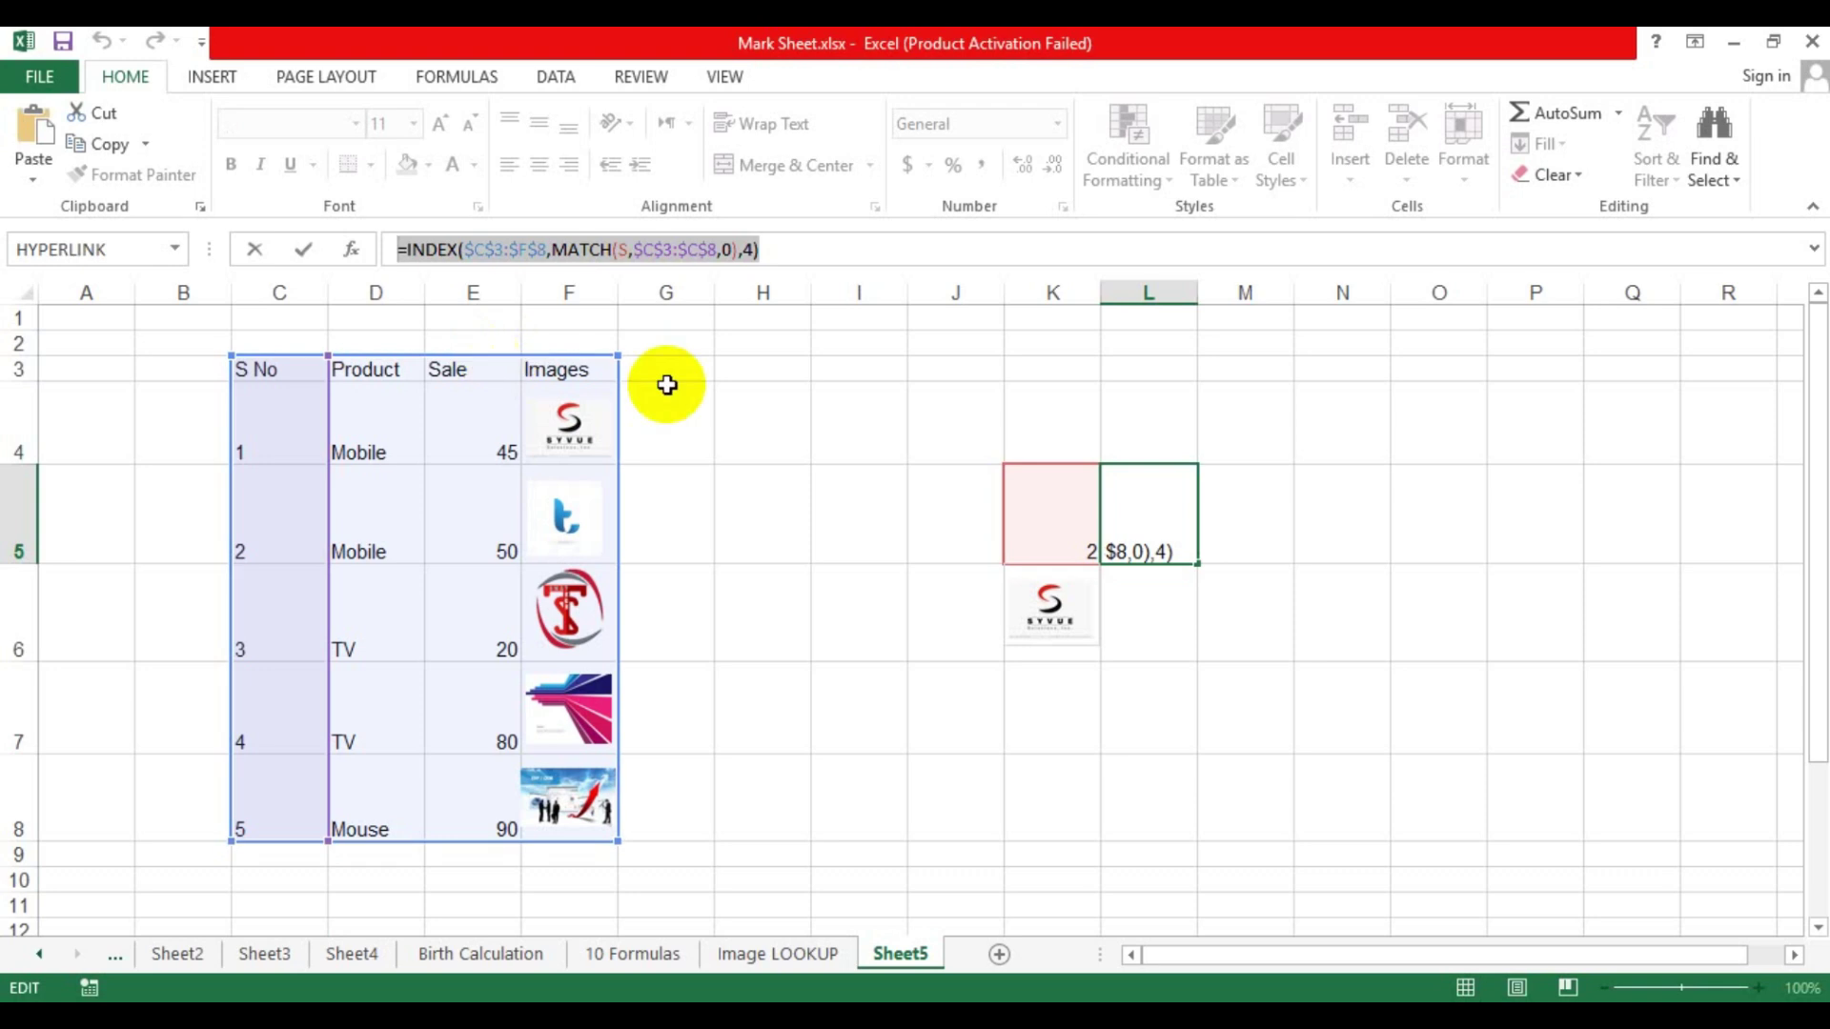
{"action": "type", "text": "="}
{"action": "left_click", "coordinate": [1153, 606]}
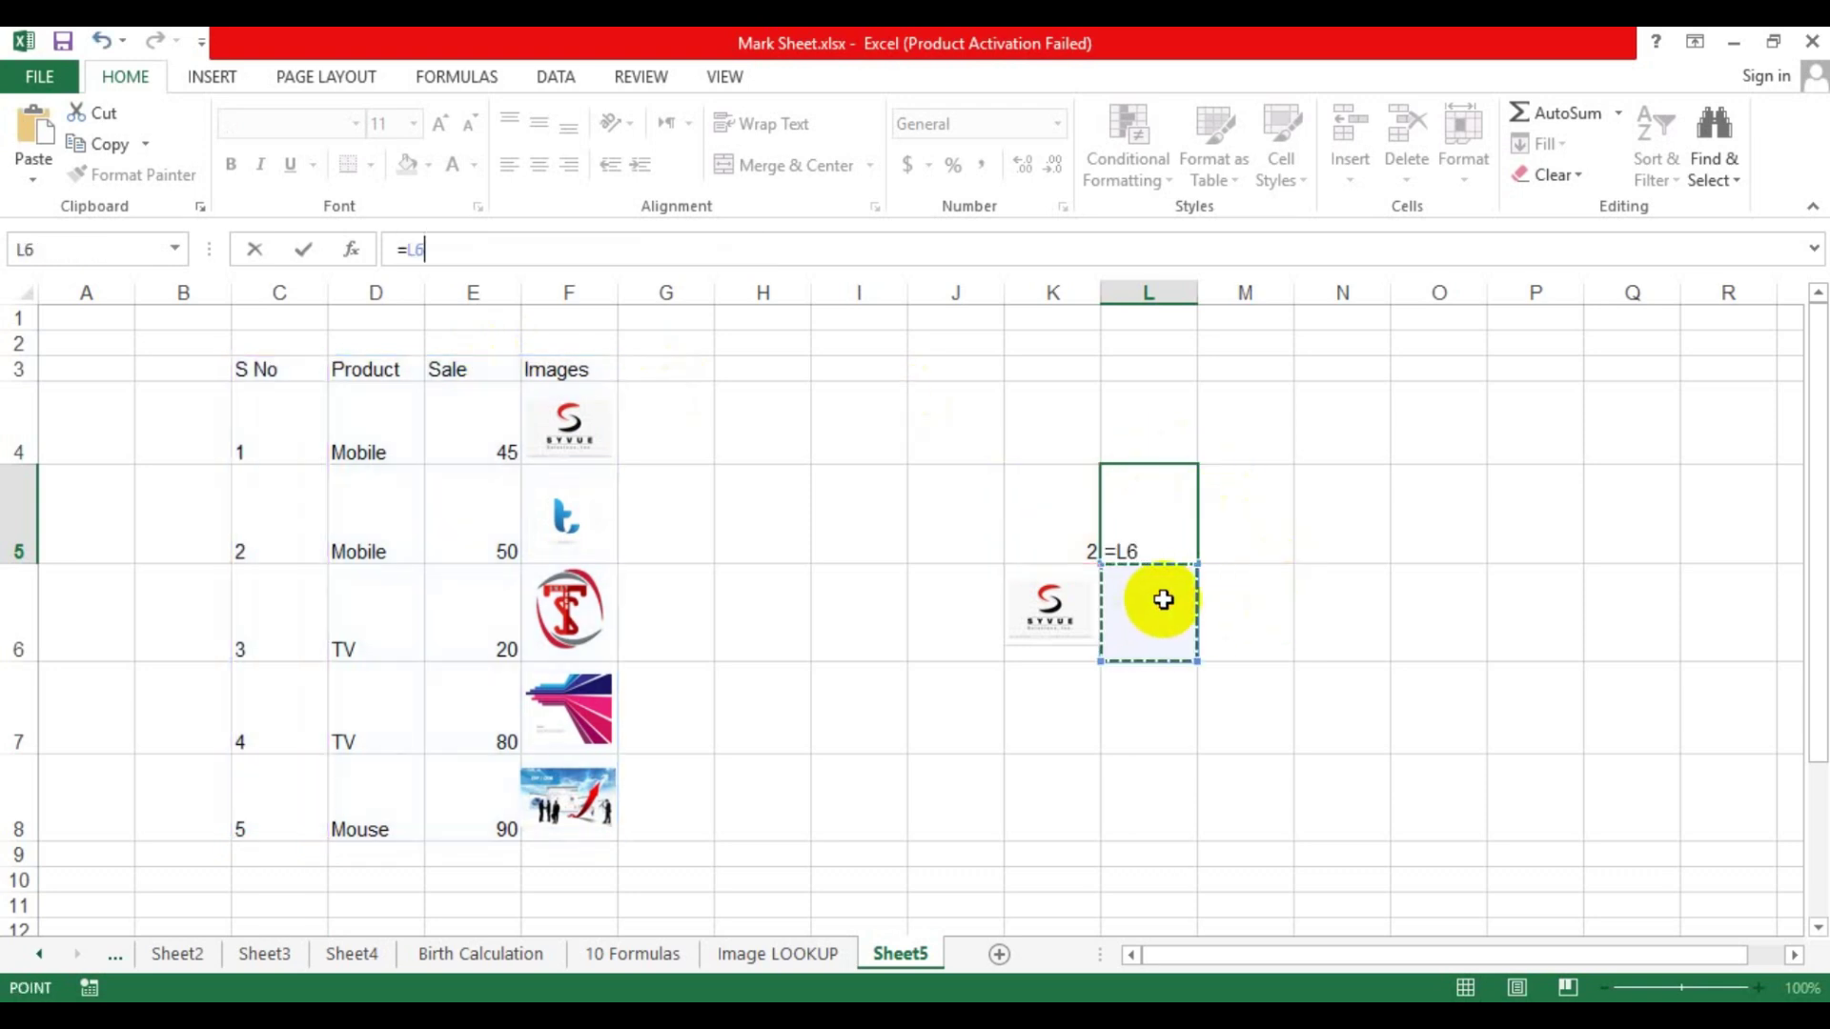
{"action": "key", "text": "ctrl+z"}
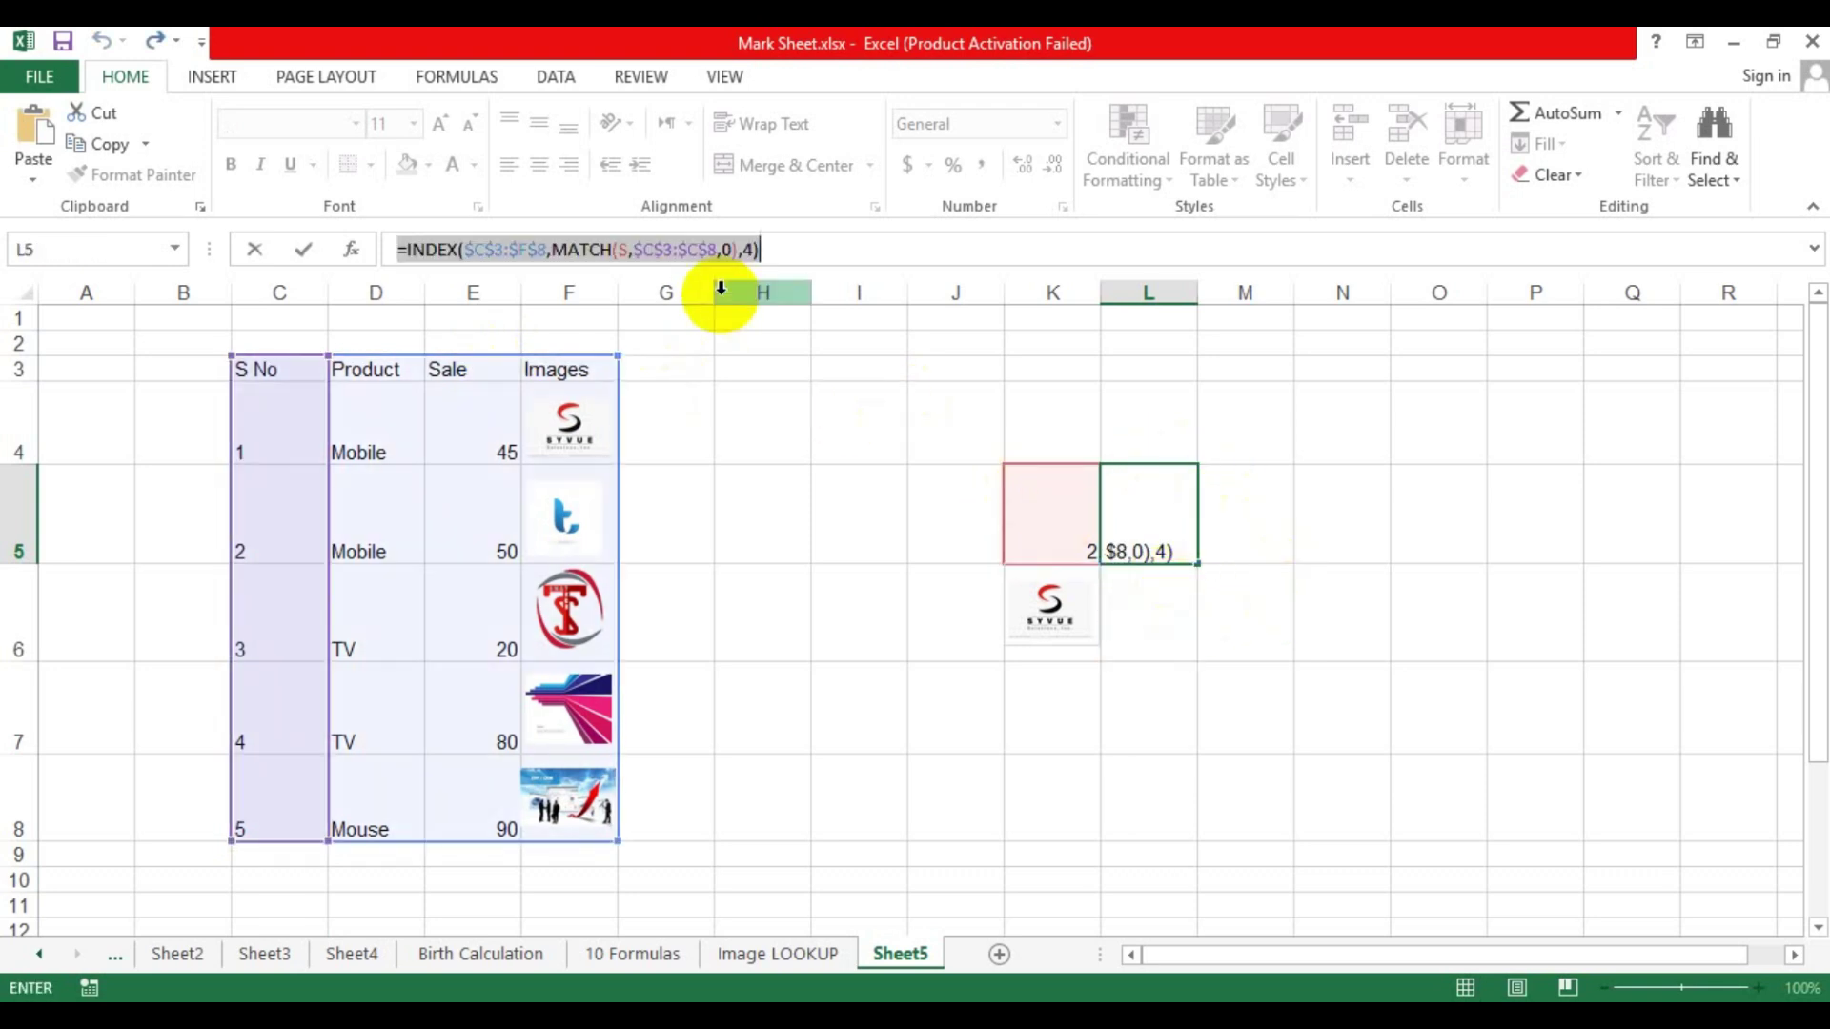
{"action": "left_click", "coordinate": [448, 77]}
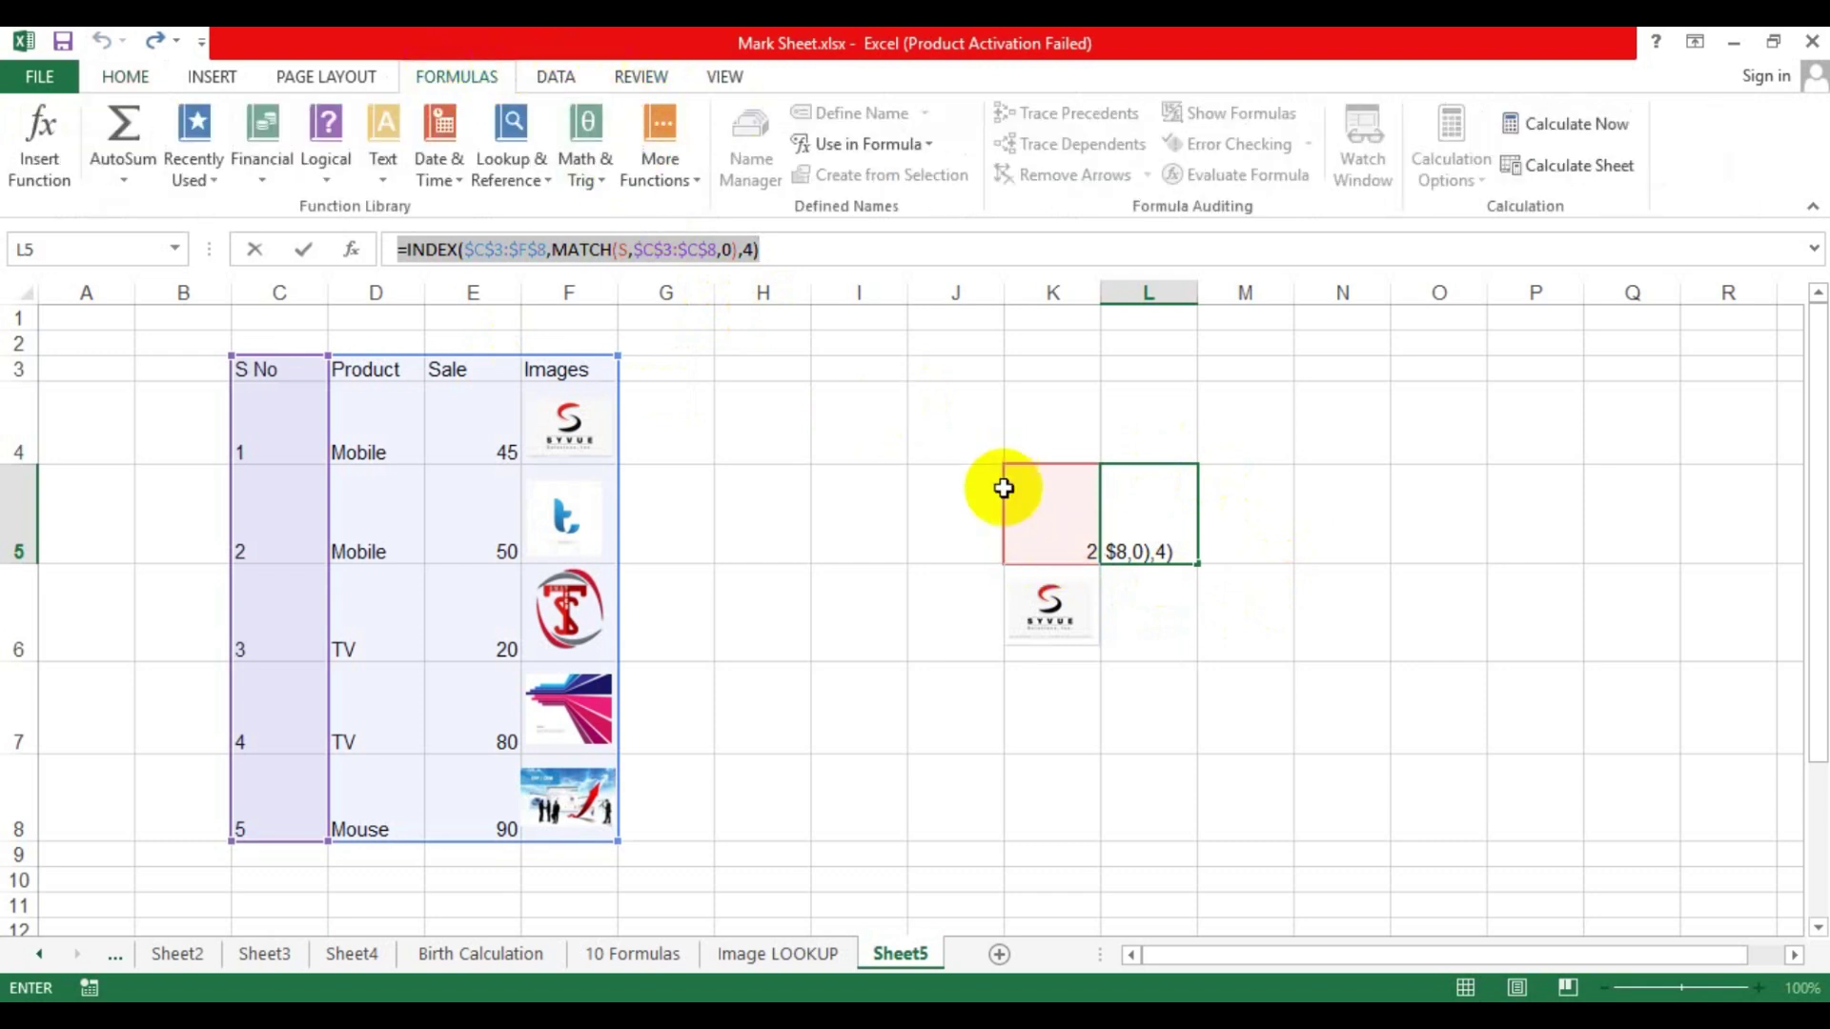
{"action": "left_click", "coordinate": [1192, 587]}
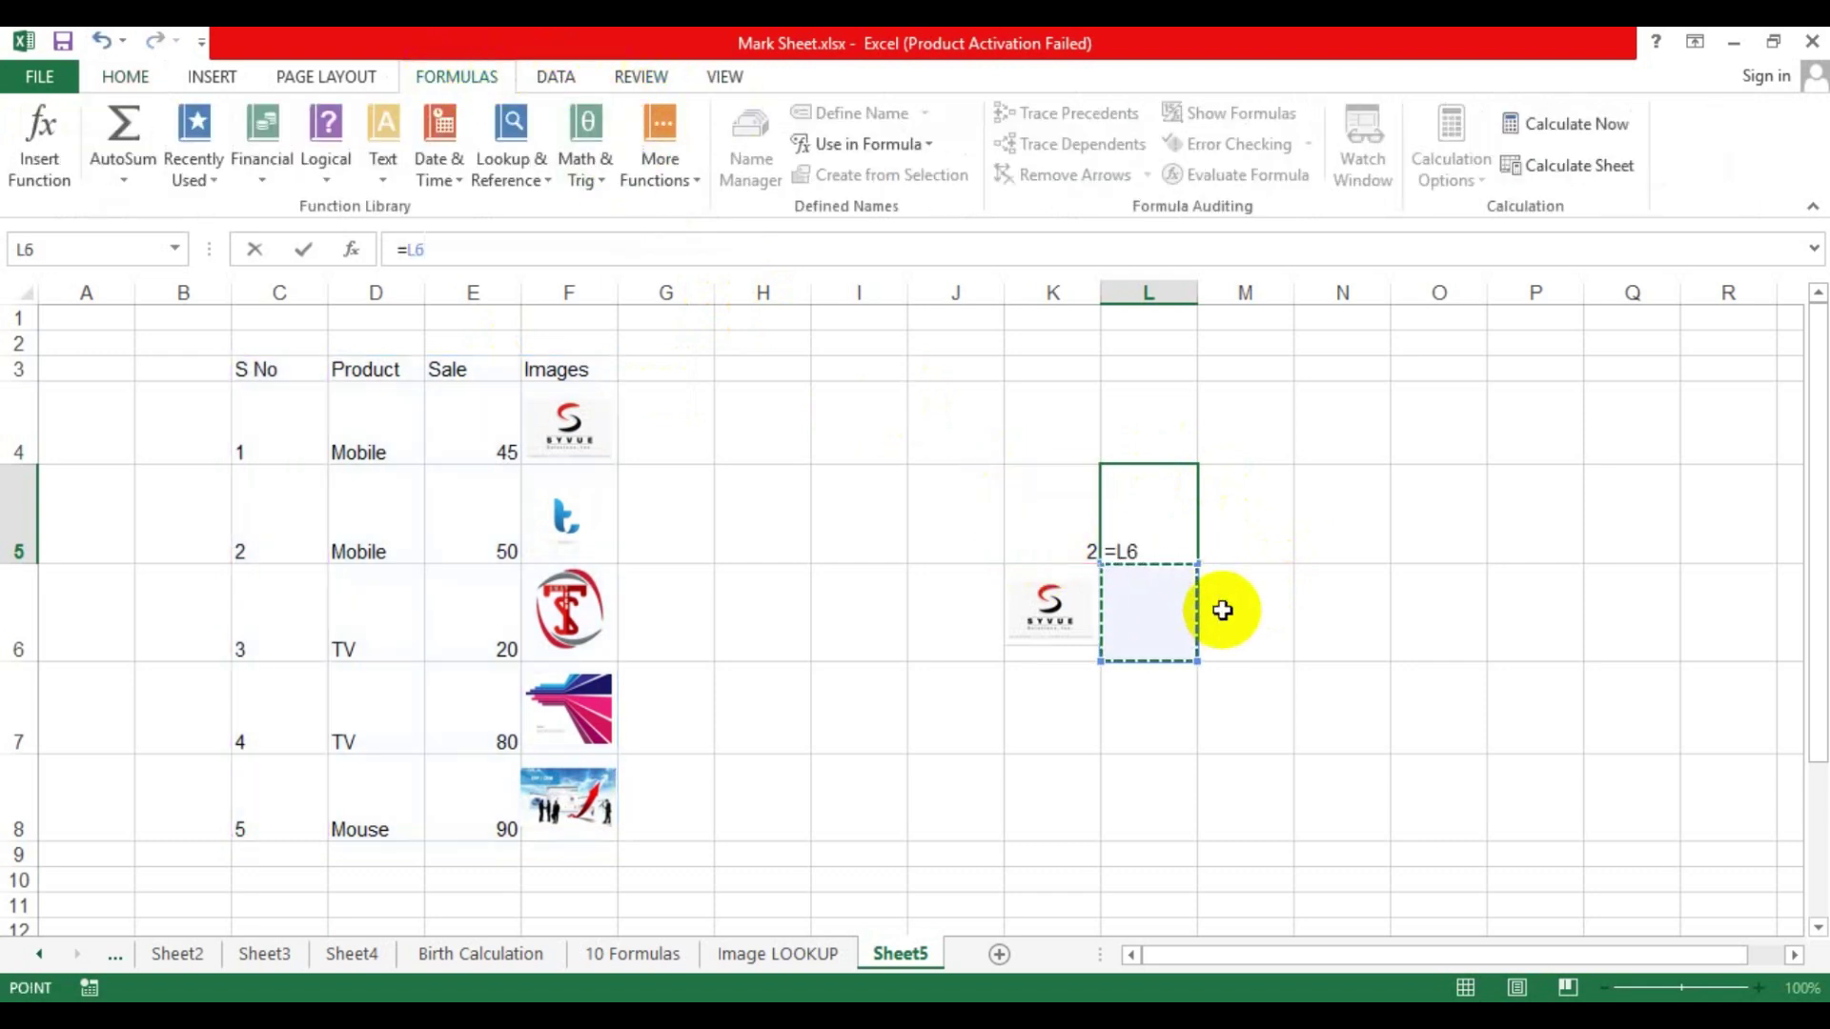
{"action": "key", "text": "Return"}
{"action": "key", "text": "Up"}
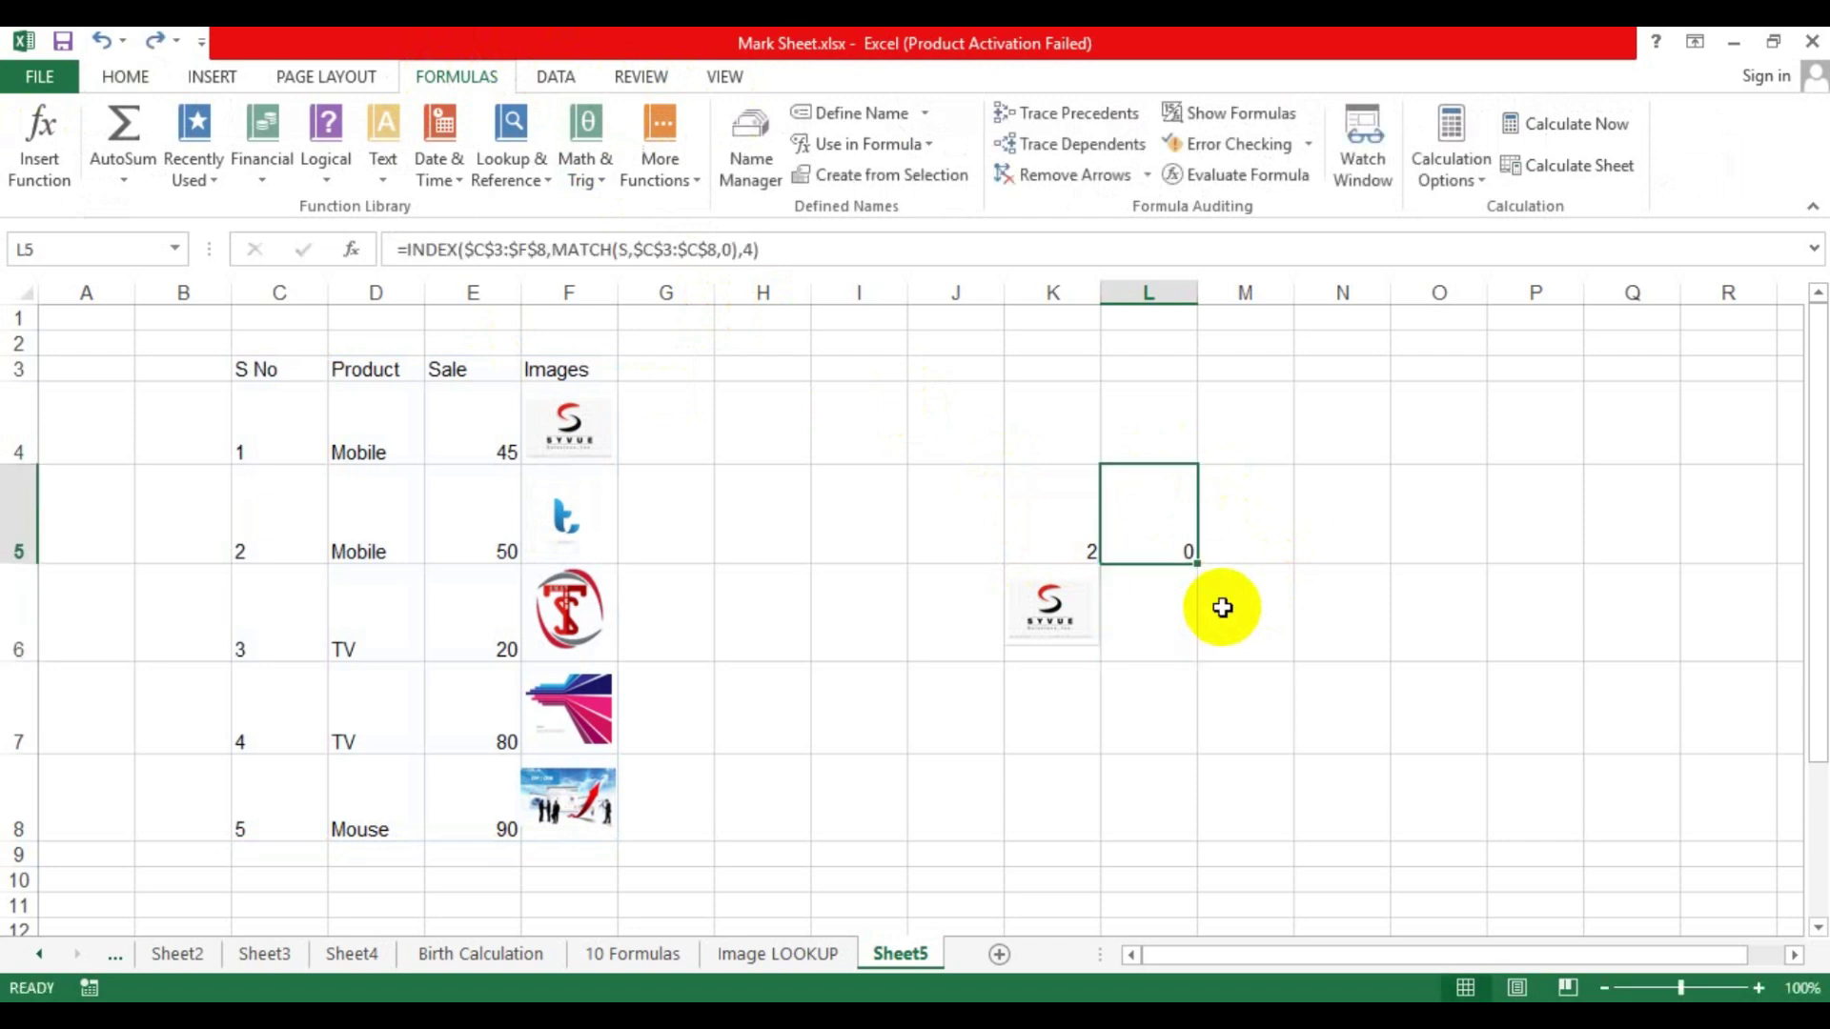
Define a workbook-scope name ali that refers to the copied formula =INDEX($C$3:$F$8,MATCH(S,$C$3:$C$8,0),4)
{"action": "left_click", "coordinate": [1203, 604]}
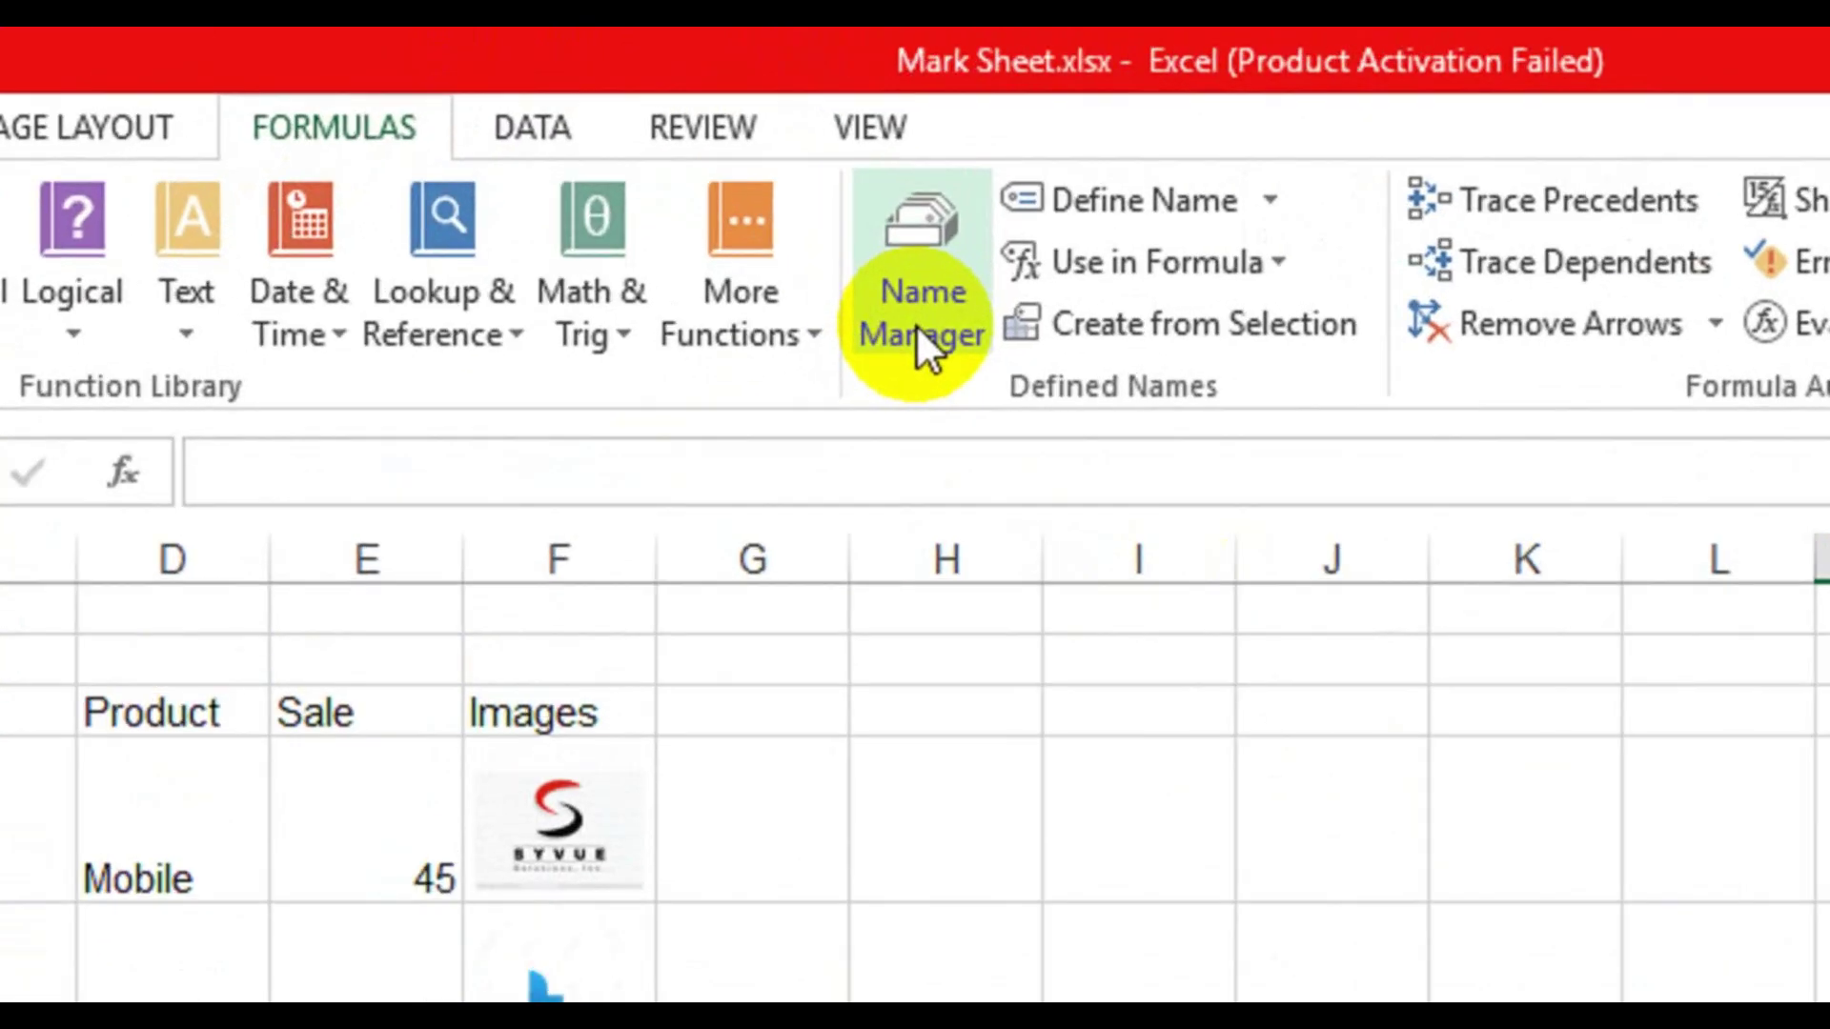
{"action": "left_click", "coordinate": [748, 176]}
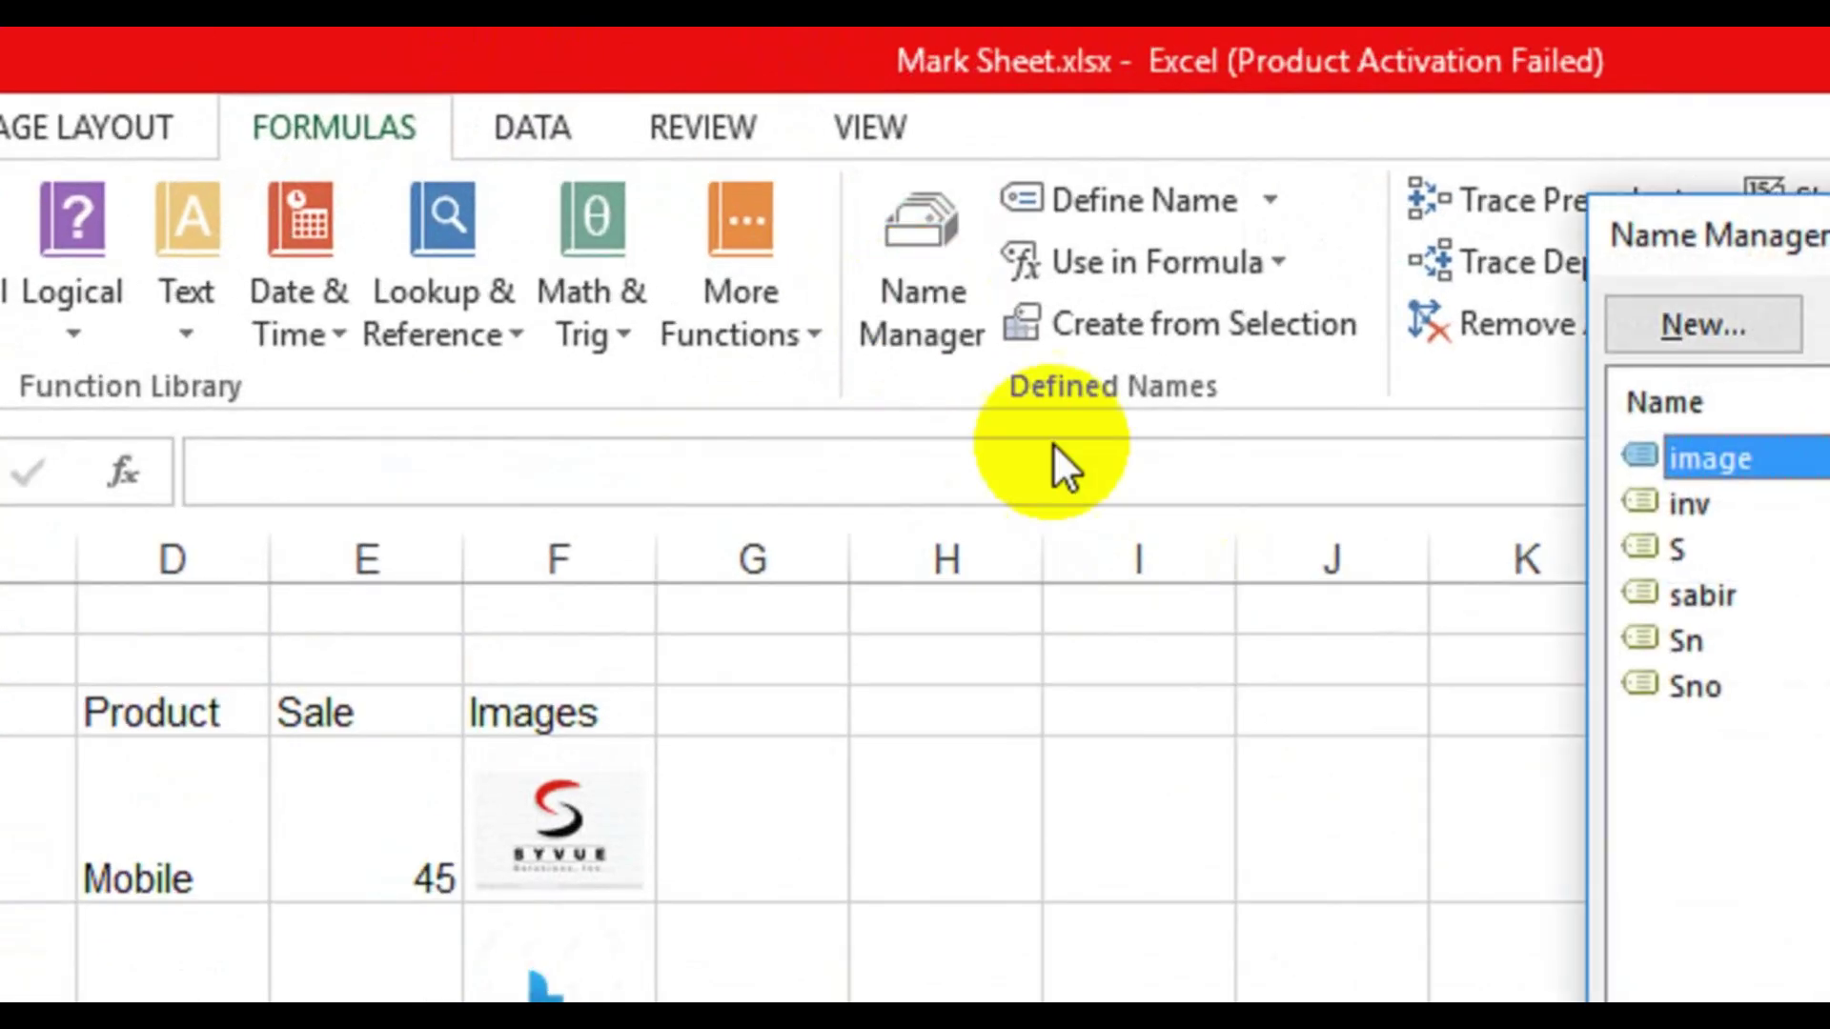
{"action": "left_click", "coordinate": [1711, 334]}
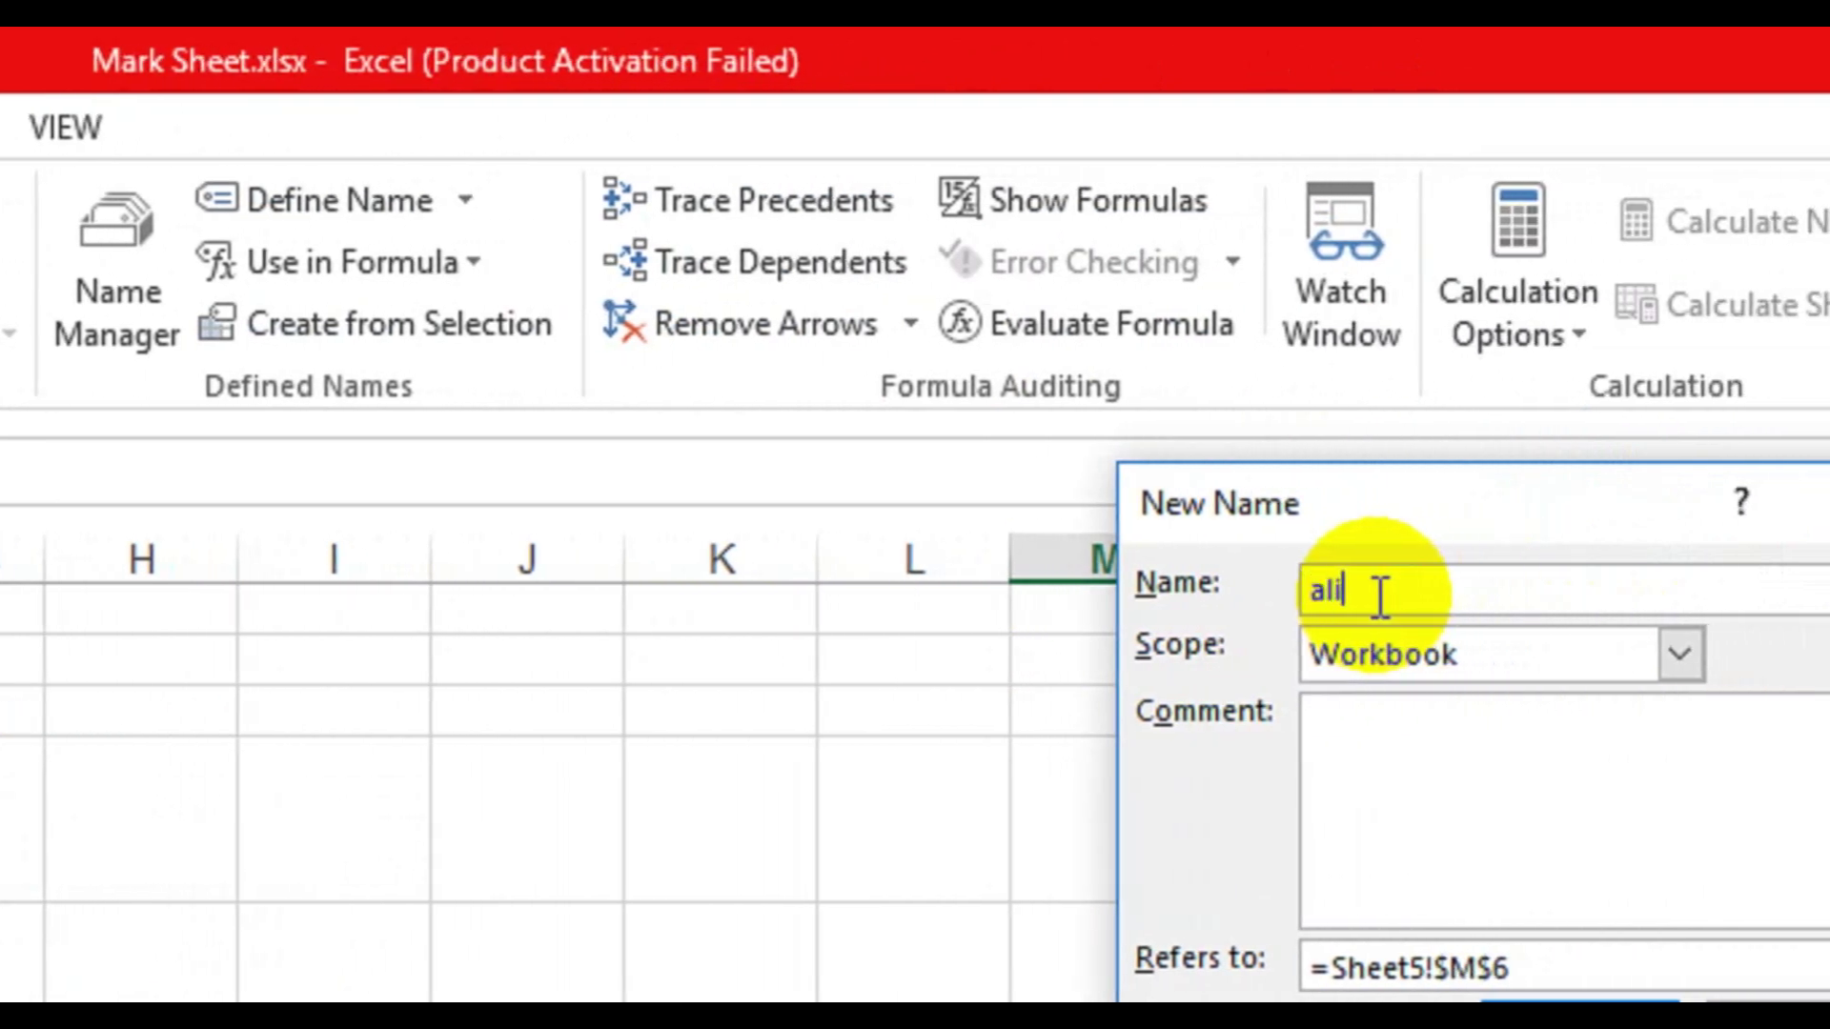
{"action": "type", "text": "ali"}
{"action": "left_click_drag", "start_coordinate": [1535, 983], "coordinate": [1341, 972]}
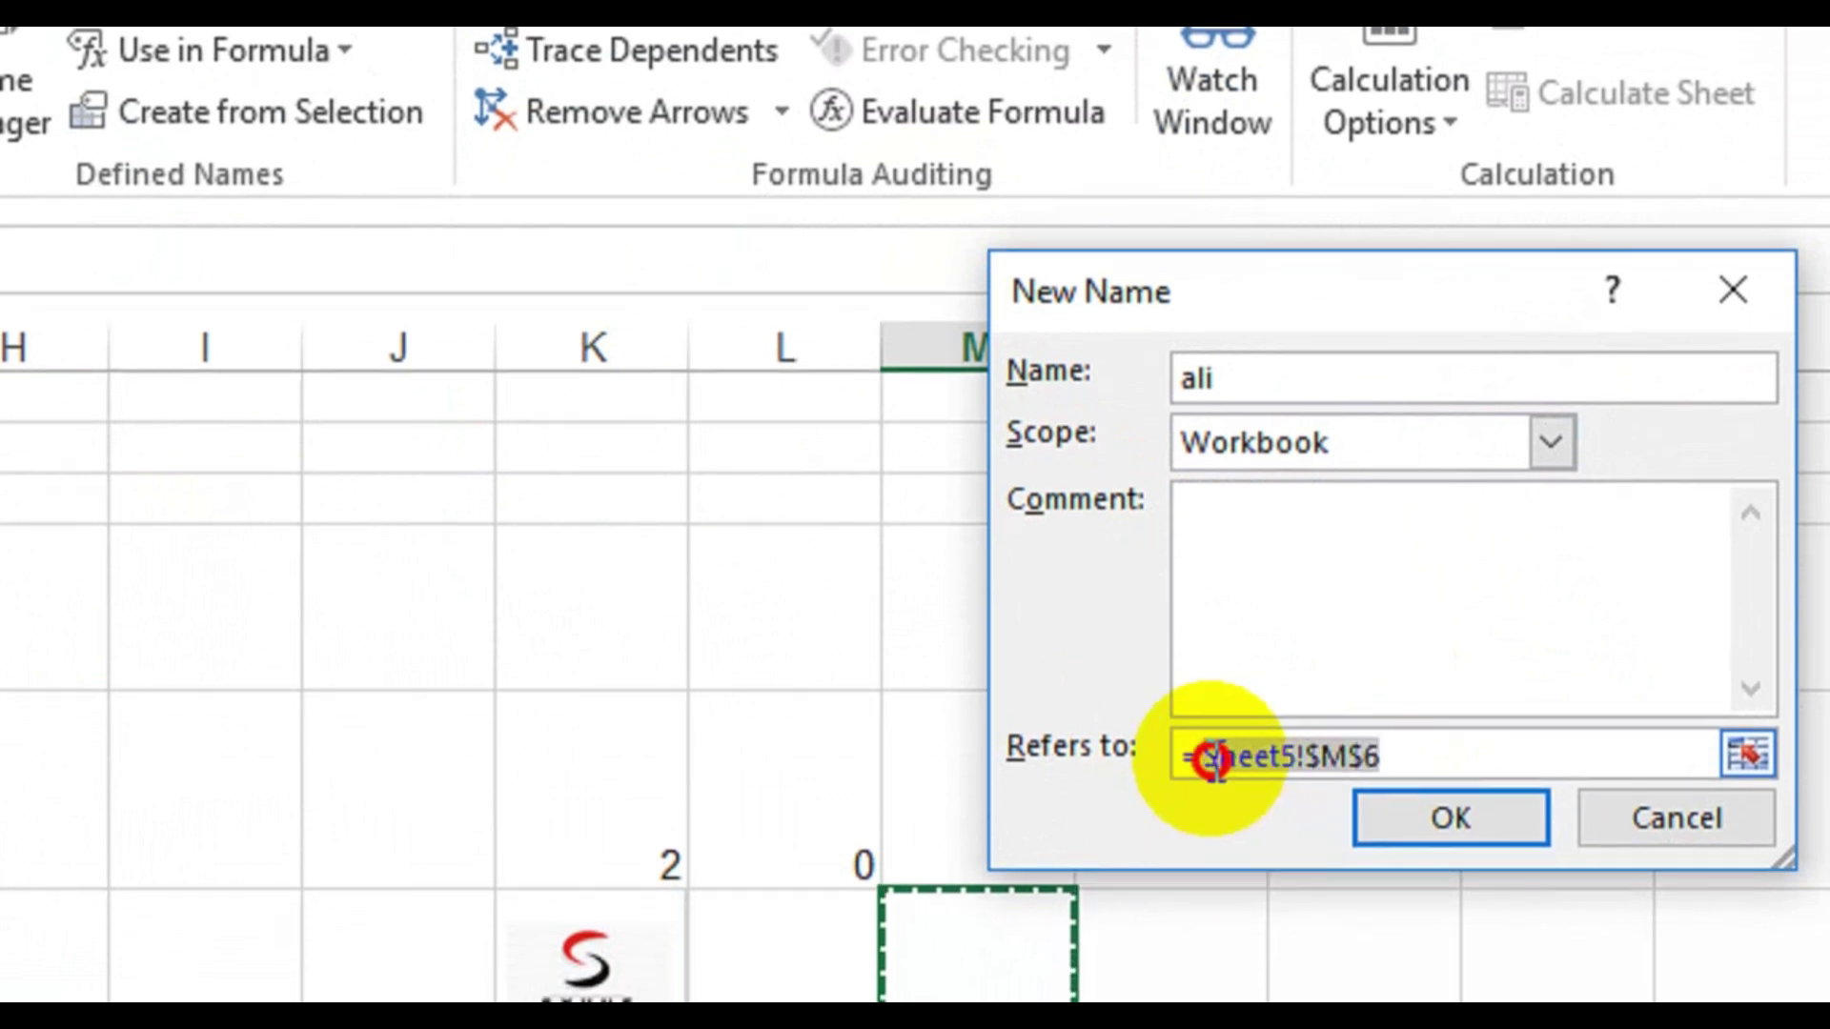
{"action": "key", "text": "ctrl+v"}
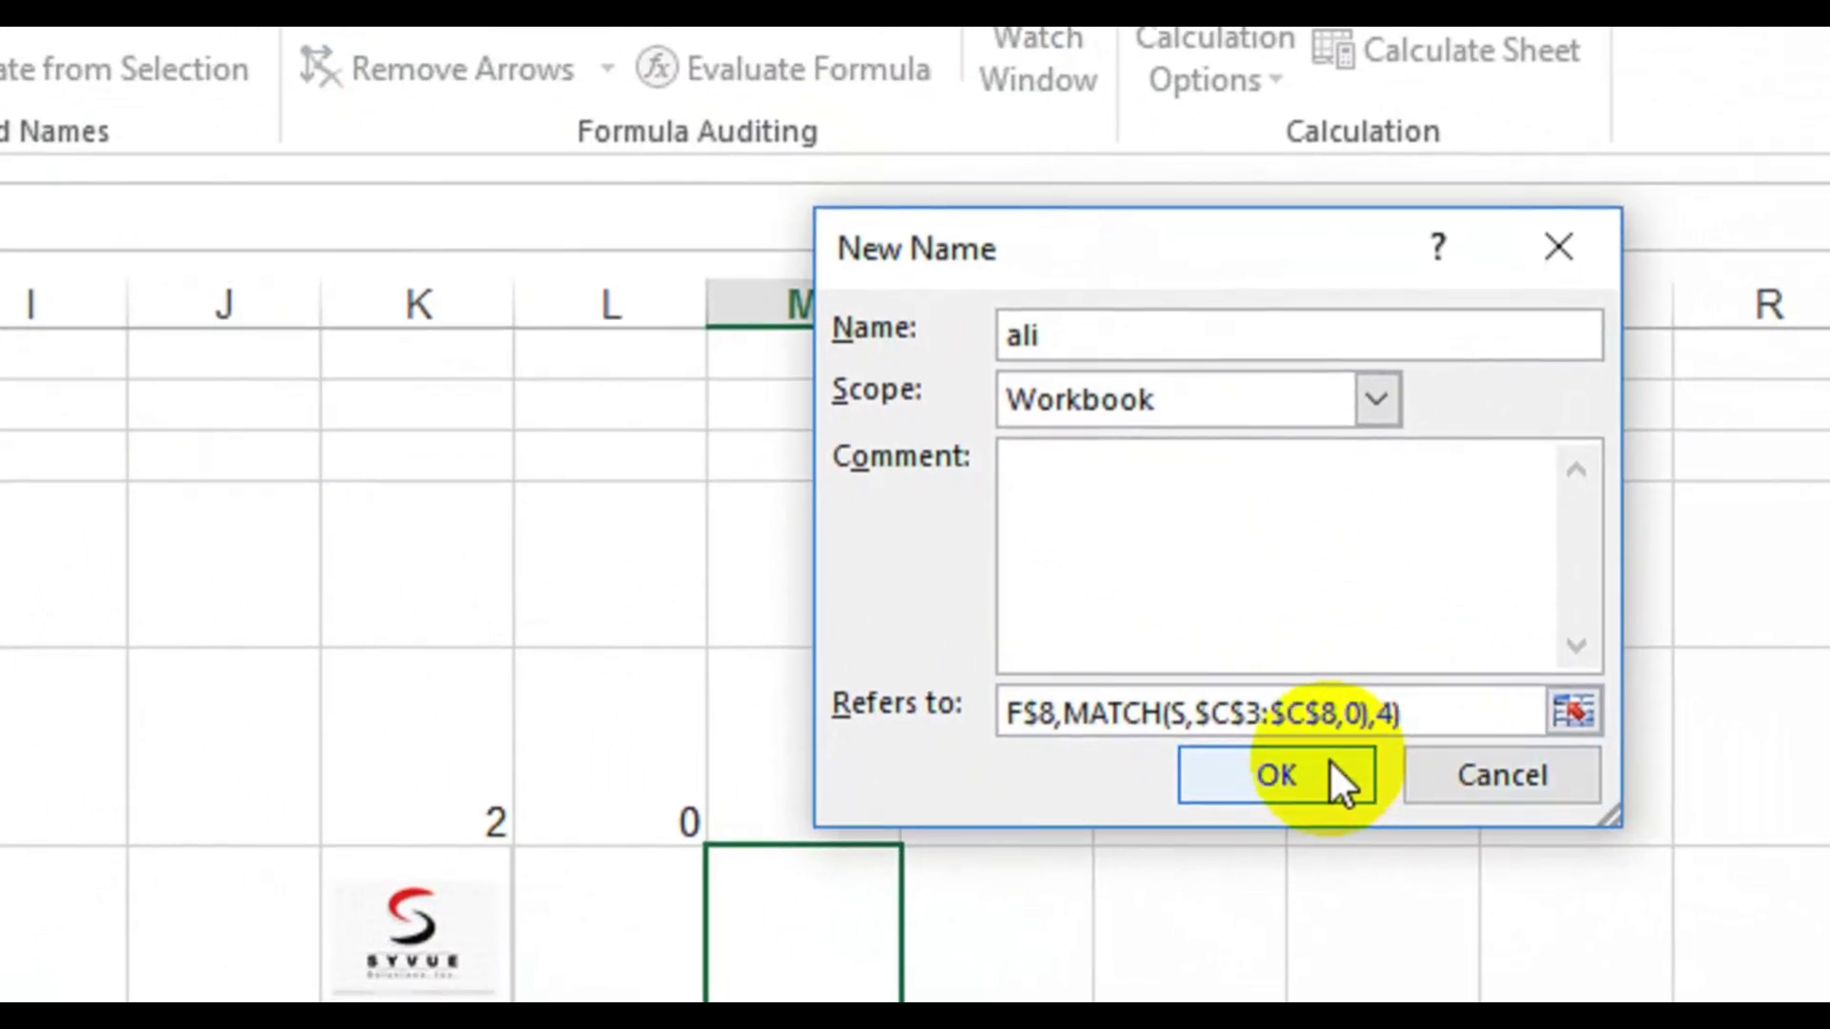
{"action": "left_click", "coordinate": [1506, 822]}
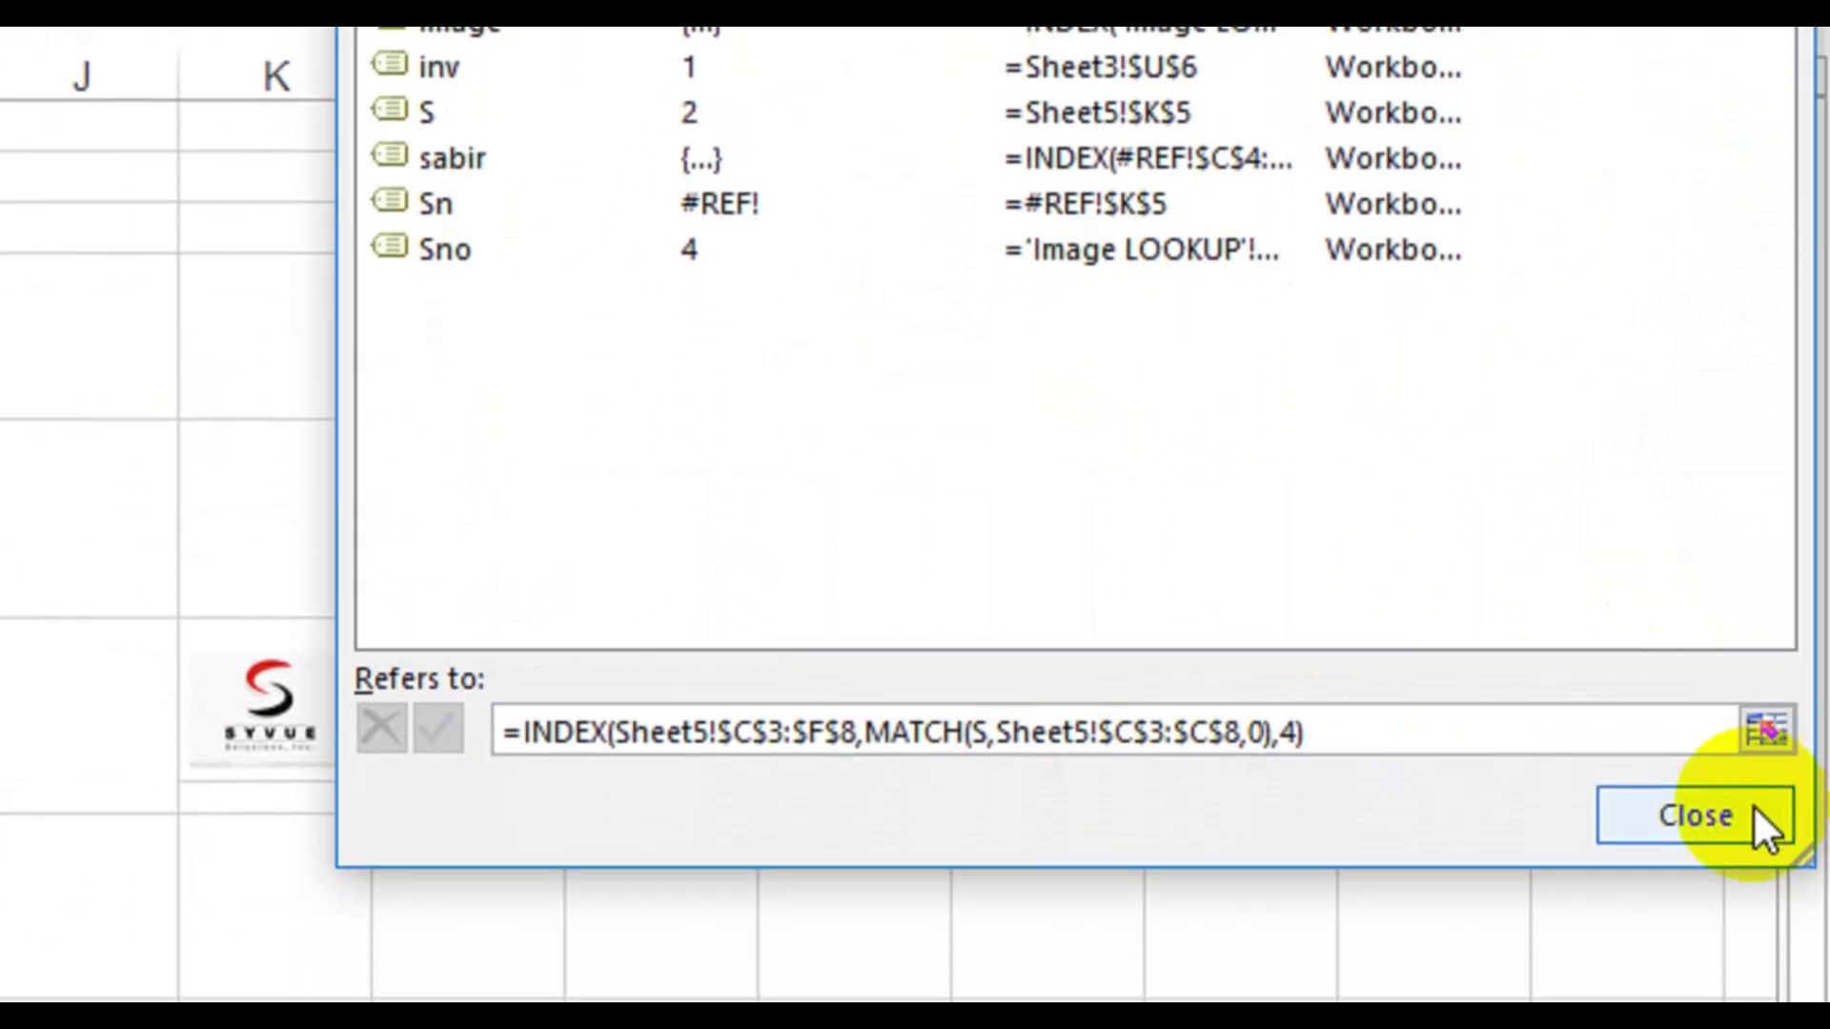
{"action": "left_click", "coordinate": [1764, 825]}
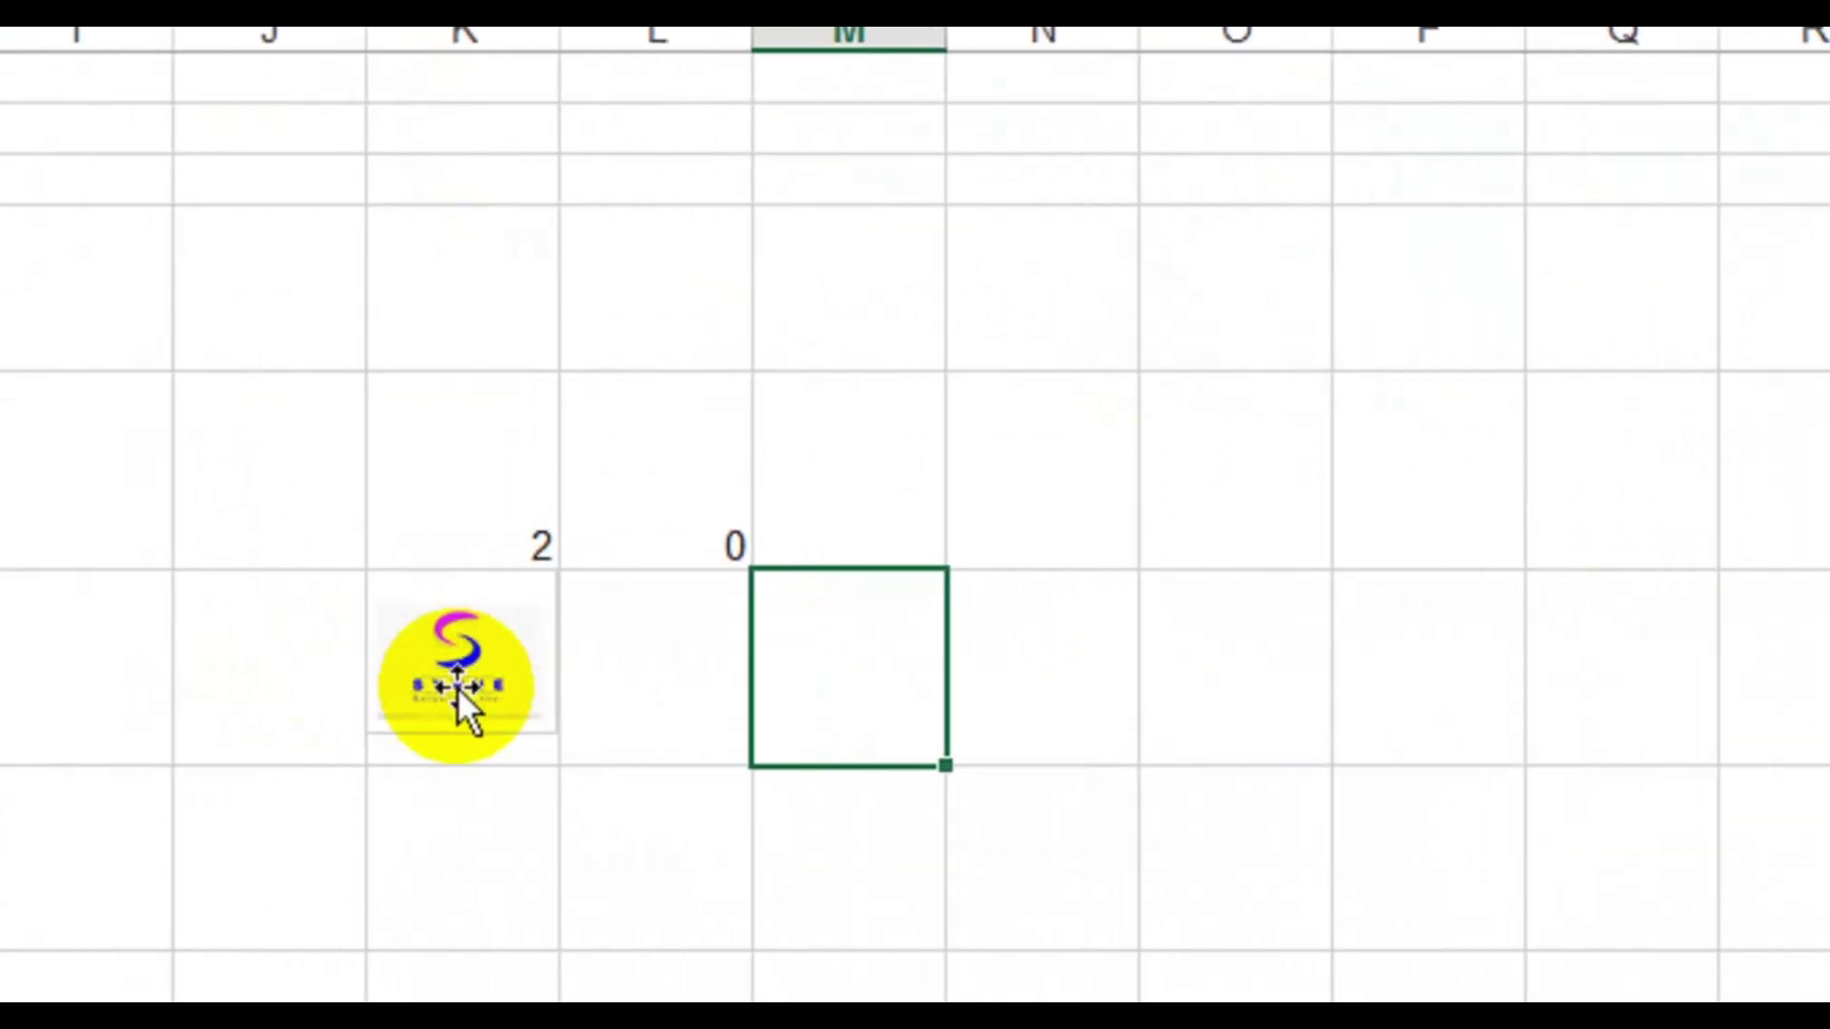
Replace the linked picture's $F$4 reference with =ali
{"action": "left_click", "coordinate": [421, 671]}
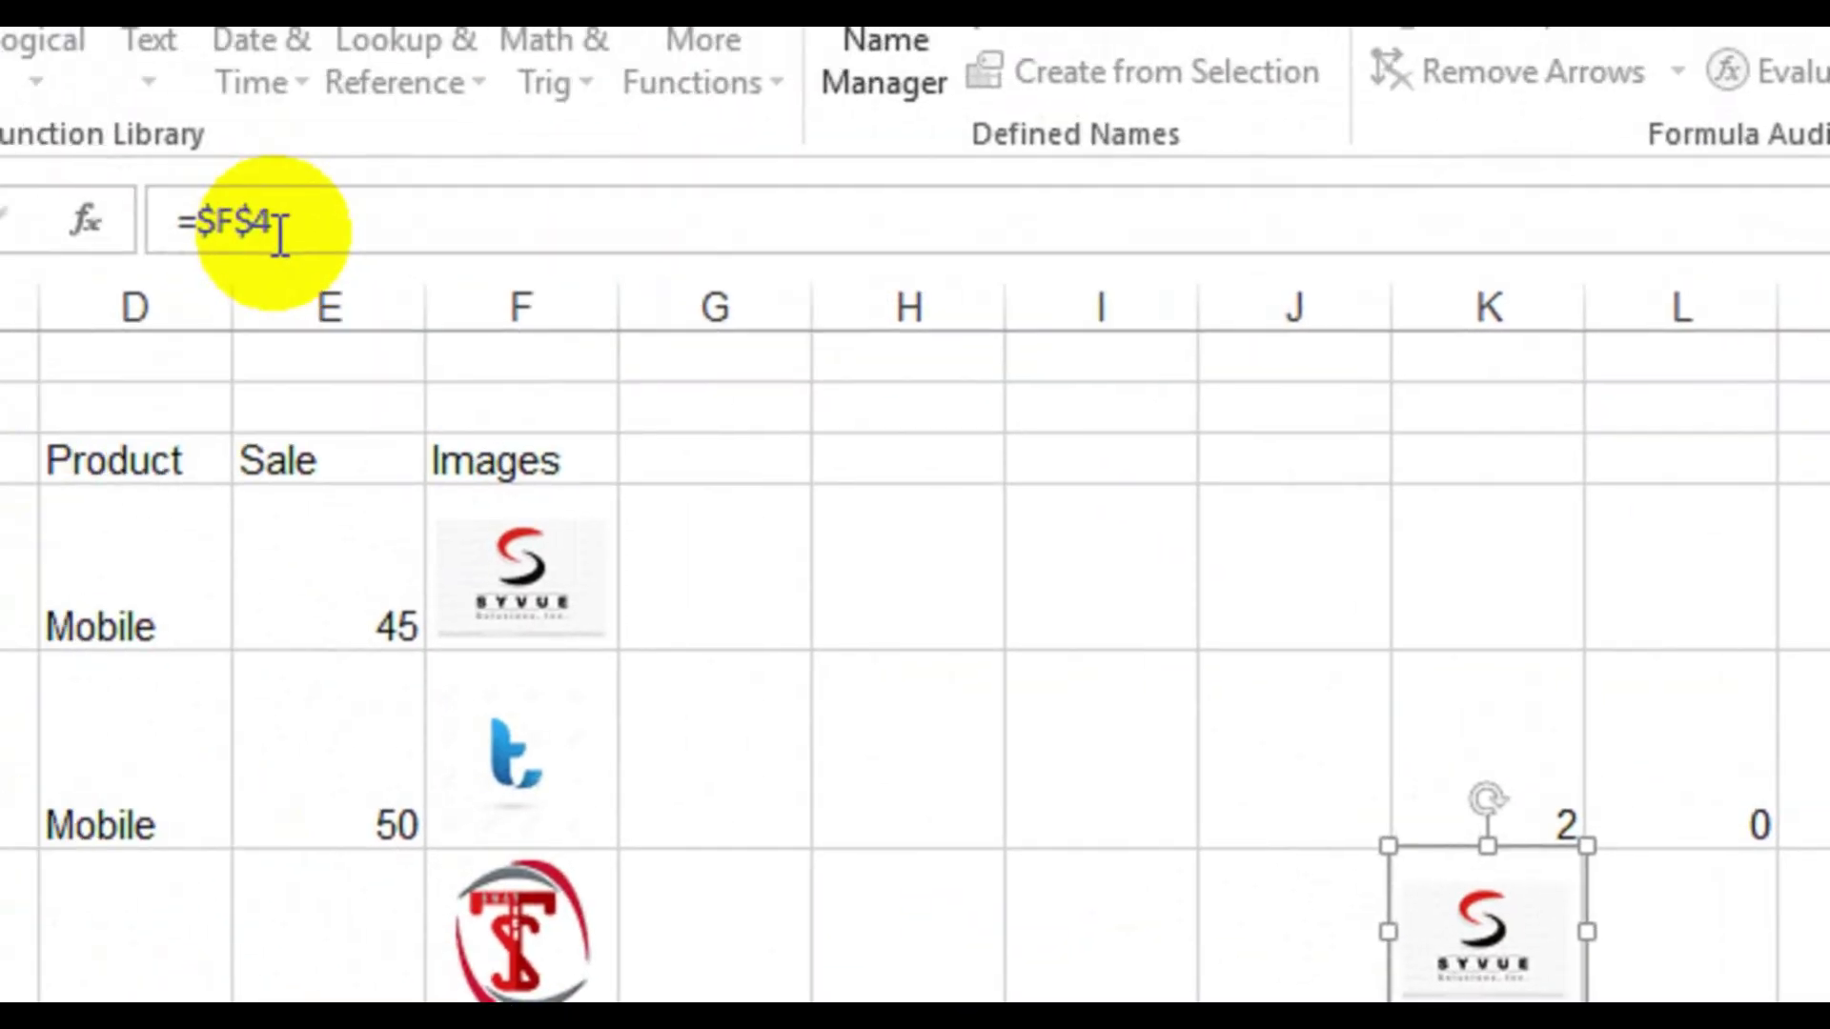
{"action": "left_click_drag", "start_coordinate": [277, 234], "coordinate": [127, 235]}
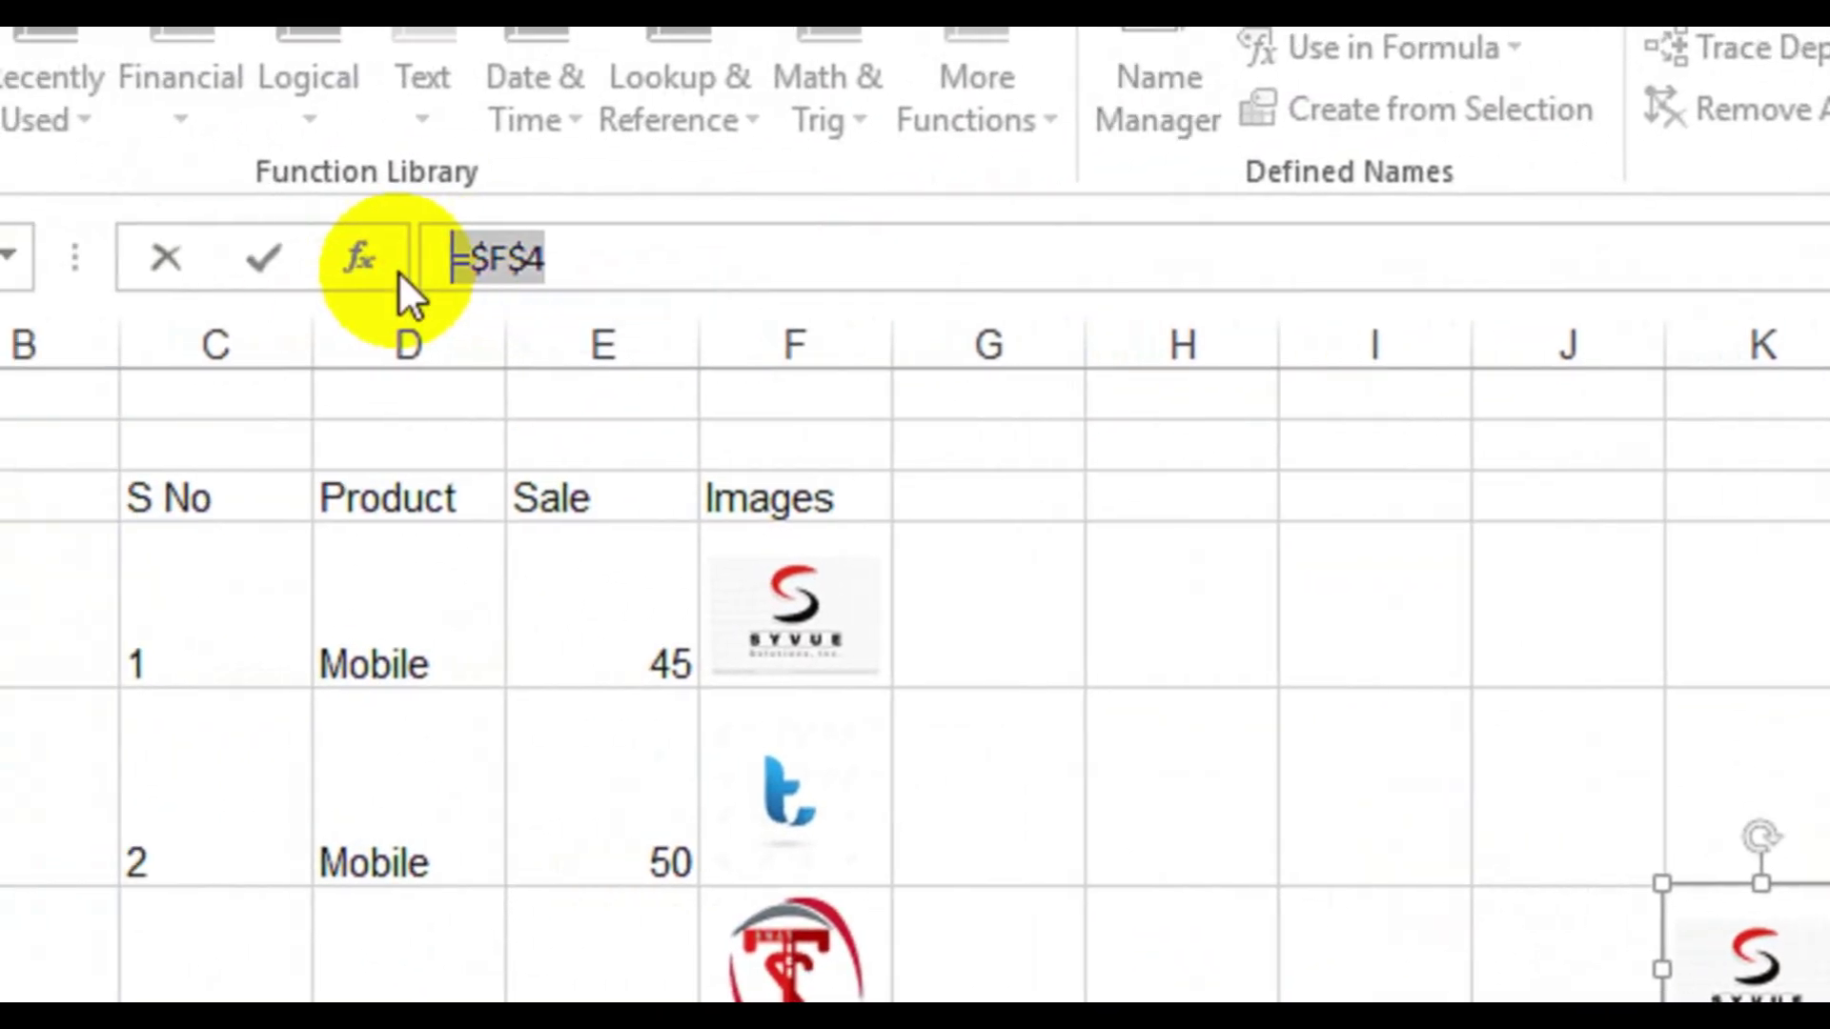
{"action": "type", "text": "=ali"}
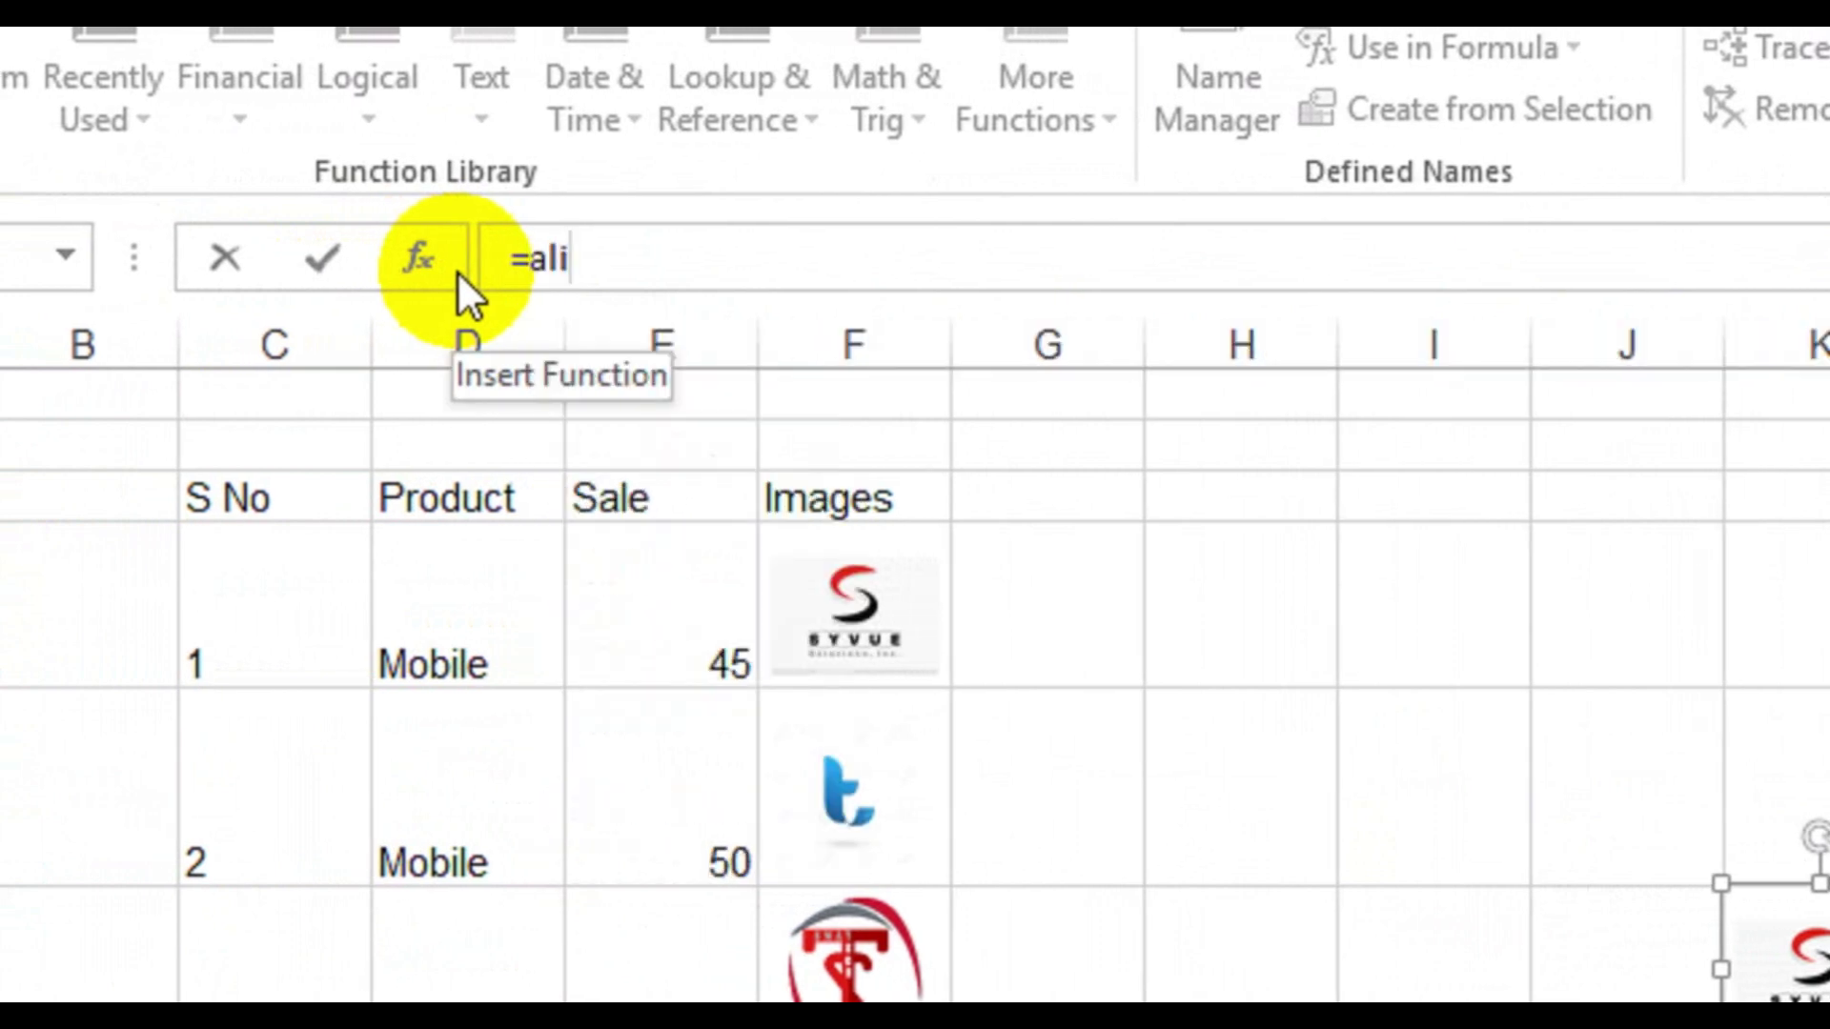
{"action": "key", "text": "Return"}
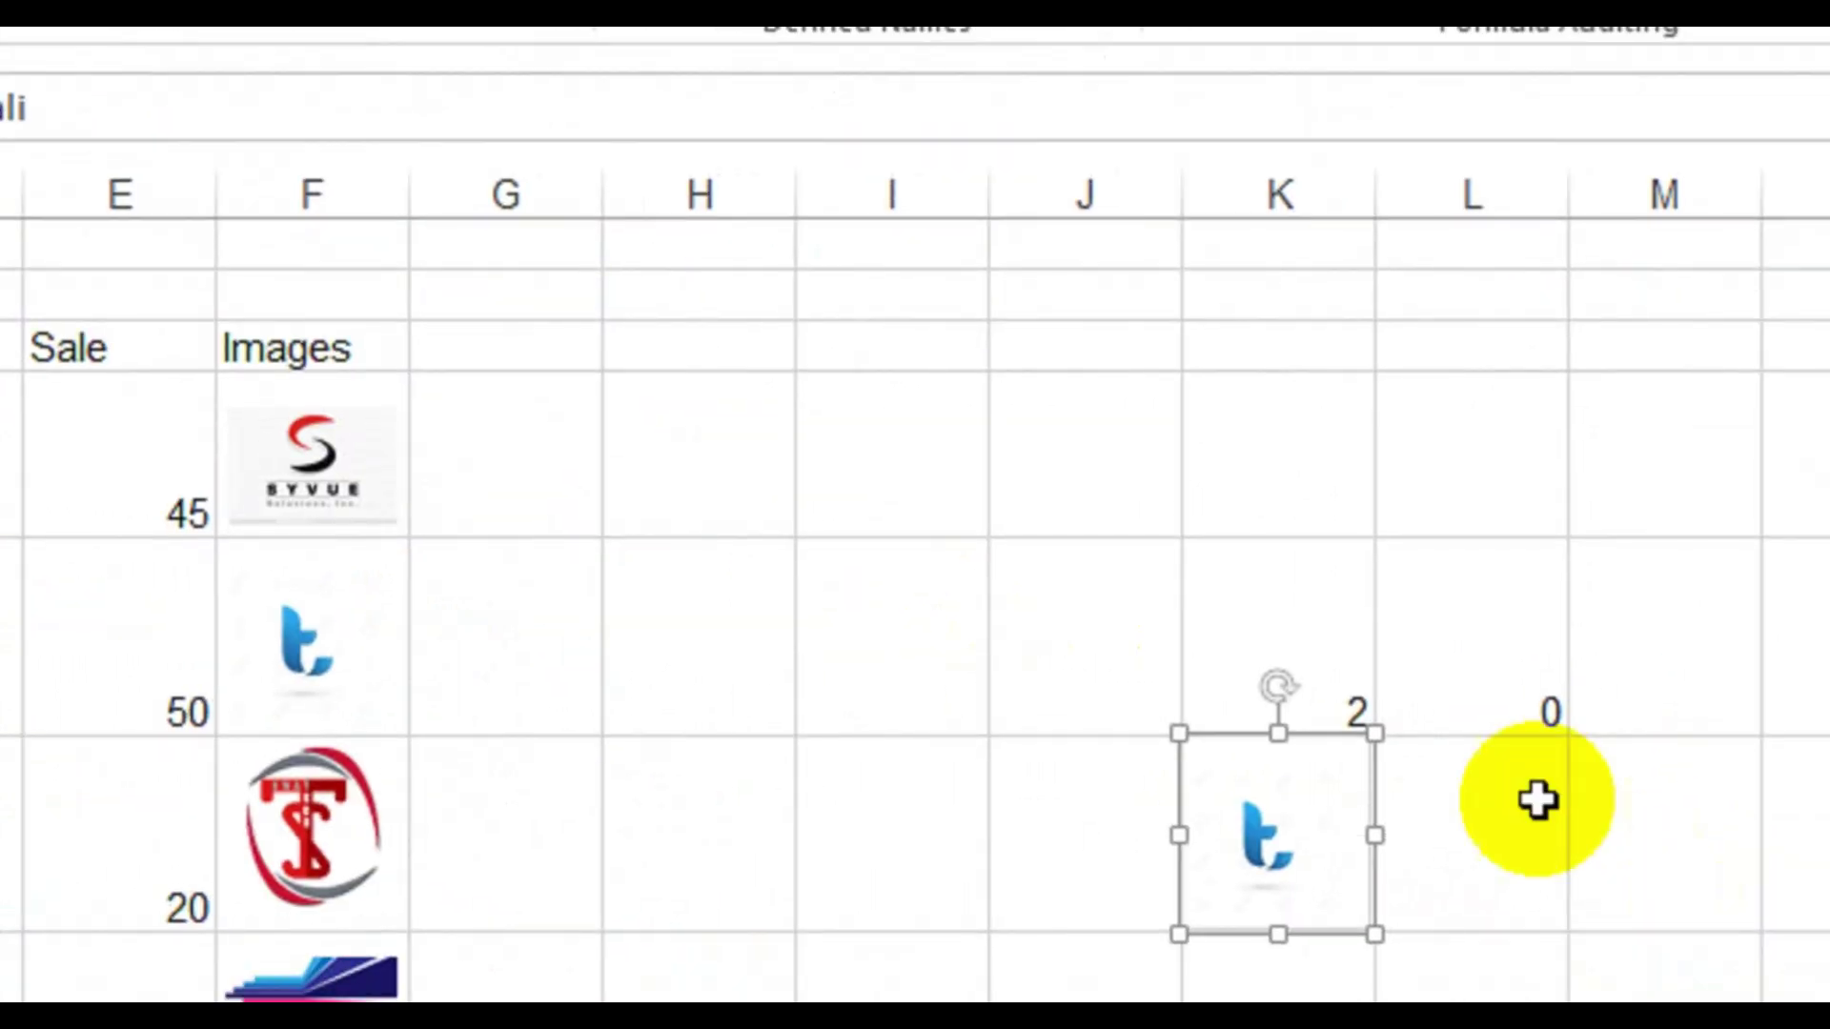
Test the linked picture by entering the serial numbers 1, 2 and 3 in K5
{"action": "left_click", "coordinate": [1274, 585]}
{"action": "type", "text": "1"}
{"action": "key", "text": "Return"}
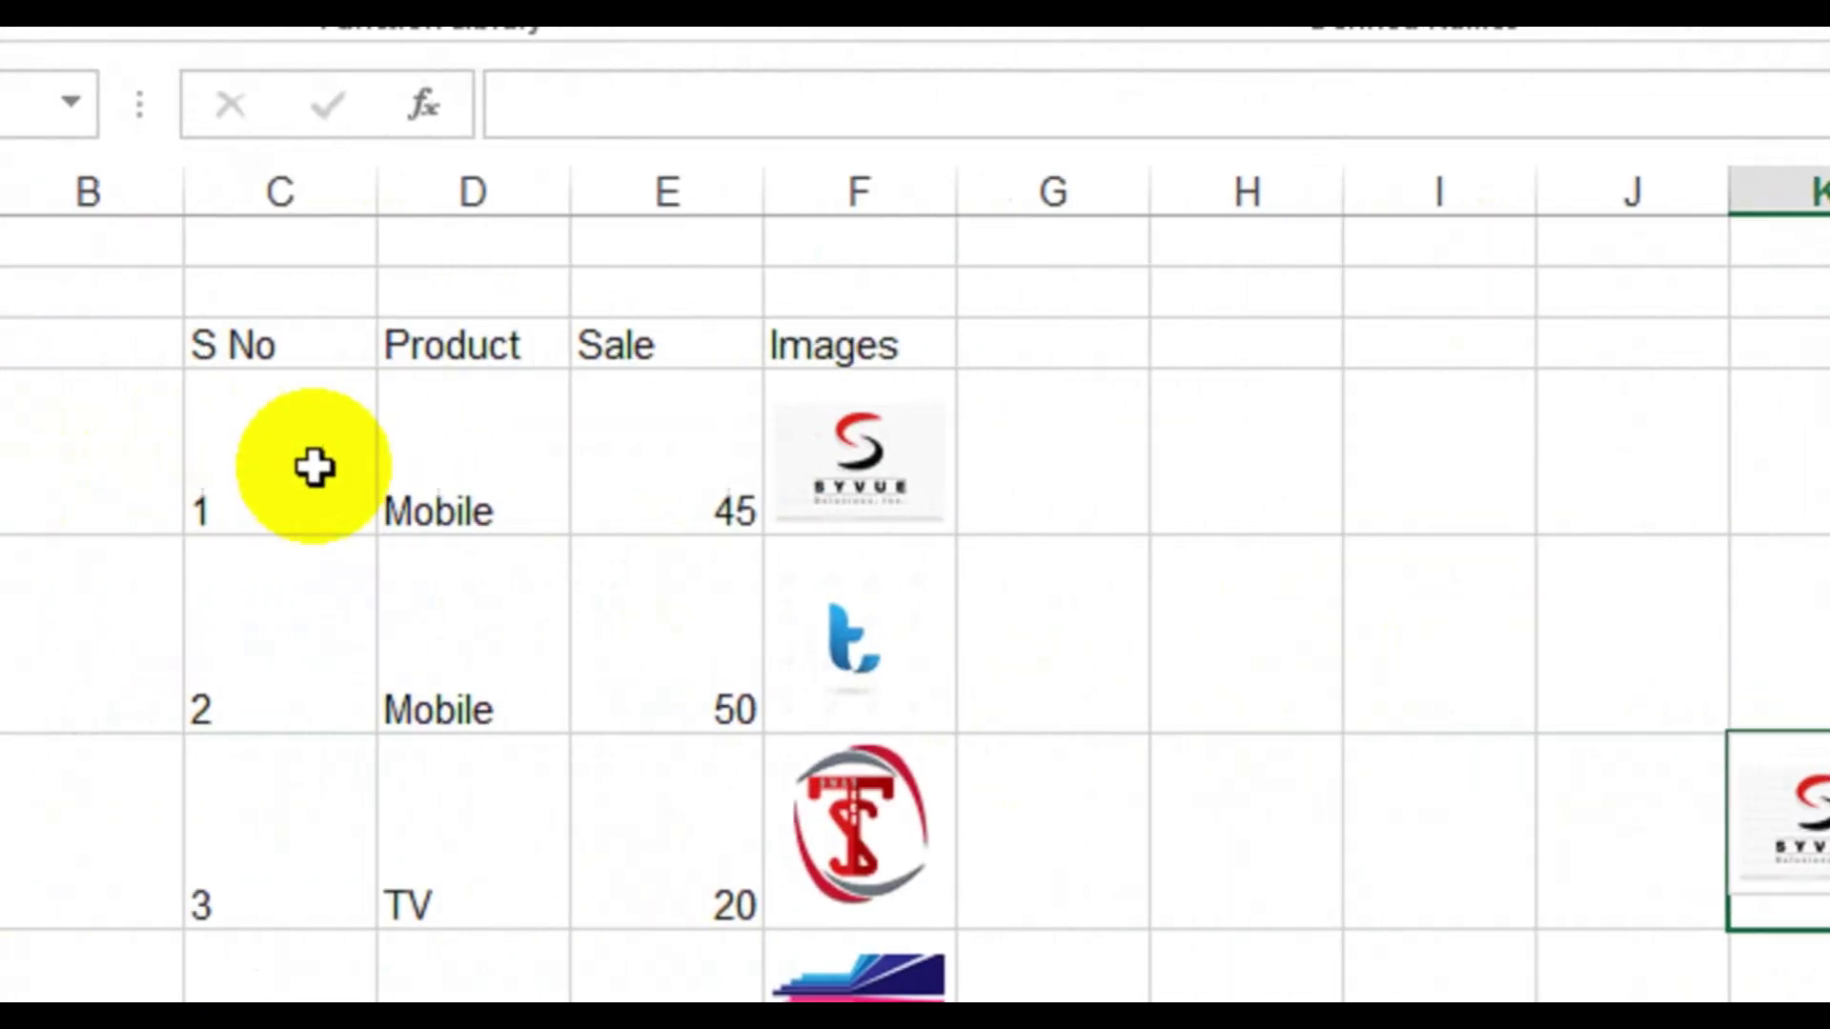
{"action": "left_click", "coordinate": [1575, 672]}
{"action": "type", "text": "2"}
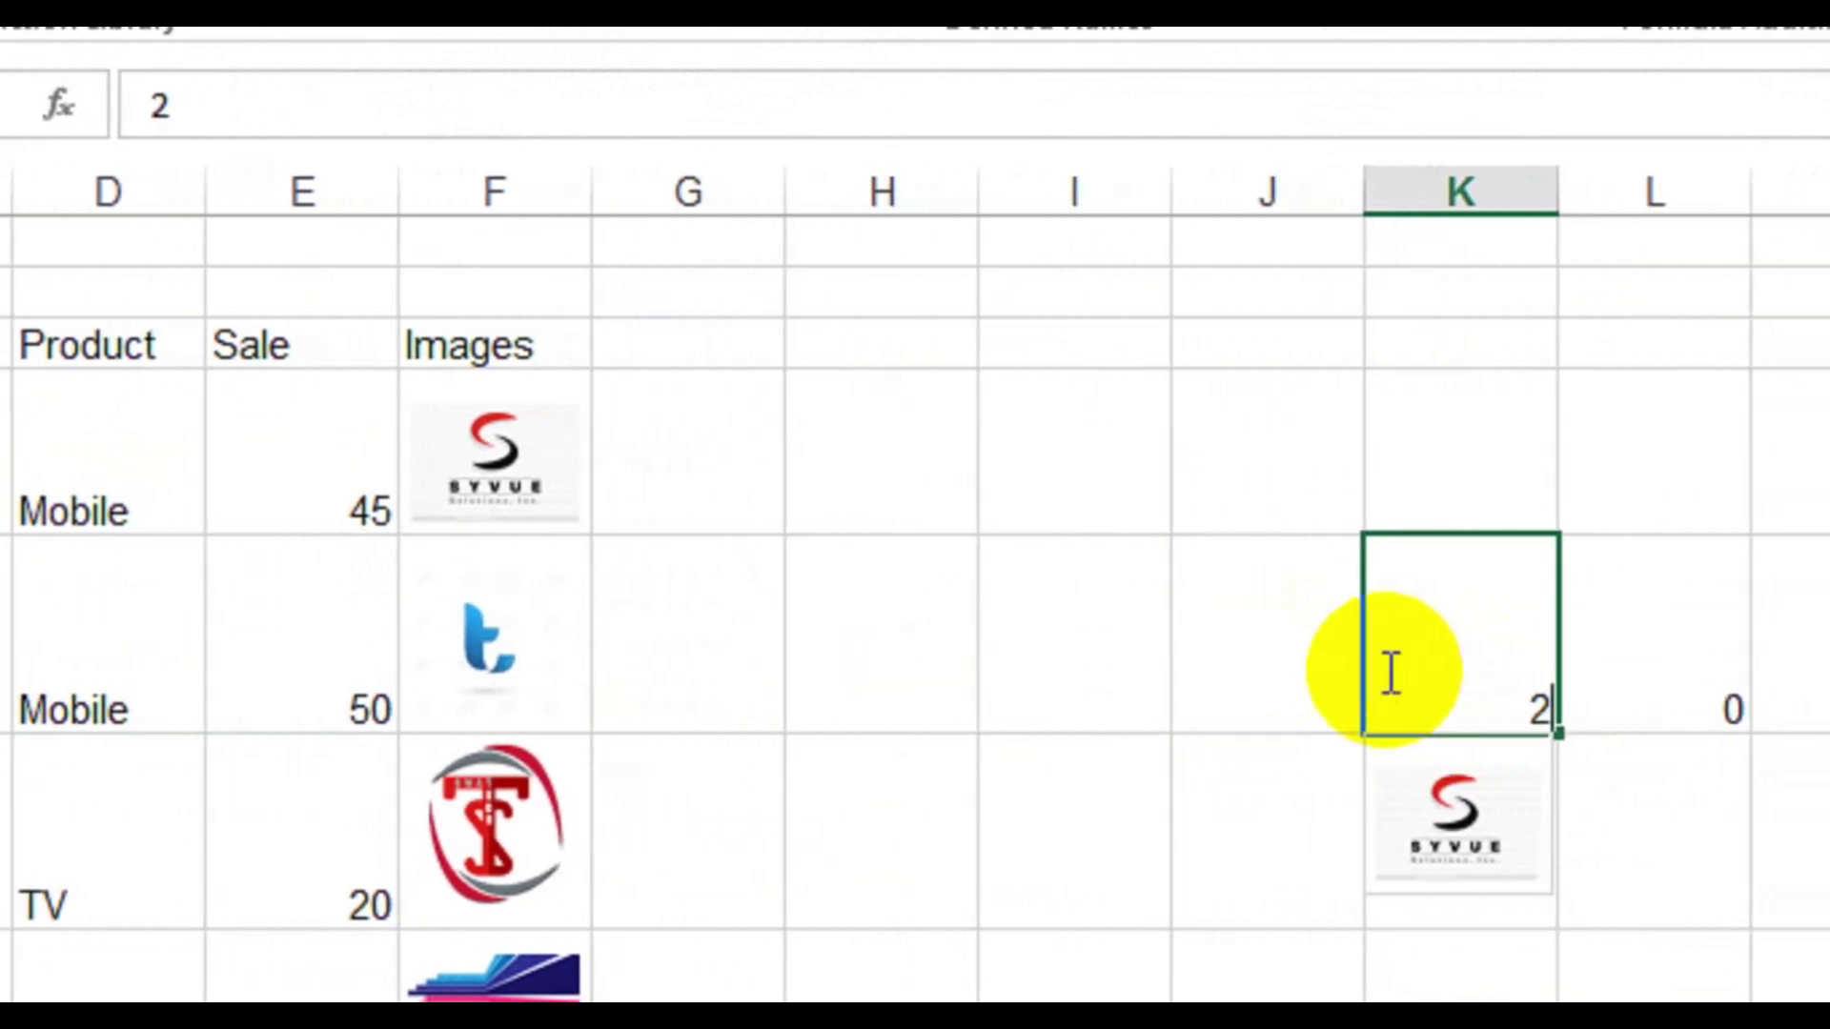
{"action": "key", "text": "Return"}
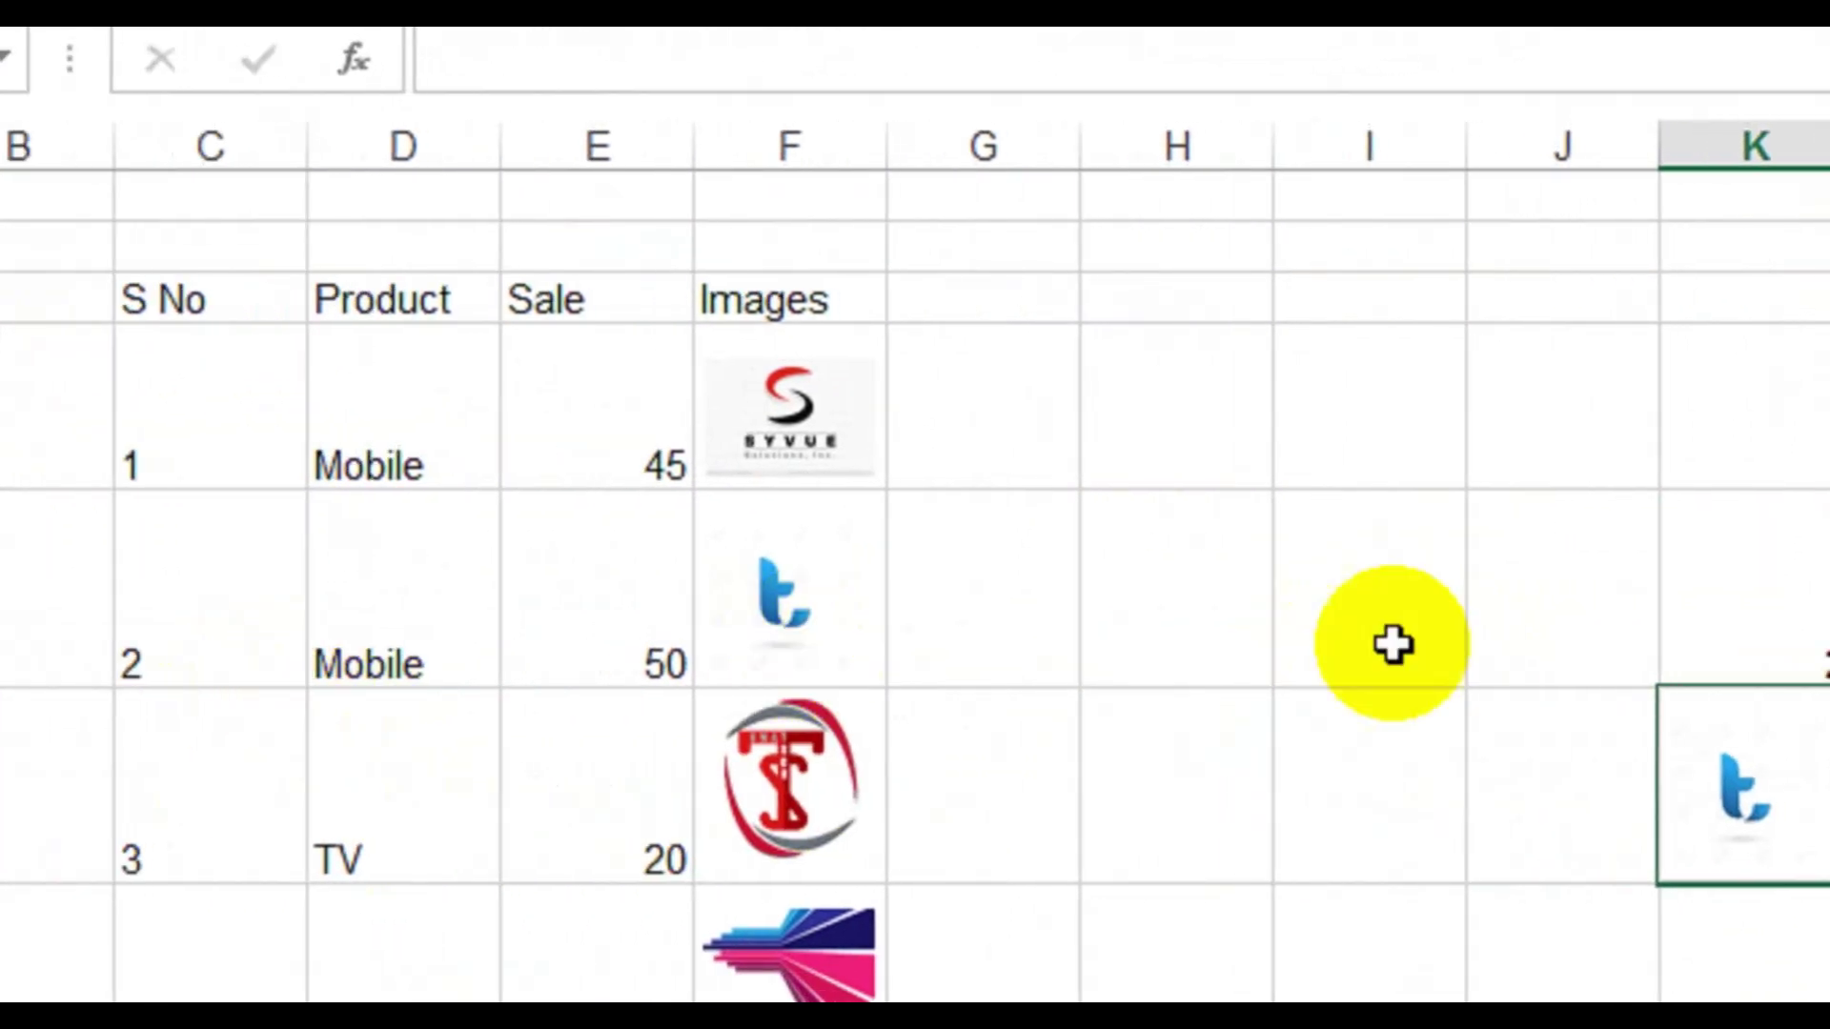
{"action": "left_click", "coordinate": [1518, 607]}
{"action": "type", "text": "3"}
{"action": "key", "text": "Return"}
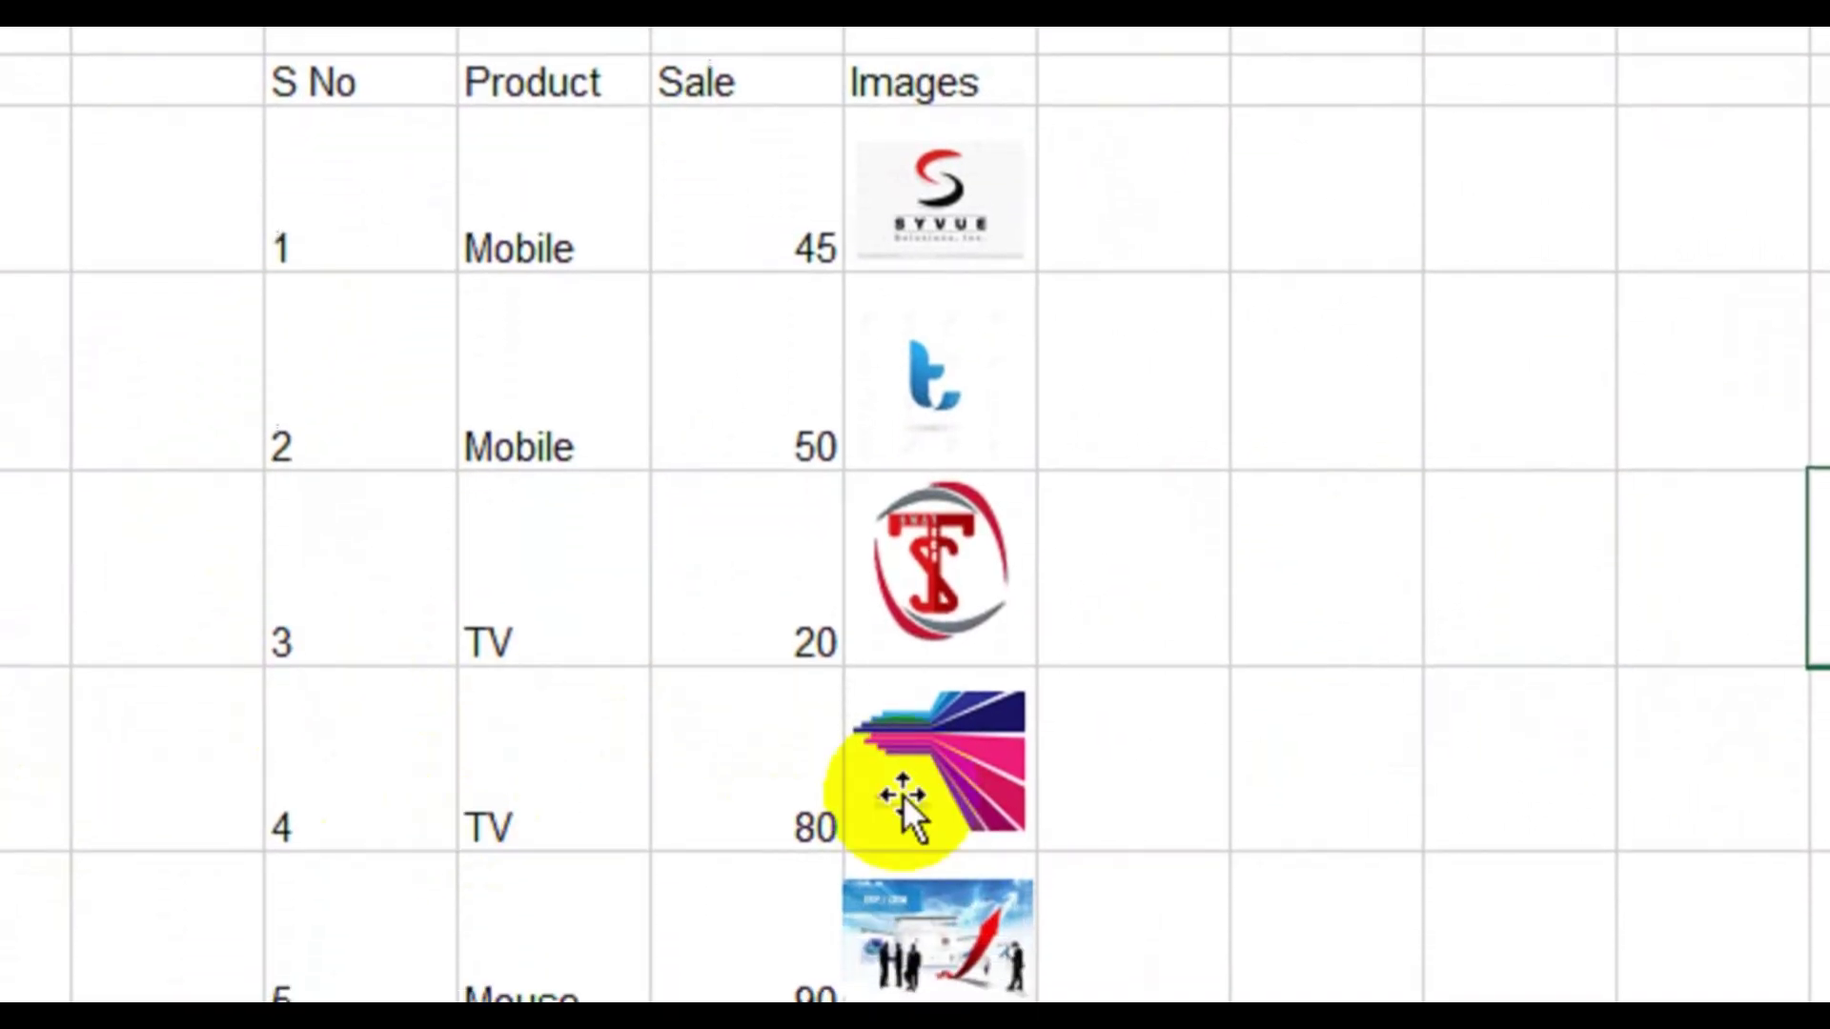
Test the linked picture with the serial numbers 4 and 5 in K5, clearing the stray 5 from K6
{"action": "left_click", "coordinate": [1787, 278]}
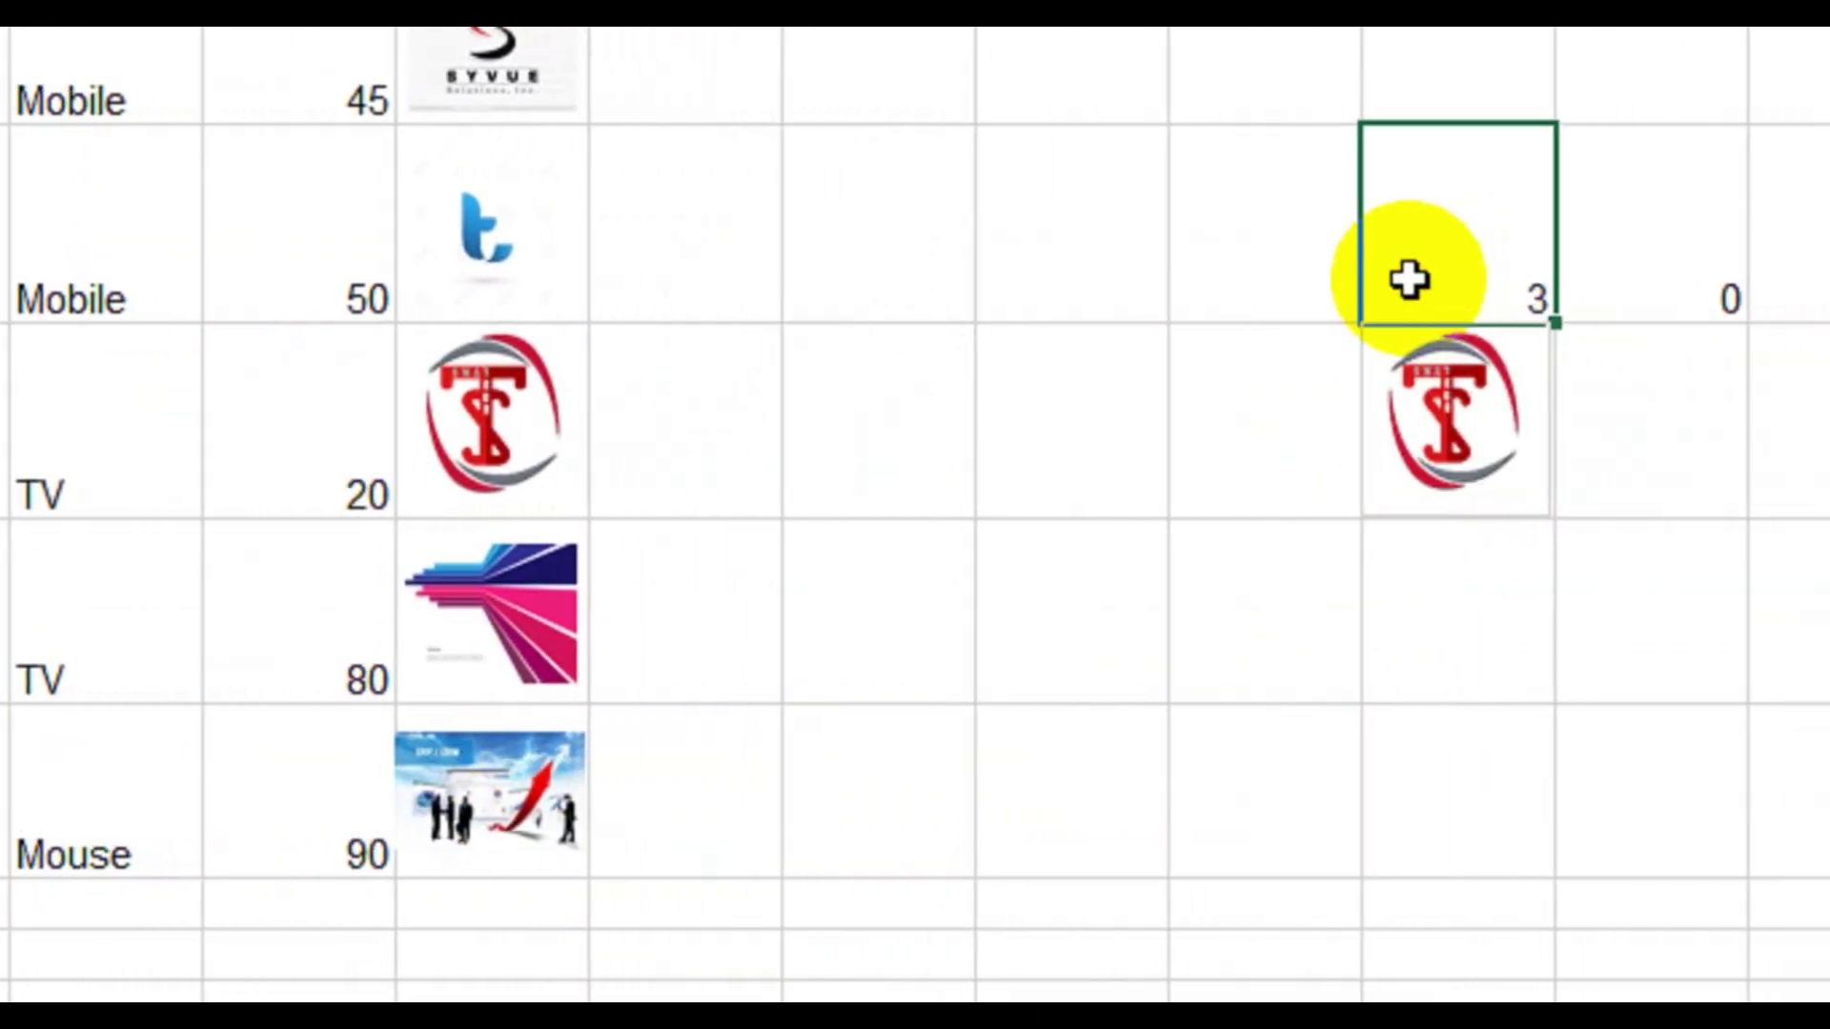
{"action": "type", "text": "4"}
{"action": "key", "text": "Return"}
{"action": "type", "text": "5"}
{"action": "key", "text": "Return"}
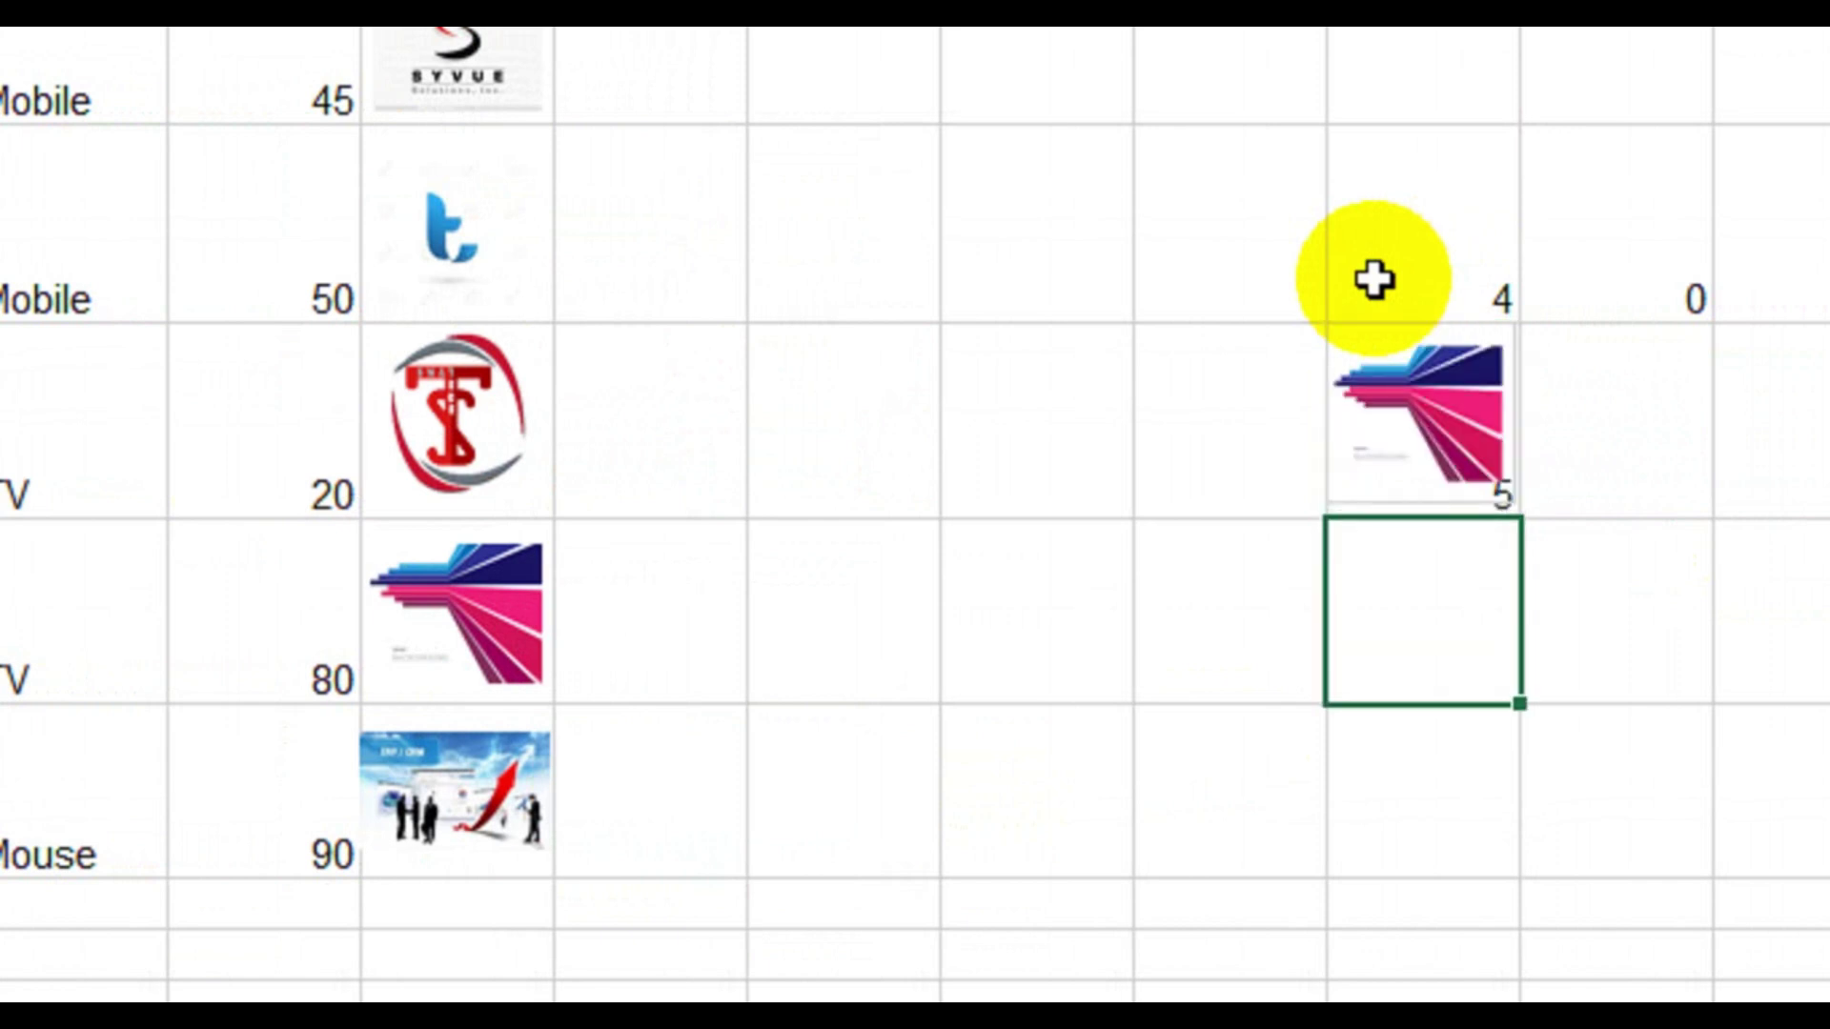
{"action": "key", "text": "Up"}
{"action": "key", "text": "Delete"}
{"action": "key", "text": "Up"}
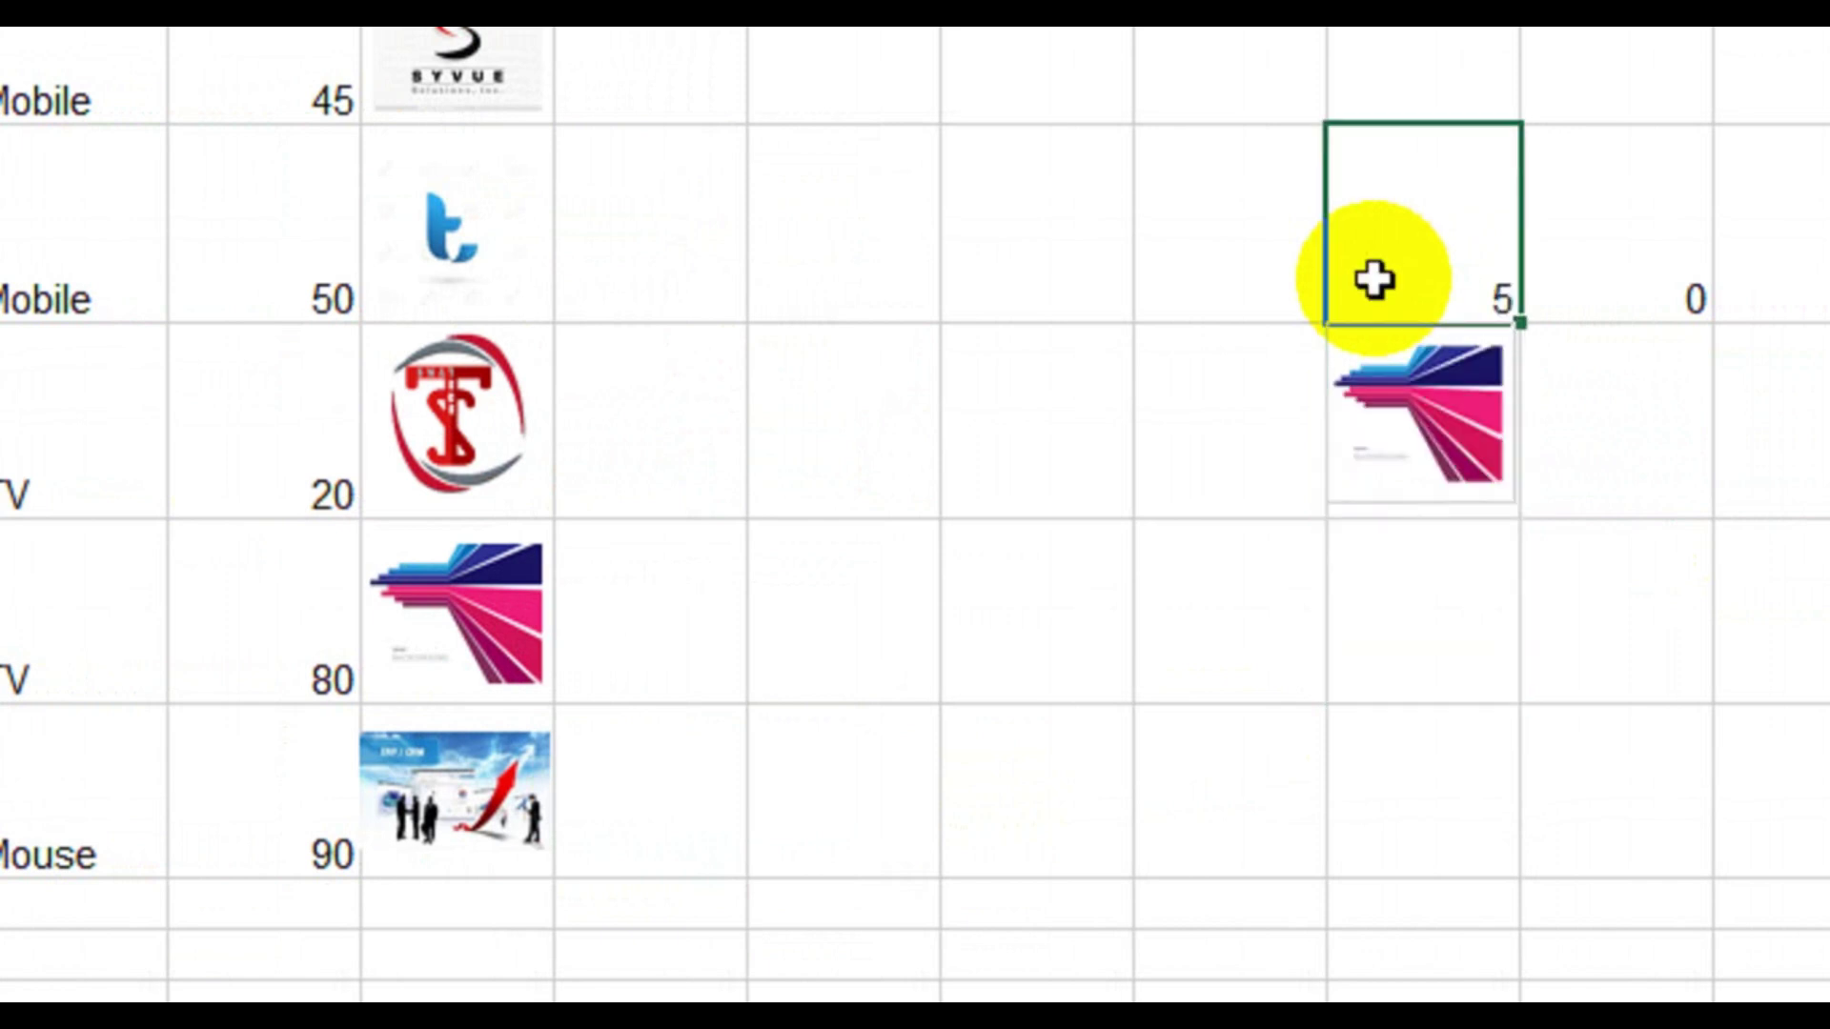
{"action": "key", "text": "Return"}
{"action": "key", "text": "Up"}
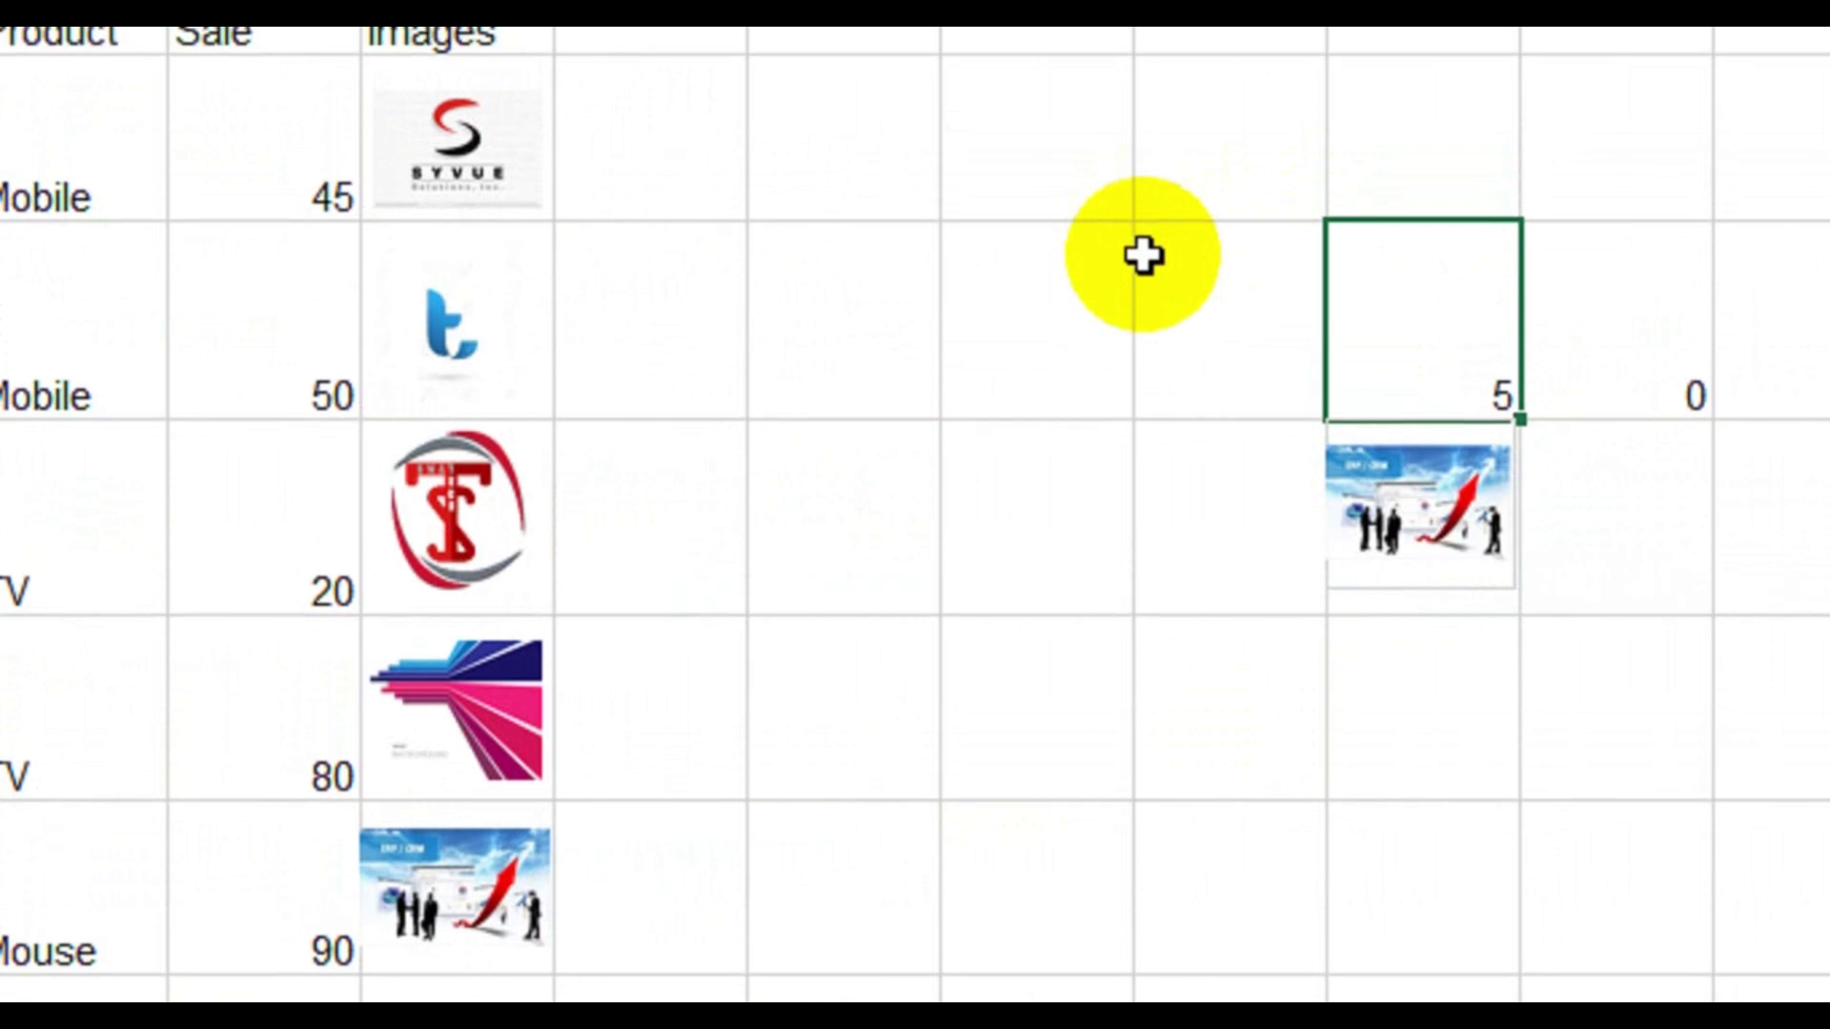